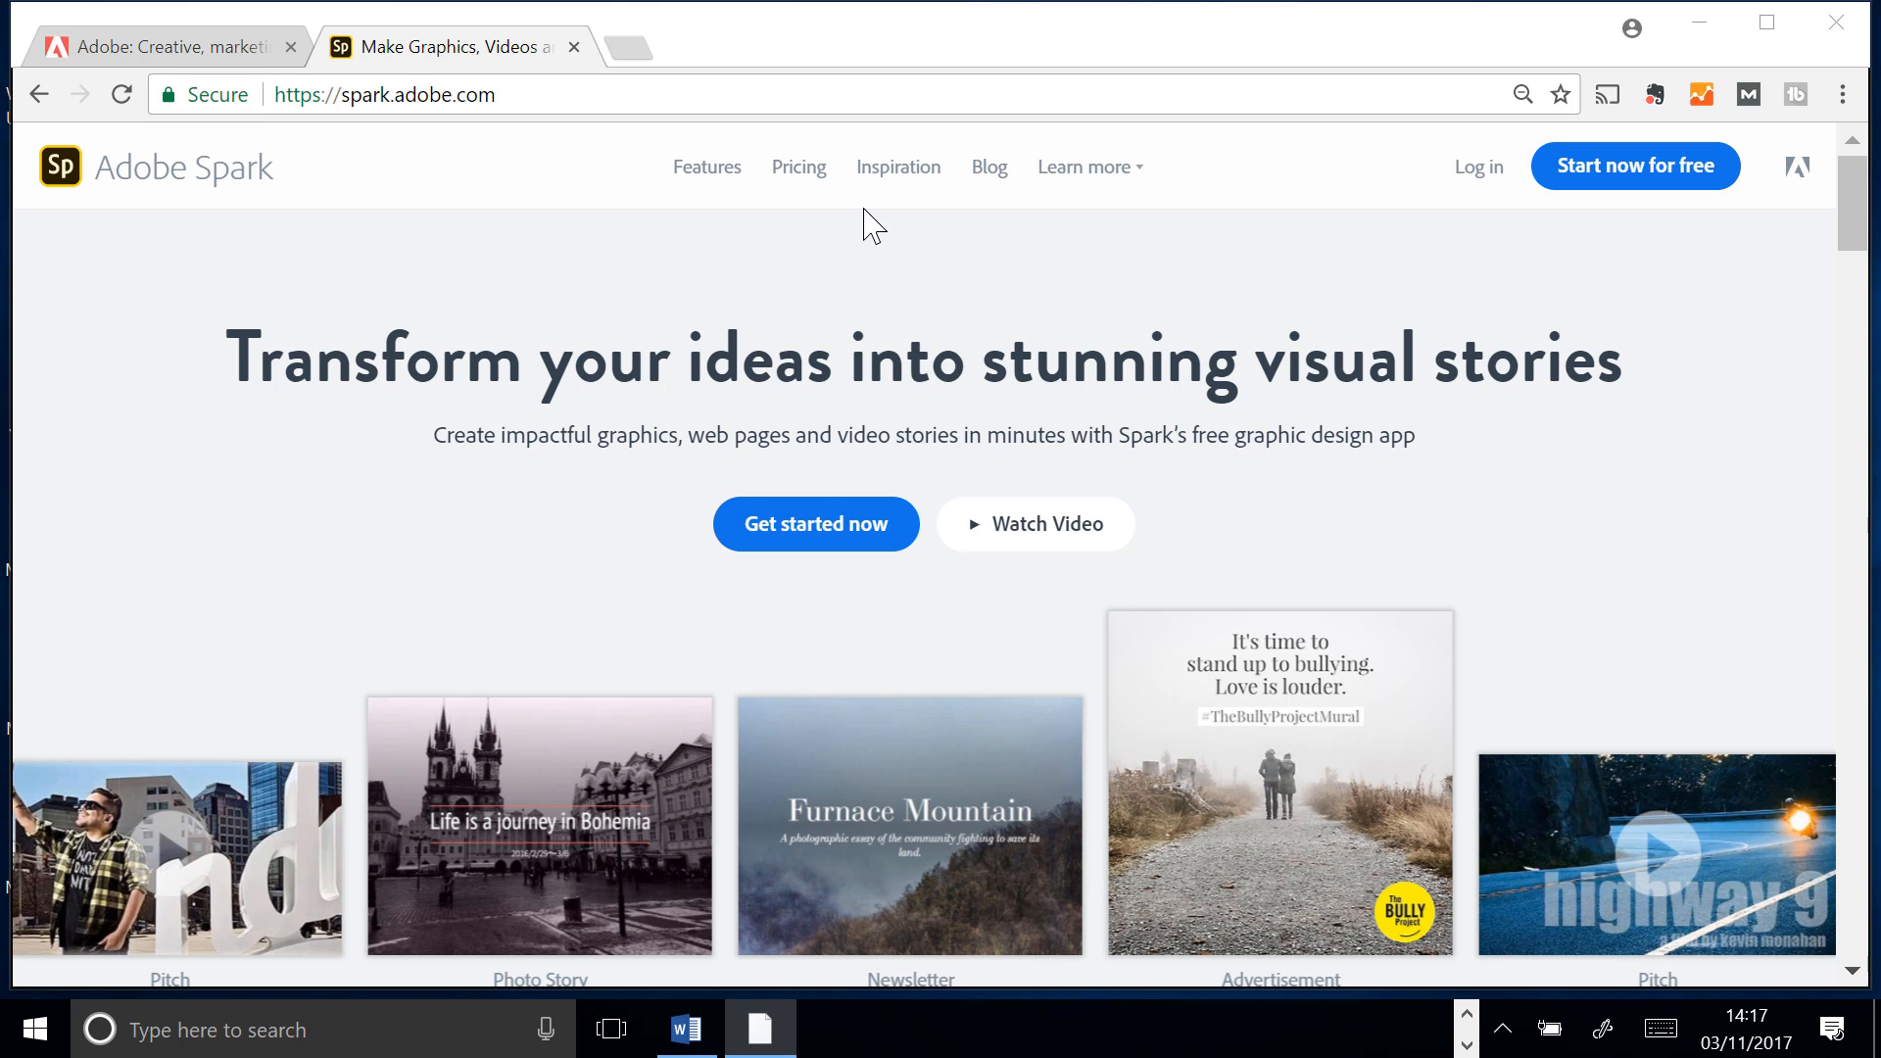
# Log in to Adobe Spark with the Adobe ID by entering the account password
pyautogui.click(1479, 174)
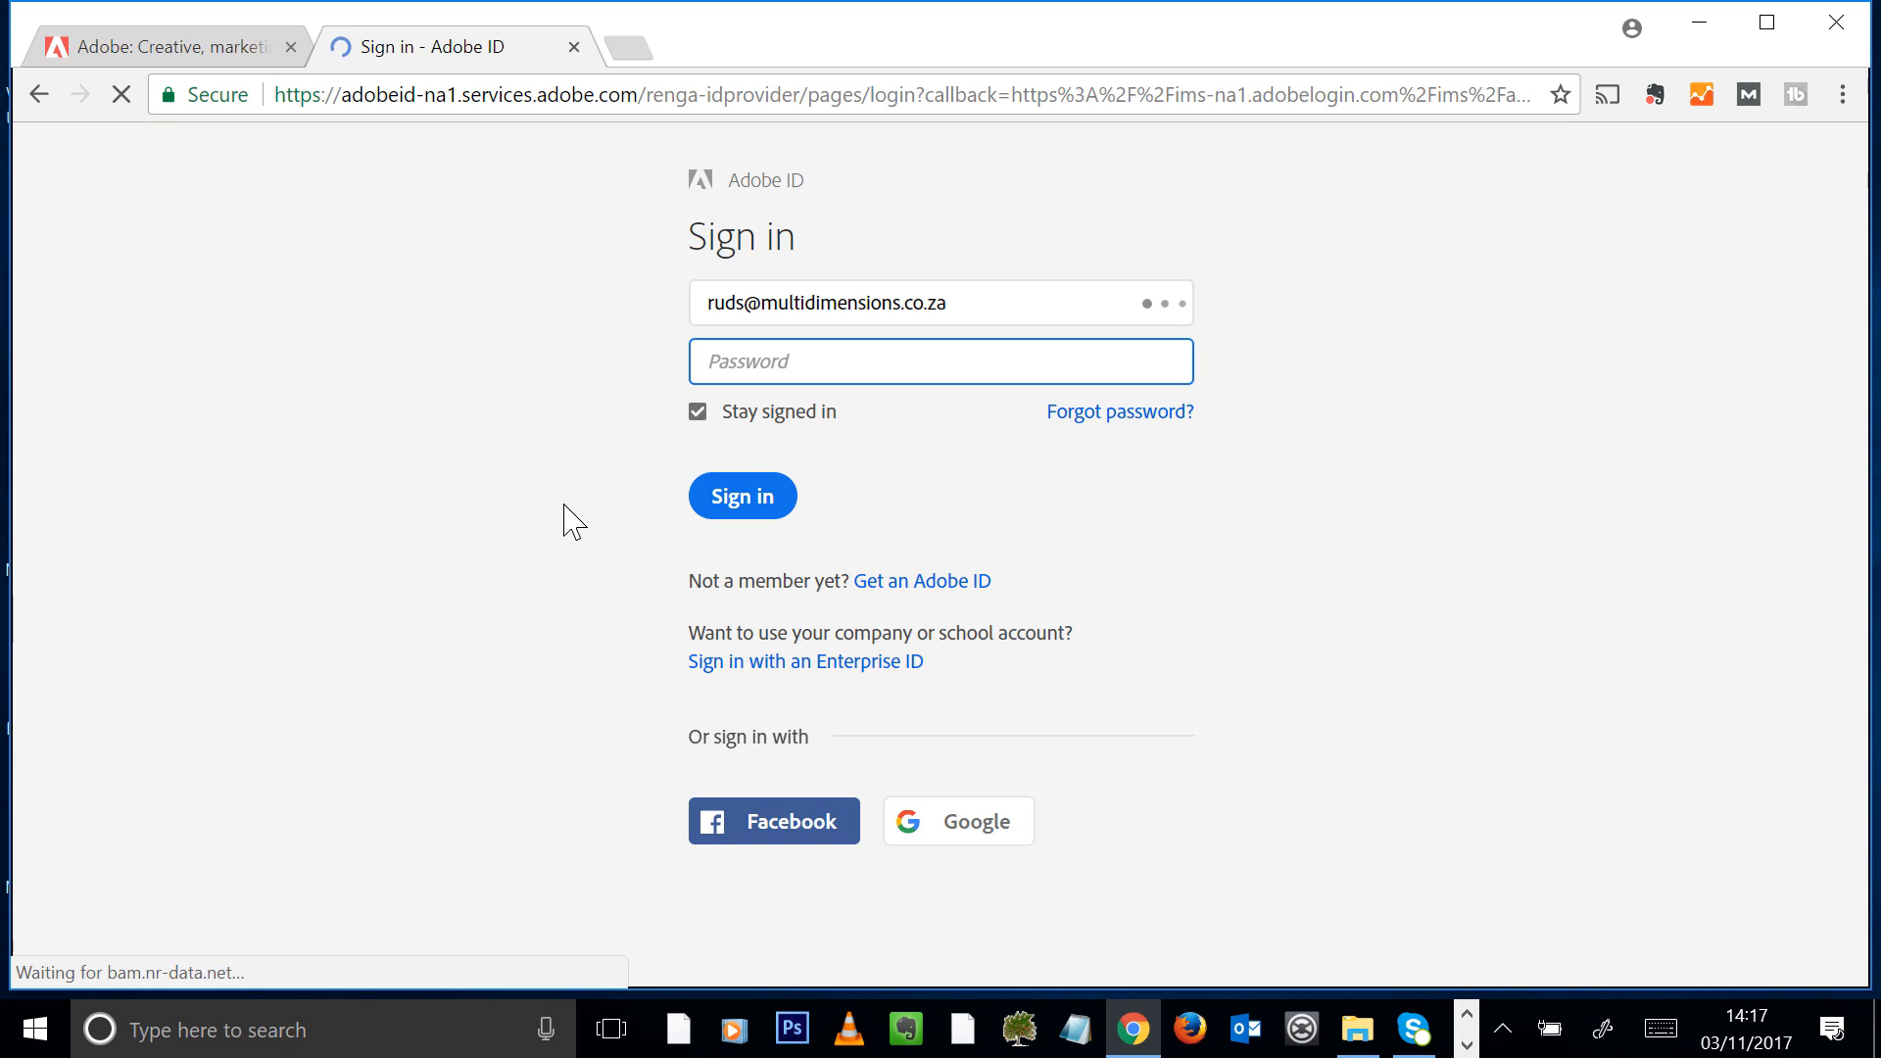
pyautogui.write('a')
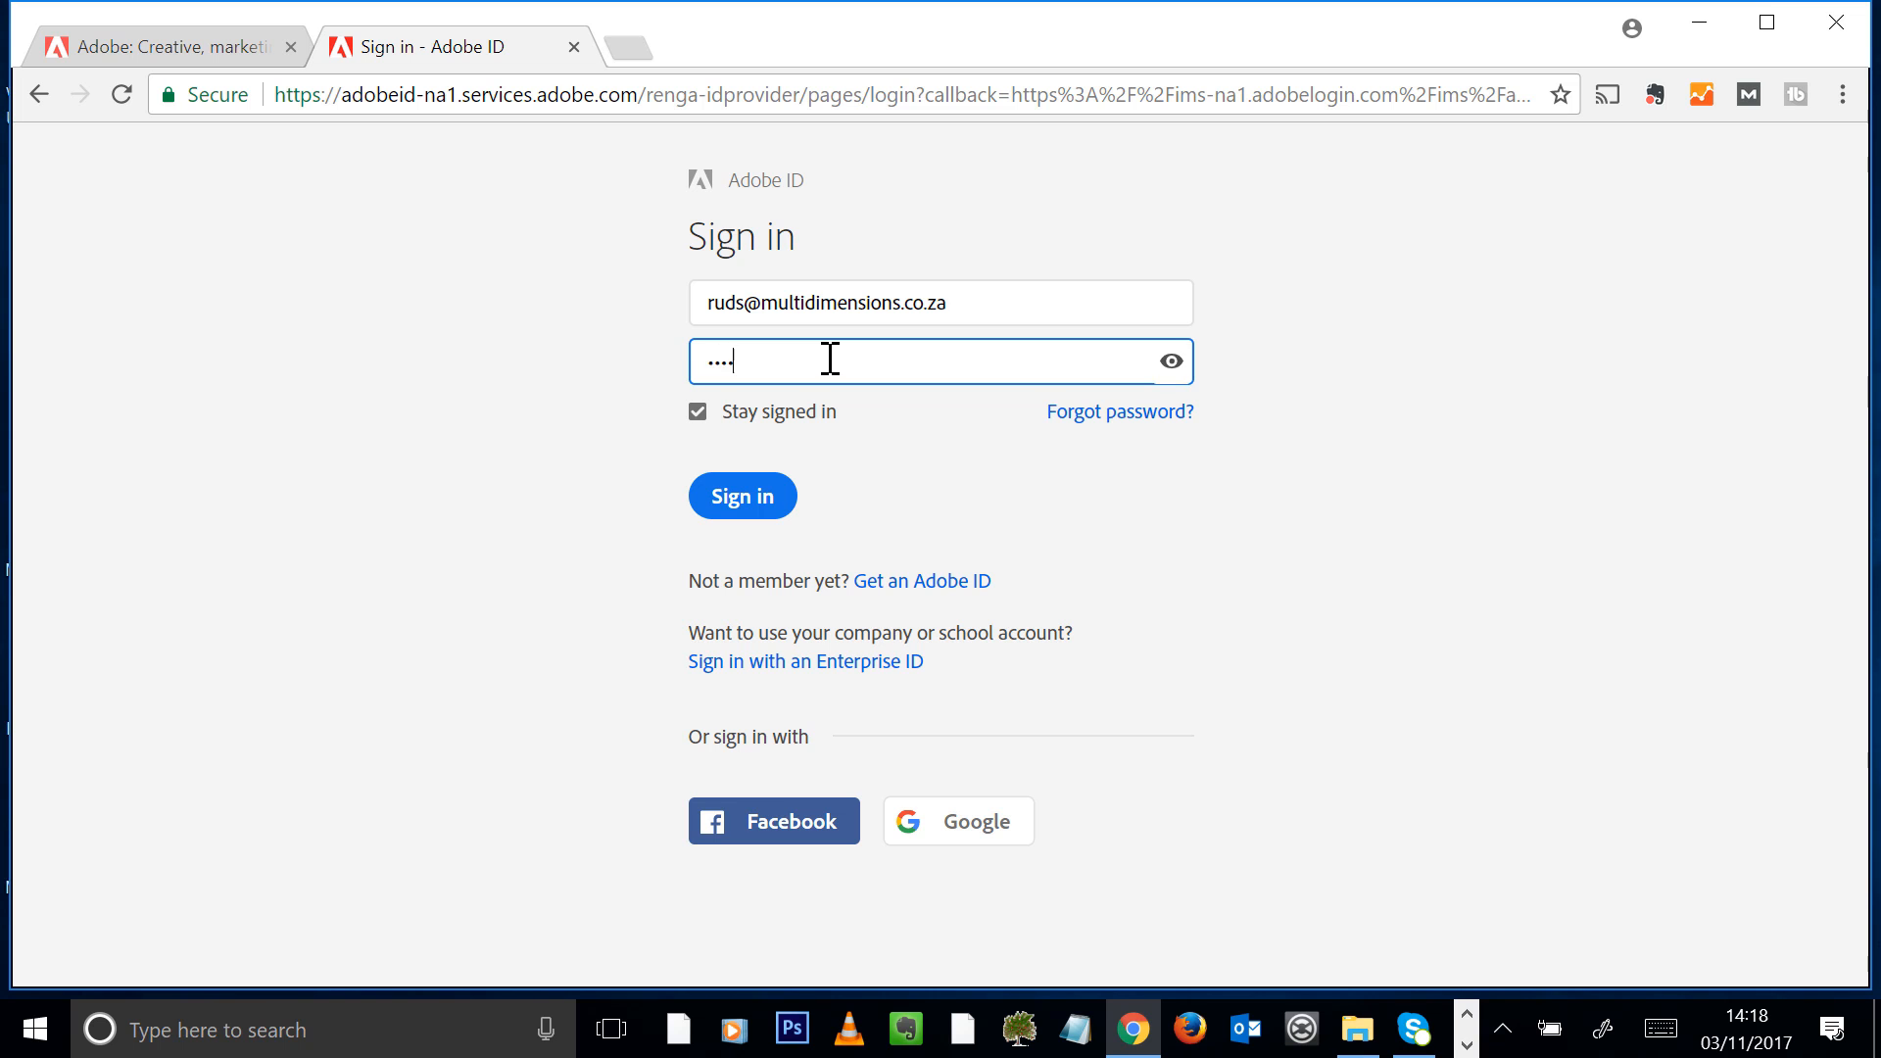
pyautogui.click(723, 512)
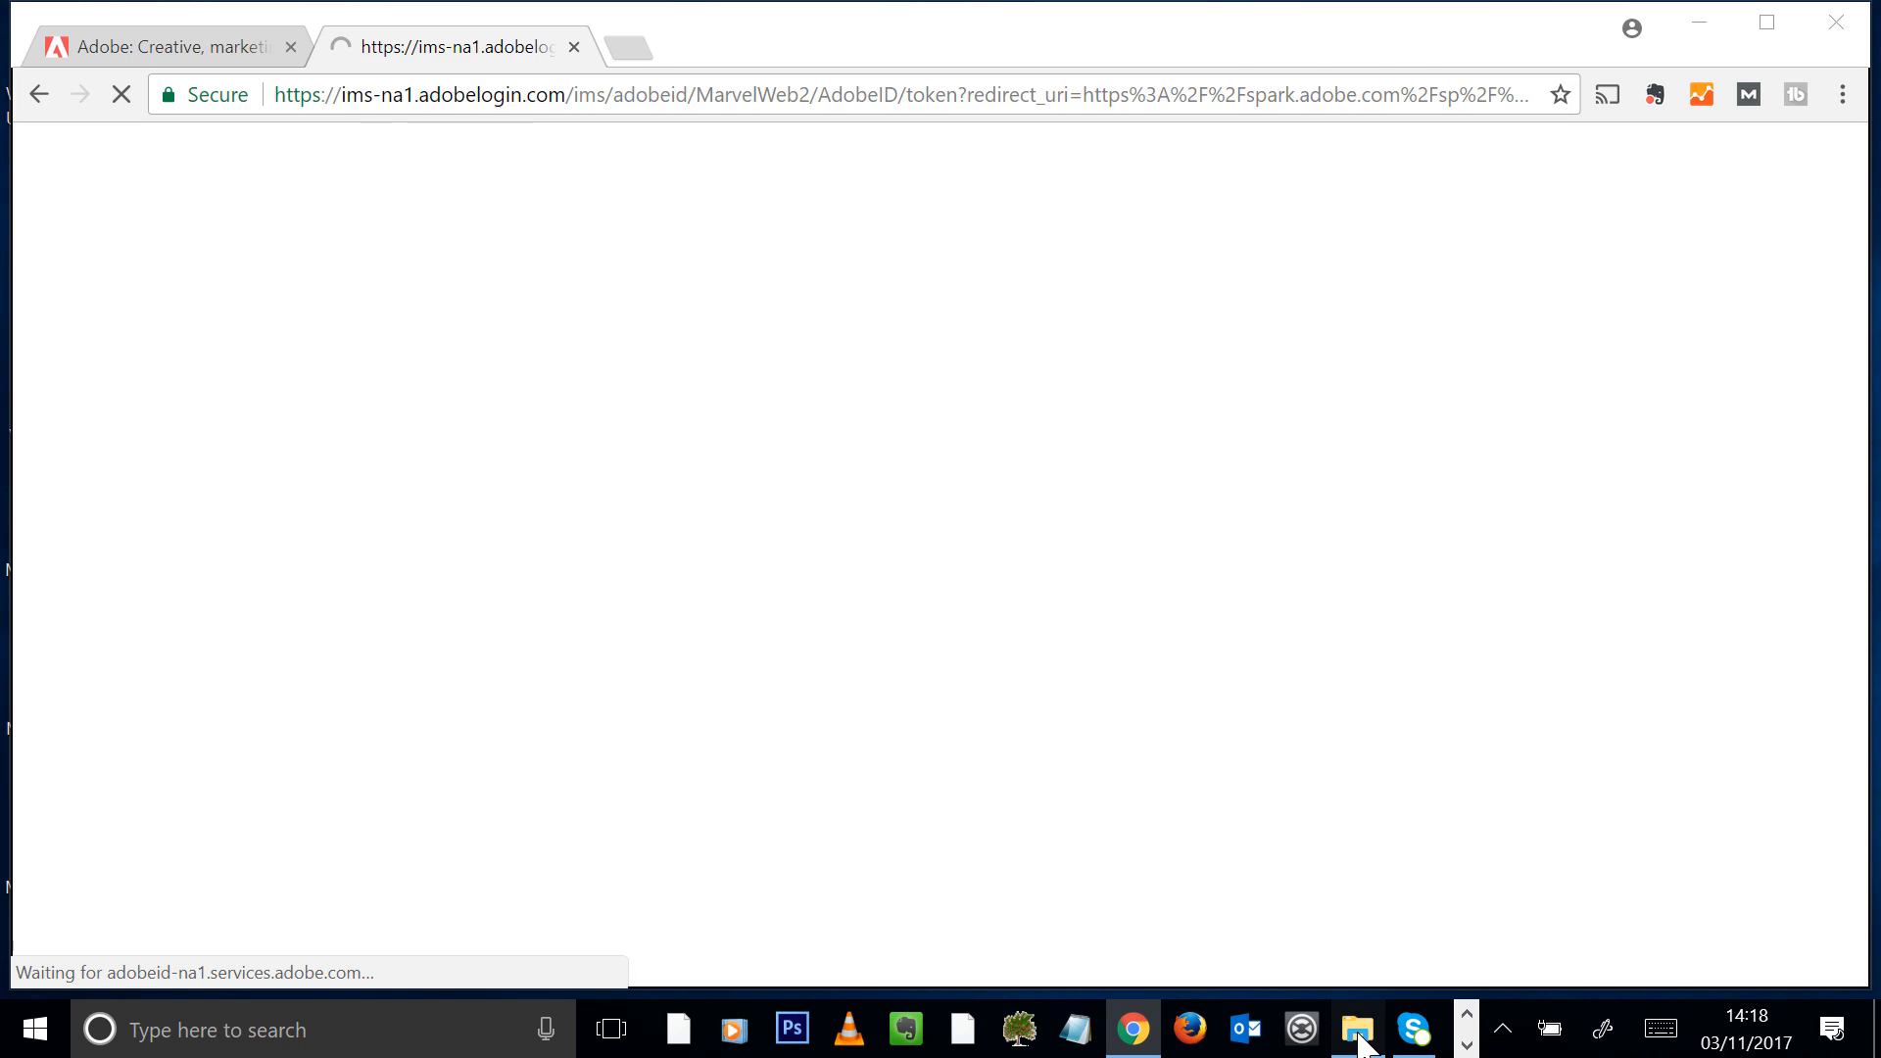
# Switch to File Explorer, look through the "1.12 A web story" folder in Example Files, and return to the browser
pyautogui.click(1359, 1029)
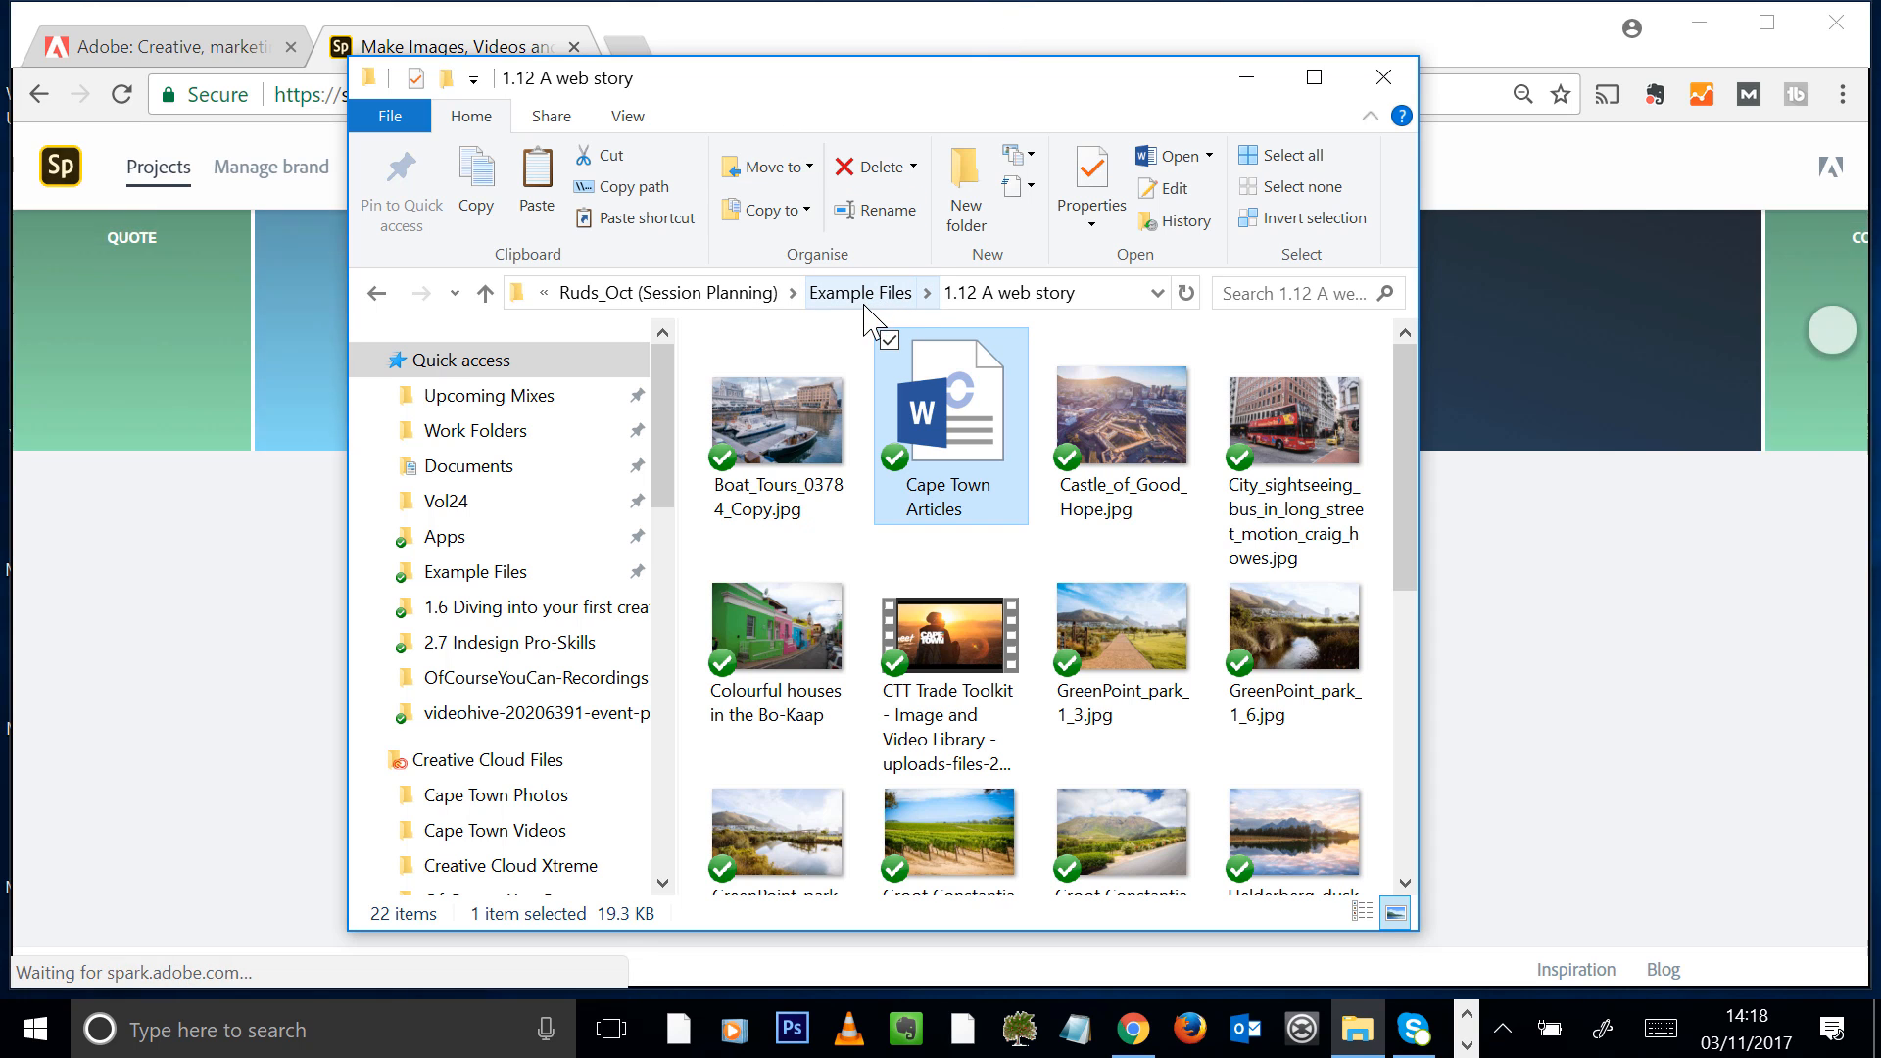
pyautogui.click(875, 303)
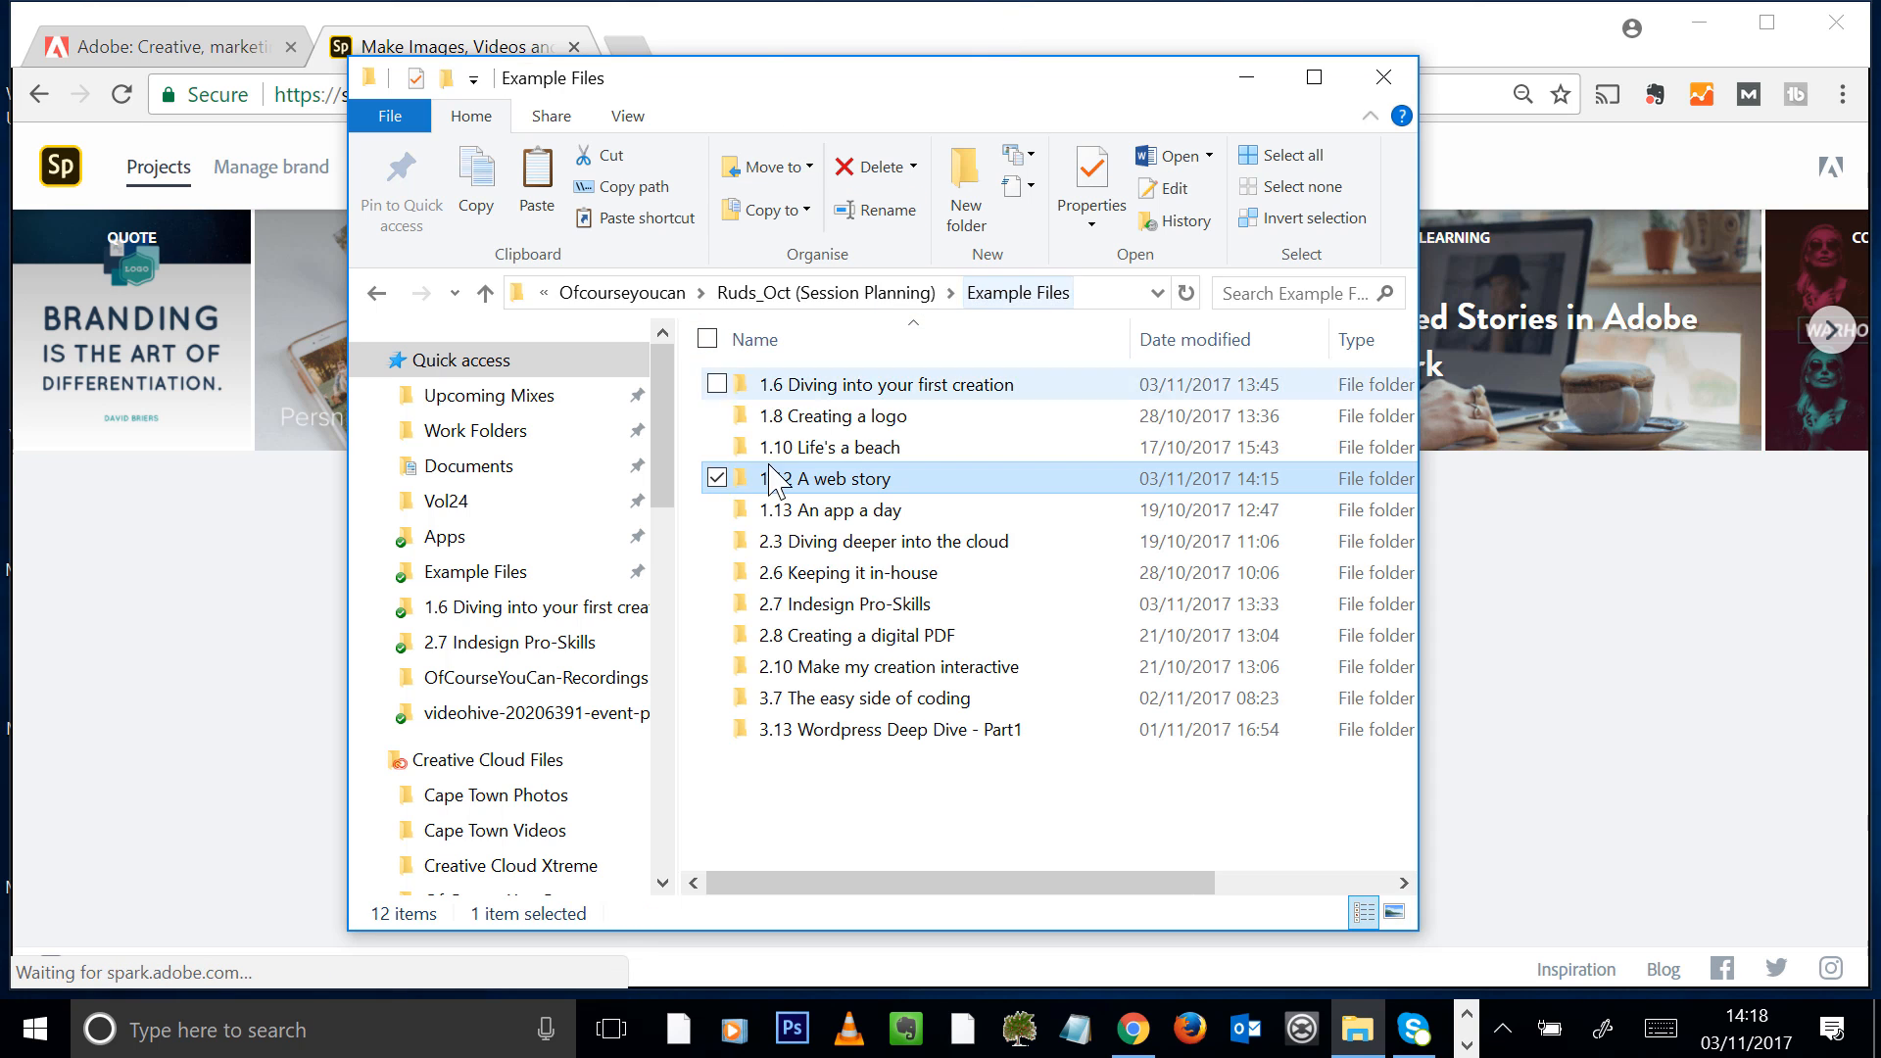
pyautogui.doubleClick(862, 482)
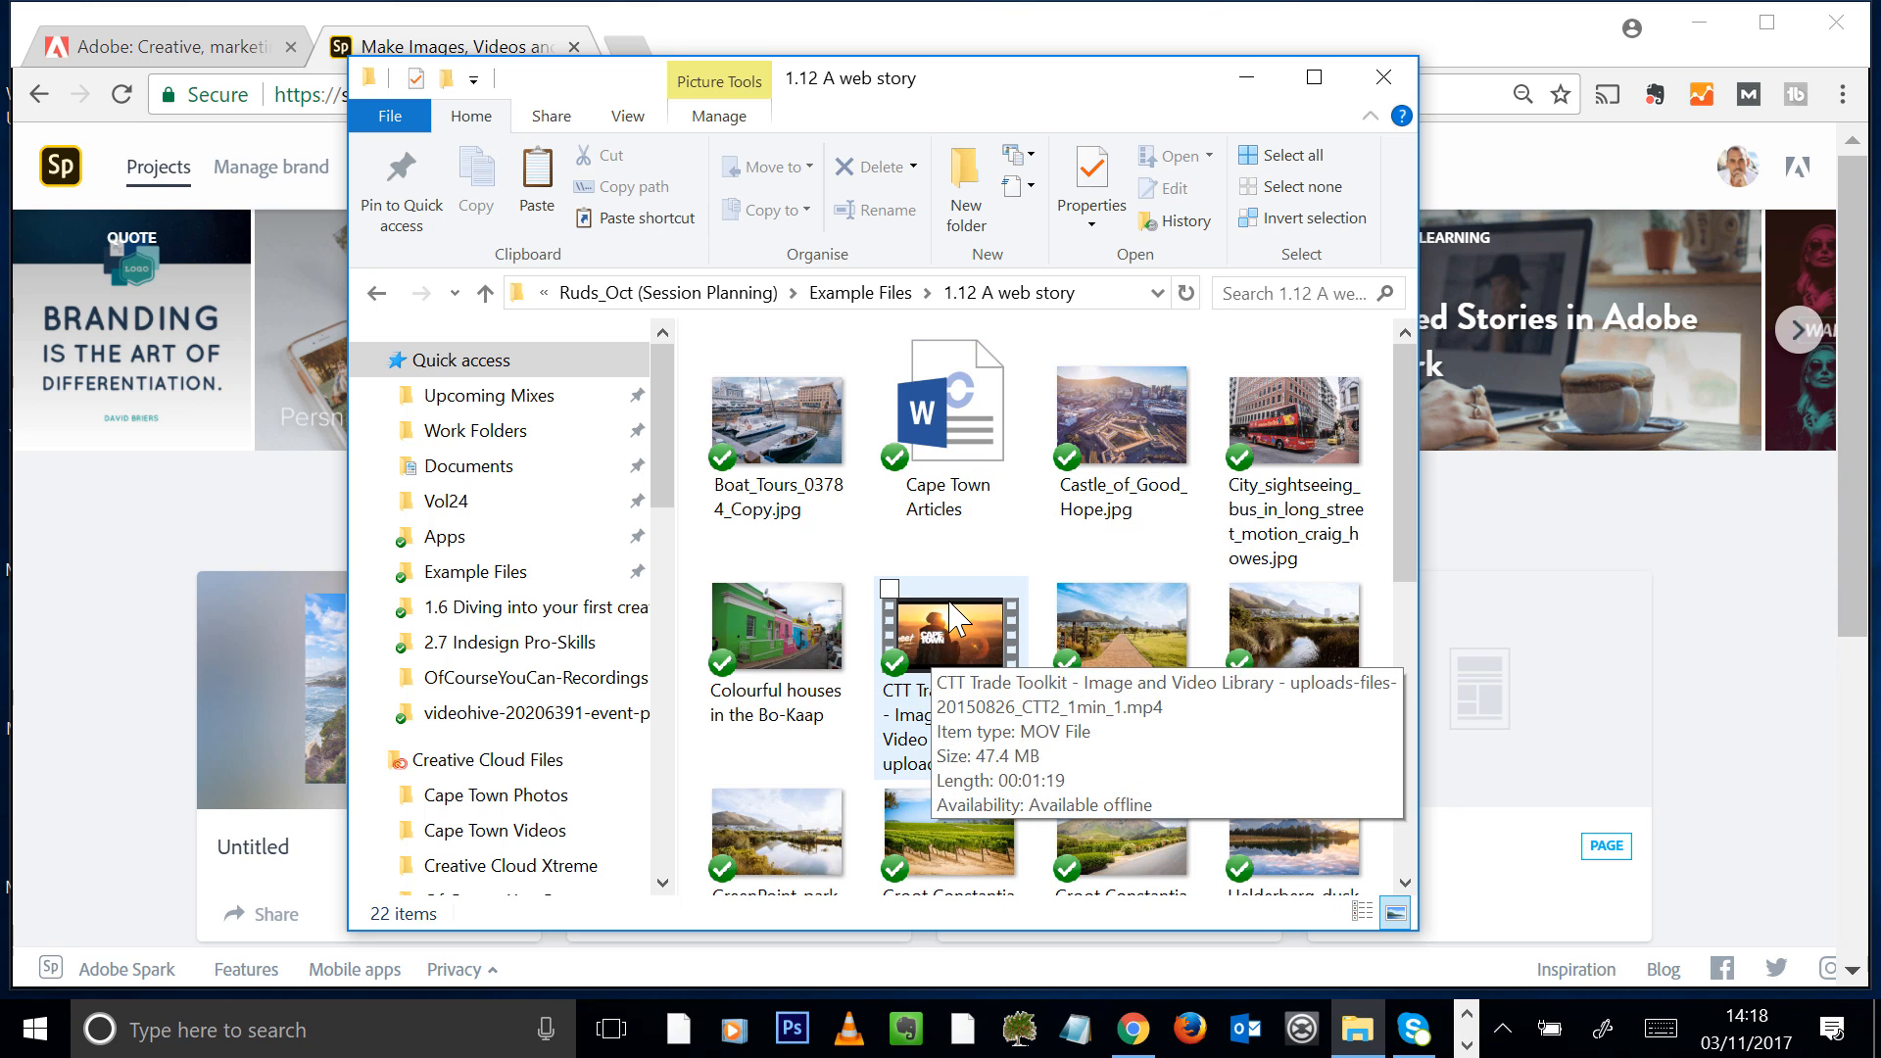
pyautogui.scroll(-3, 1386, 504)
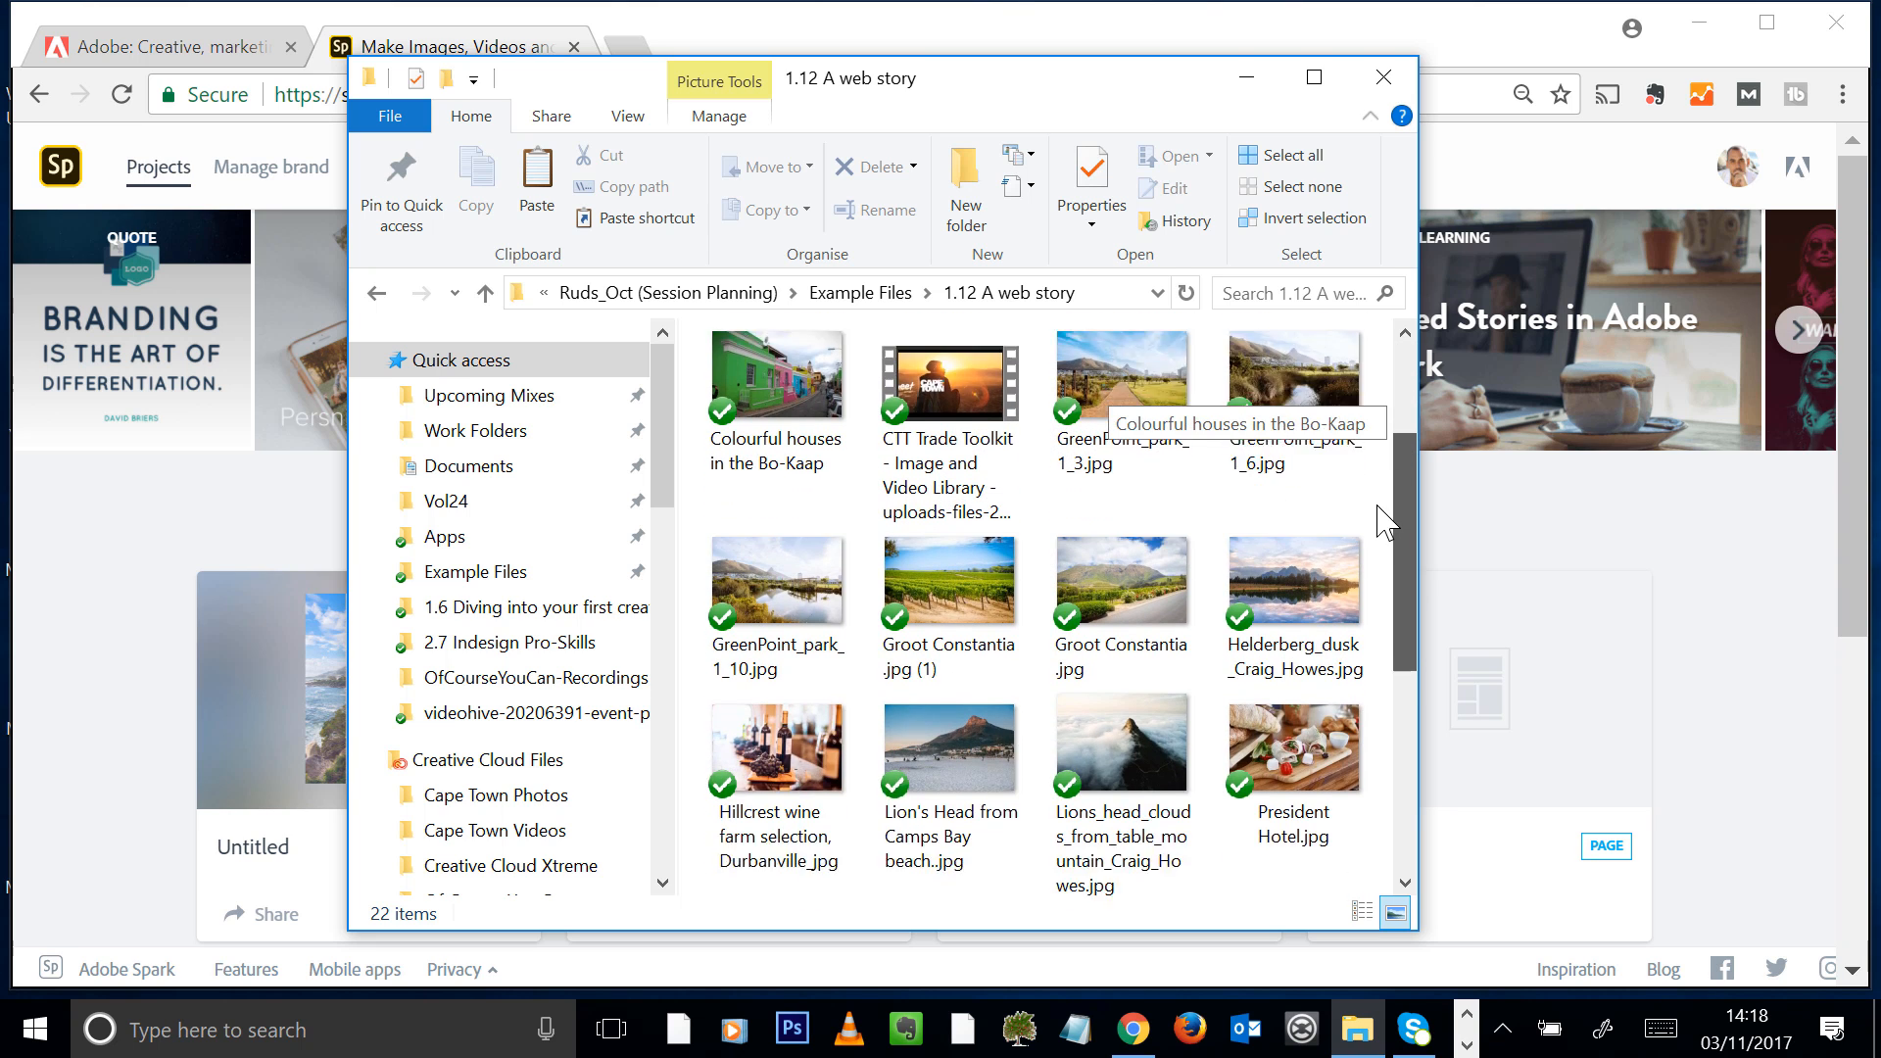
pyautogui.scroll(-3, 1397, 558)
pyautogui.scroll(6, 1392, 686)
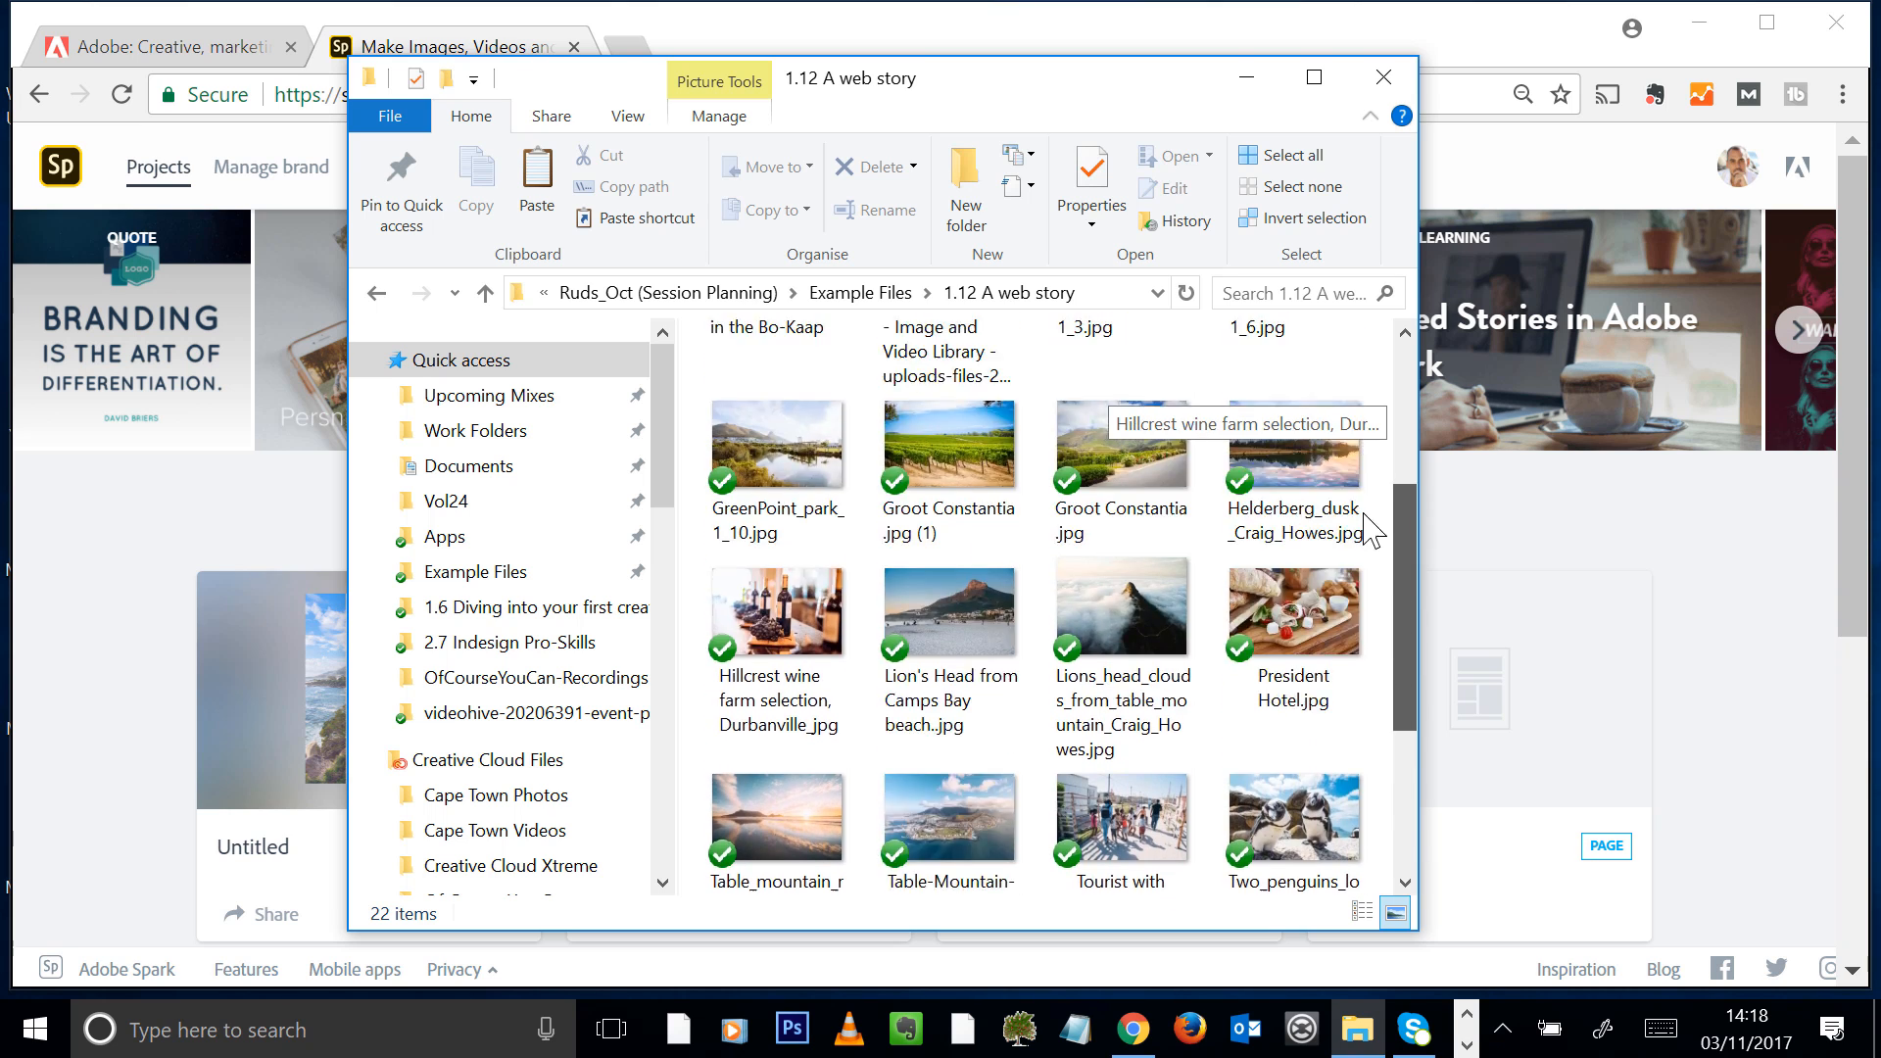
pyautogui.click(769, 41)
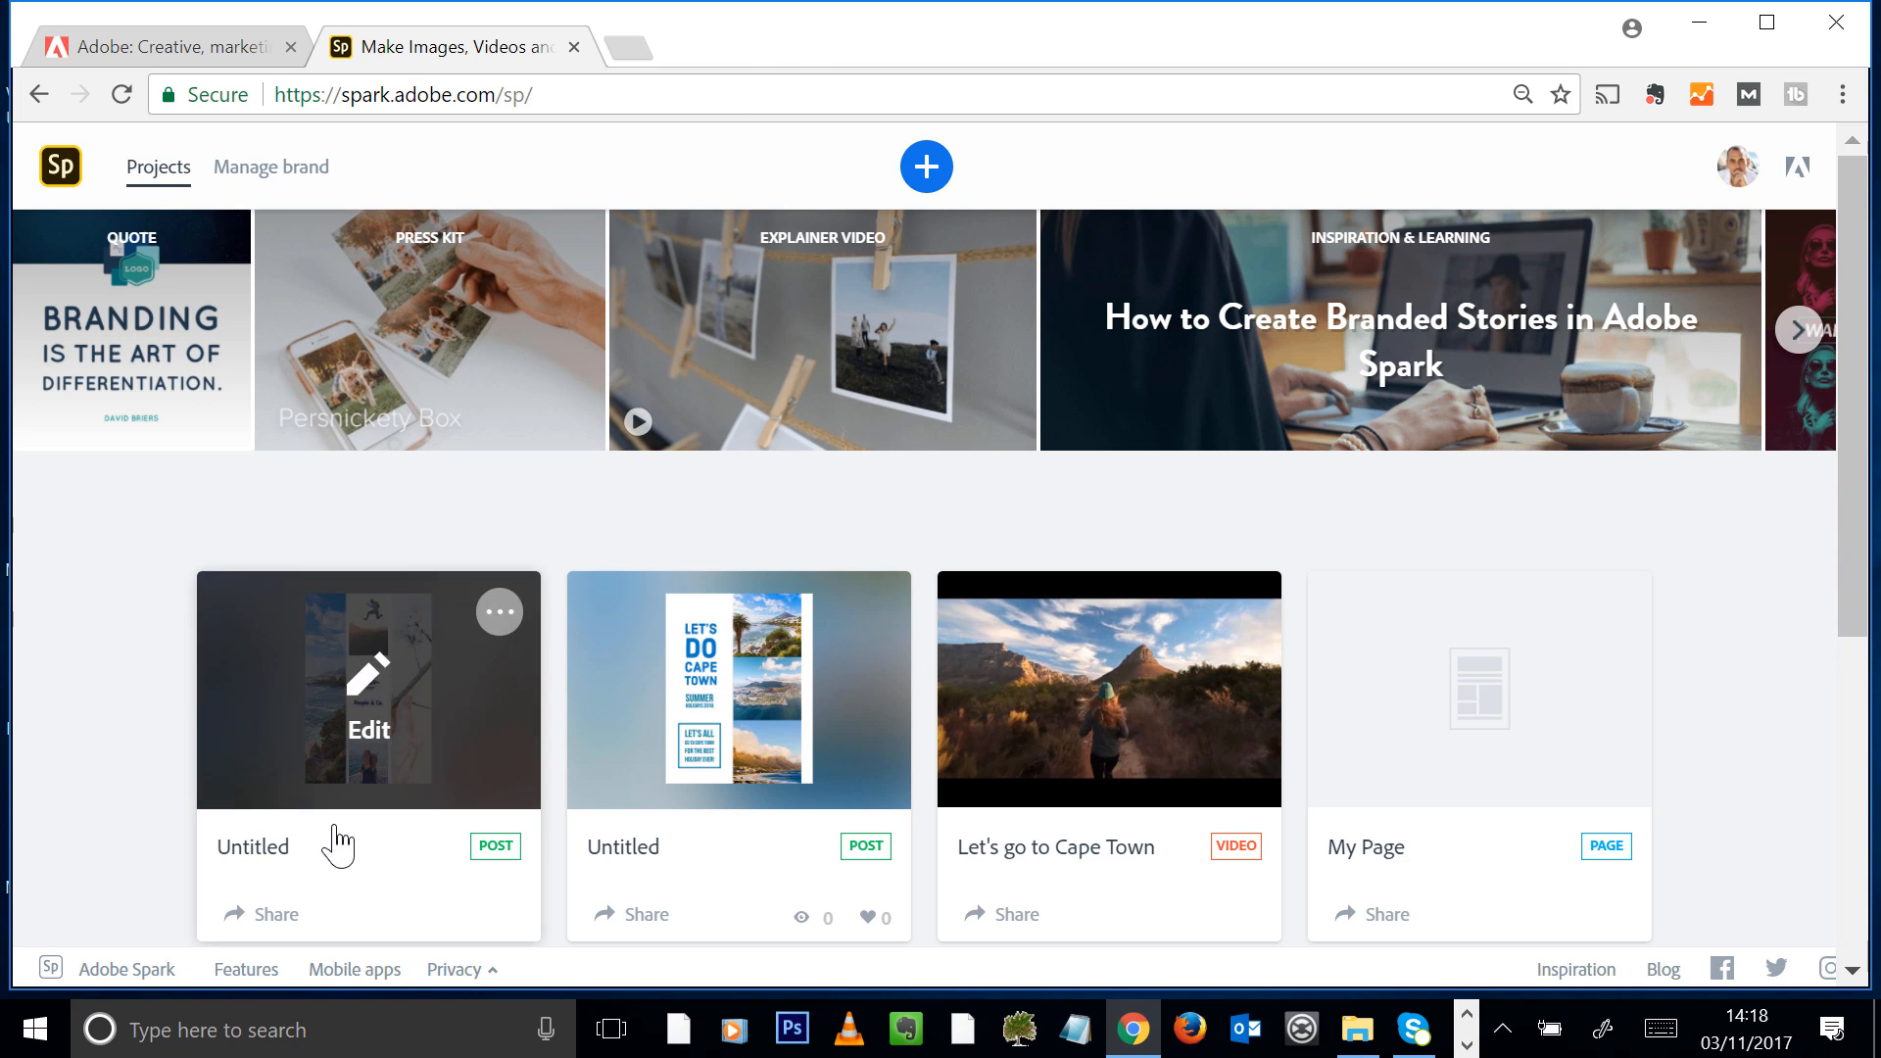
# Create a new Page project in Adobe Spark
pyautogui.click(926, 167)
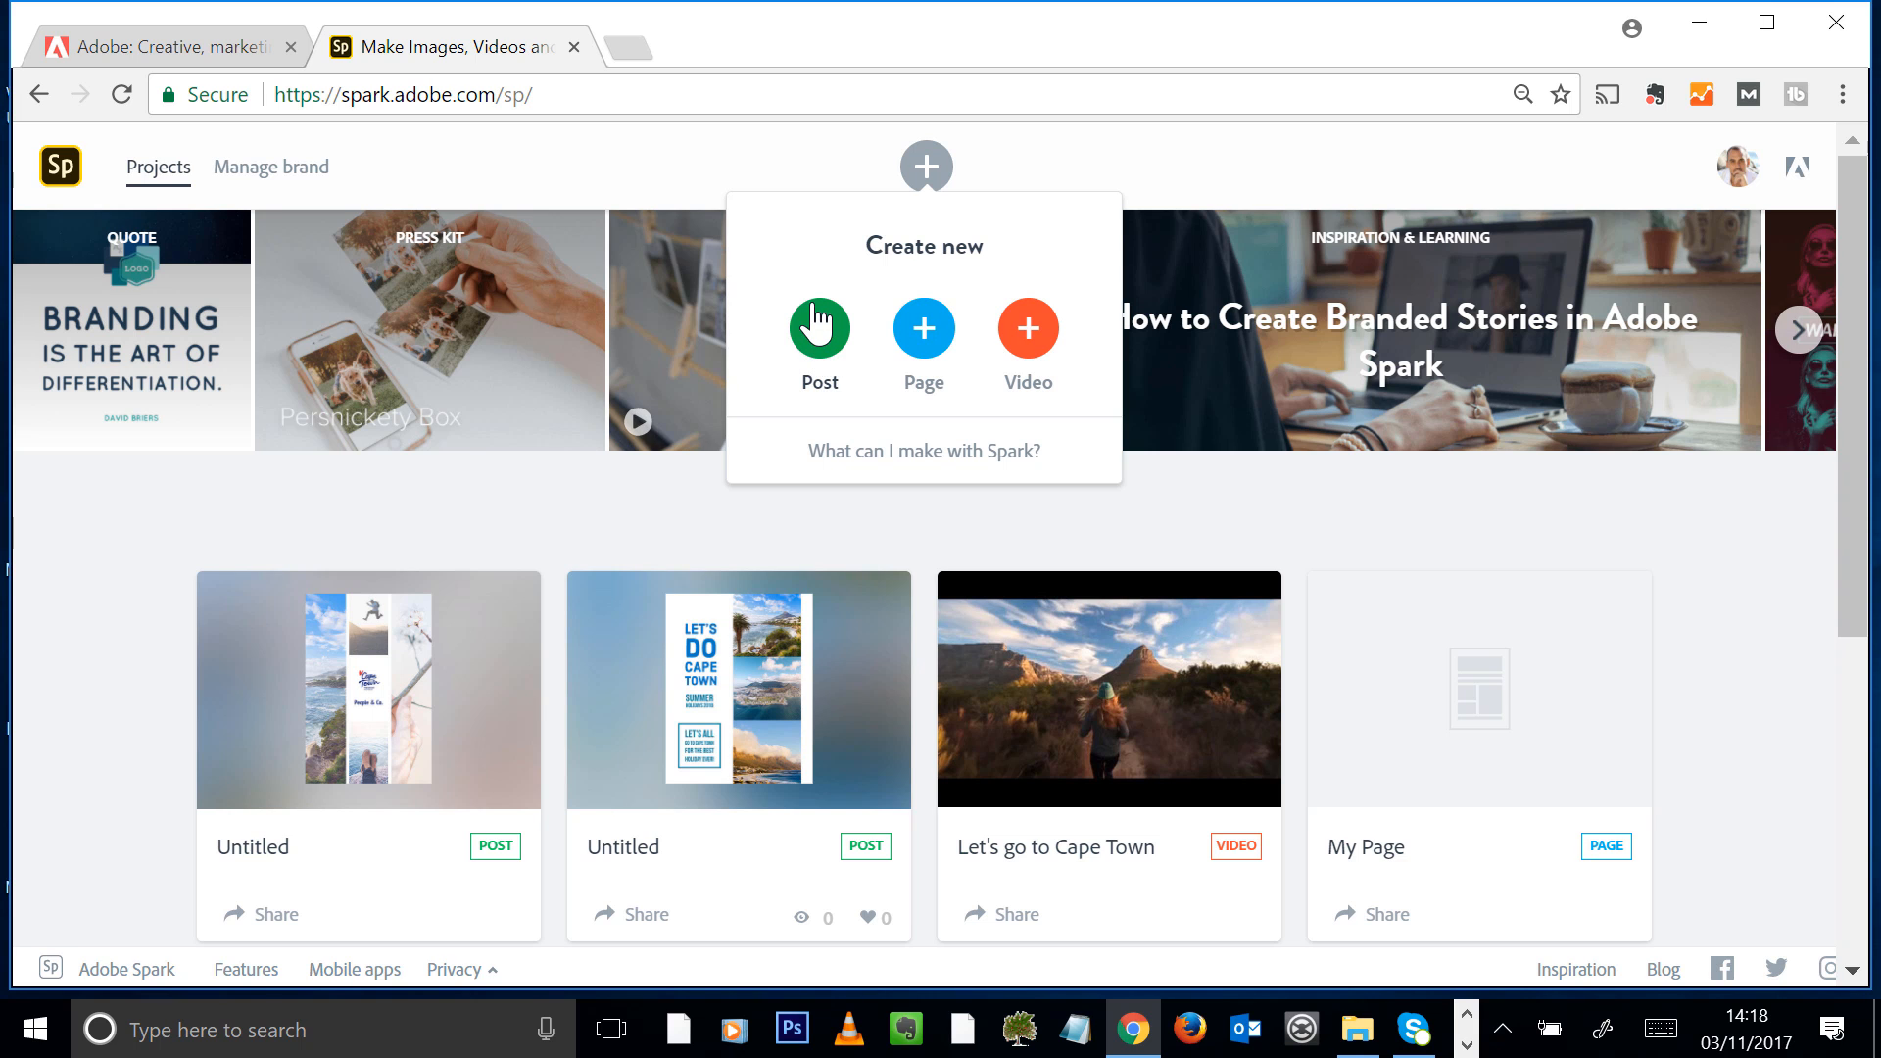
pyautogui.click(943, 345)
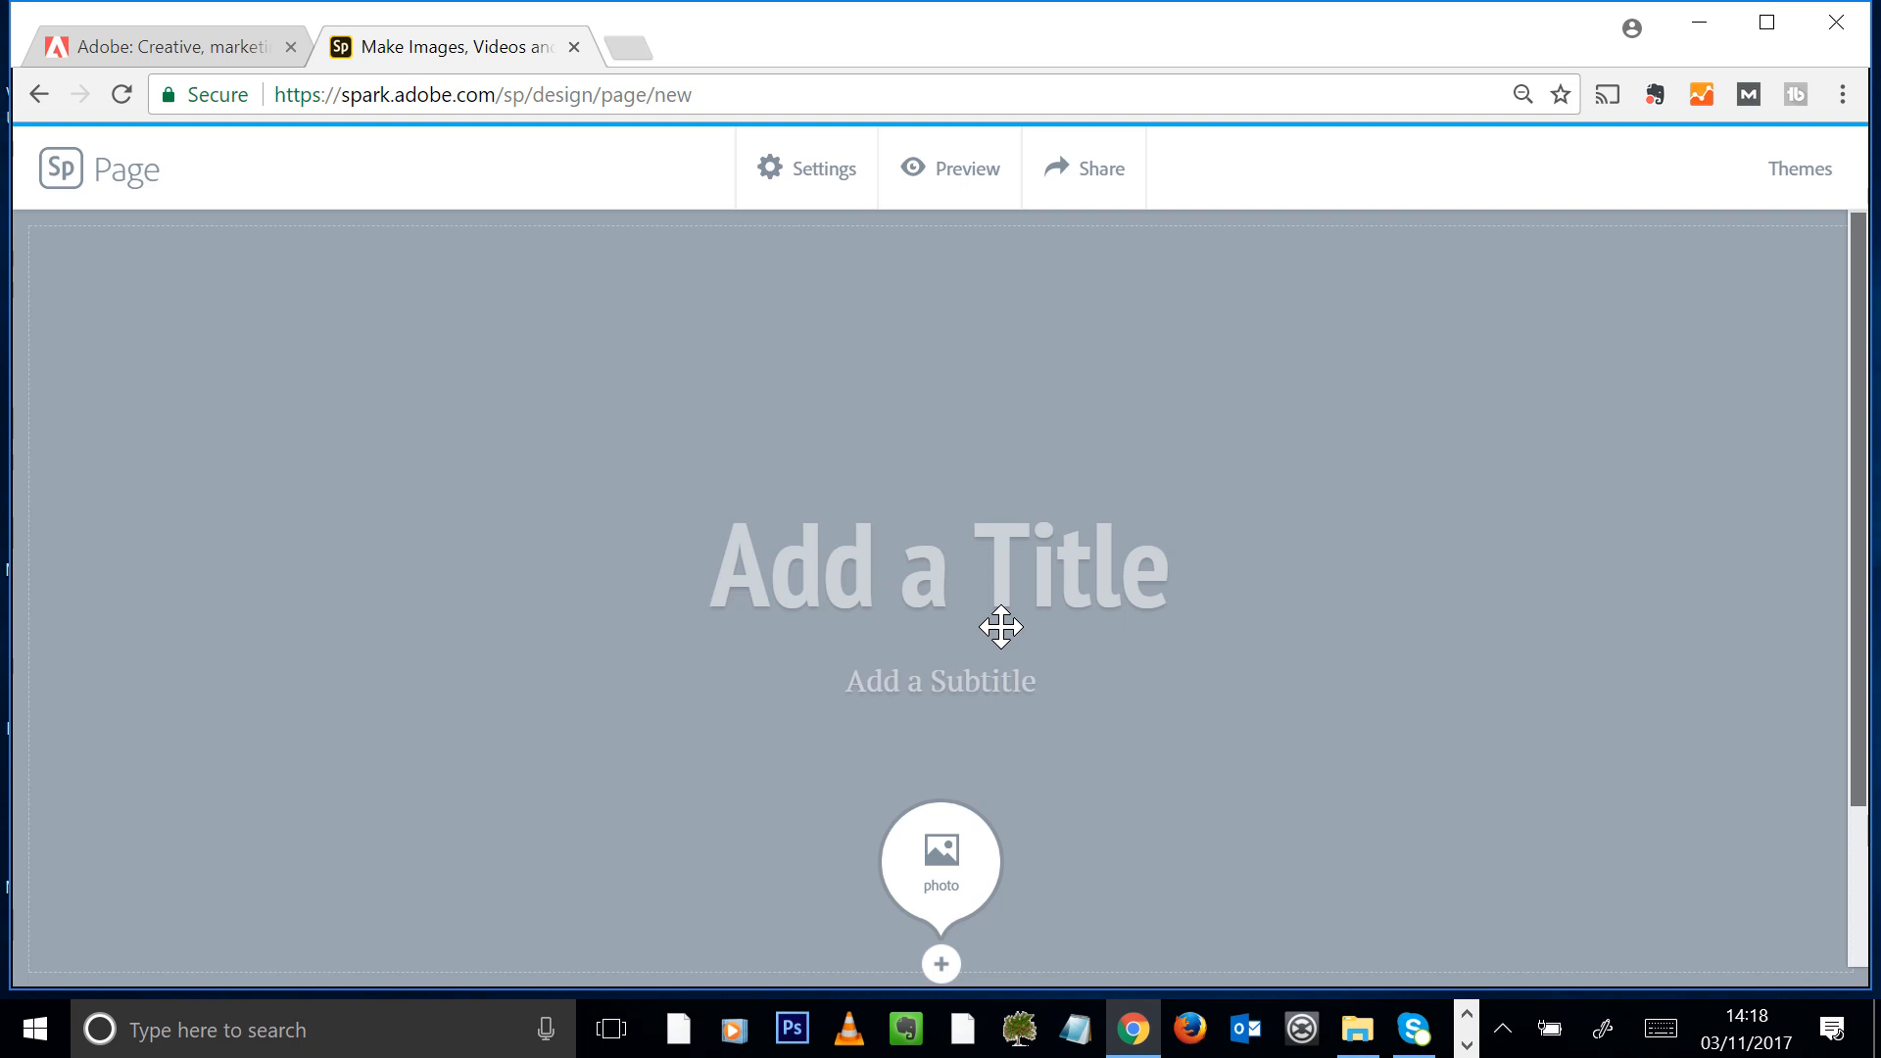
pyautogui.scroll(-3, 1097, 904)
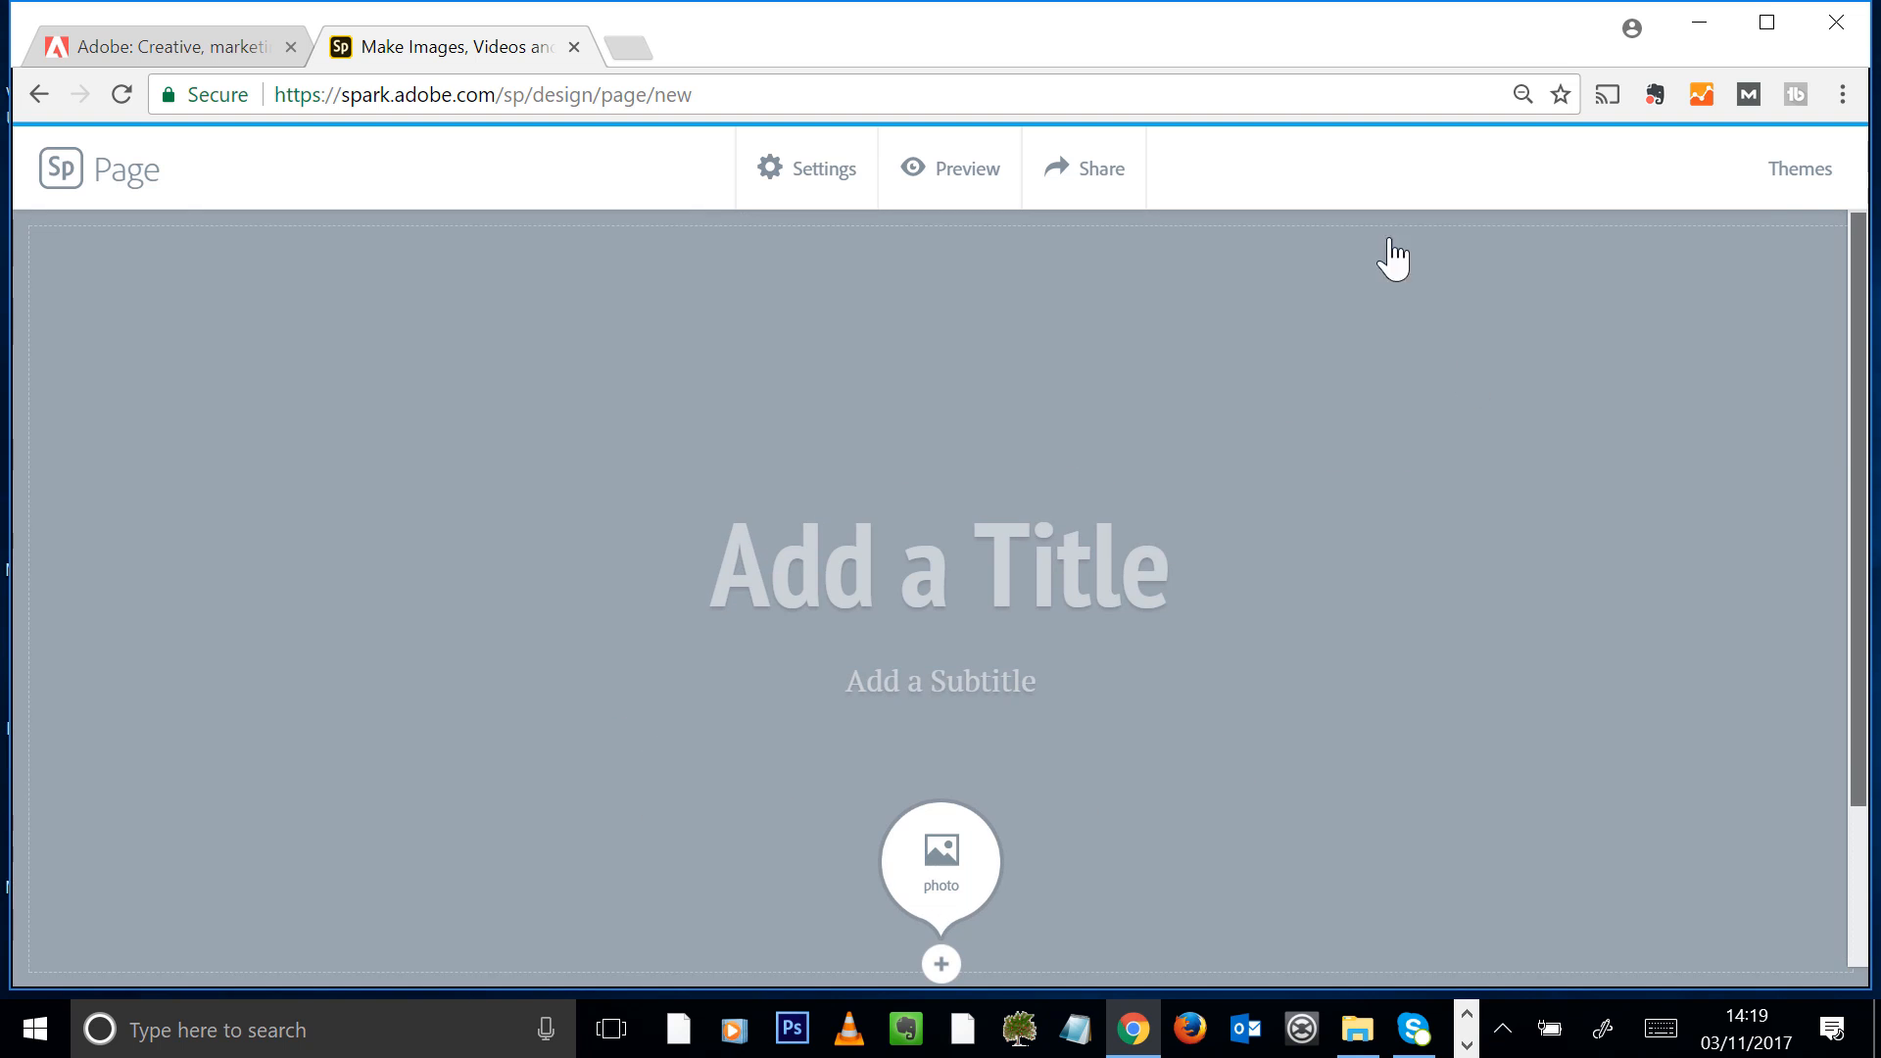
# Apply the Baldwin theme to the page
pyautogui.click(1803, 187)
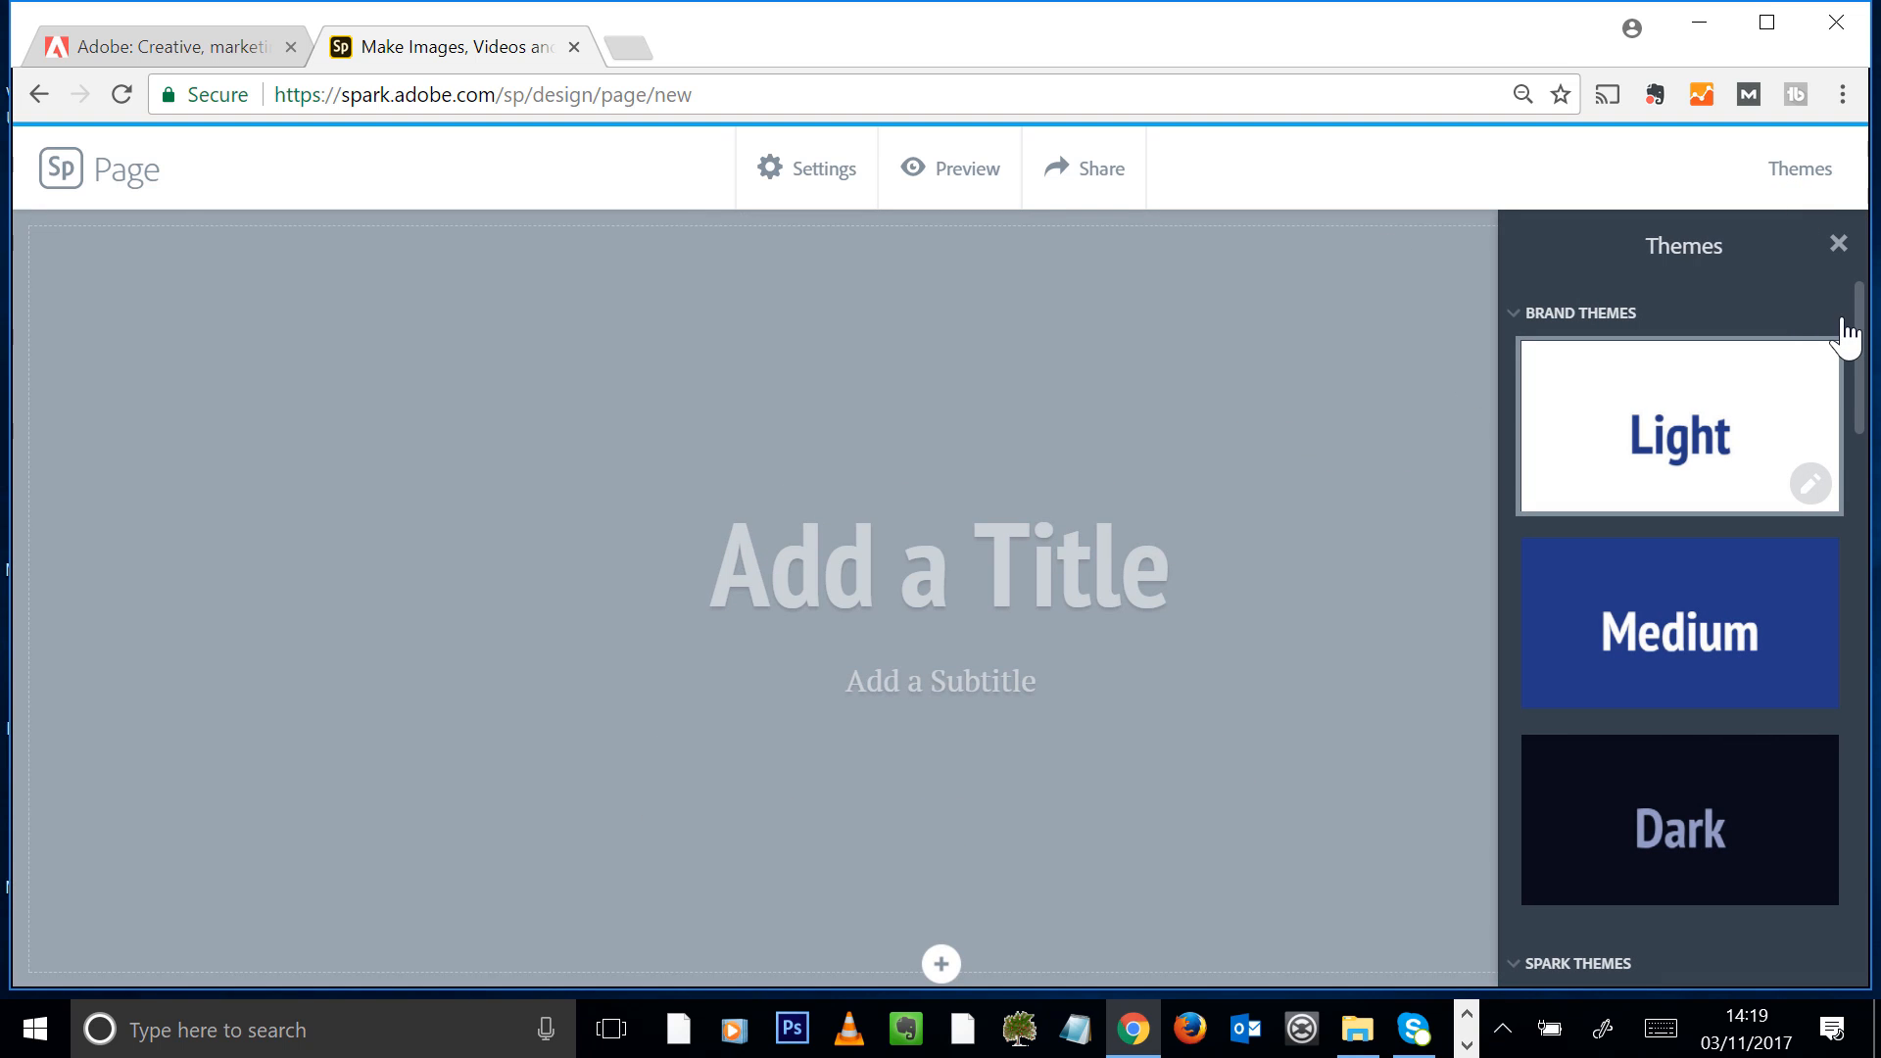
pyautogui.moveTo(1863, 318)
pyautogui.mouseDown()
pyautogui.moveTo(1867, 349)
pyautogui.moveTo(1866, 316)
pyautogui.mouseUp()
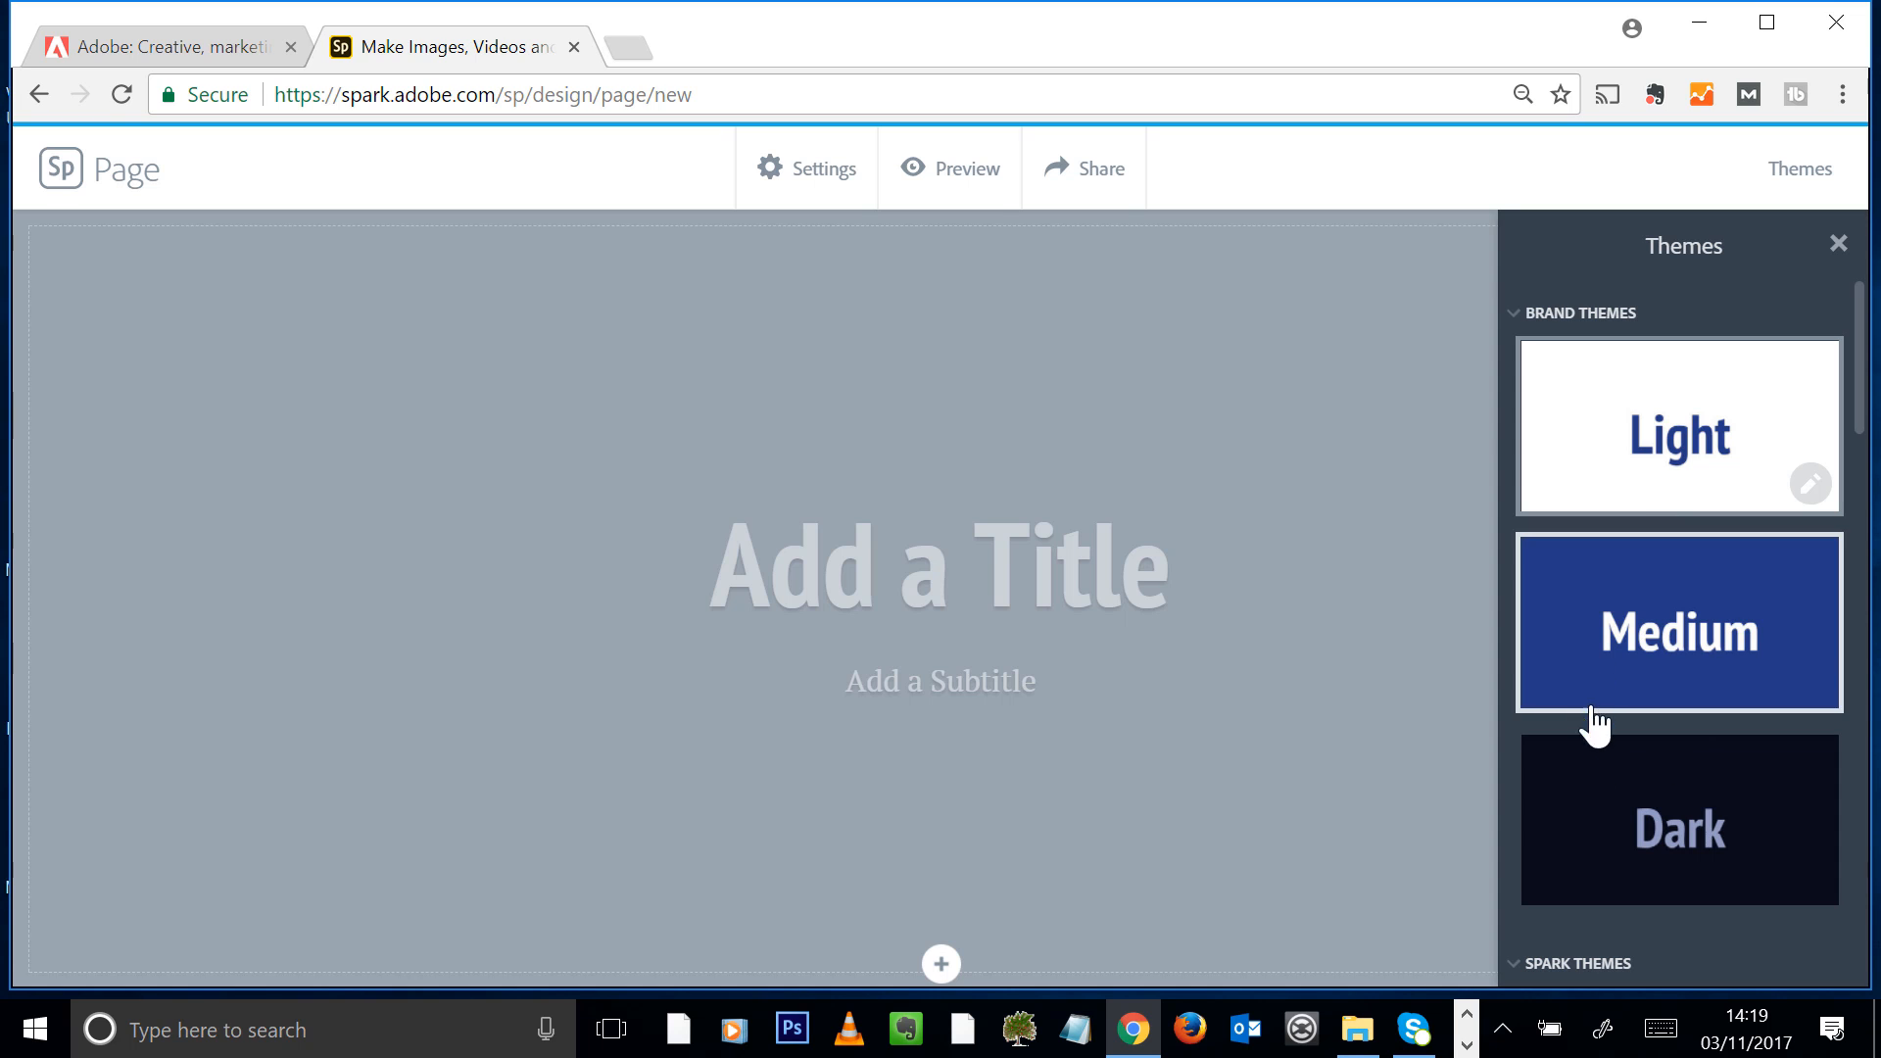
pyautogui.moveTo(1860, 399); pyautogui.dragTo(1793, 722)
pyautogui.click(1692, 627)
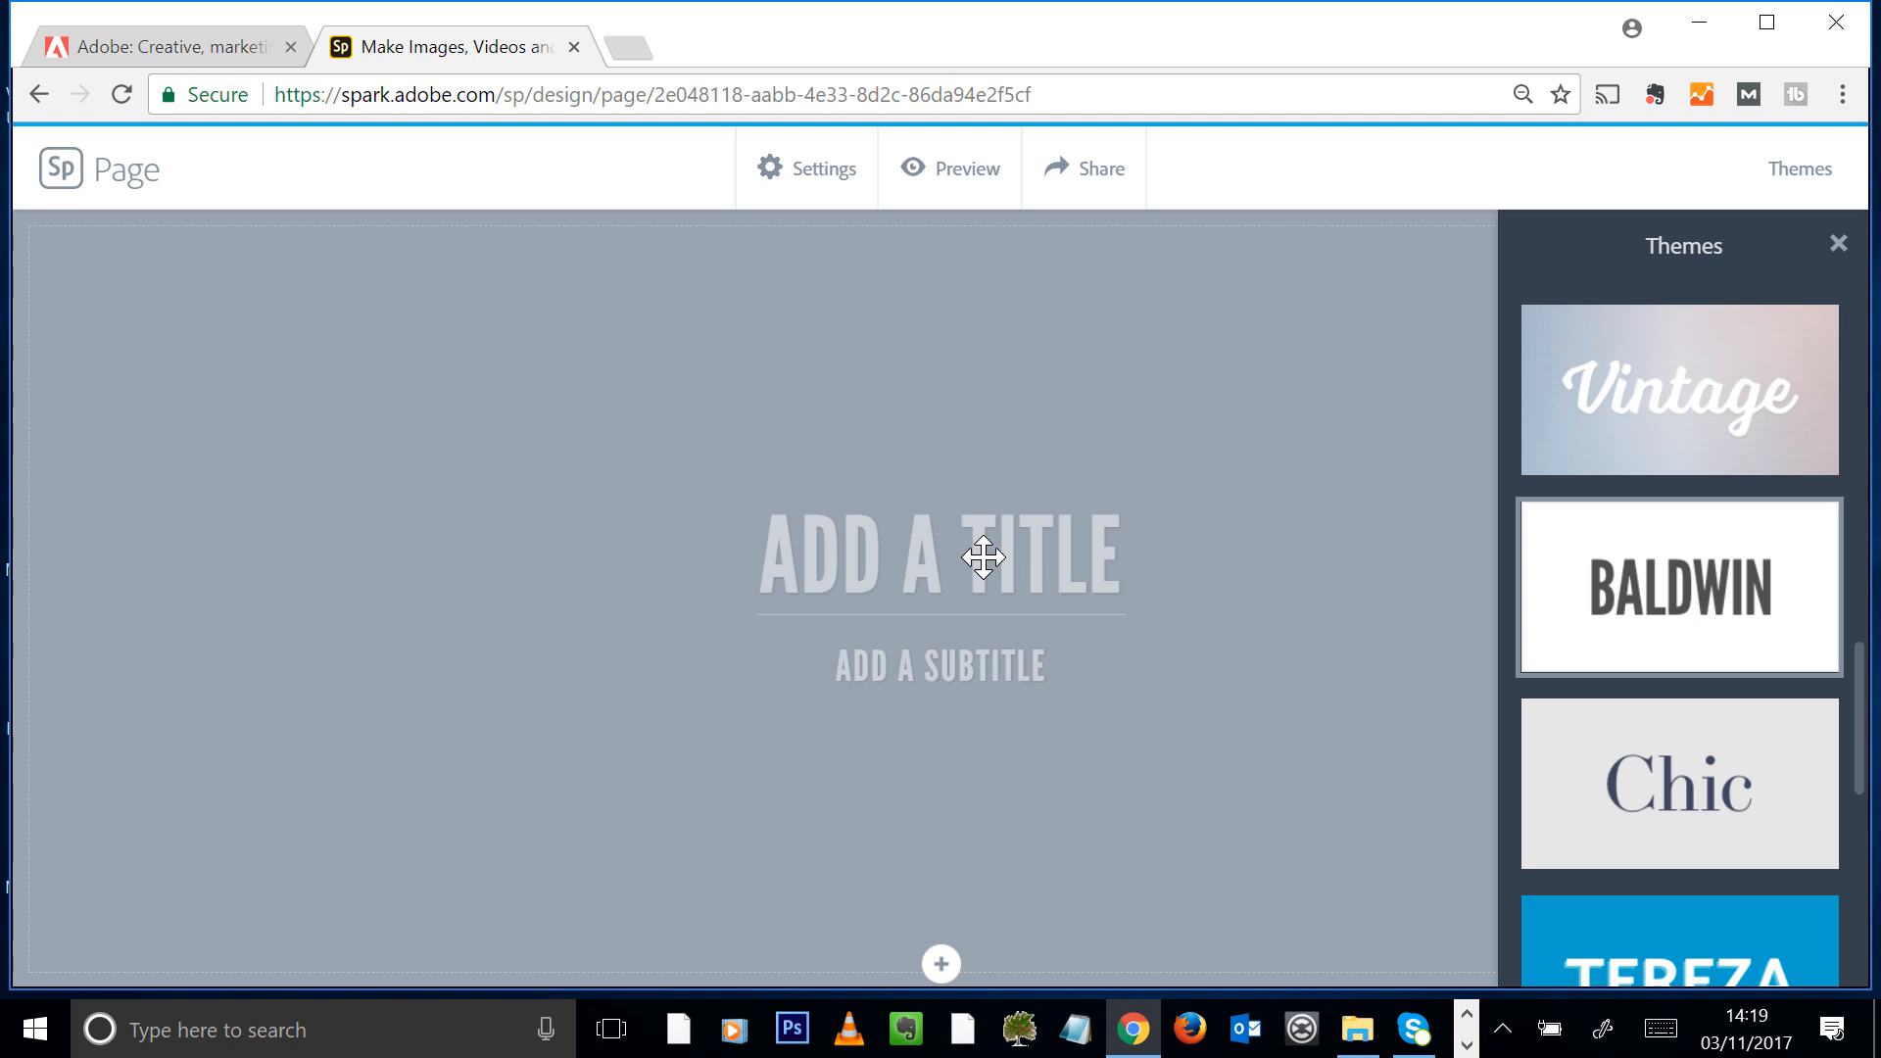
# Enter "CAPE TOWN - HOLIDAY DESTINATION 2018" as the page title
pyautogui.click(985, 557)
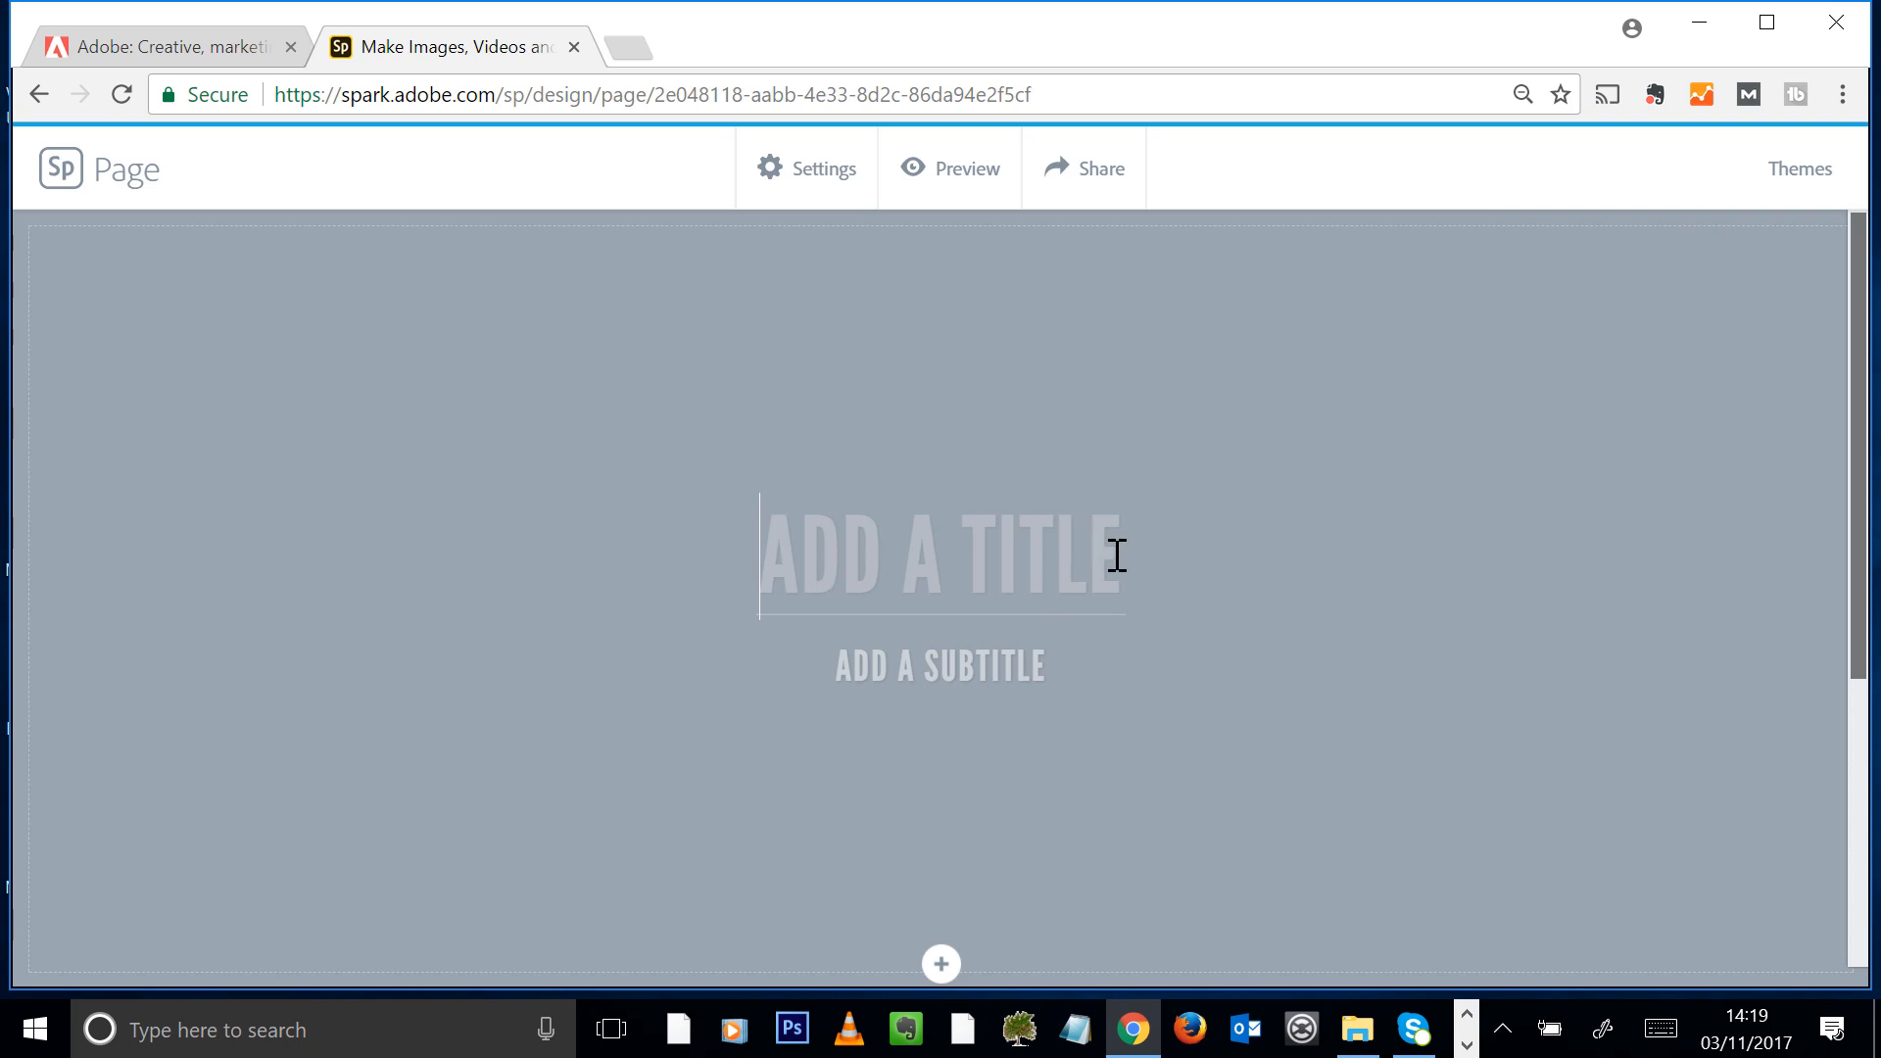
pyautogui.write('CAPE ')
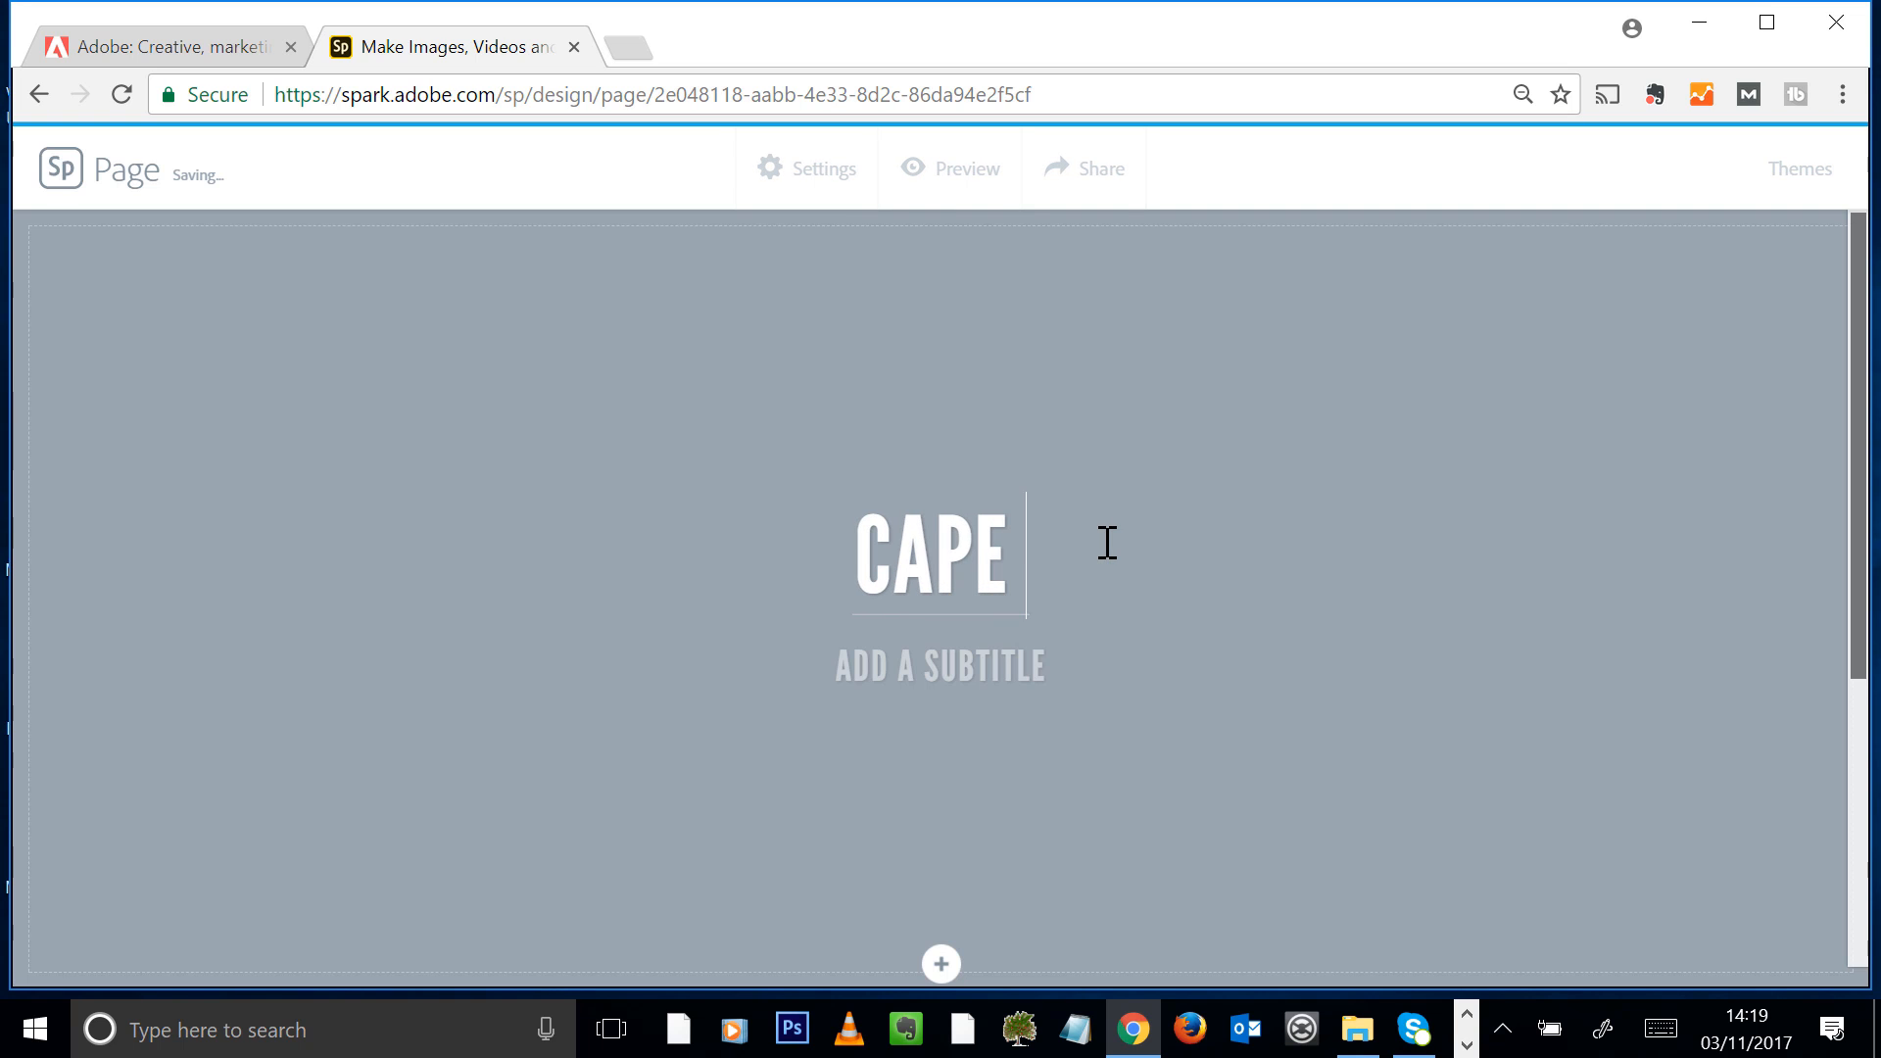
pyautogui.write('TOWN - HOLIDAY')
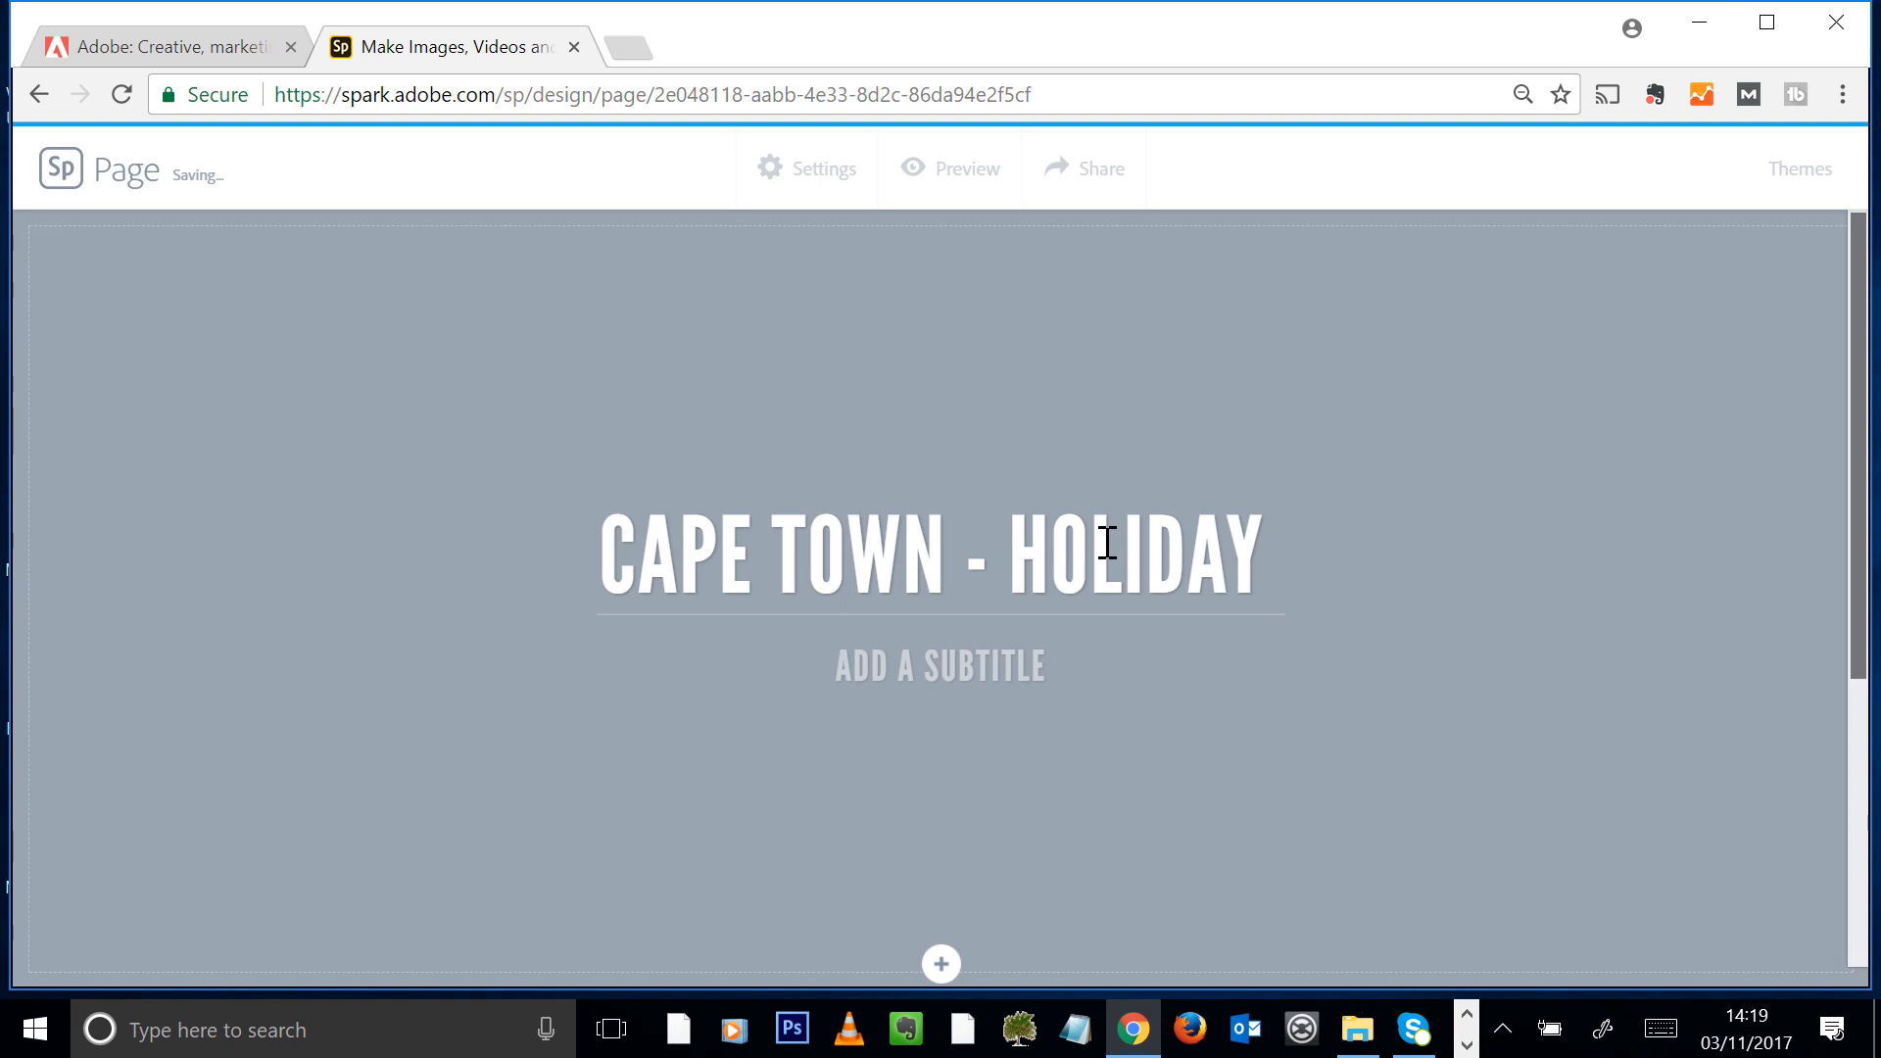
pyautogui.write(' DESTINA')
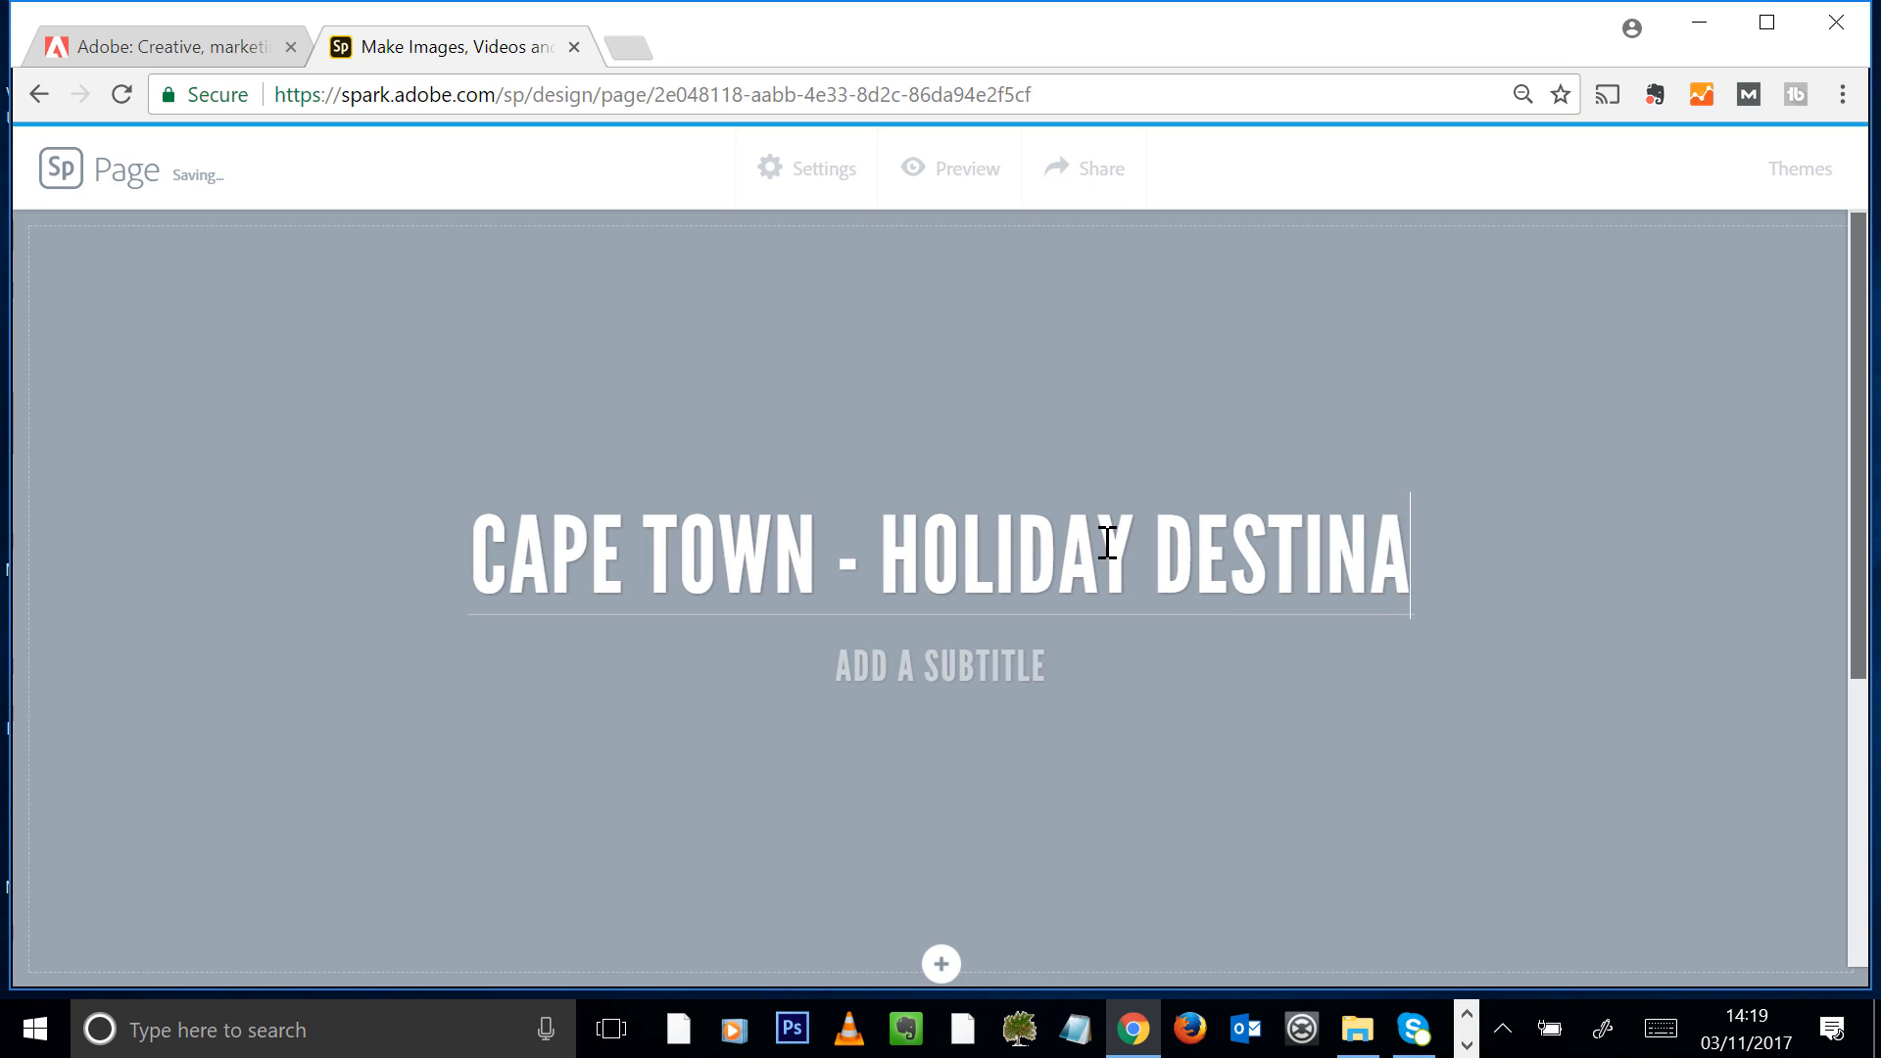
pyautogui.write('TION 2018')
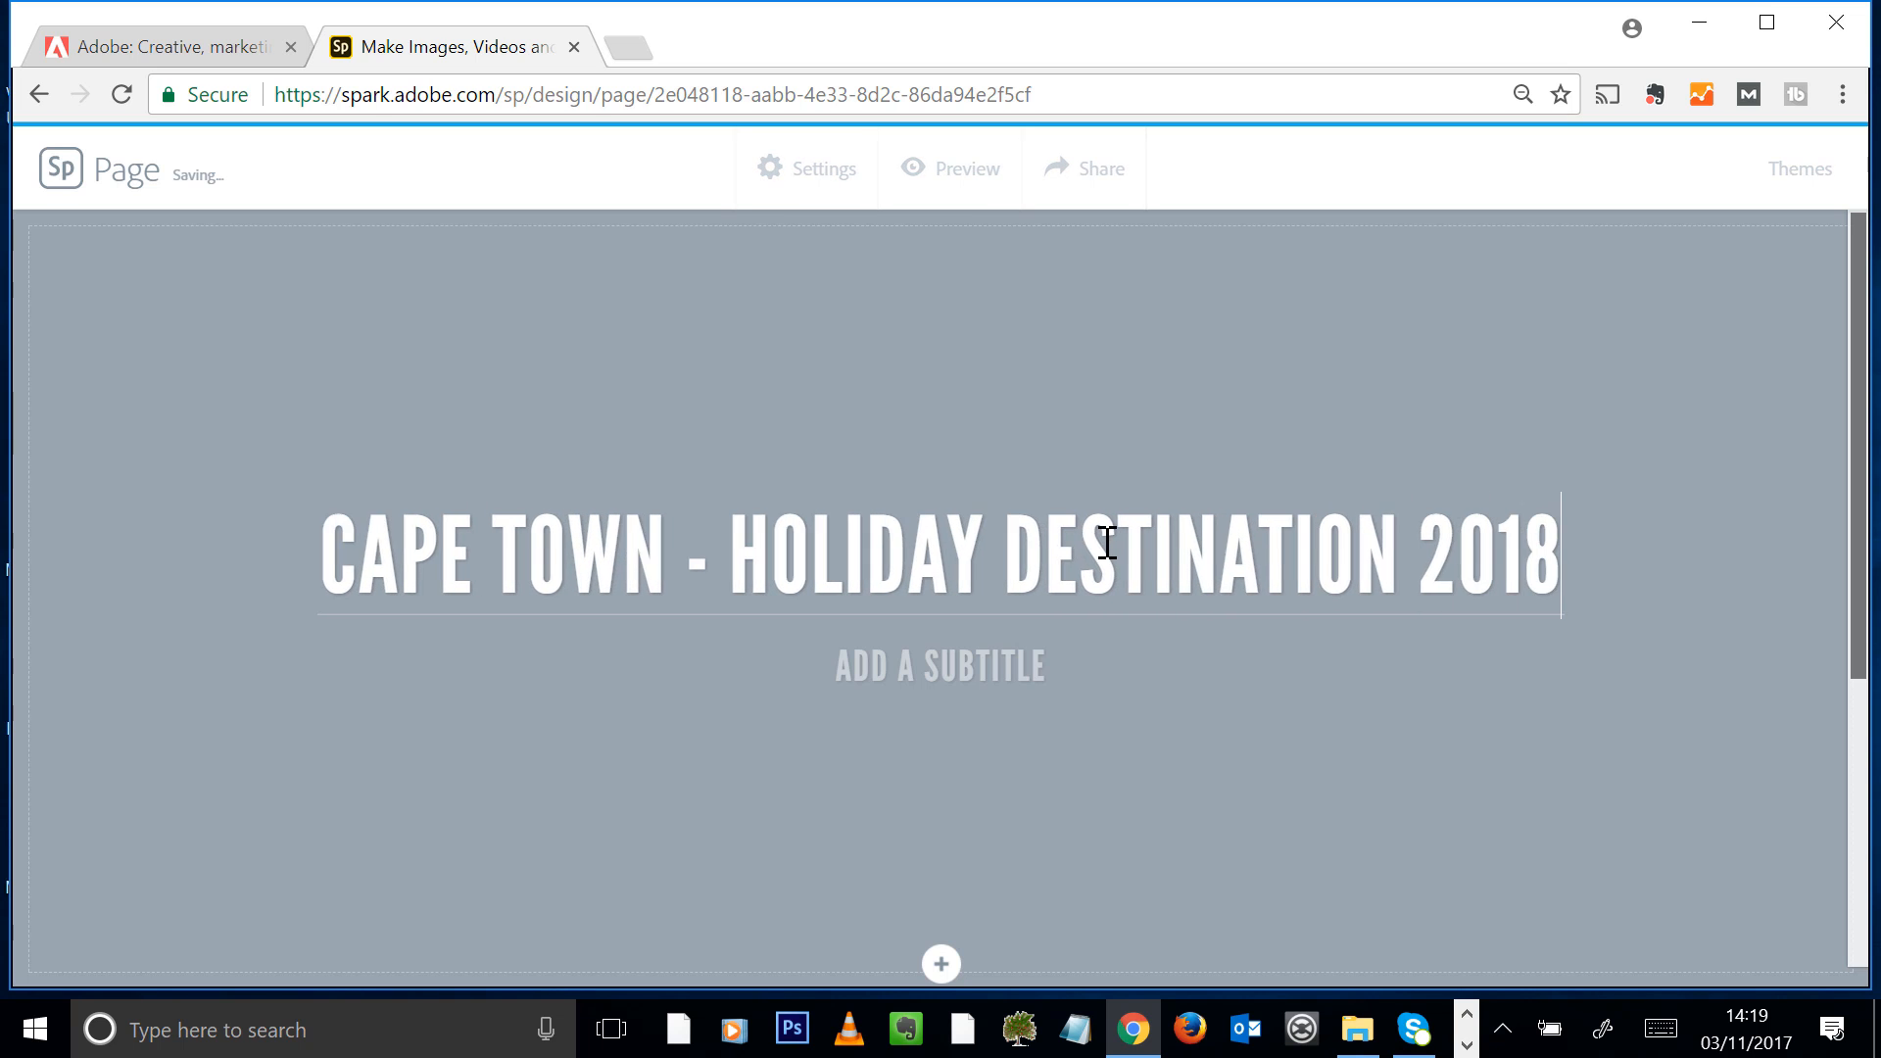
# Enter "LET'S VISIT THE MOST BEAUTIFUL PLACE IN THE WORLD" as the page subtitle
pyautogui.click(996, 663)
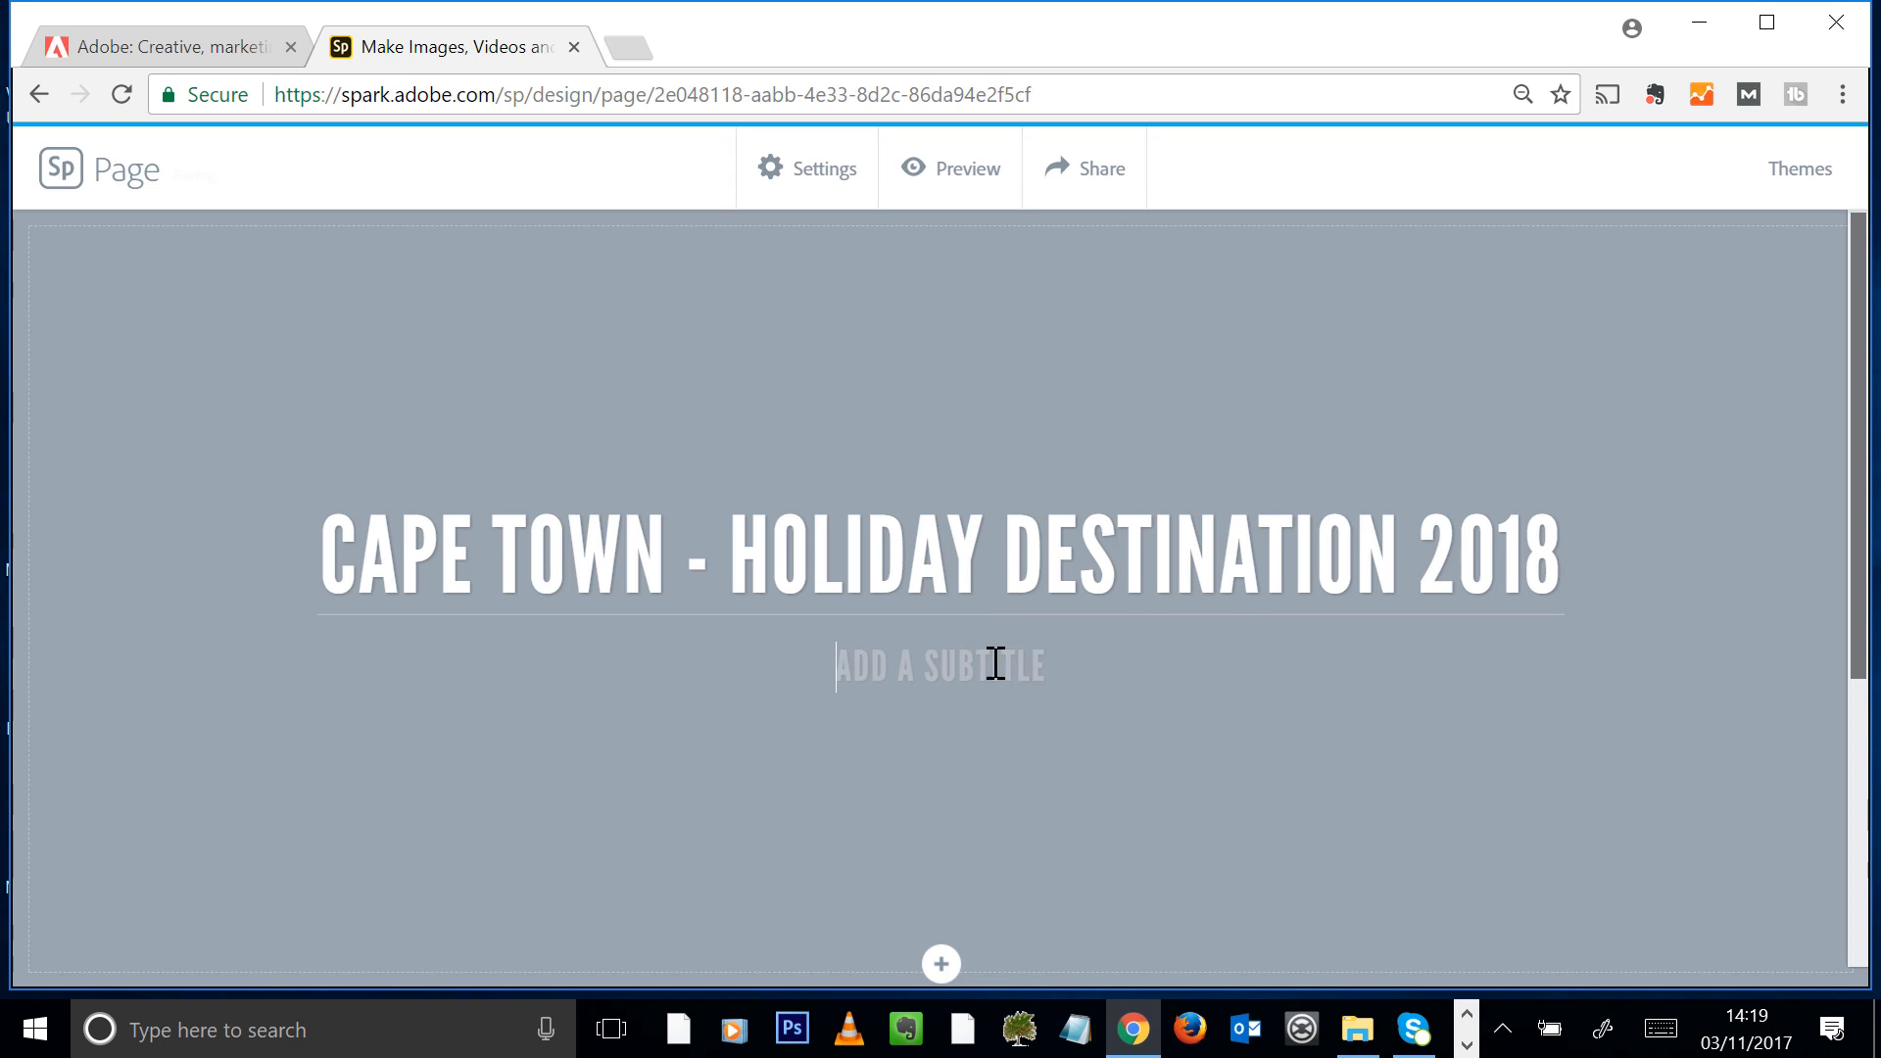
pyautogui.write('LET')
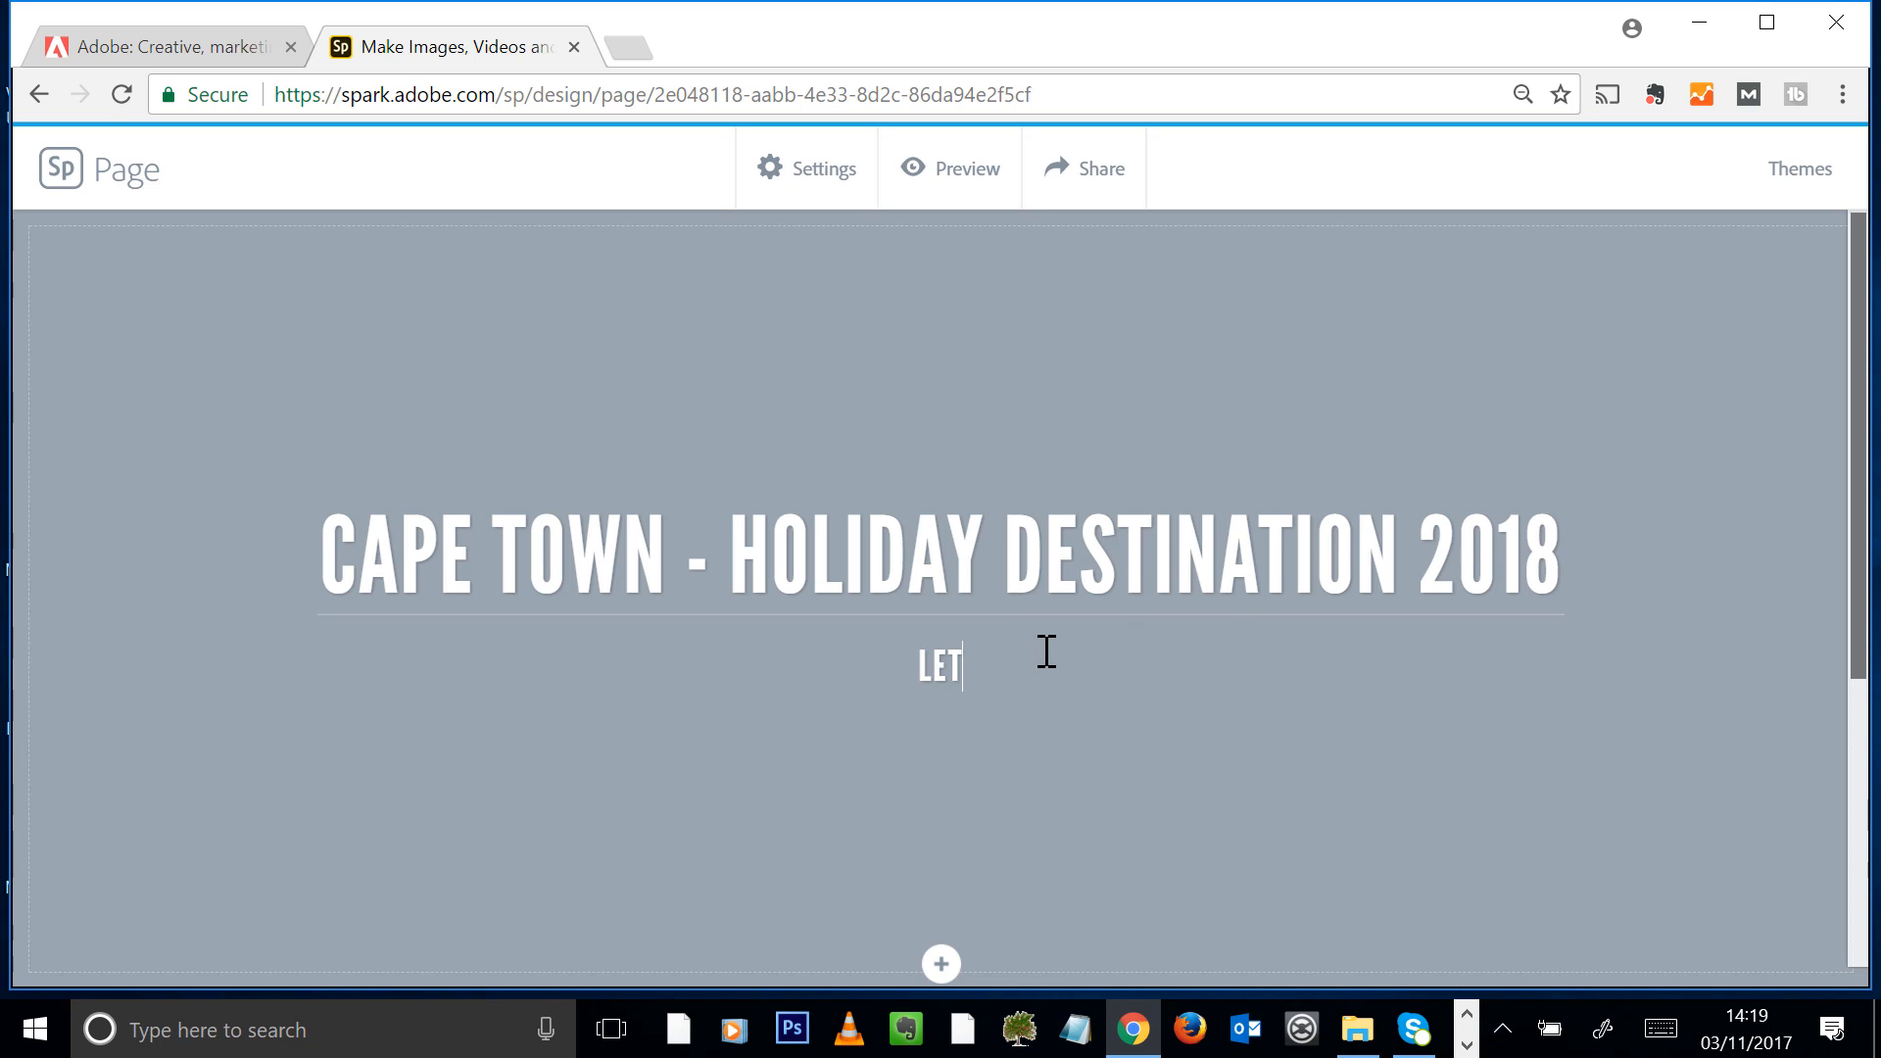
pyautogui.write("'S VISIT ")
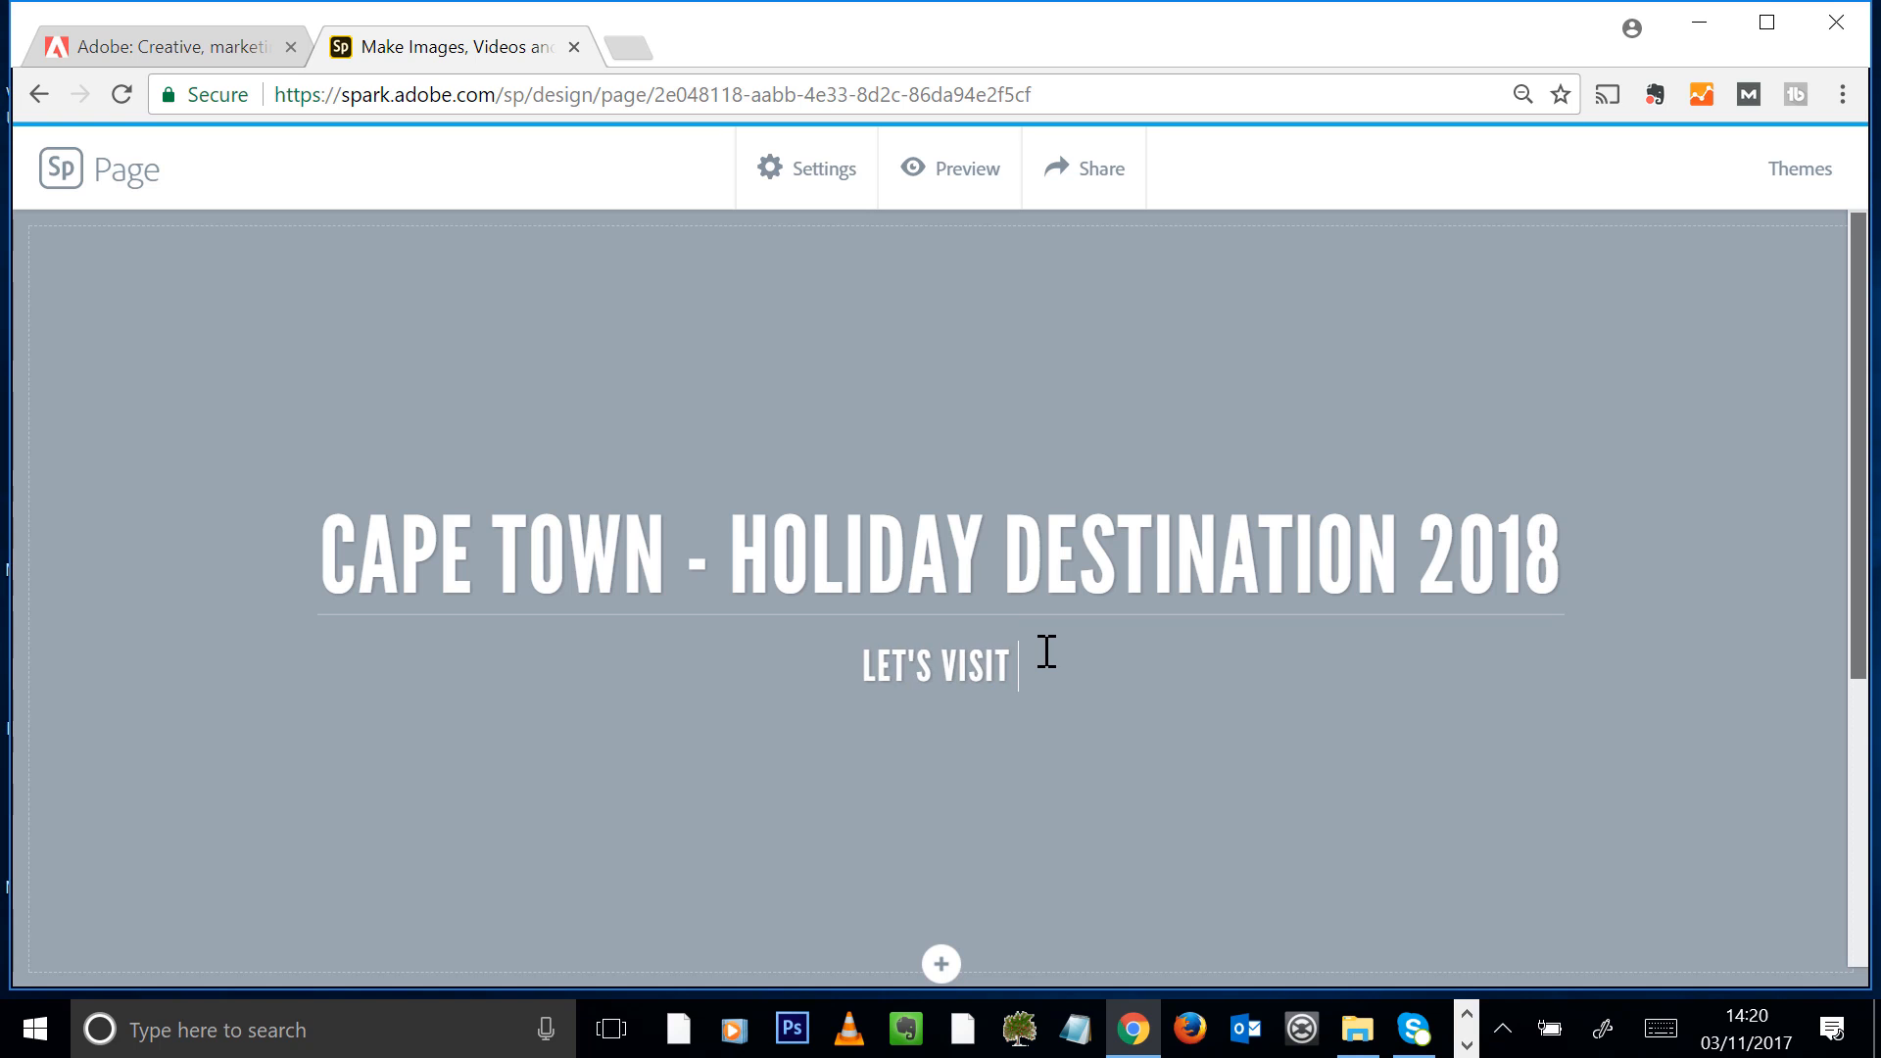
pyautogui.write('THE MOST ')
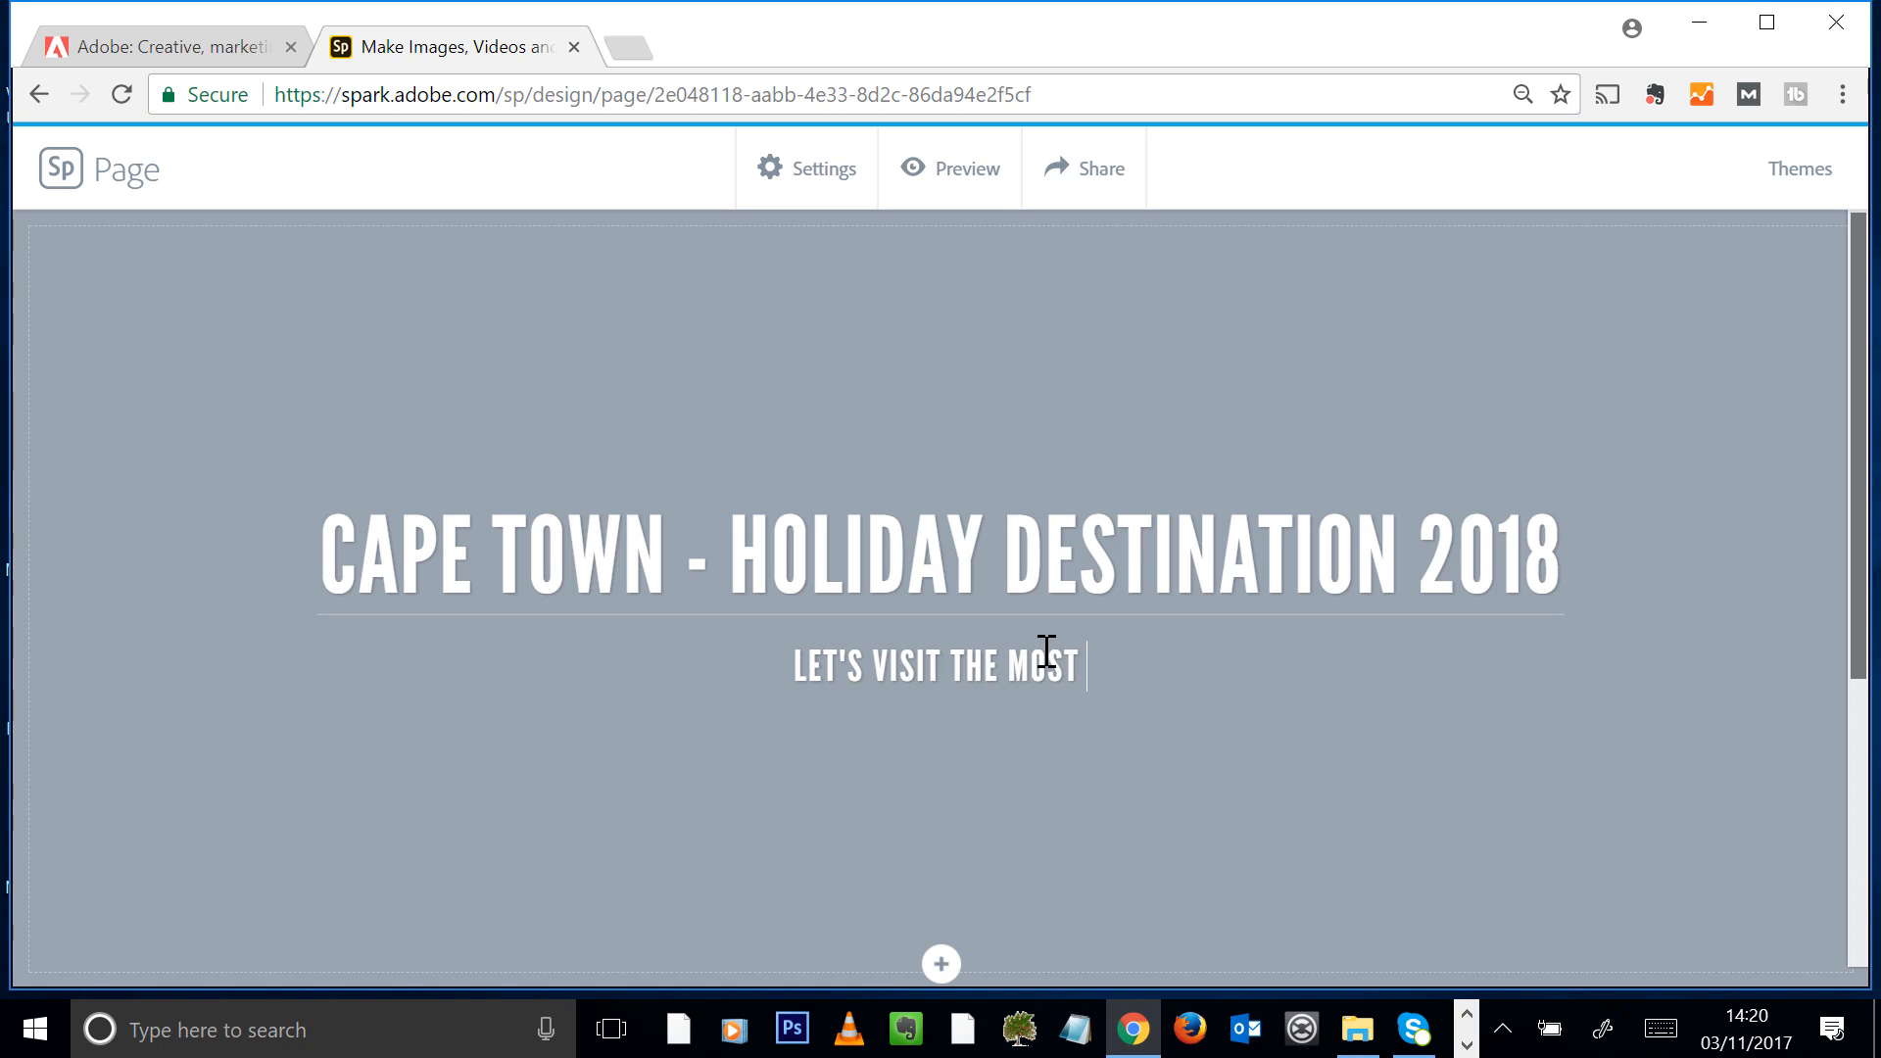
pyautogui.write('BEAUTIFUL ')
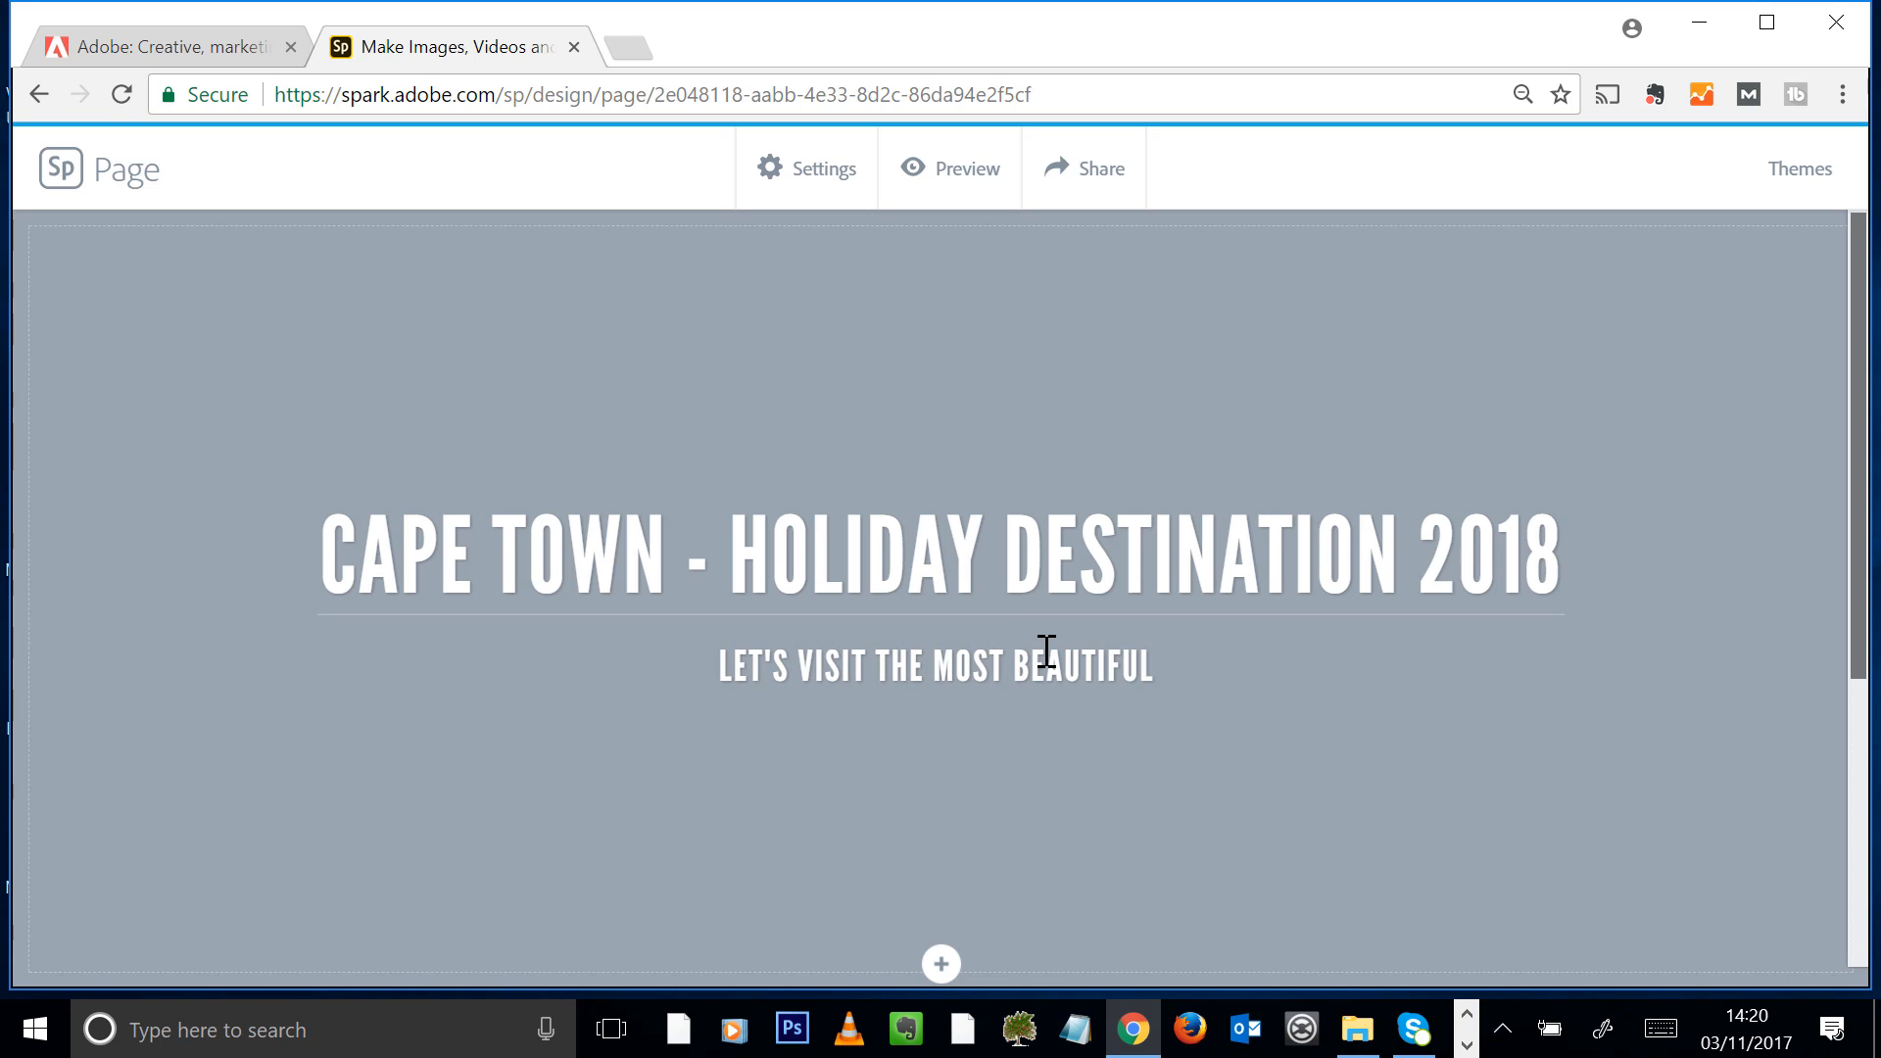
pyautogui.write('PLACE IN THE ')
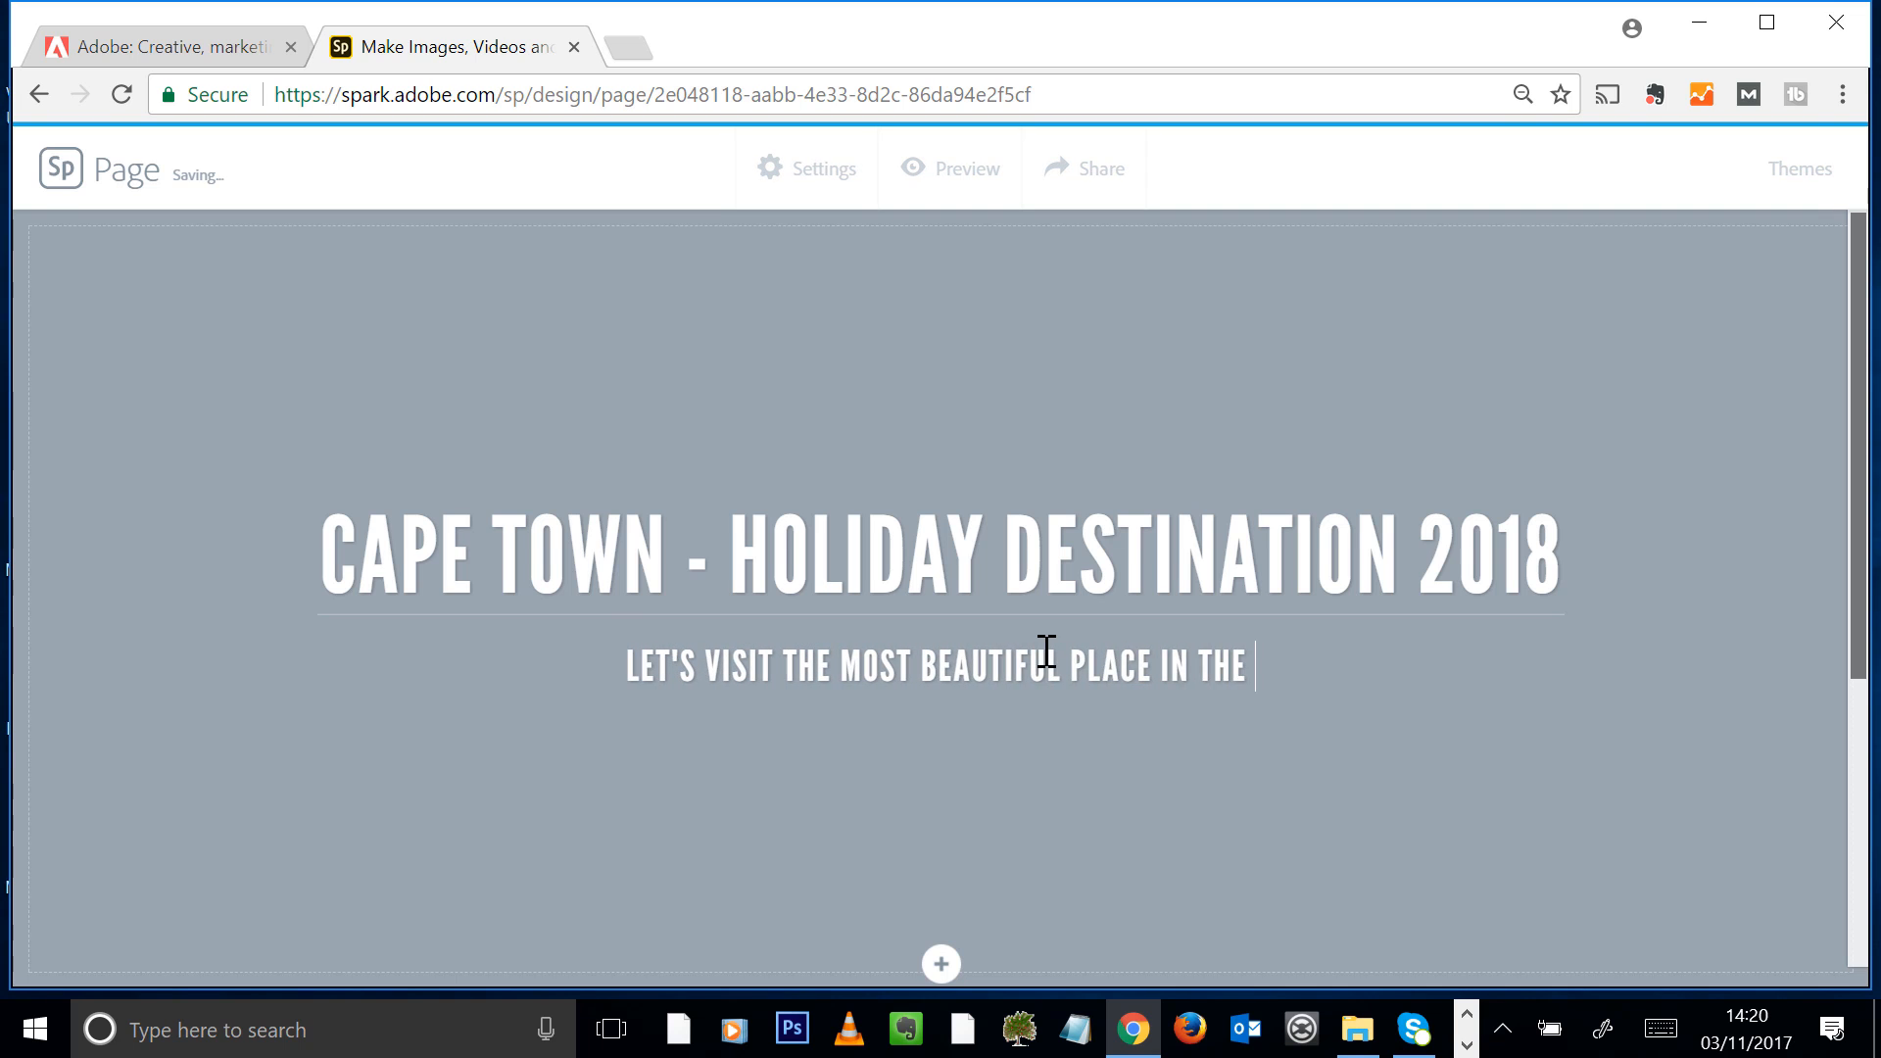
pyautogui.write('WORLD')
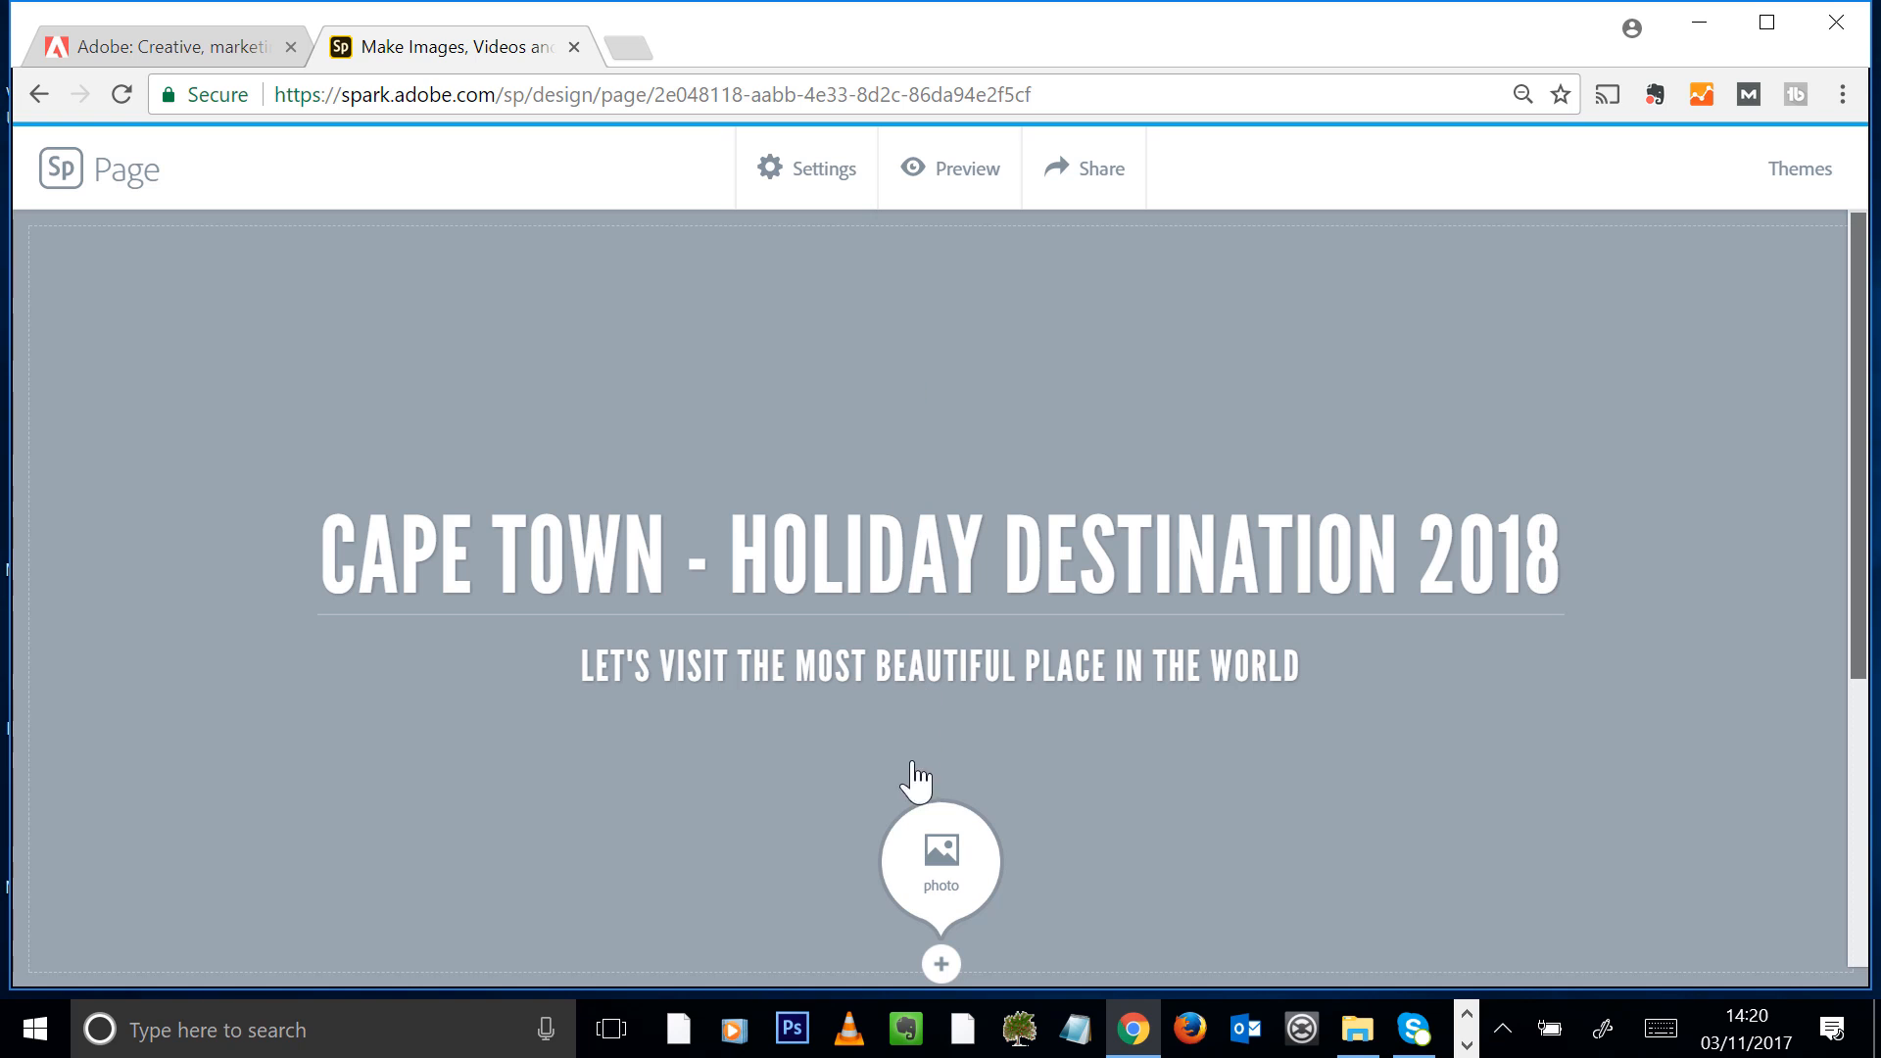
# Upload the photo Table-Mountain-Arial_View from the "1.6 Diving into your first creation" folder as the title section's background
pyautogui.click(936, 867)
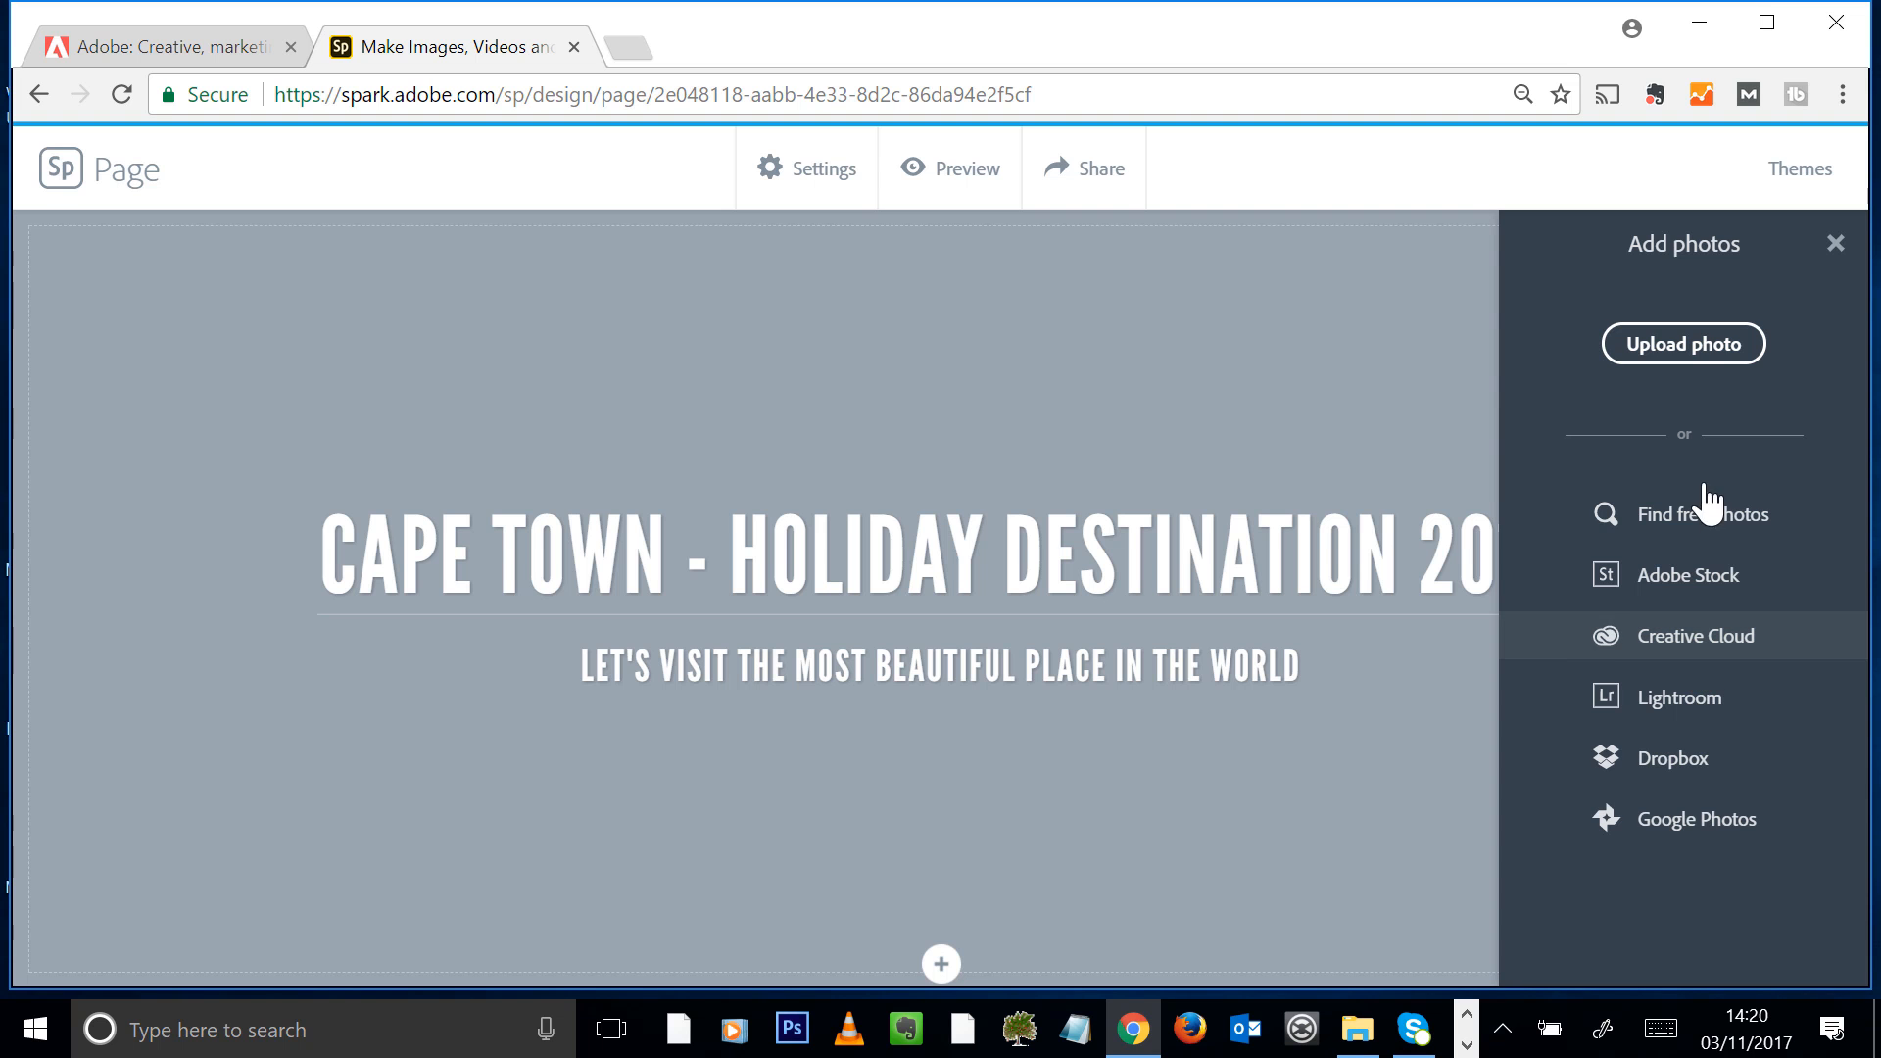
pyautogui.click(1681, 357)
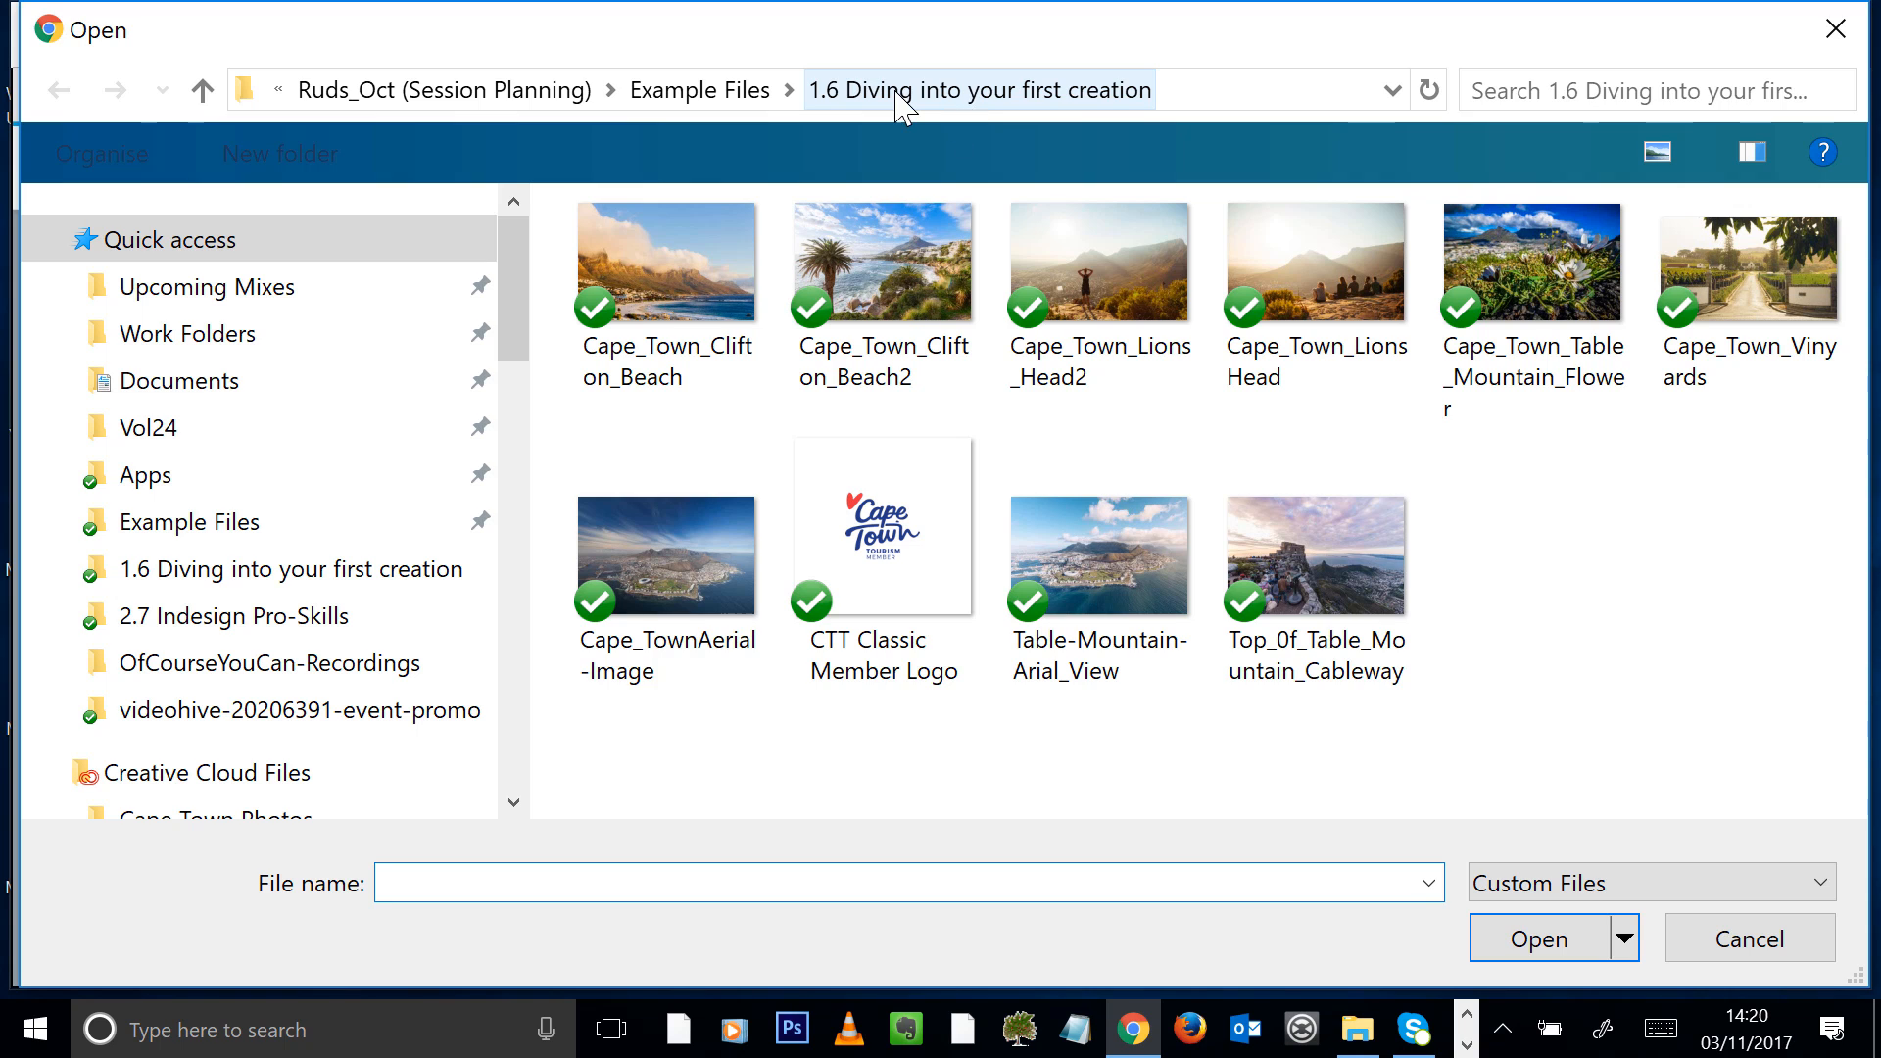
pyautogui.click(691, 595)
pyautogui.click(1123, 556)
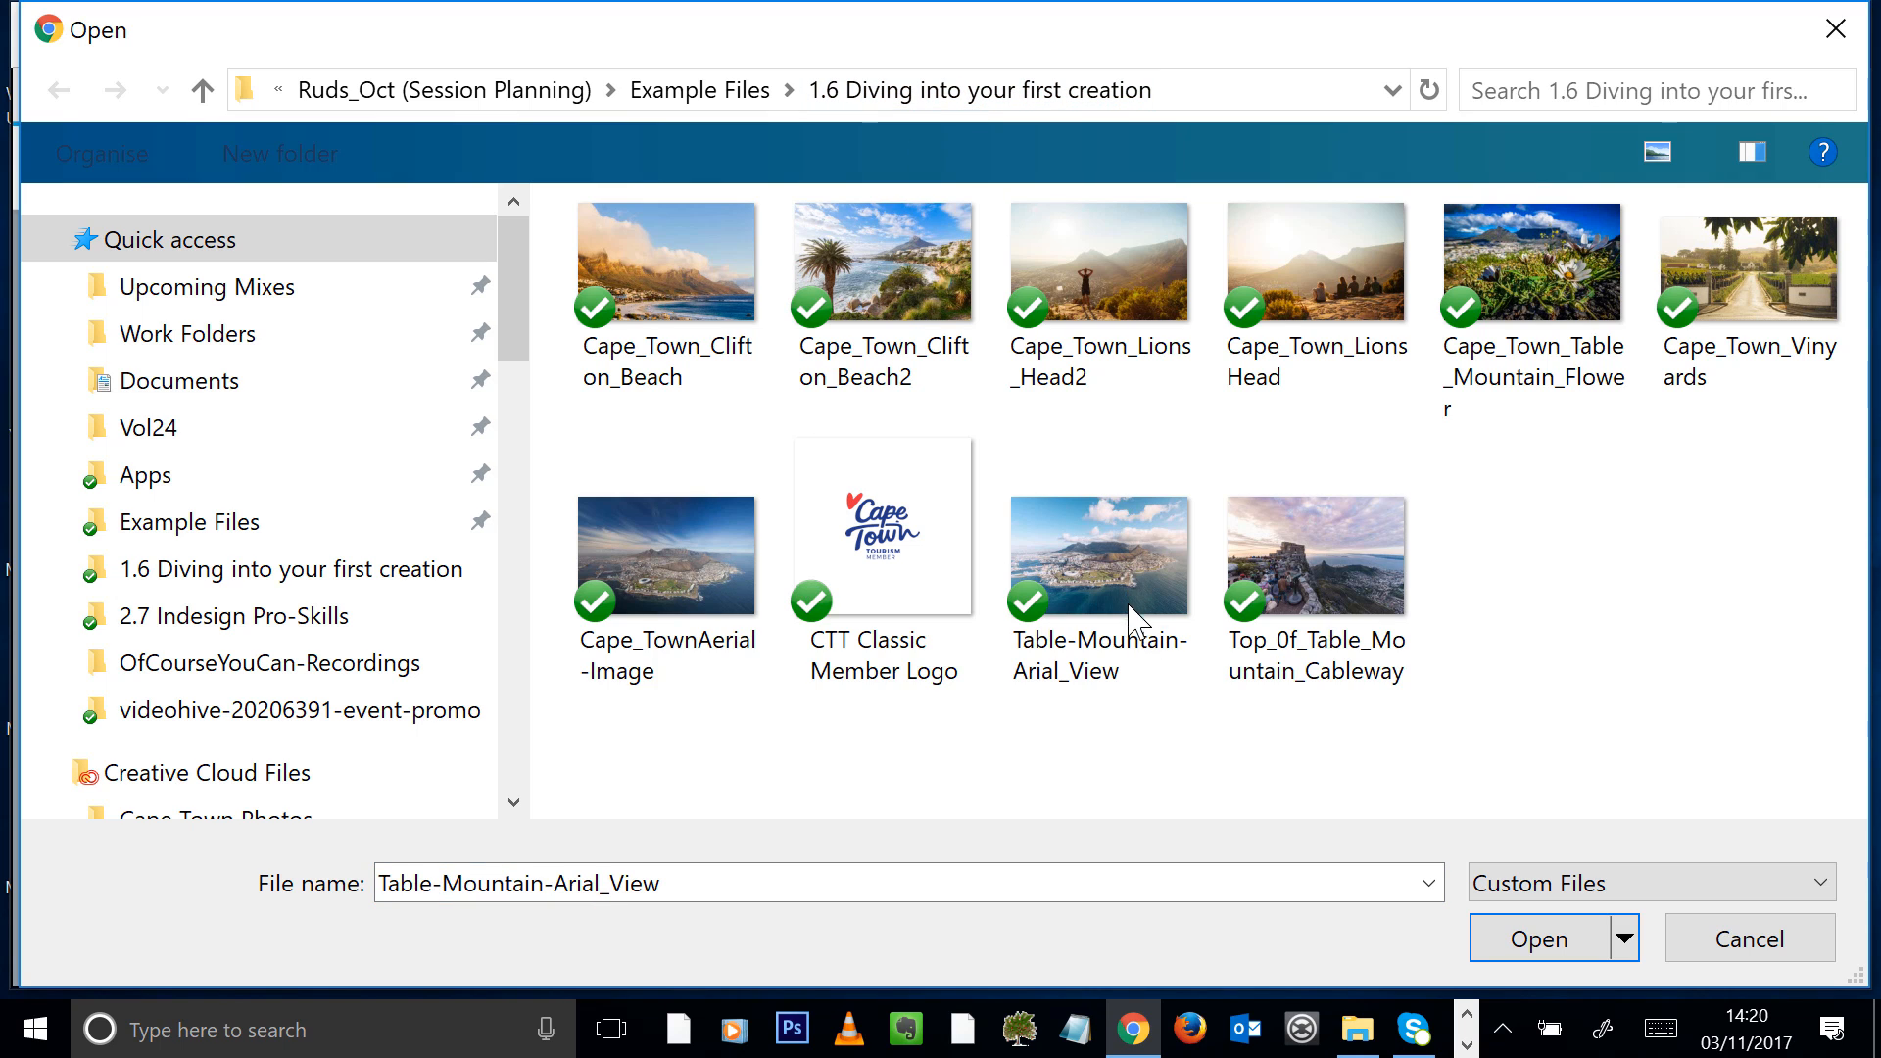
pyautogui.click(1505, 936)
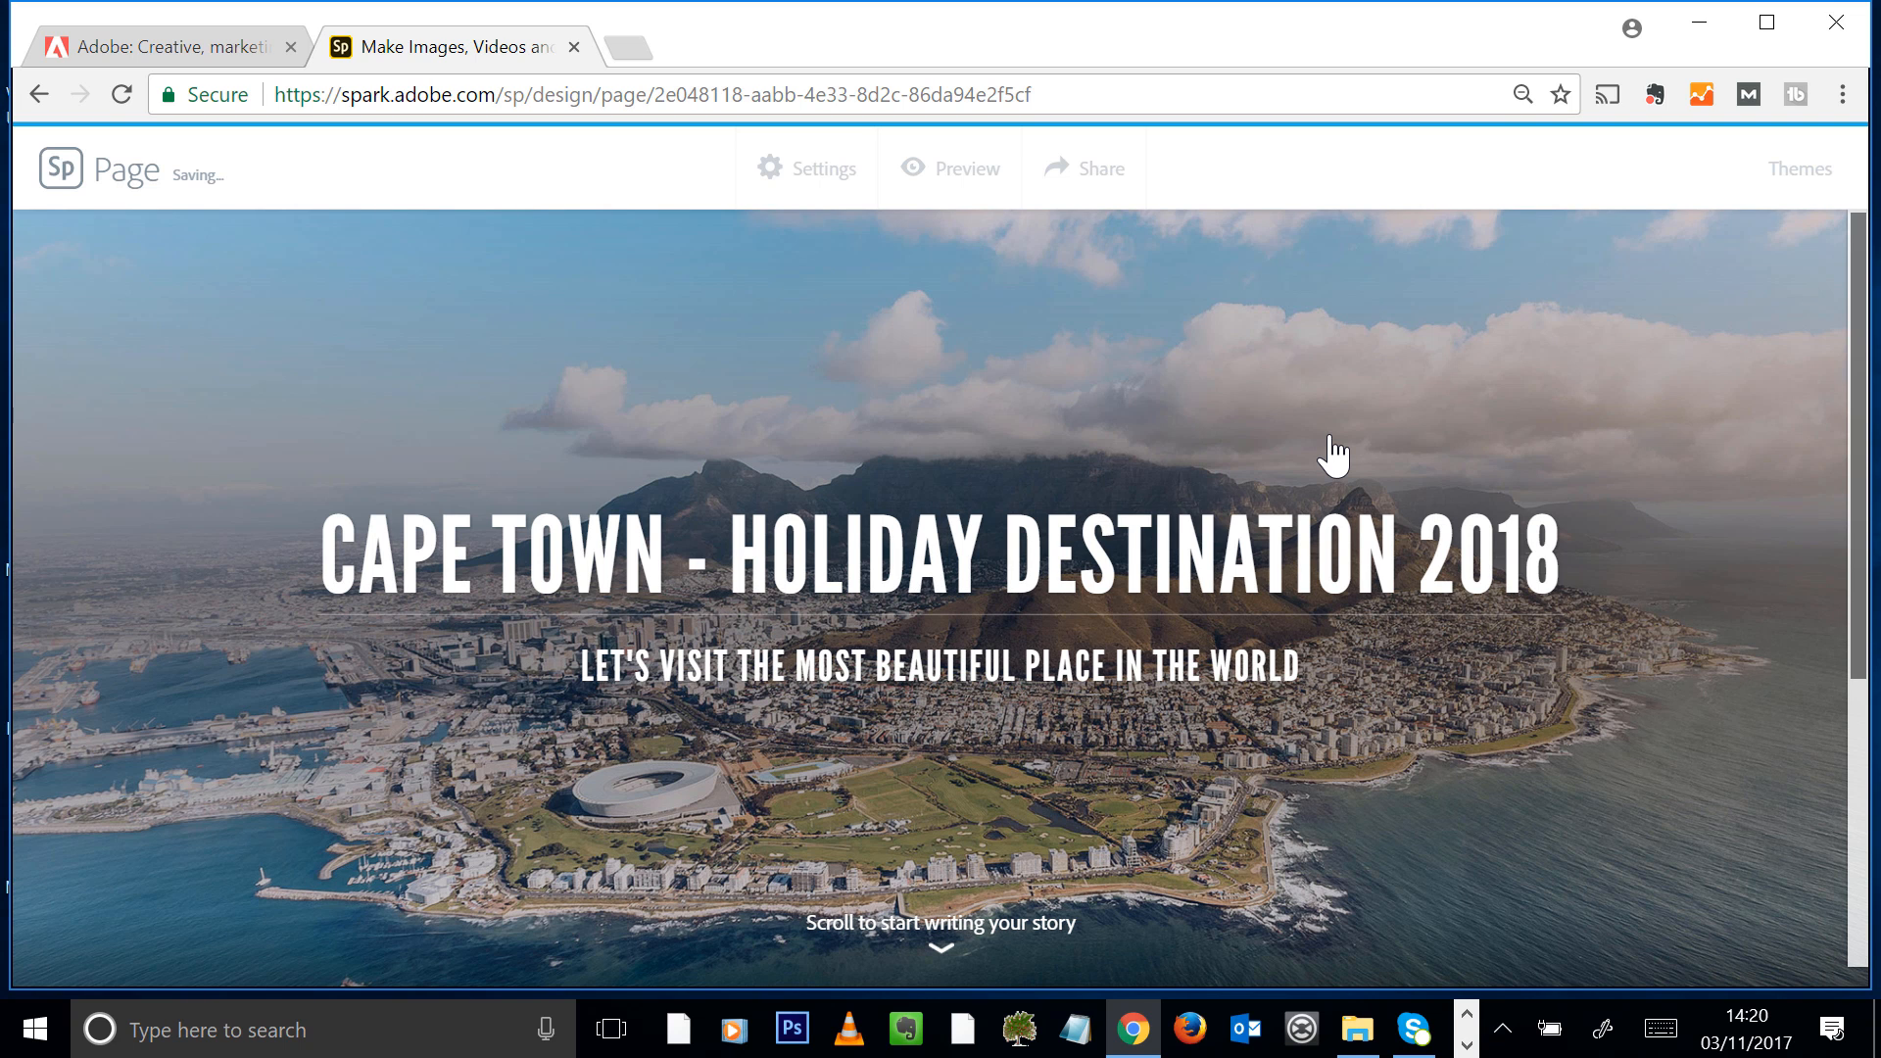
# Add a text block below the title section beginning "Guys, I came across", correcting the misspelled "accross"
pyautogui.moveTo(1862, 383); pyautogui.dragTo(1848, 575)
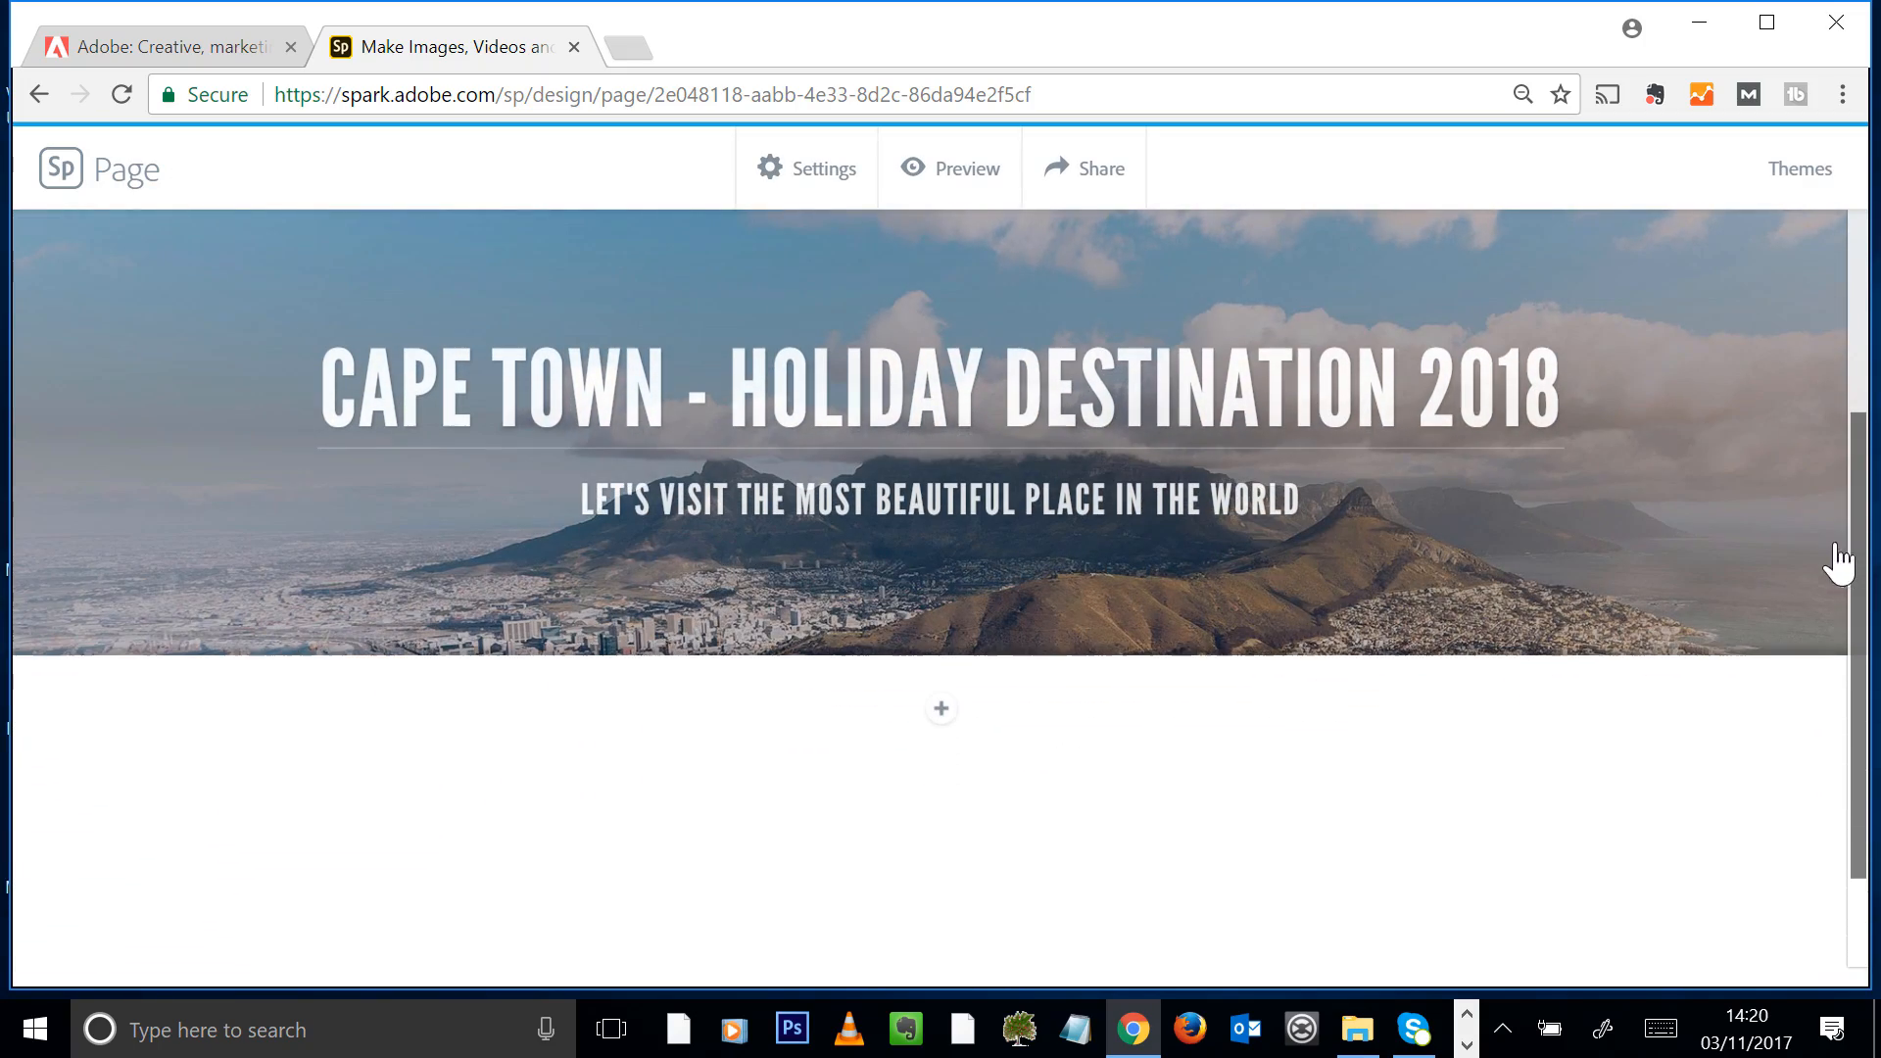
pyautogui.click(941, 708)
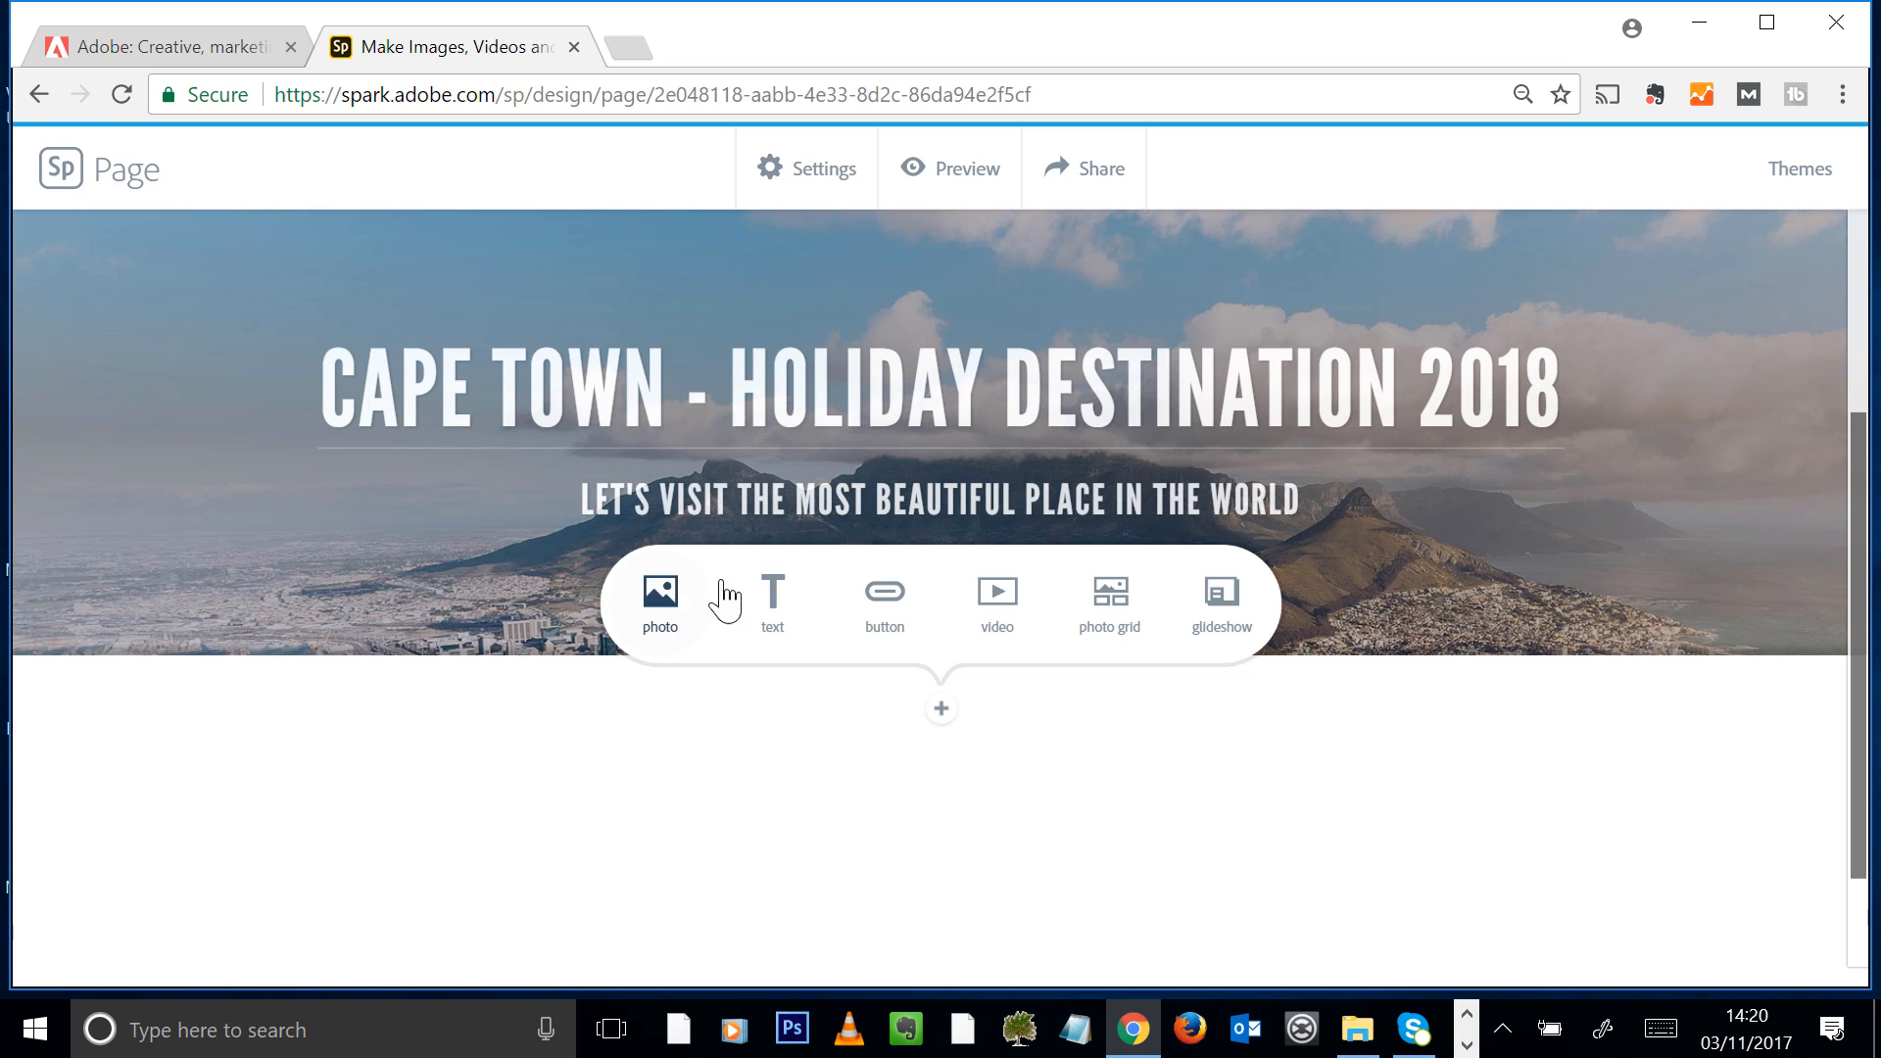
pyautogui.click(776, 603)
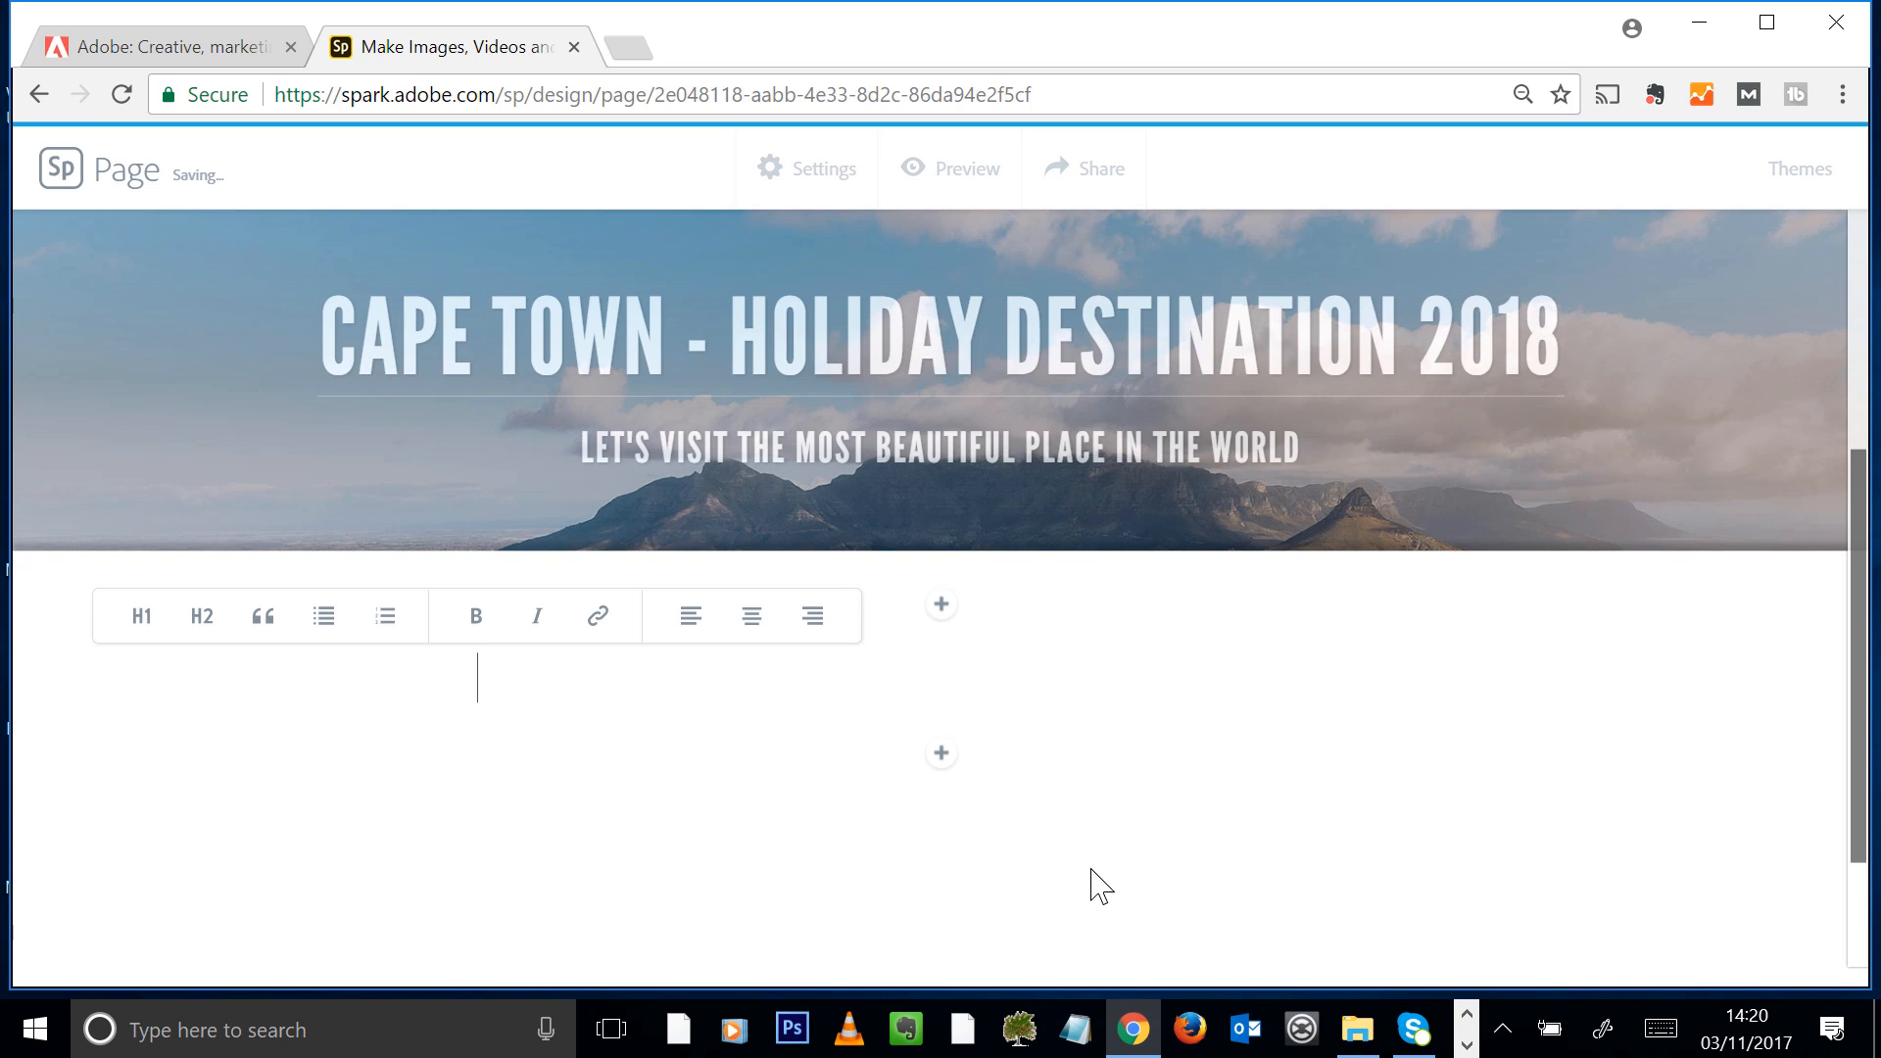
pyautogui.write('Guys, I came accross')
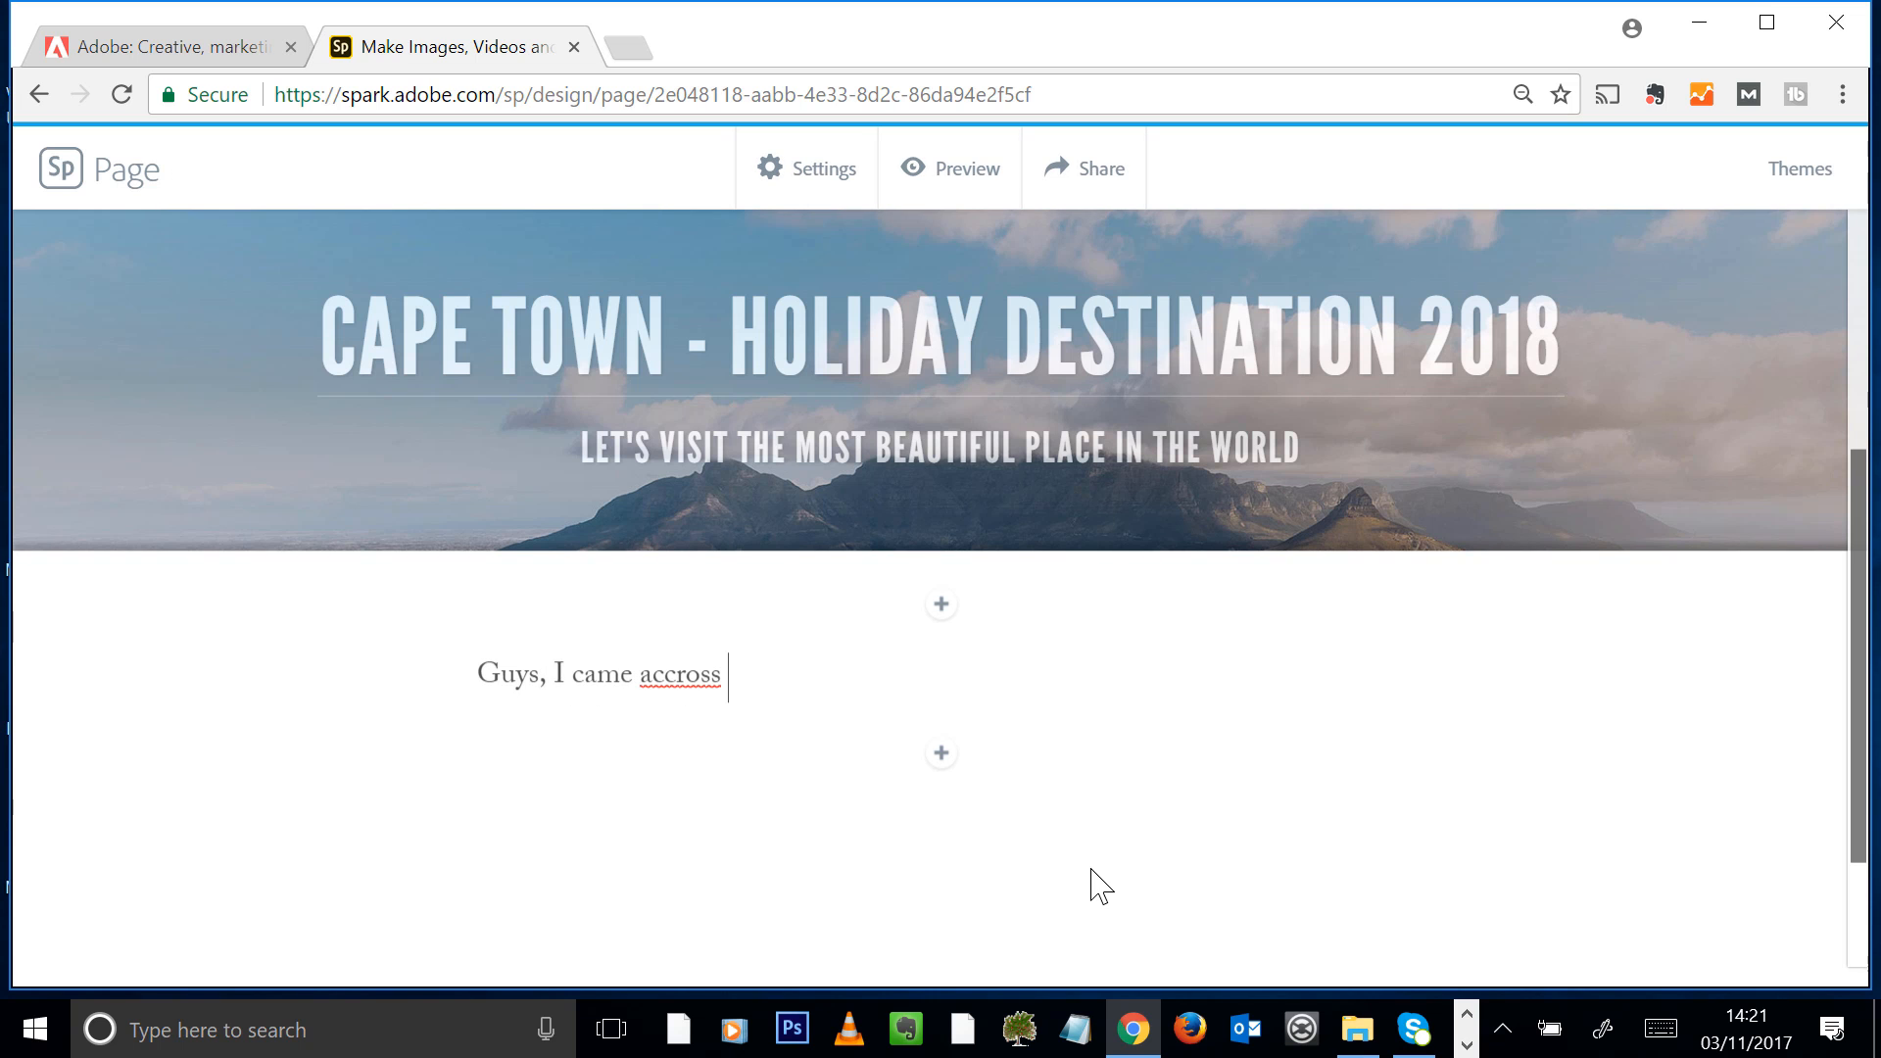
pyautogui.rightClick(680, 676)
pyautogui.click(764, 768)
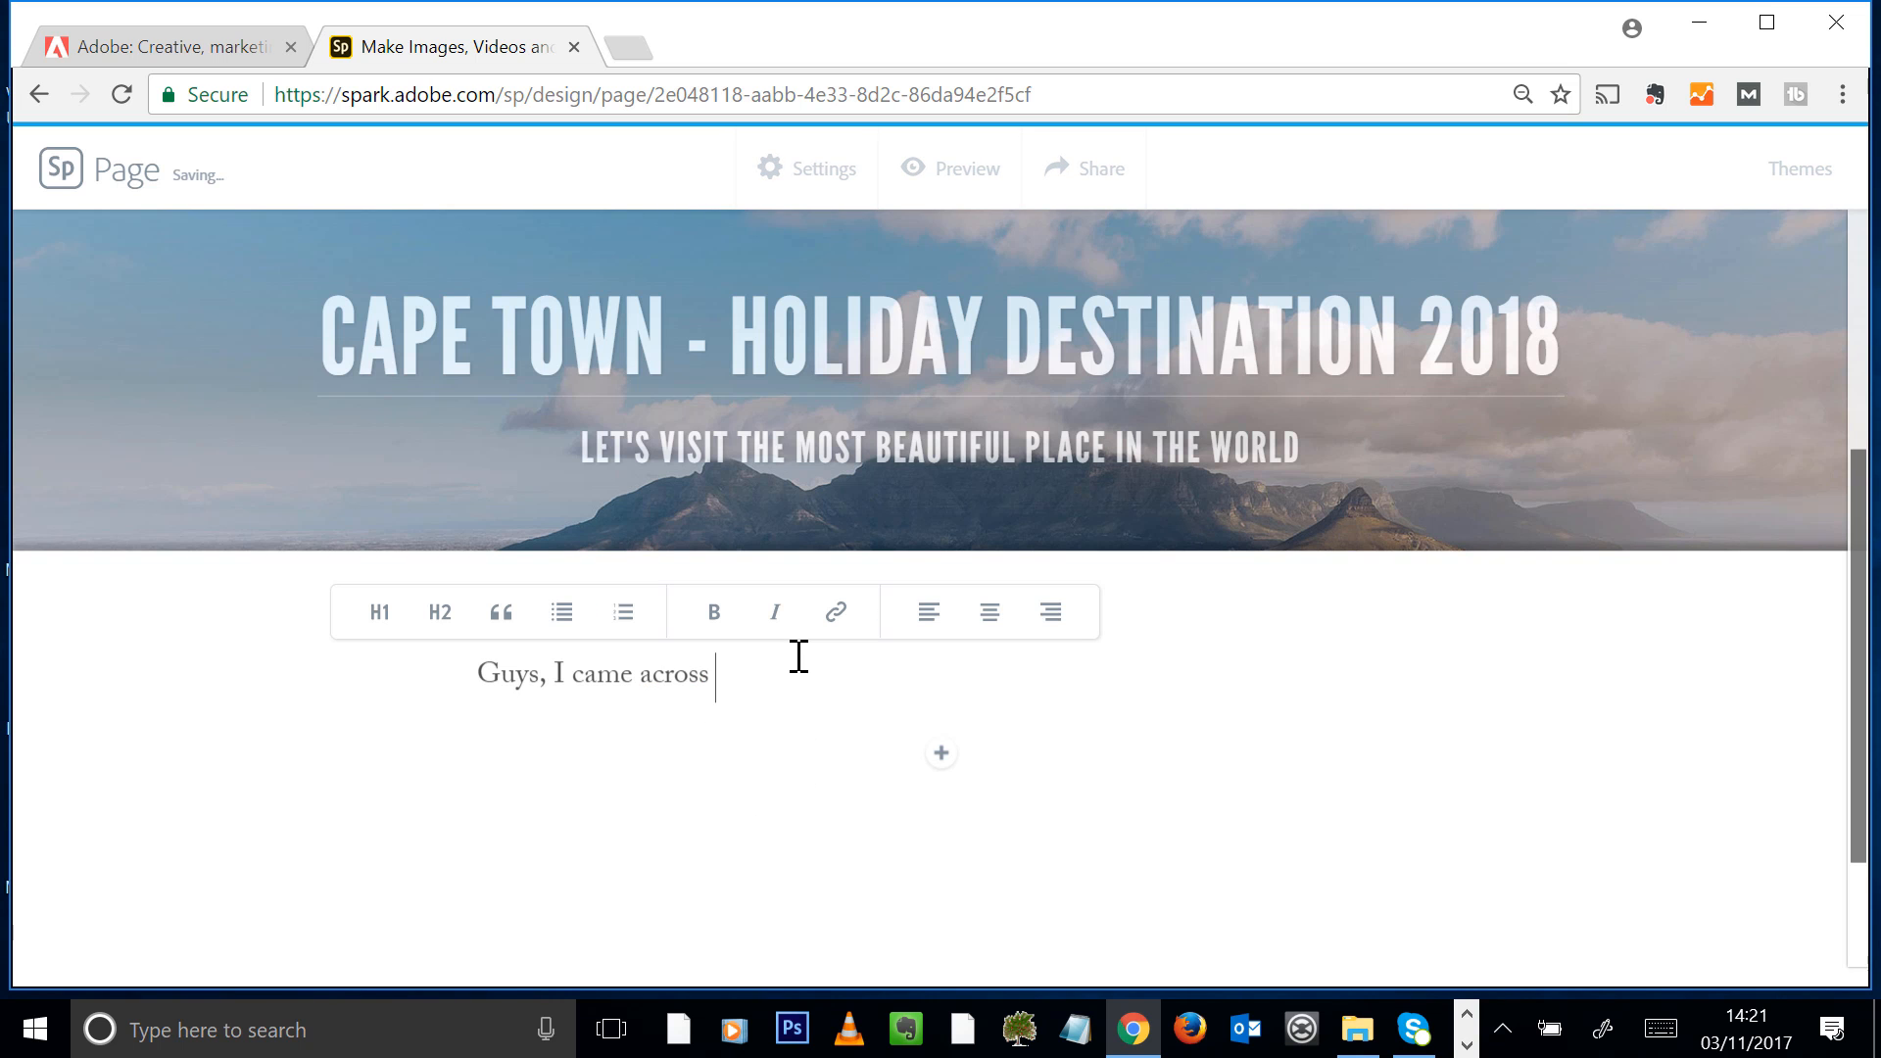
# Continue the paragraph with "this beautiful city at the south point of Africa... How about a visit for the summer holidays 2018!"
pyautogui.write('this beautiful city')
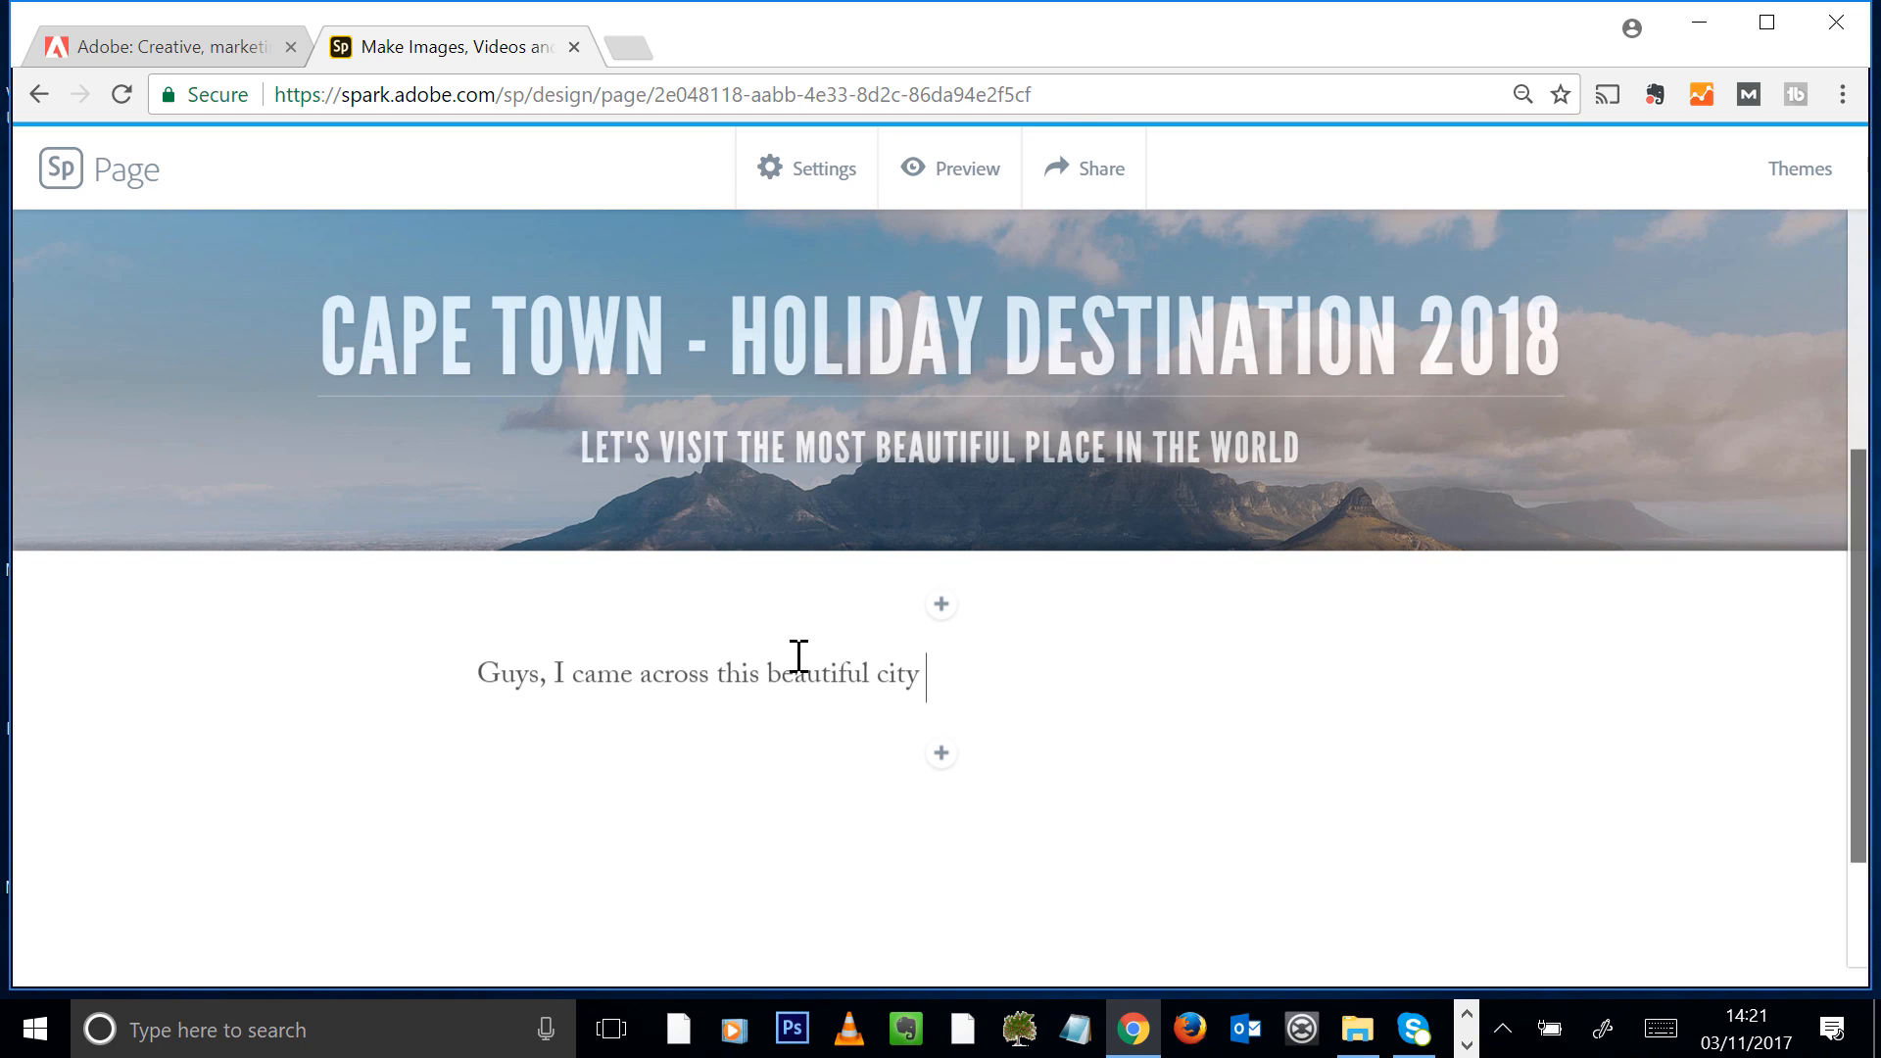
pyautogui.write(' at the south point of Africa...')
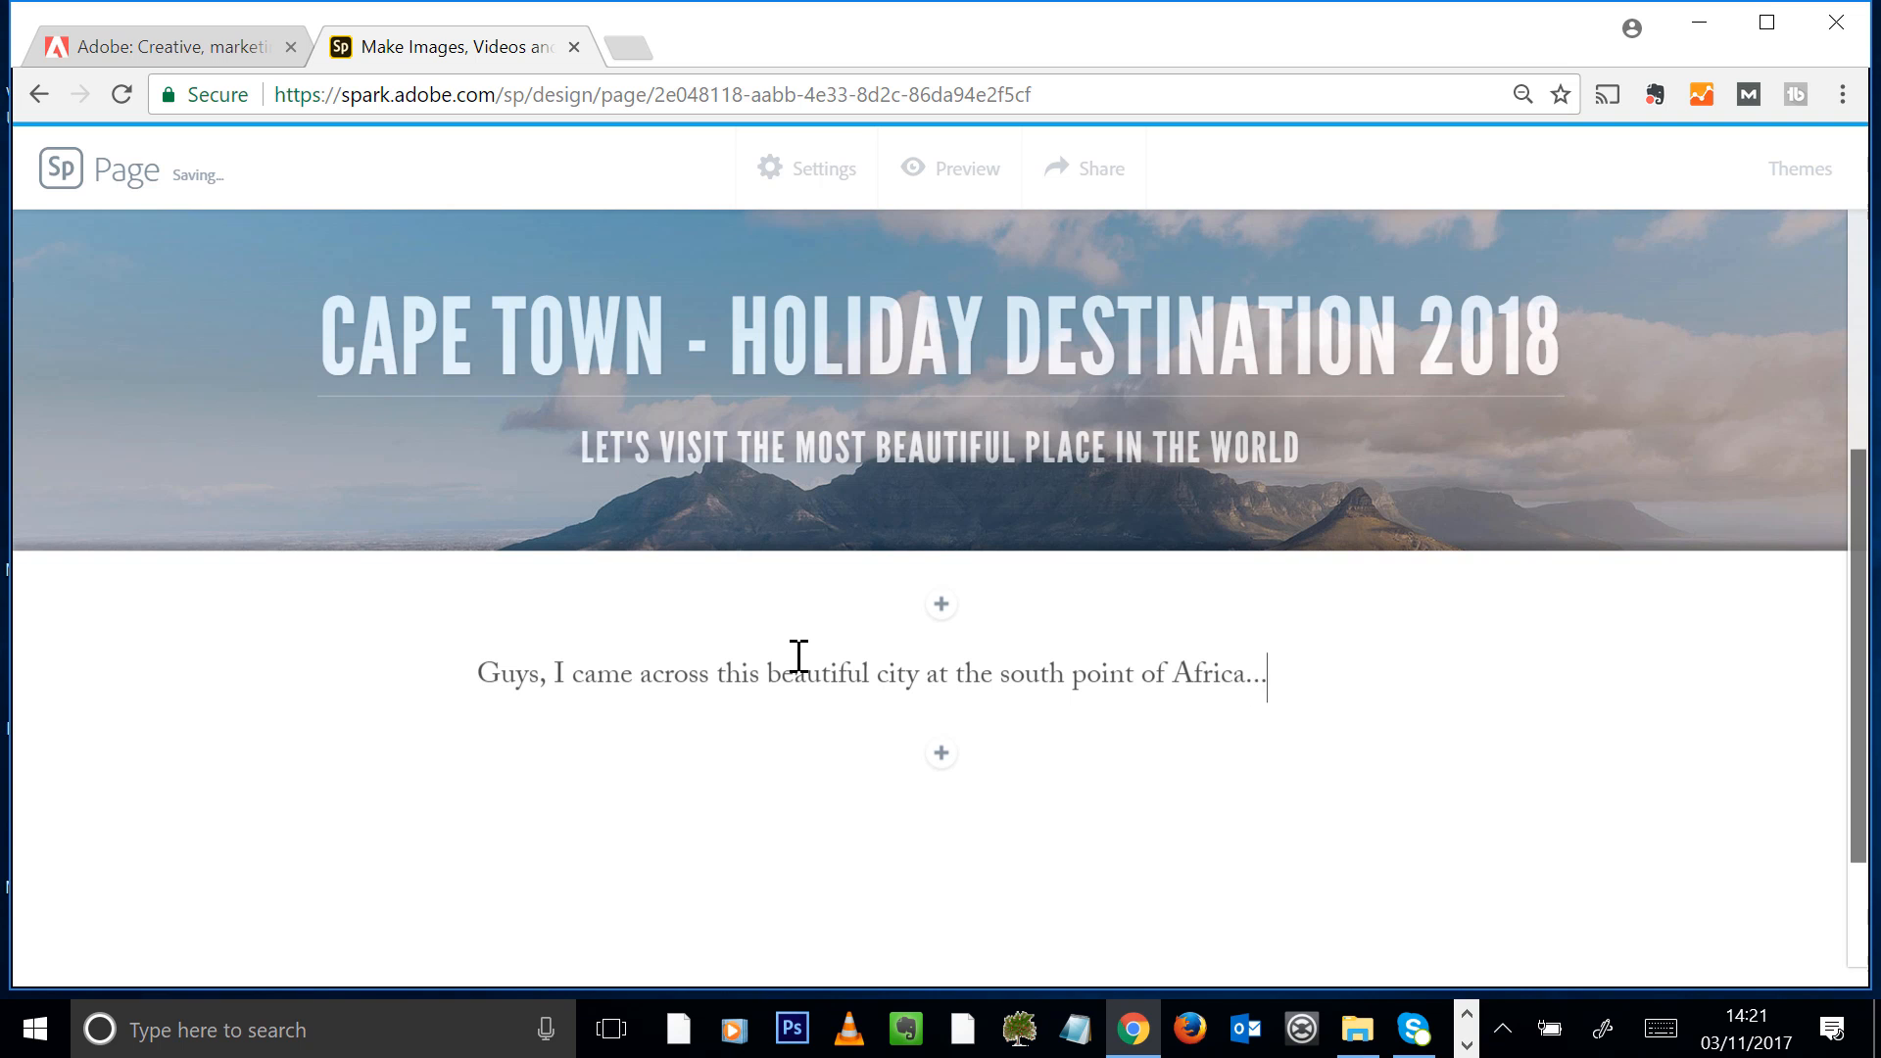
pyautogui.write(' How about a visit for the summer holidays')
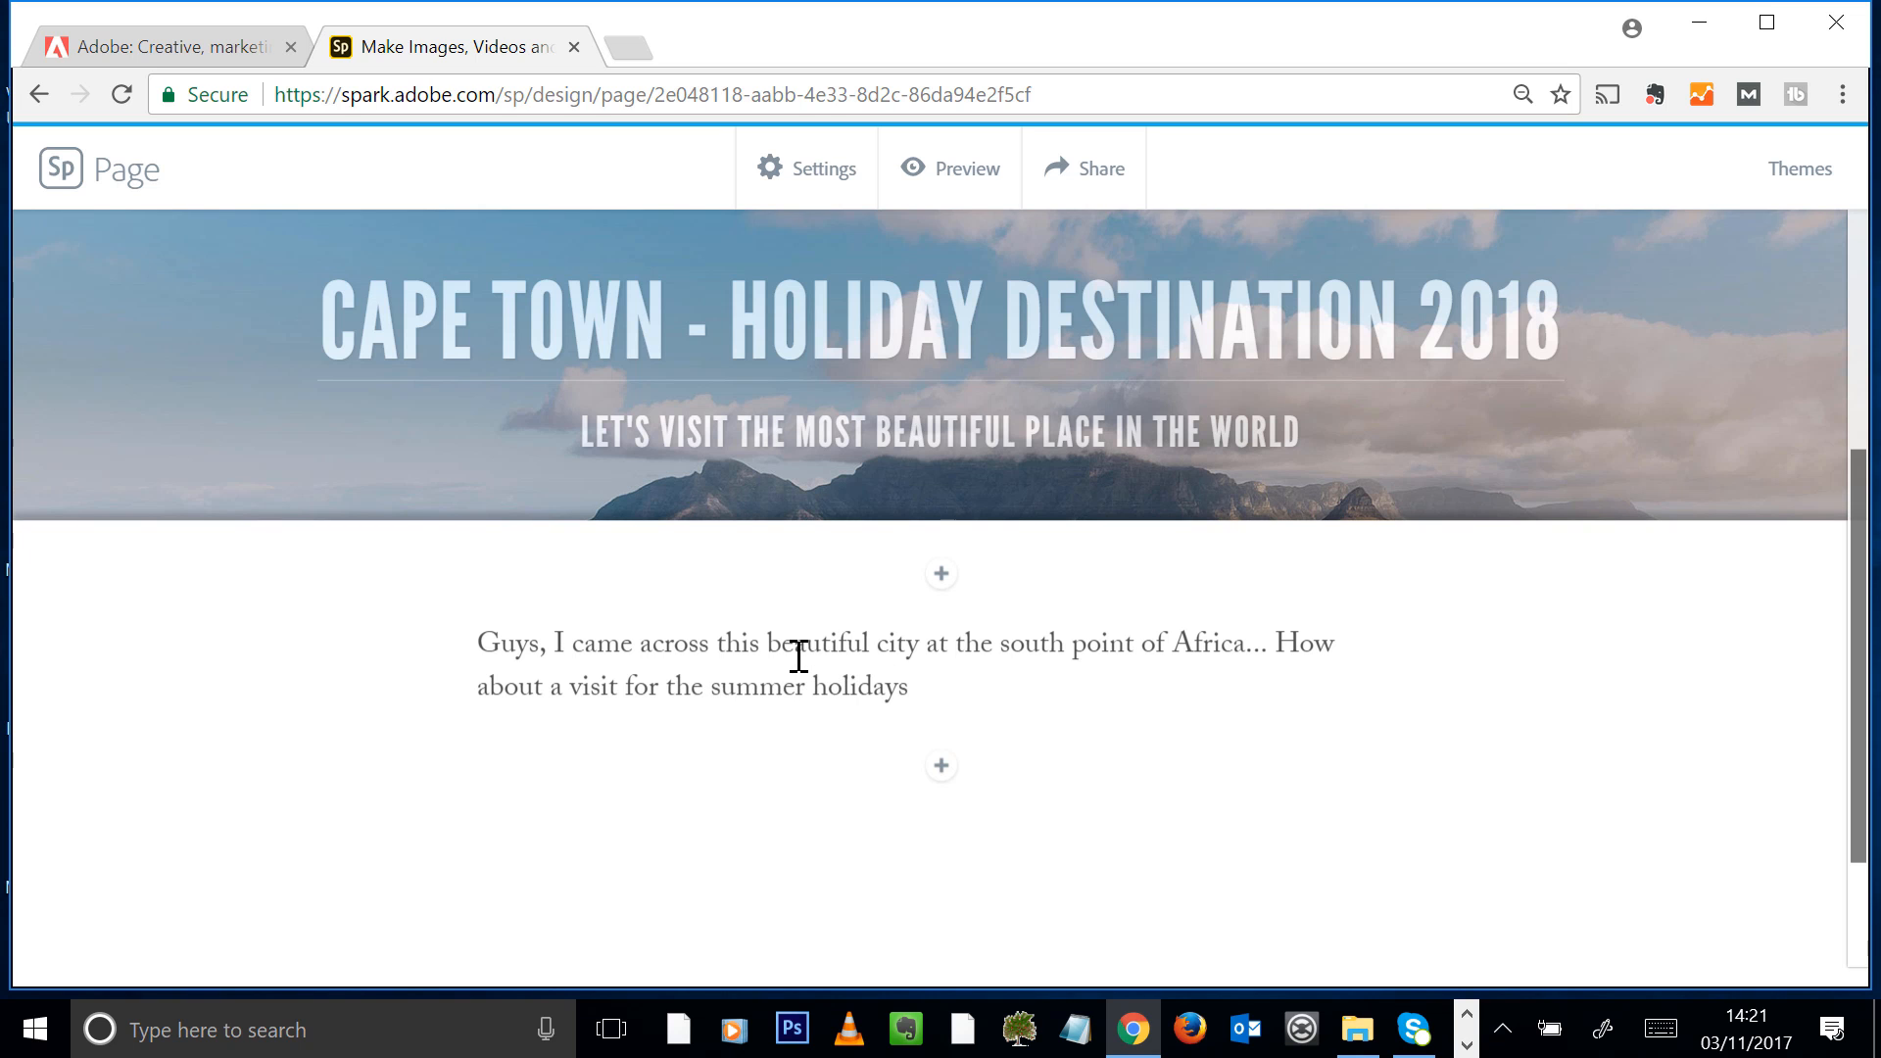
pyautogui.write('2018!')
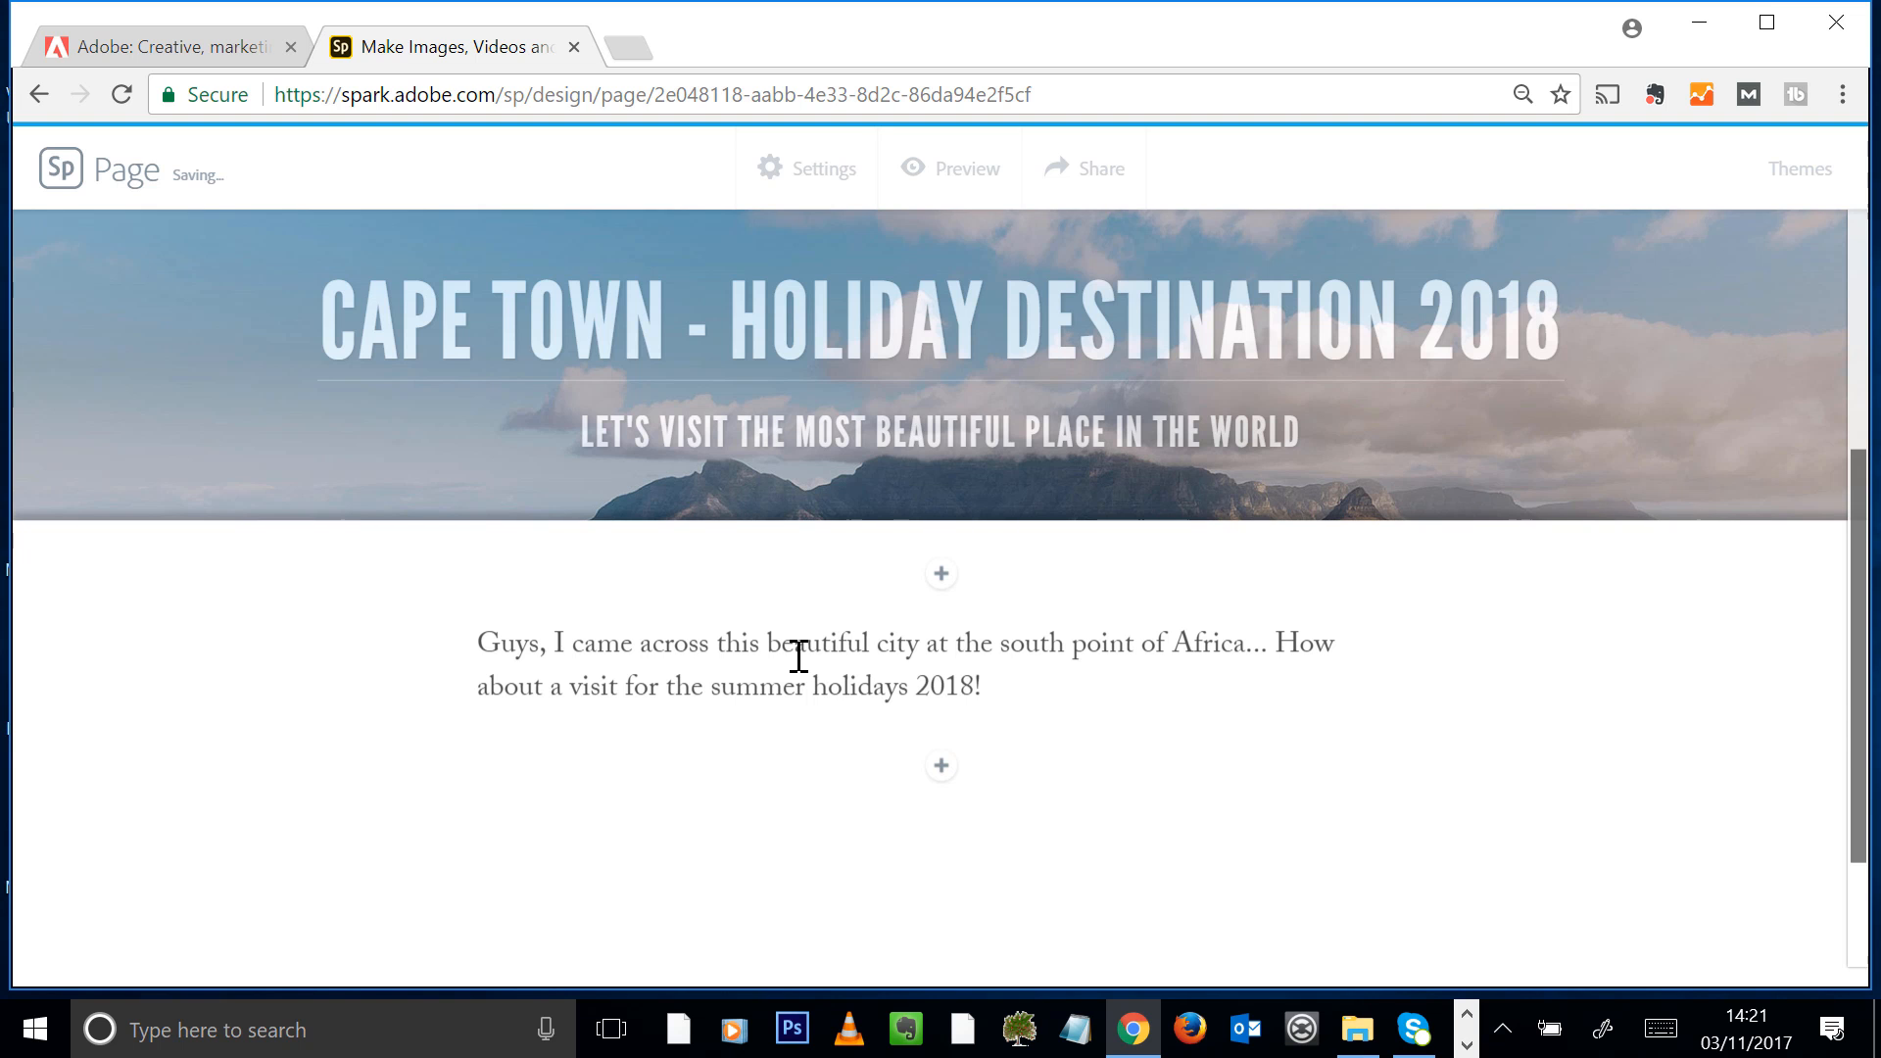
# Try the H1, H2, quote, bulleted list and numbered list styles on the whole paragraph
pyautogui.click(842, 684)
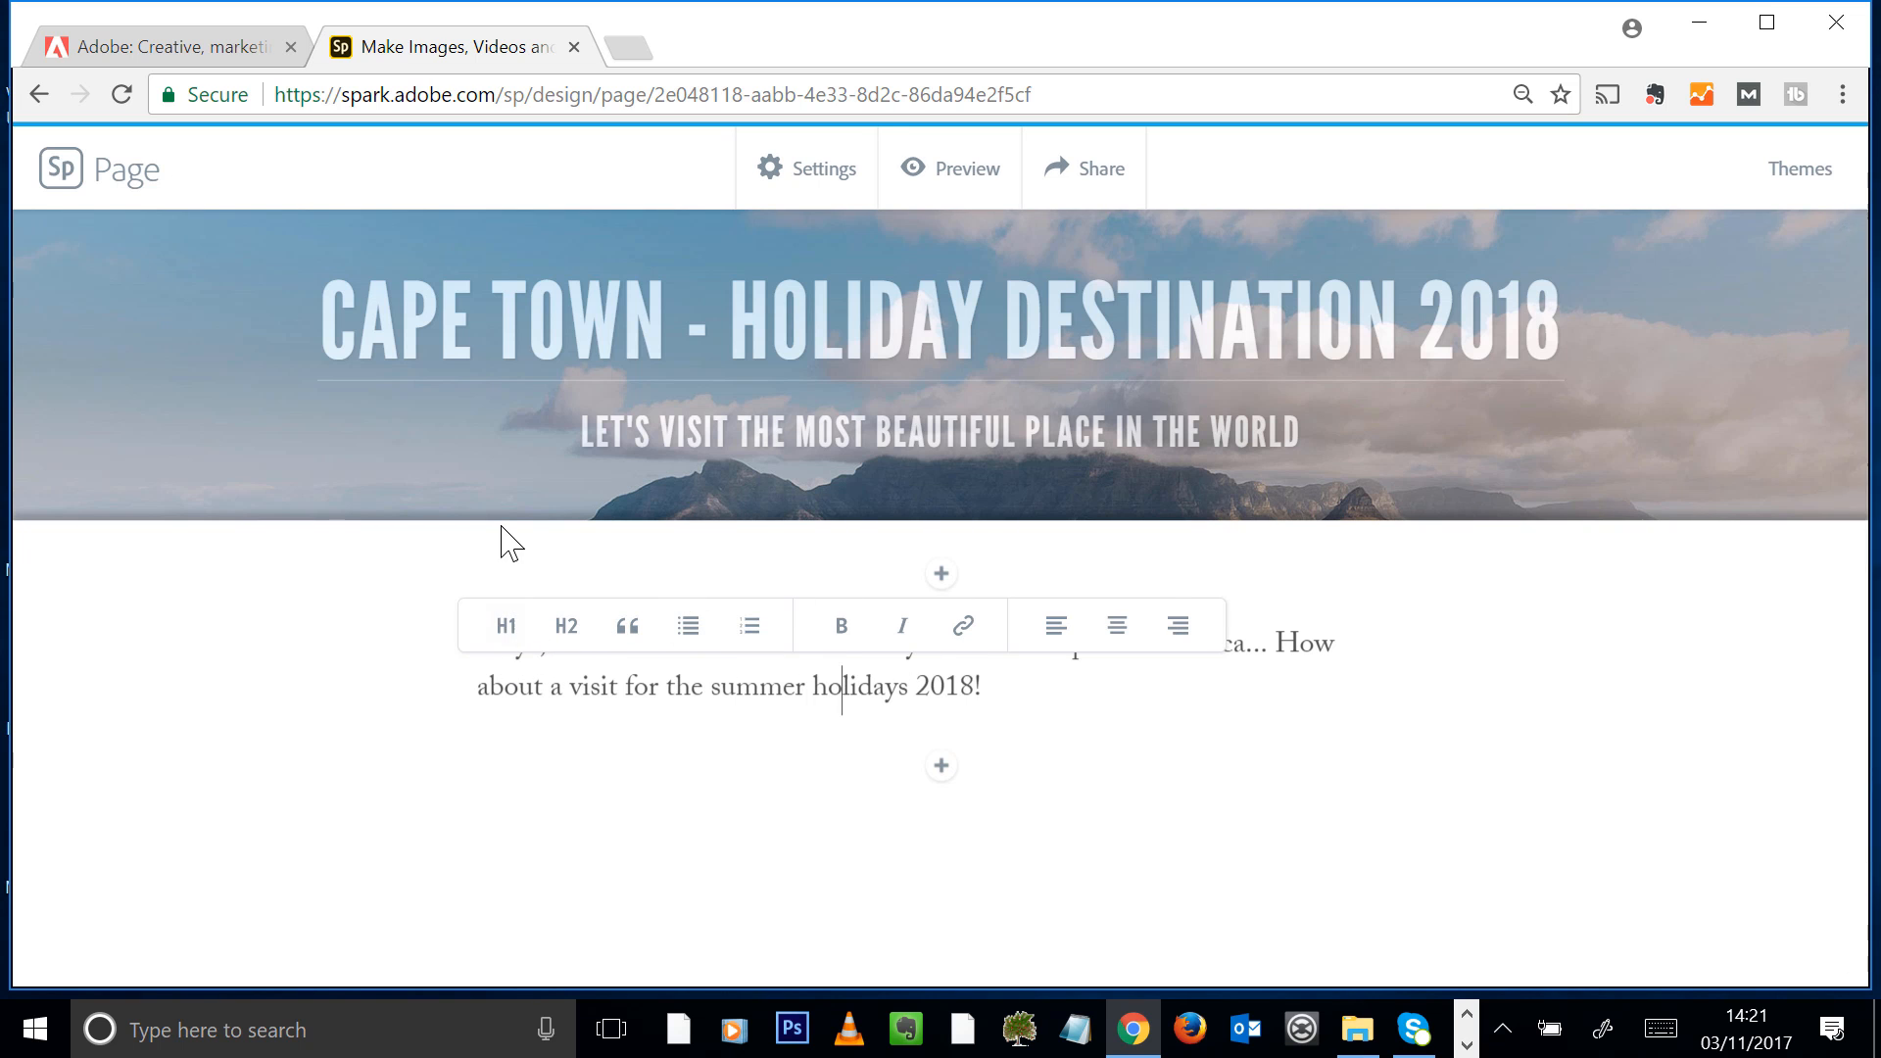
pyautogui.moveTo(1059, 712); pyautogui.dragTo(474, 643)
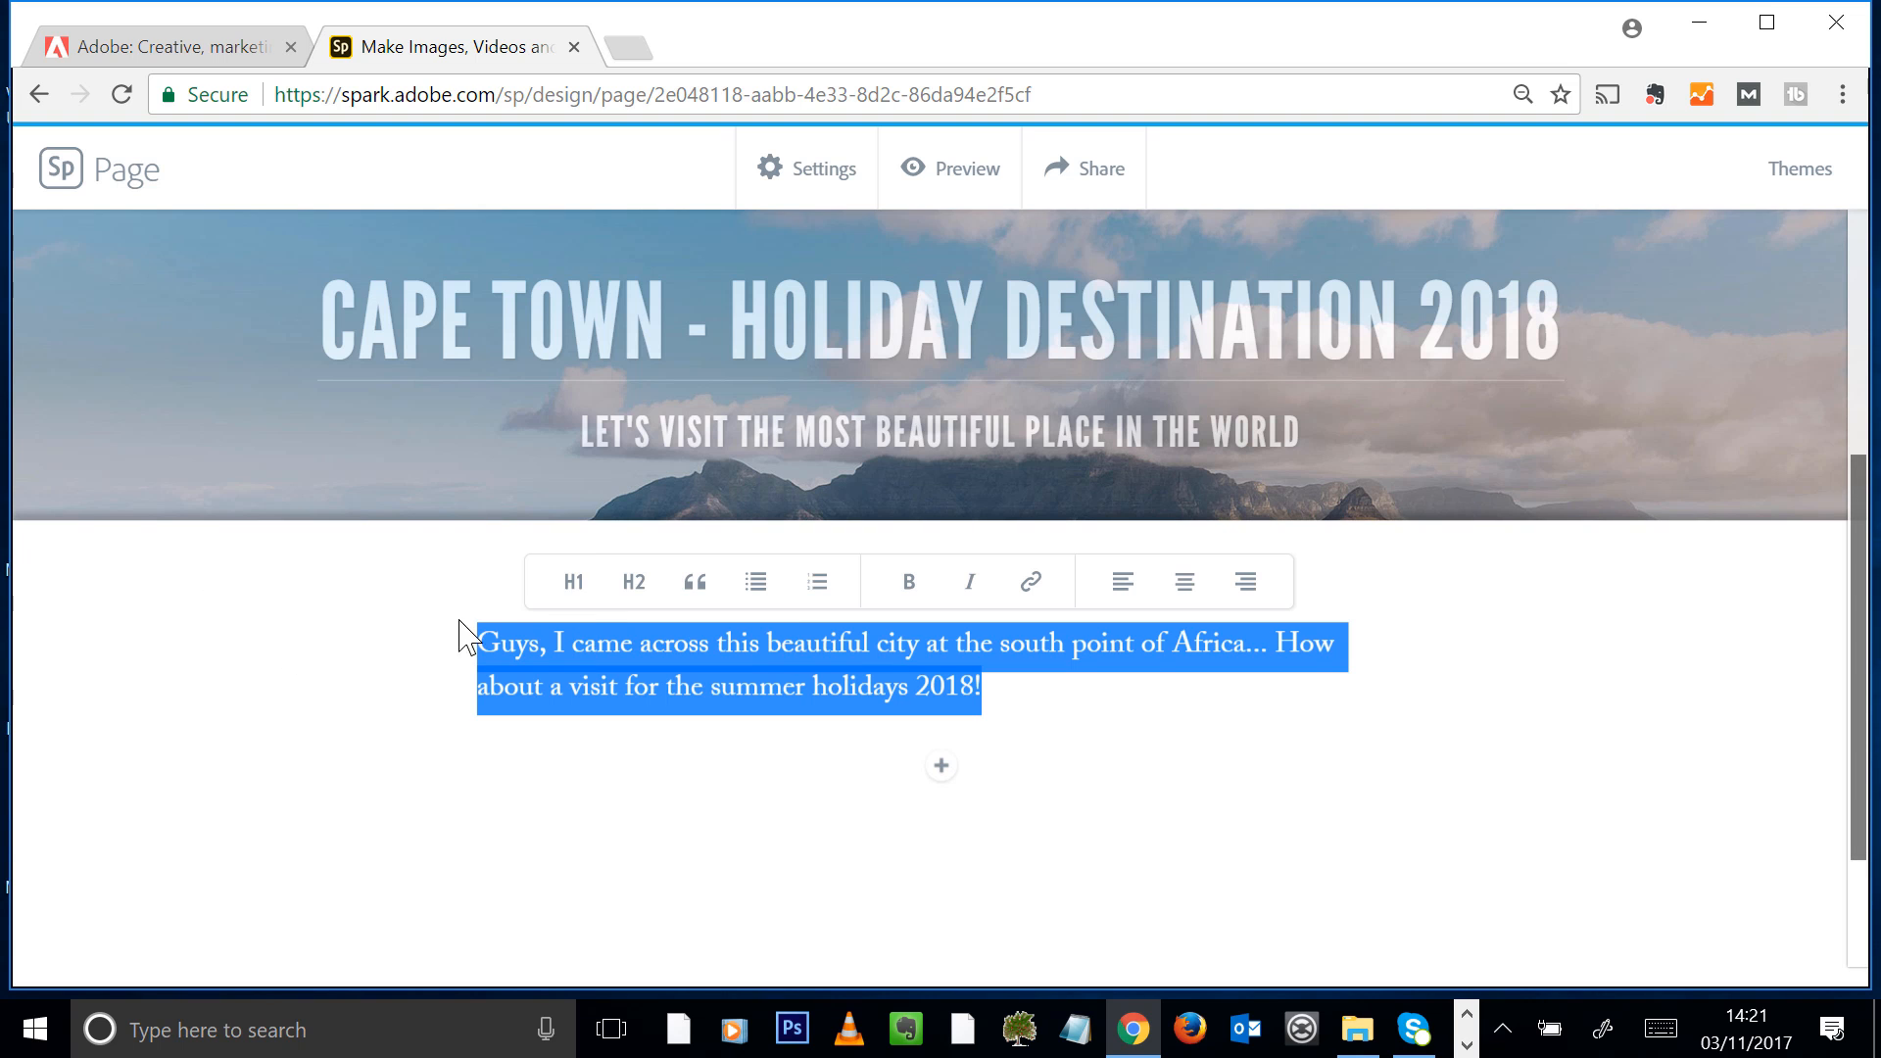
pyautogui.click(568, 586)
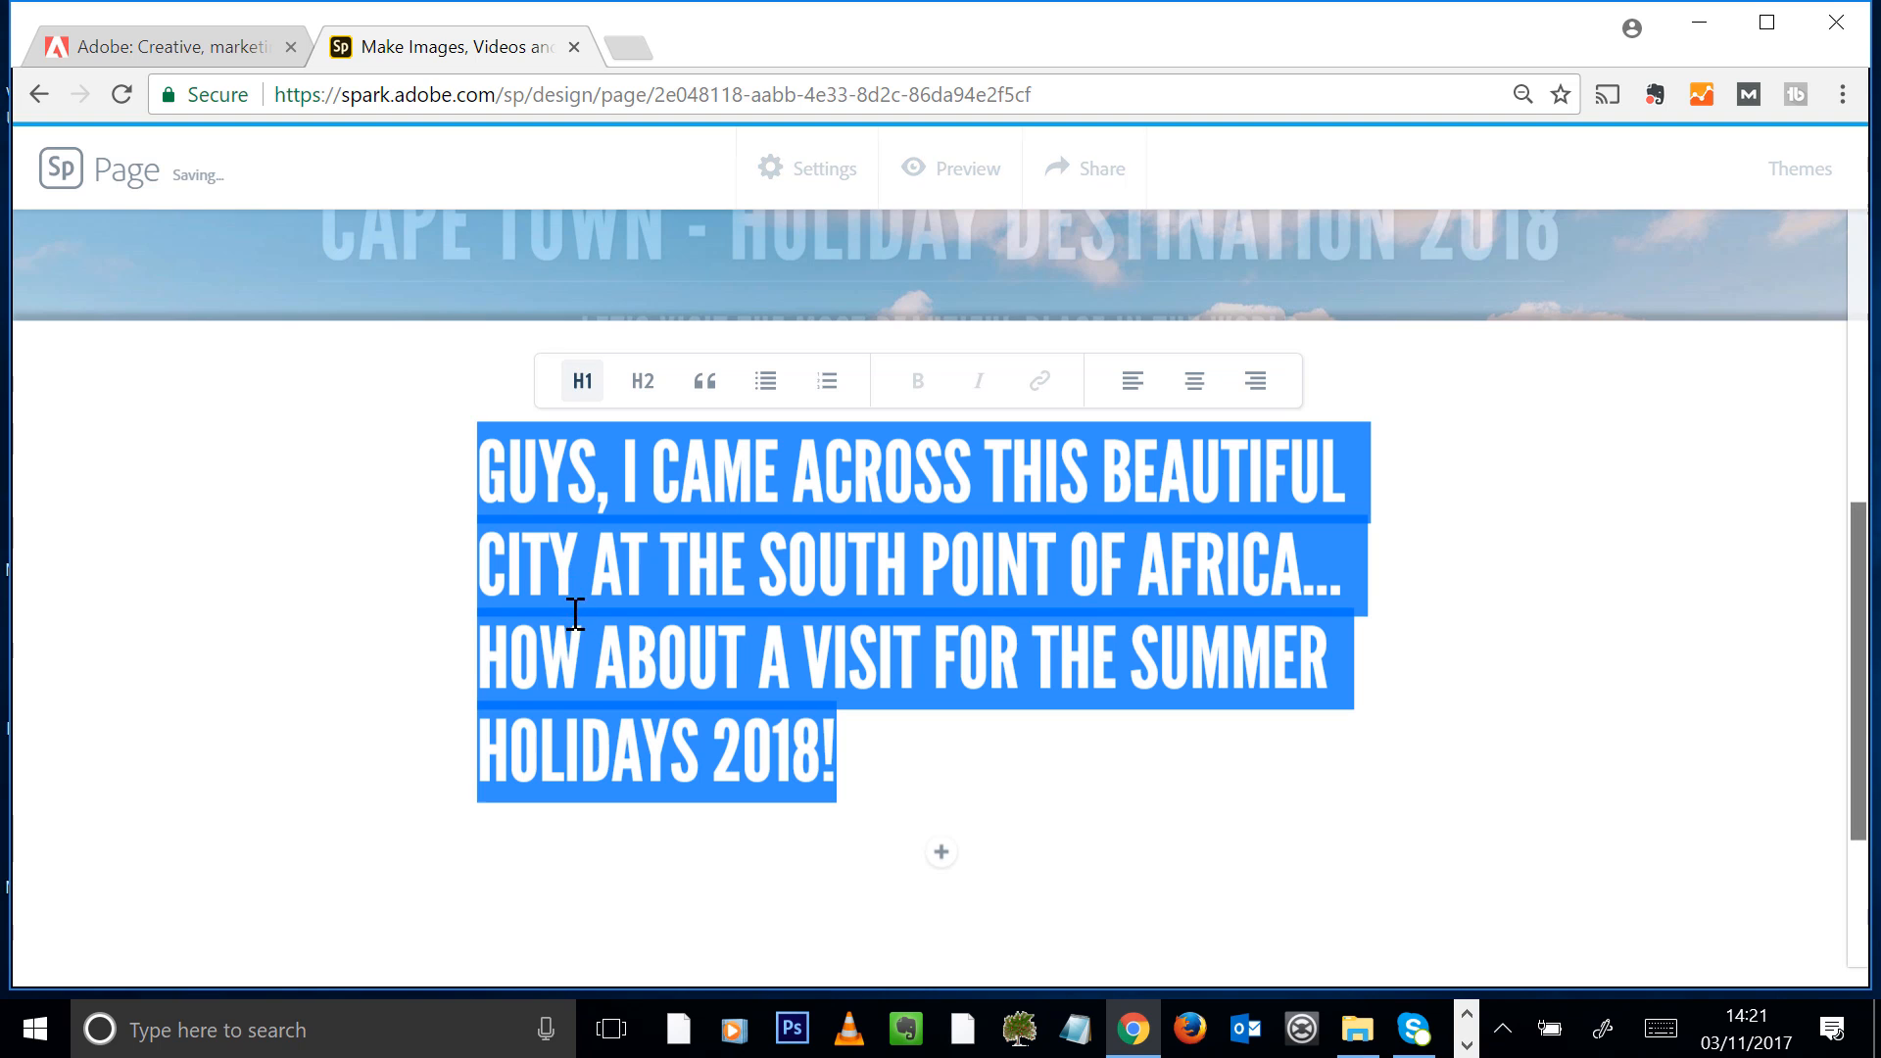
pyautogui.click(651, 396)
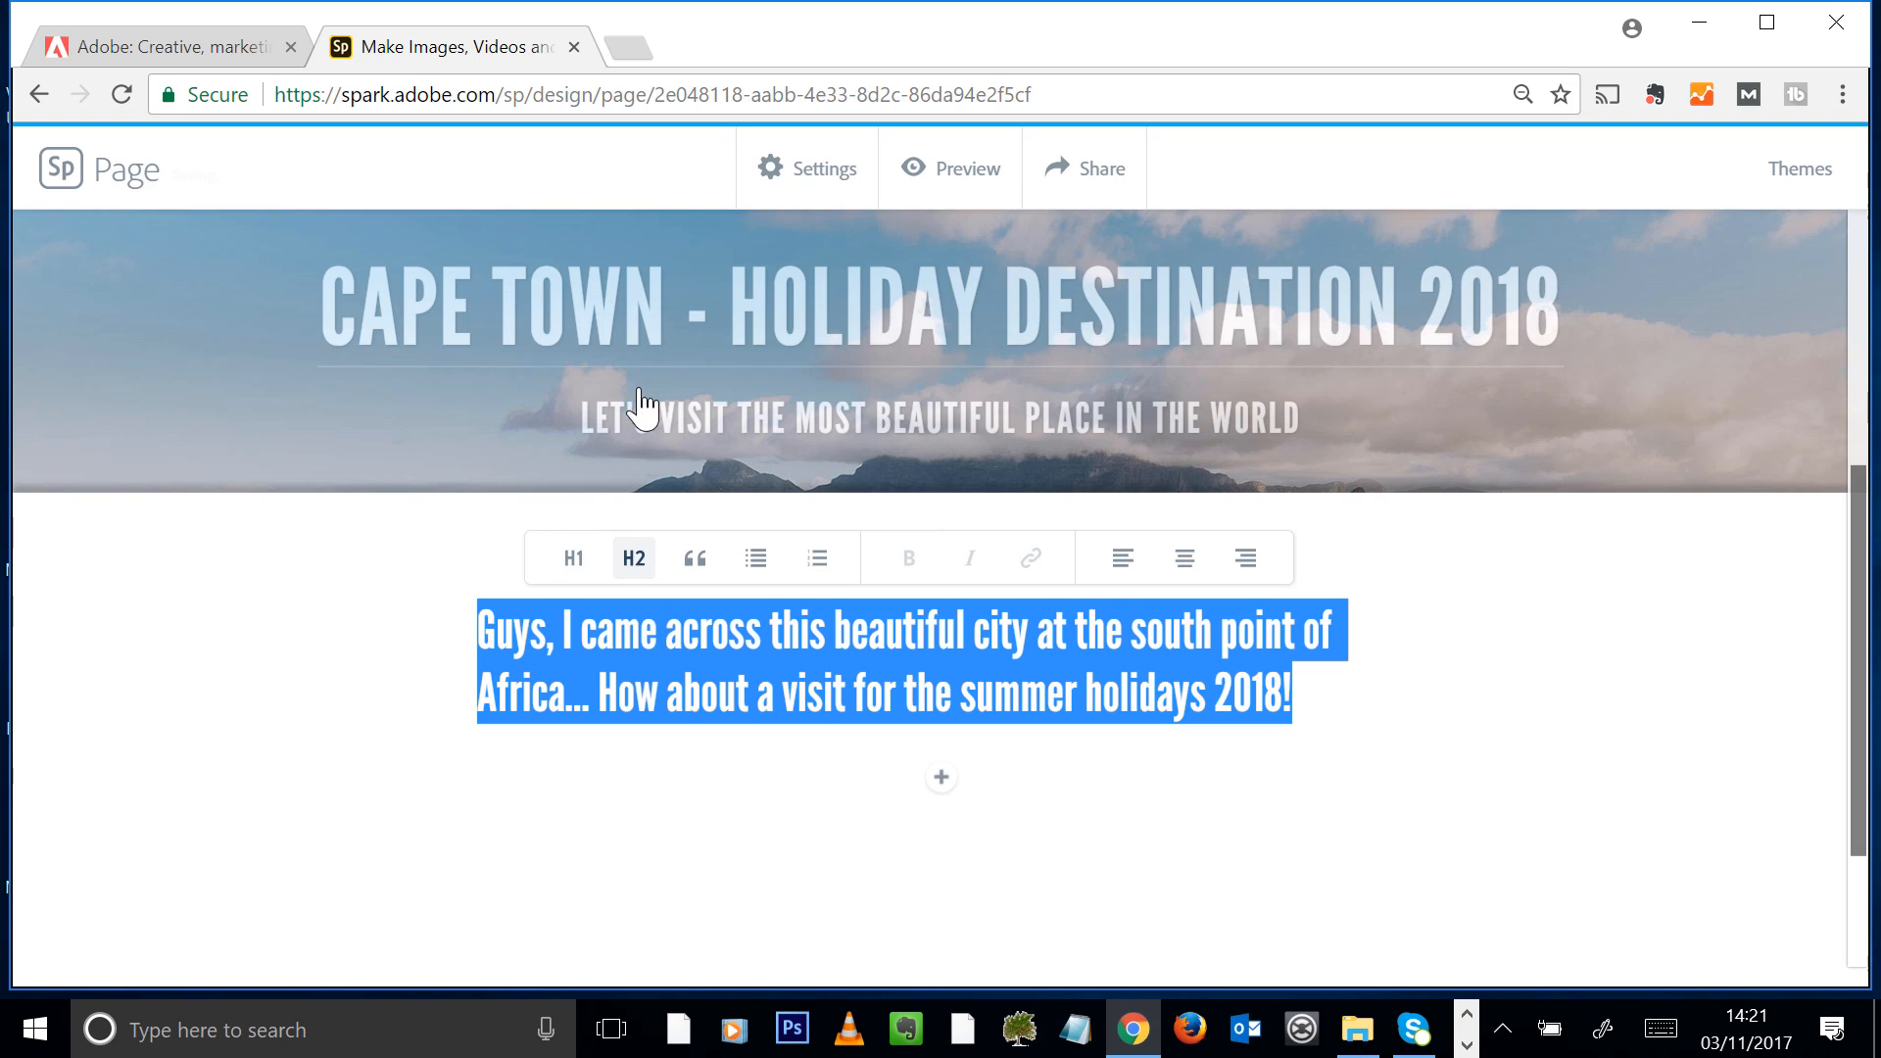
pyautogui.click(696, 561)
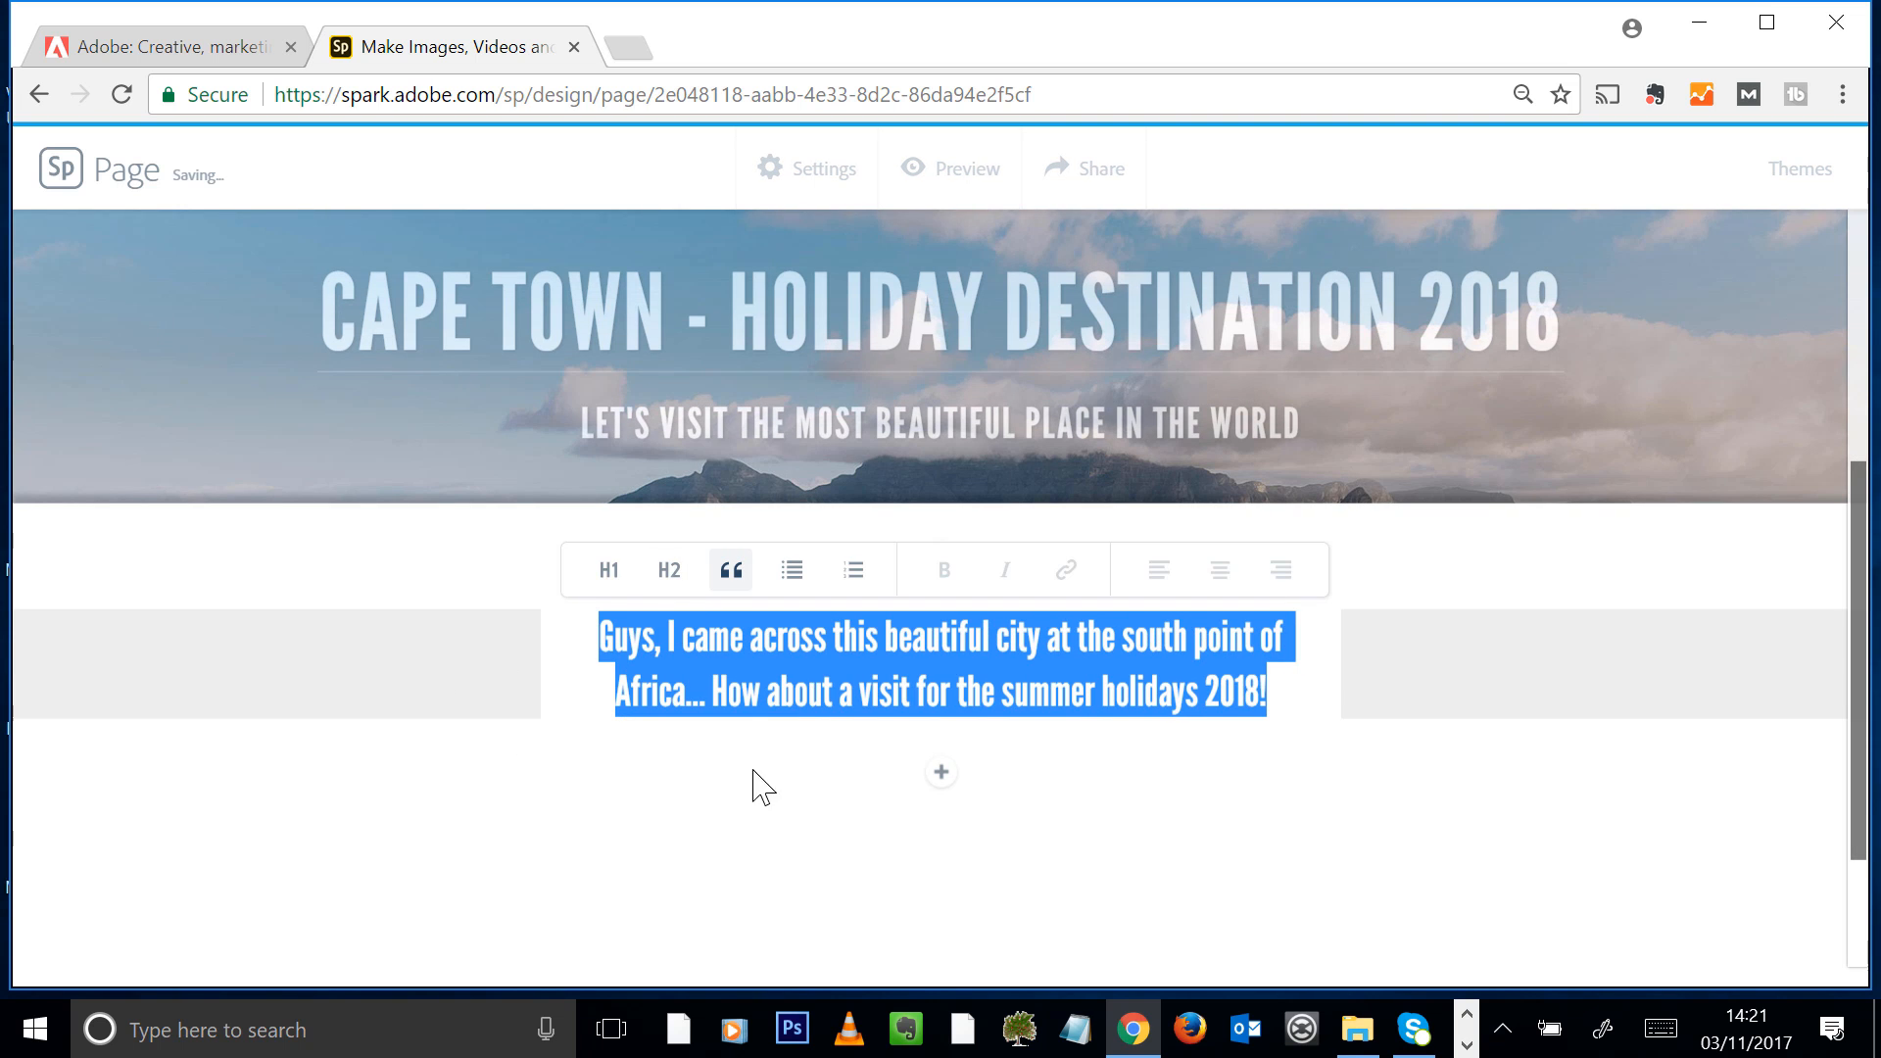
pyautogui.click(798, 579)
pyautogui.click(871, 586)
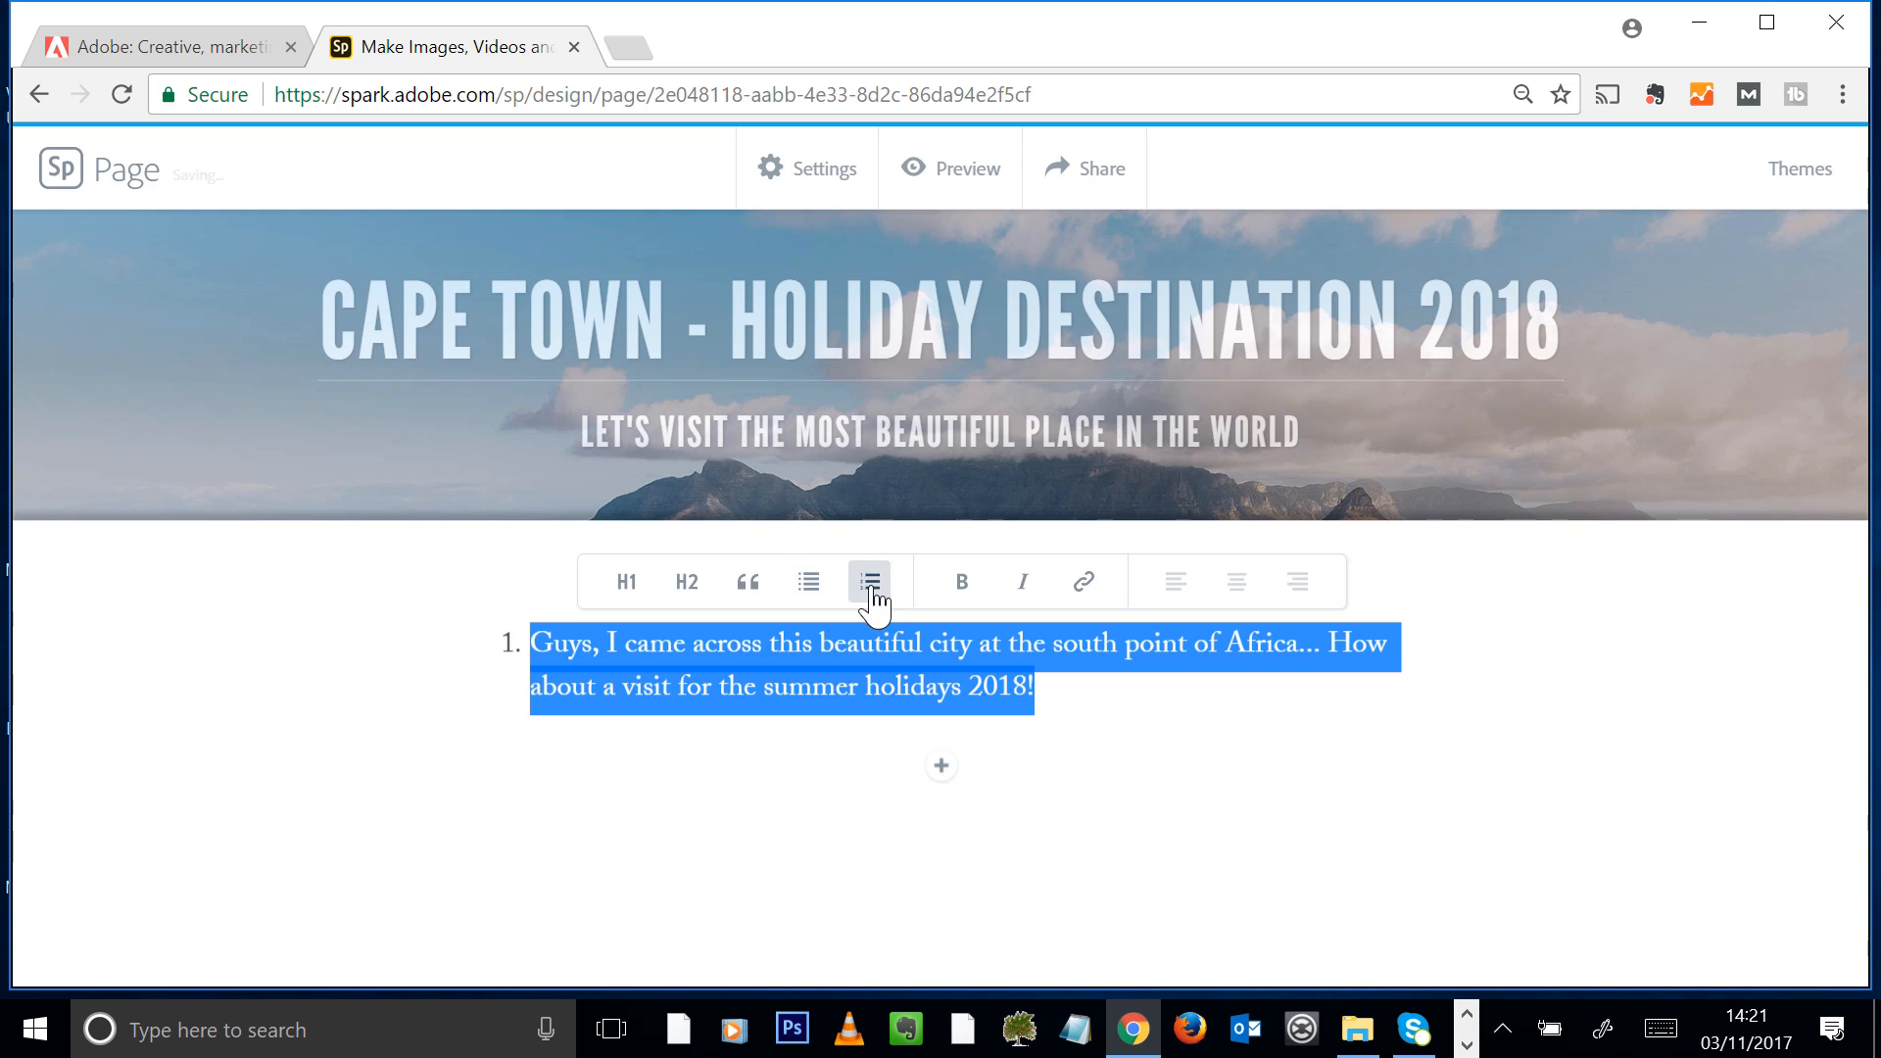
pyautogui.click(743, 588)
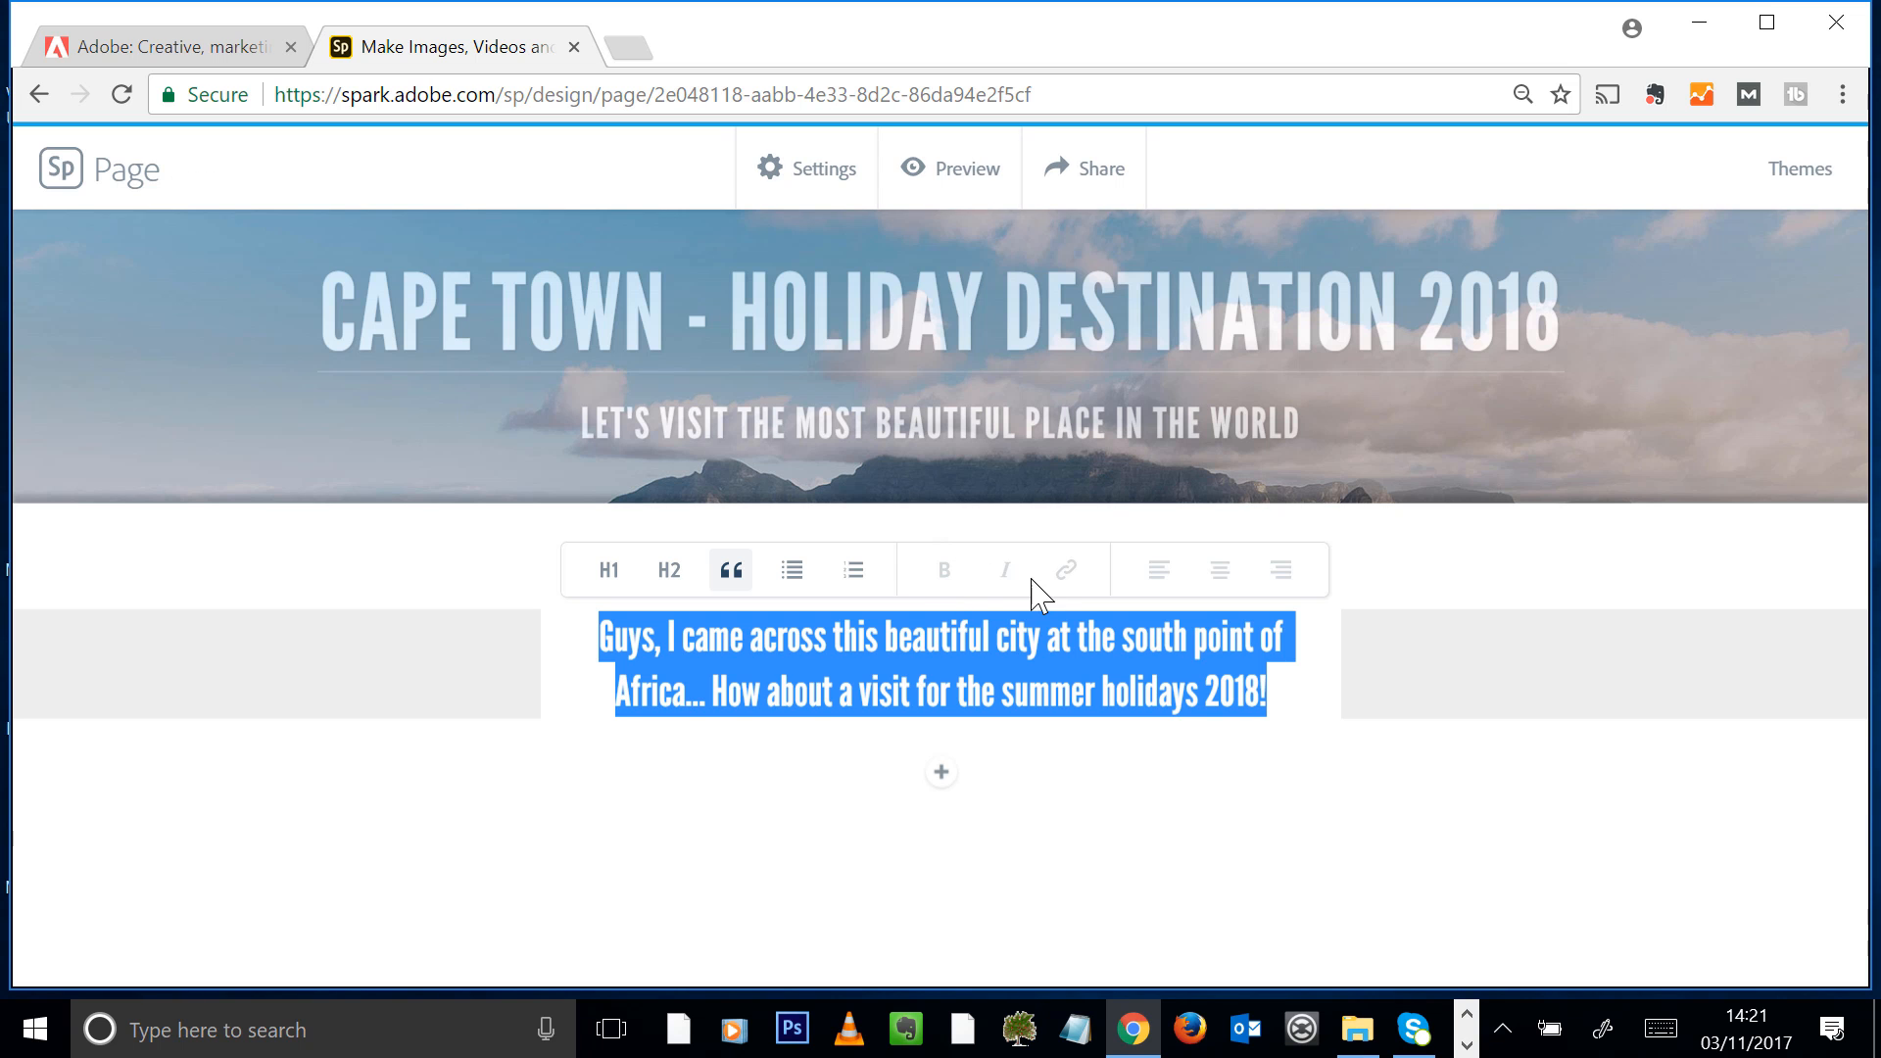
pyautogui.click(669, 570)
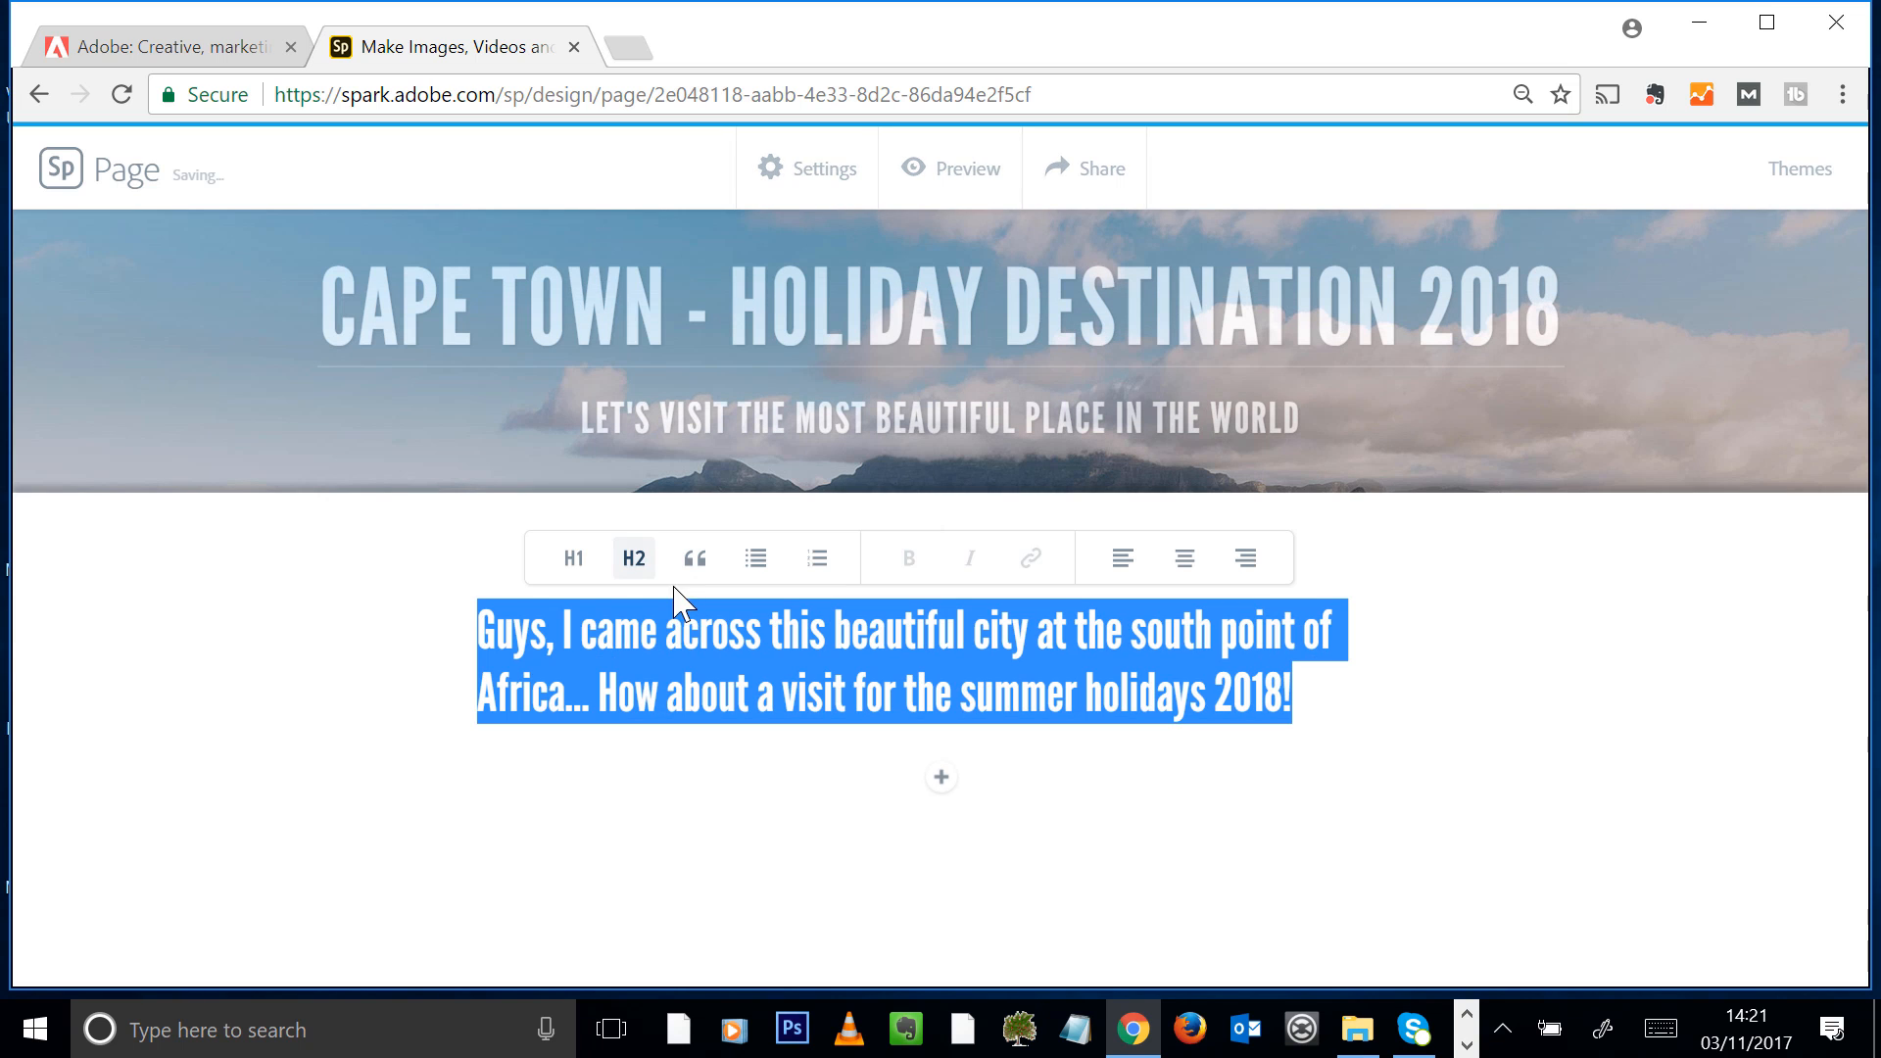
# Format the paragraph below the title section as a quote, trying the H1 heading style for comparison
pyautogui.doubleClick(997, 632)
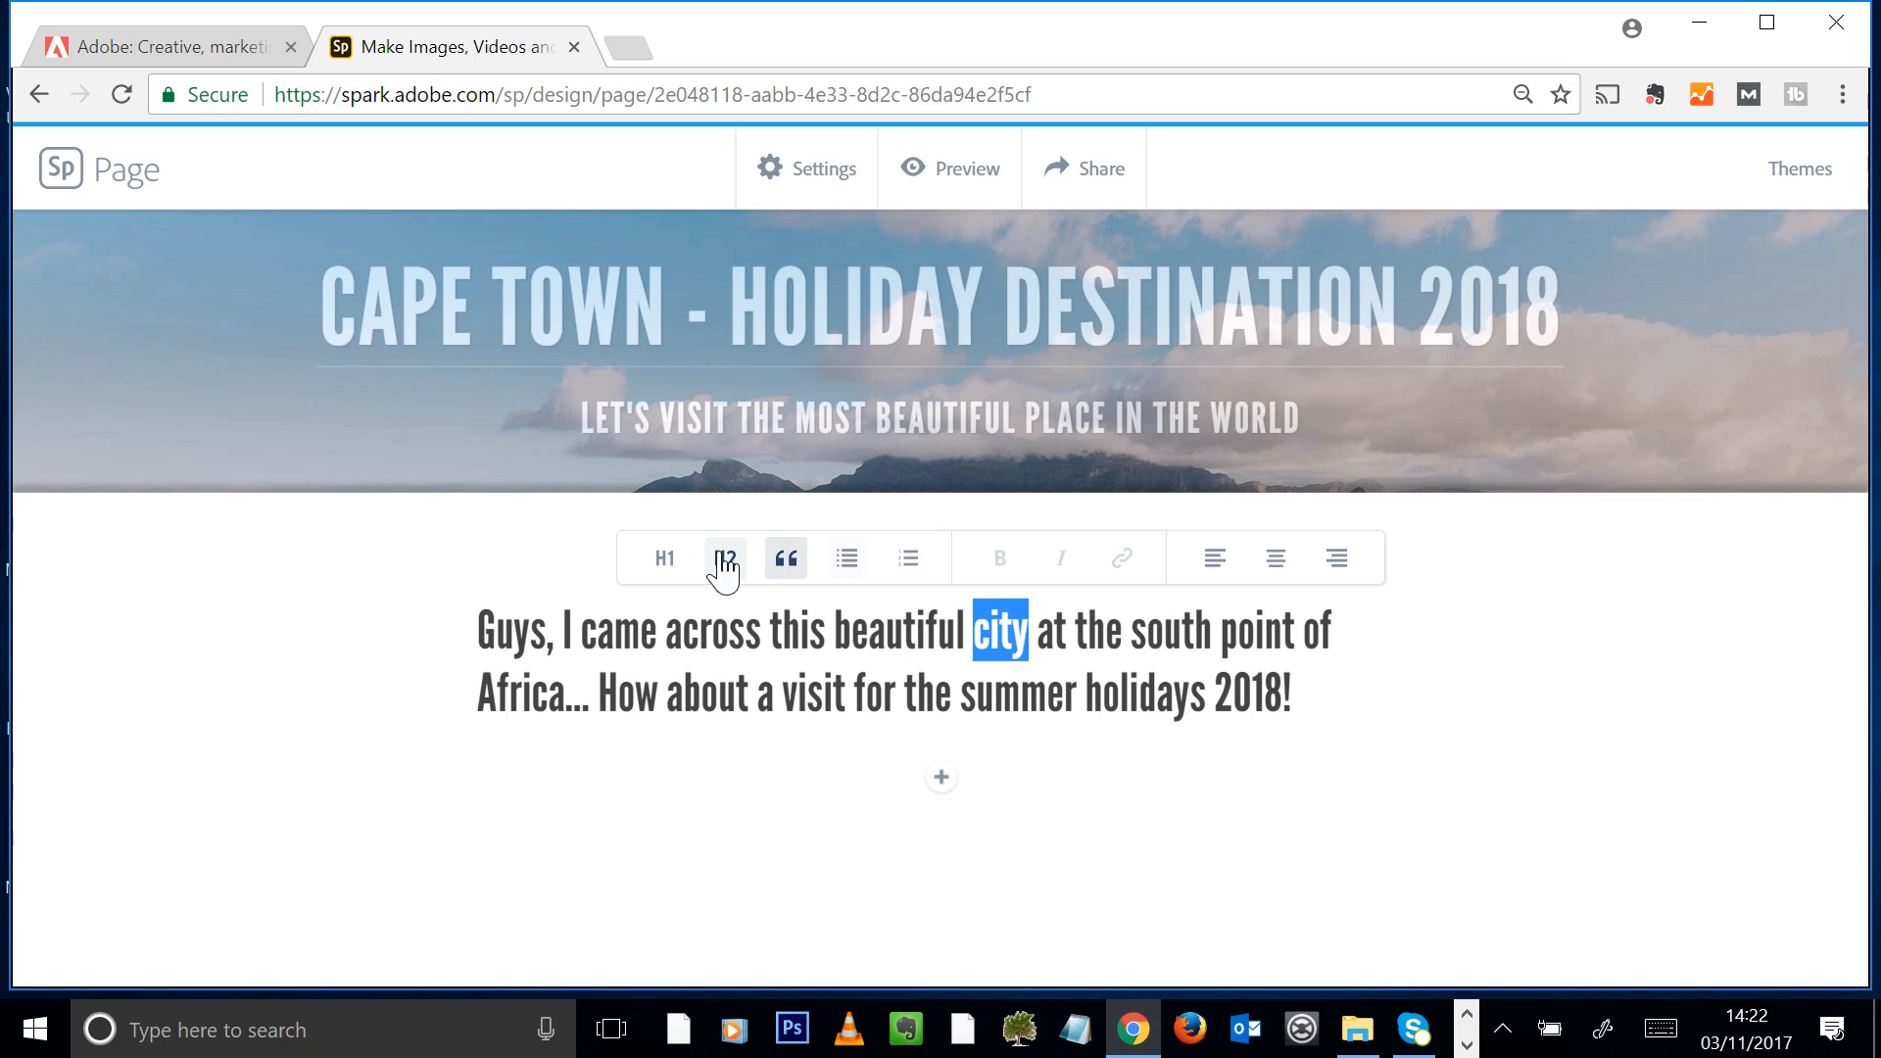
pyautogui.click(785, 557)
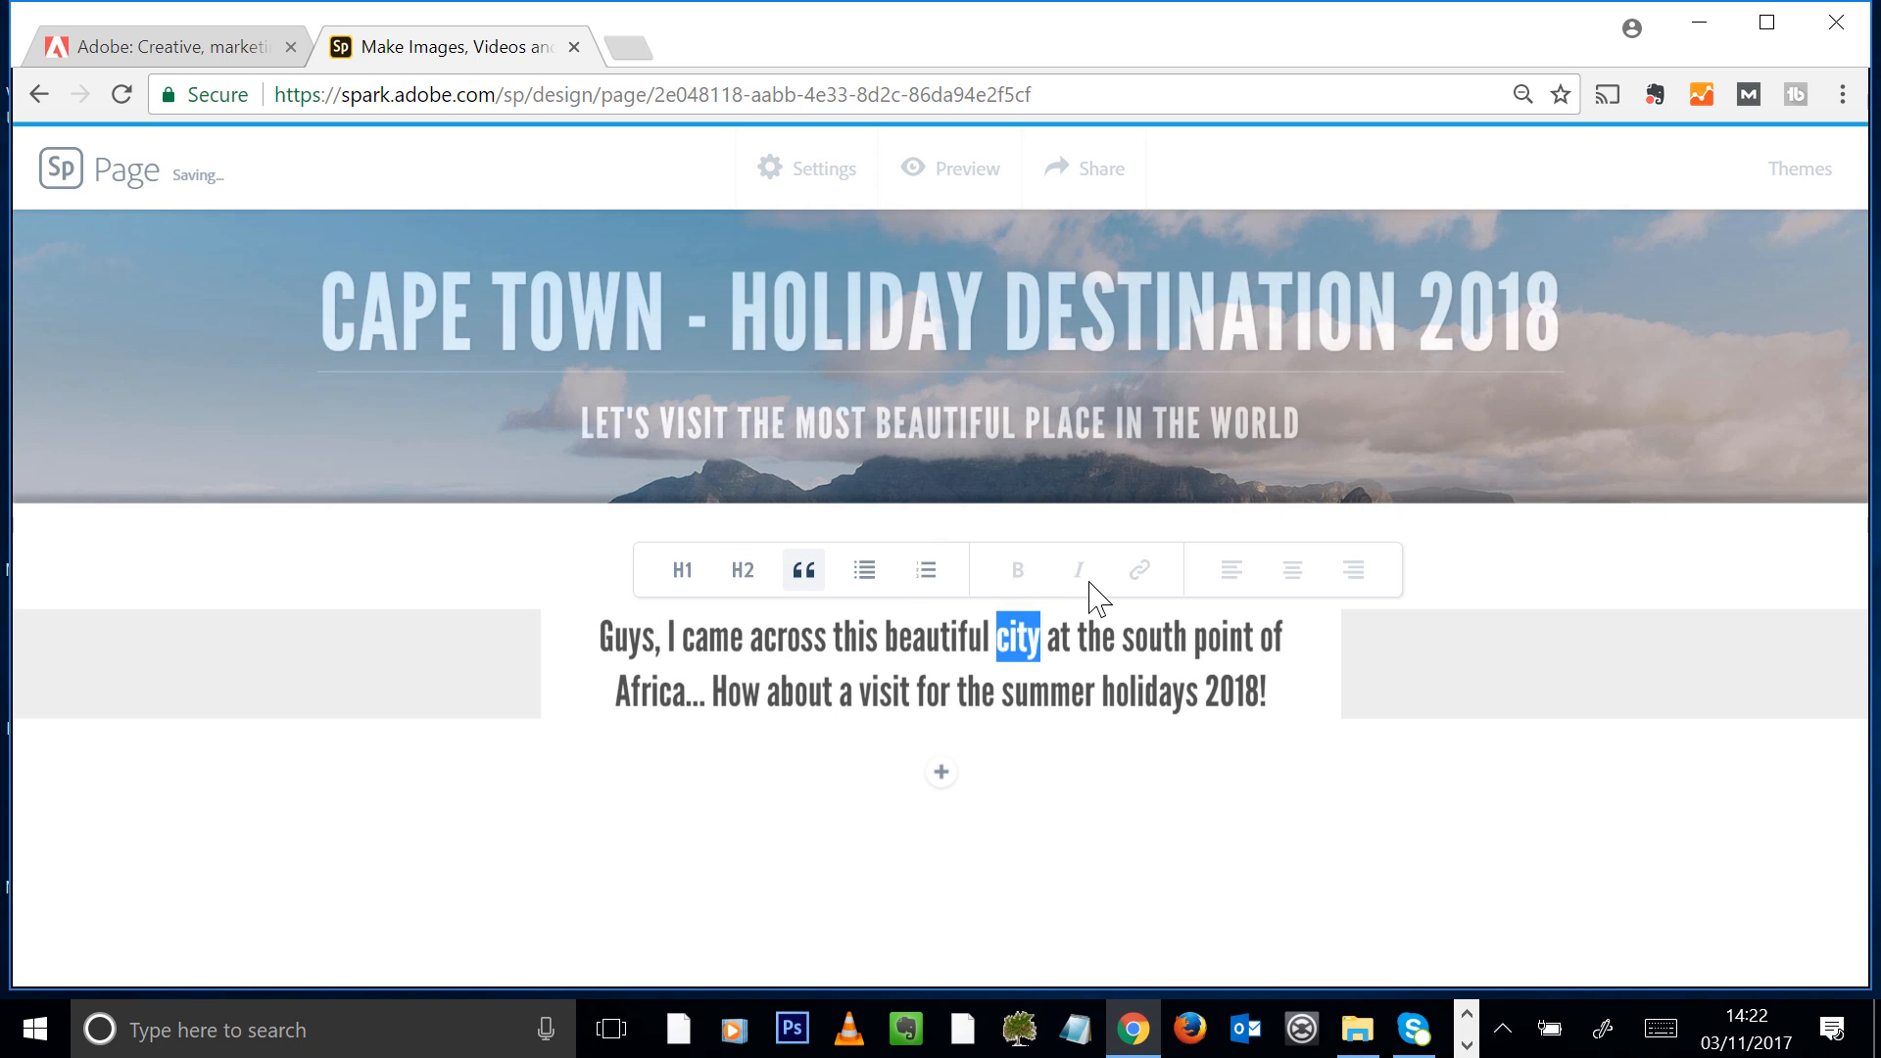
pyautogui.click(719, 639)
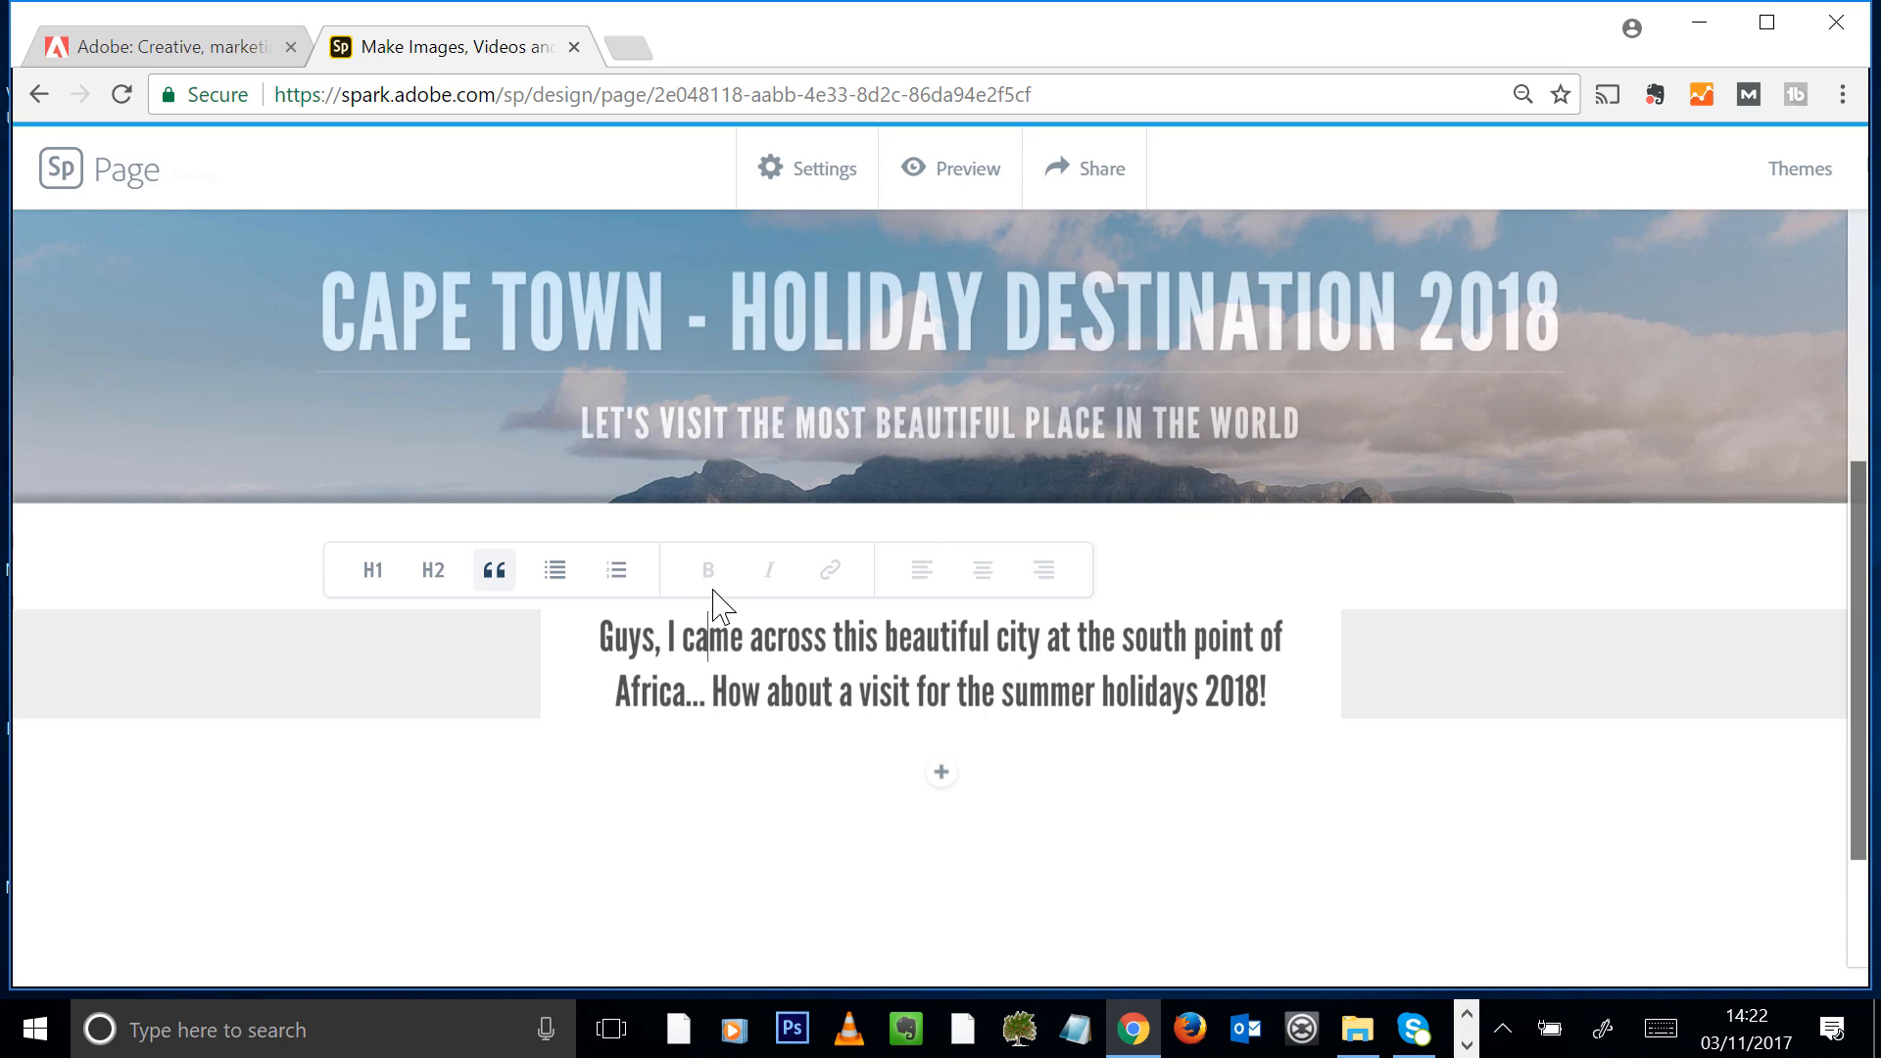
pyautogui.moveTo(880, 637); pyautogui.dragTo(1000, 692)
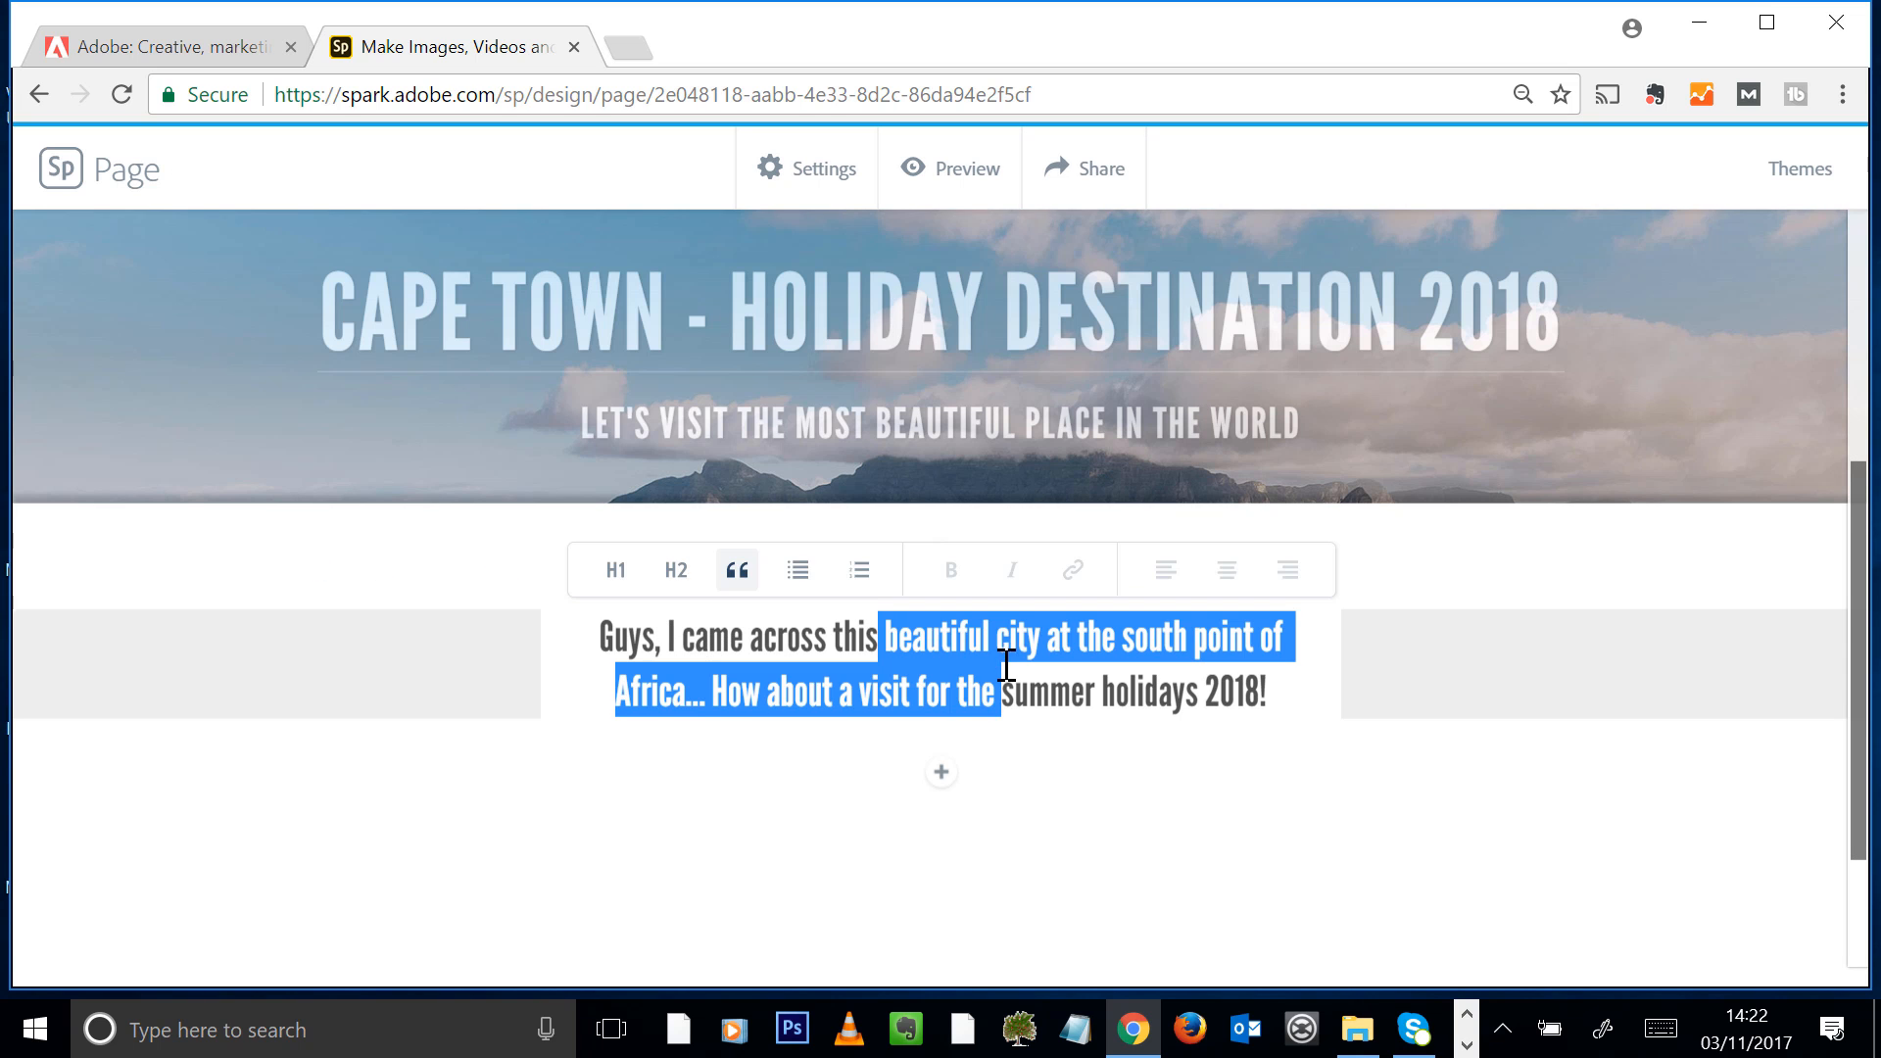
pyautogui.click(981, 642)
pyautogui.click(616, 569)
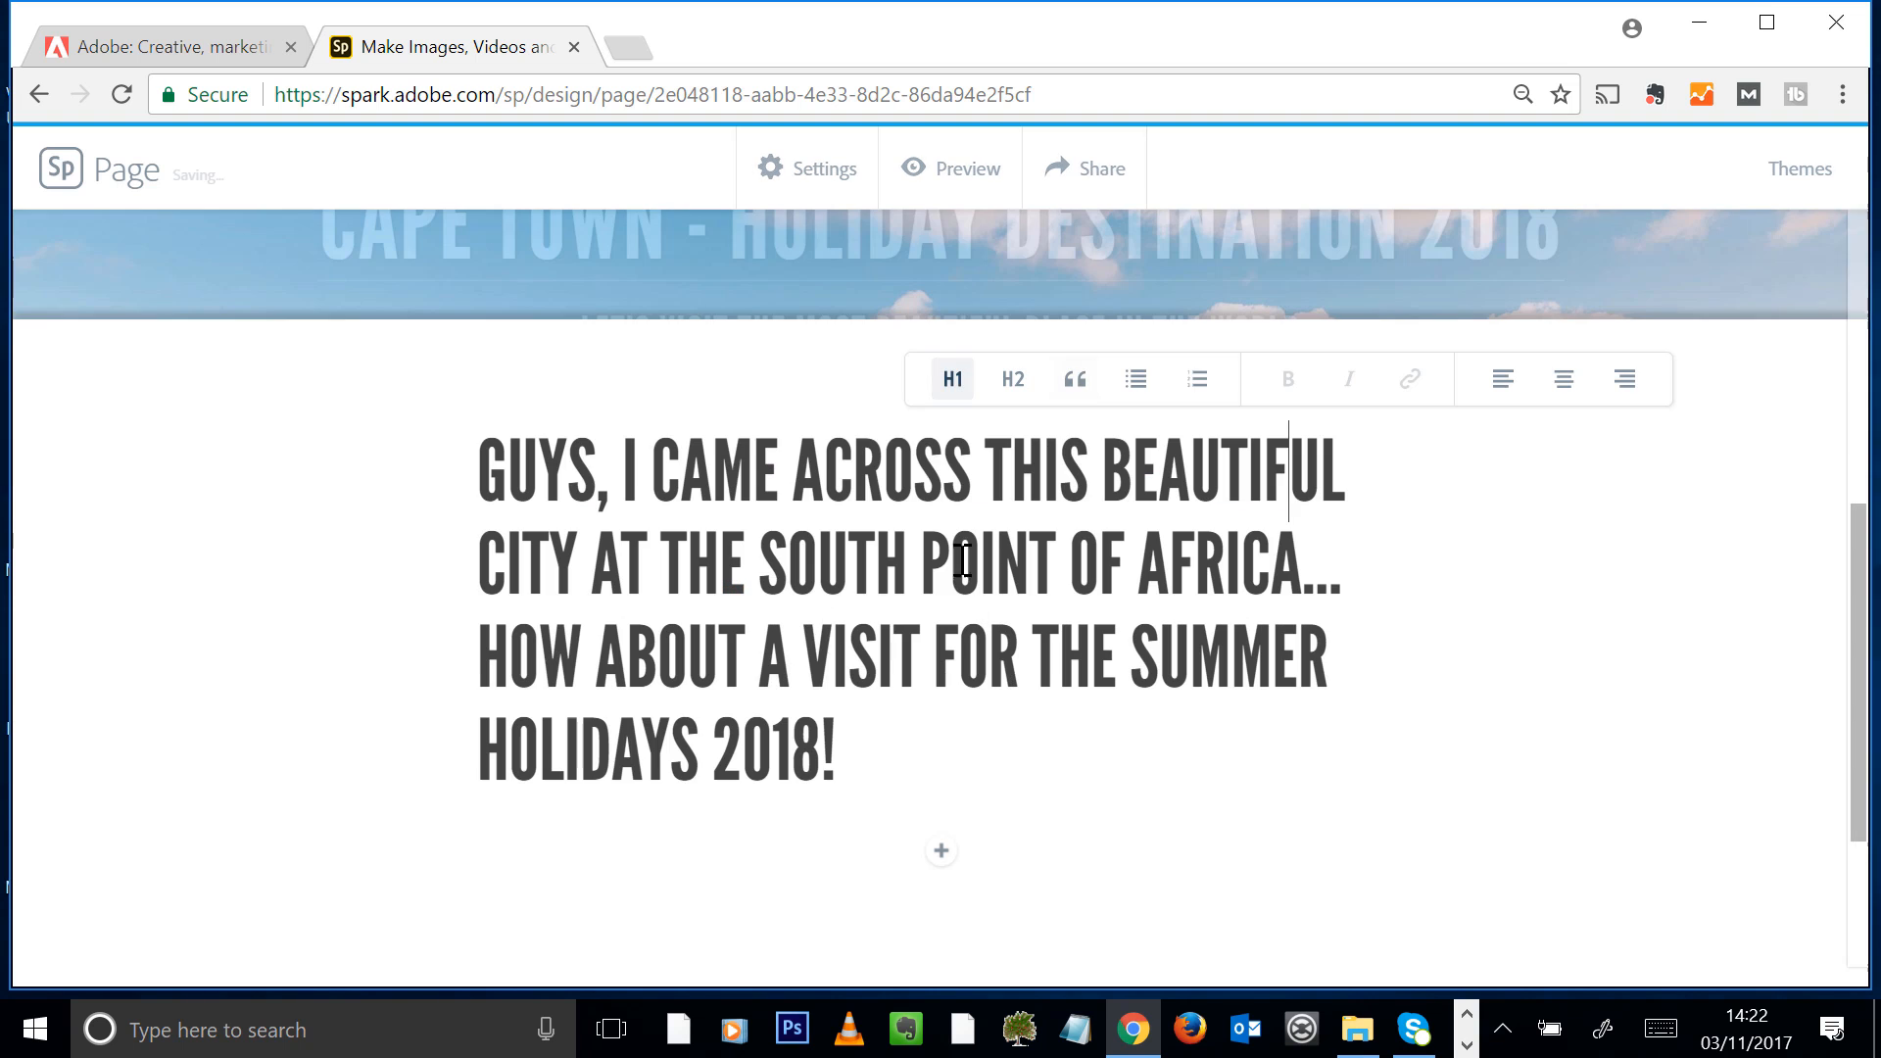
pyautogui.click(1075, 379)
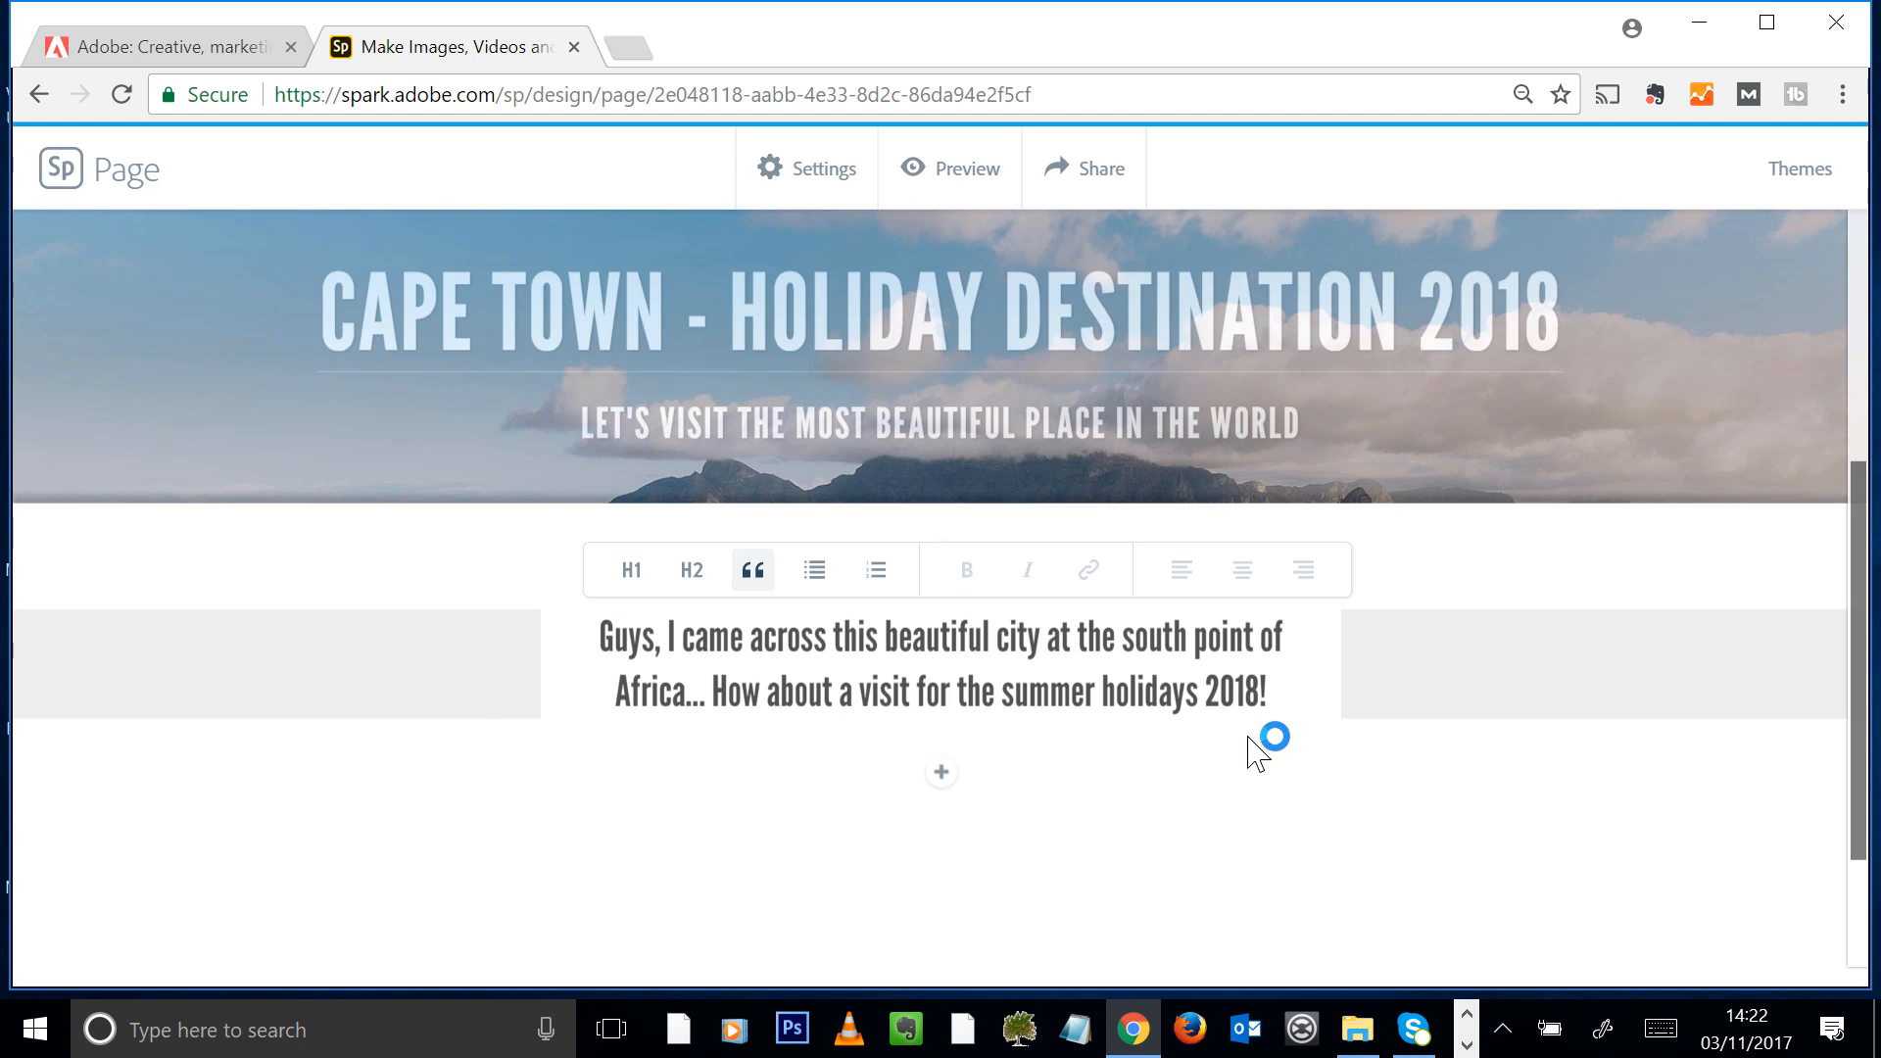
pyautogui.click(942, 773)
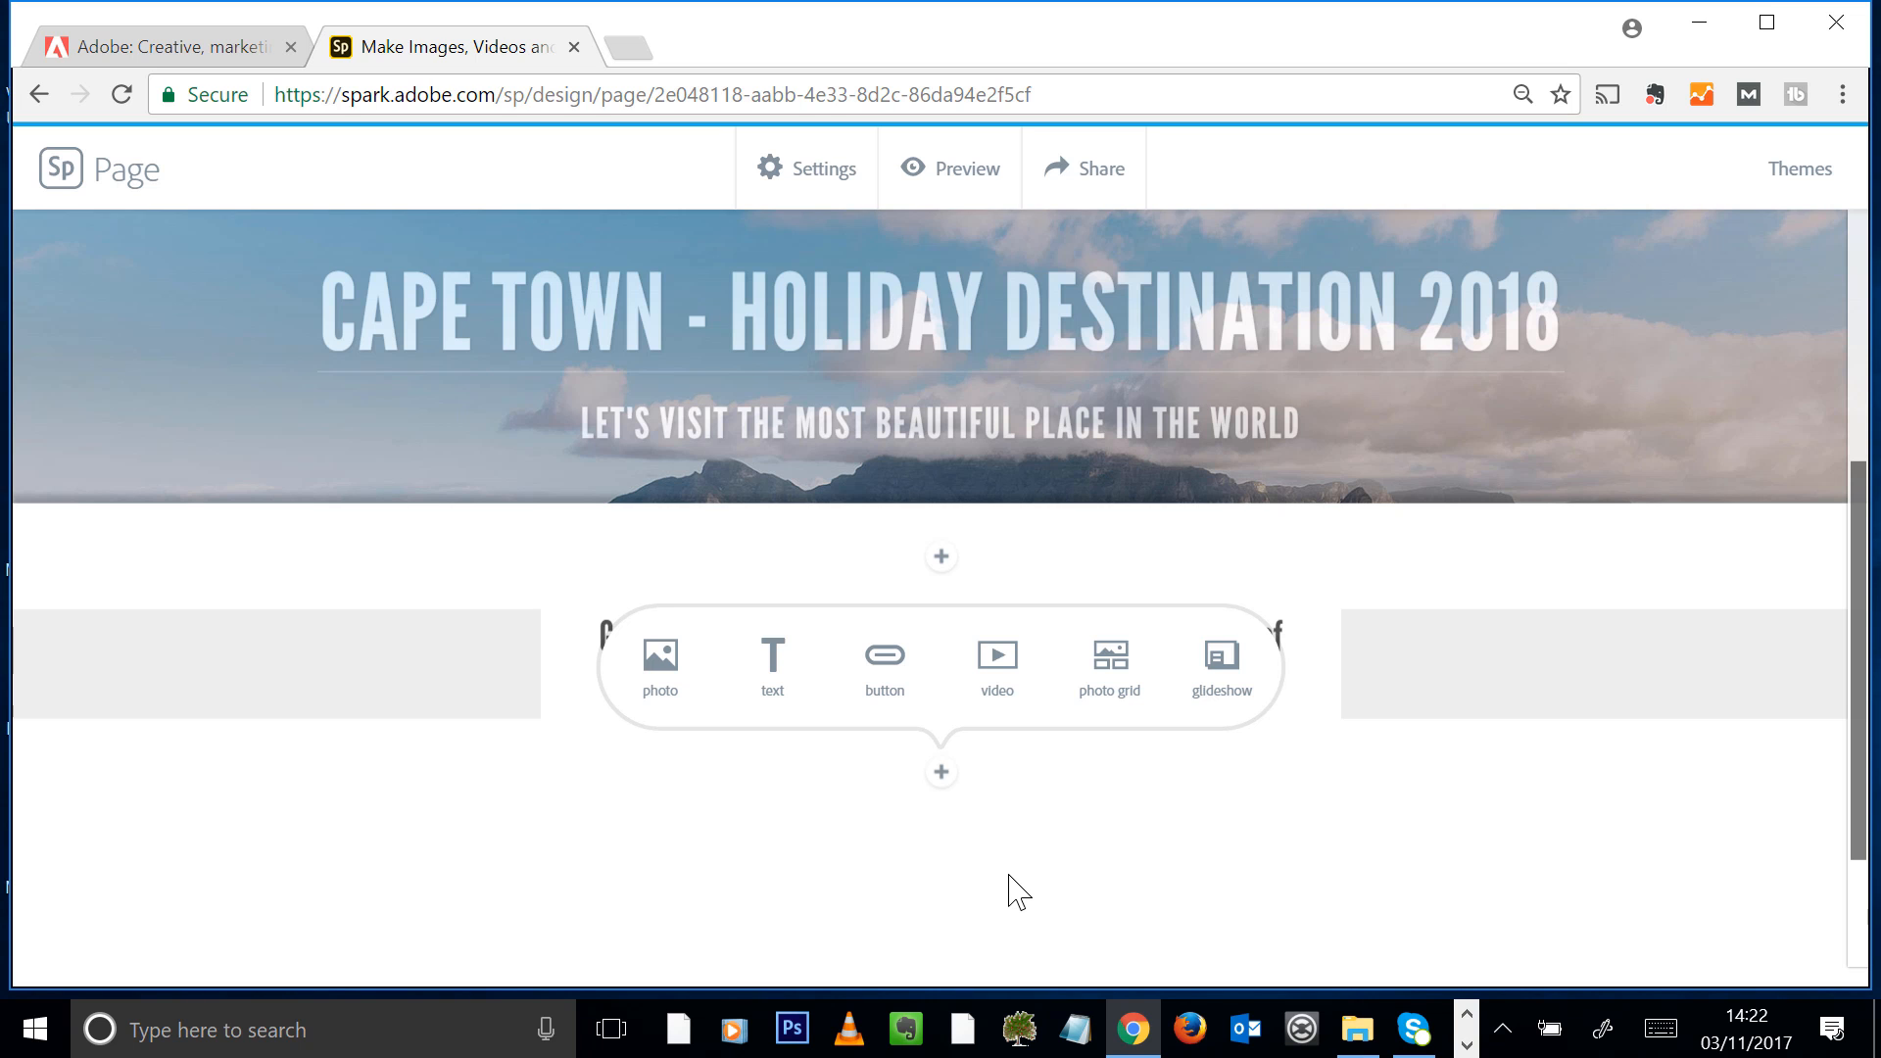
pyautogui.click(1018, 703)
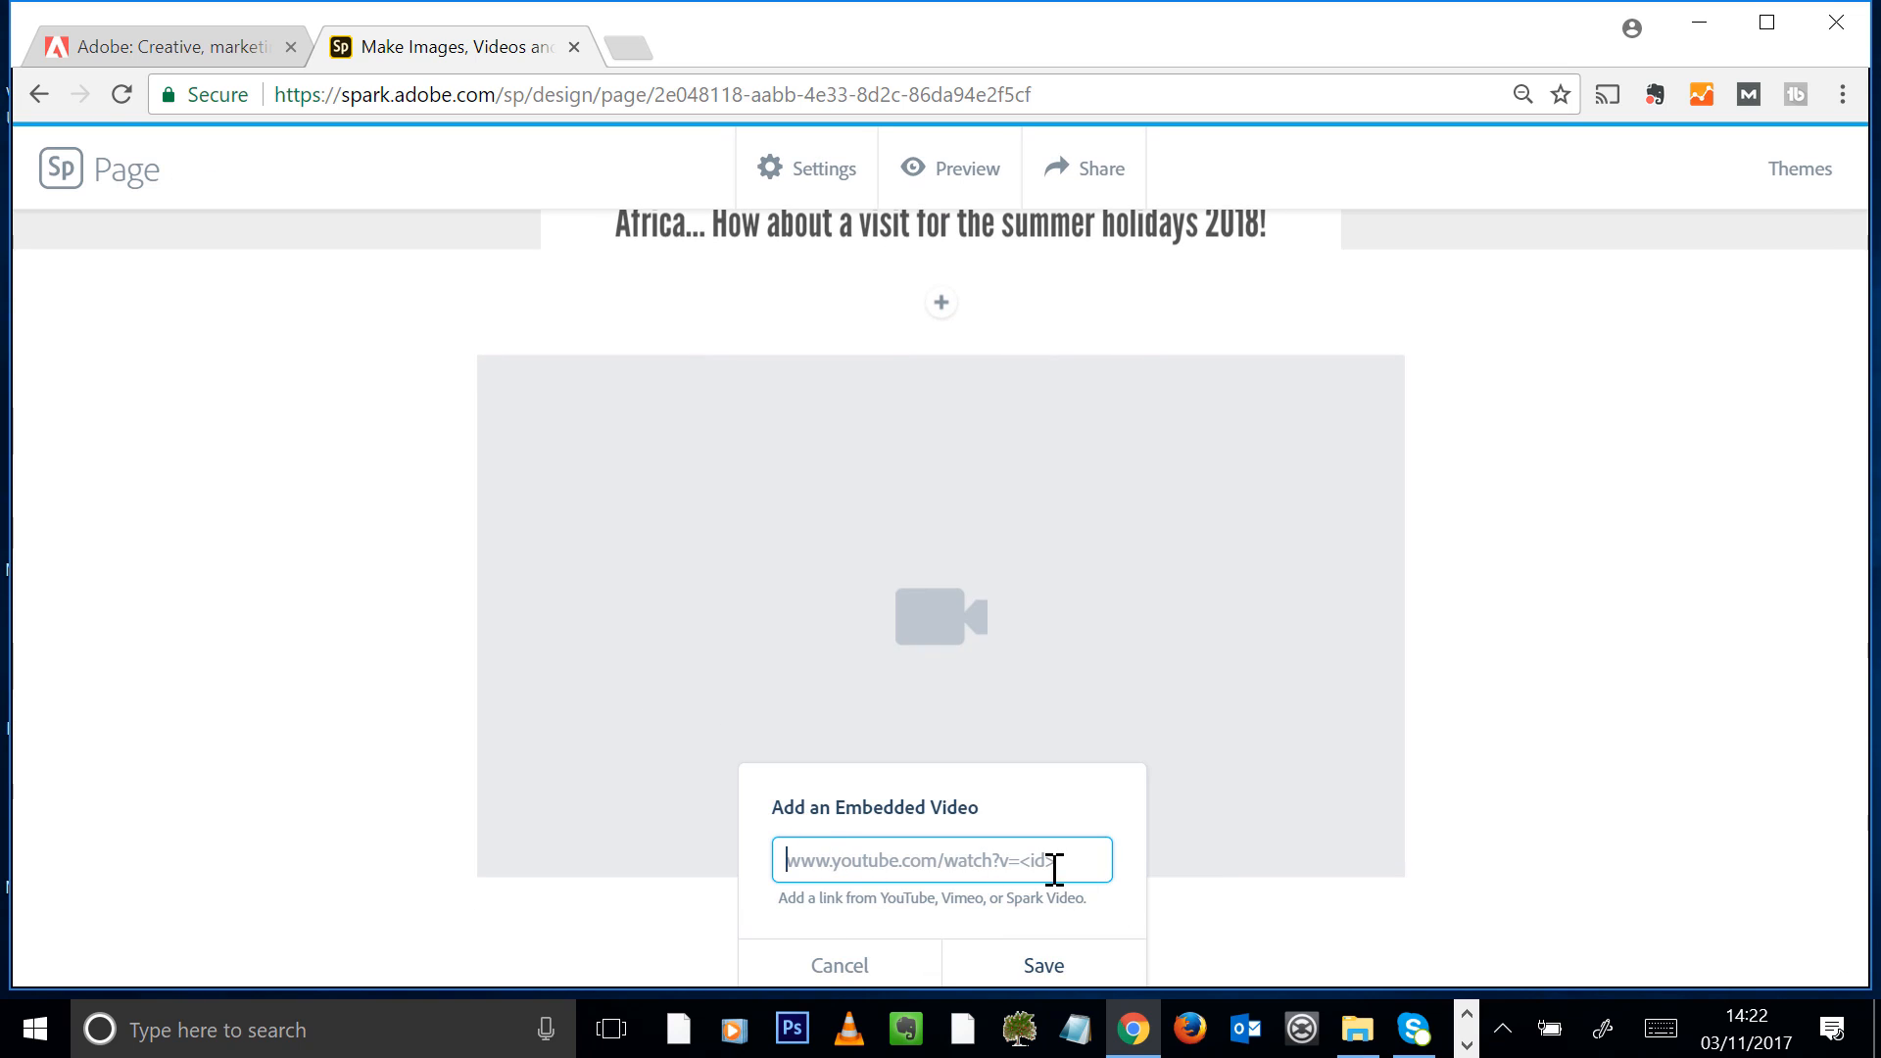
pyautogui.click(626, 49)
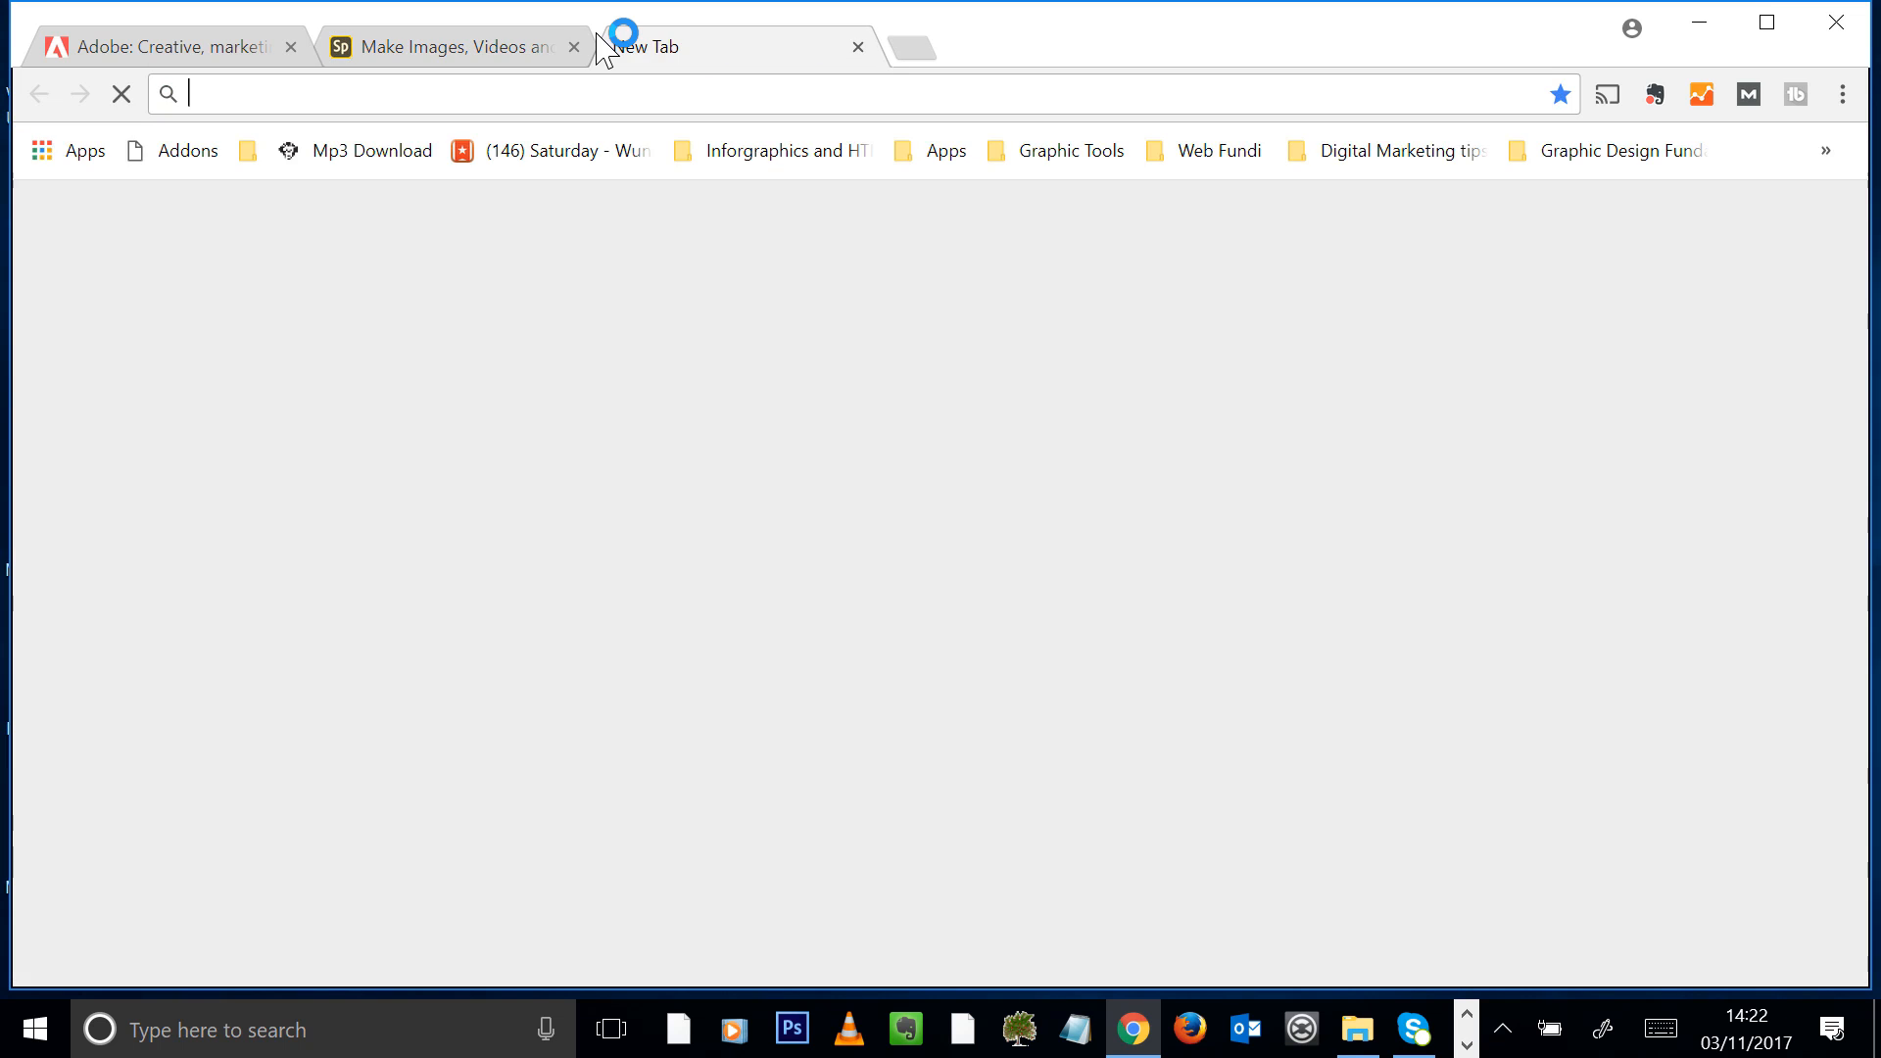
pyautogui.write('www.youtube.com')
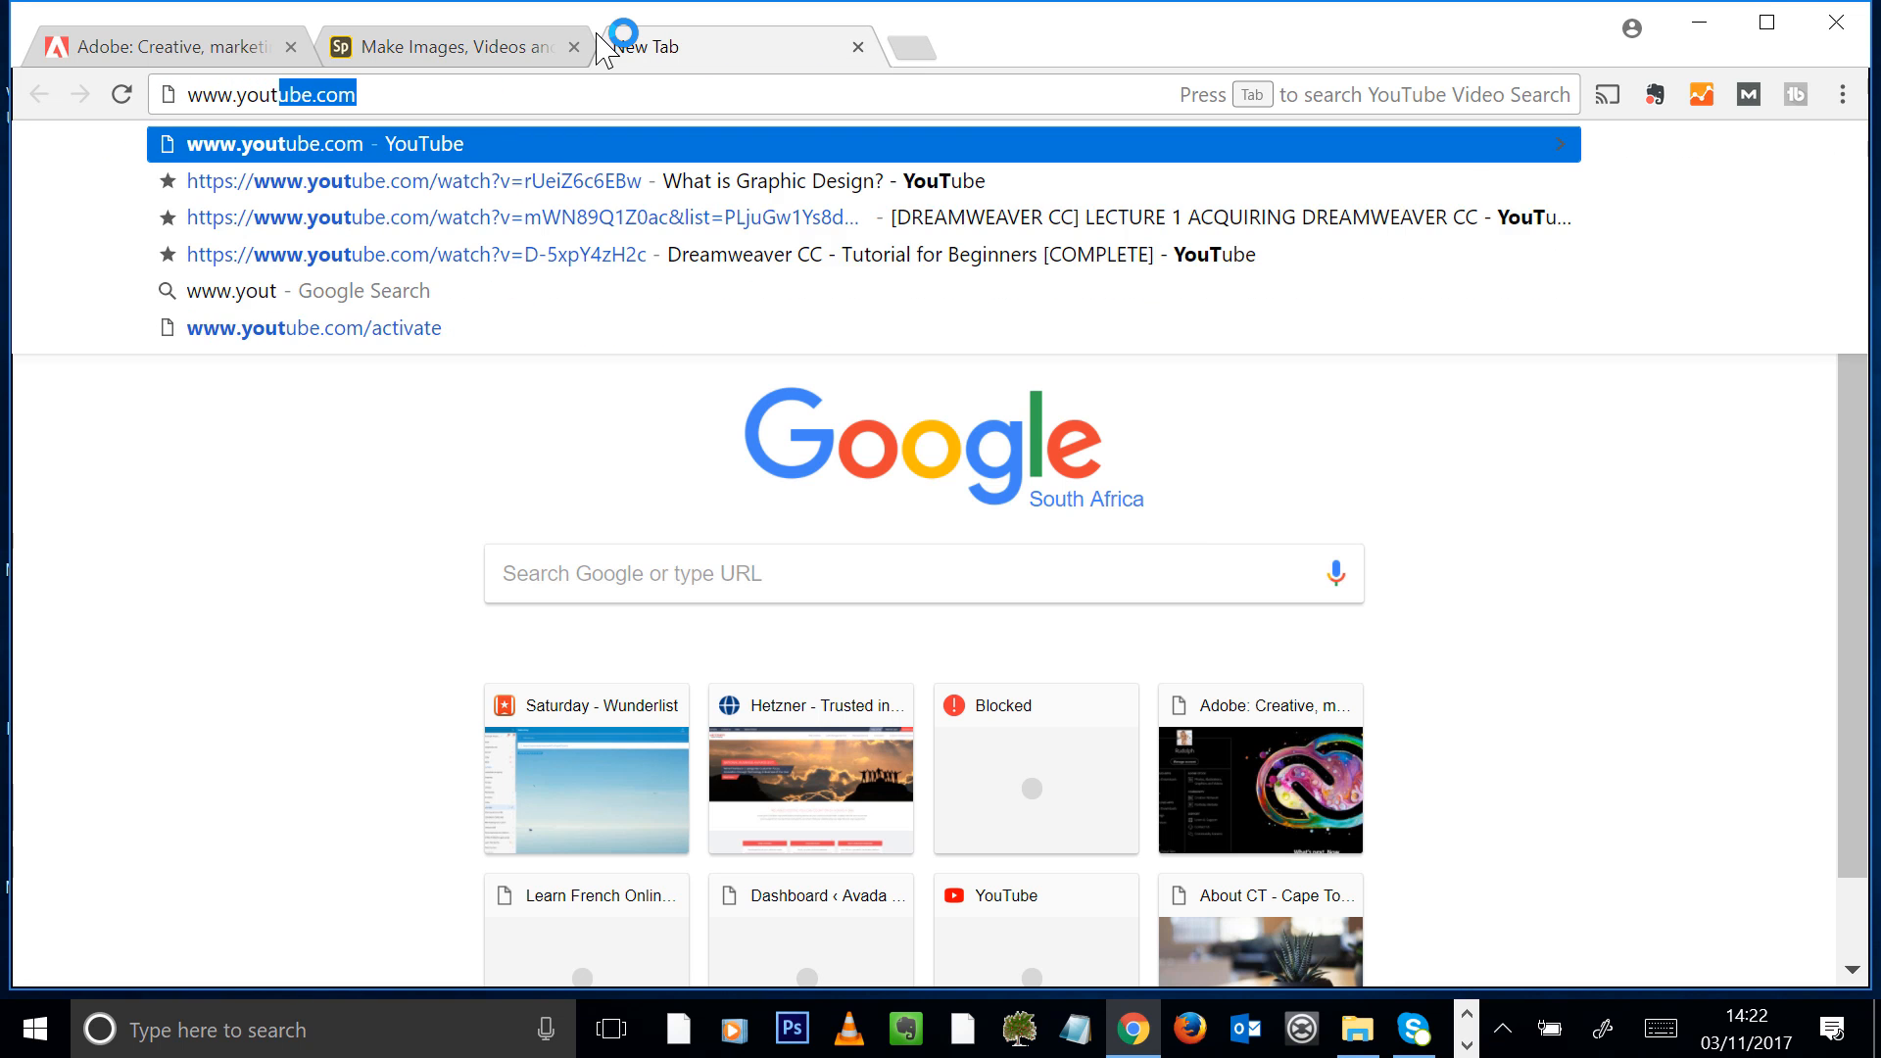
pyautogui.press('Return')
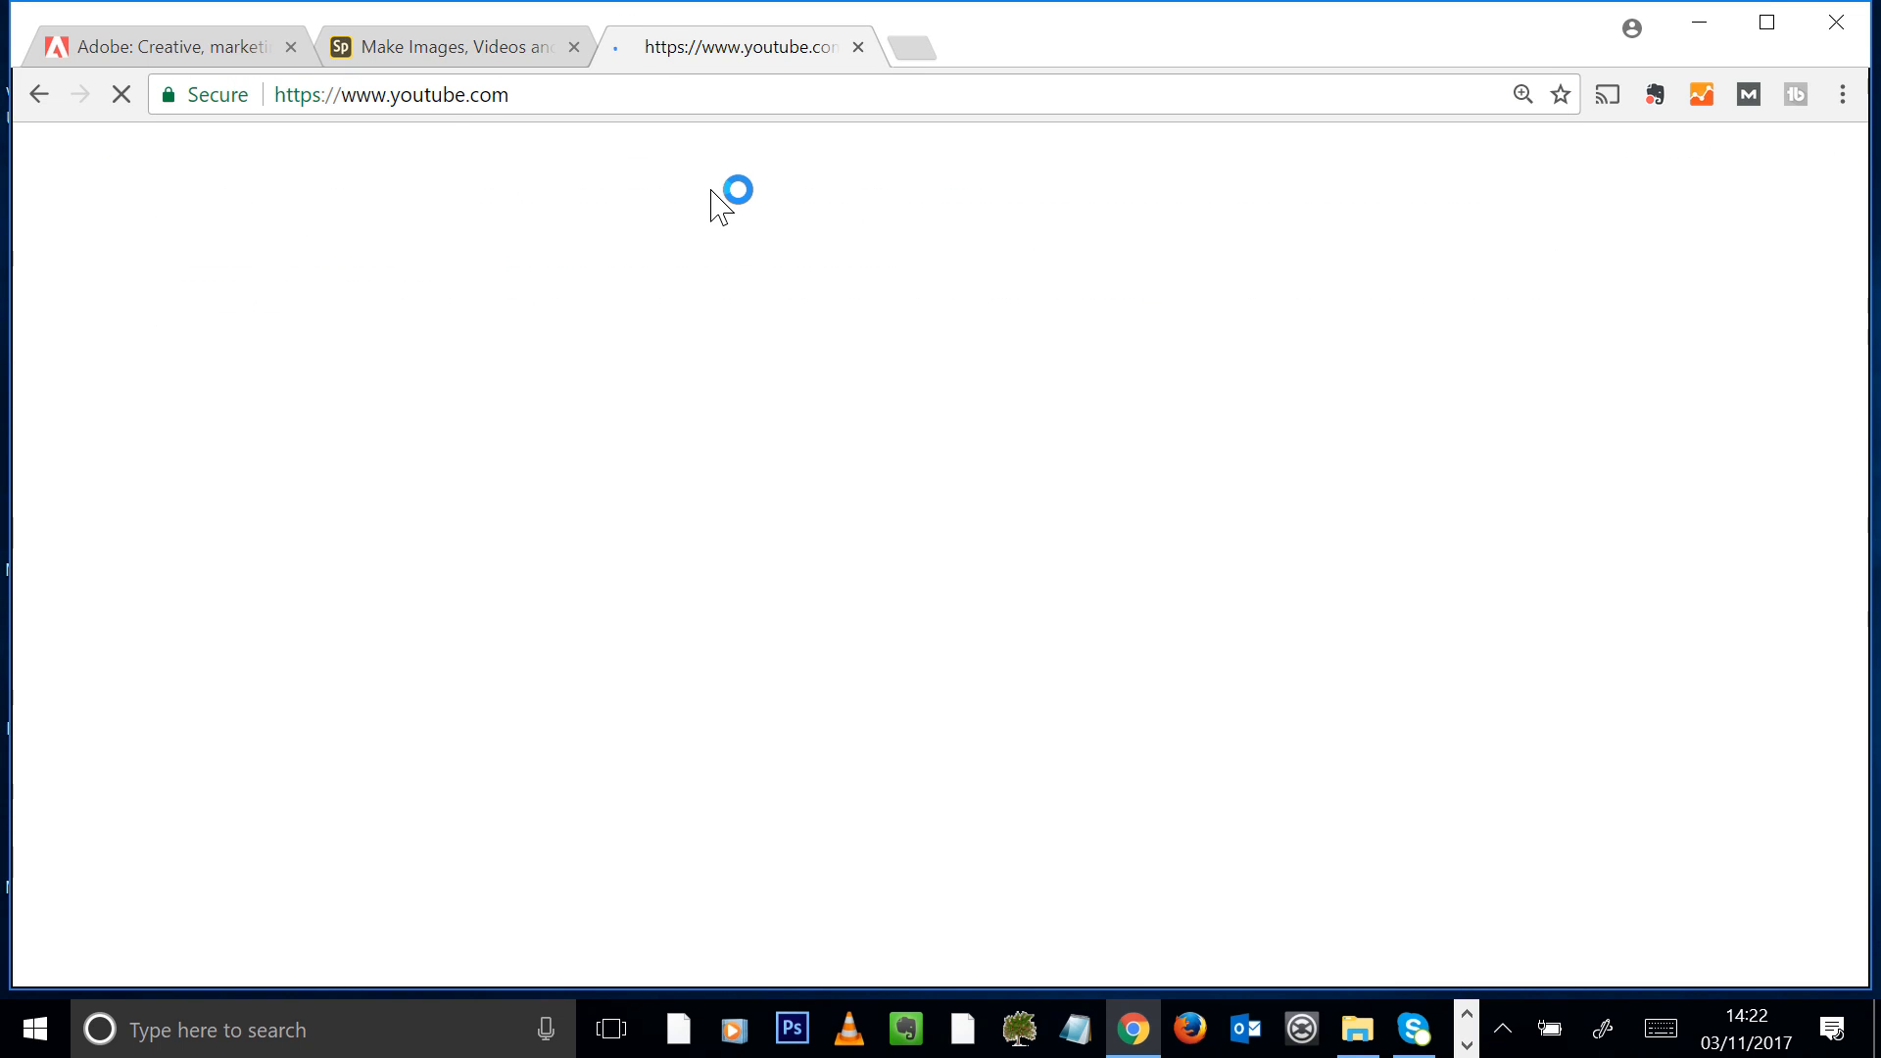
# Search YouTube for "cape town" and open the video "Cape Town Vacation Travel Guide | Expedia (4K)"
pyautogui.write('cape town')
pyautogui.press('Return')
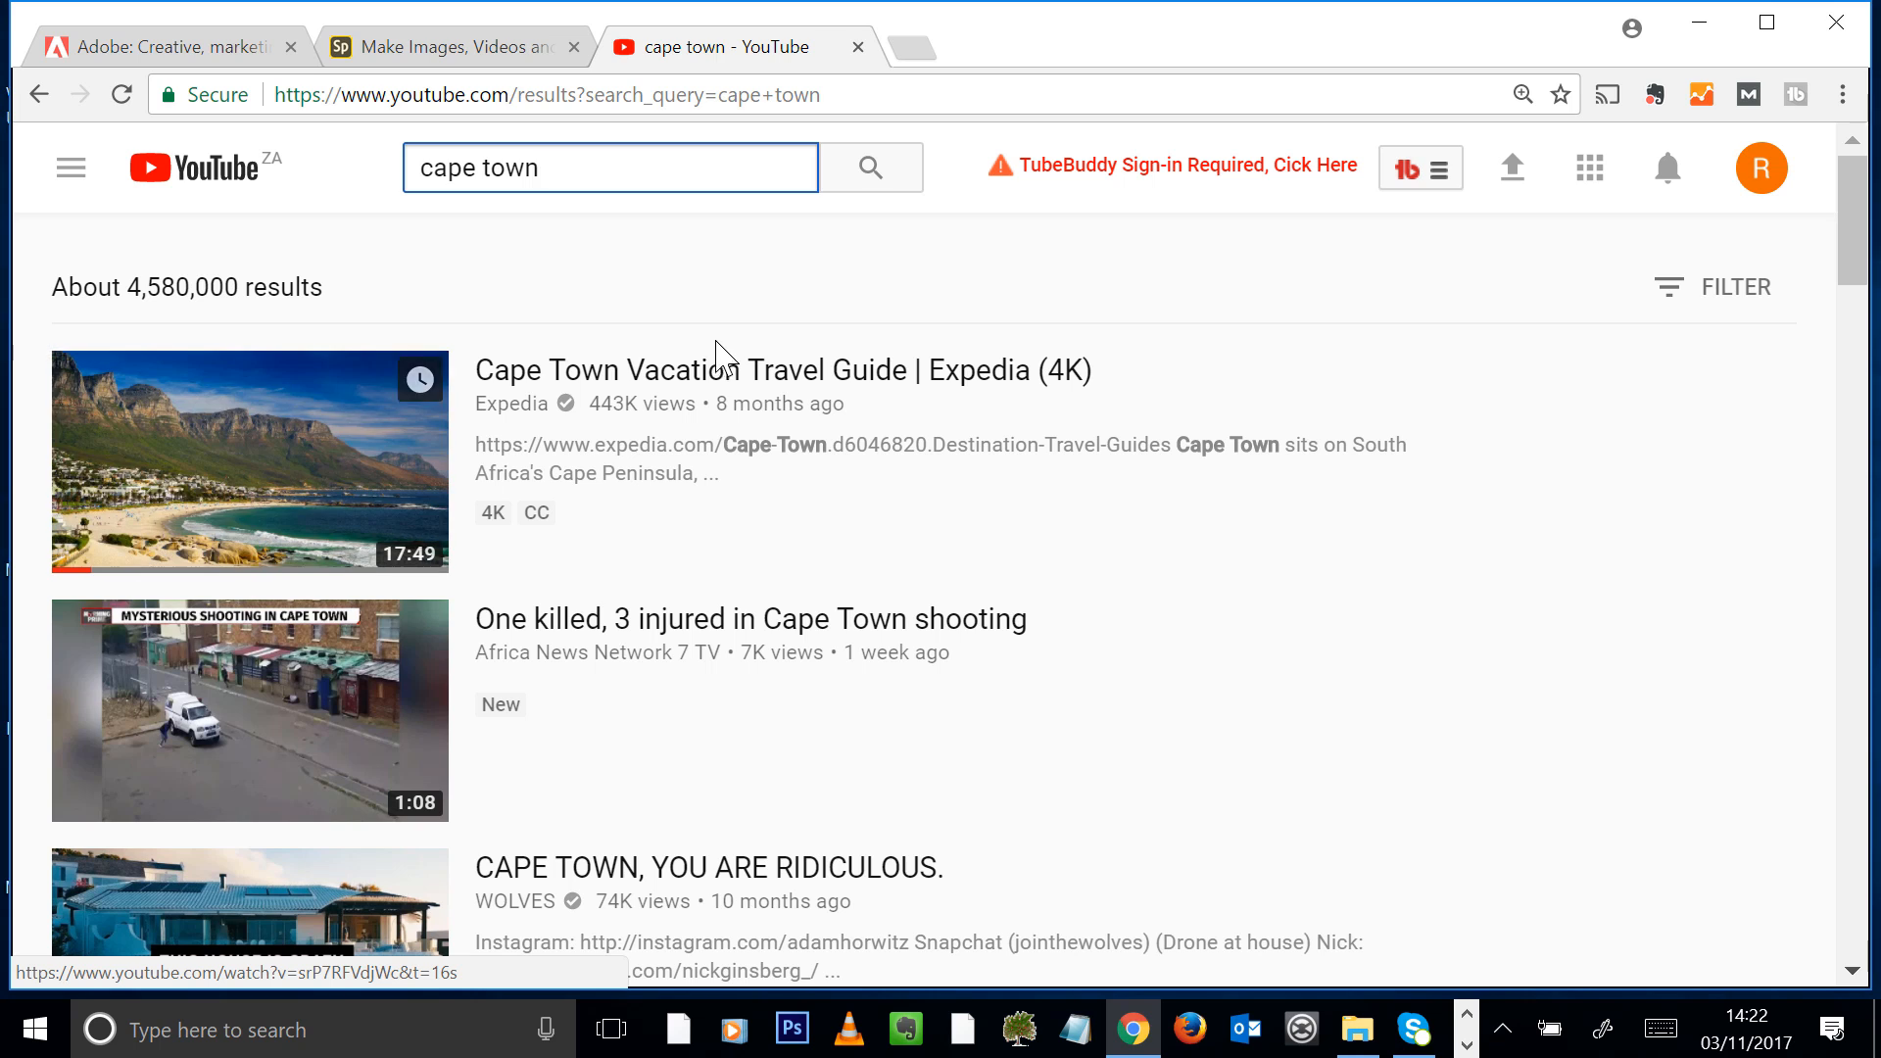
pyautogui.click(712, 372)
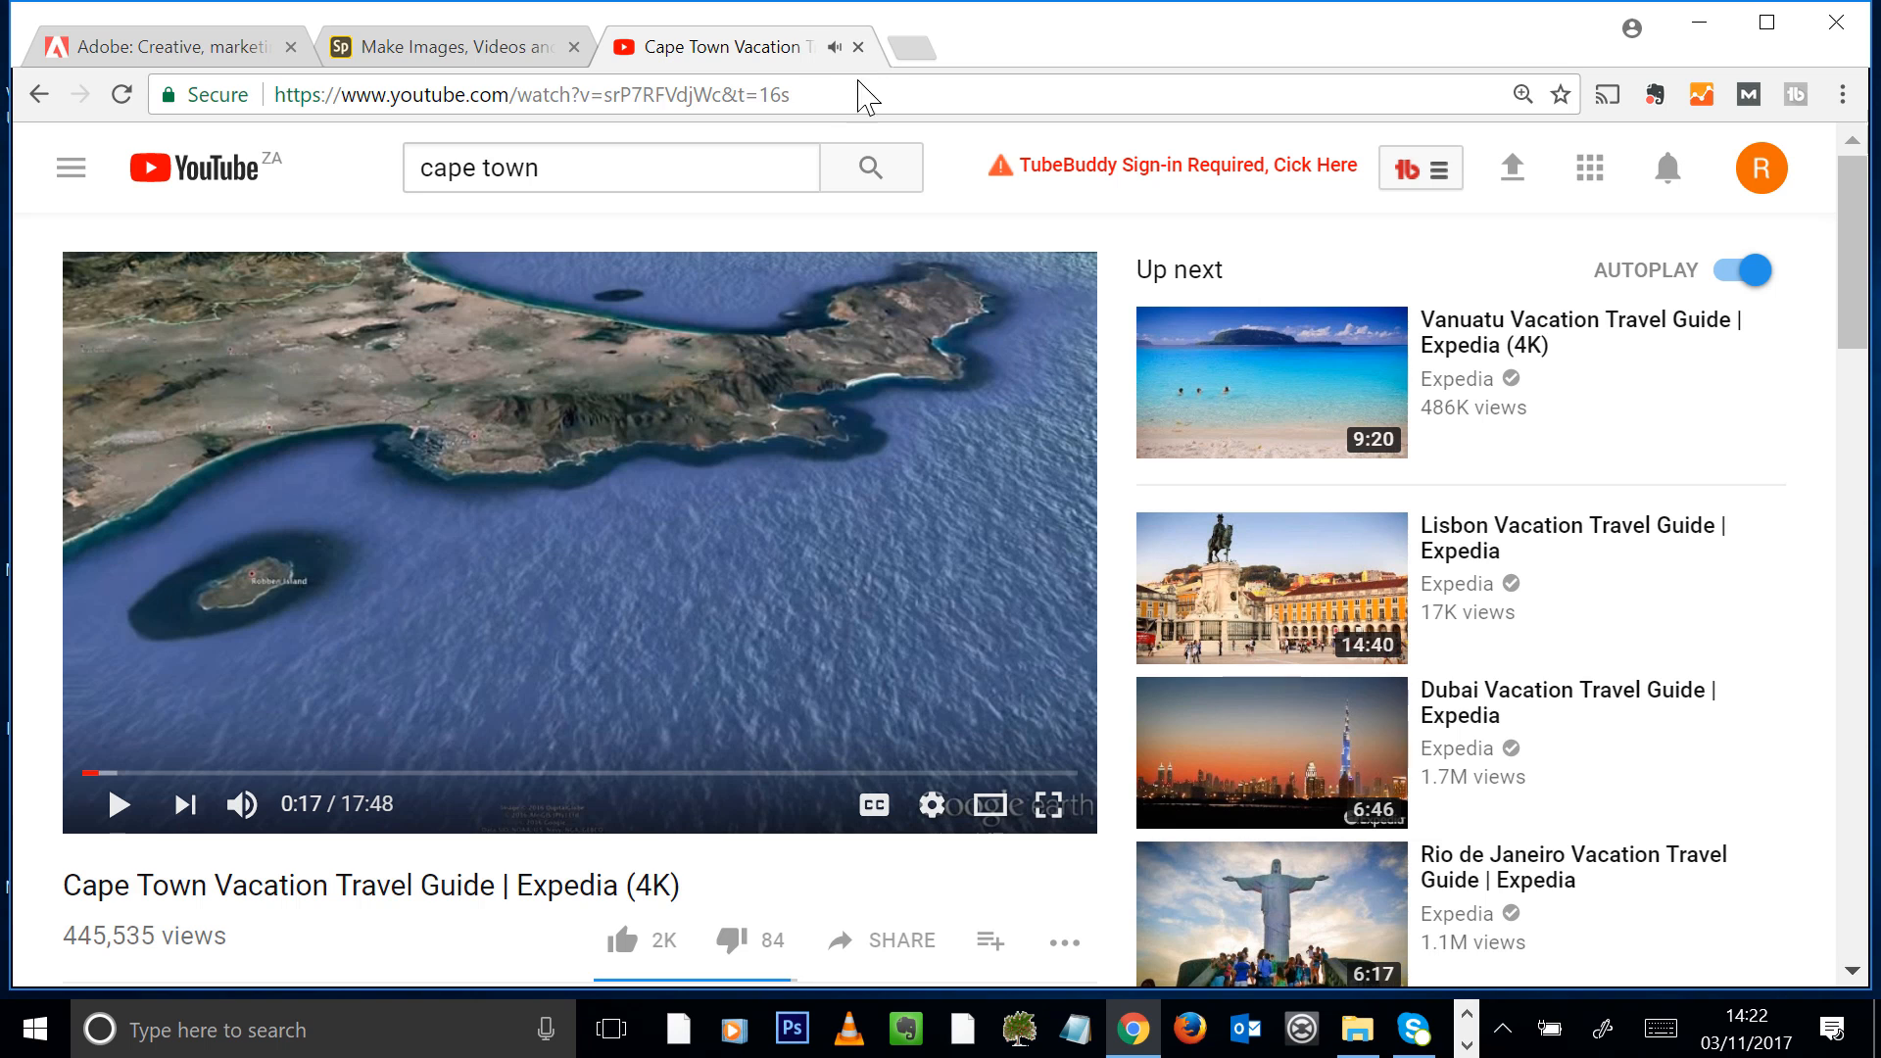
# Copy the YouTube video's web address, return to the Spark page and embed the link in the video block
pyautogui.click(839, 98)
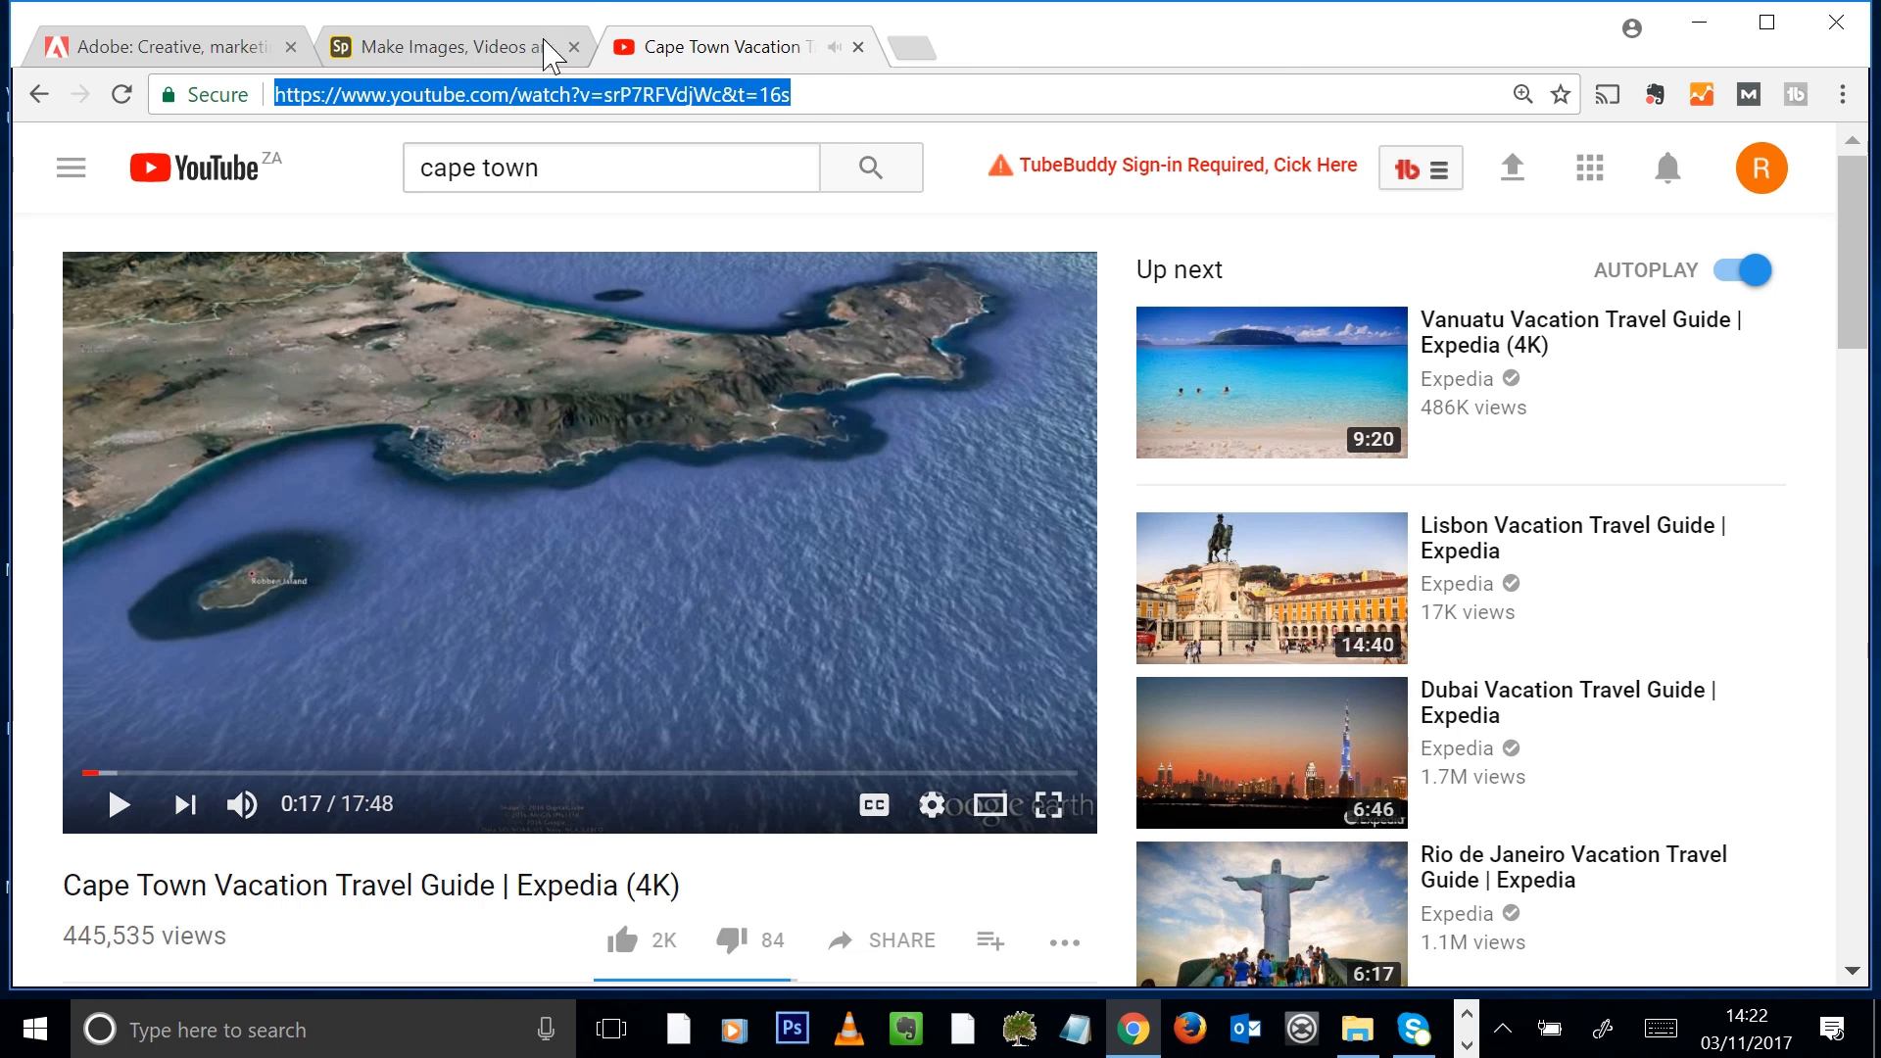
pyautogui.click(436, 49)
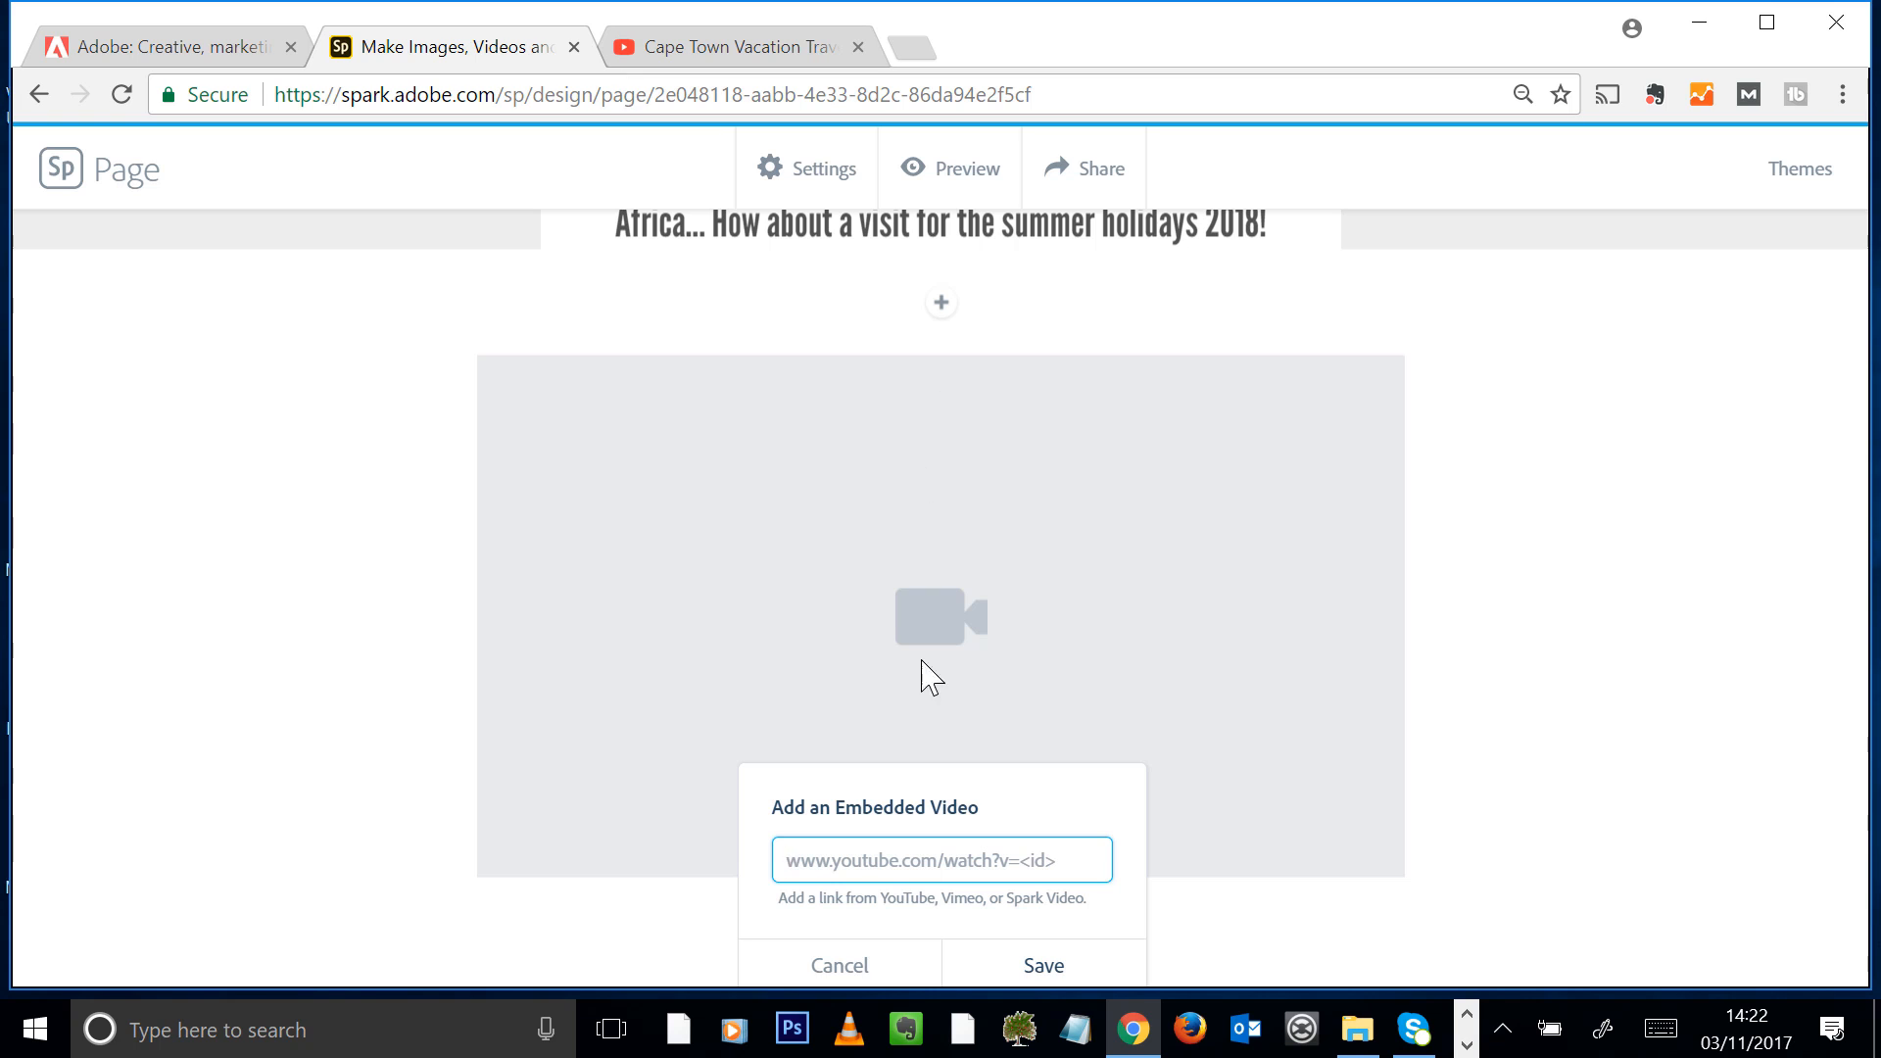
pyautogui.hotkey('ctrl', 'v')
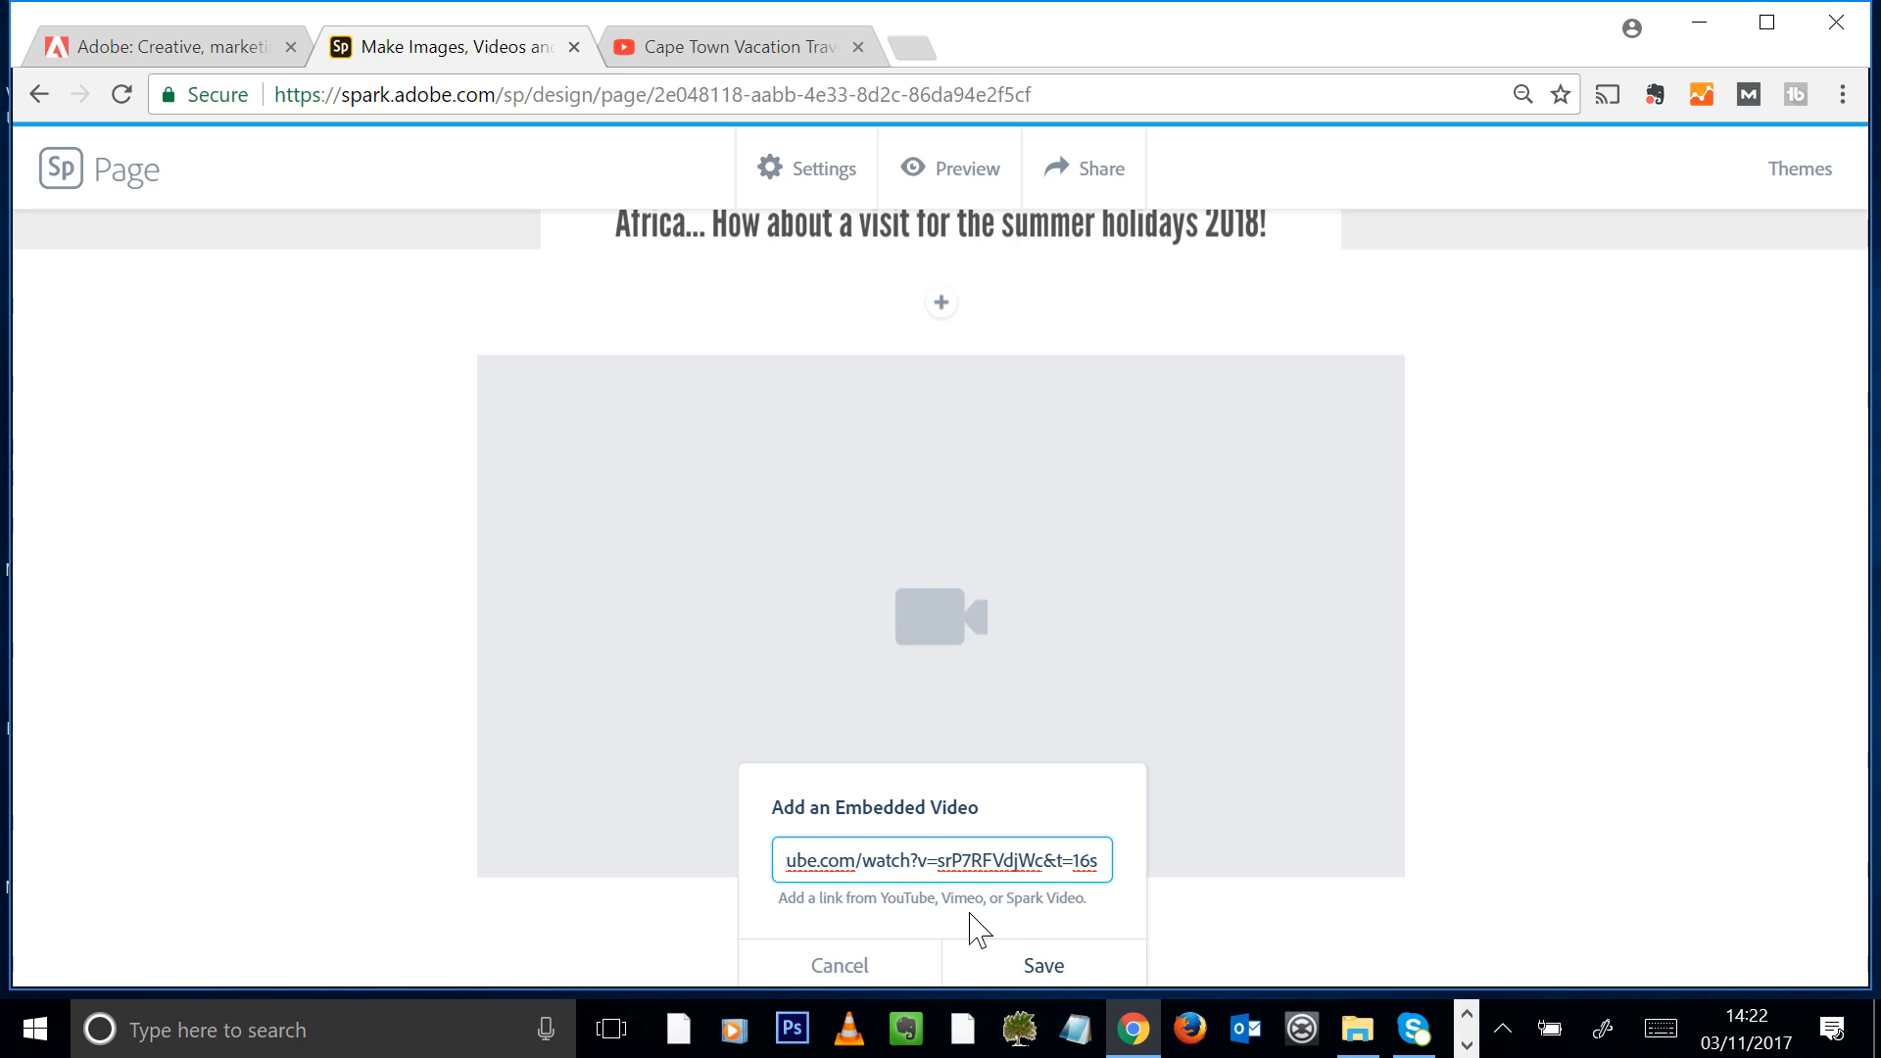
pyautogui.click(1042, 966)
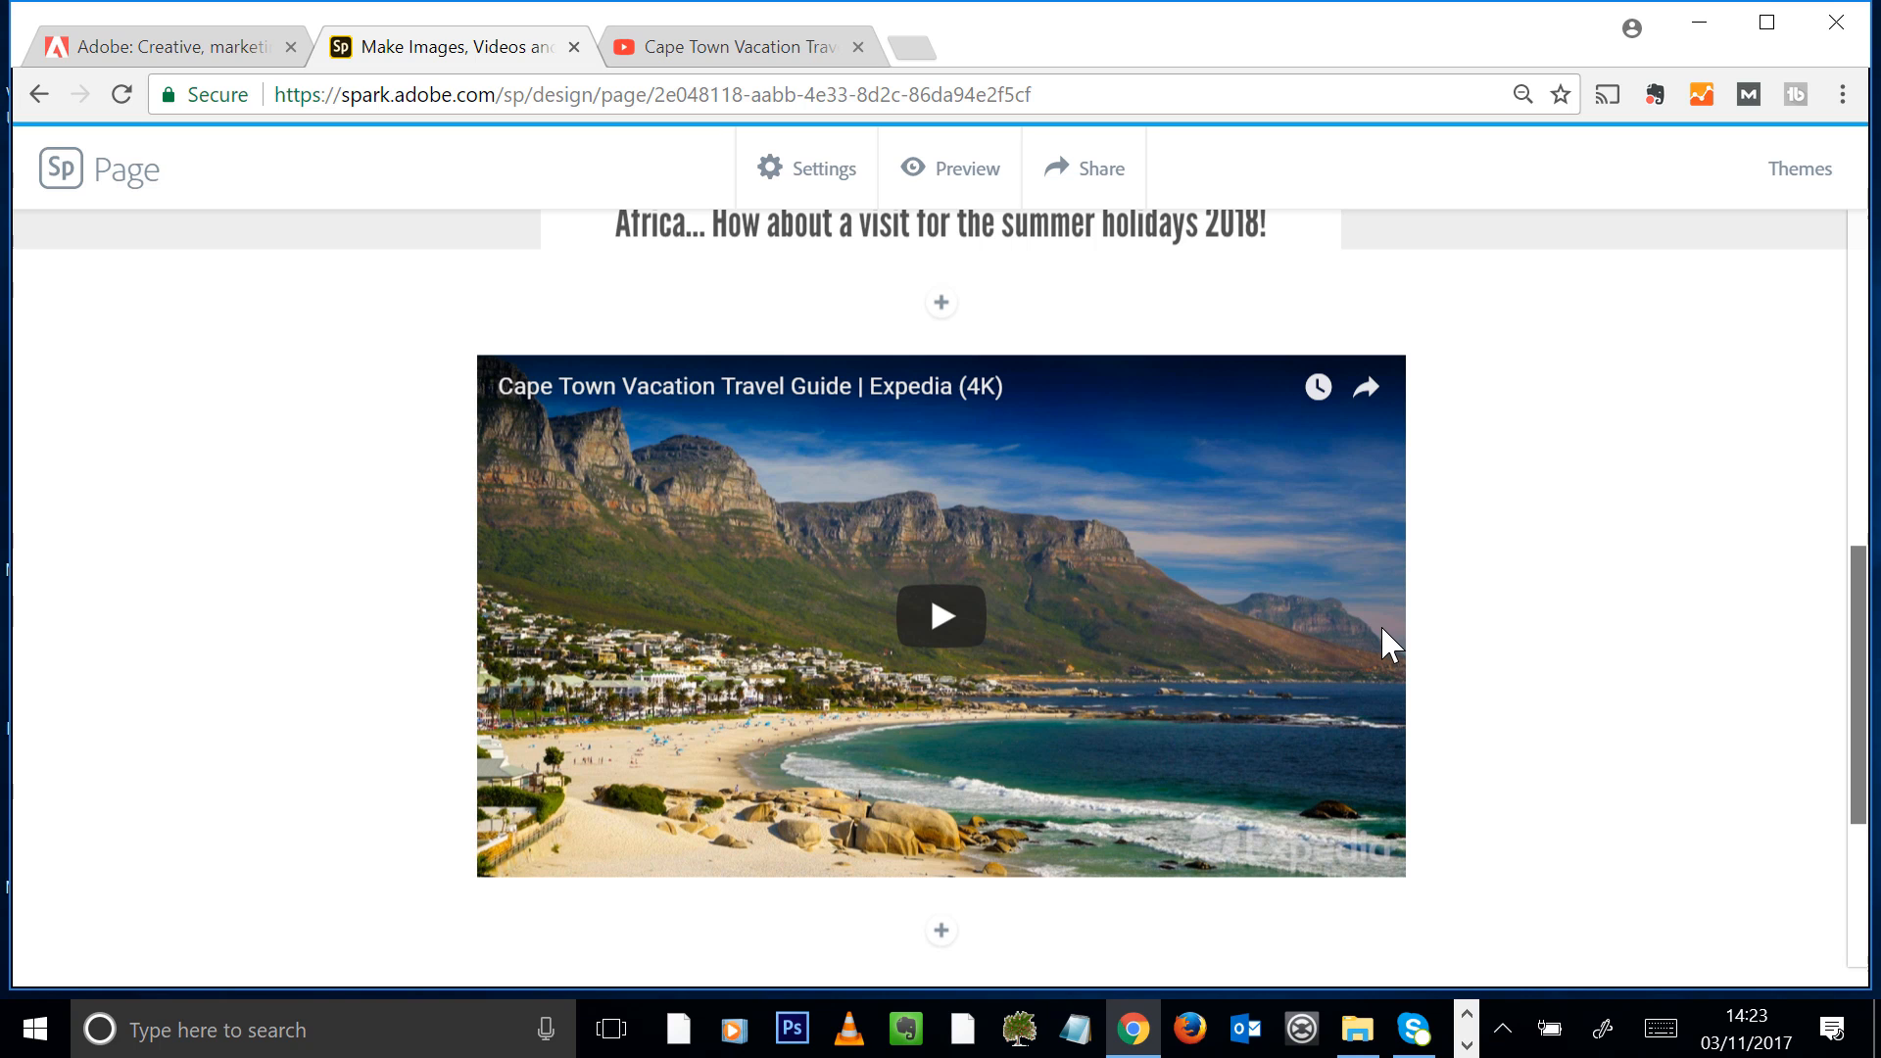
# Add a photo block below the embedded video and upload the image Cape_Town_Clifton_Beach2
pyautogui.scroll(-4, 1676, 607)
pyautogui.click(941, 565)
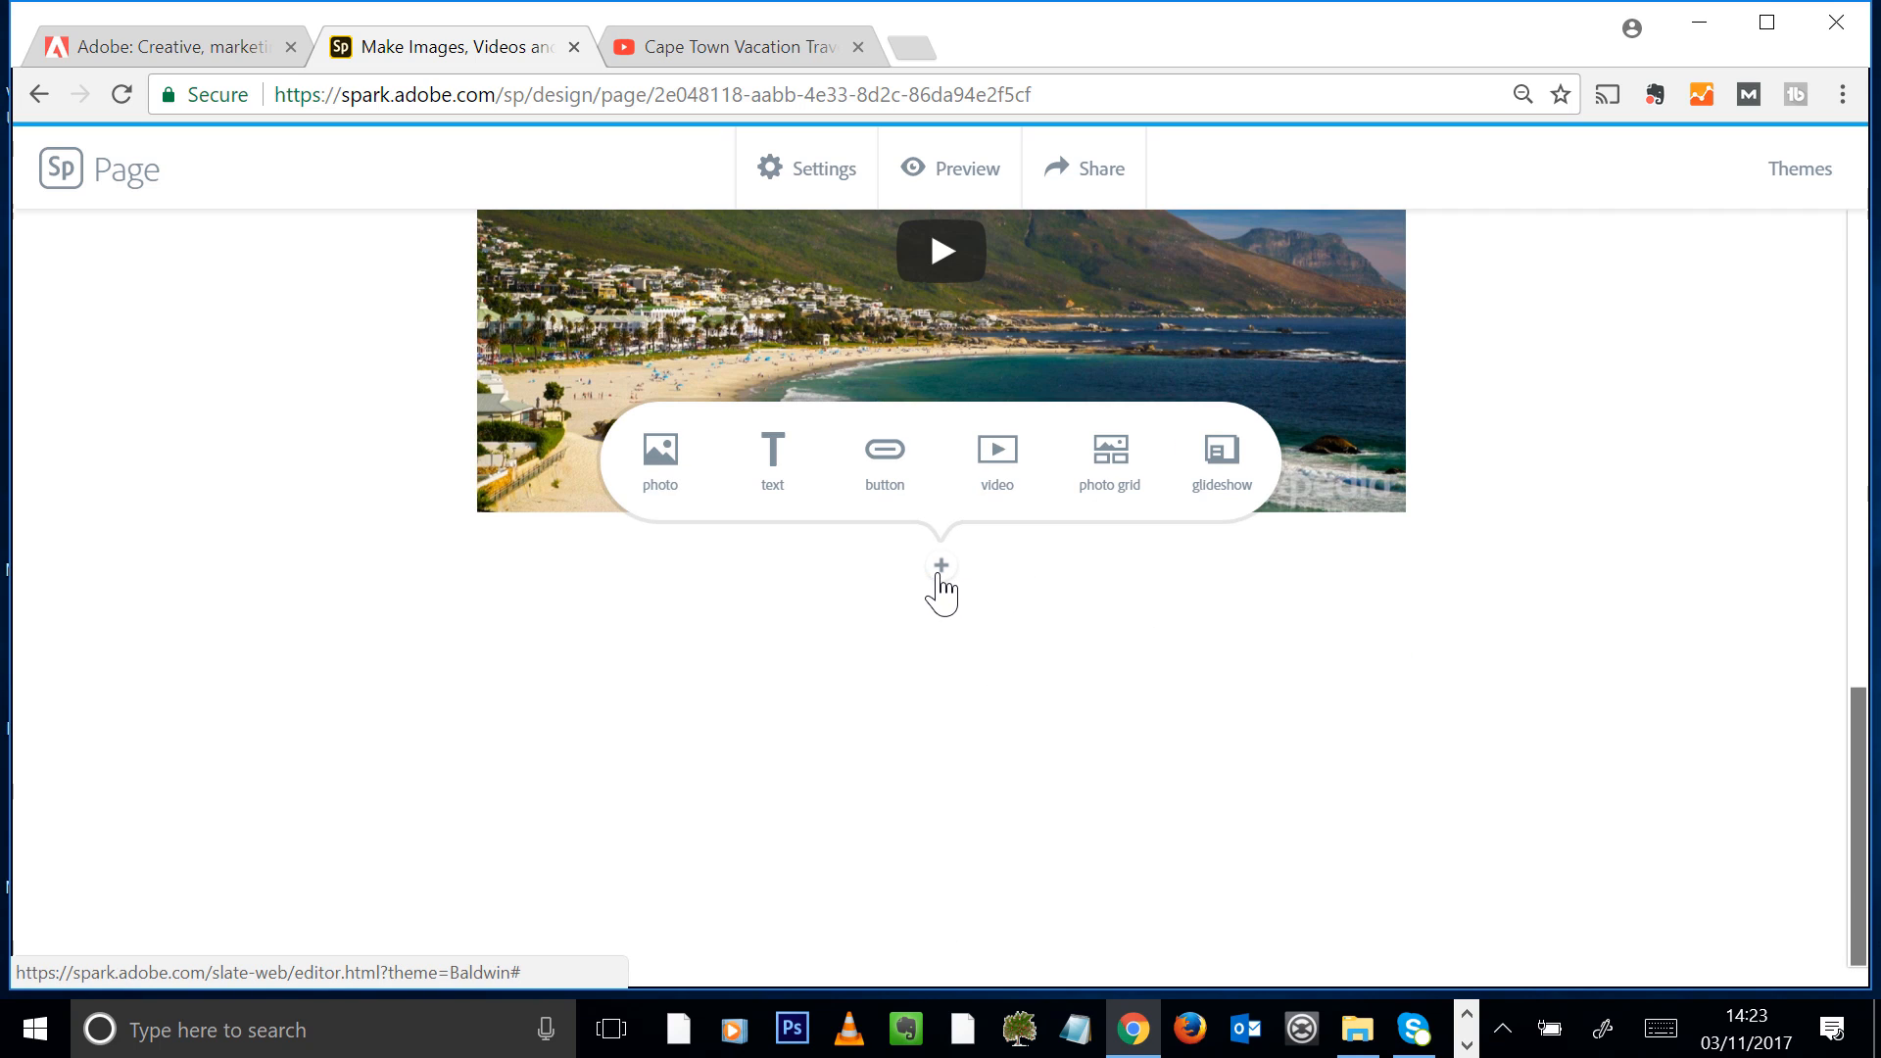
pyautogui.click(639, 463)
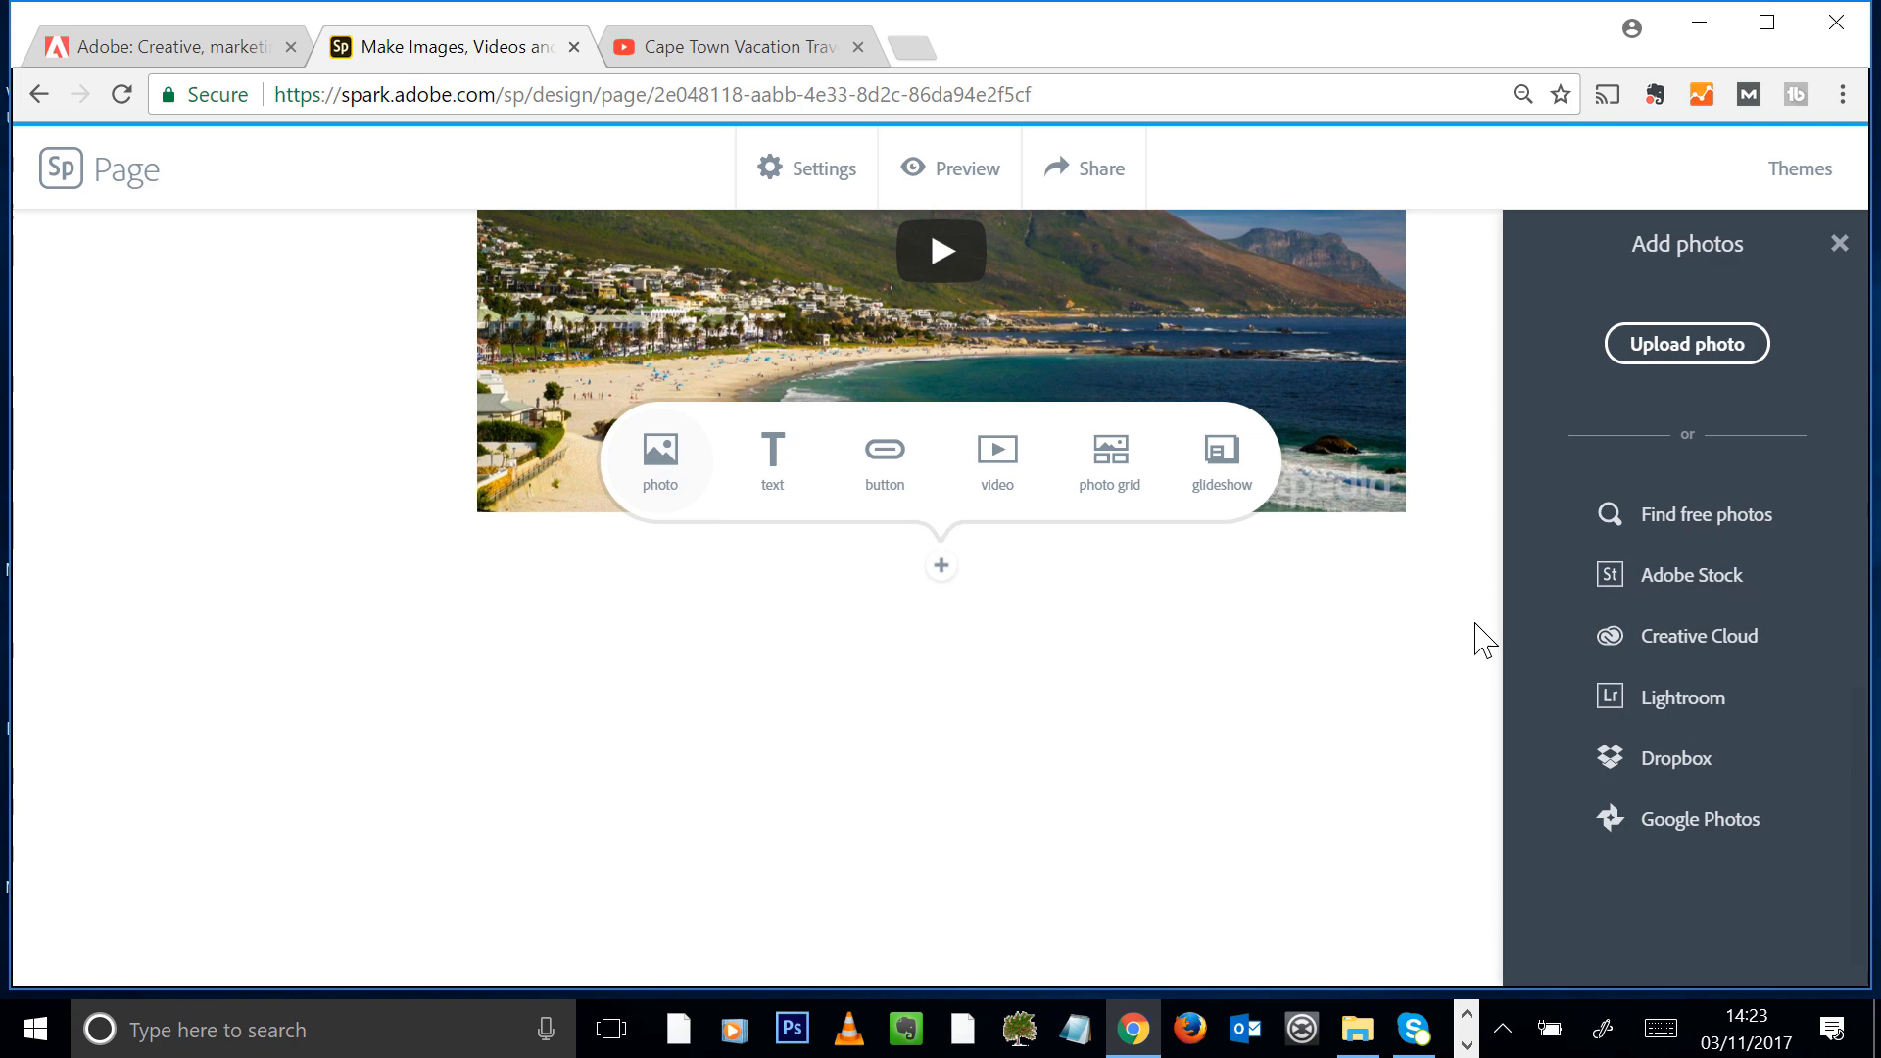
pyautogui.click(1722, 361)
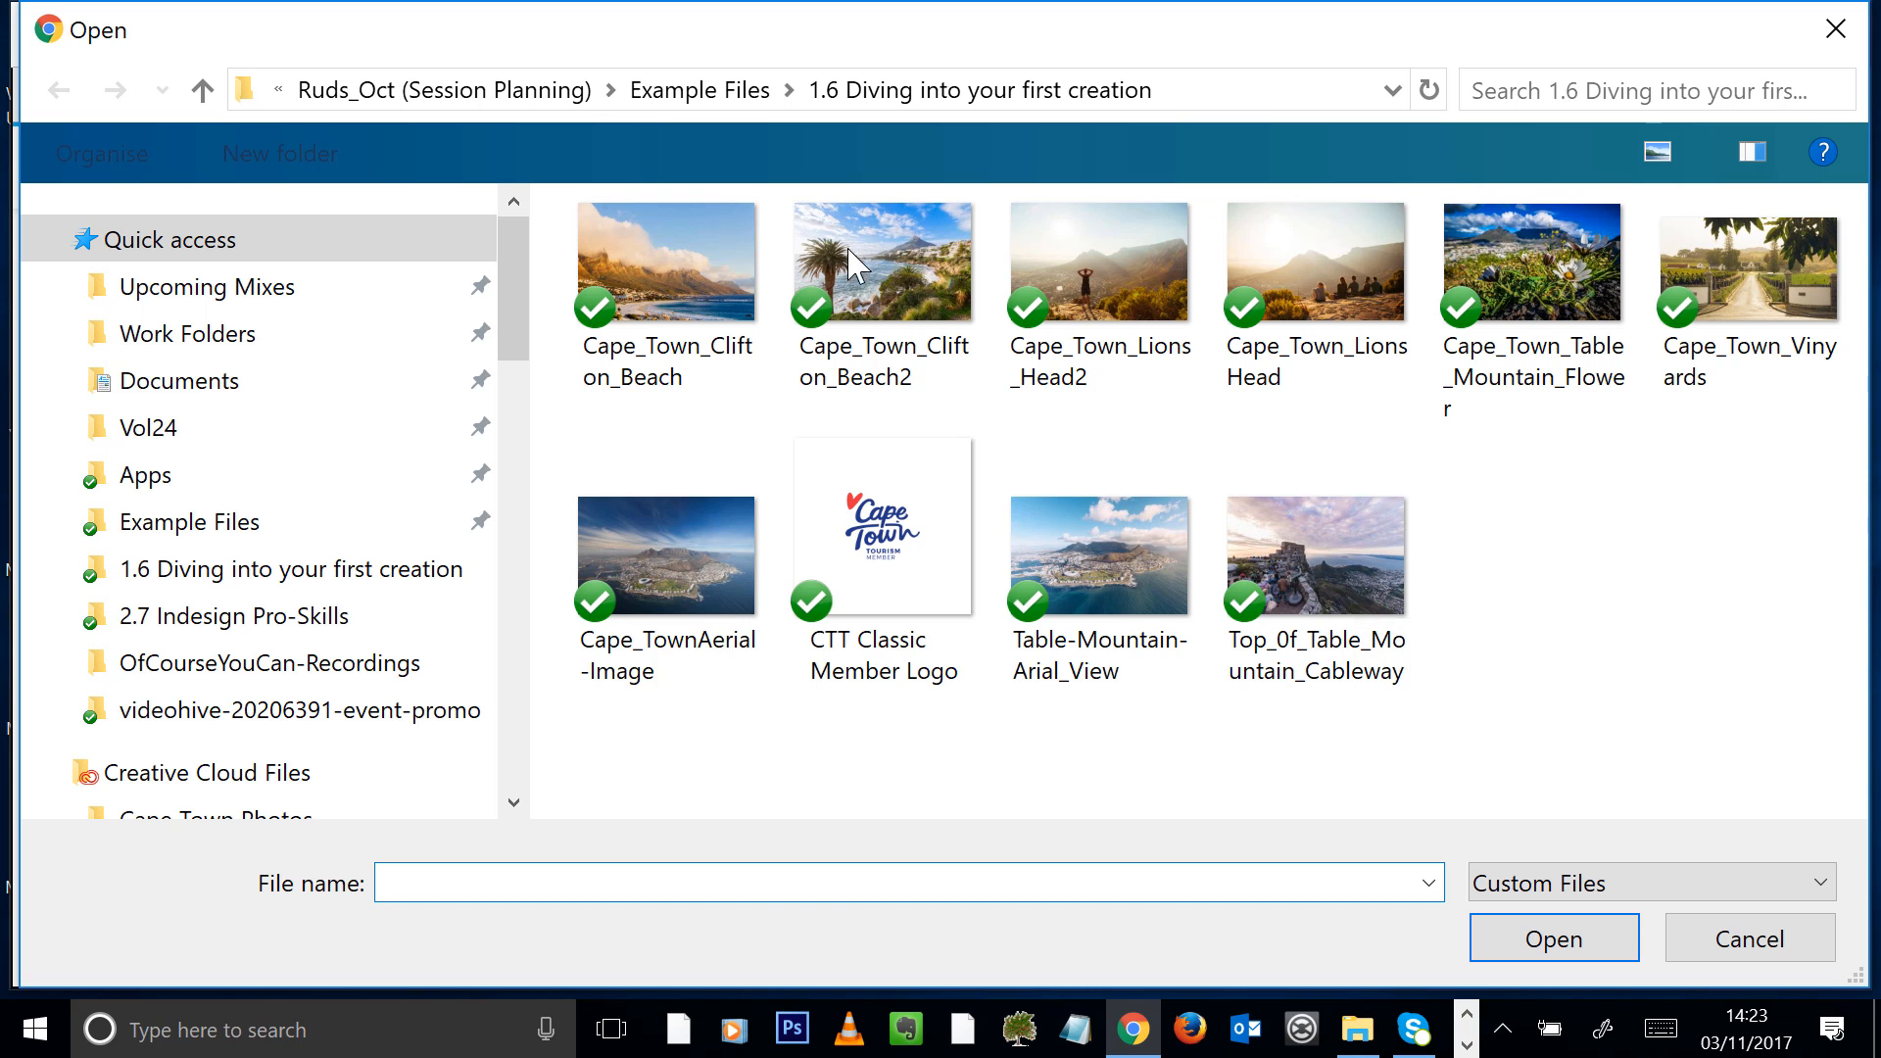
pyautogui.doubleClick(900, 247)
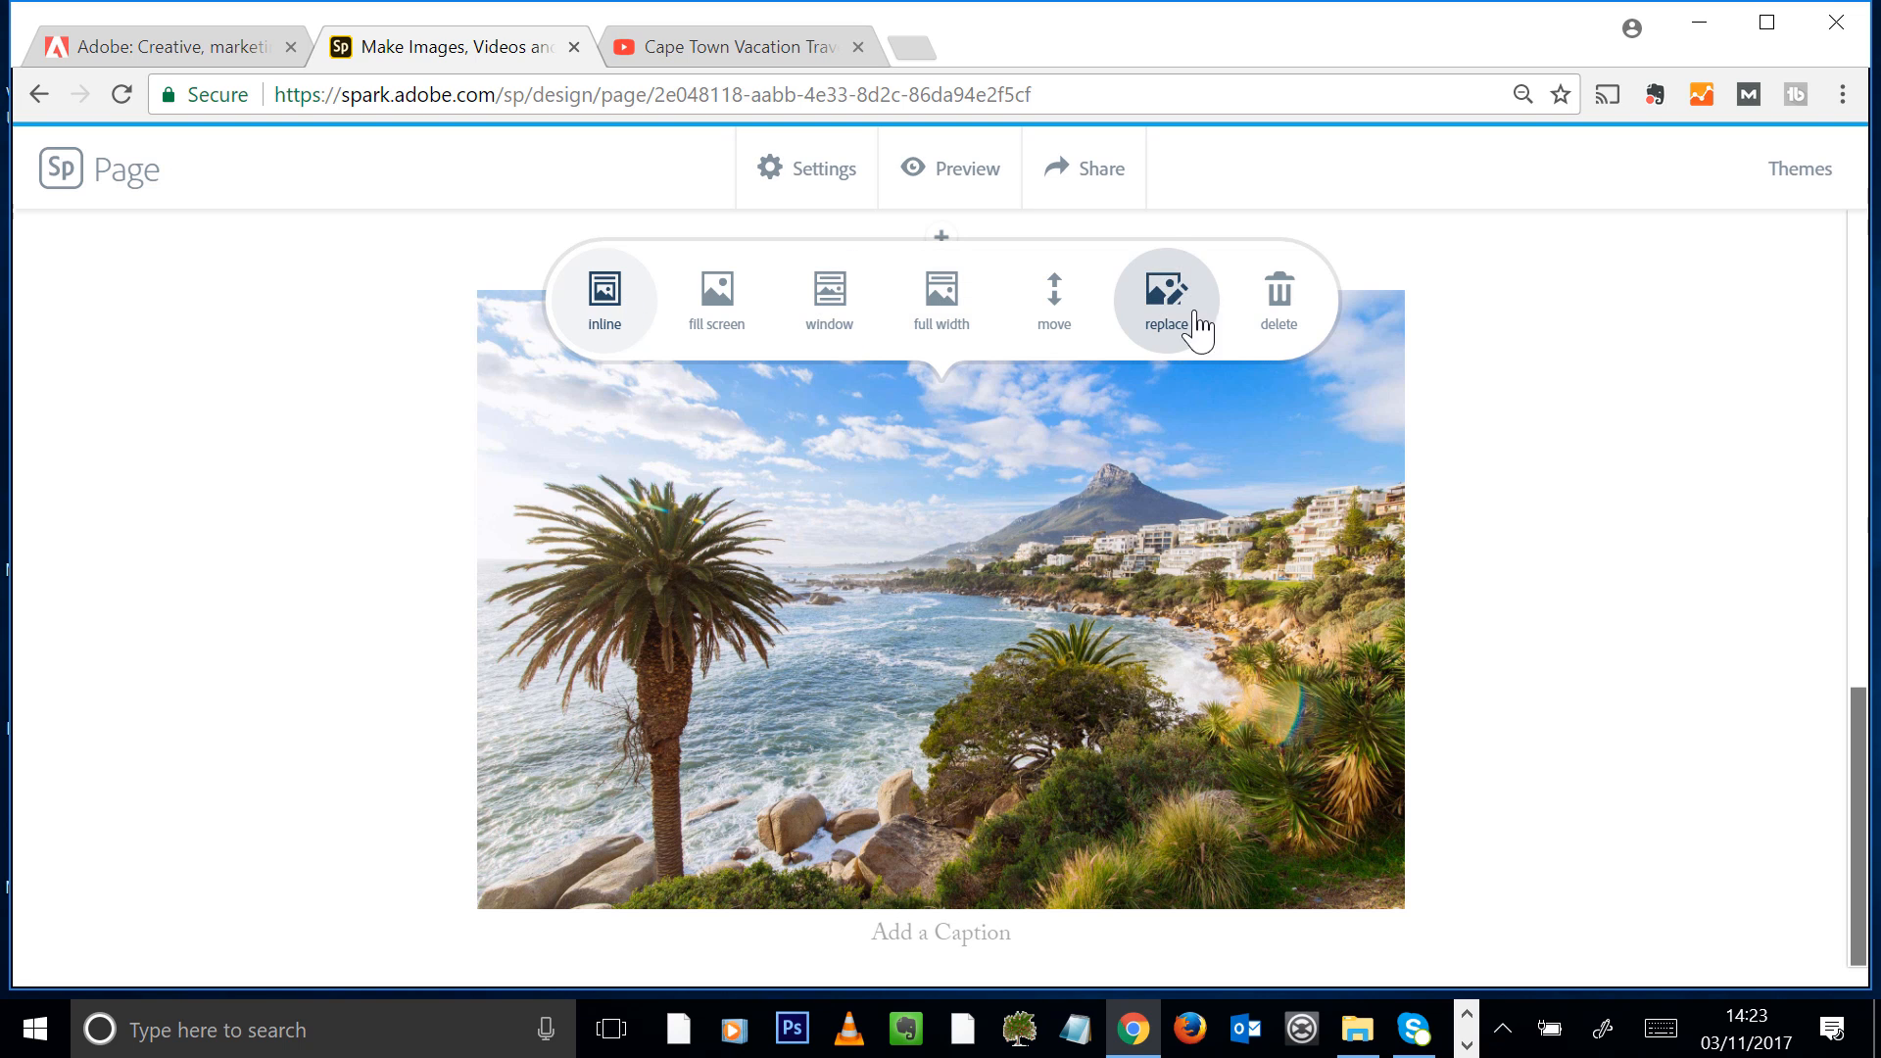
# Try the fill screen layout on the beach photo, set it to the window layout and check its scrolling effect
pyautogui.click(716, 323)
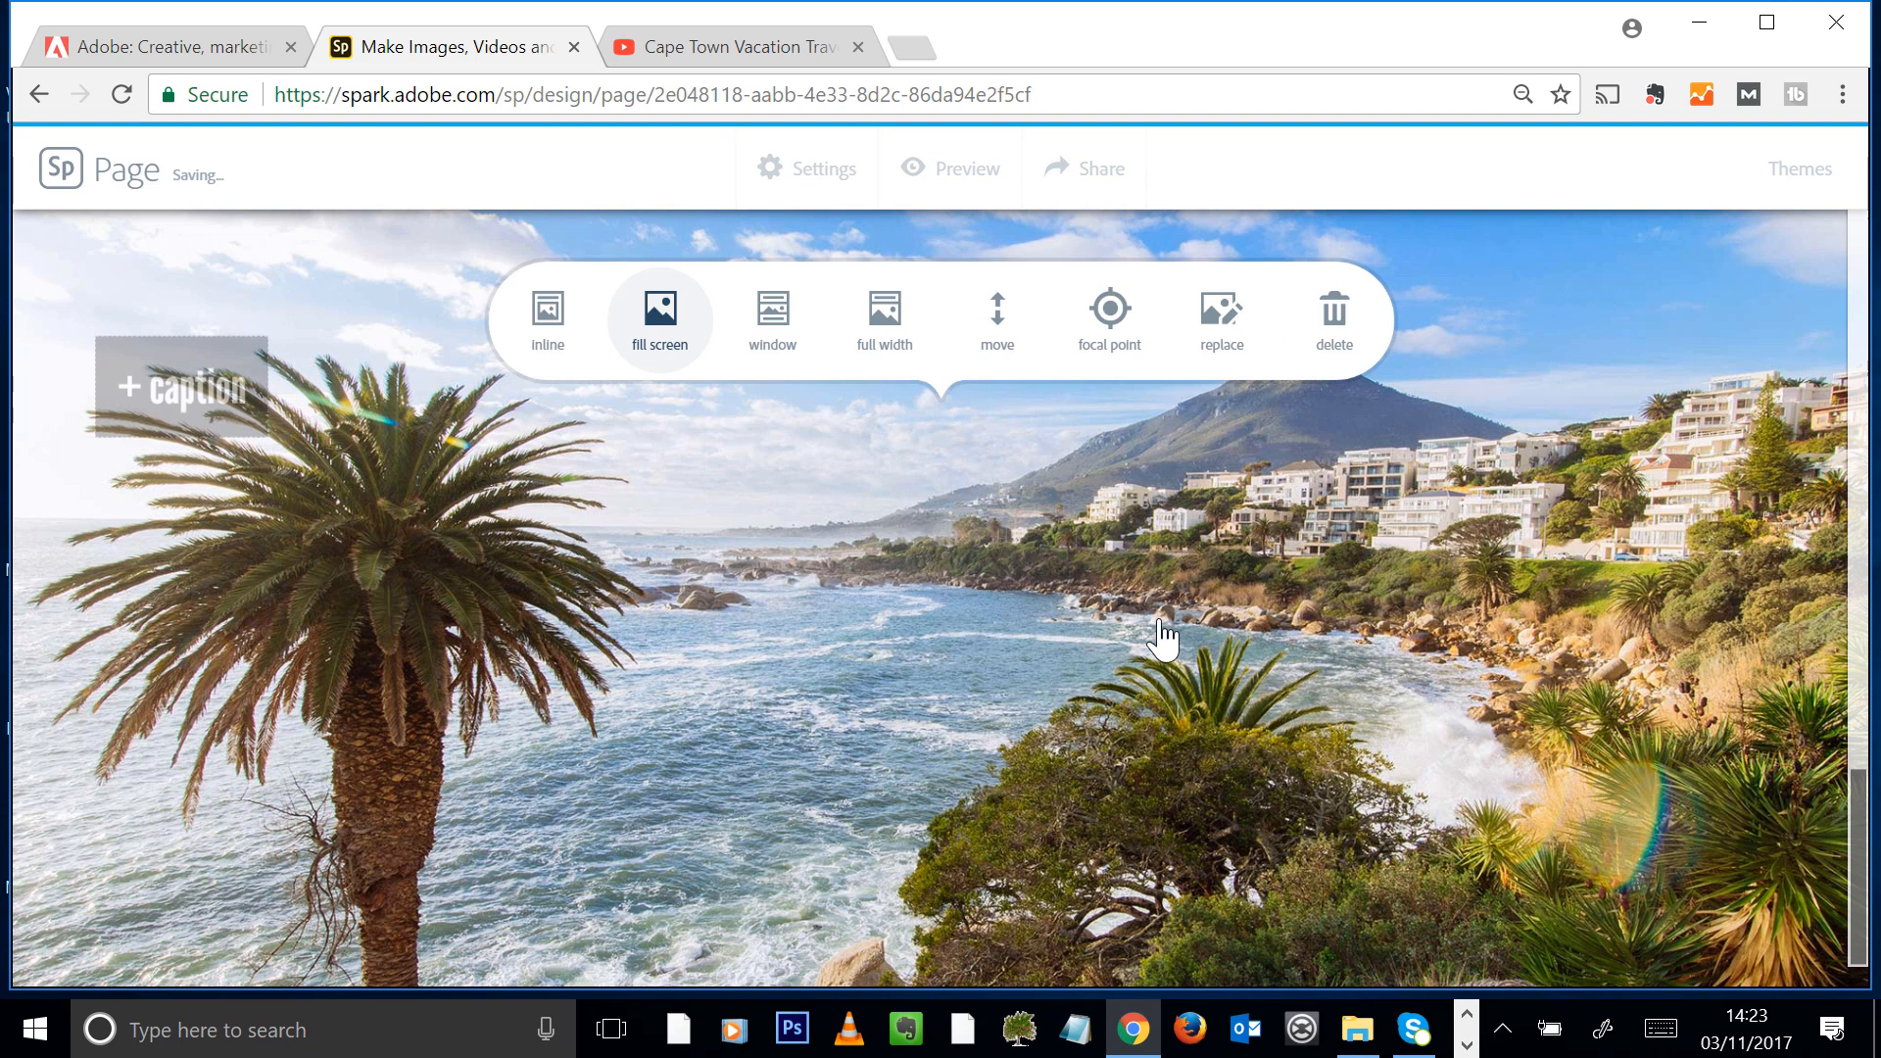
pyautogui.click(773, 316)
pyautogui.scroll(-4, 1156, 661)
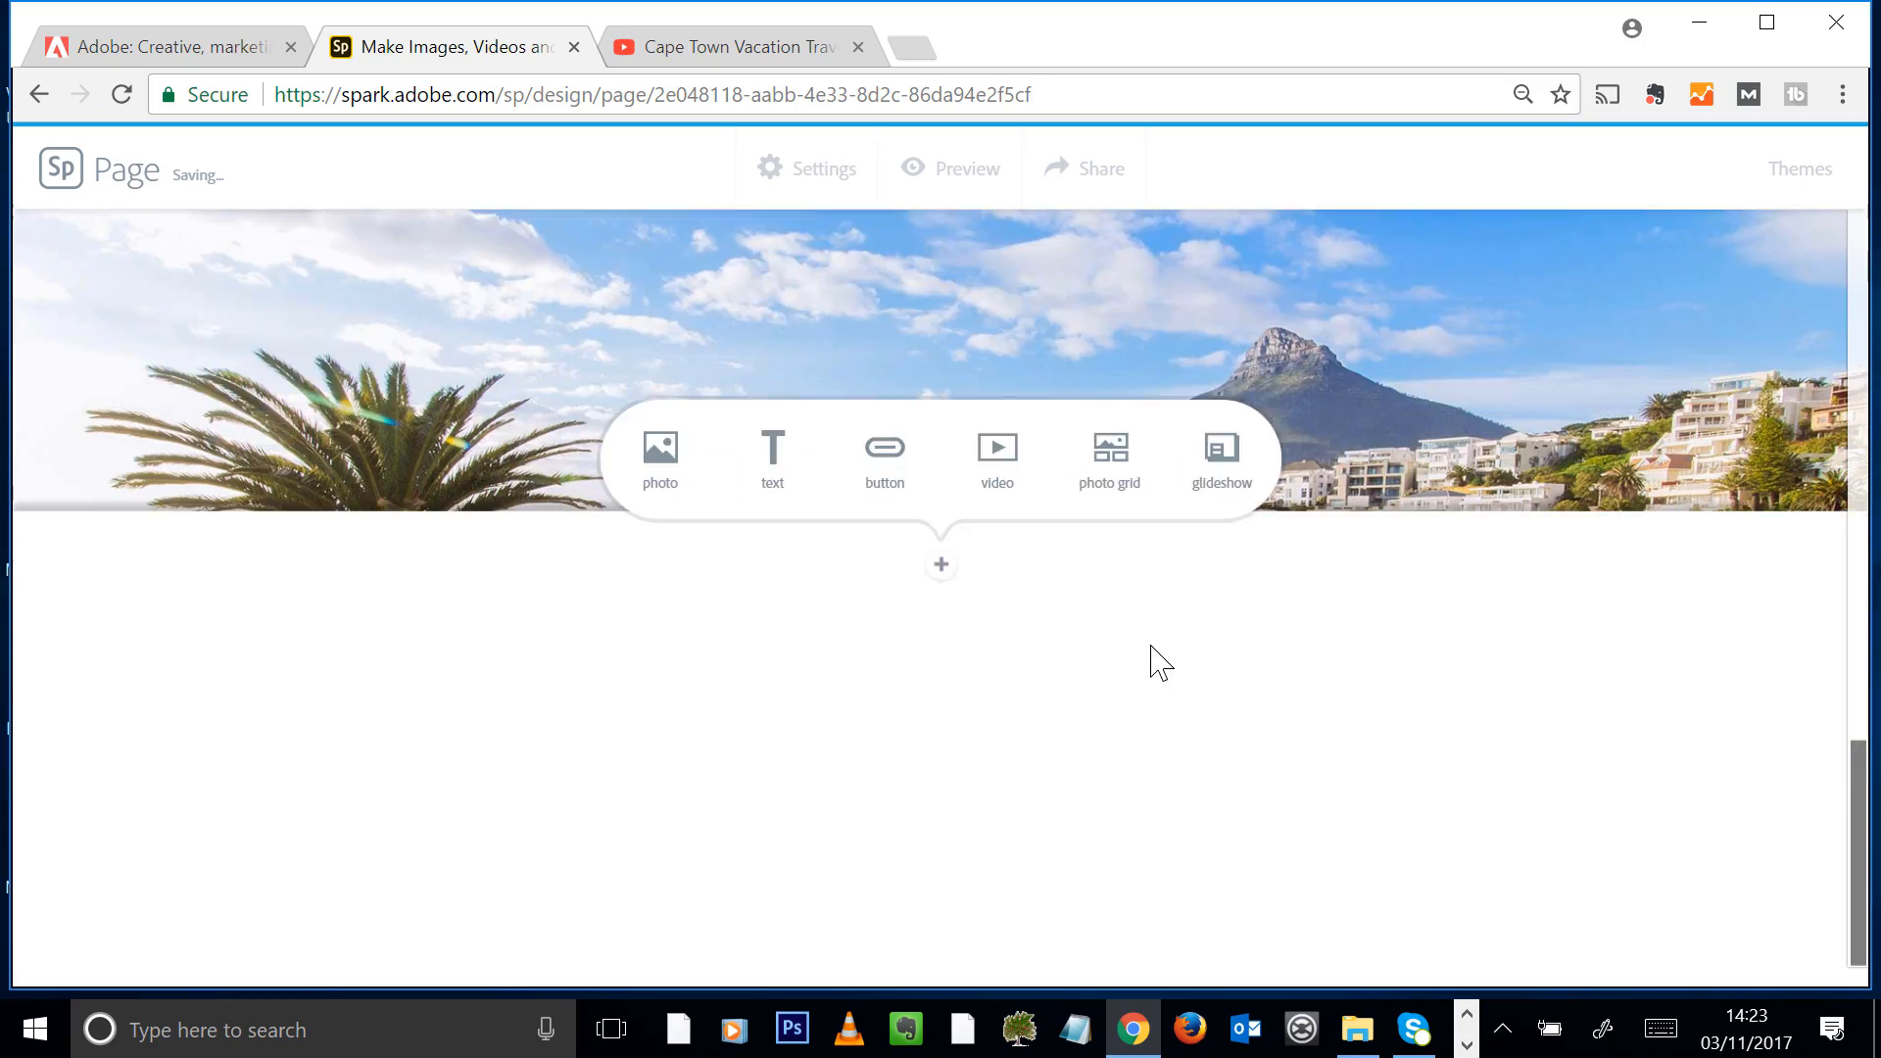
pyautogui.scroll(5, 1180, 651)
pyautogui.scroll(-5, 1188, 663)
pyautogui.scroll(5, 1192, 667)
pyautogui.scroll(-5, 1205, 666)
pyautogui.scroll(8, 1218, 672)
pyautogui.scroll(-8, 1218, 673)
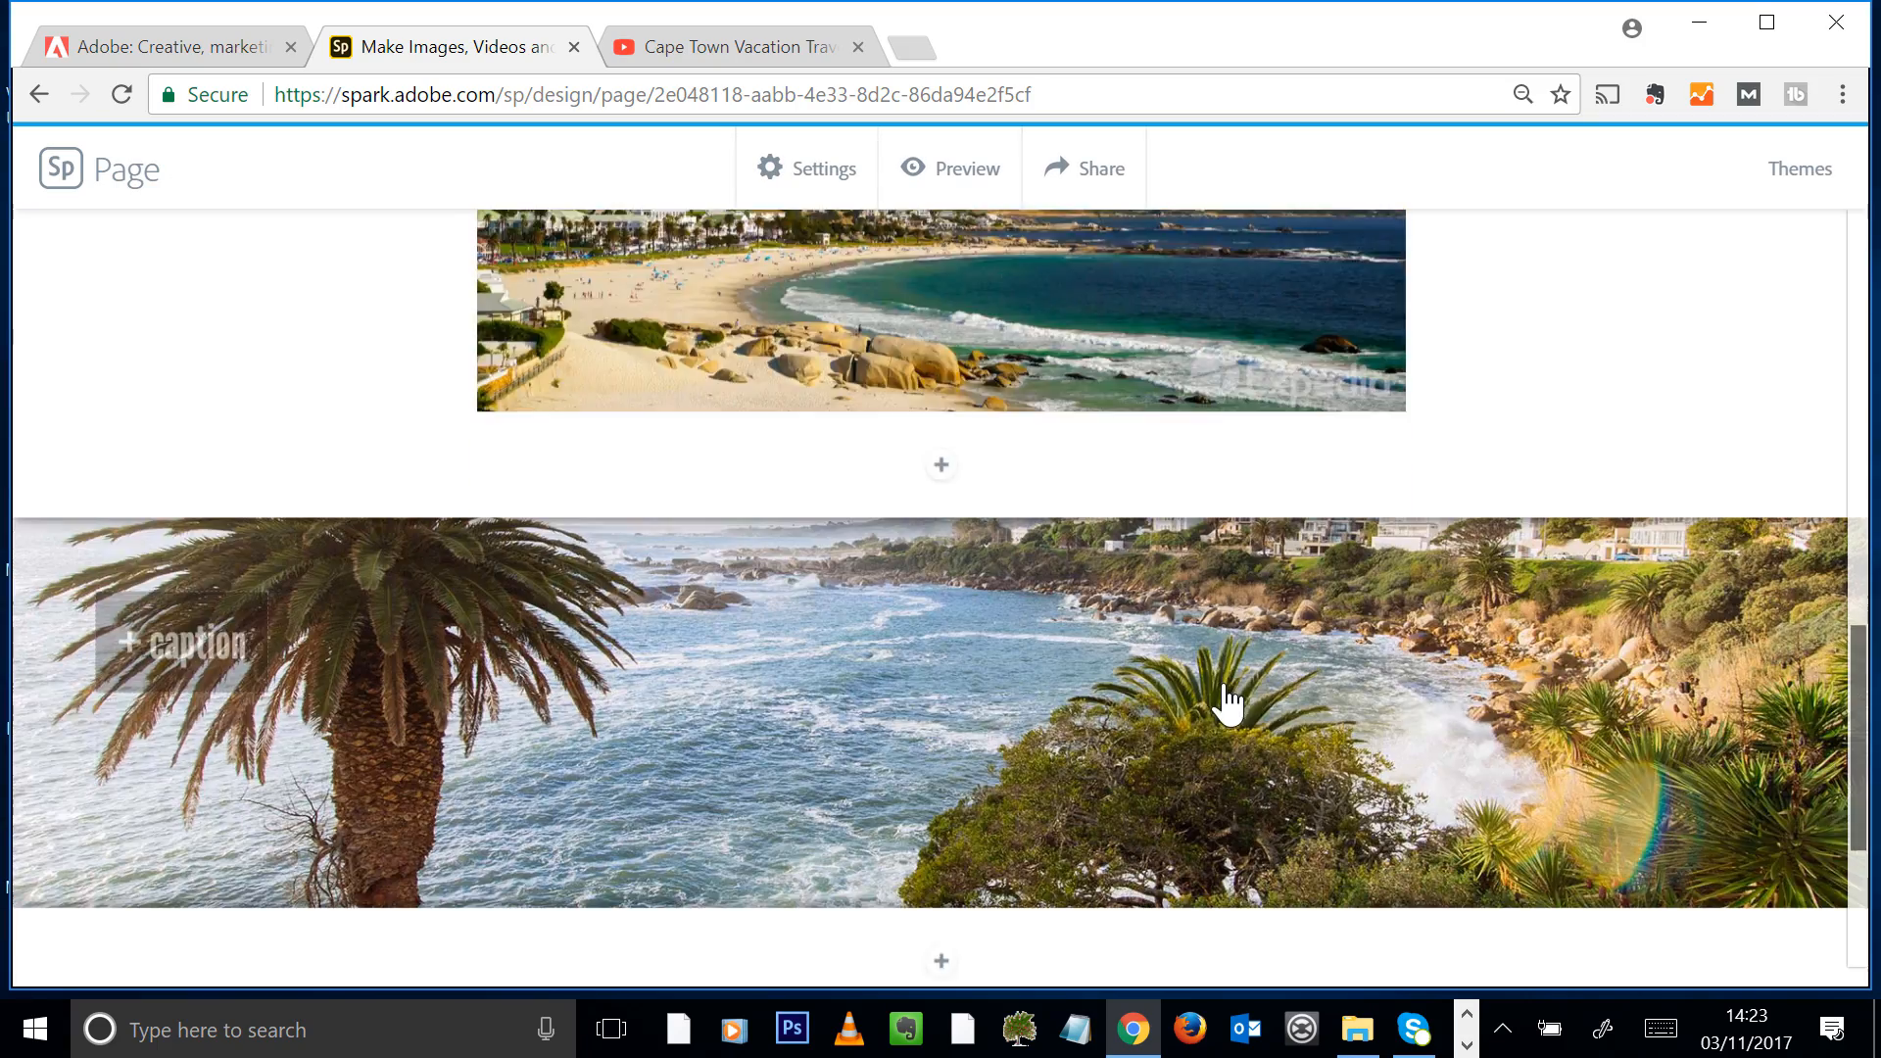
pyautogui.scroll(-2, 1225, 701)
pyautogui.scroll(1, 1078, 560)
# Try the full width layout on the beach photo for comparison and restore the window layout
pyautogui.click(1202, 557)
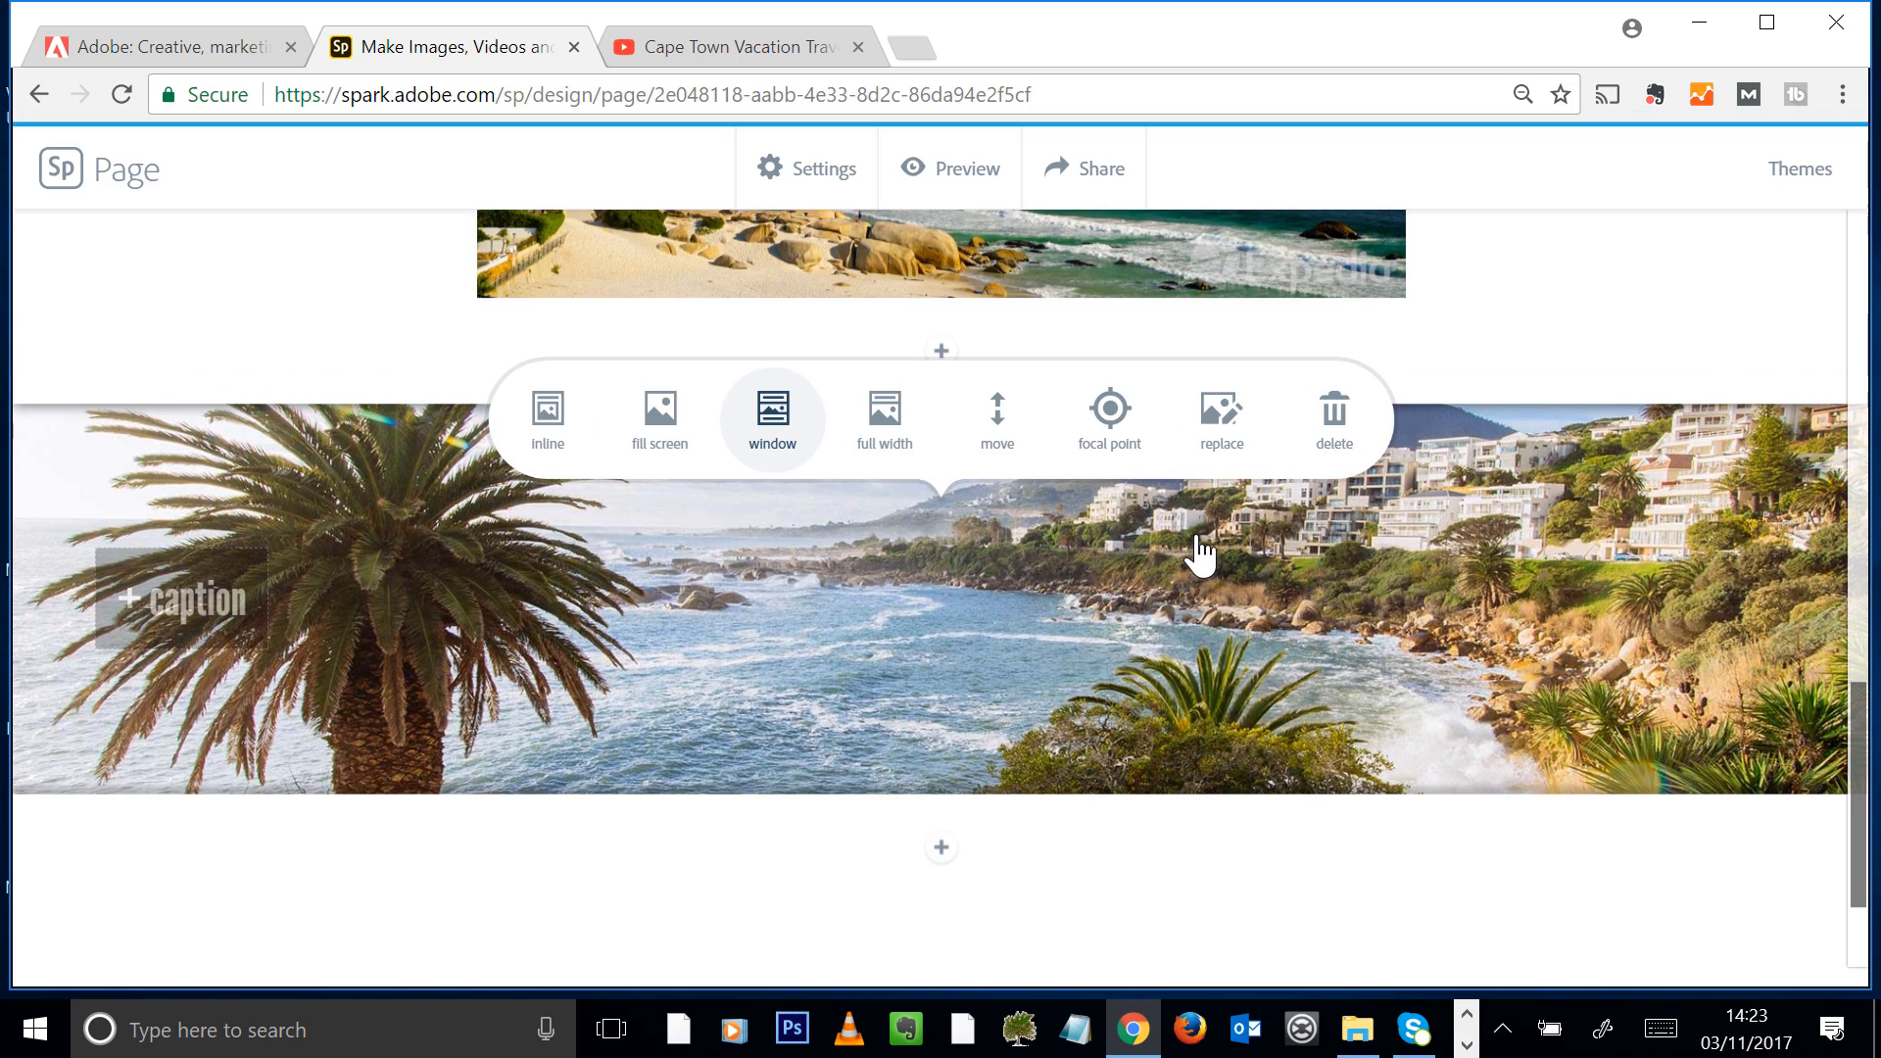
pyautogui.click(894, 448)
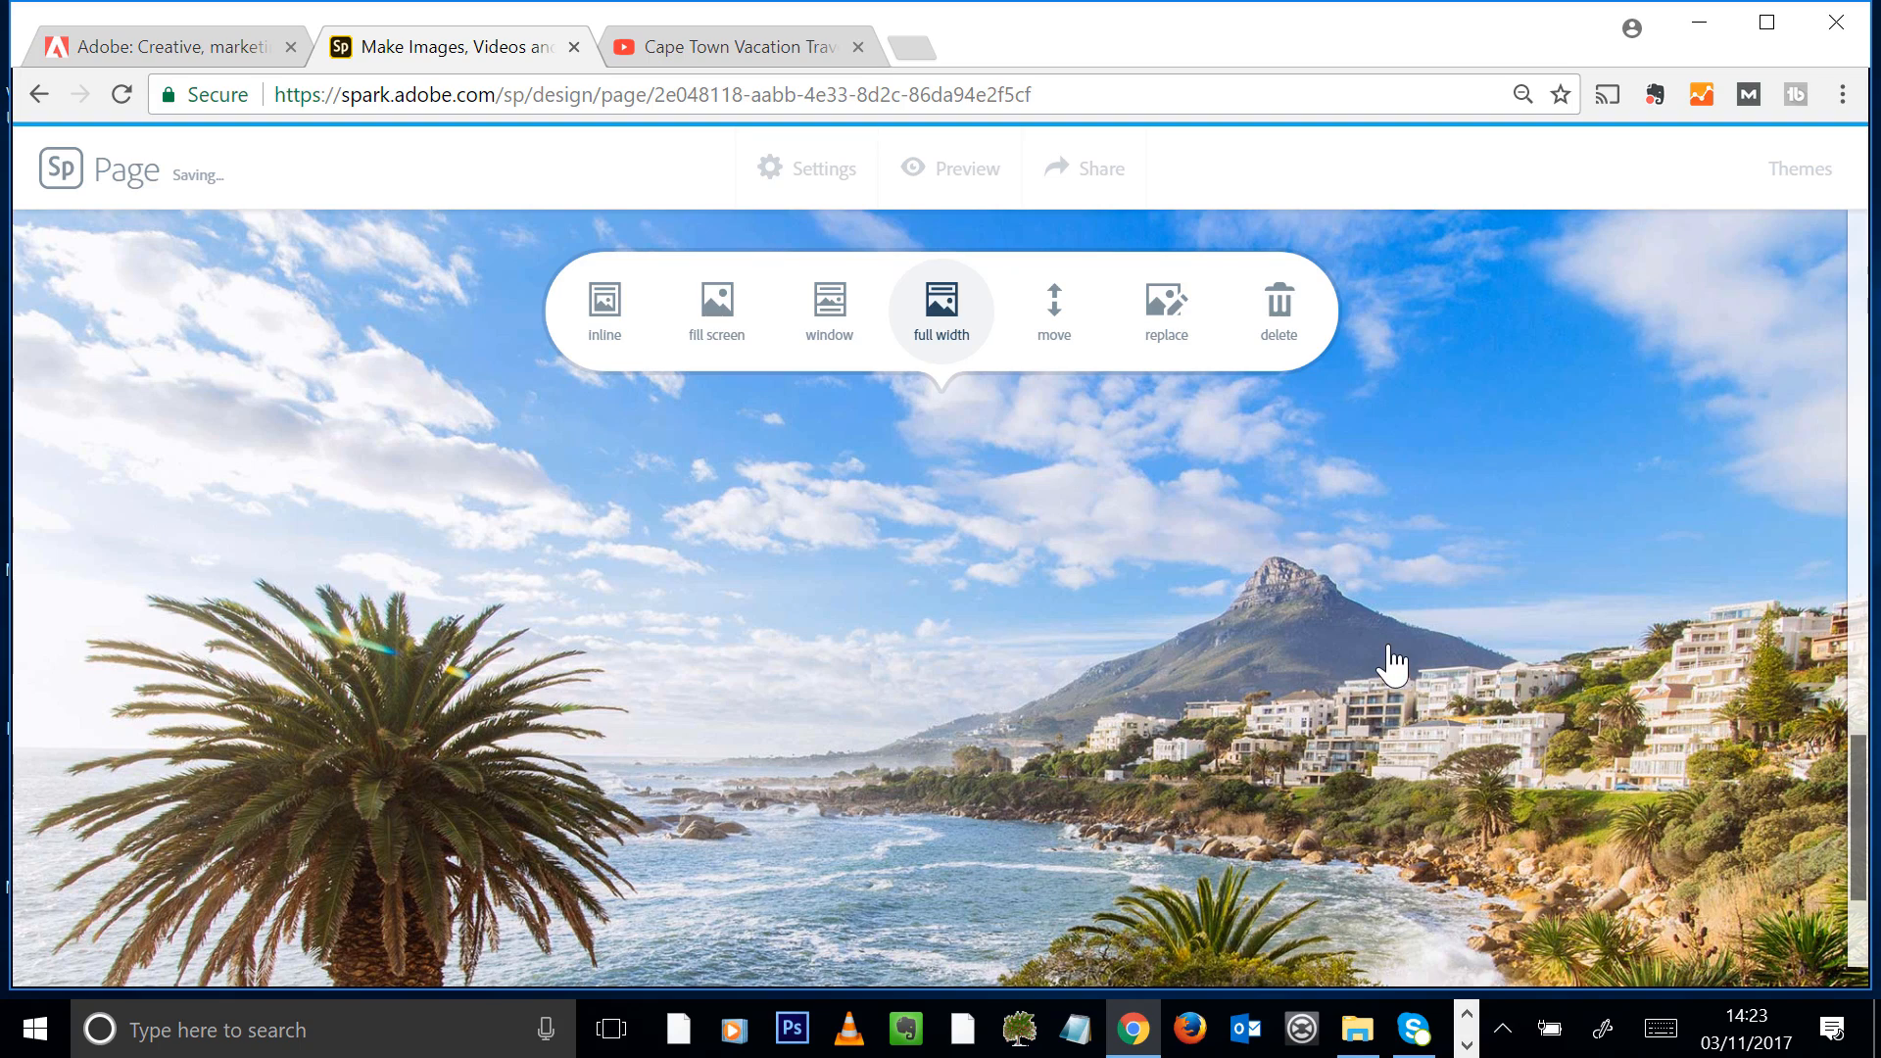
pyautogui.click(1052, 304)
pyautogui.scroll(-2, 1103, 647)
pyautogui.scroll(-2, 1098, 629)
pyautogui.scroll(2, 1103, 632)
pyautogui.click(963, 466)
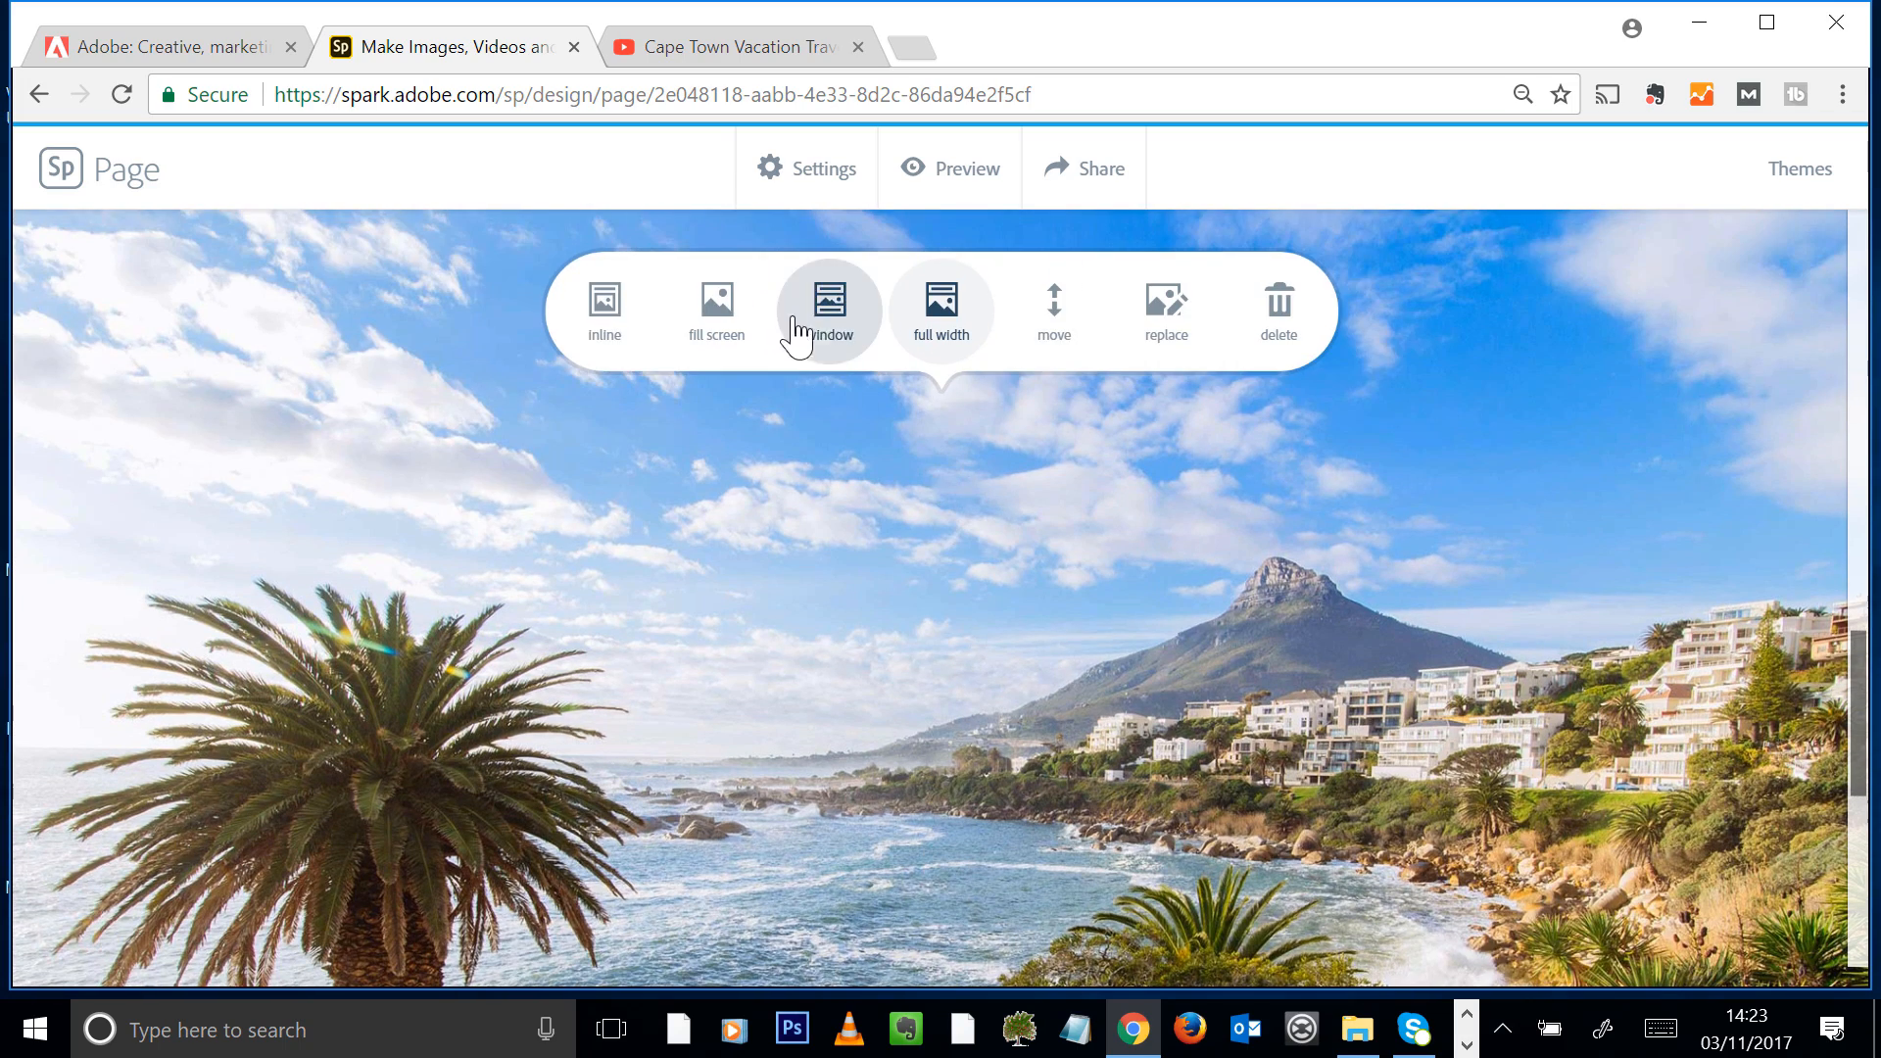
pyautogui.click(823, 318)
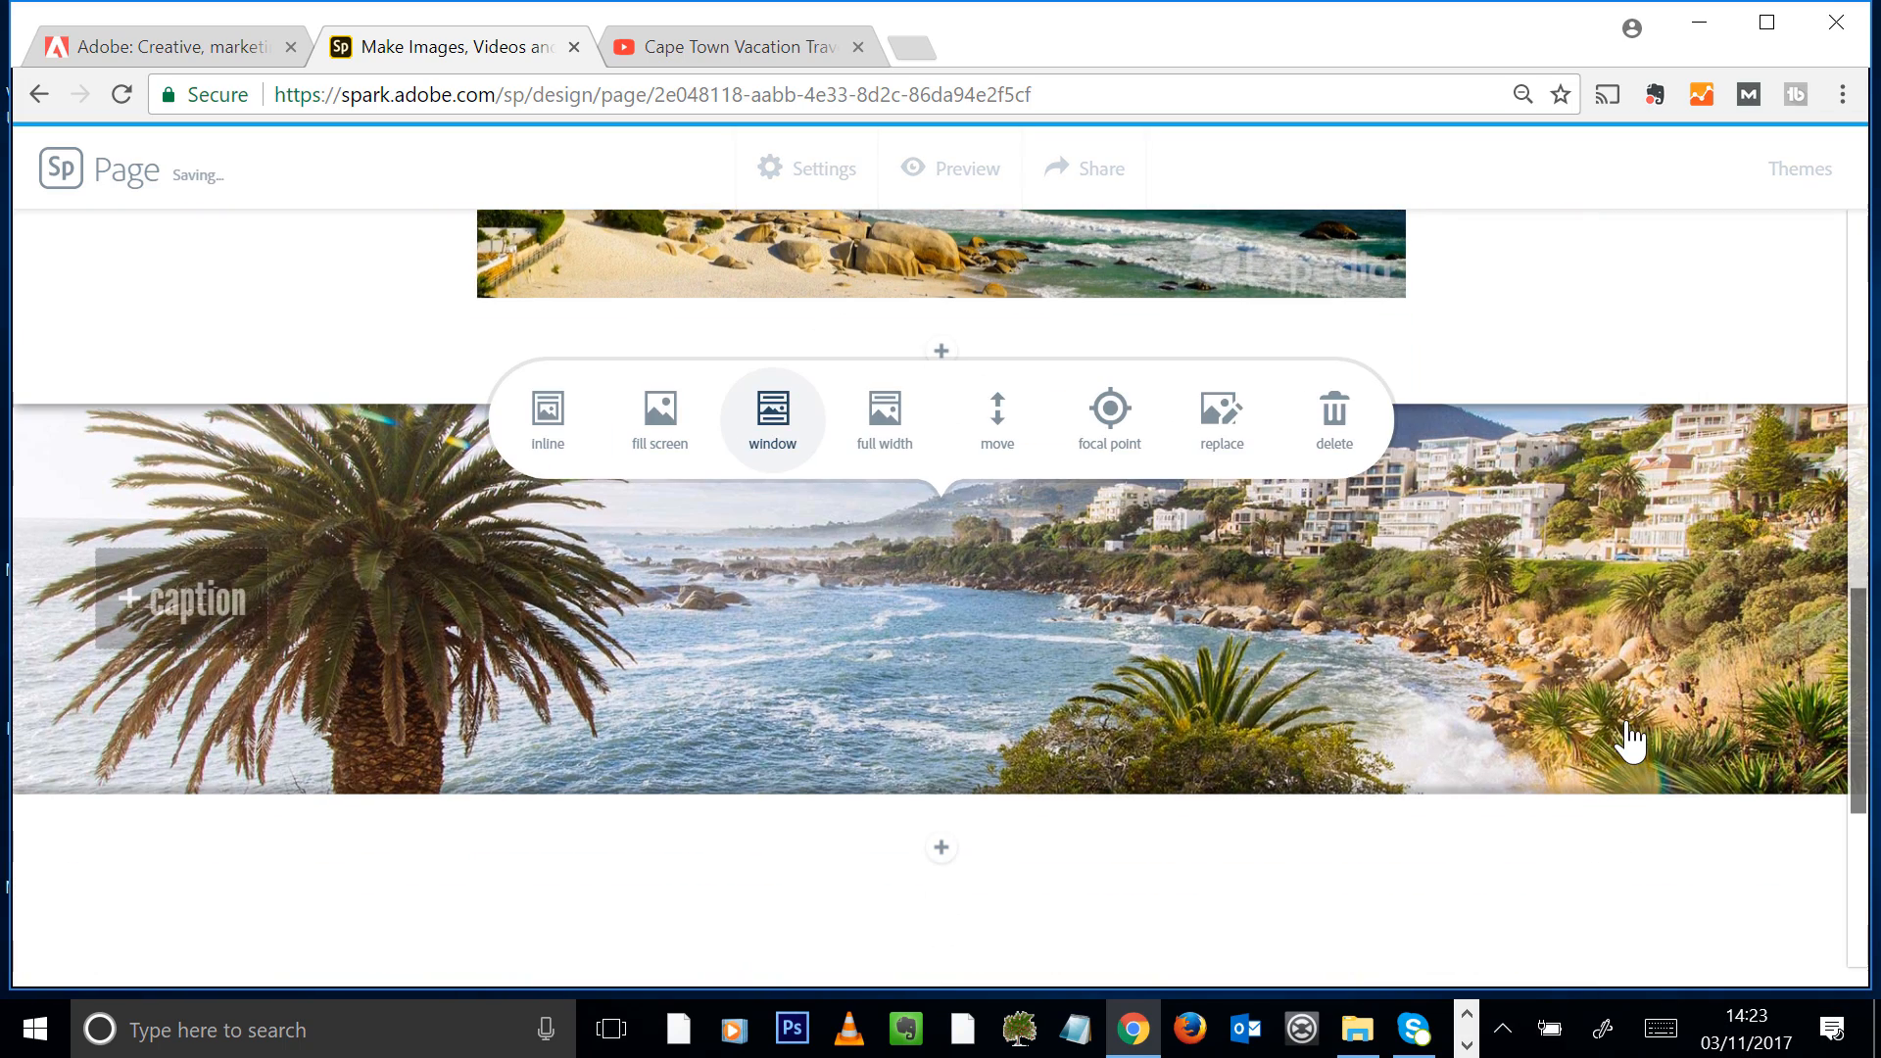
# Switch to the Word document Cape Town Articles and copy the "24 hours in Cape Town" article text
pyautogui.scroll(-2, 1466, 598)
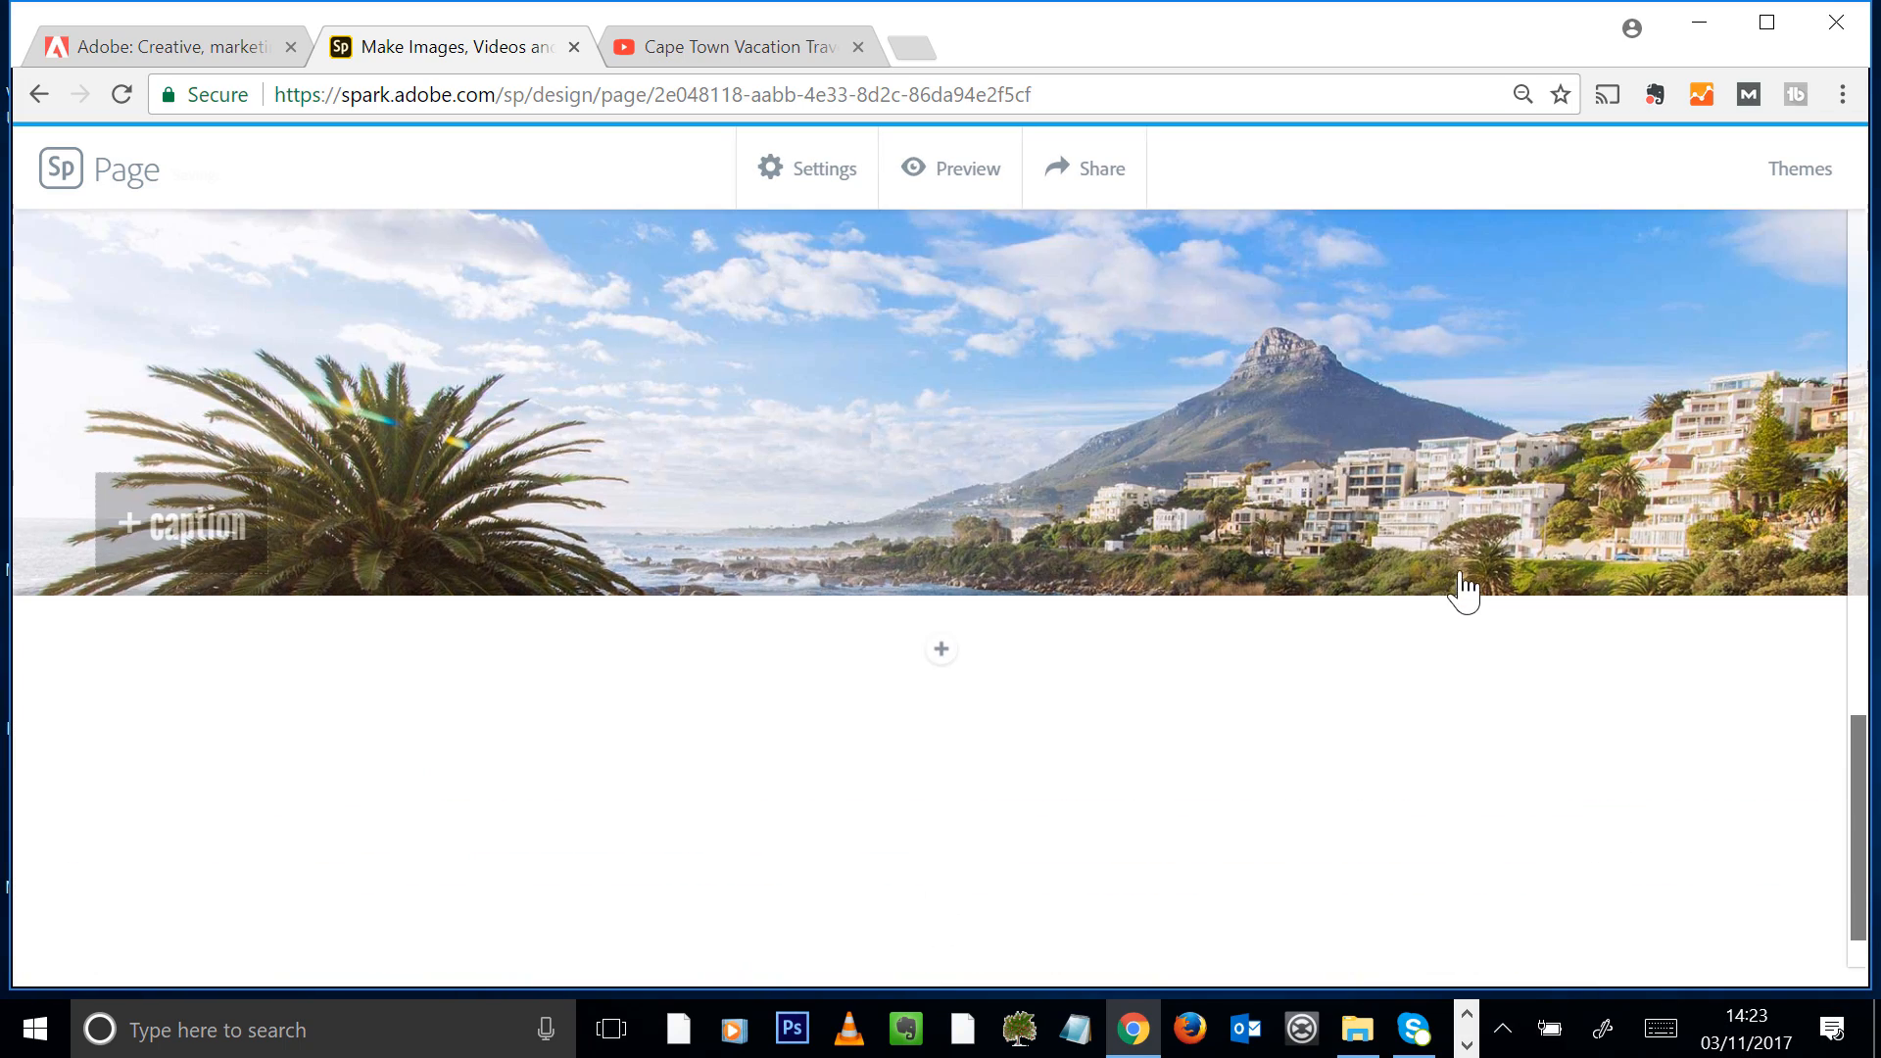
pyautogui.click(941, 651)
pyautogui.click(776, 549)
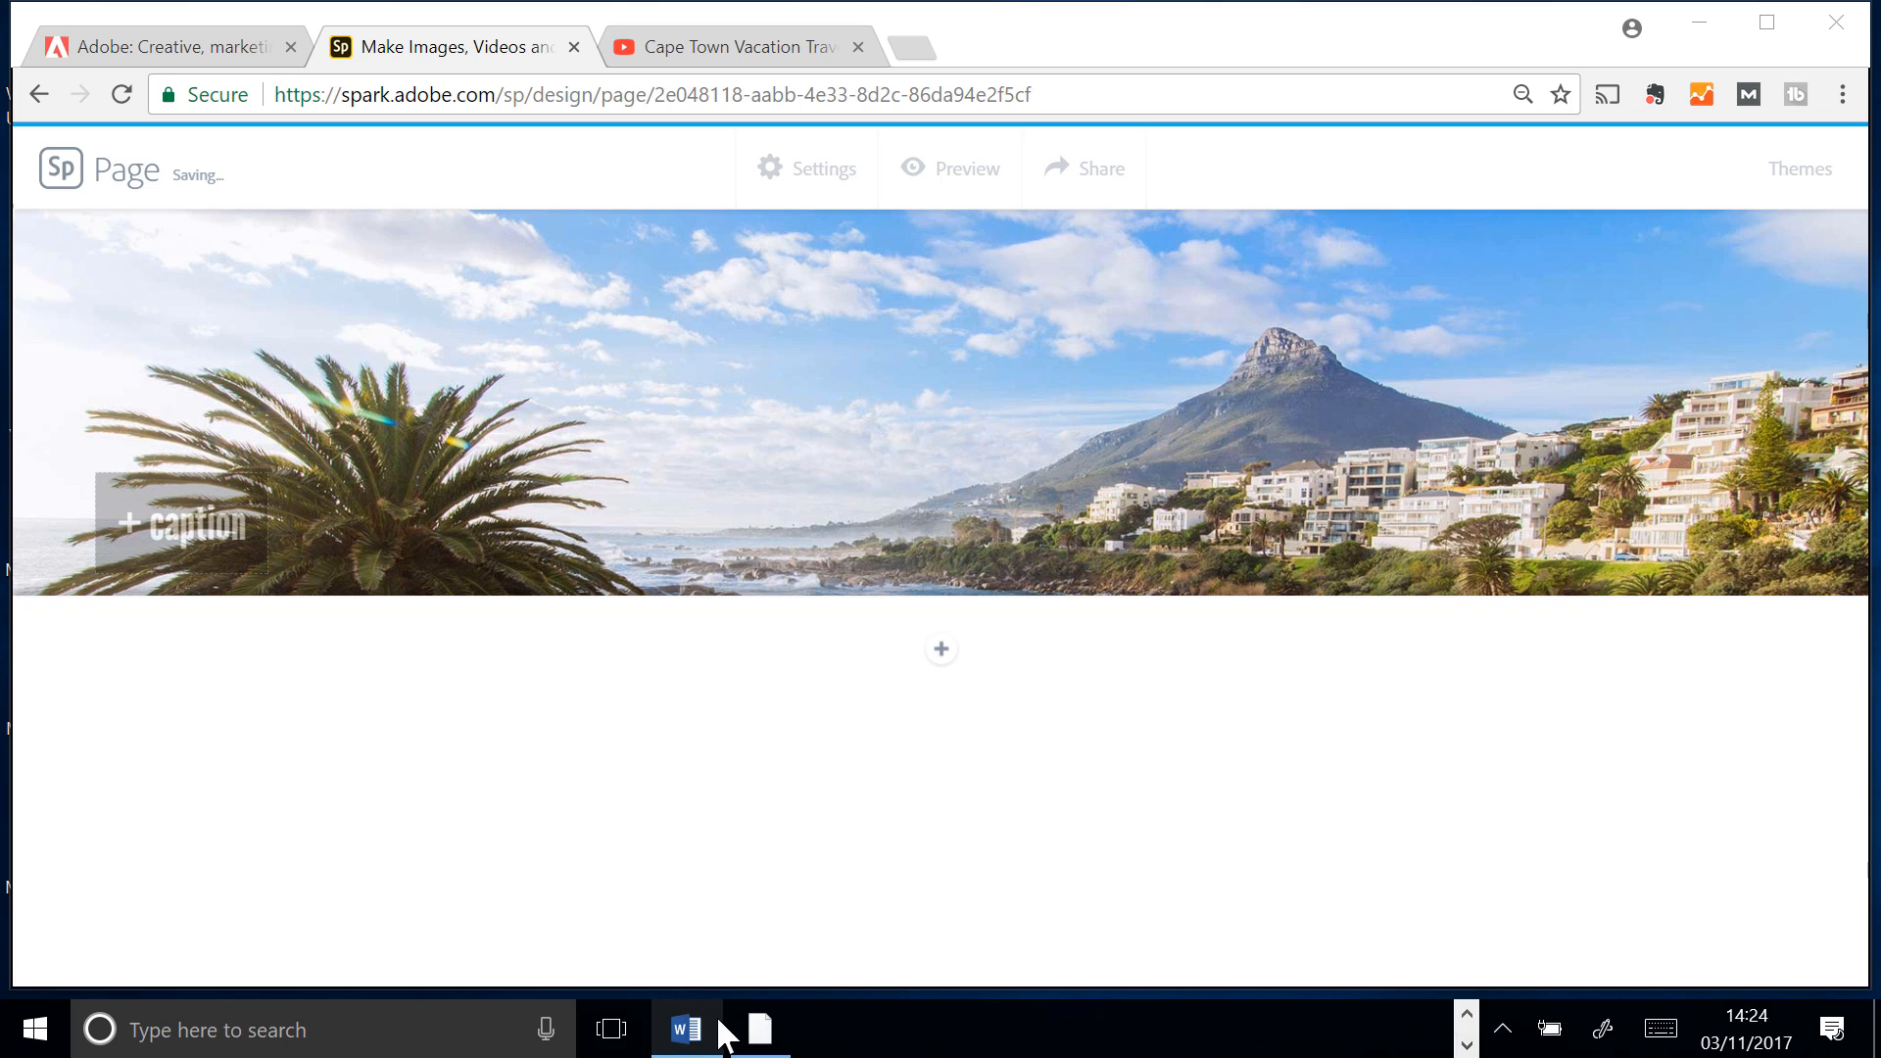
pyautogui.click(714, 1037)
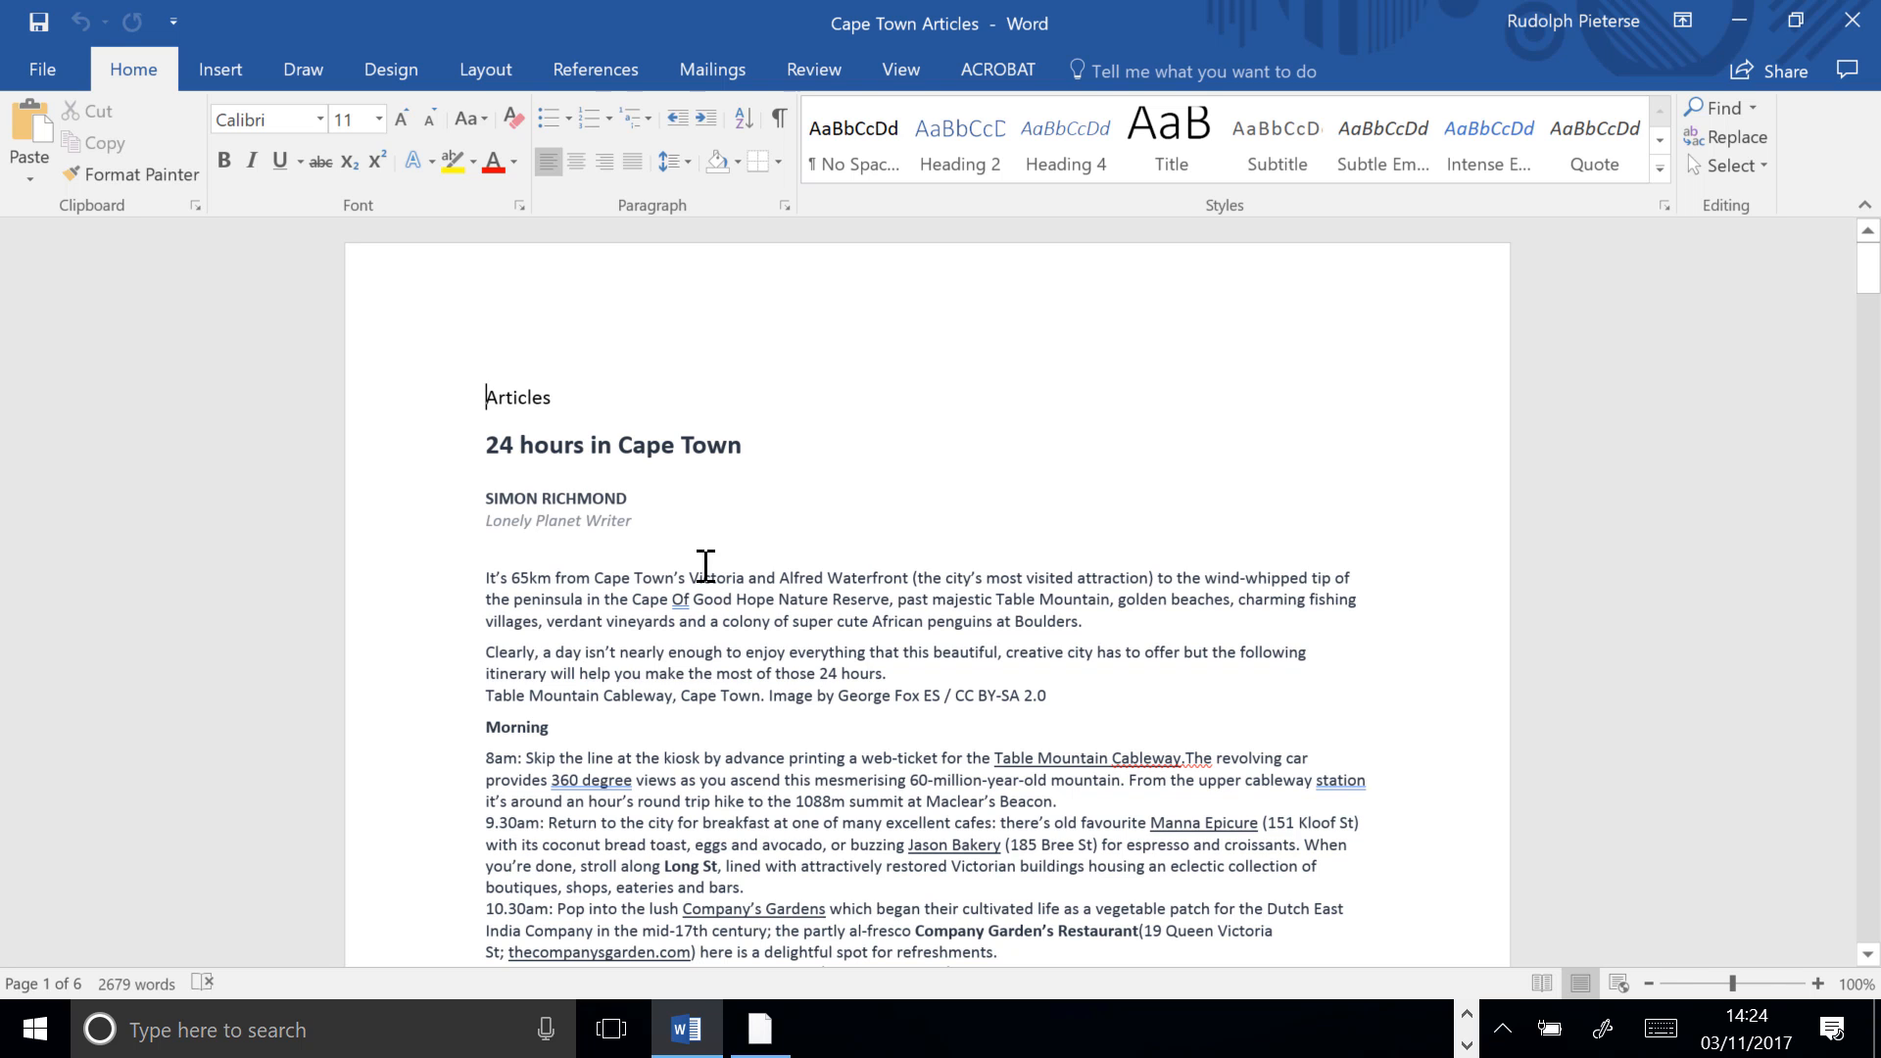
pyautogui.moveTo(485, 444); pyautogui.dragTo(1020, 798)
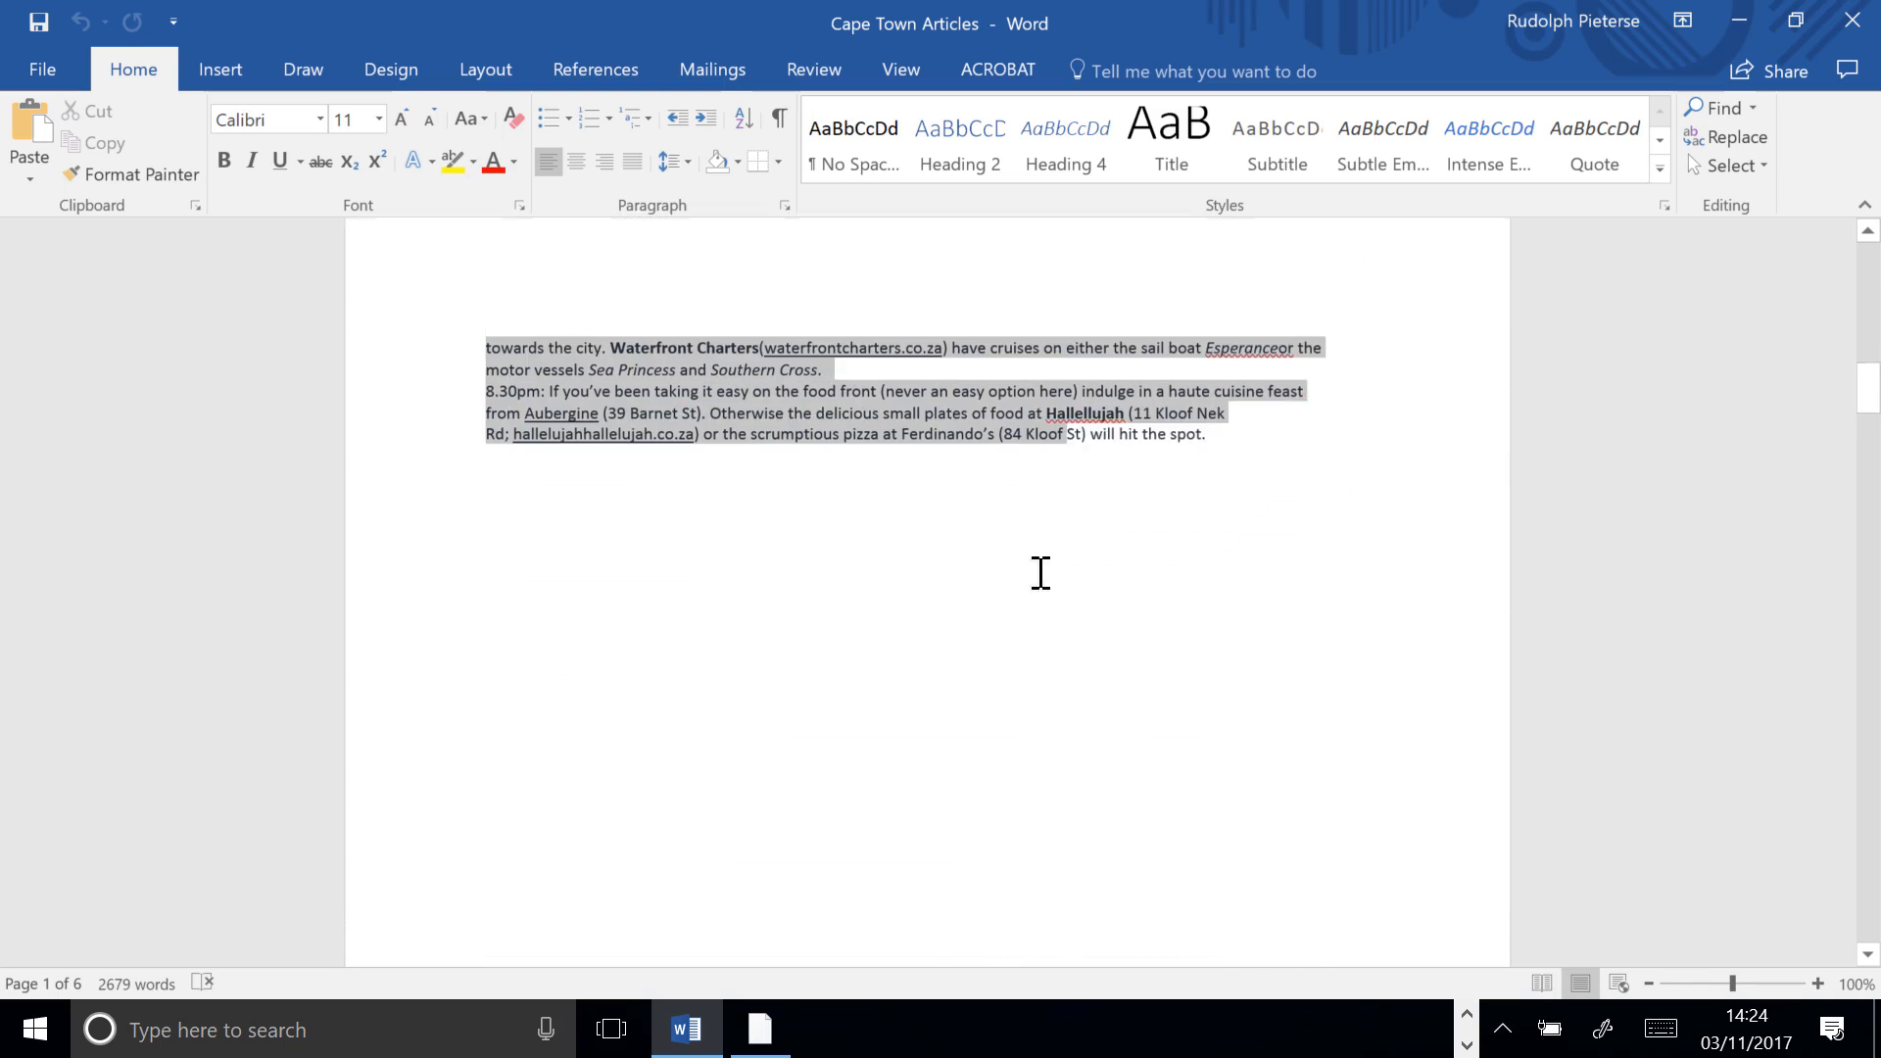
pyautogui.moveTo(1041, 573); pyautogui.dragTo(1281, 420)
pyautogui.scroll(15, 1283, 464)
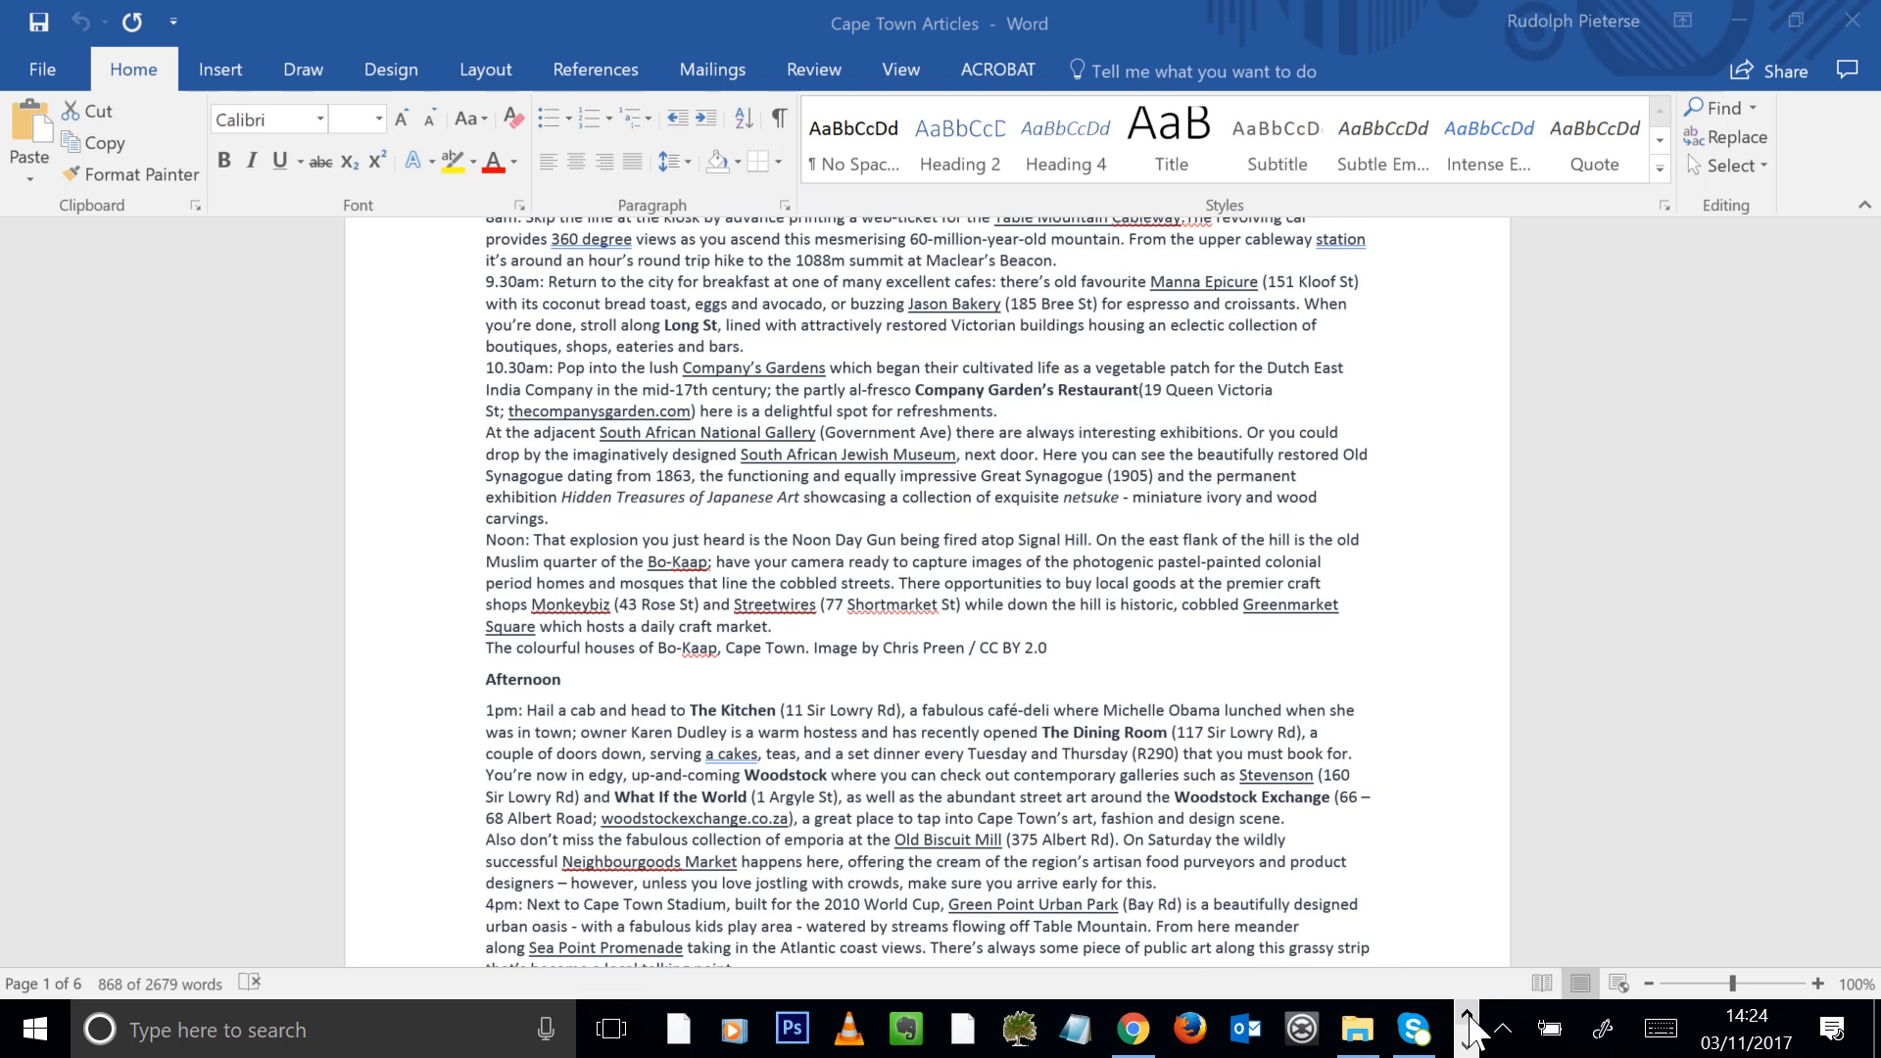
# Return to the Spark page in Chrome and paste the article into a new text block below the beach photo
pyautogui.click(1134, 1029)
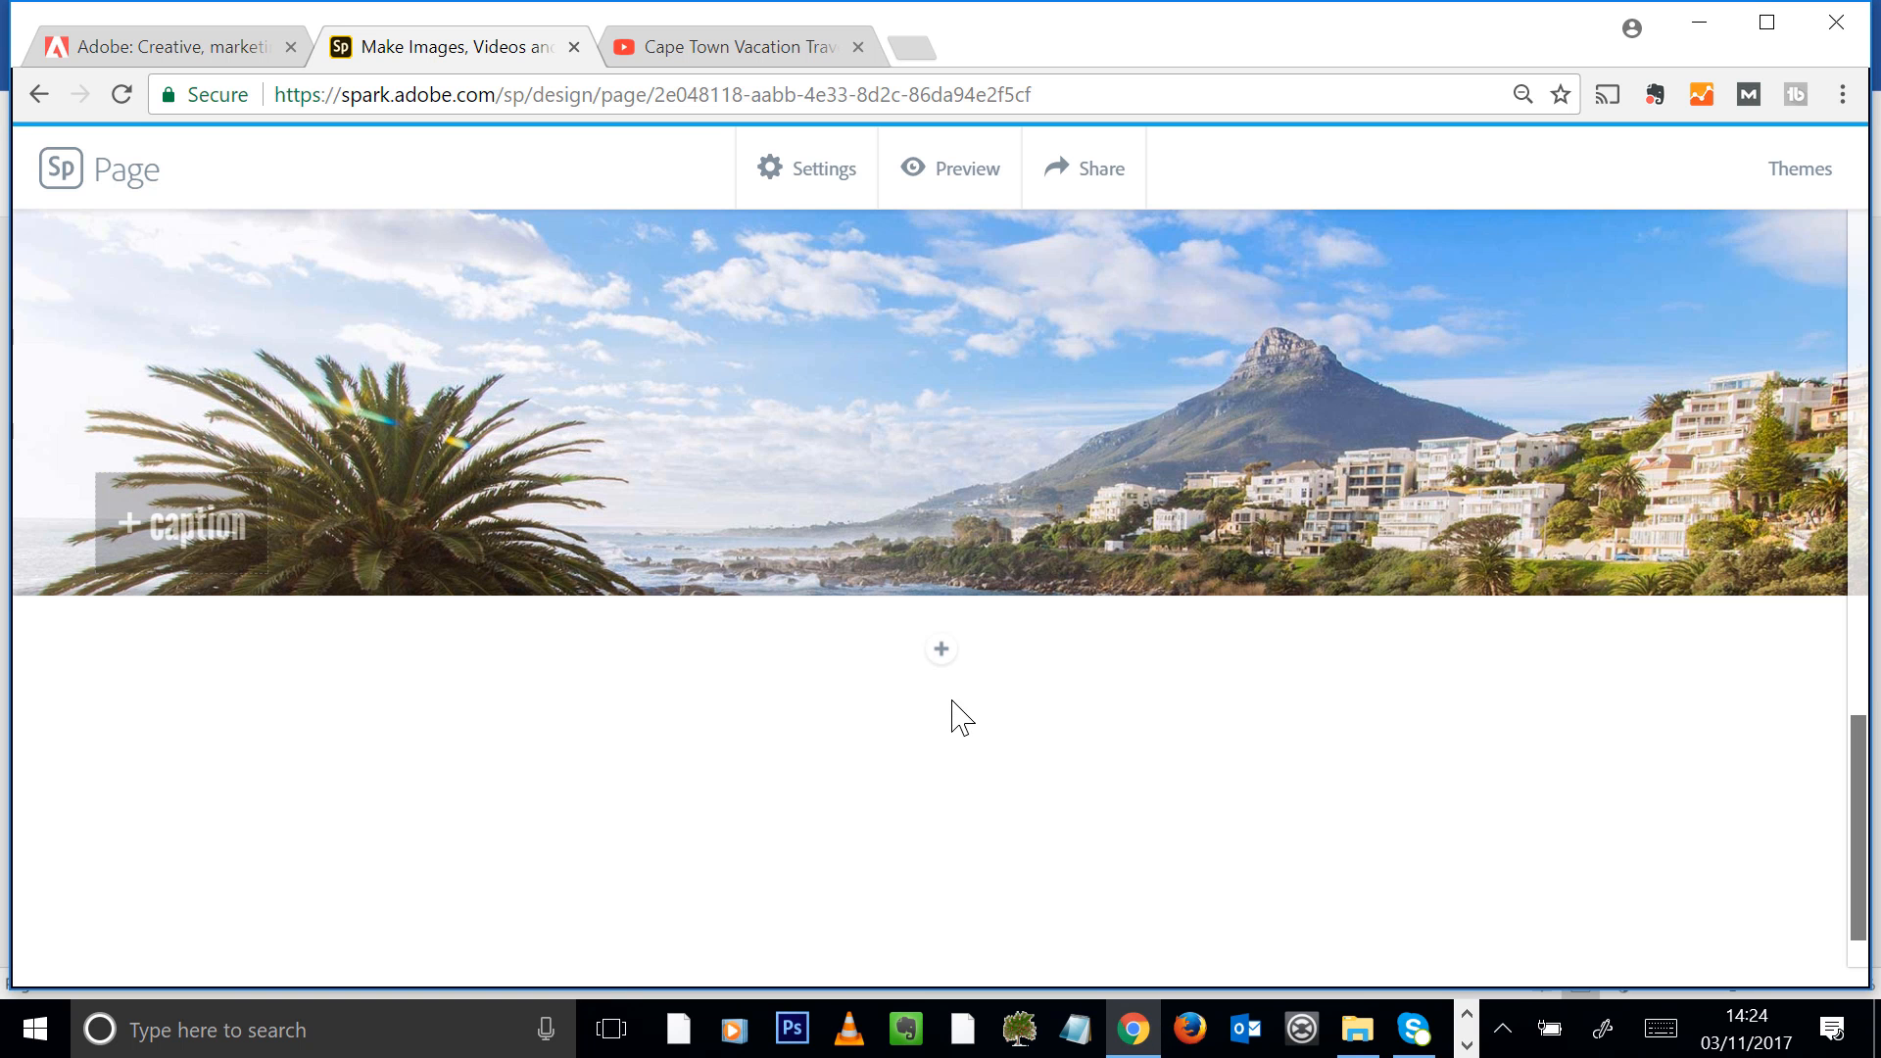
pyautogui.click(941, 650)
pyautogui.click(773, 529)
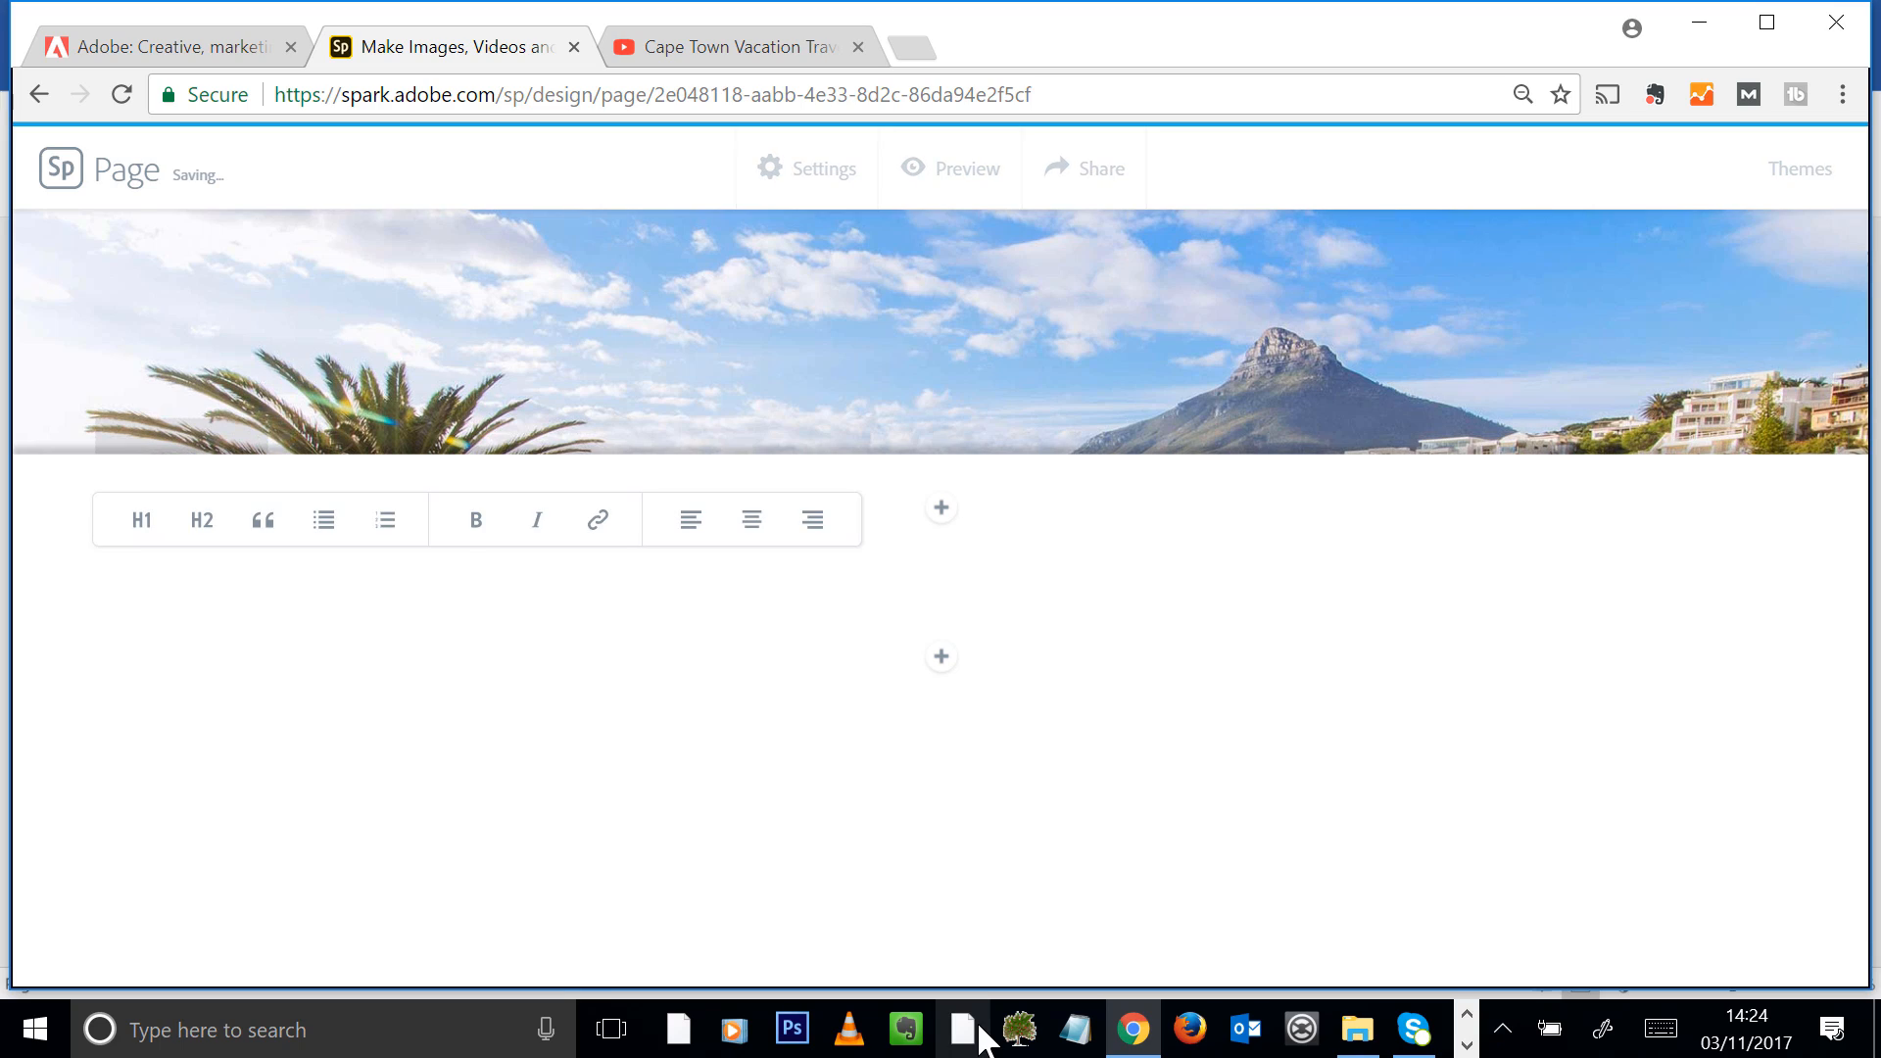
pyautogui.hotkey('ctrl', 'v')
# Delete the surplus text blocks at the end of the article, keeping the 7pm sundowners paragraph as the last one
pyautogui.scroll(10, 1040, 659)
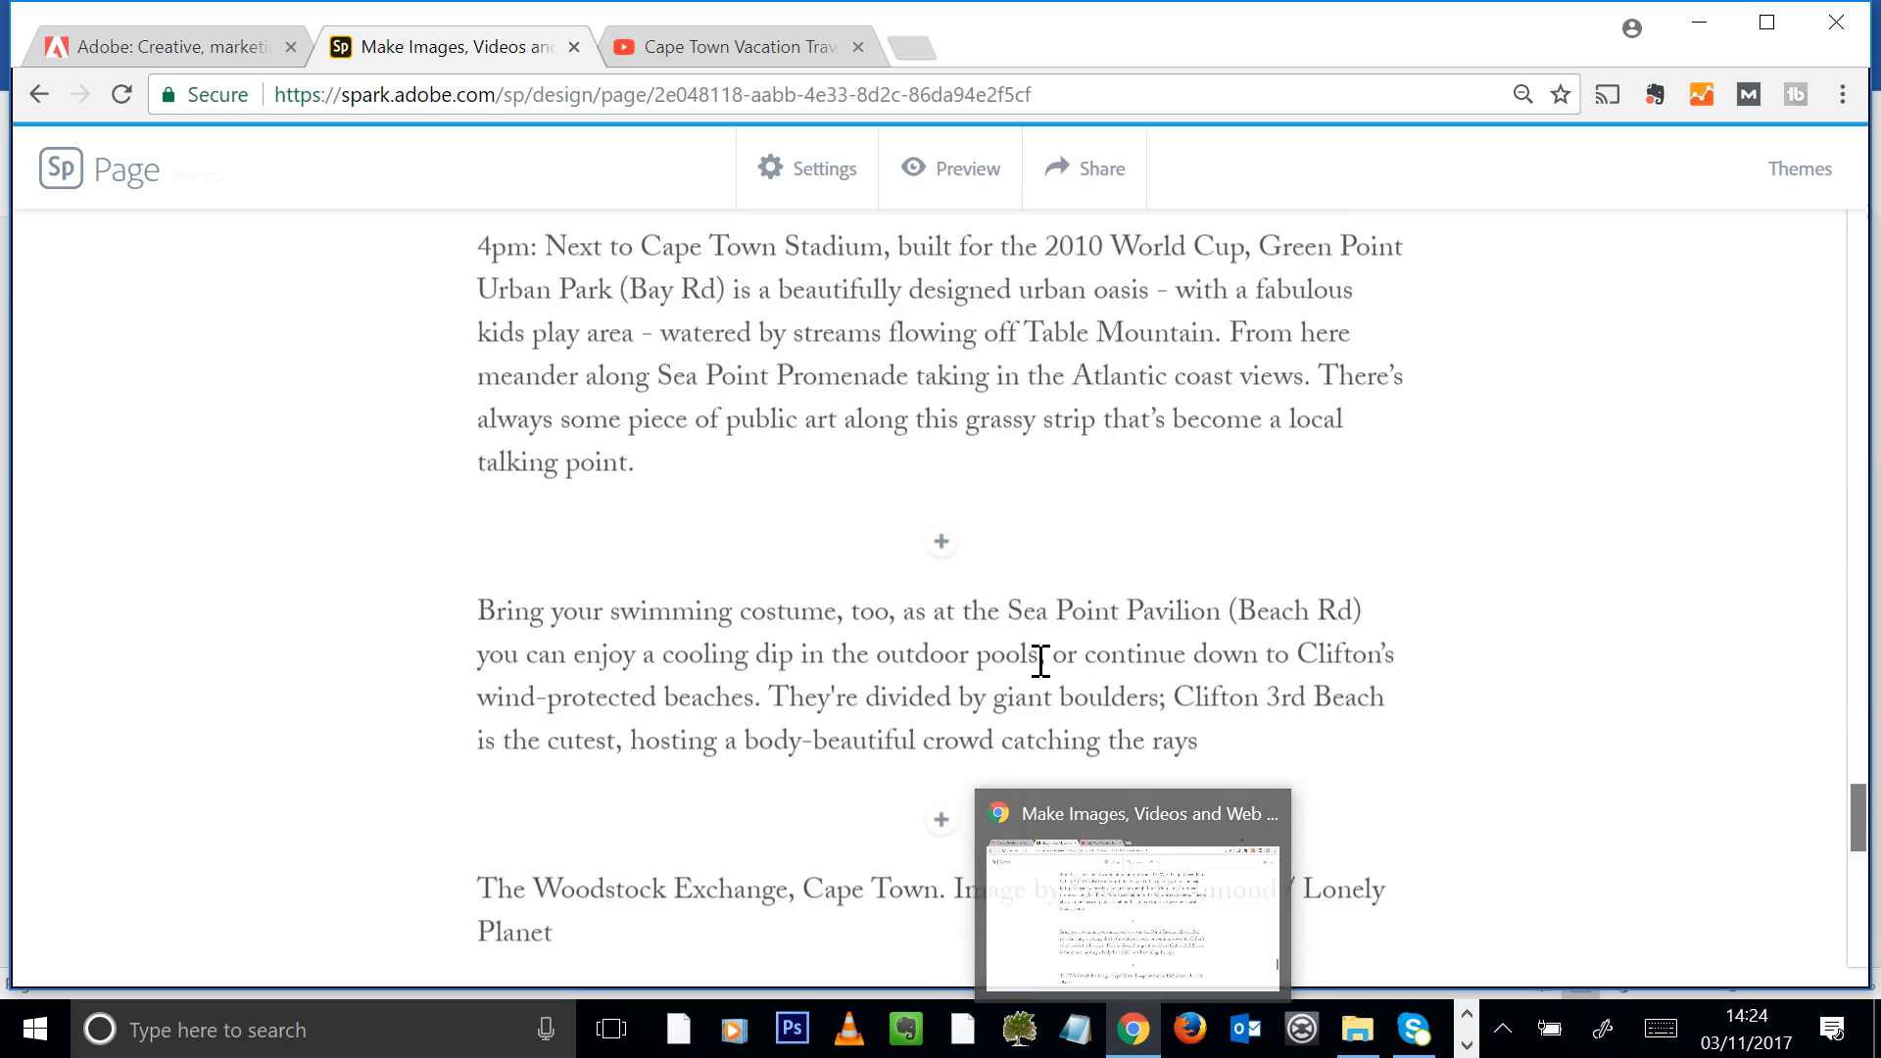
pyautogui.scroll(5, 1039, 659)
pyautogui.scroll(-20, 1033, 607)
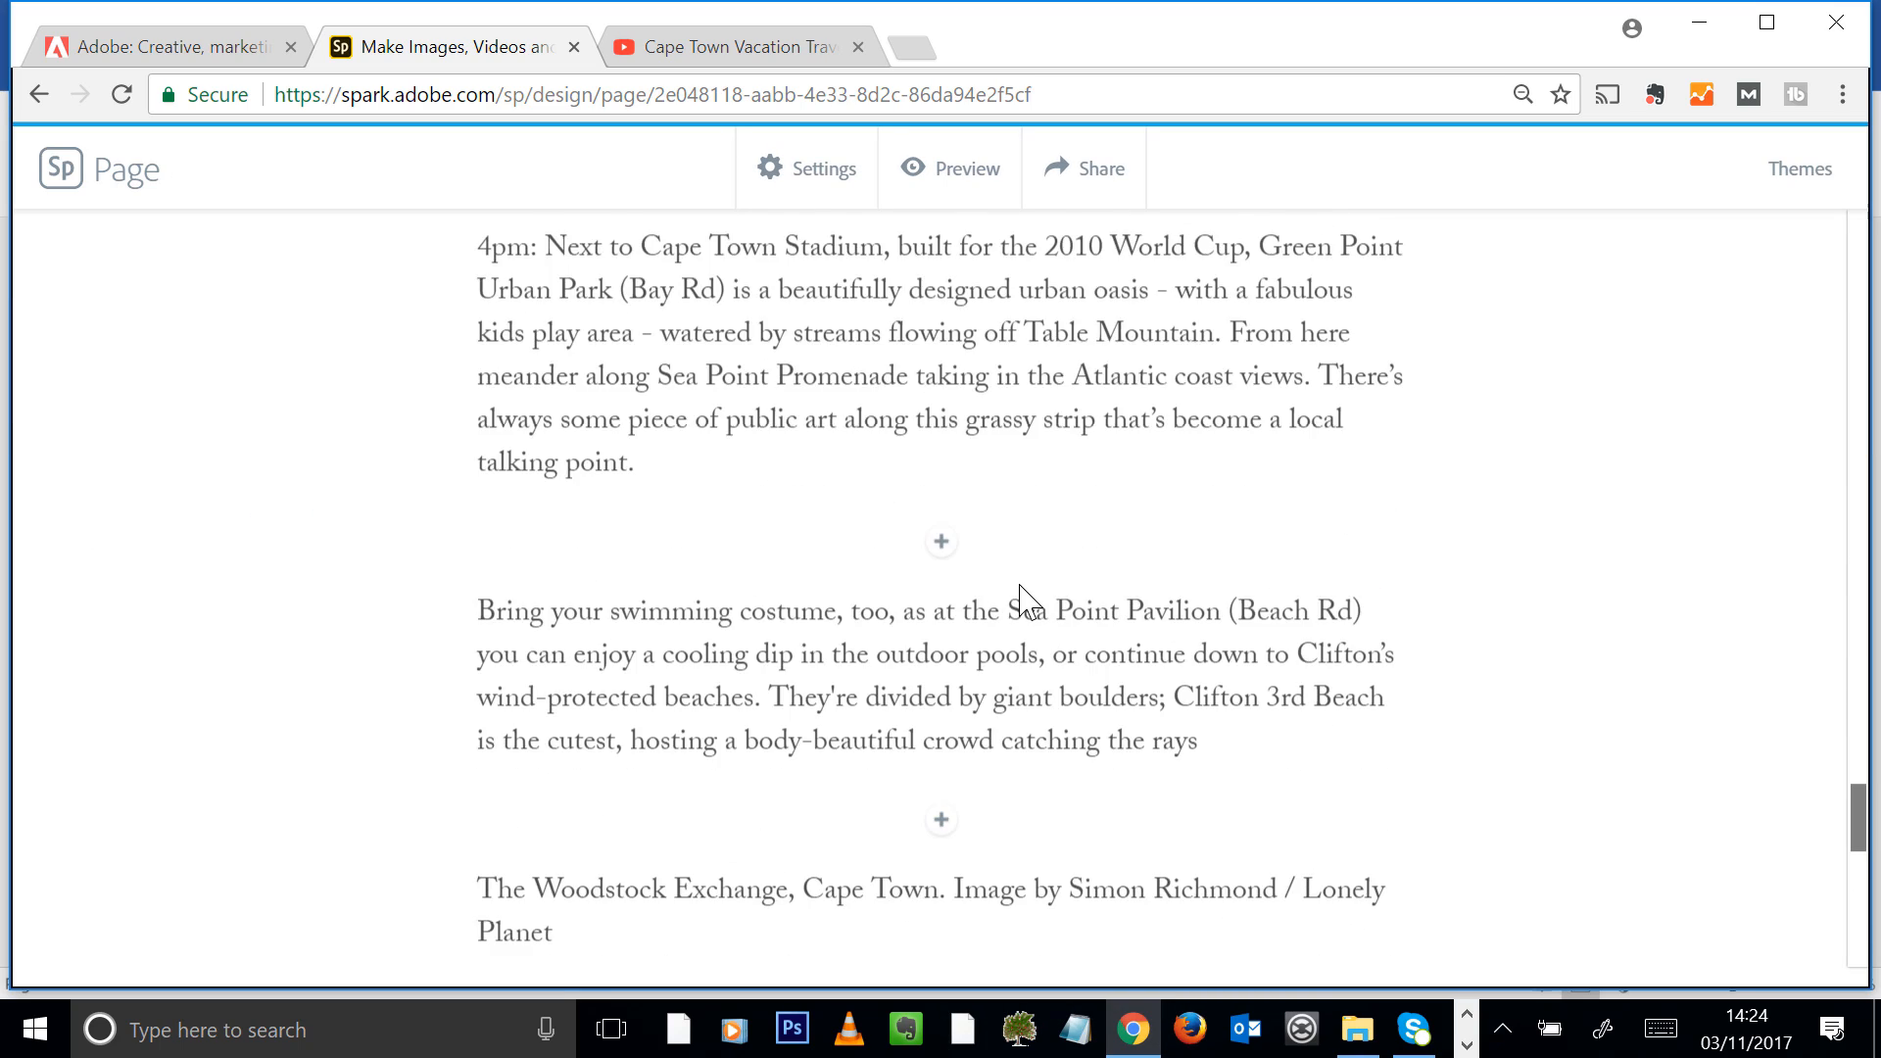
pyautogui.scroll(-6, 1024, 598)
pyautogui.moveTo(760, 595); pyautogui.dragTo(416, 39)
pyautogui.press('BackSpace')
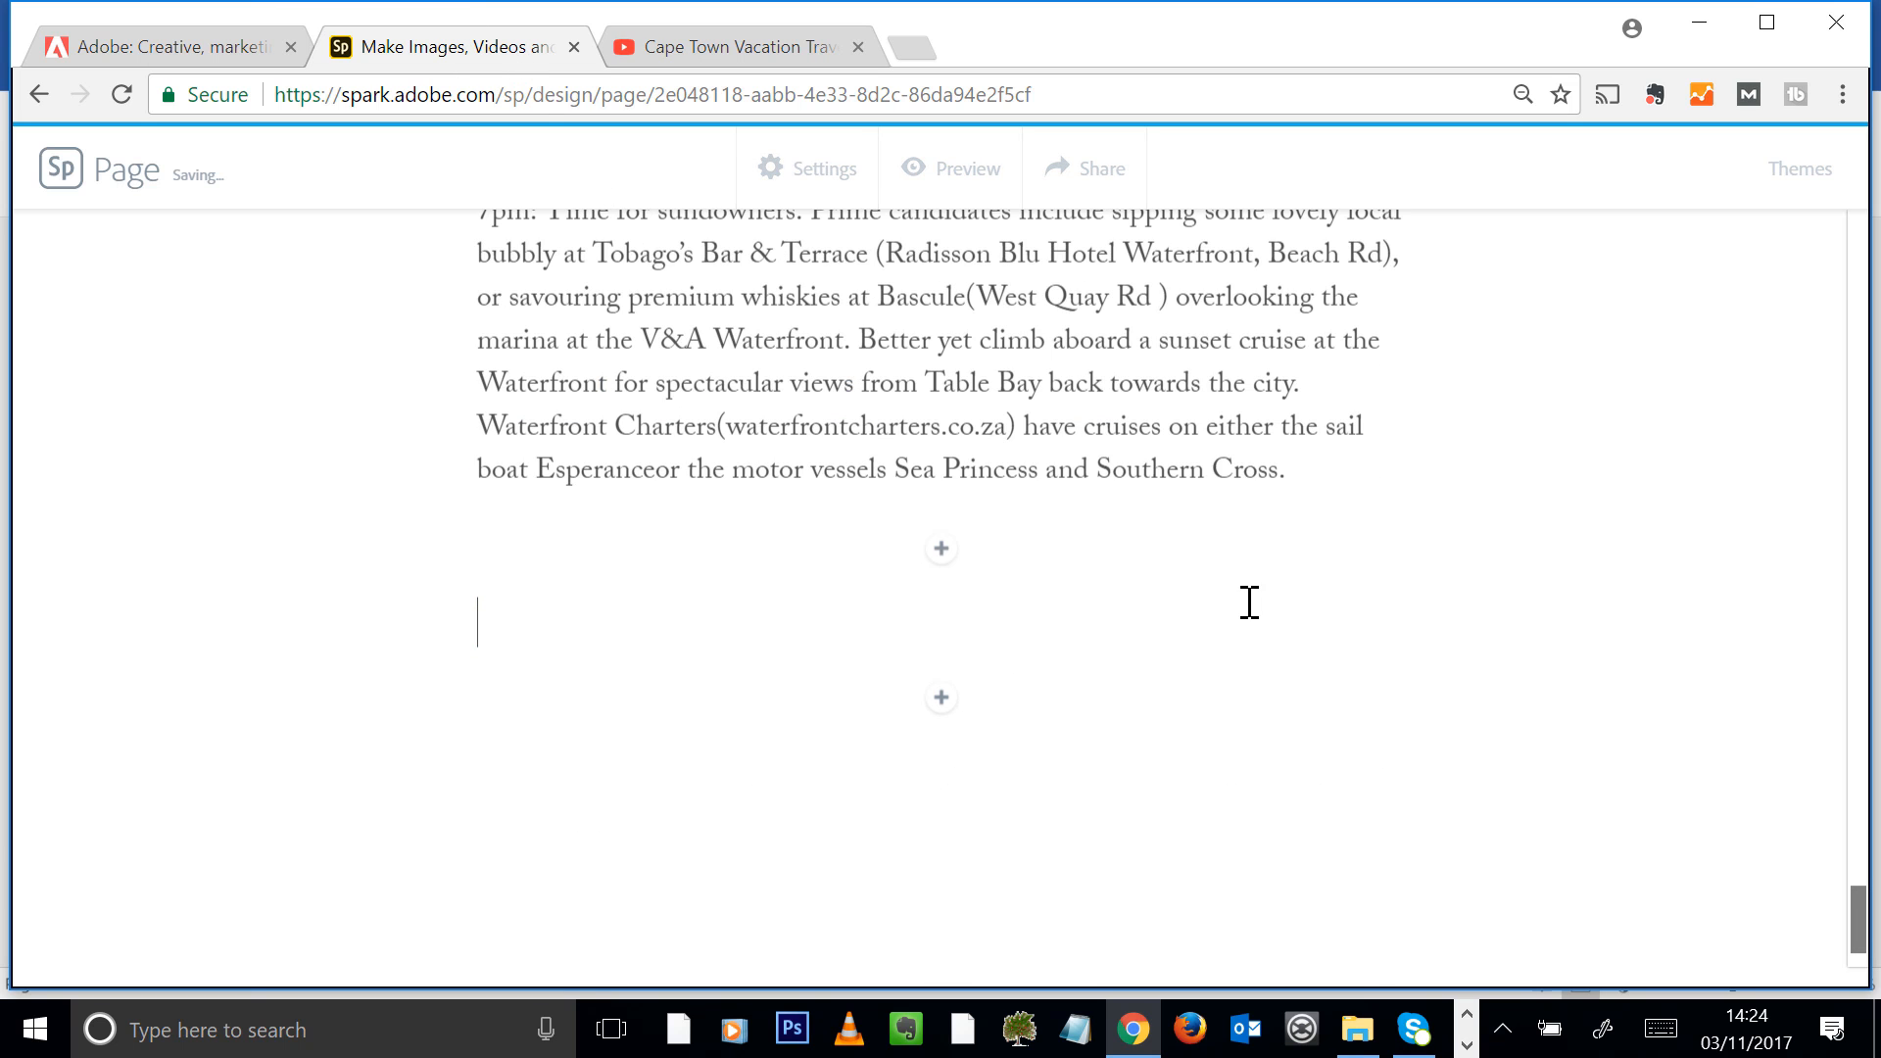
pyautogui.scroll(5, 1249, 627)
pyautogui.scroll(-6, 1250, 632)
pyautogui.moveTo(584, 610); pyautogui.dragTo(363, 619)
pyautogui.press('BackSpace')
pyautogui.press('BackSpace')
pyautogui.press('BackSpace')
pyautogui.moveTo(577, 606); pyautogui.dragTo(441, 484)
pyautogui.press('BackSpace')
pyautogui.press('BackSpace')
pyautogui.scroll(-3, 1147, 701)
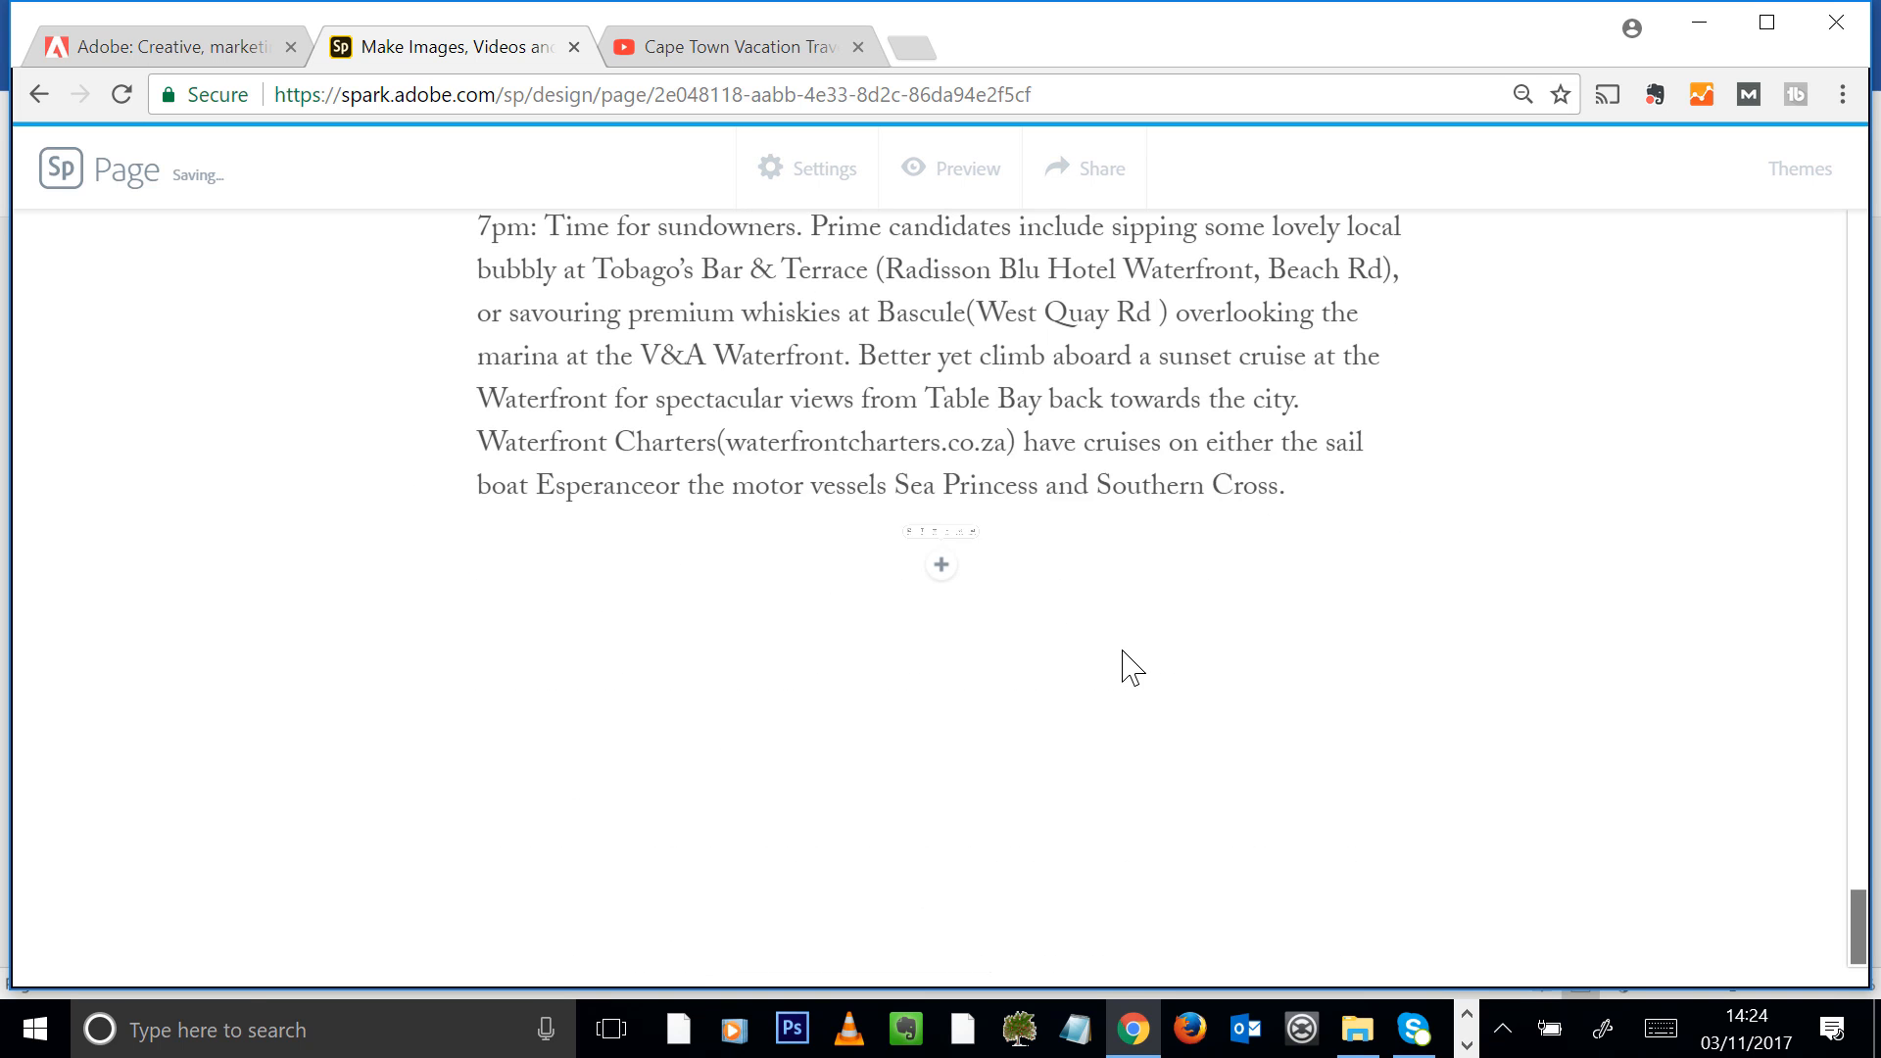
# Delete the image credit about the colourful houses of Bo-Kaap and the Noon paragraph above it
pyautogui.scroll(15, 1126, 663)
pyautogui.scroll(4, 1129, 601)
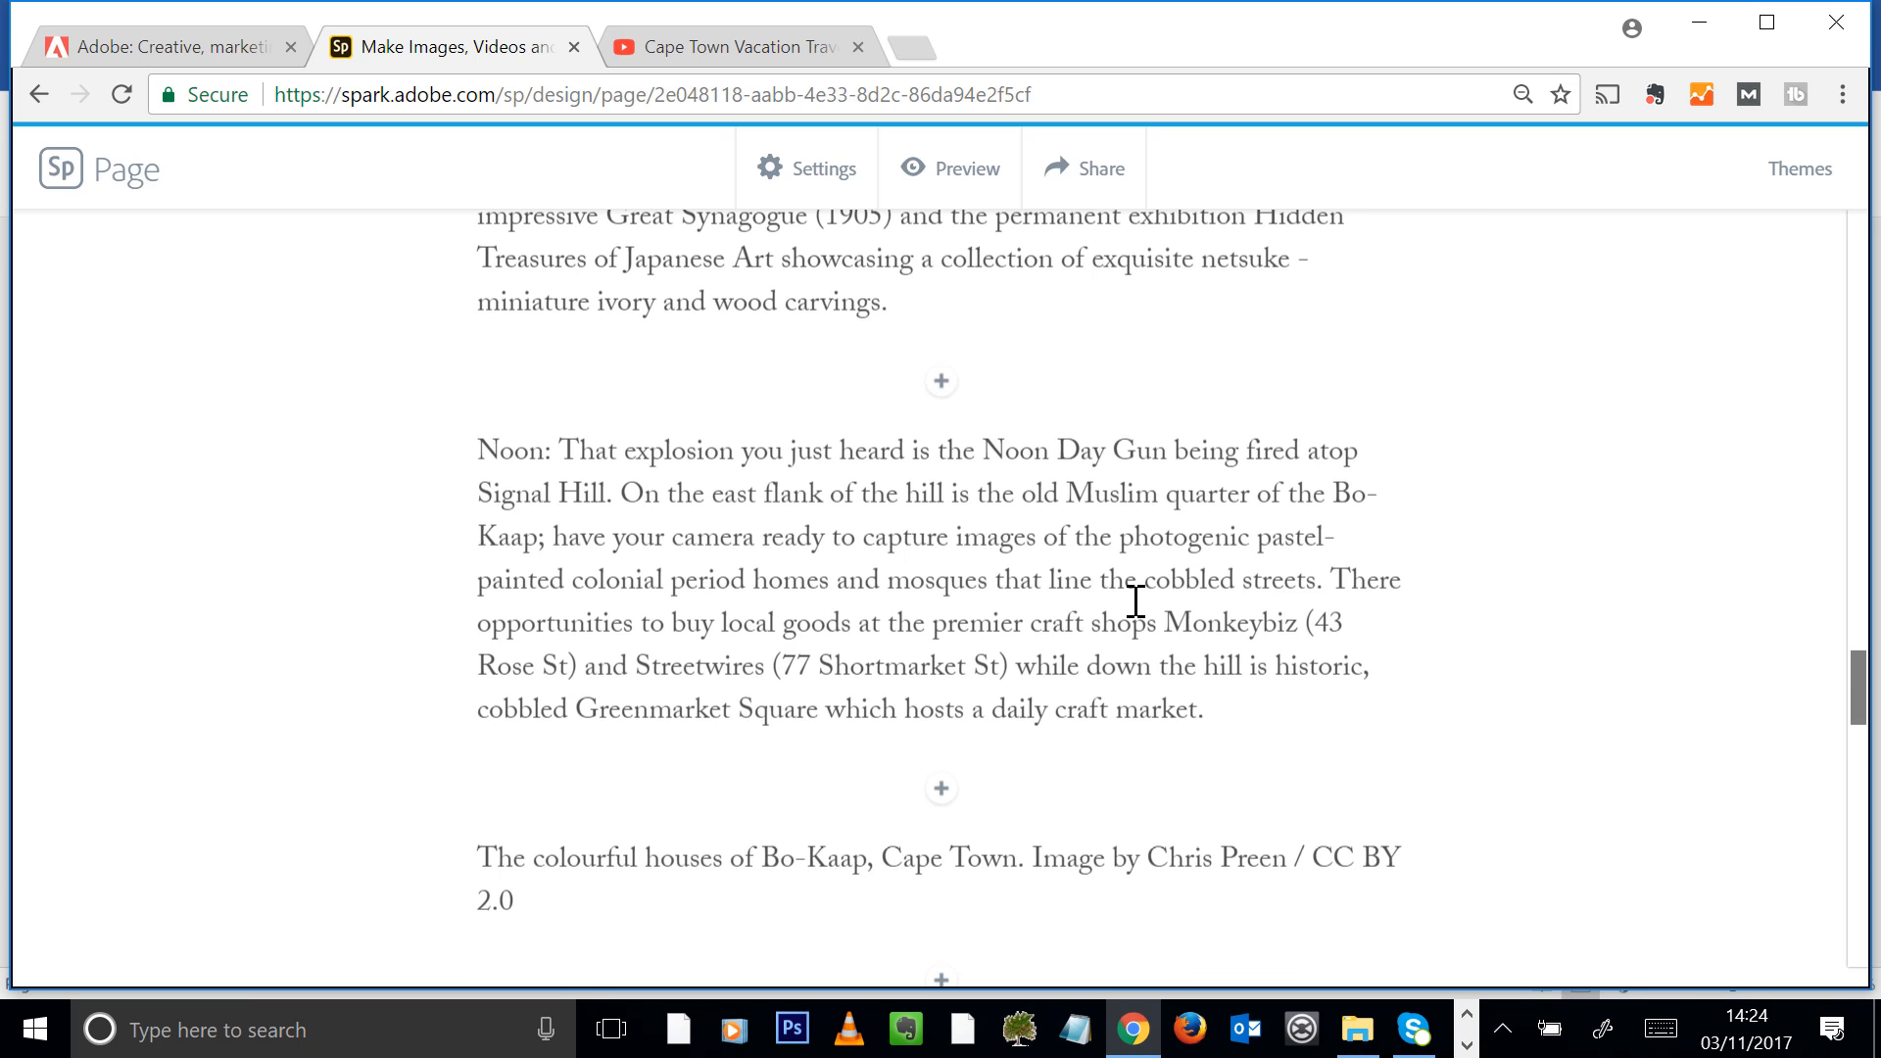
pyautogui.scroll(-2, 1143, 600)
pyautogui.moveTo(551, 713); pyautogui.dragTo(439, 582)
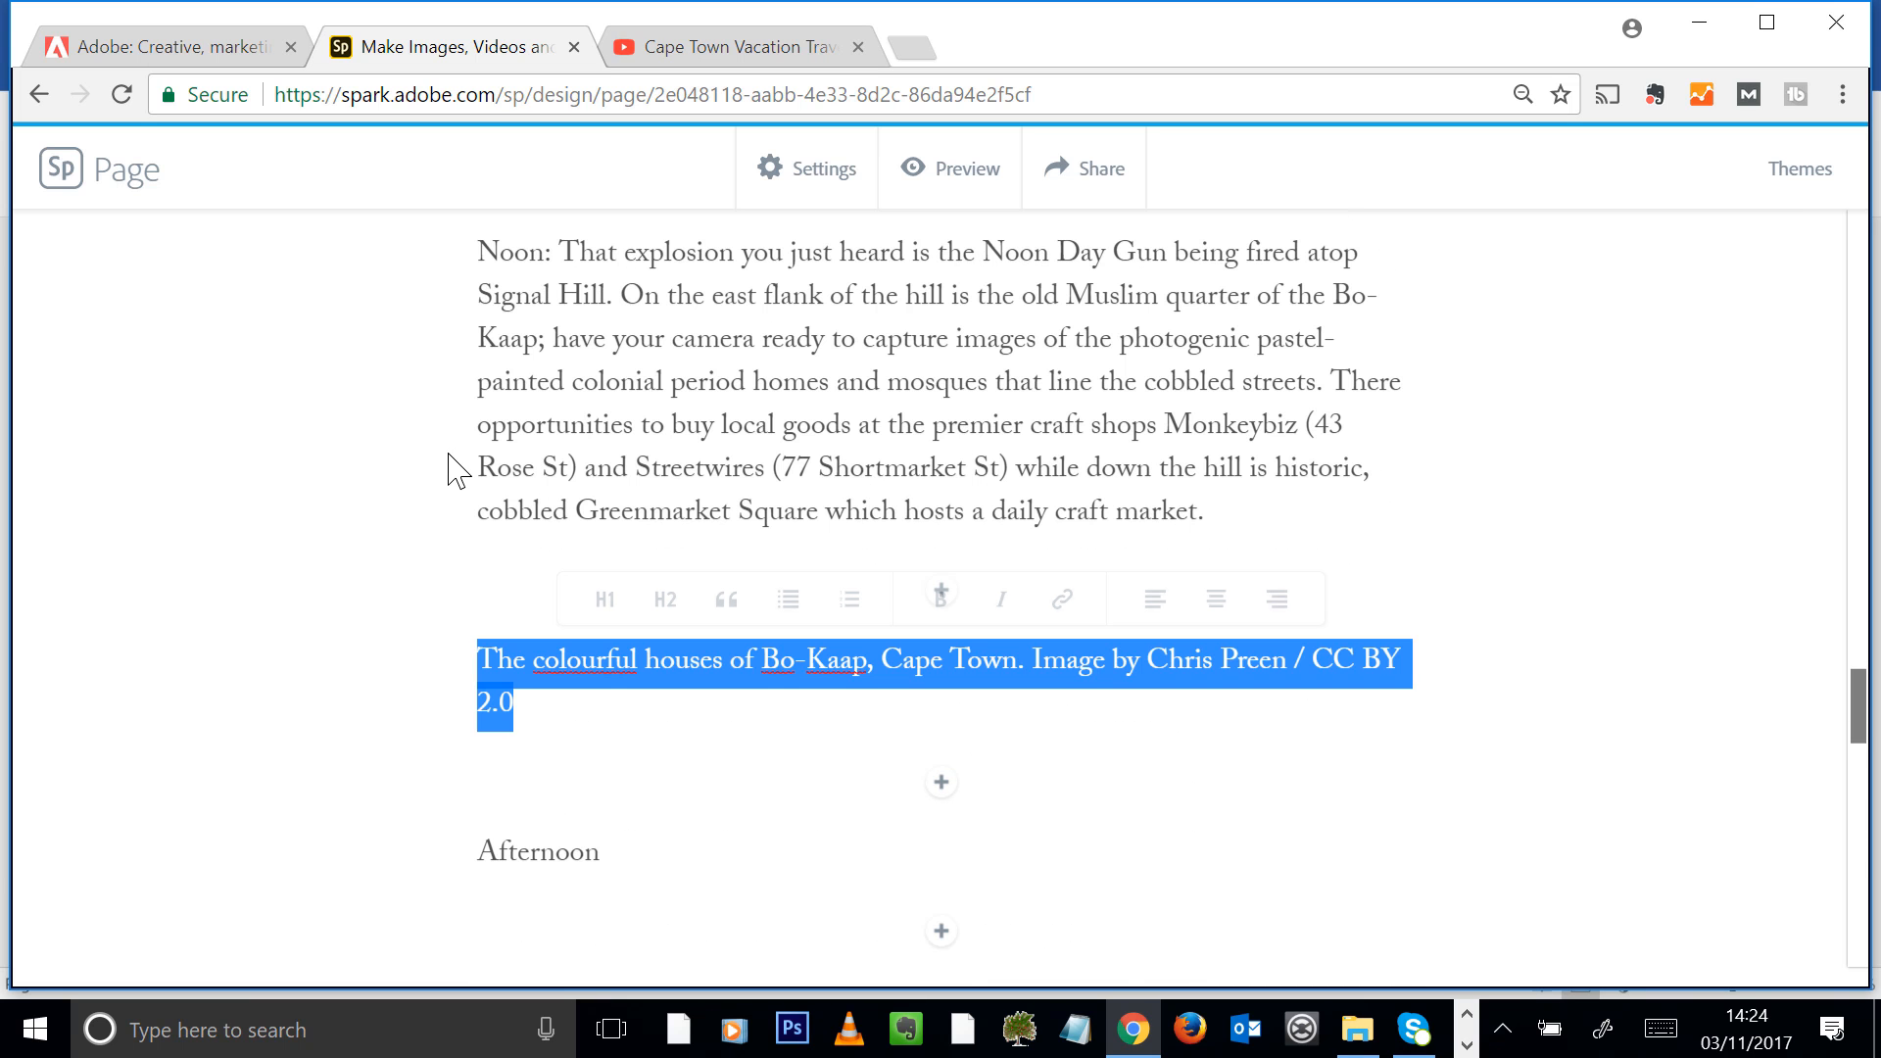
pyautogui.press('BackSpace')
pyautogui.moveTo(1234, 521); pyautogui.dragTo(437, 365)
pyautogui.moveTo(1268, 650); pyautogui.dragTo(449, 343)
pyautogui.press('BackSpace')
# Delete the 10.30am paragraph and the 8am paragraph, removing the empty block left under the Morning heading
pyautogui.scroll(6, 1432, 607)
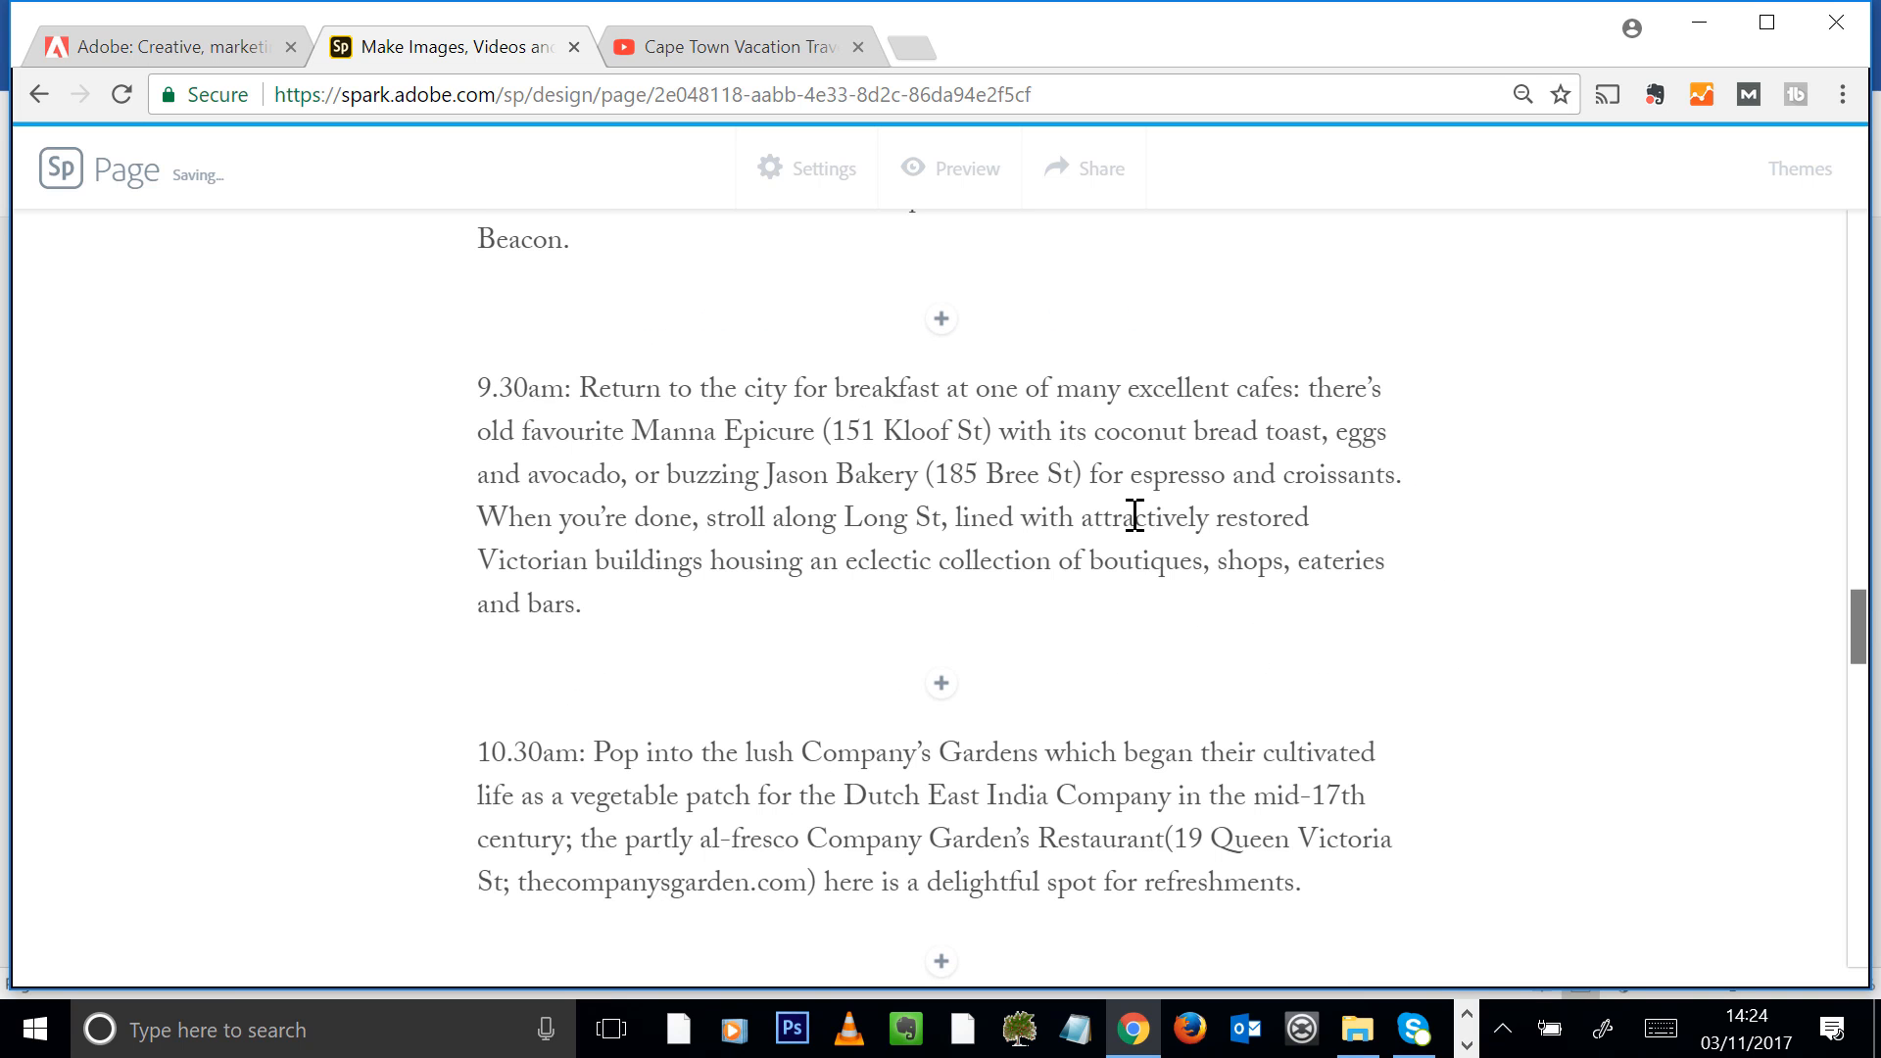
pyautogui.scroll(-4, 1135, 517)
pyautogui.moveTo(1369, 479); pyautogui.dragTo(391, 353)
pyautogui.press('BackSpace')
pyautogui.scroll(2, 919, 373)
pyautogui.scroll(5, 918, 372)
pyautogui.moveTo(659, 790); pyautogui.dragTo(408, 462)
pyautogui.press('BackSpace')
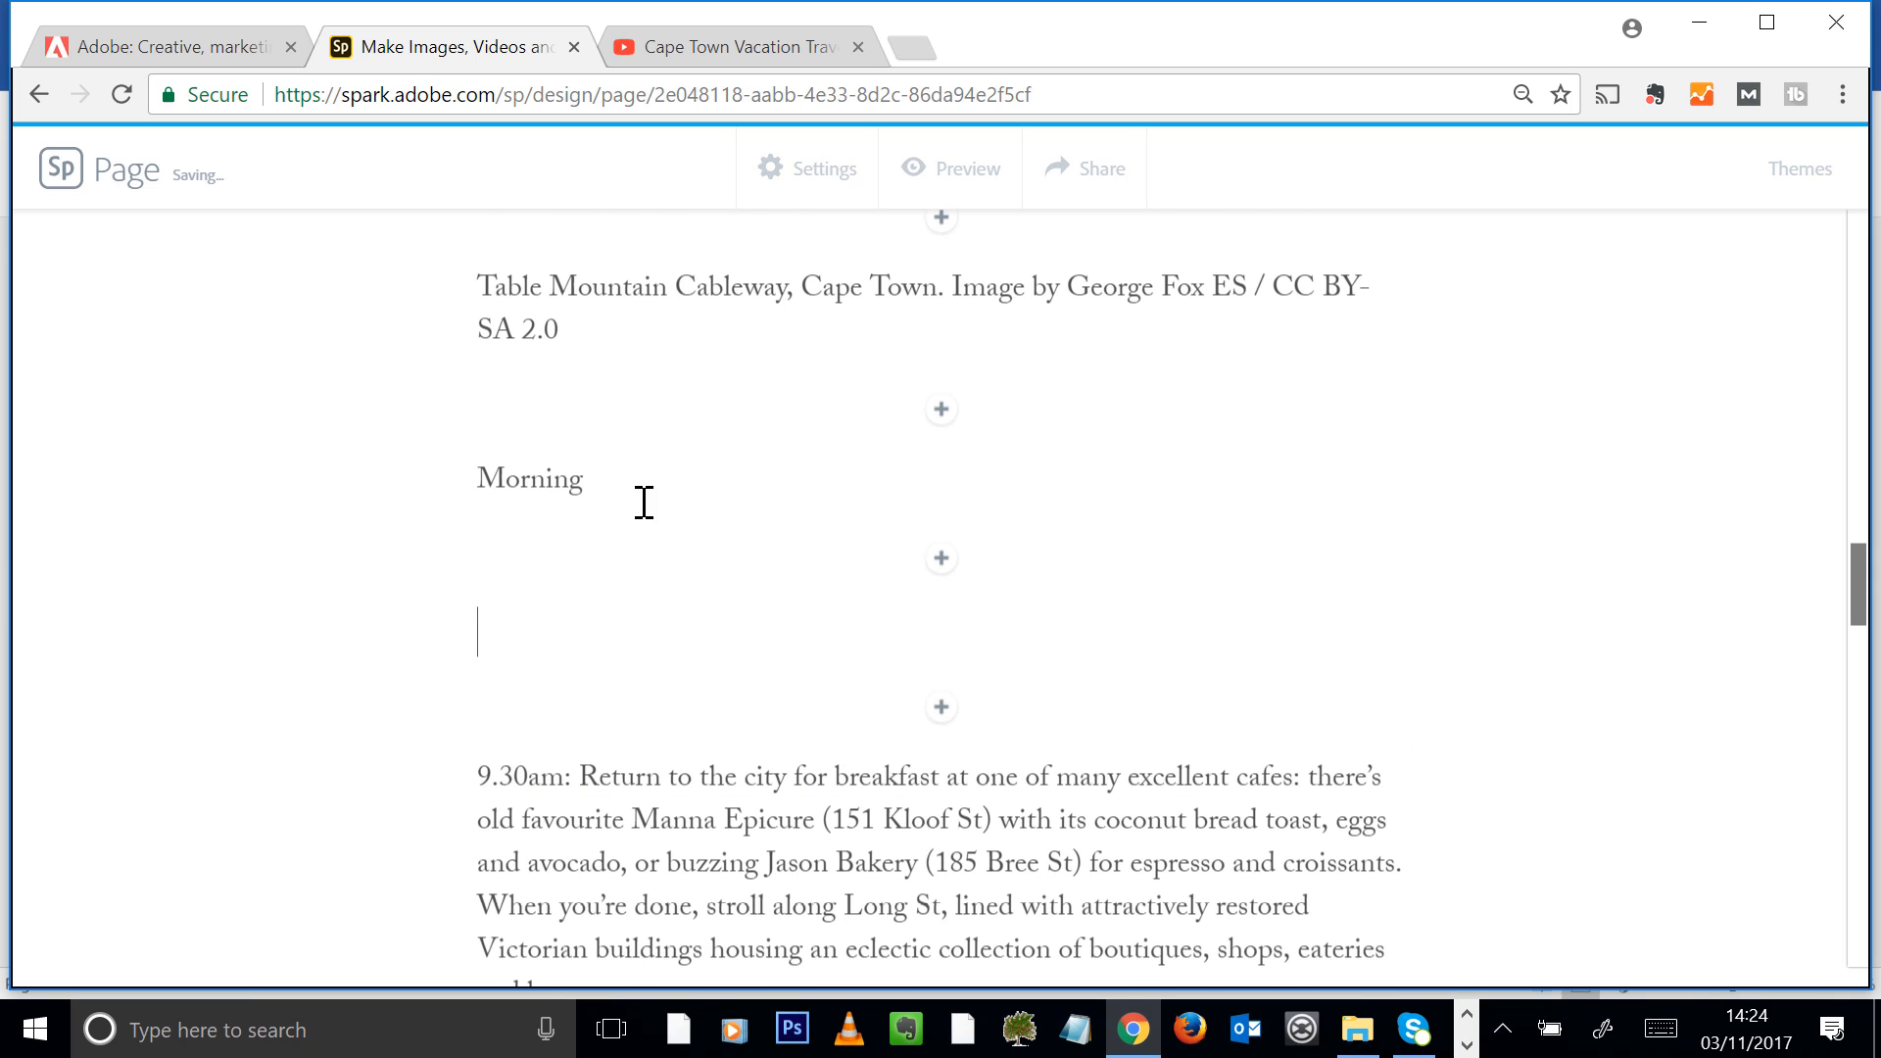
pyautogui.press('BackSpace')
# Delete the Morning heading and the Table Mountain Cableway image credit above the 9.30am paragraph
pyautogui.moveTo(644, 502); pyautogui.dragTo(408, 509)
pyautogui.press('BackSpace')
pyautogui.press('BackSpace')
pyautogui.scroll(1, 609, 483)
pyautogui.moveTo(608, 517); pyautogui.dragTo(353, 441)
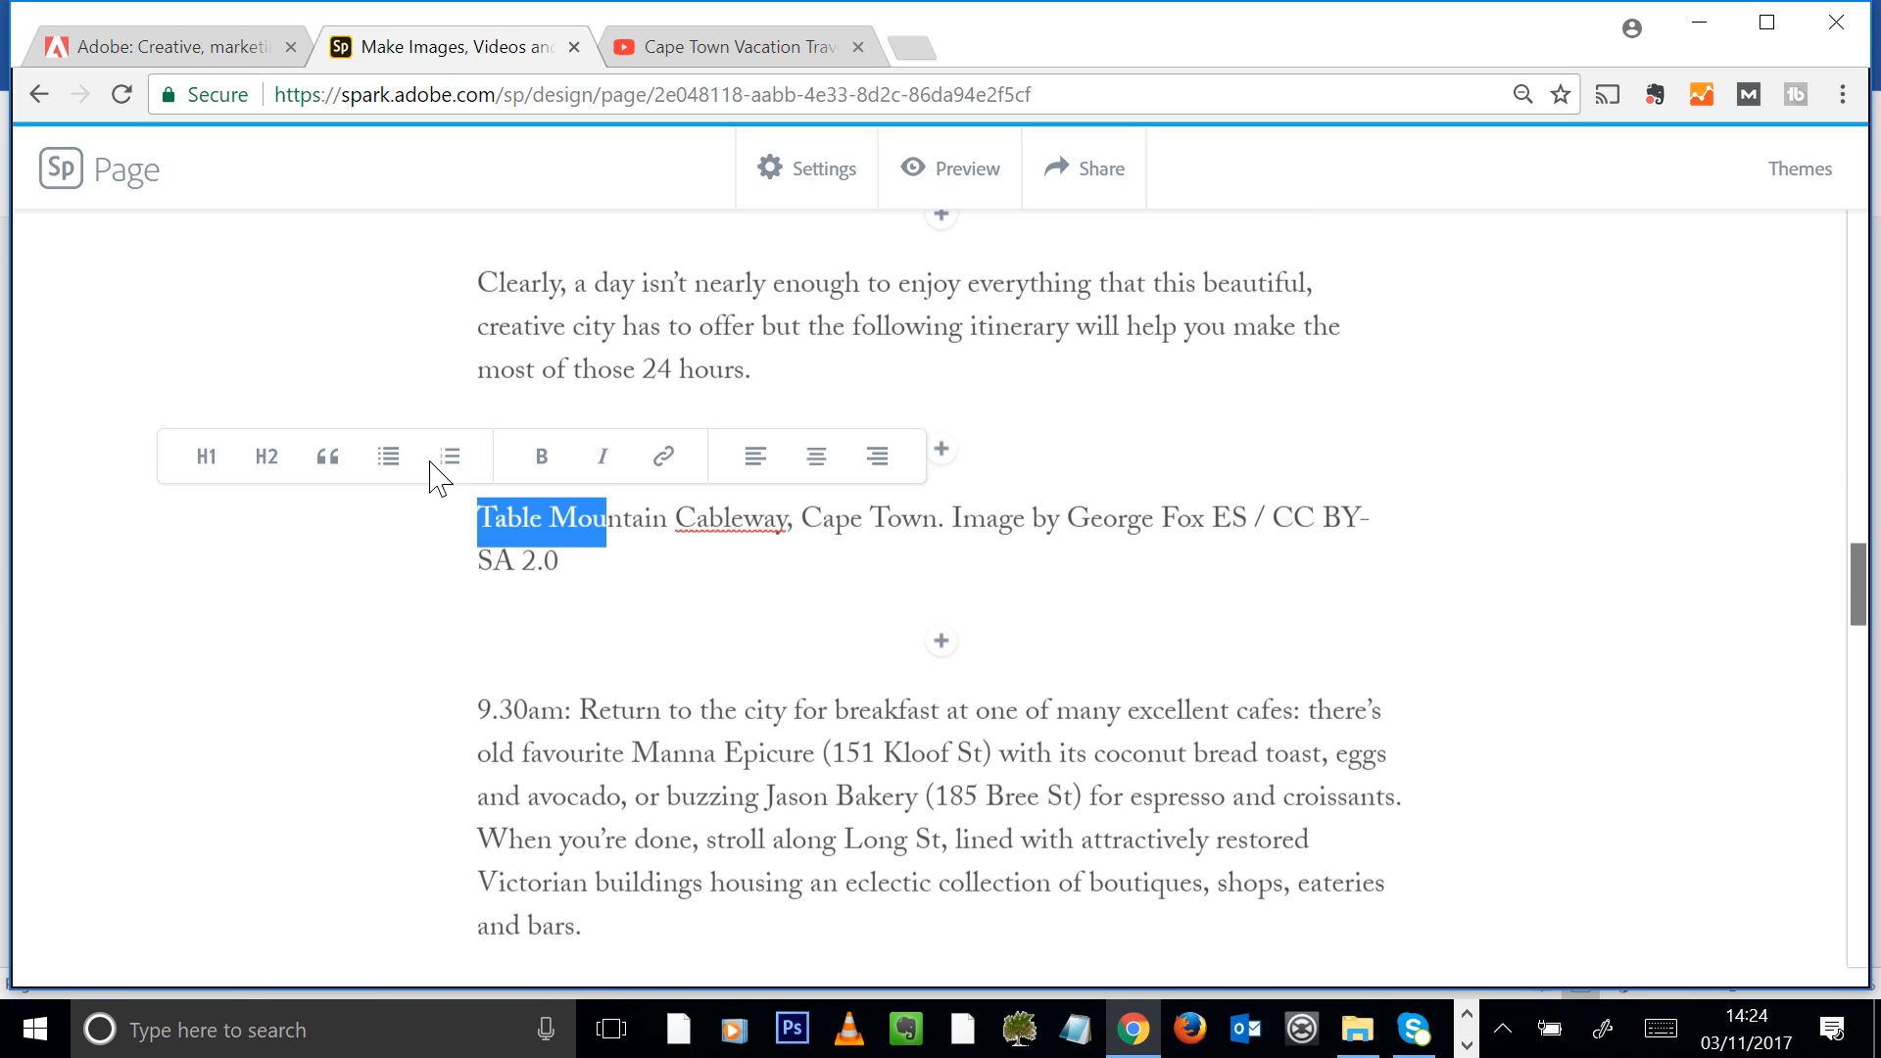
pyautogui.press('BackSpace')
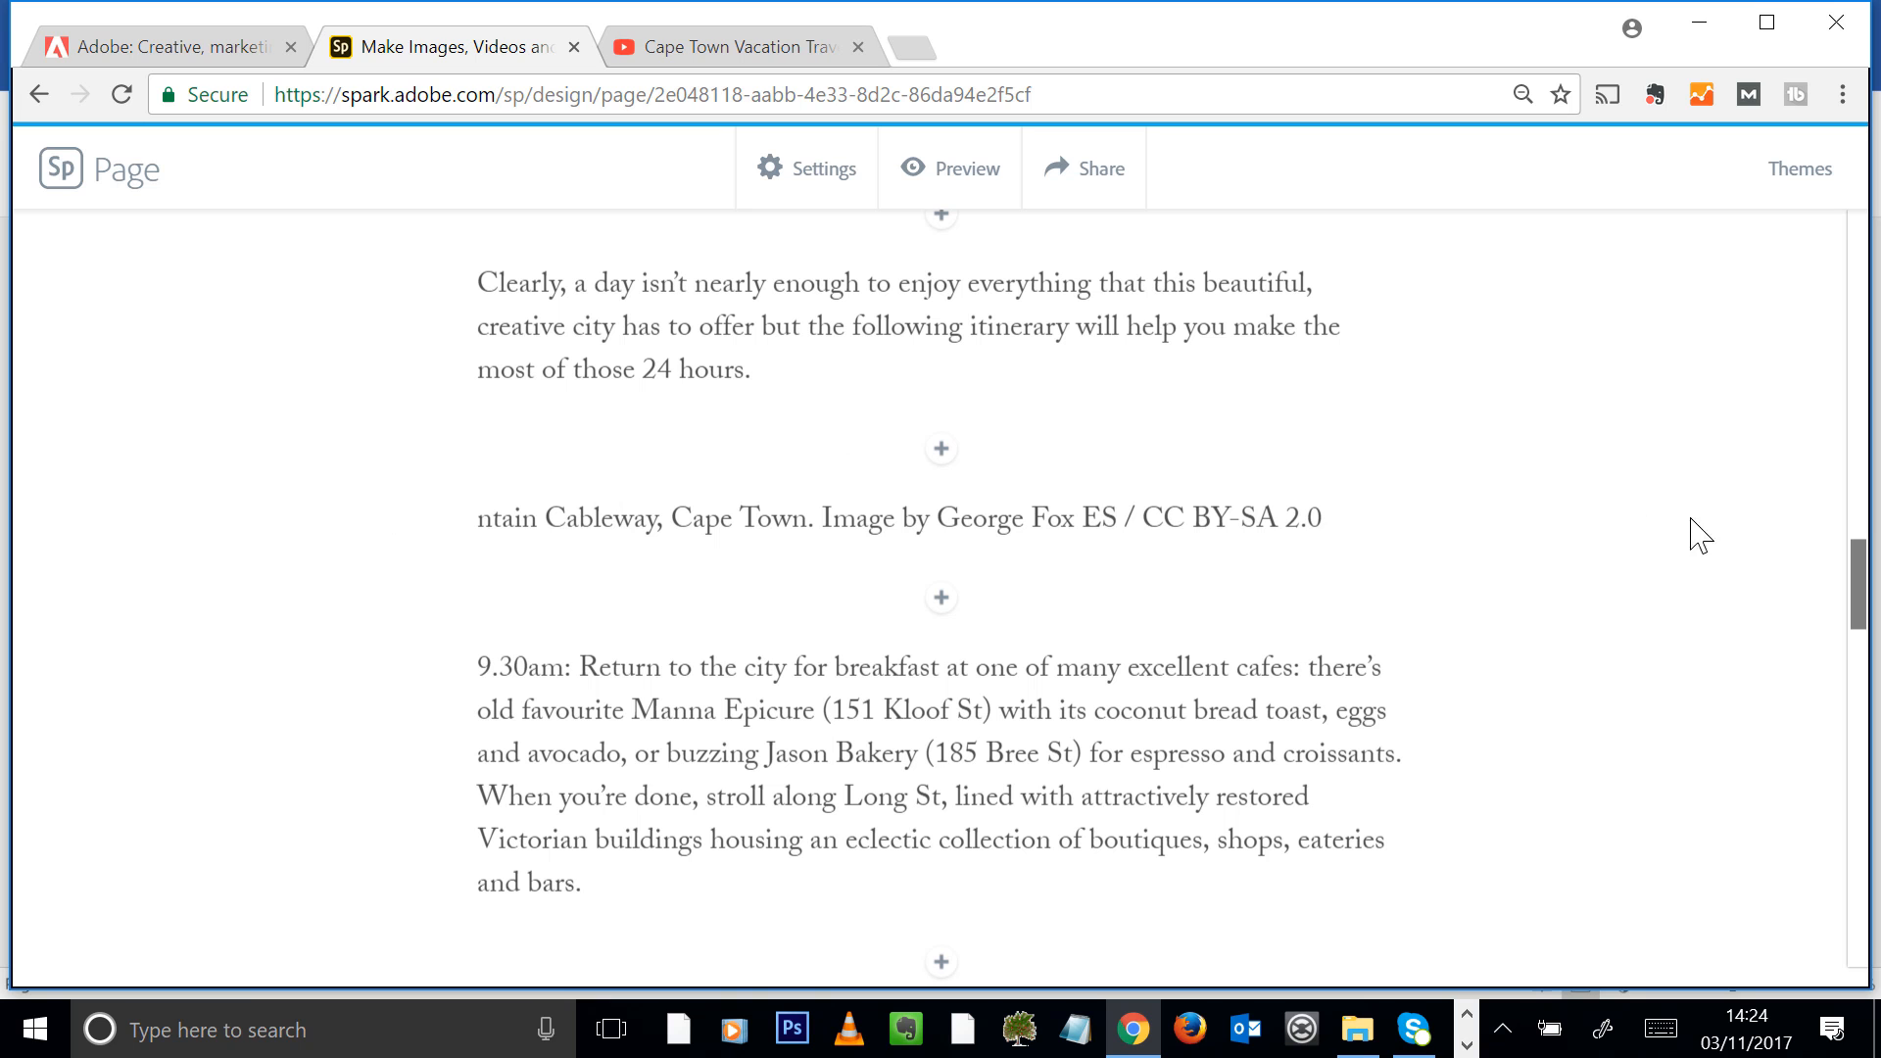
pyautogui.moveTo(1347, 517); pyautogui.dragTo(399, 545)
pyautogui.press('BackSpace')
pyautogui.press('BackSpace')
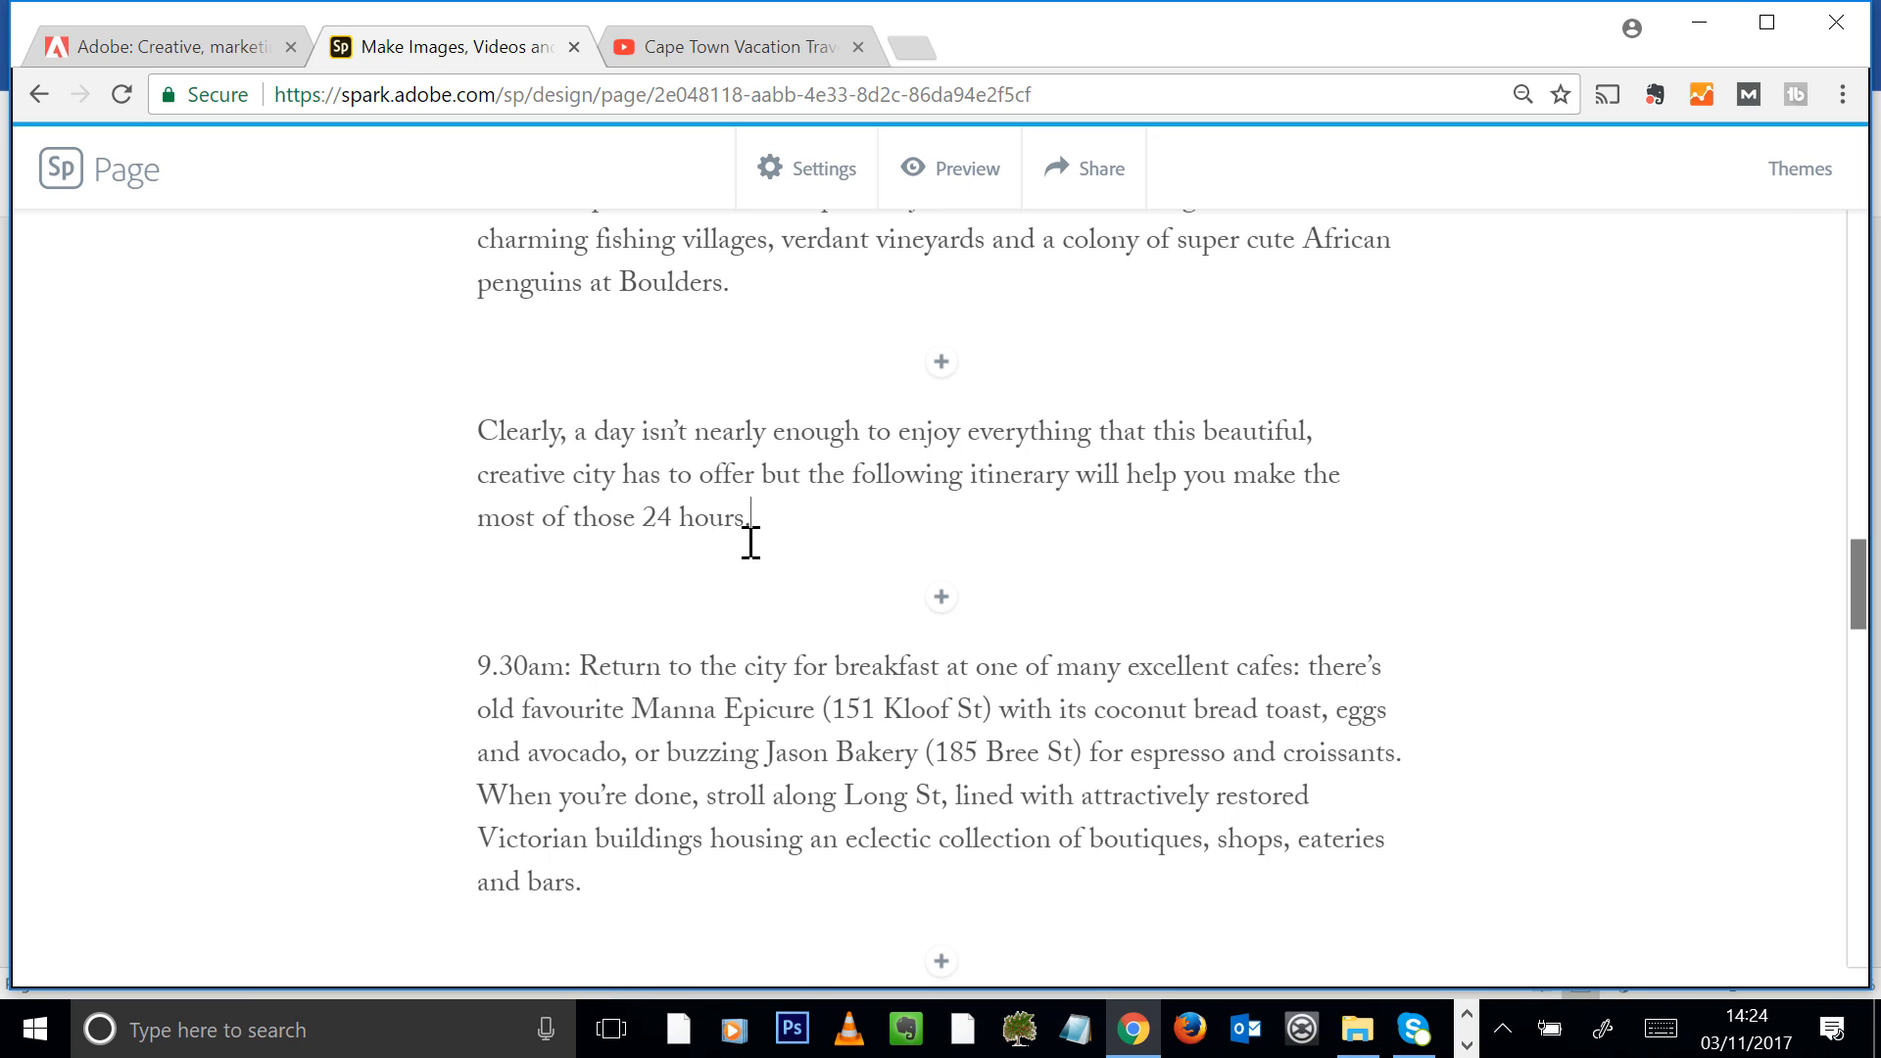
# Format the "24 hours in Cape Town" line as an H1 heading and centre it
pyautogui.scroll(3, 739, 559)
pyautogui.scroll(4, 921, 485)
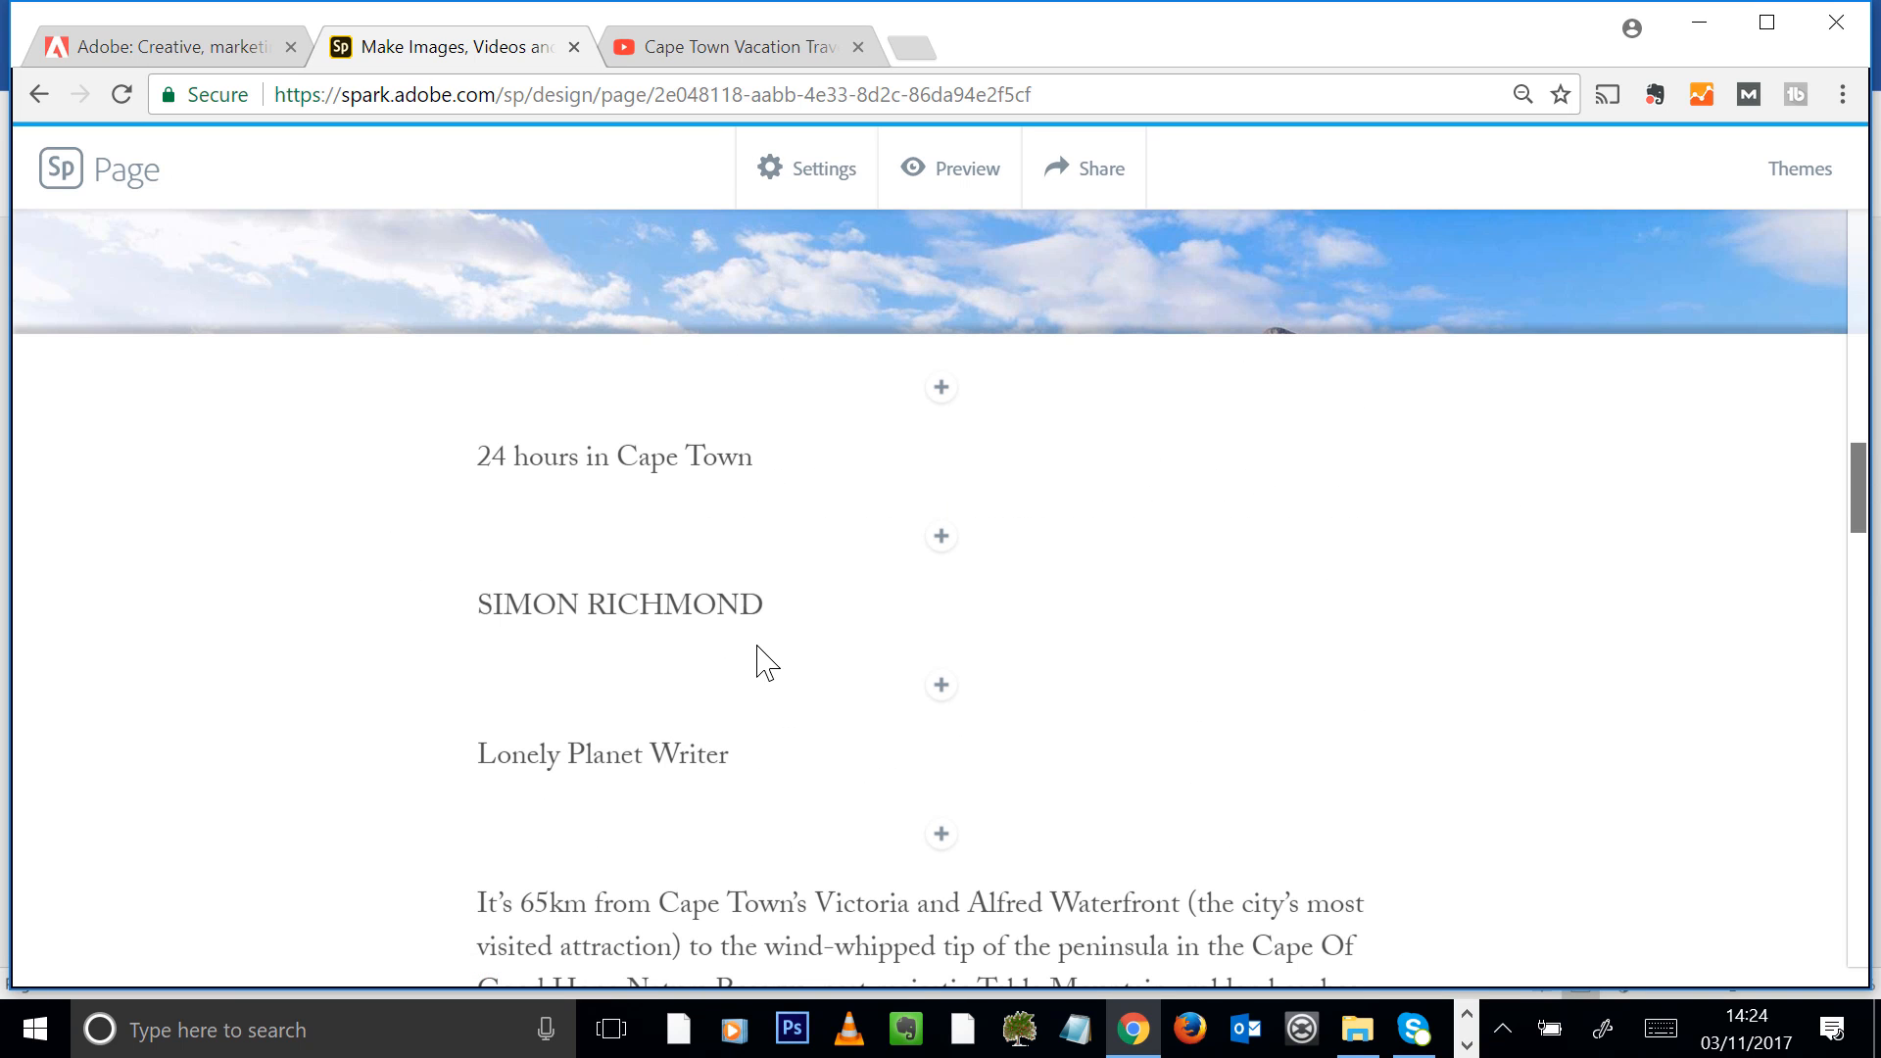
pyautogui.moveTo(787, 458); pyautogui.dragTo(363, 462)
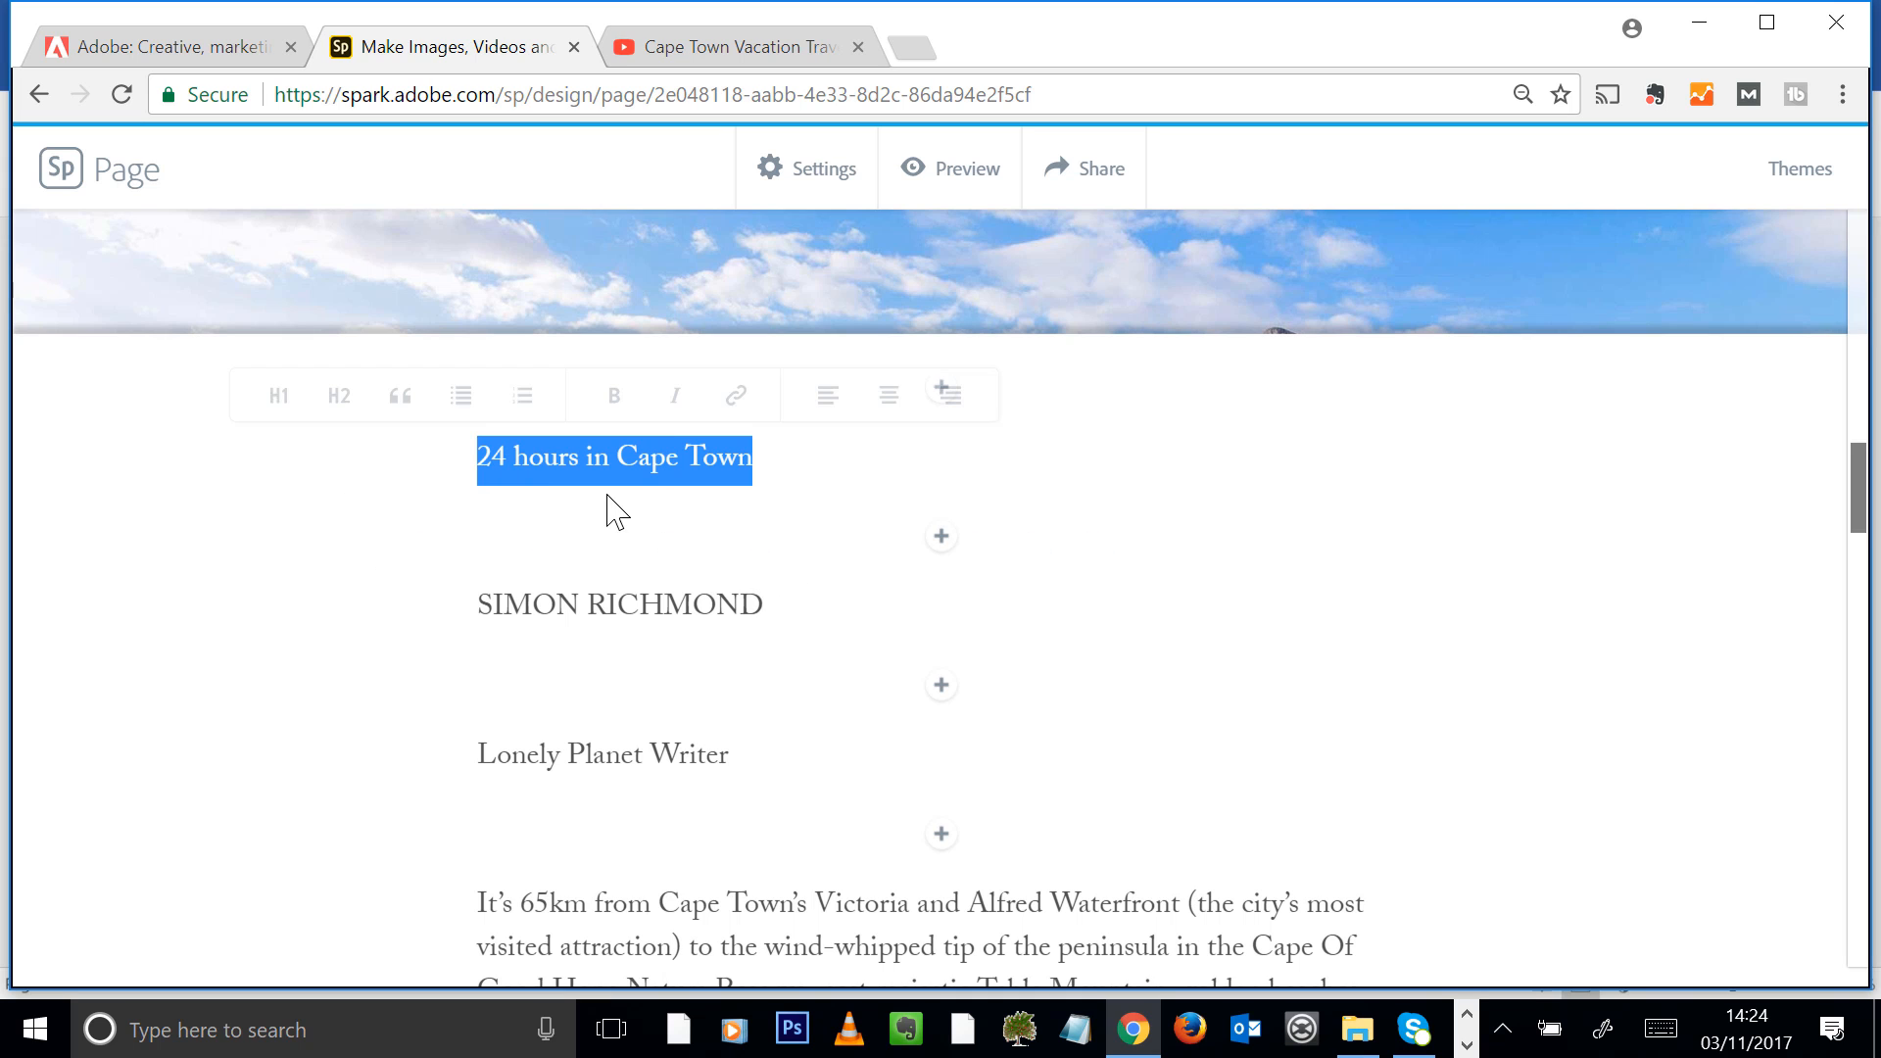
pyautogui.click(282, 398)
pyautogui.click(1035, 382)
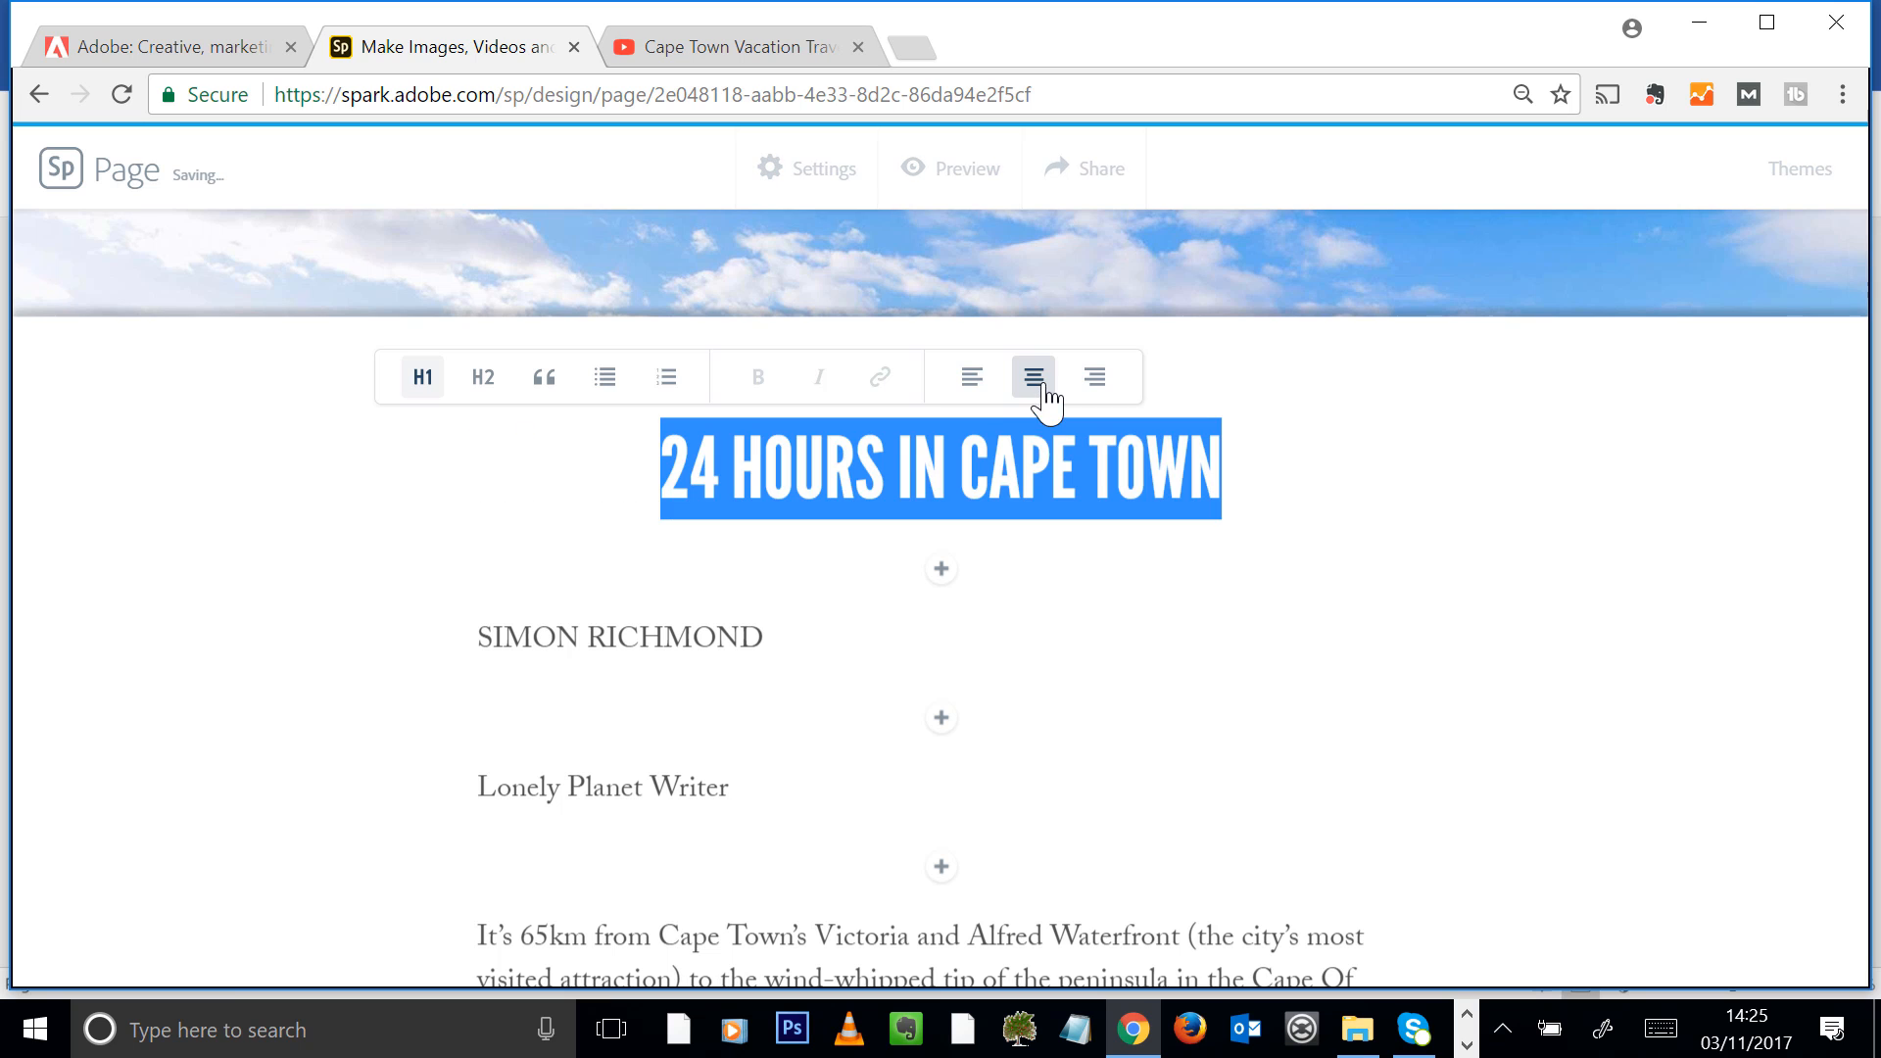
# Centre the author's name and the "Lonely Planet Writer" line below the article heading
pyautogui.moveTo(786, 648); pyautogui.dragTo(475, 643)
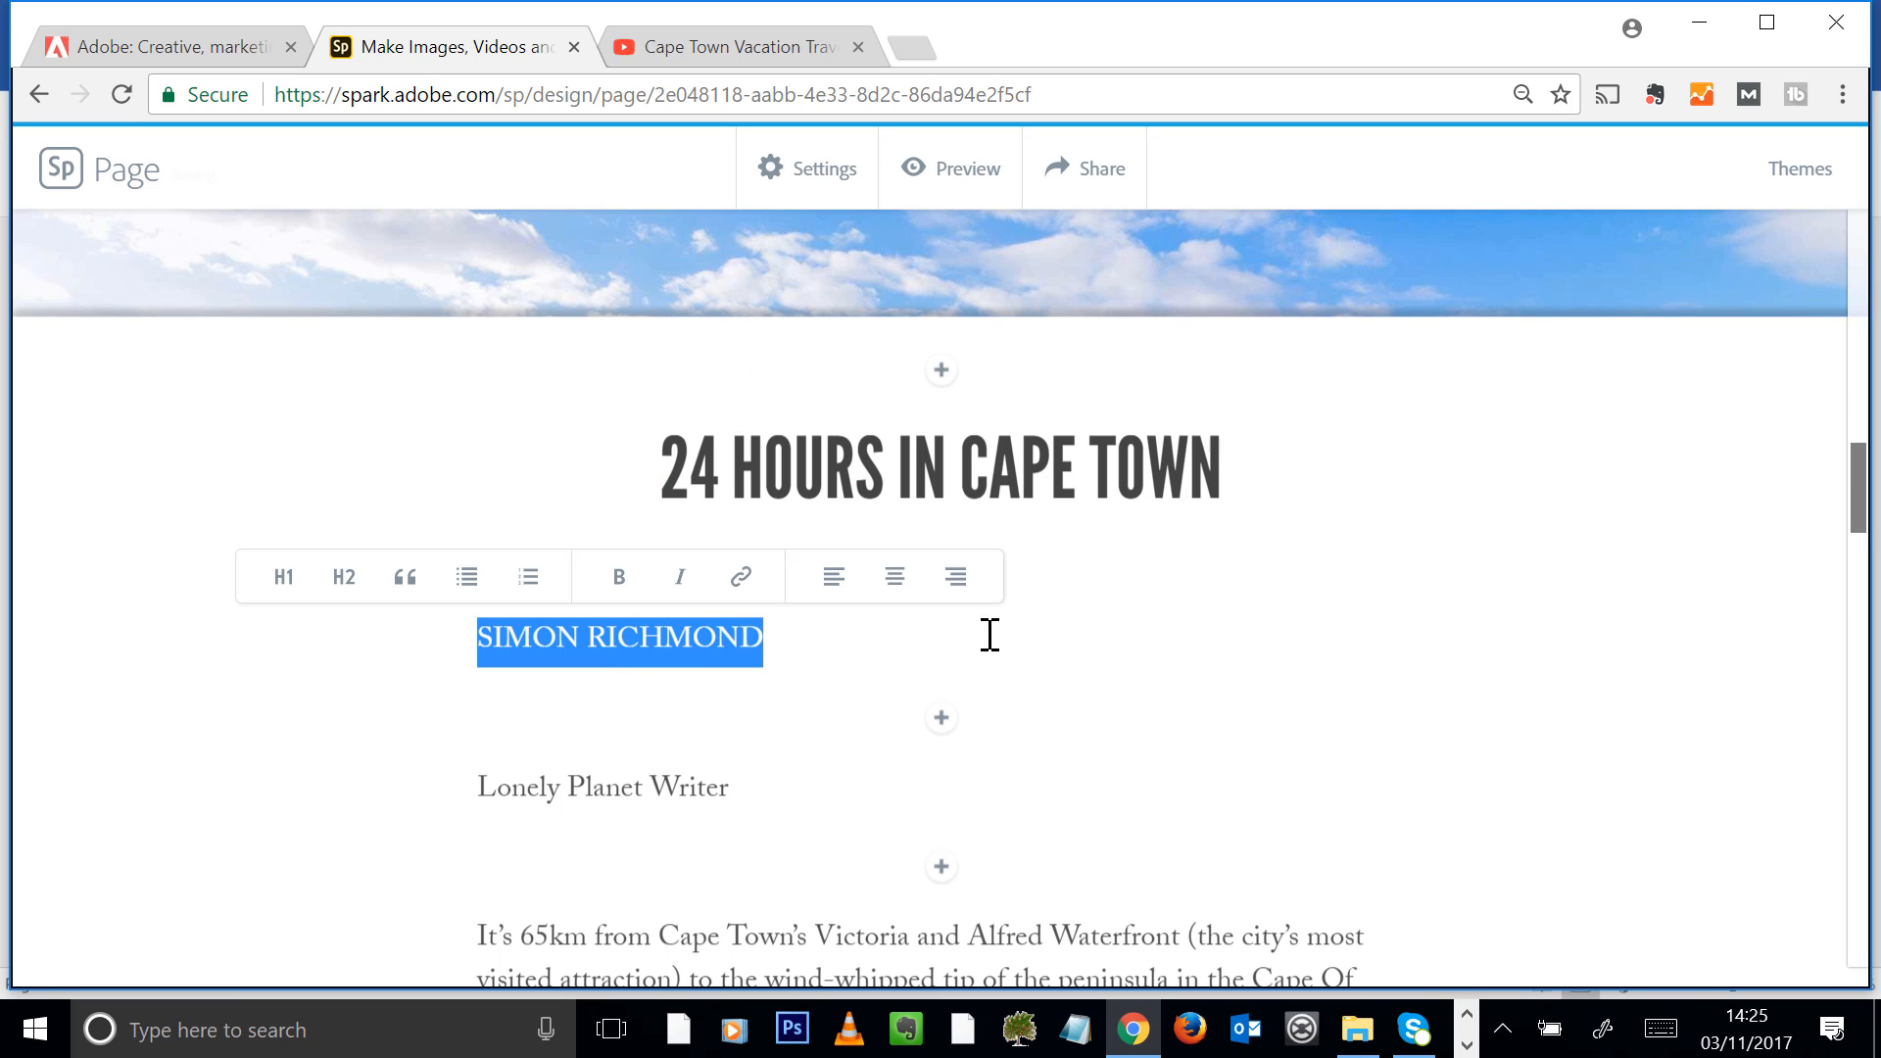
pyautogui.click(895, 578)
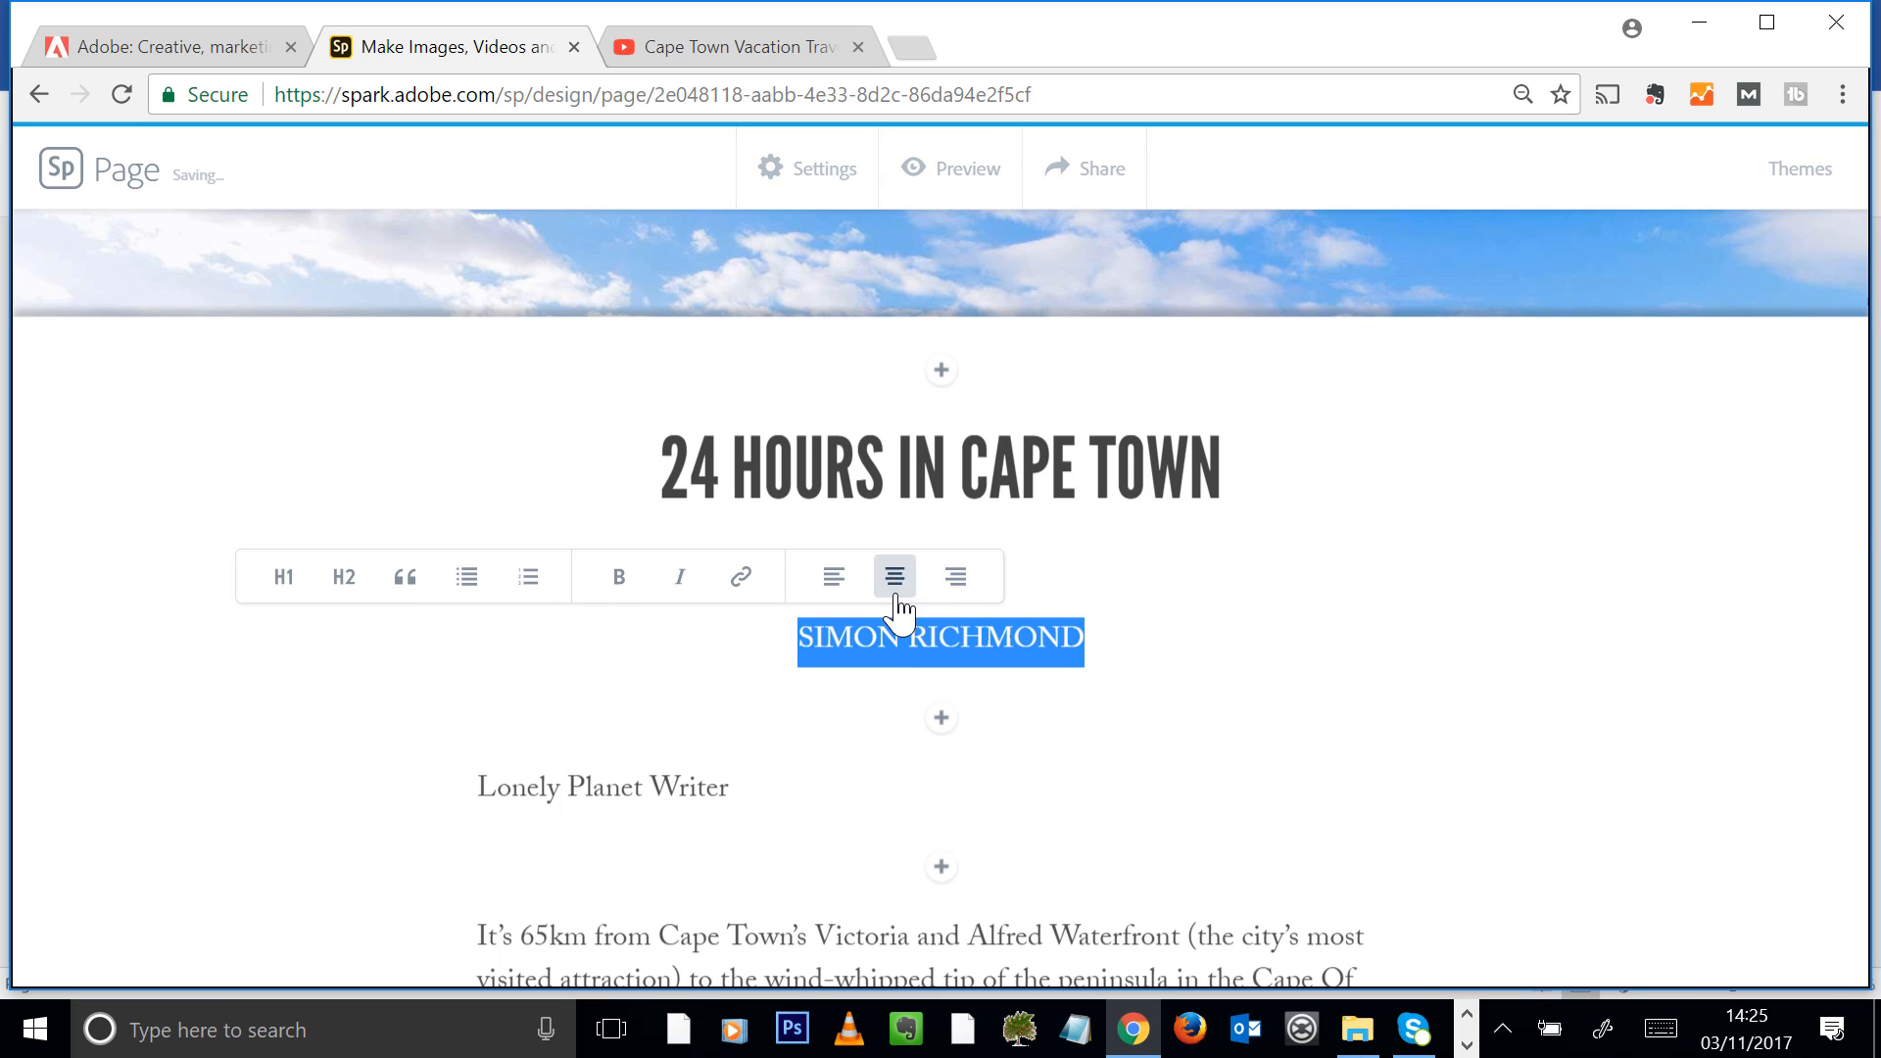
pyautogui.click(753, 796)
pyautogui.tripleClick(752, 796)
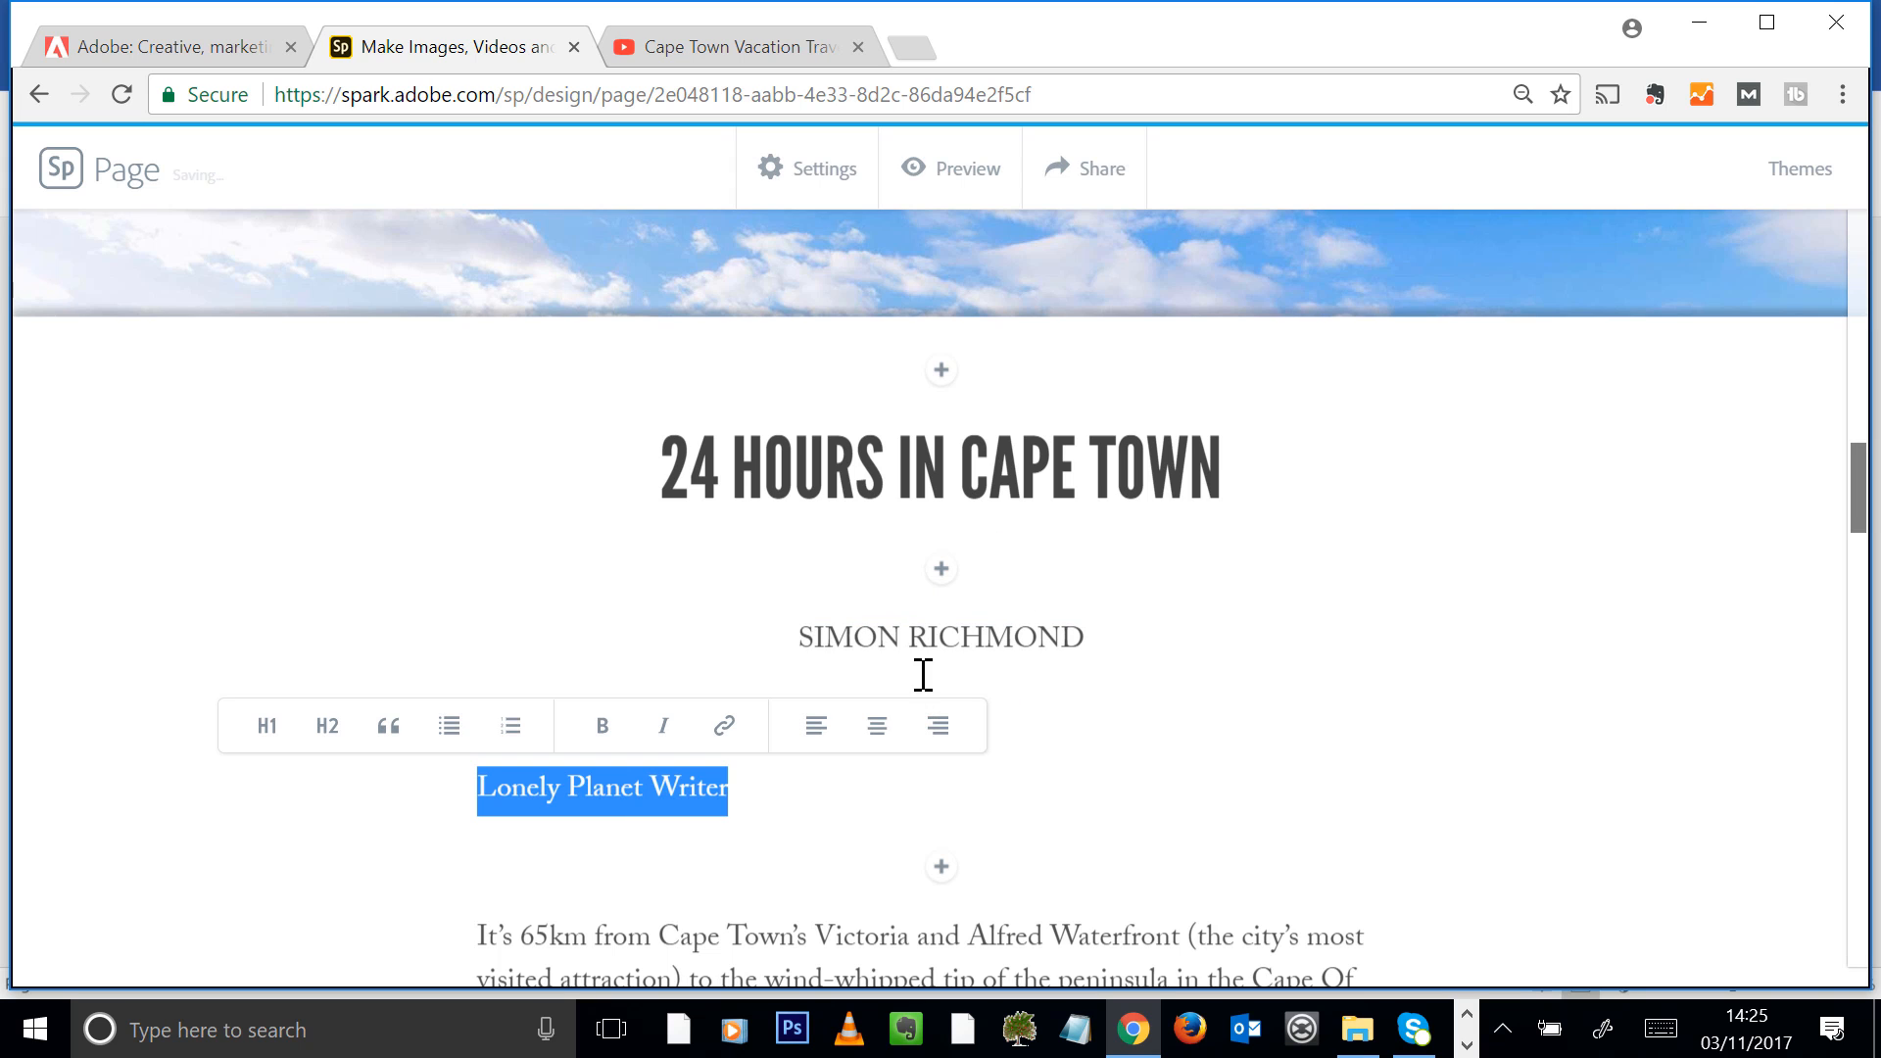
pyautogui.click(880, 733)
pyautogui.scroll(-2, 1293, 653)
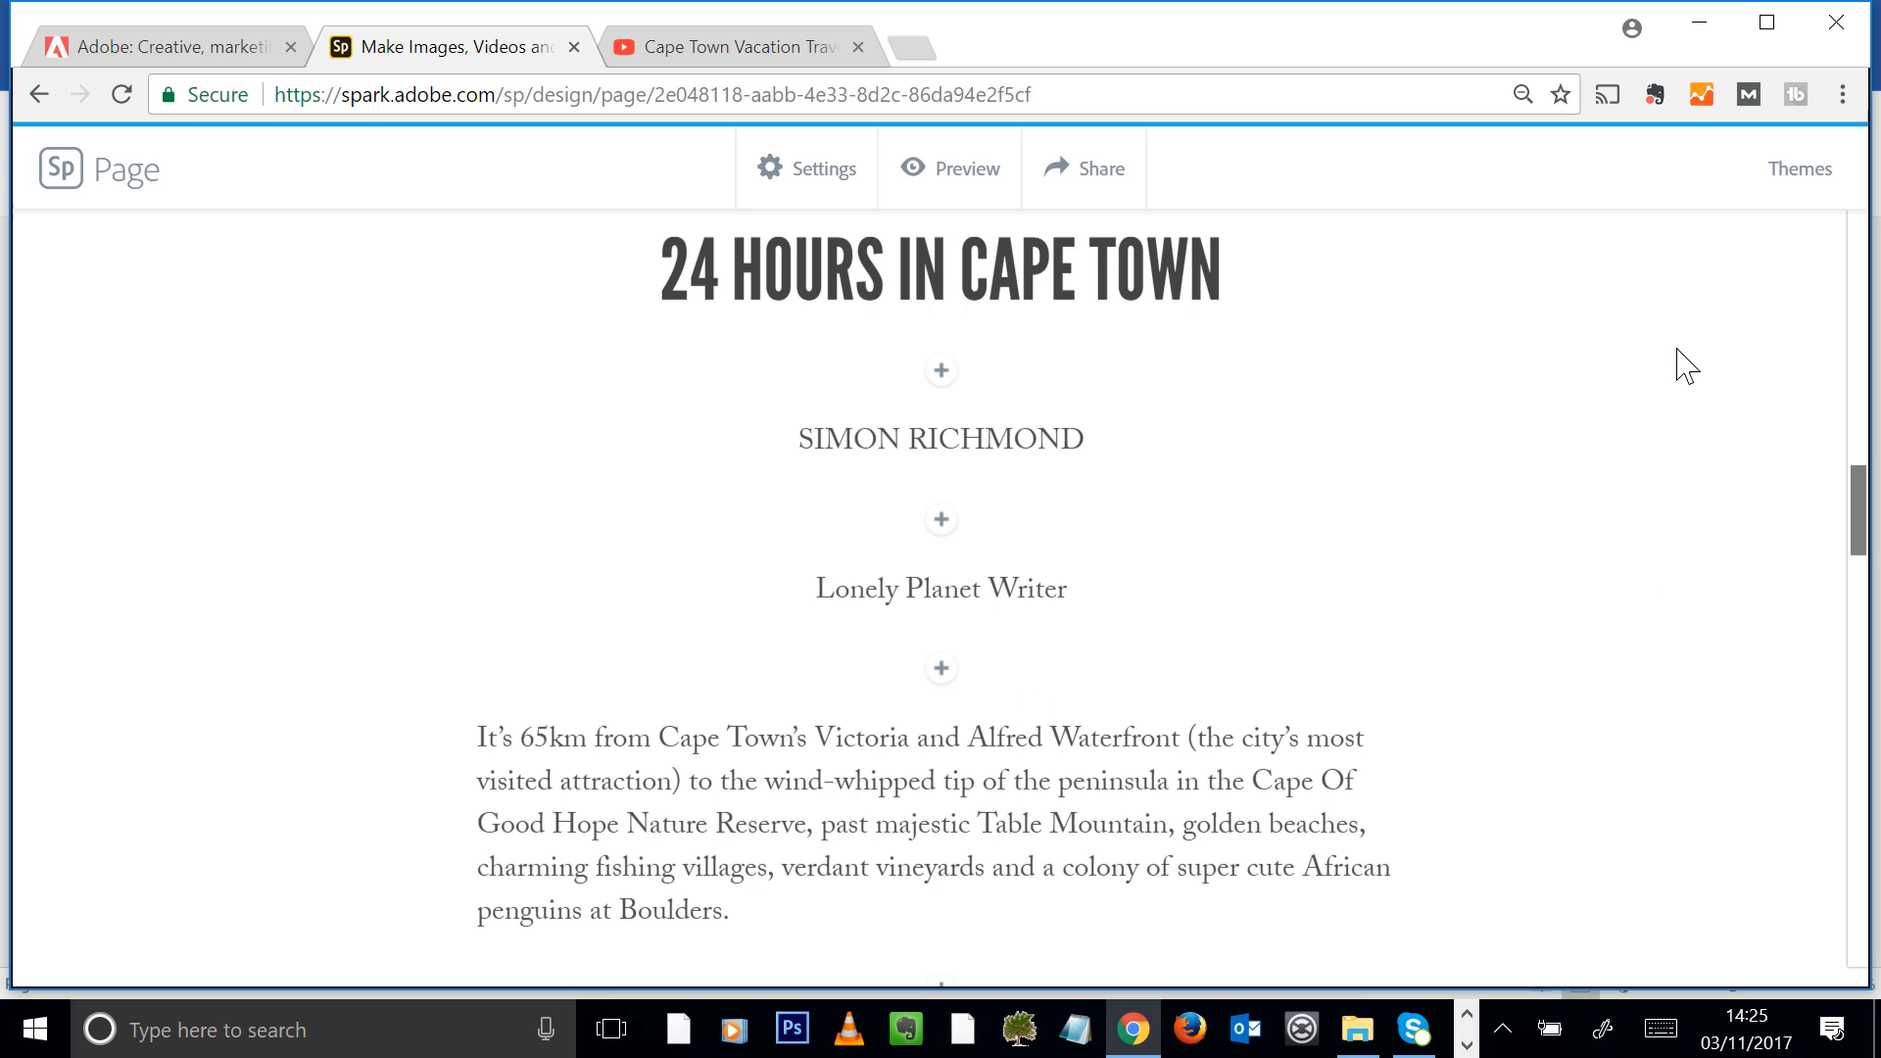
pyautogui.scroll(-4, 1091, 747)
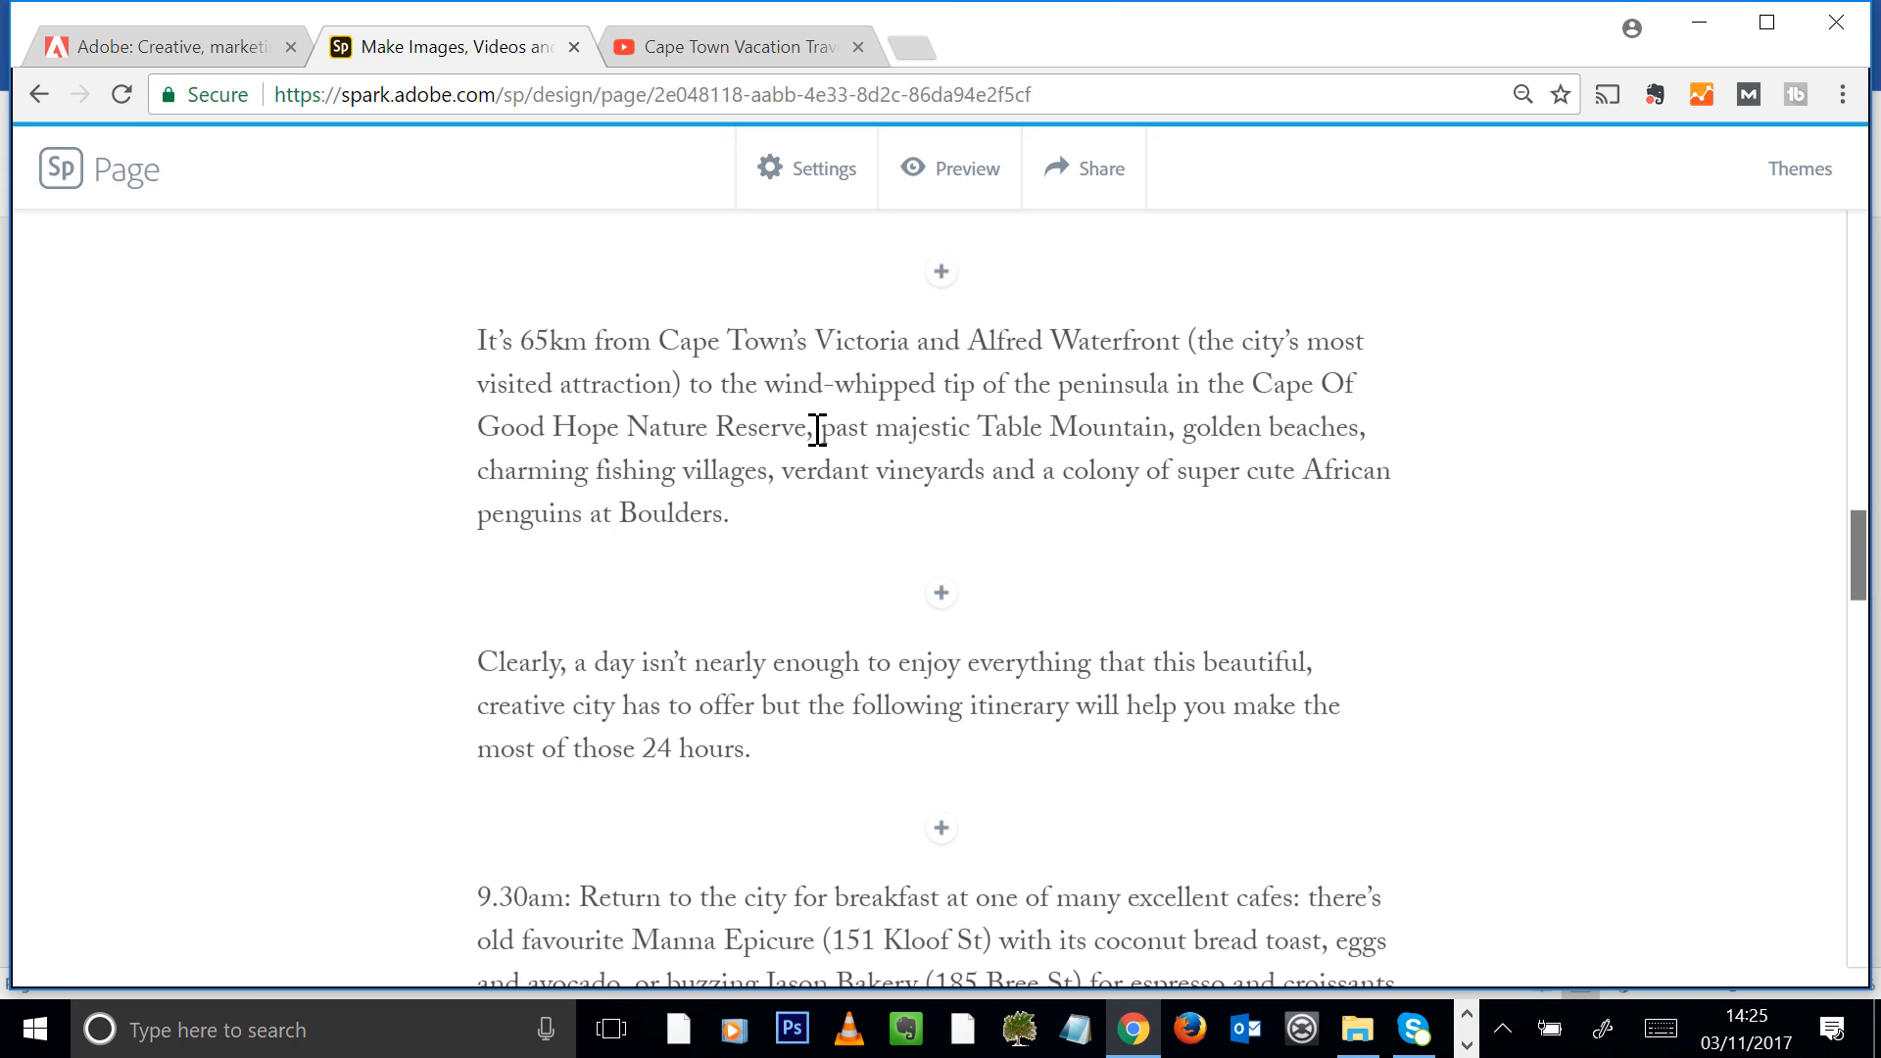
pyautogui.moveTo(828, 437); pyautogui.dragTo(932, 431)
pyautogui.scroll(-2, 1048, 501)
pyautogui.moveTo(808, 514); pyautogui.dragTo(950, 558)
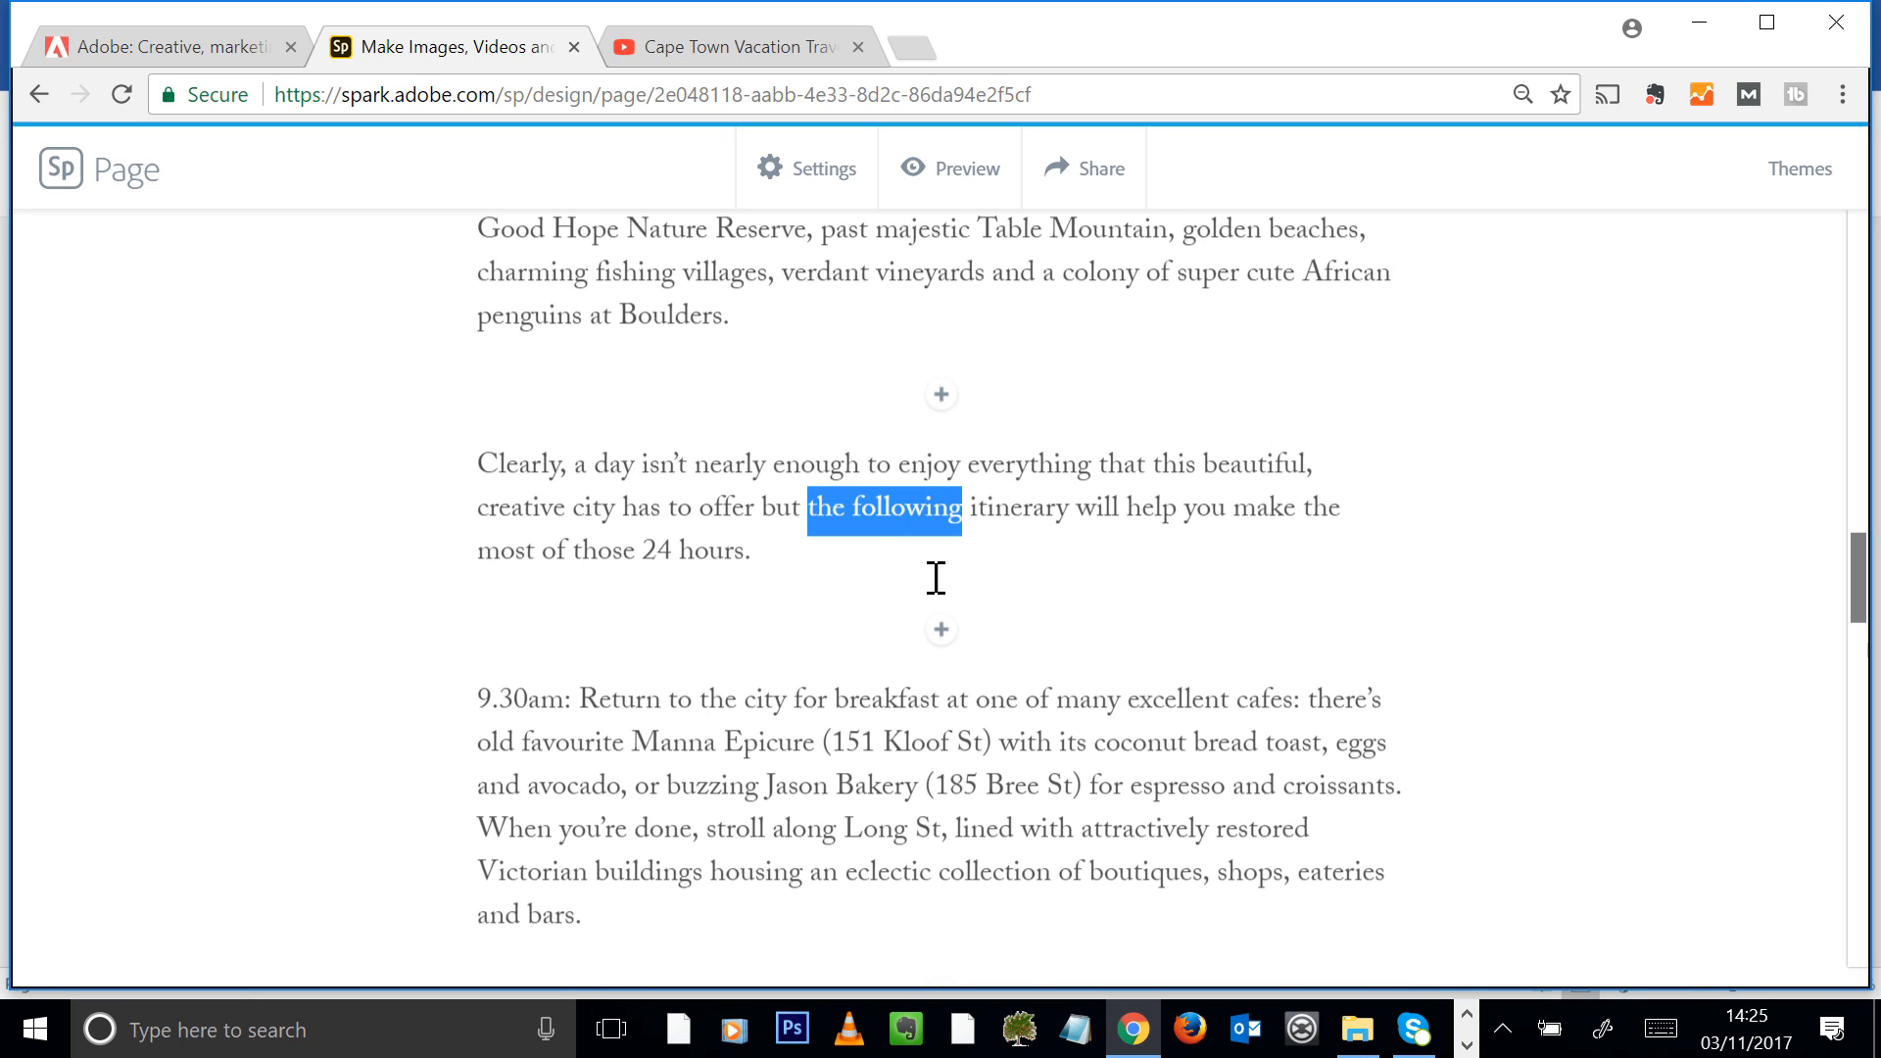
pyautogui.scroll(-2, 642, 470)
pyautogui.moveTo(607, 587); pyautogui.dragTo(621, 588)
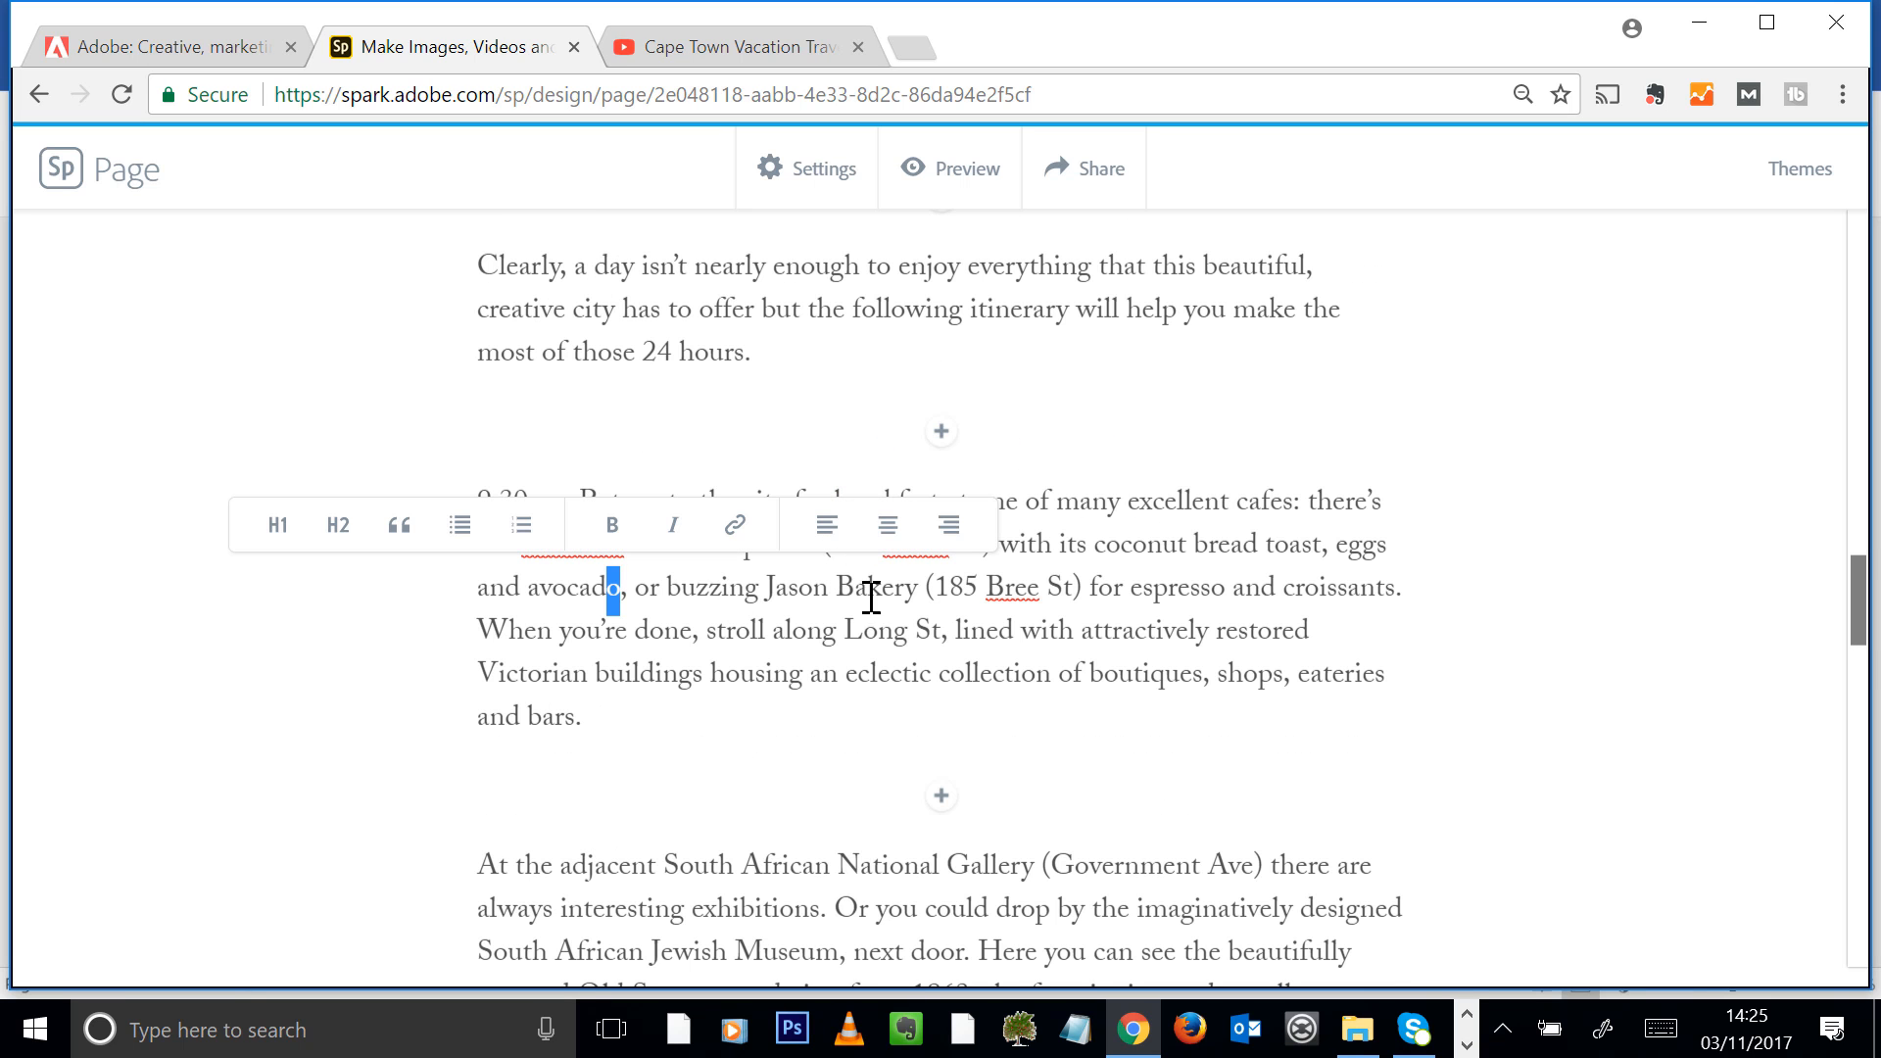
pyautogui.moveTo(912, 593); pyautogui.dragTo(770, 591)
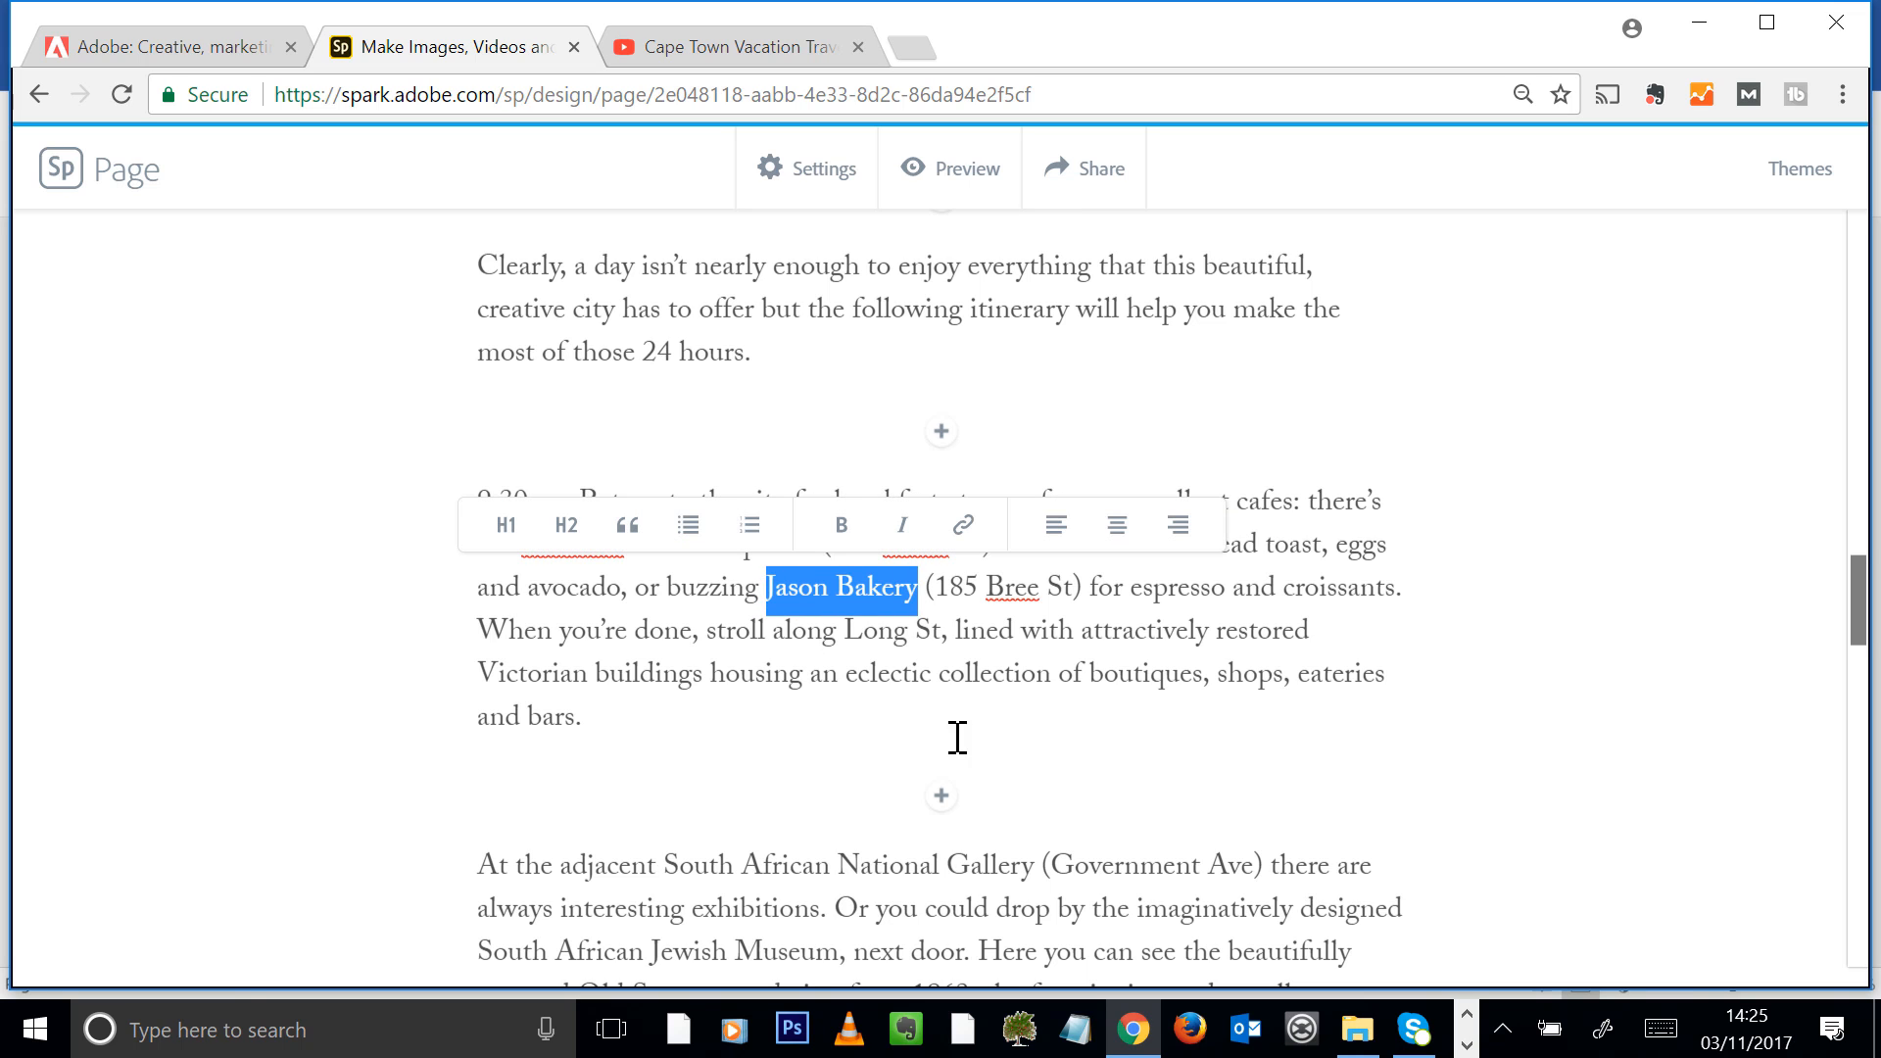
pyautogui.click(963, 527)
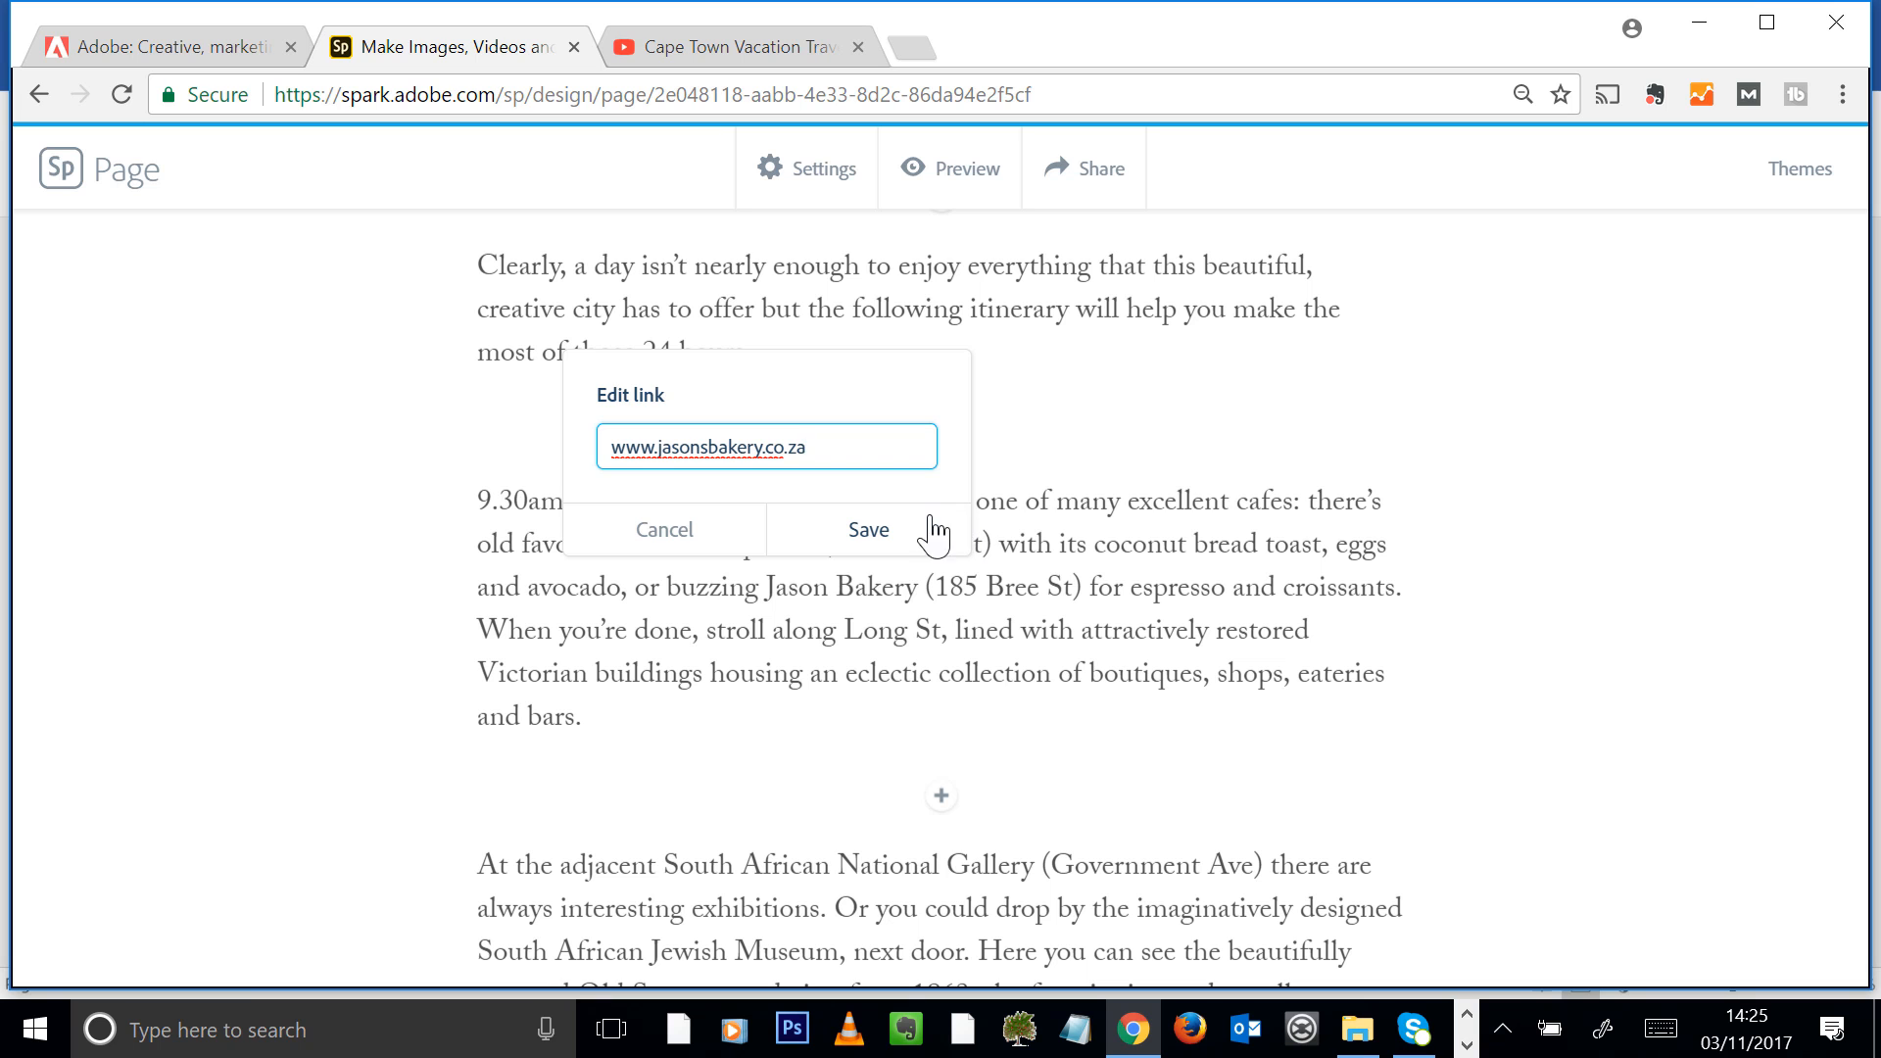
pyautogui.click(892, 527)
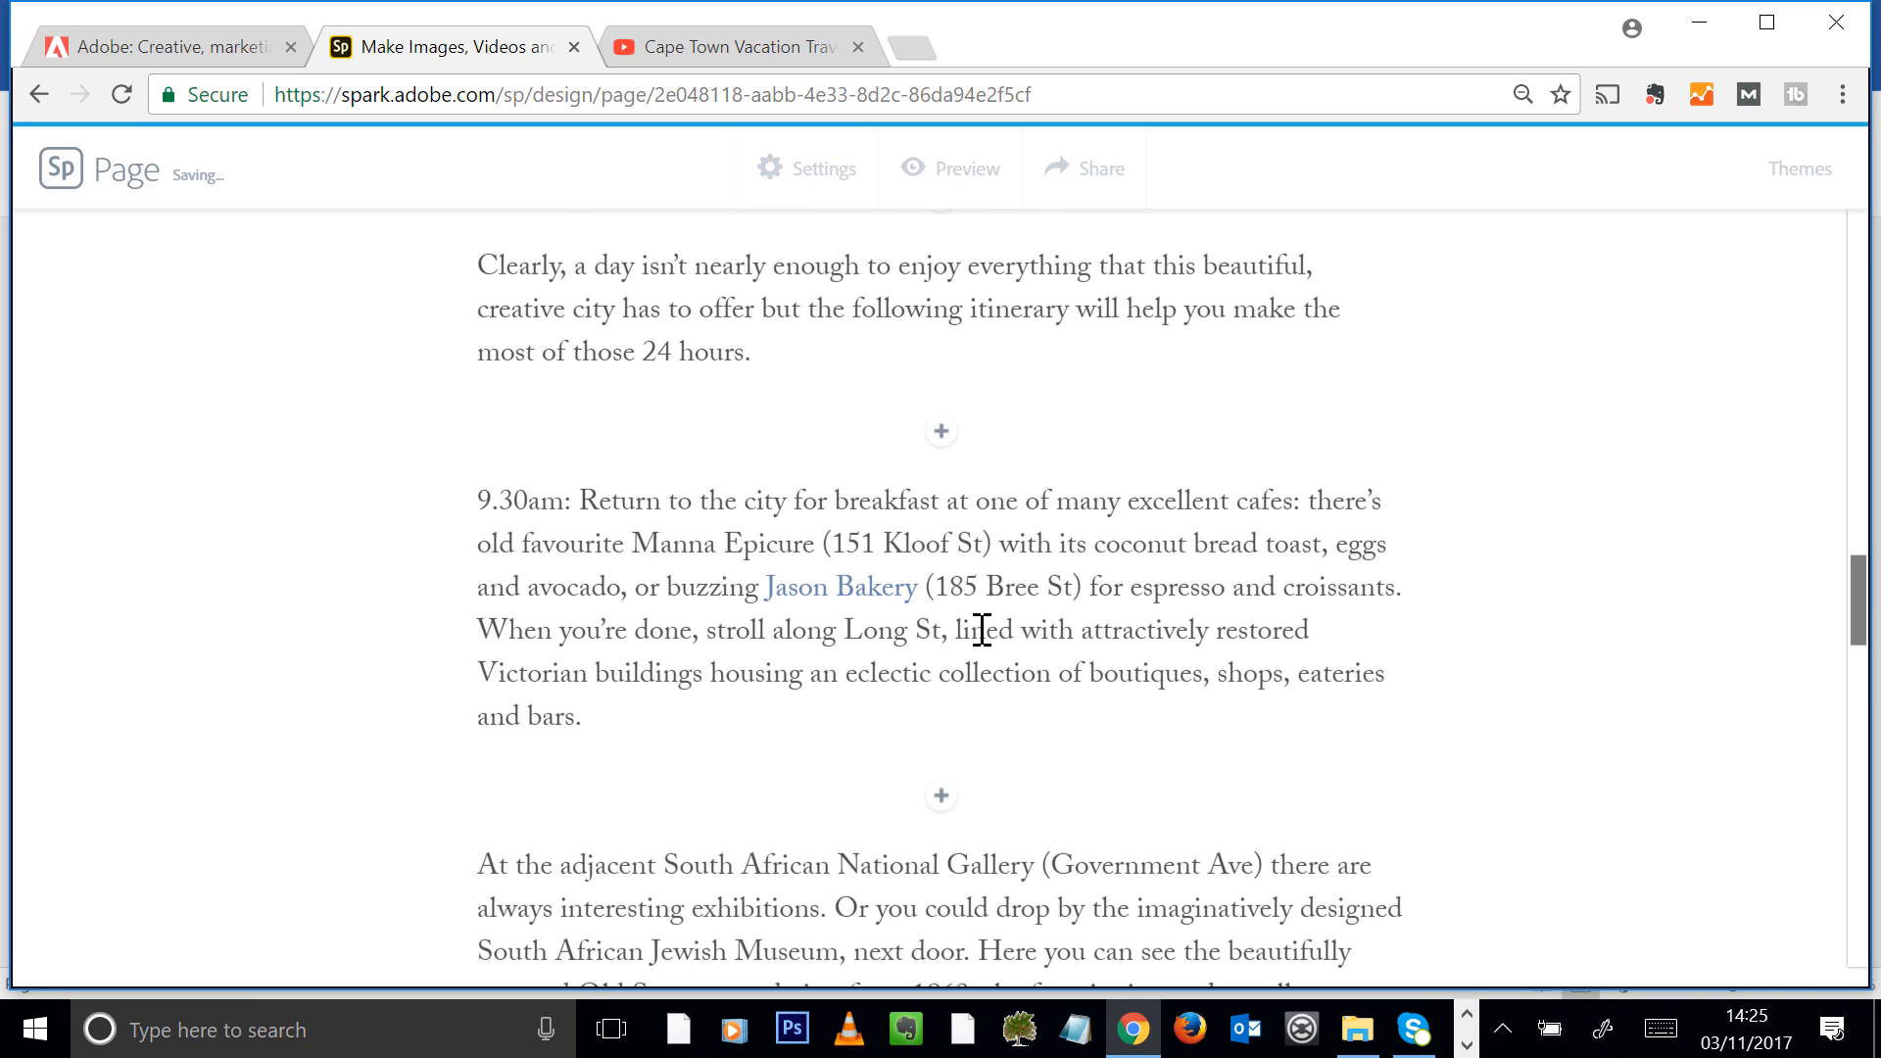
# Insert a photo grid after the 7pm paragraph and upload the six images from Cape_Town_Clifton_Beach through Cape_Town_Vinyards
pyautogui.scroll(-6, 995, 601)
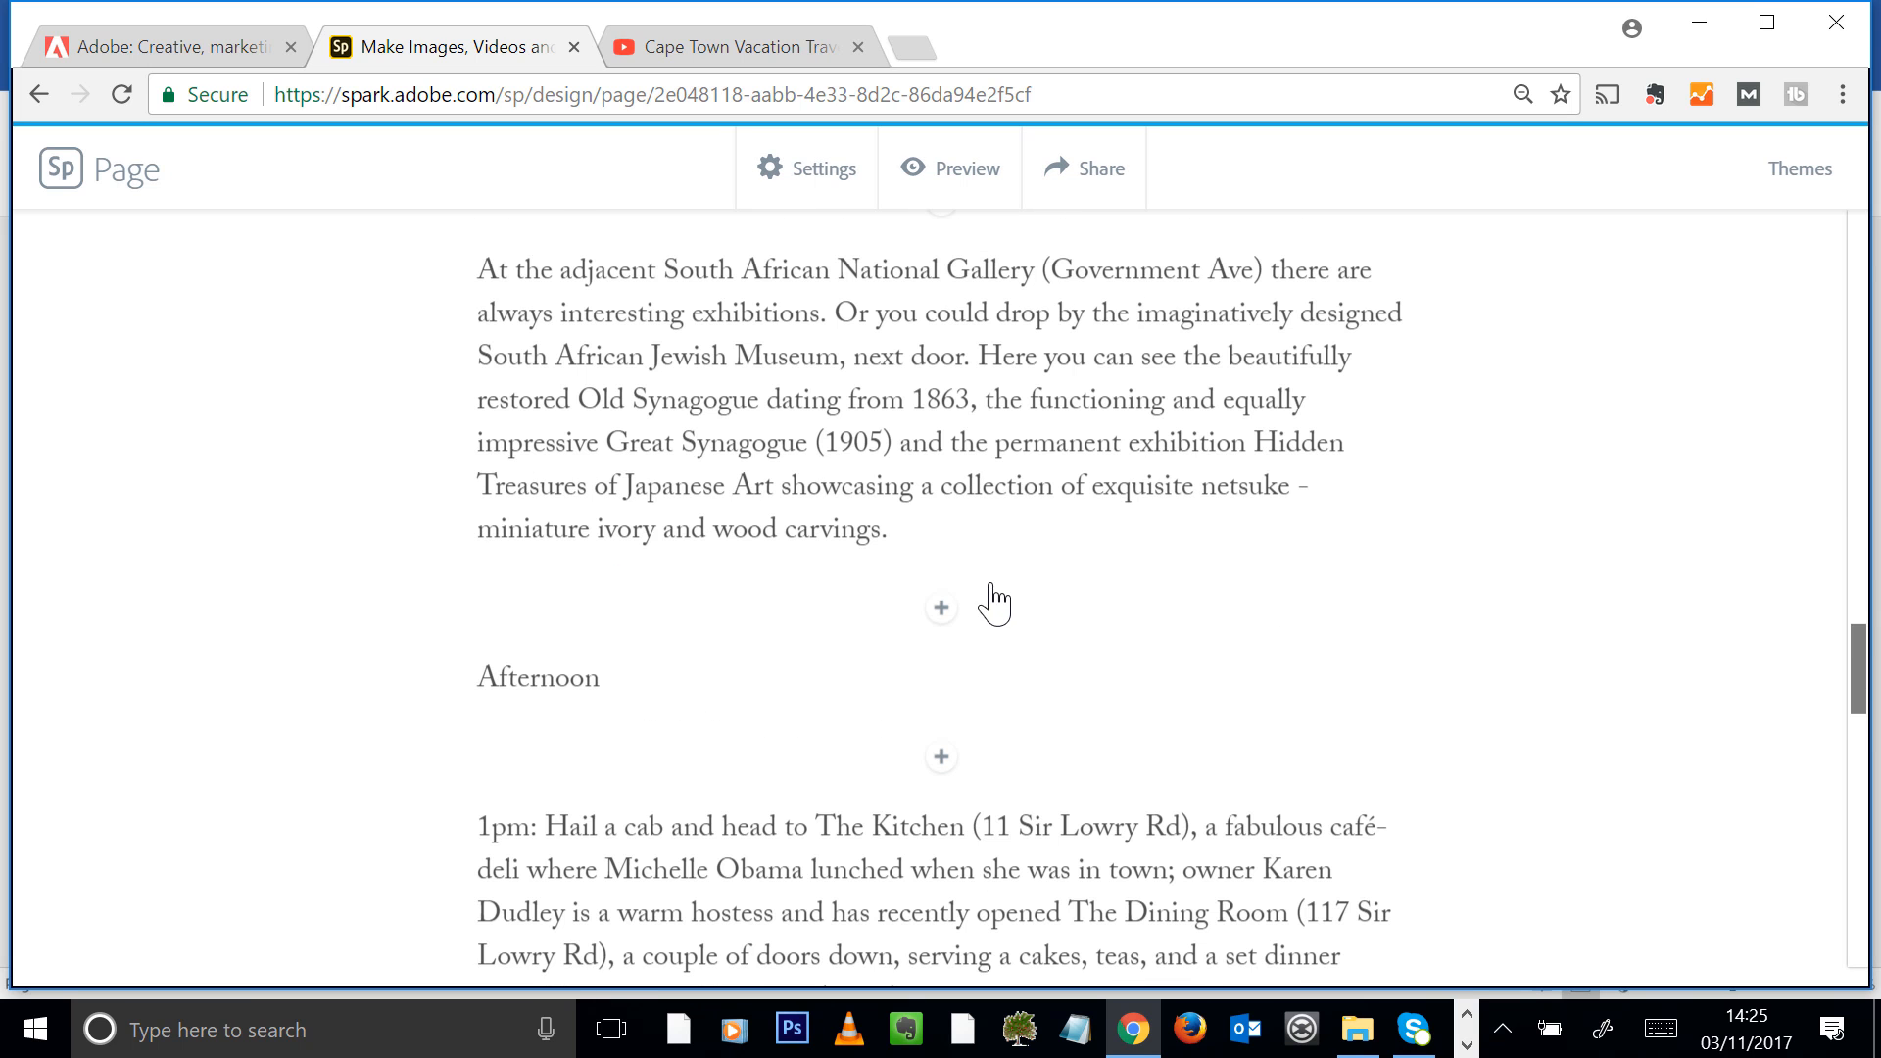
pyautogui.scroll(-16, 1073, 593)
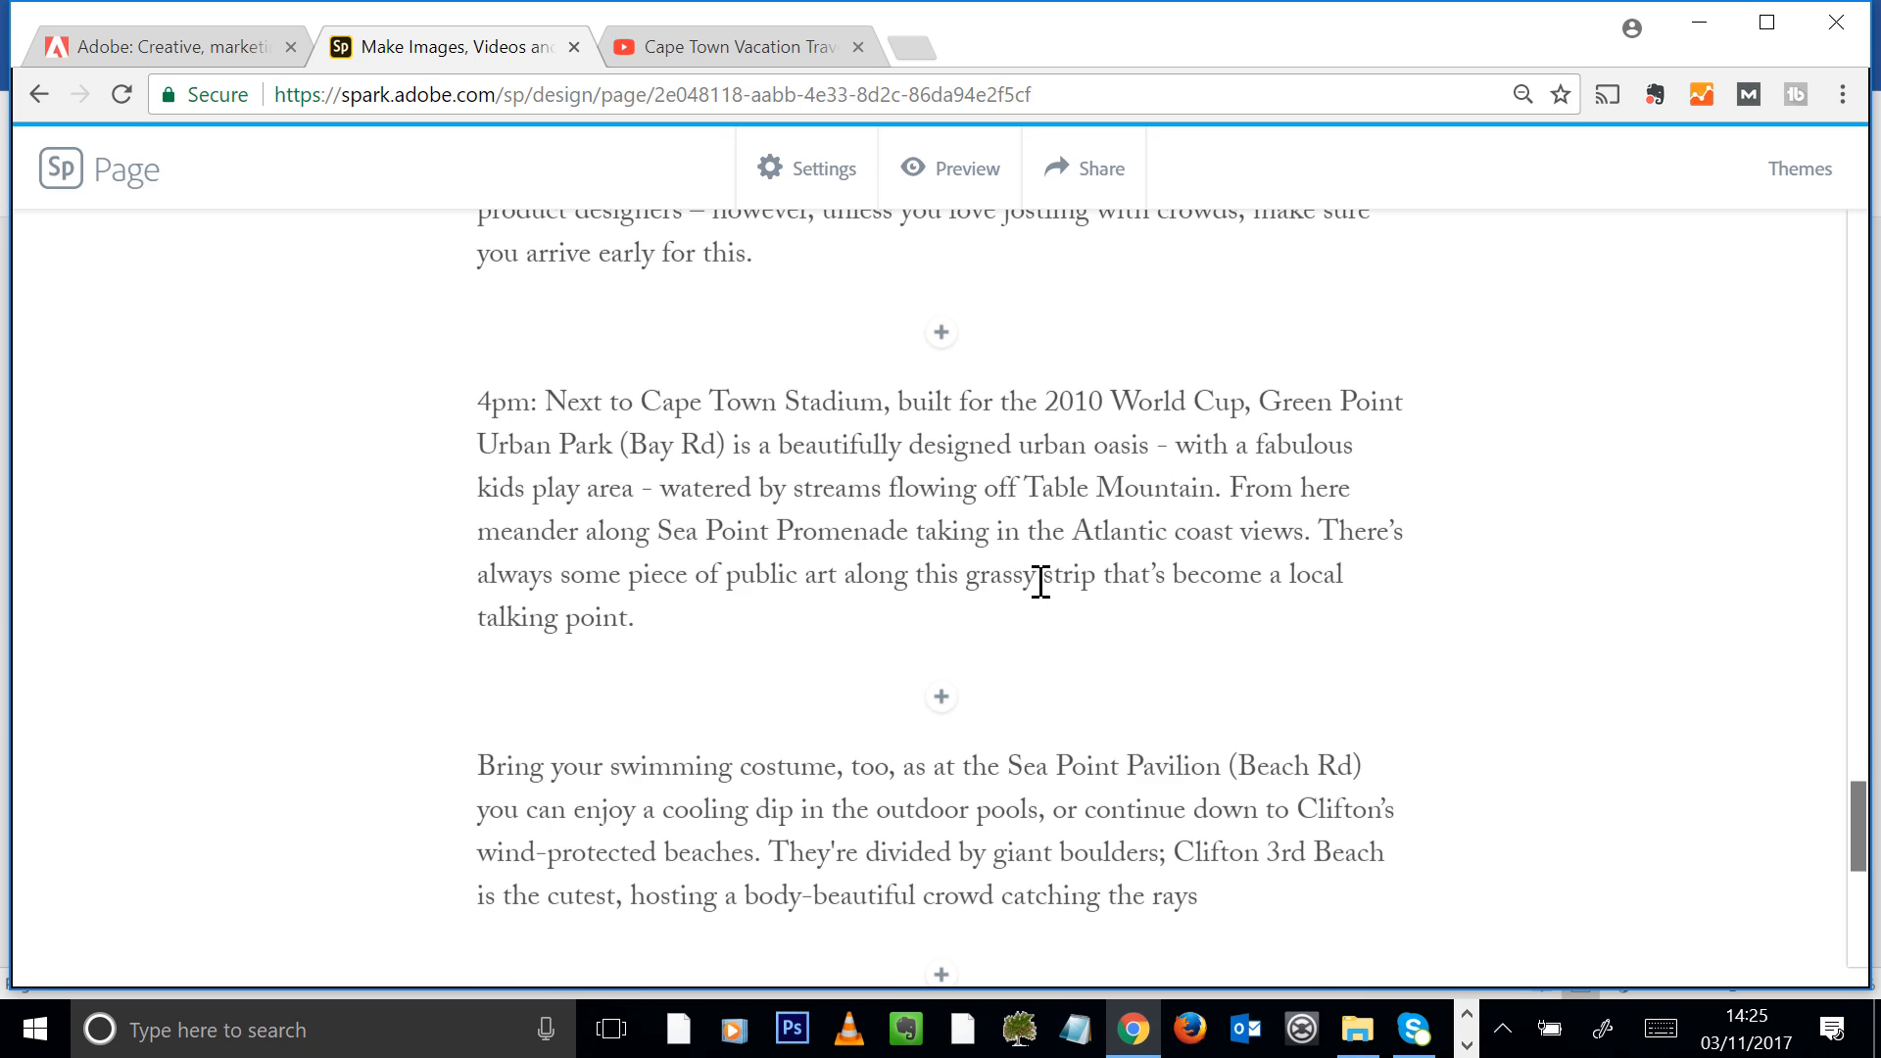
pyautogui.scroll(-6, 1041, 573)
pyautogui.click(940, 569)
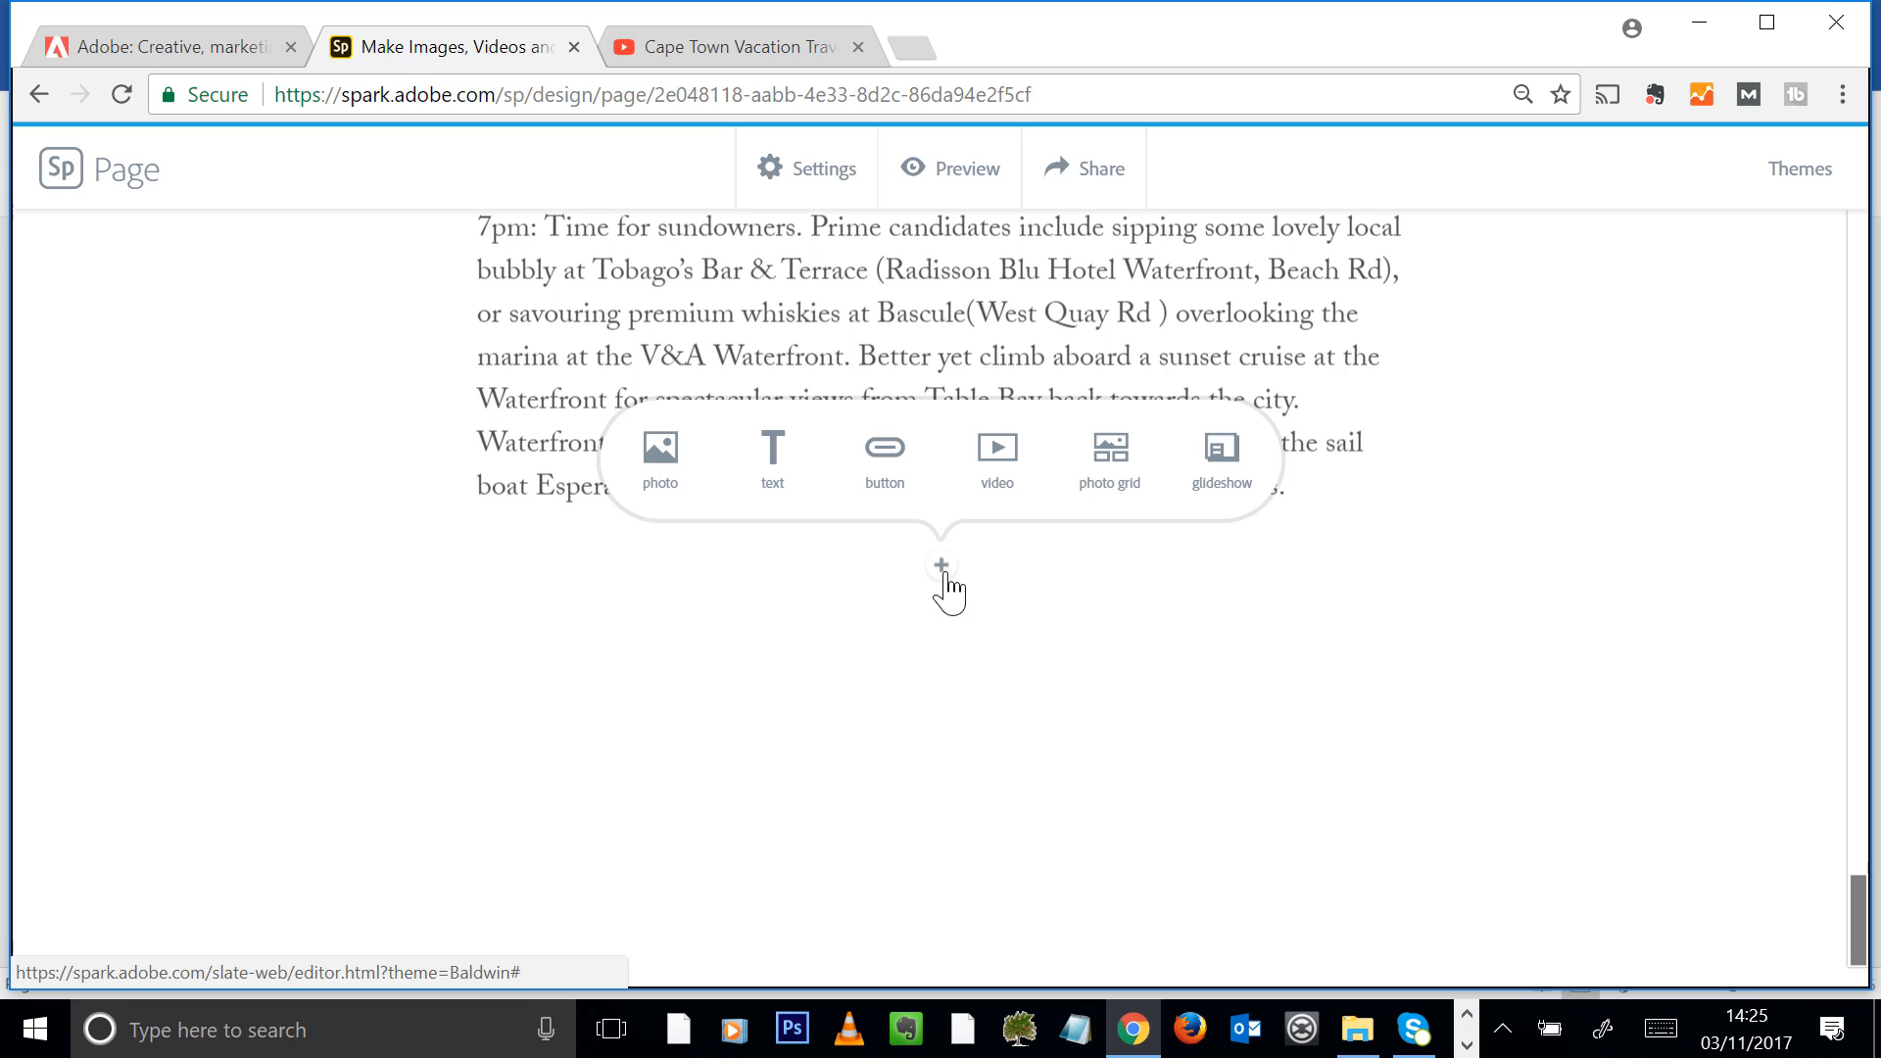
pyautogui.click(1111, 461)
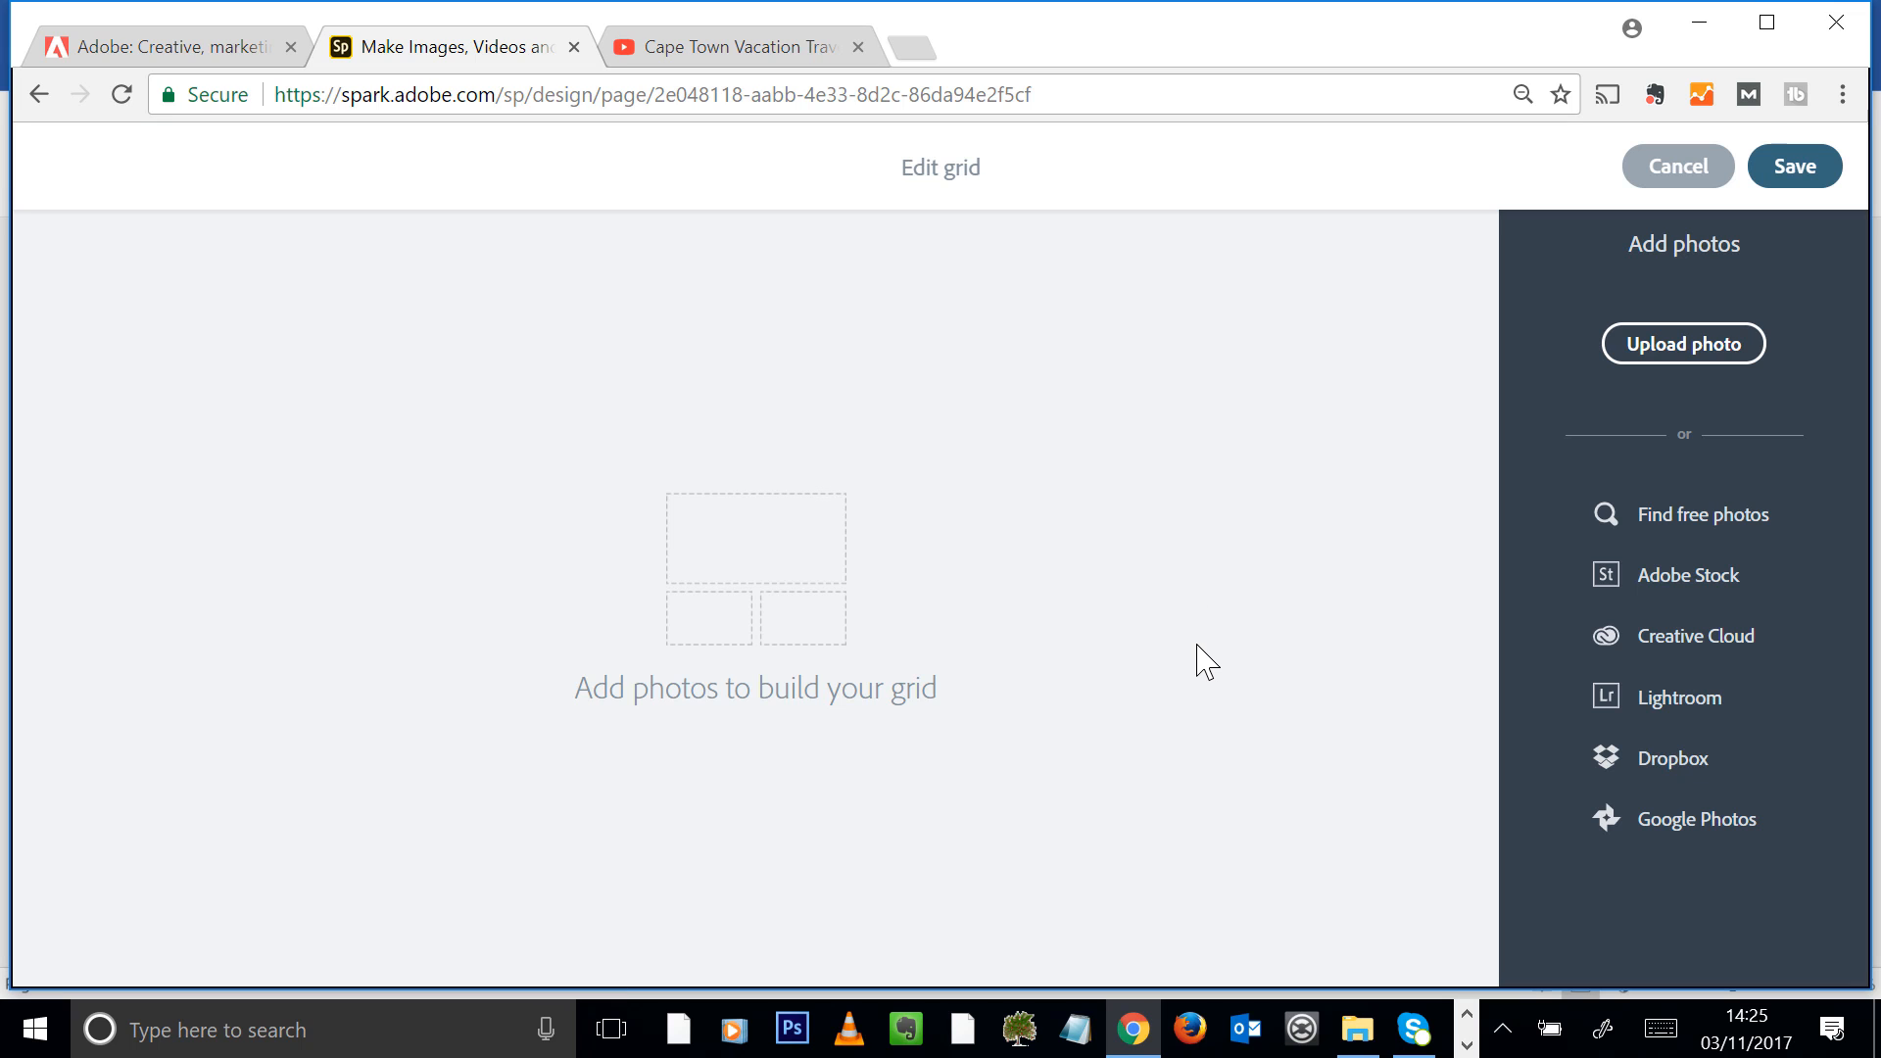
pyautogui.click(1688, 349)
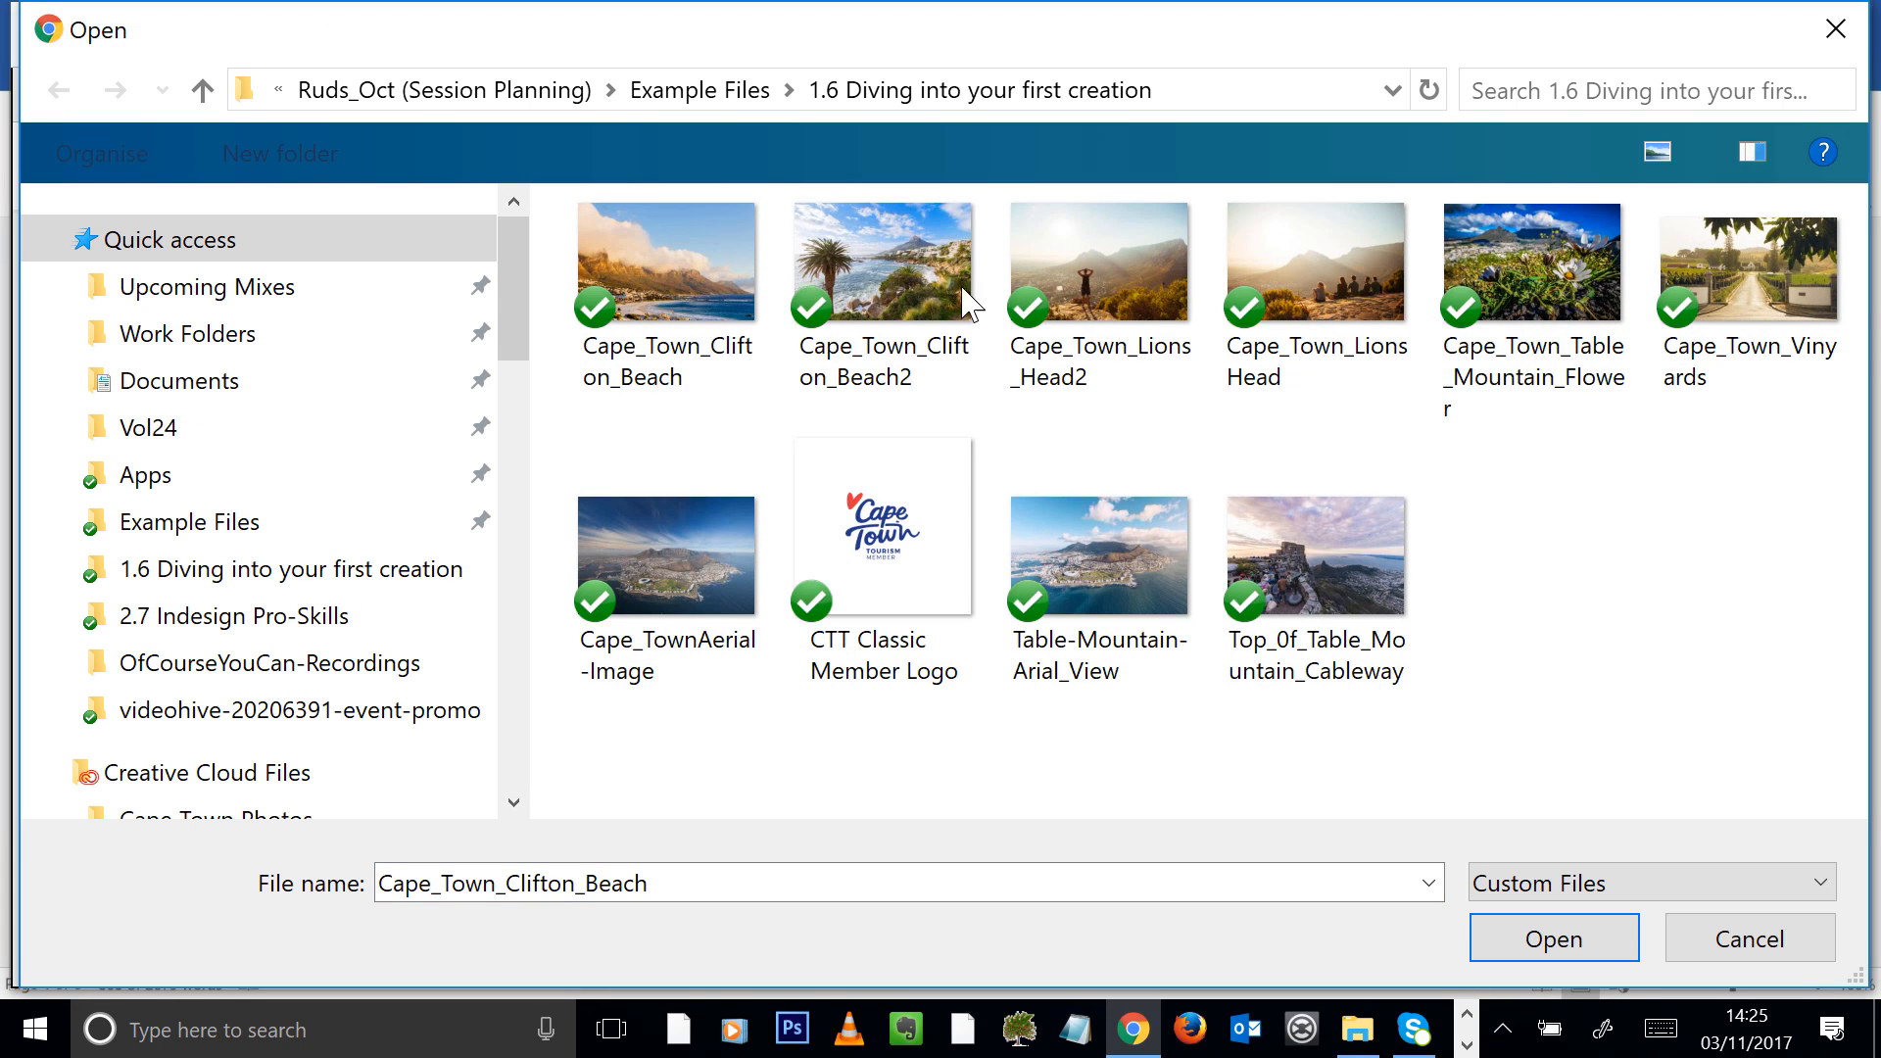
pyautogui.keyDown('shift'); pyautogui.click(1821, 308); pyautogui.keyUp('shift')
pyautogui.click(1555, 938)
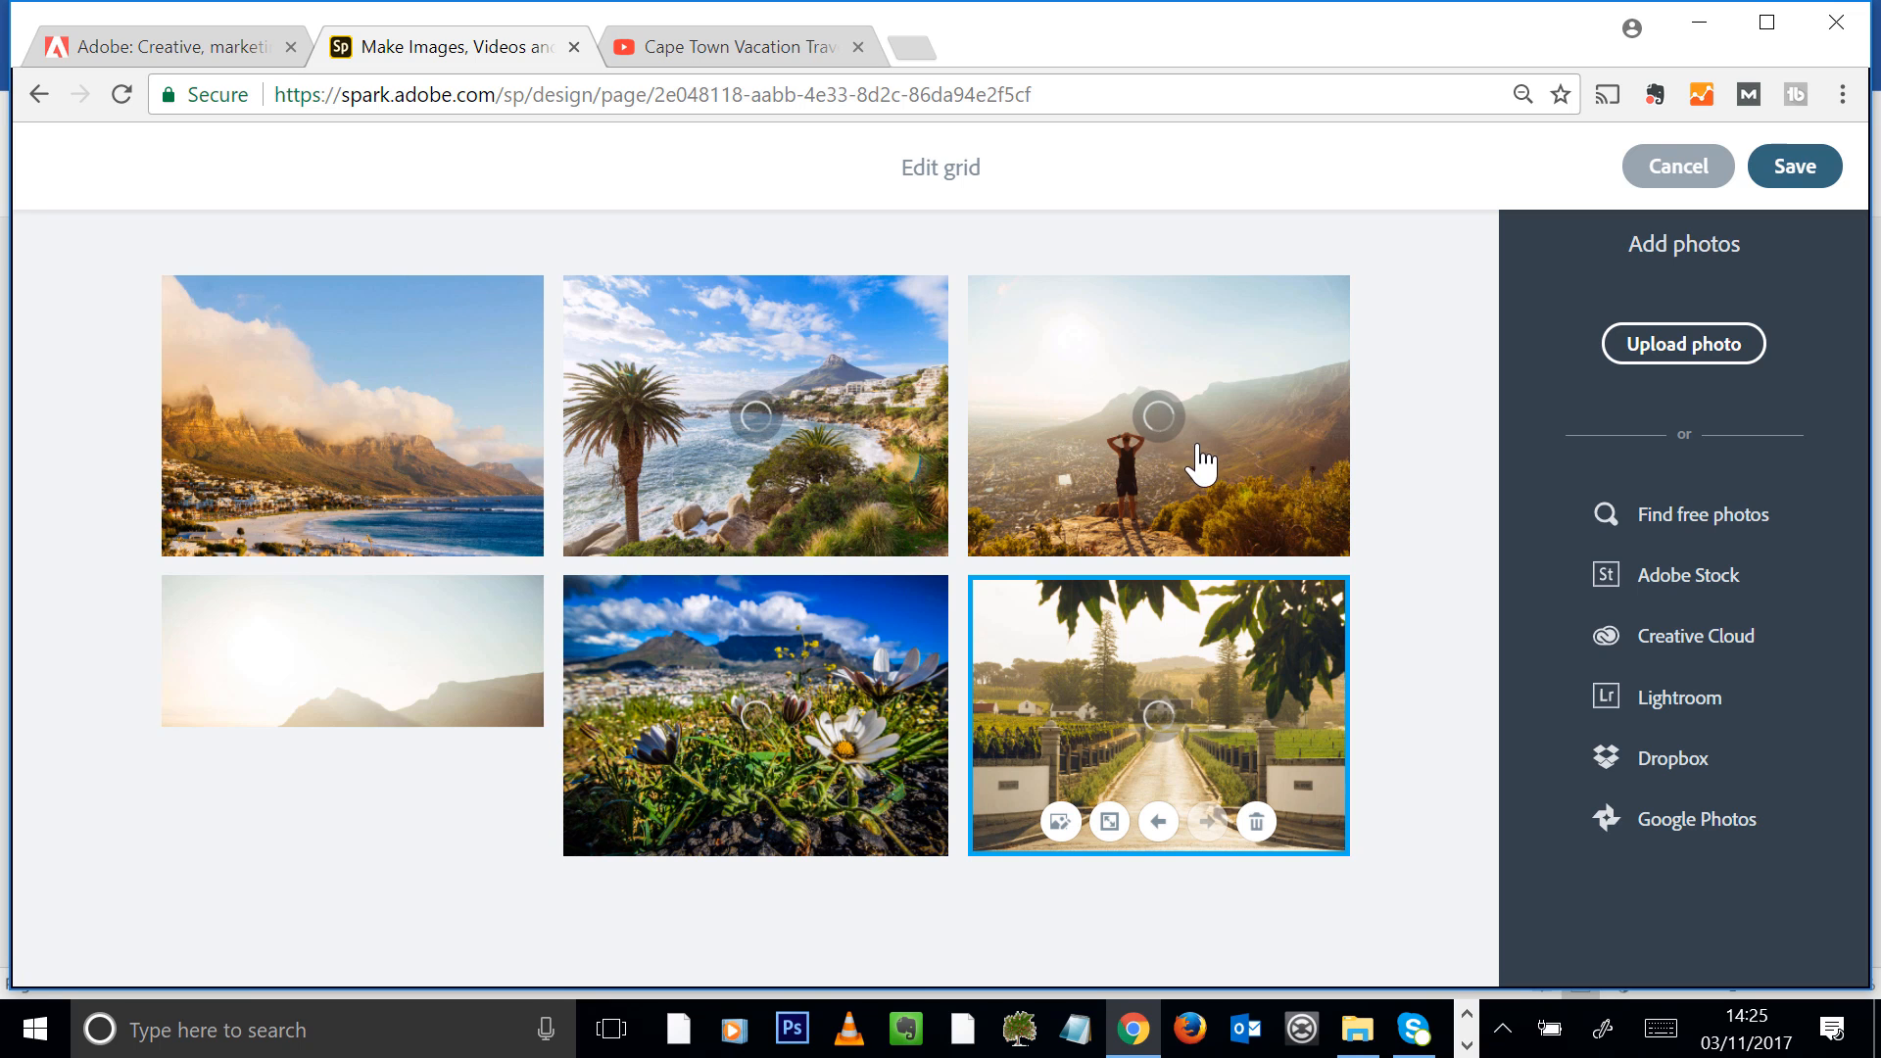
# Make the grid photo of the group sitting on the rocks a large photo and save the grid
pyautogui.click(366, 727)
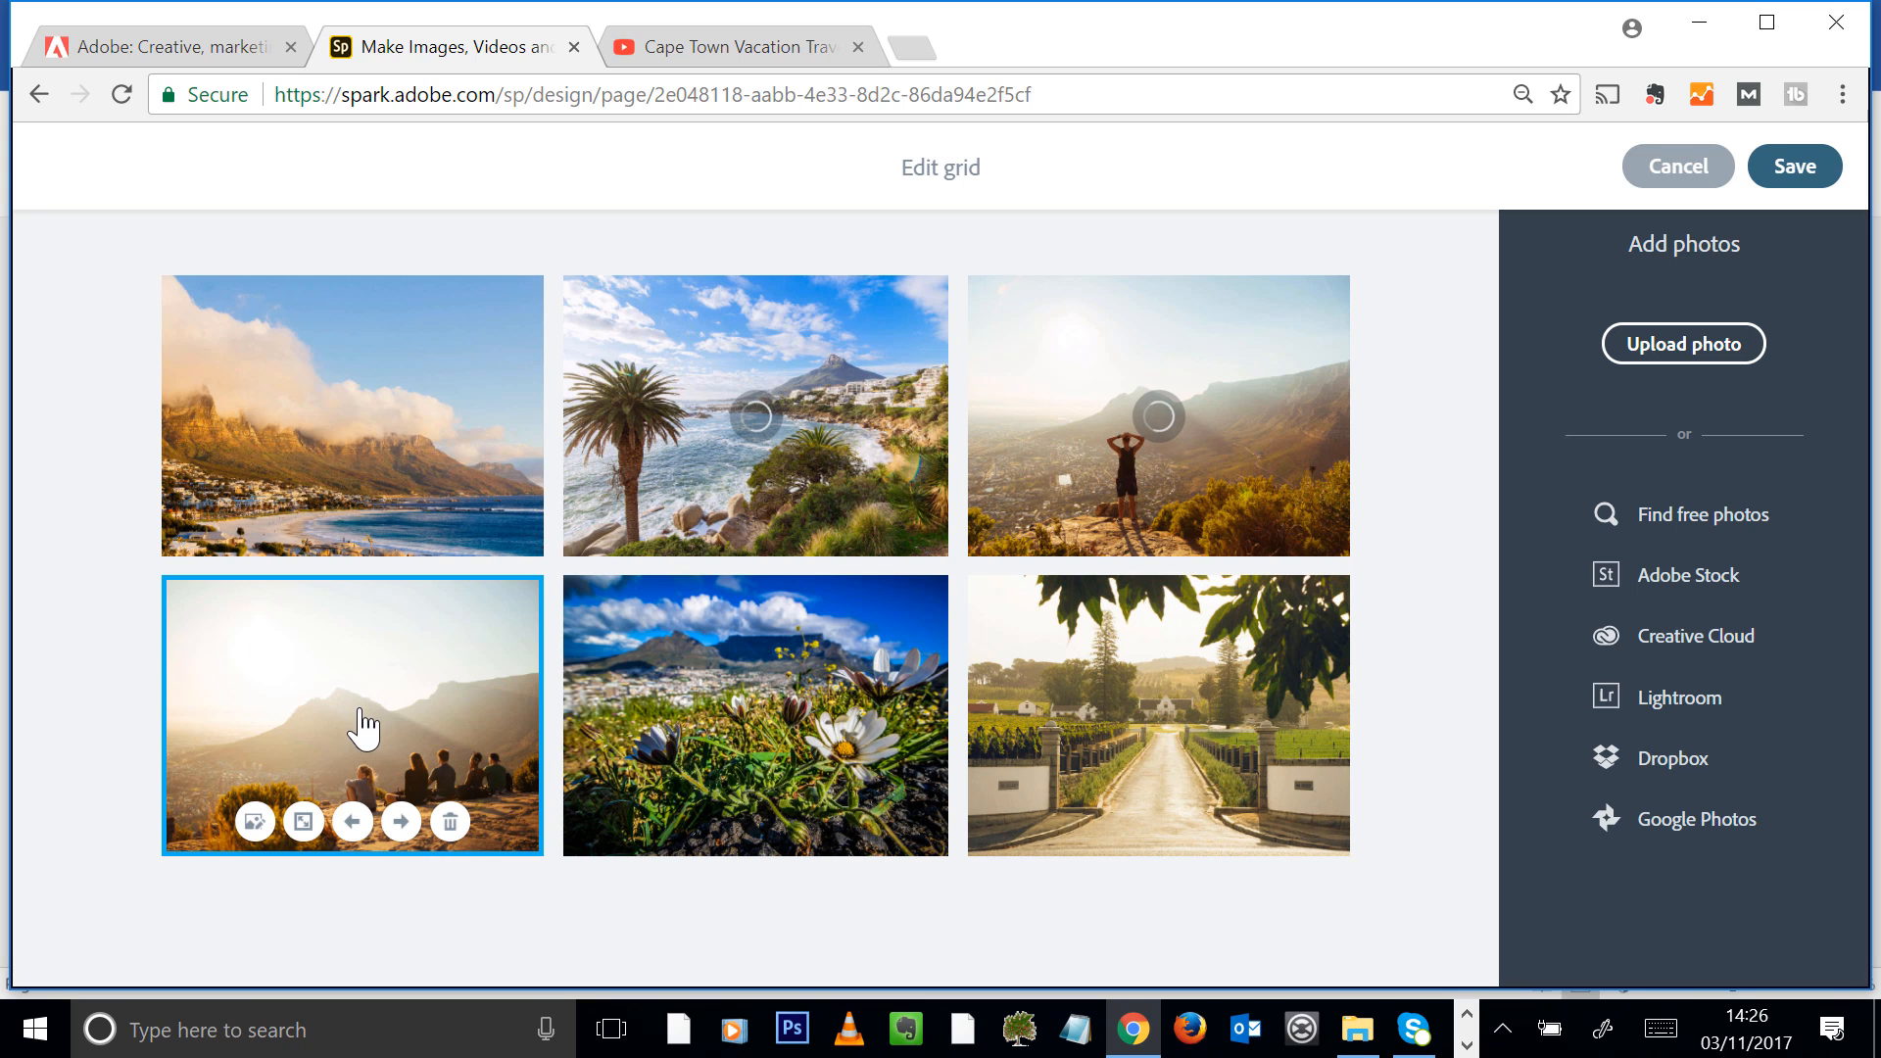
pyautogui.click(306, 823)
pyautogui.scroll(3, 903, 588)
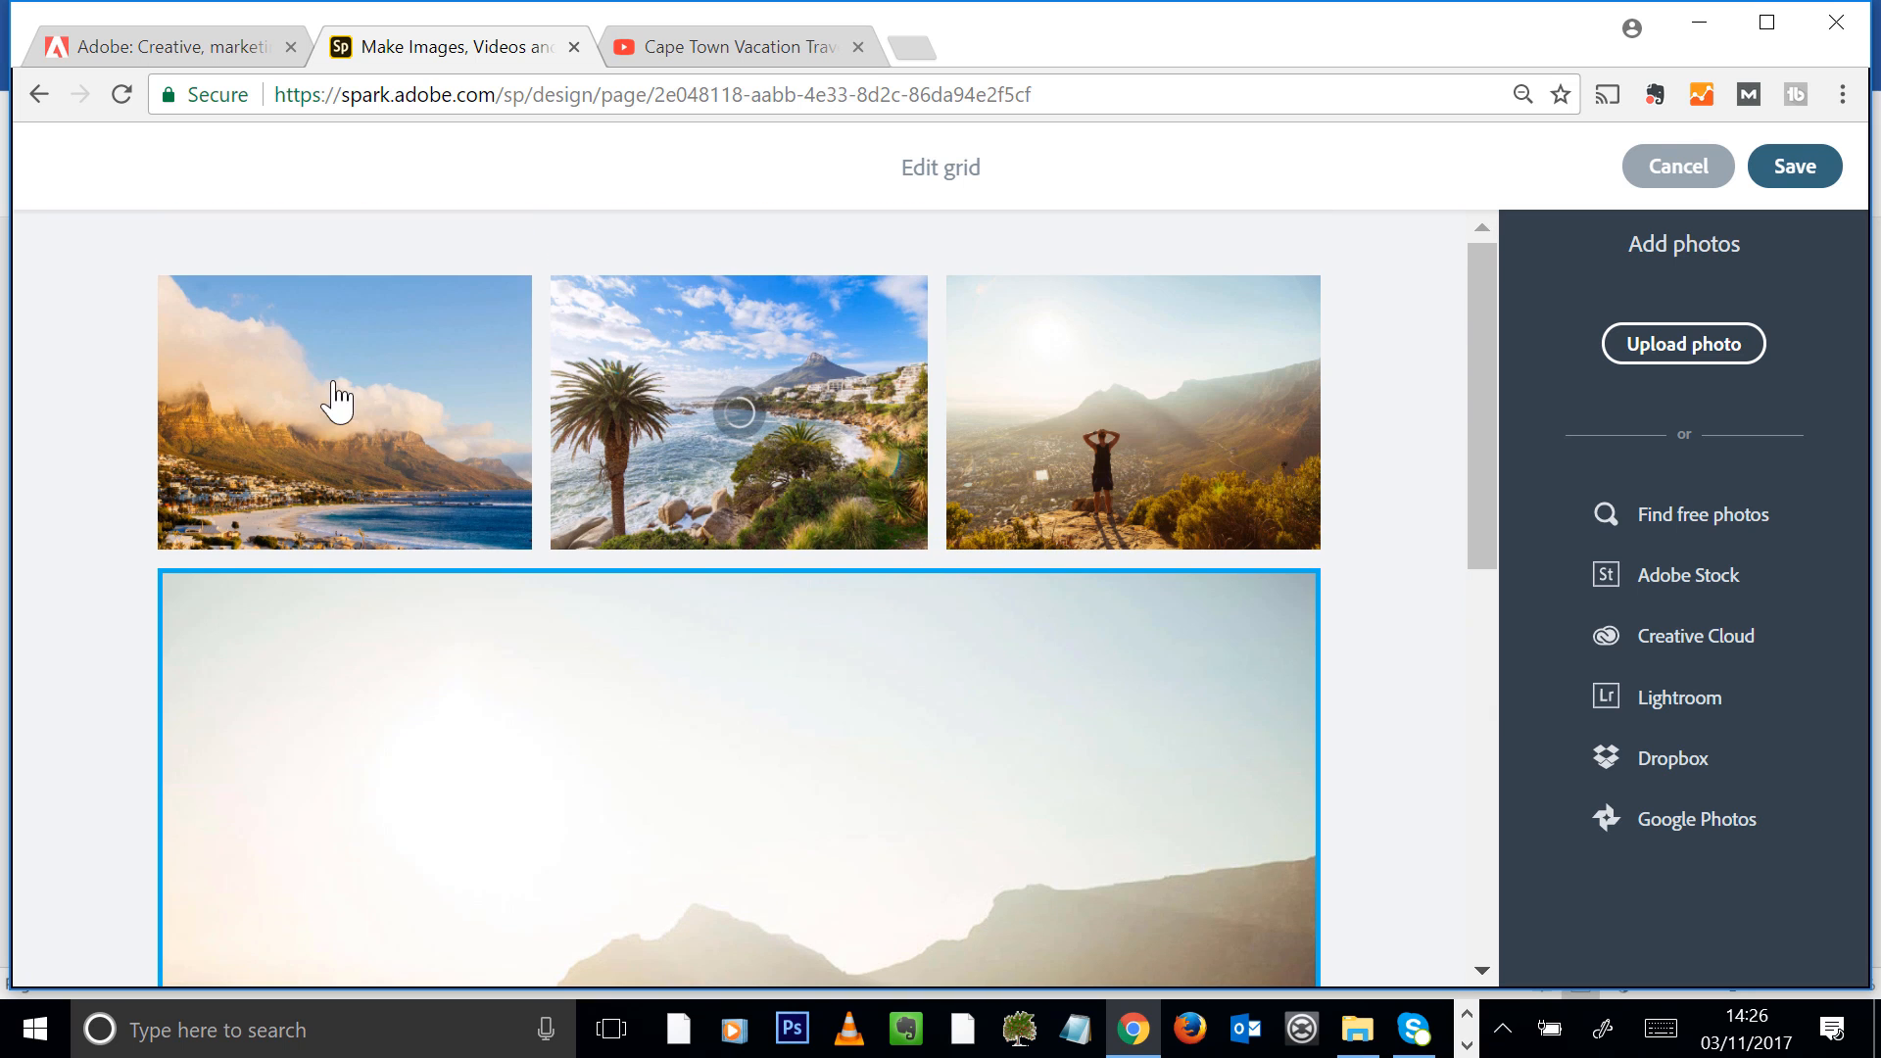
pyautogui.moveTo(1491, 408); pyautogui.dragTo(1453, 836)
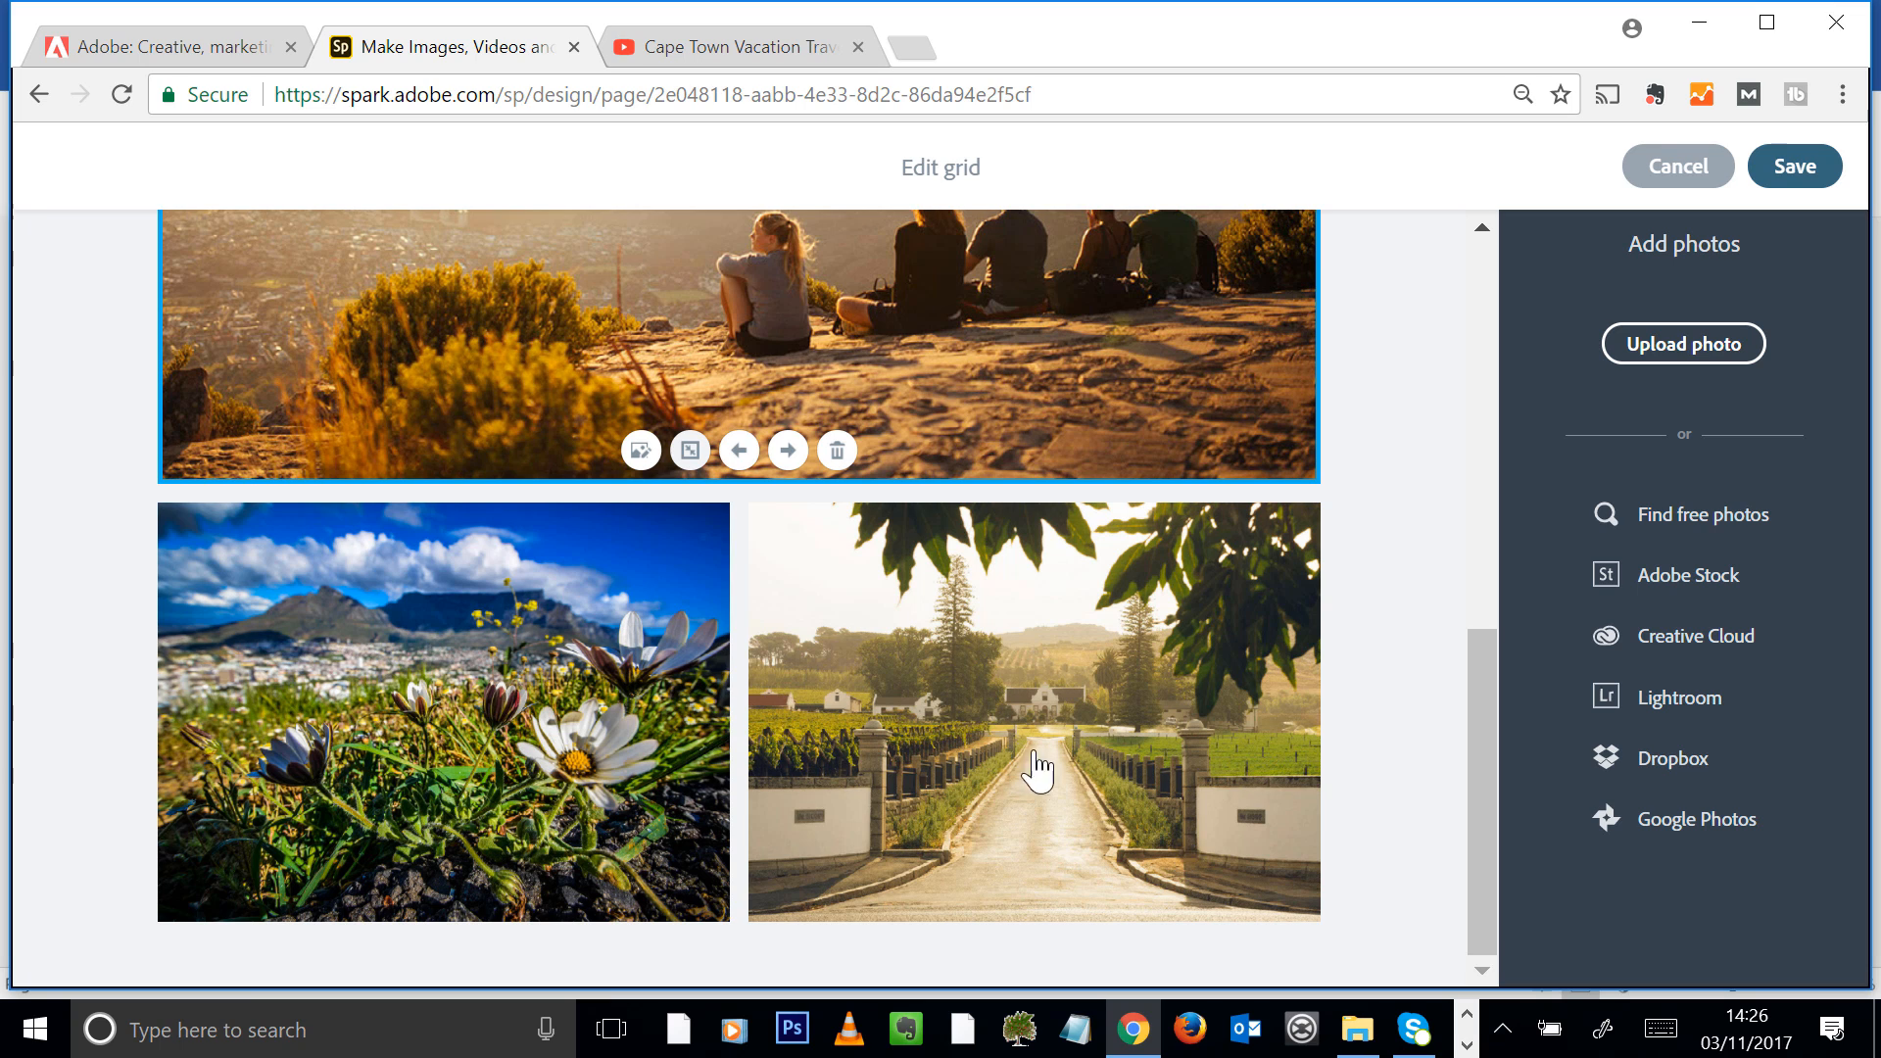
pyautogui.click(1425, 730)
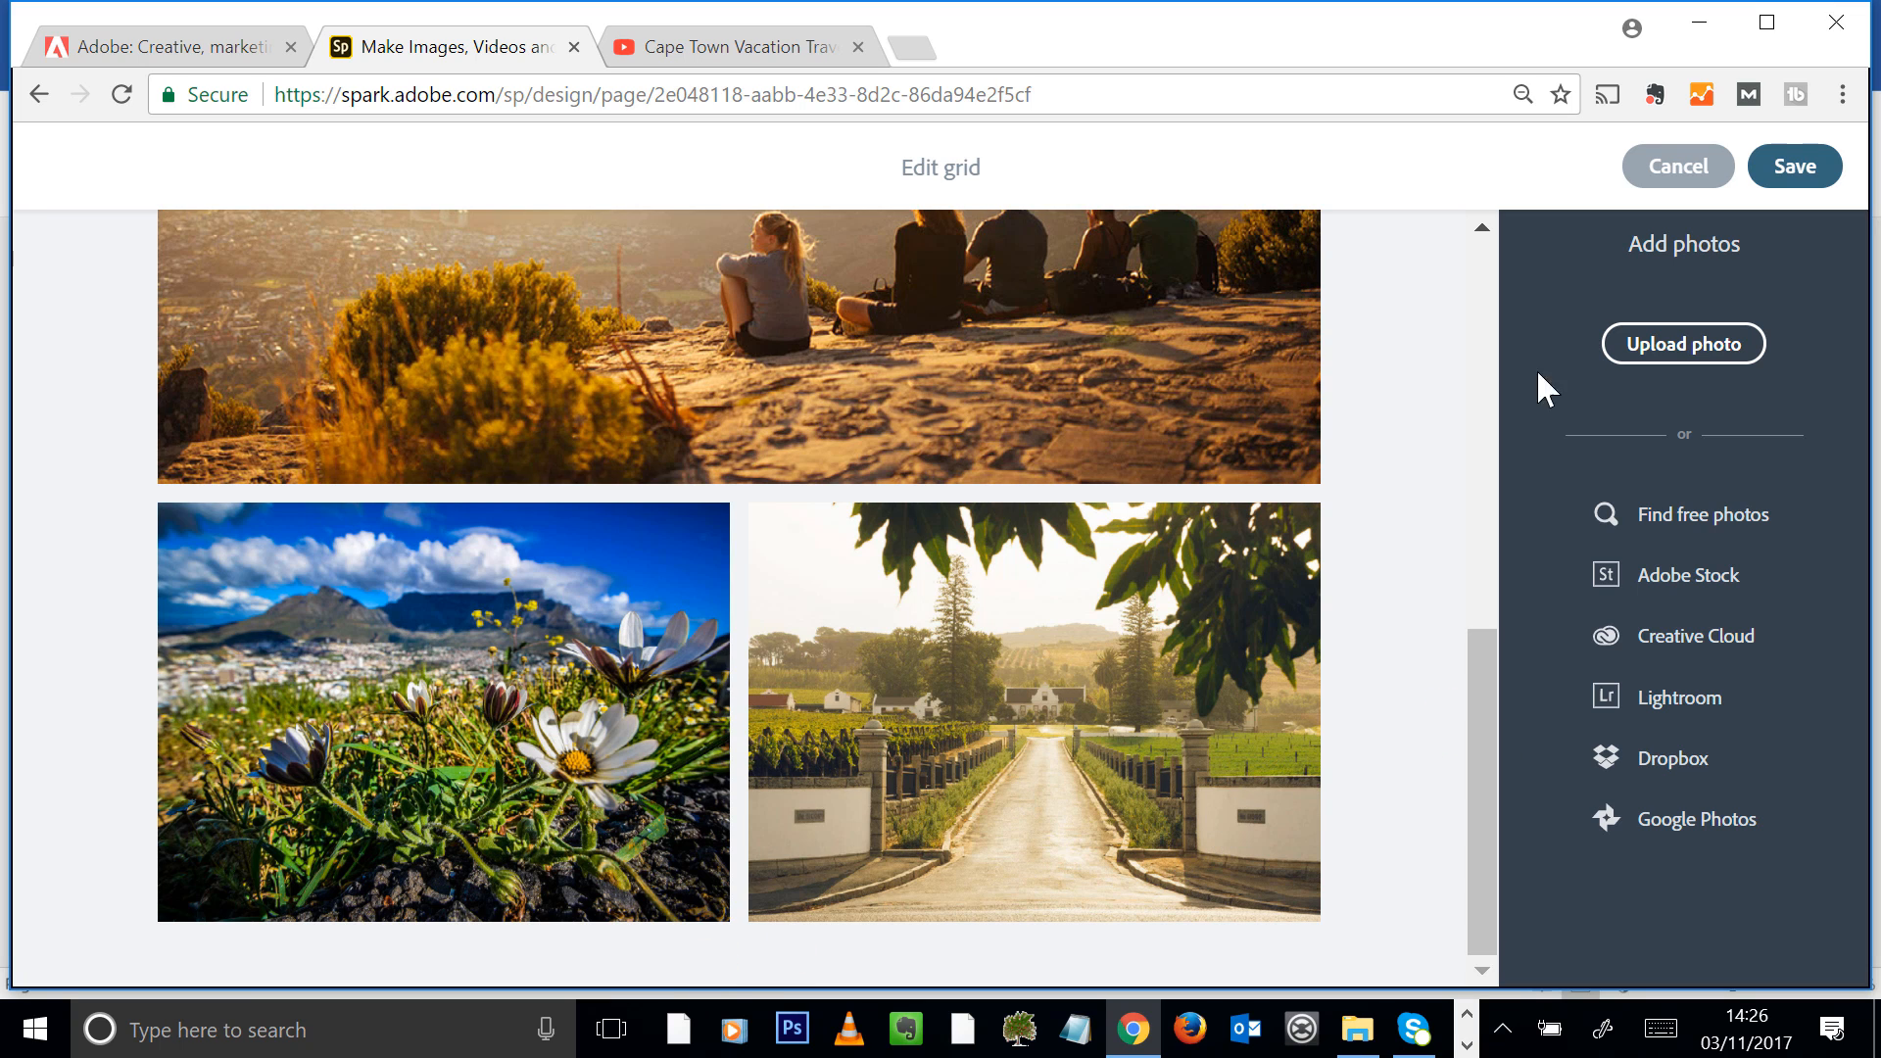
pyautogui.click(1803, 162)
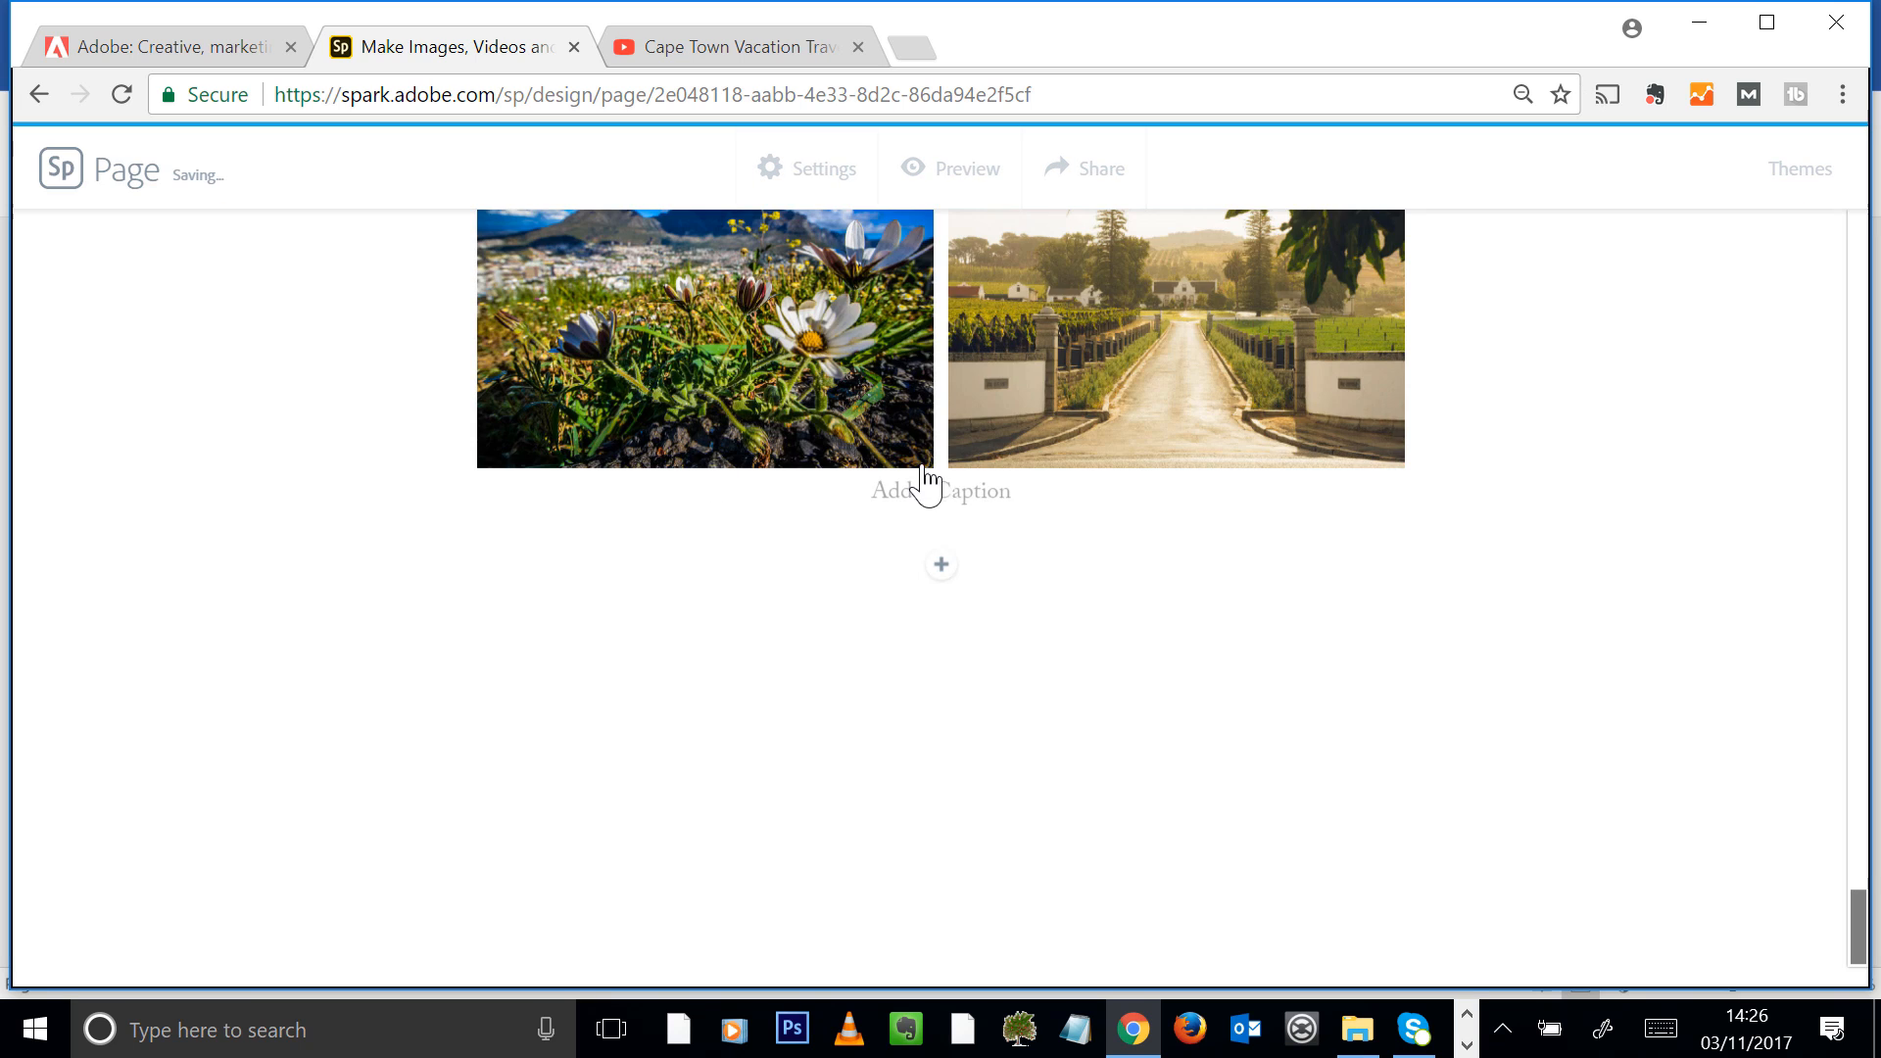
# Add a text block below the photo grid reading "So, how about it guys! Let's visit Cape Town"
pyautogui.scroll(12, 875, 470)
pyautogui.scroll(-8, 1326, 450)
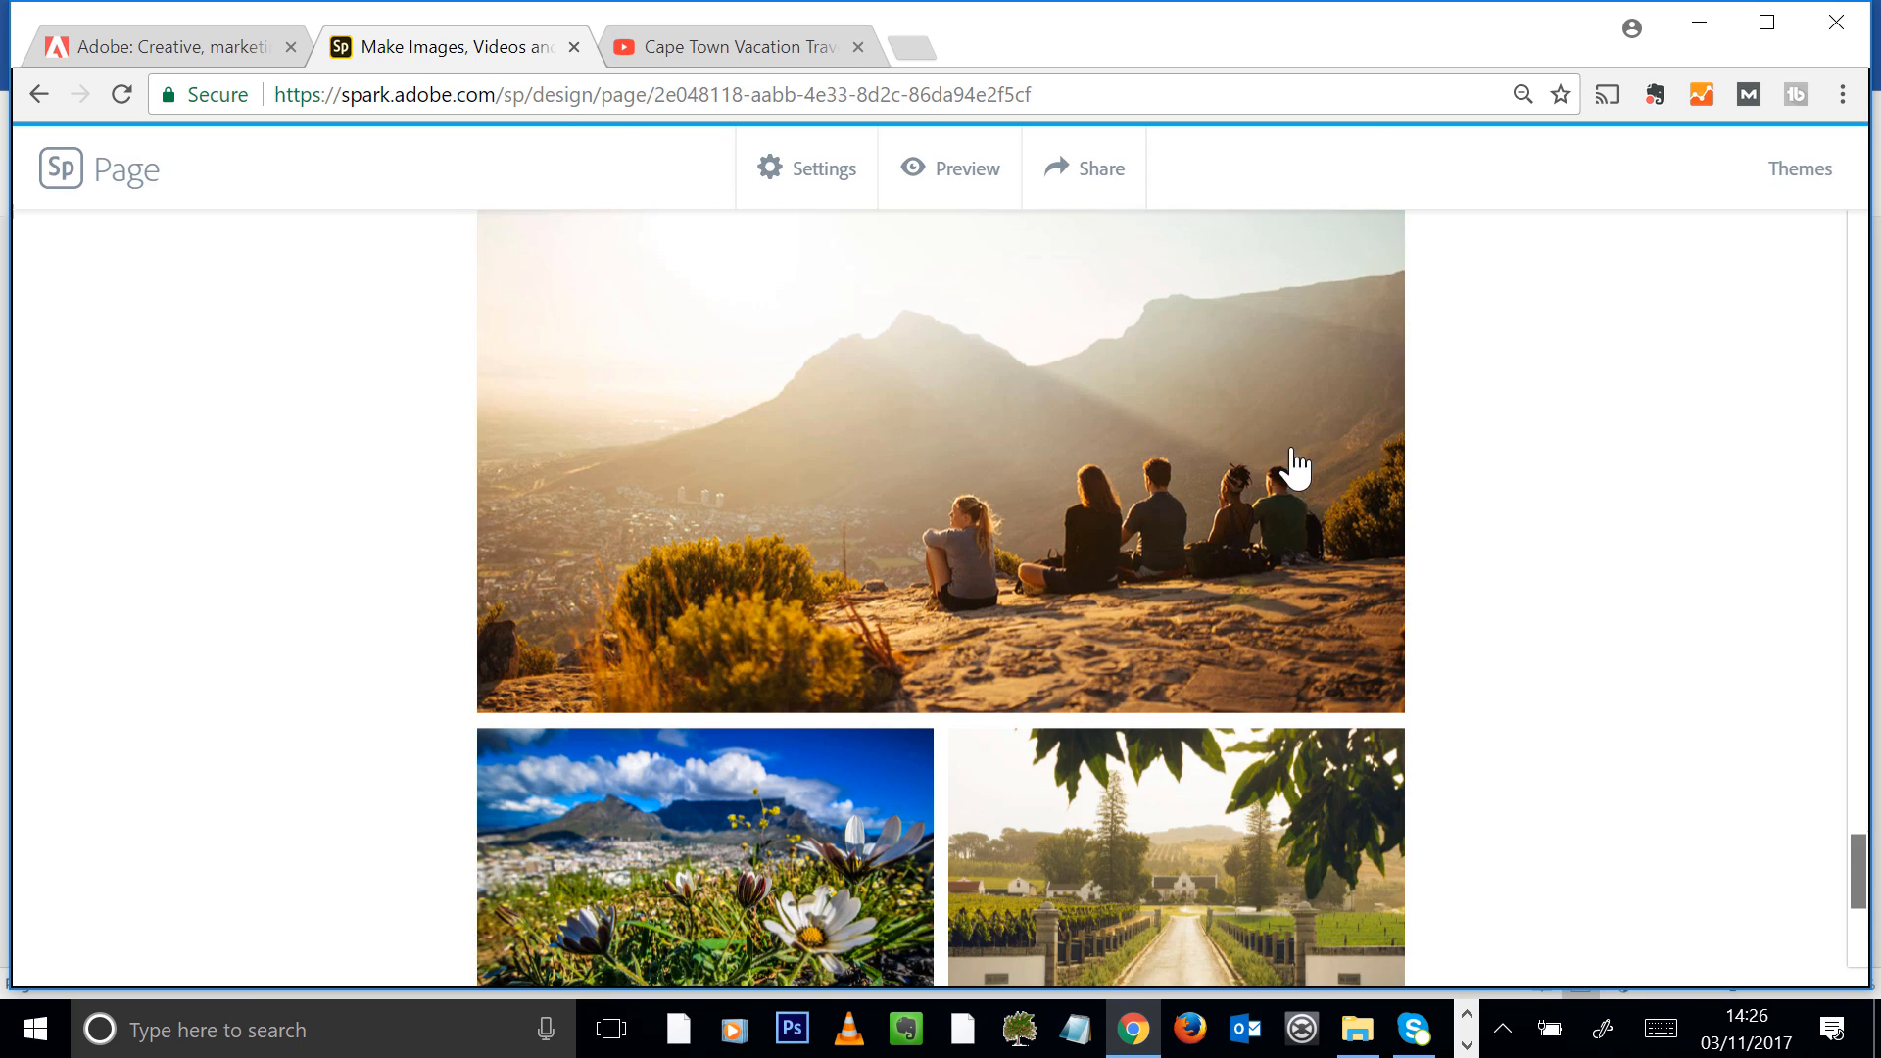
pyautogui.scroll(-4, 1290, 453)
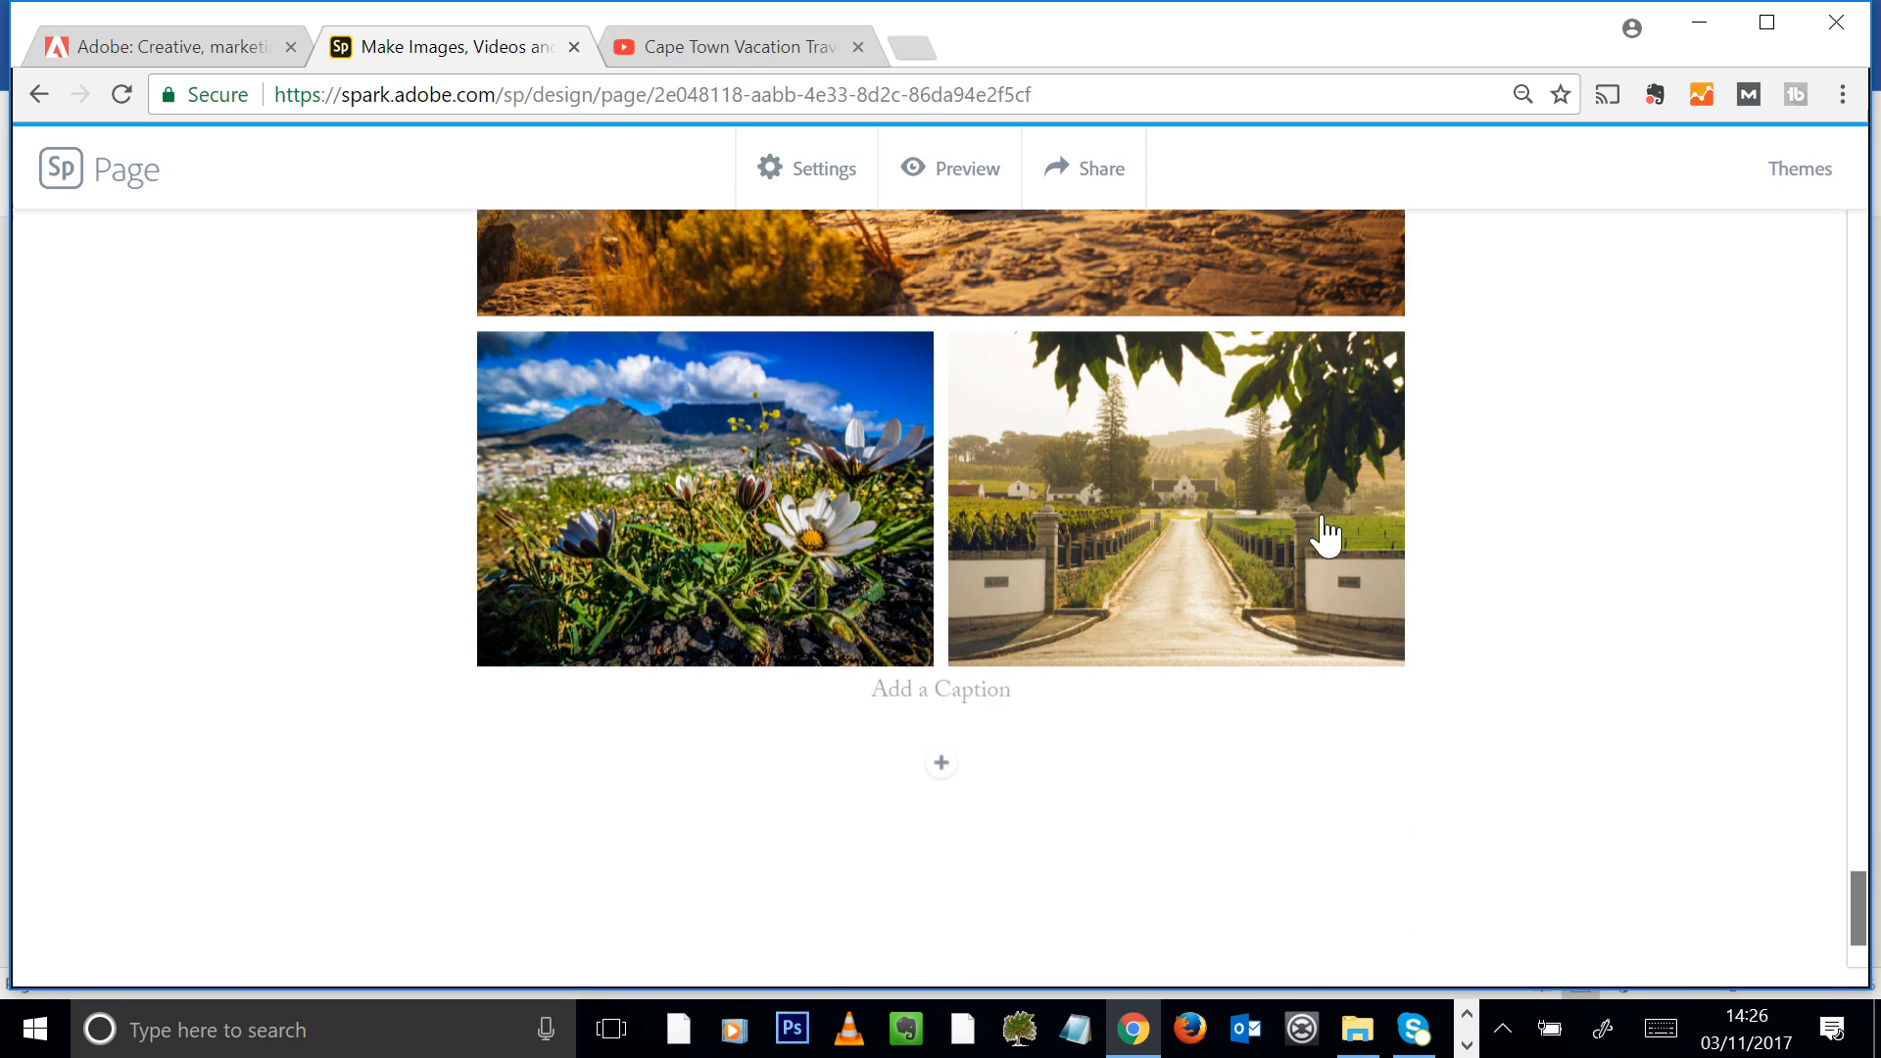
pyautogui.click(939, 768)
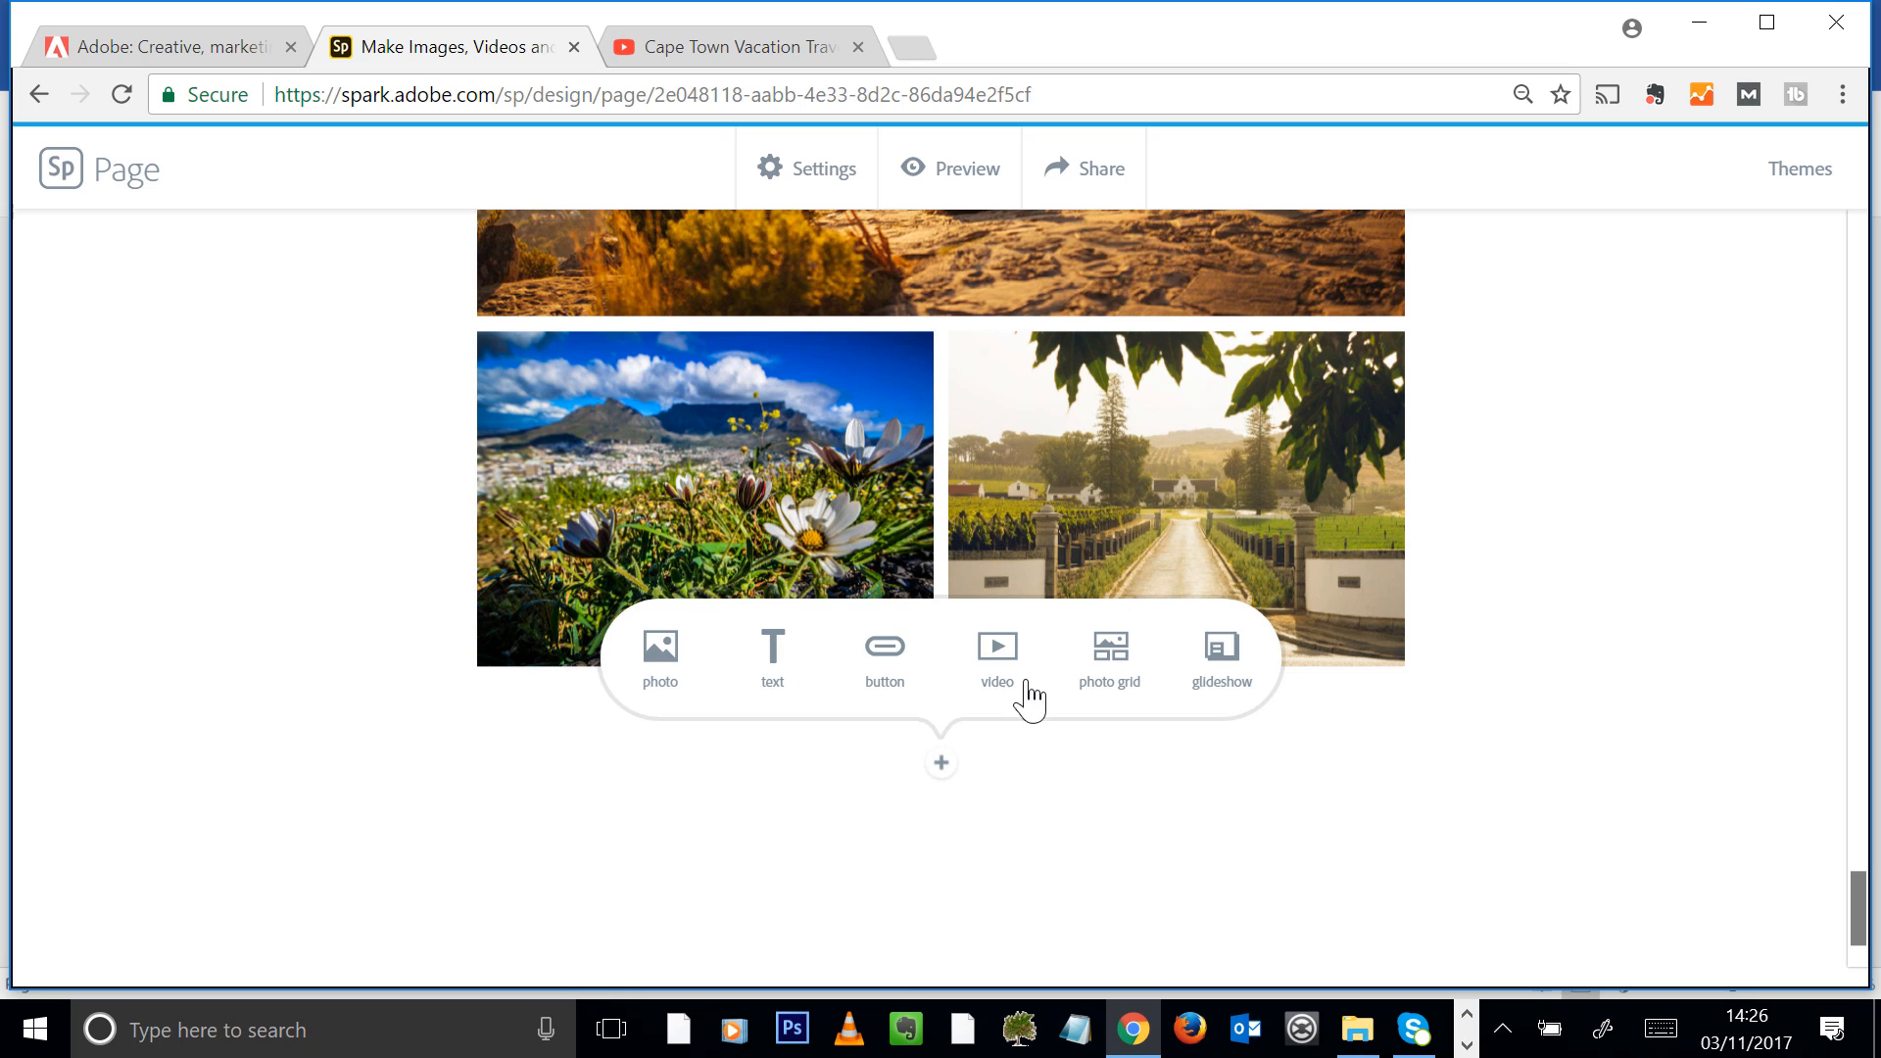
pyautogui.click(772, 666)
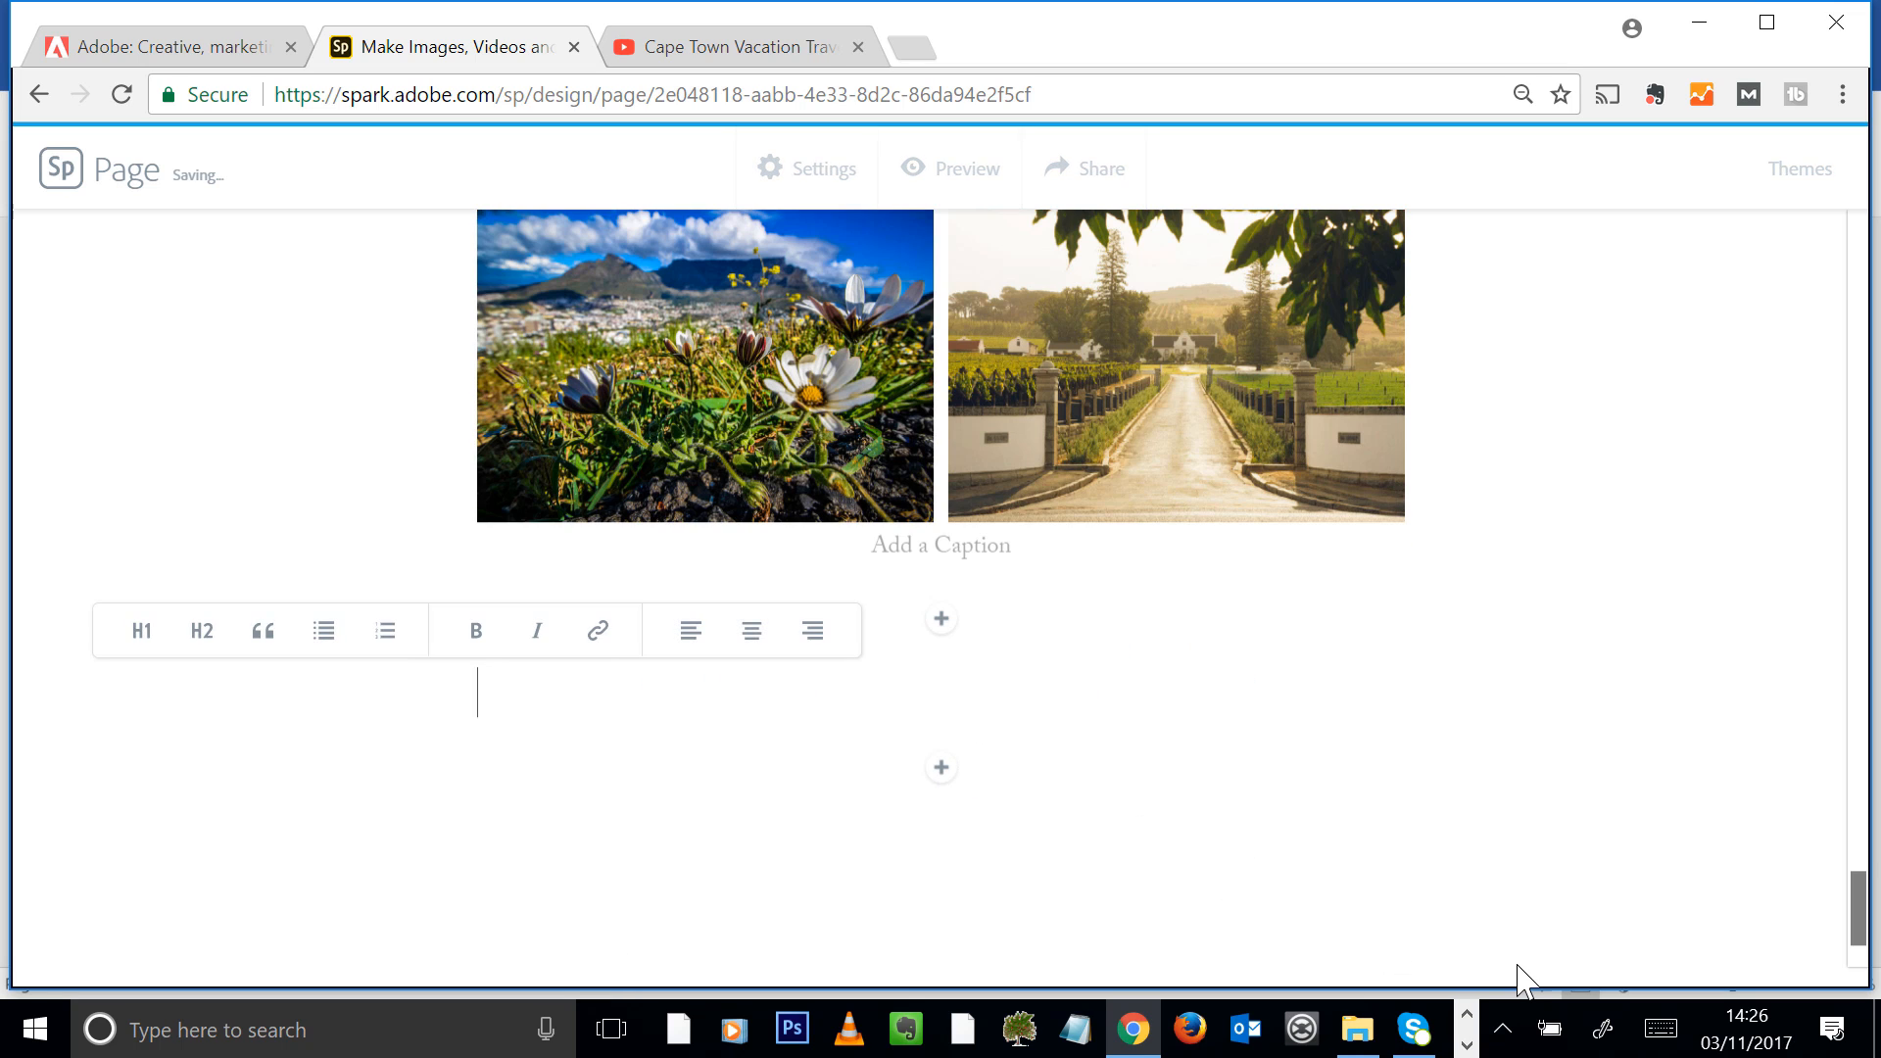
pyautogui.write('So,')
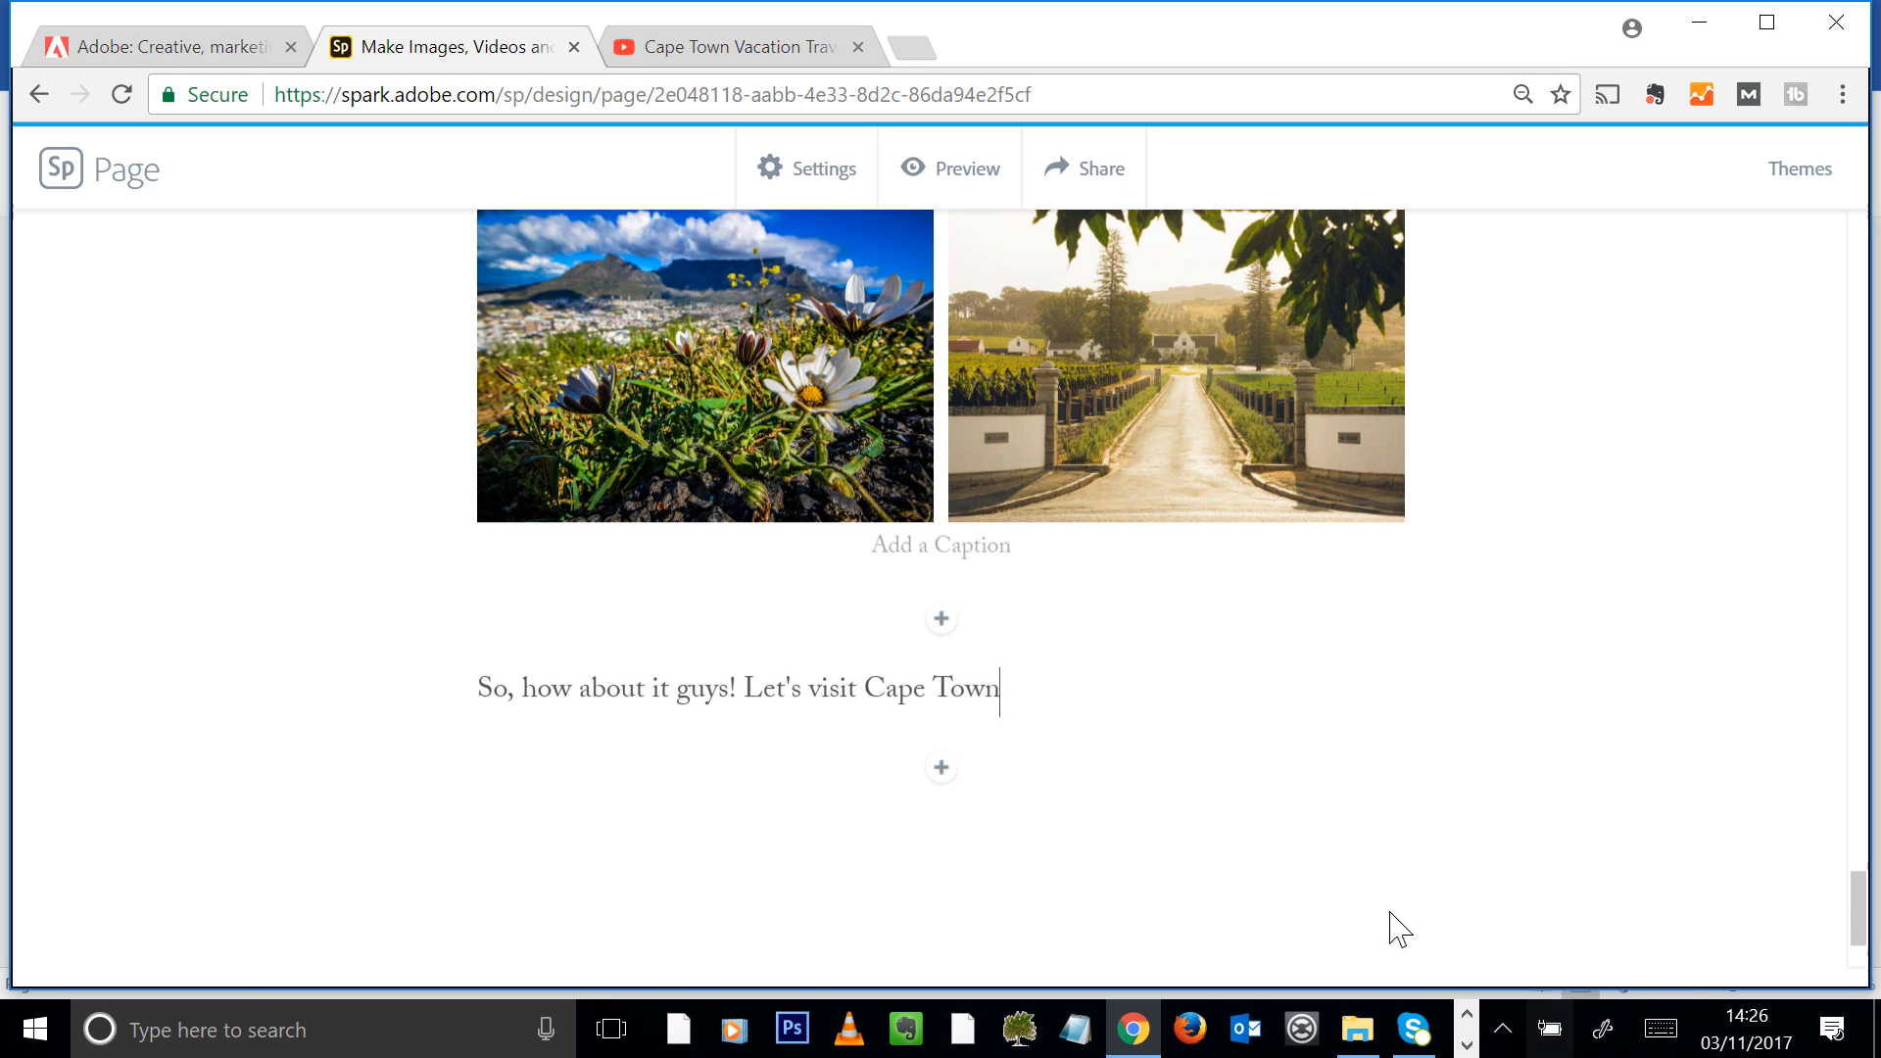
# Centre the closing line below the photo grid and format it as a quote
pyautogui.moveTo(993, 674); pyautogui.dragTo(349, 737)
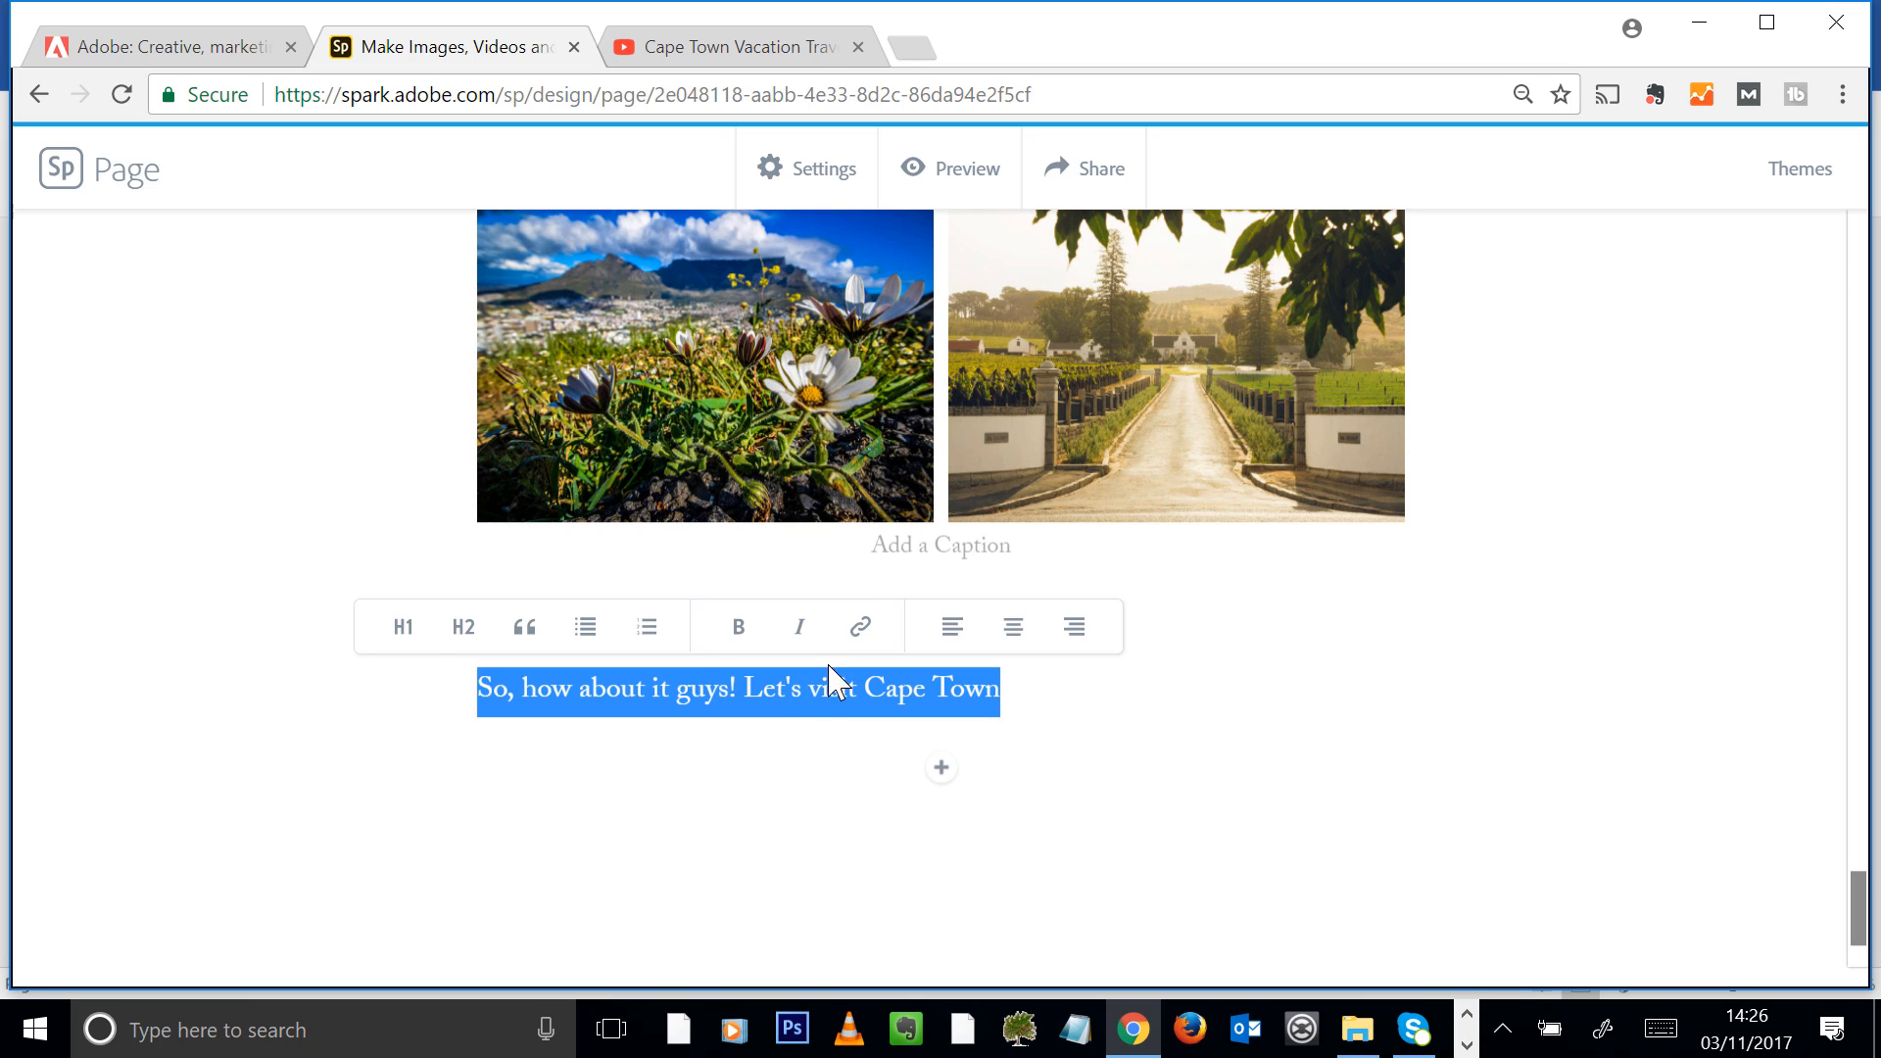
pyautogui.click(1014, 628)
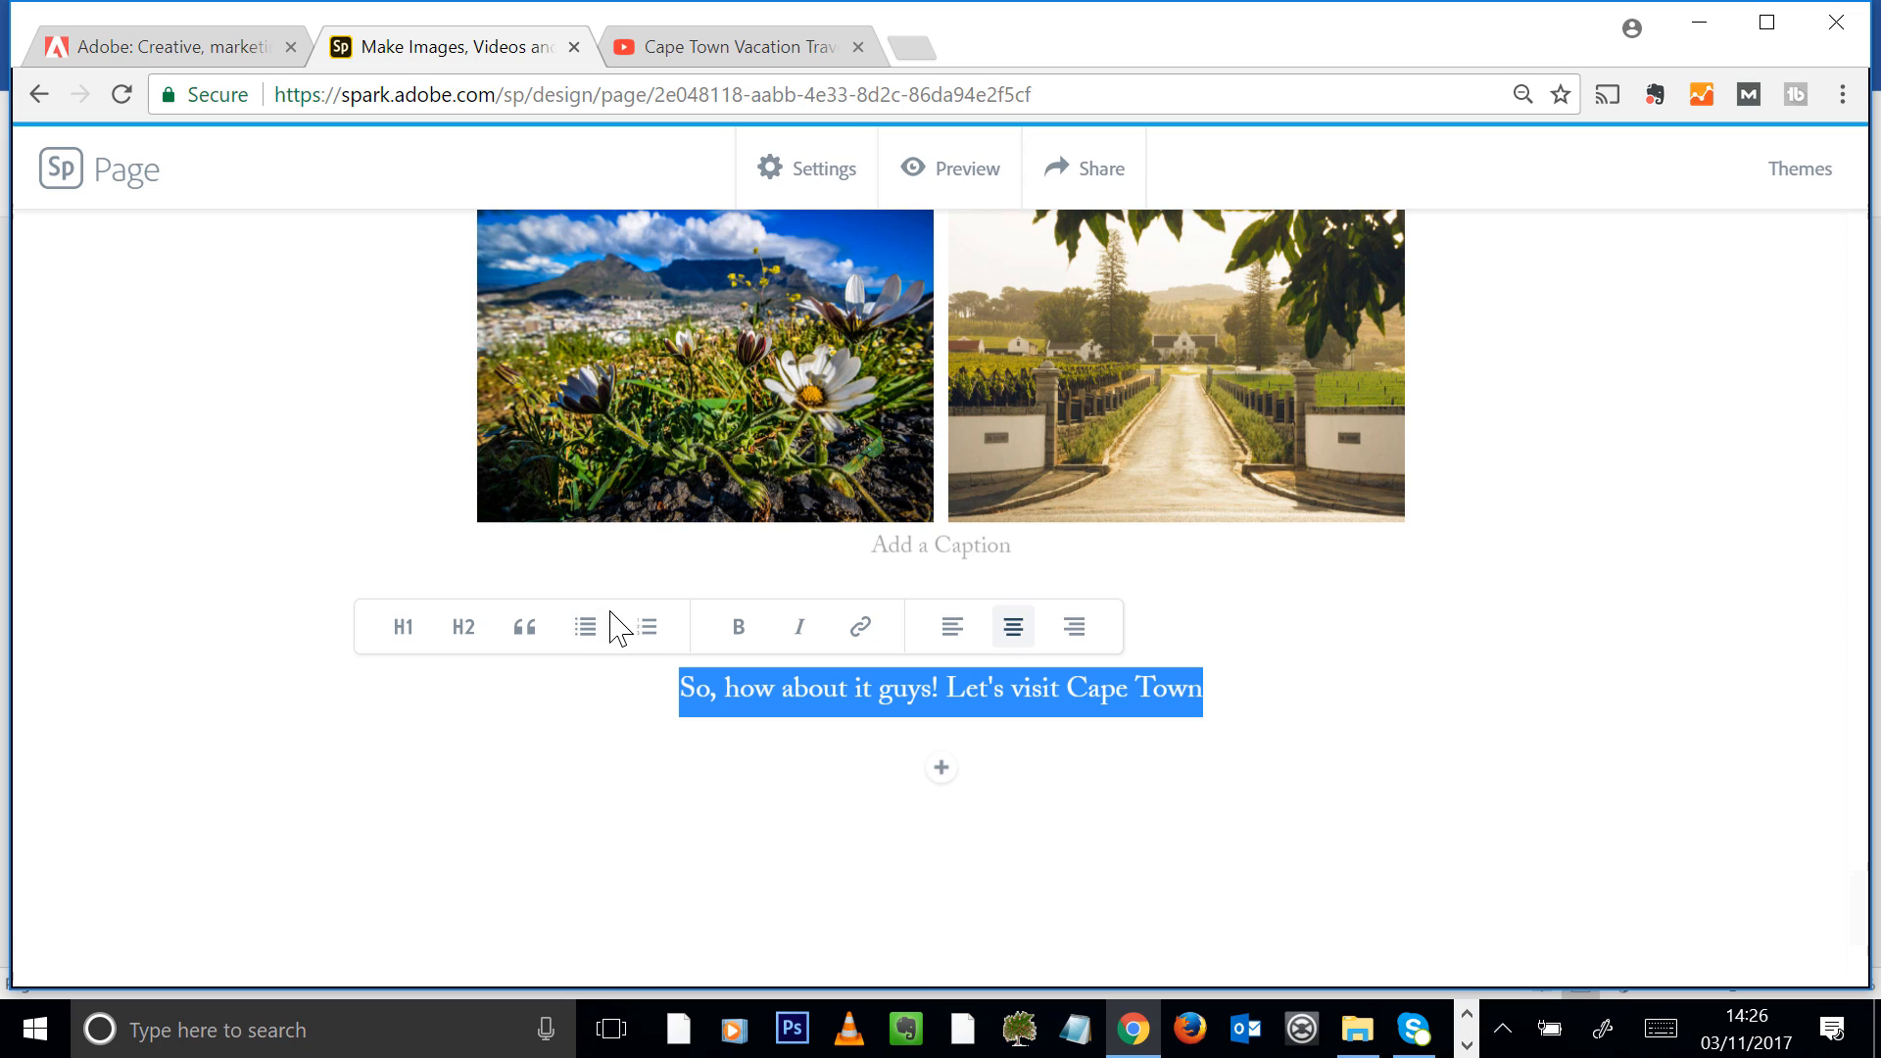
pyautogui.click(527, 636)
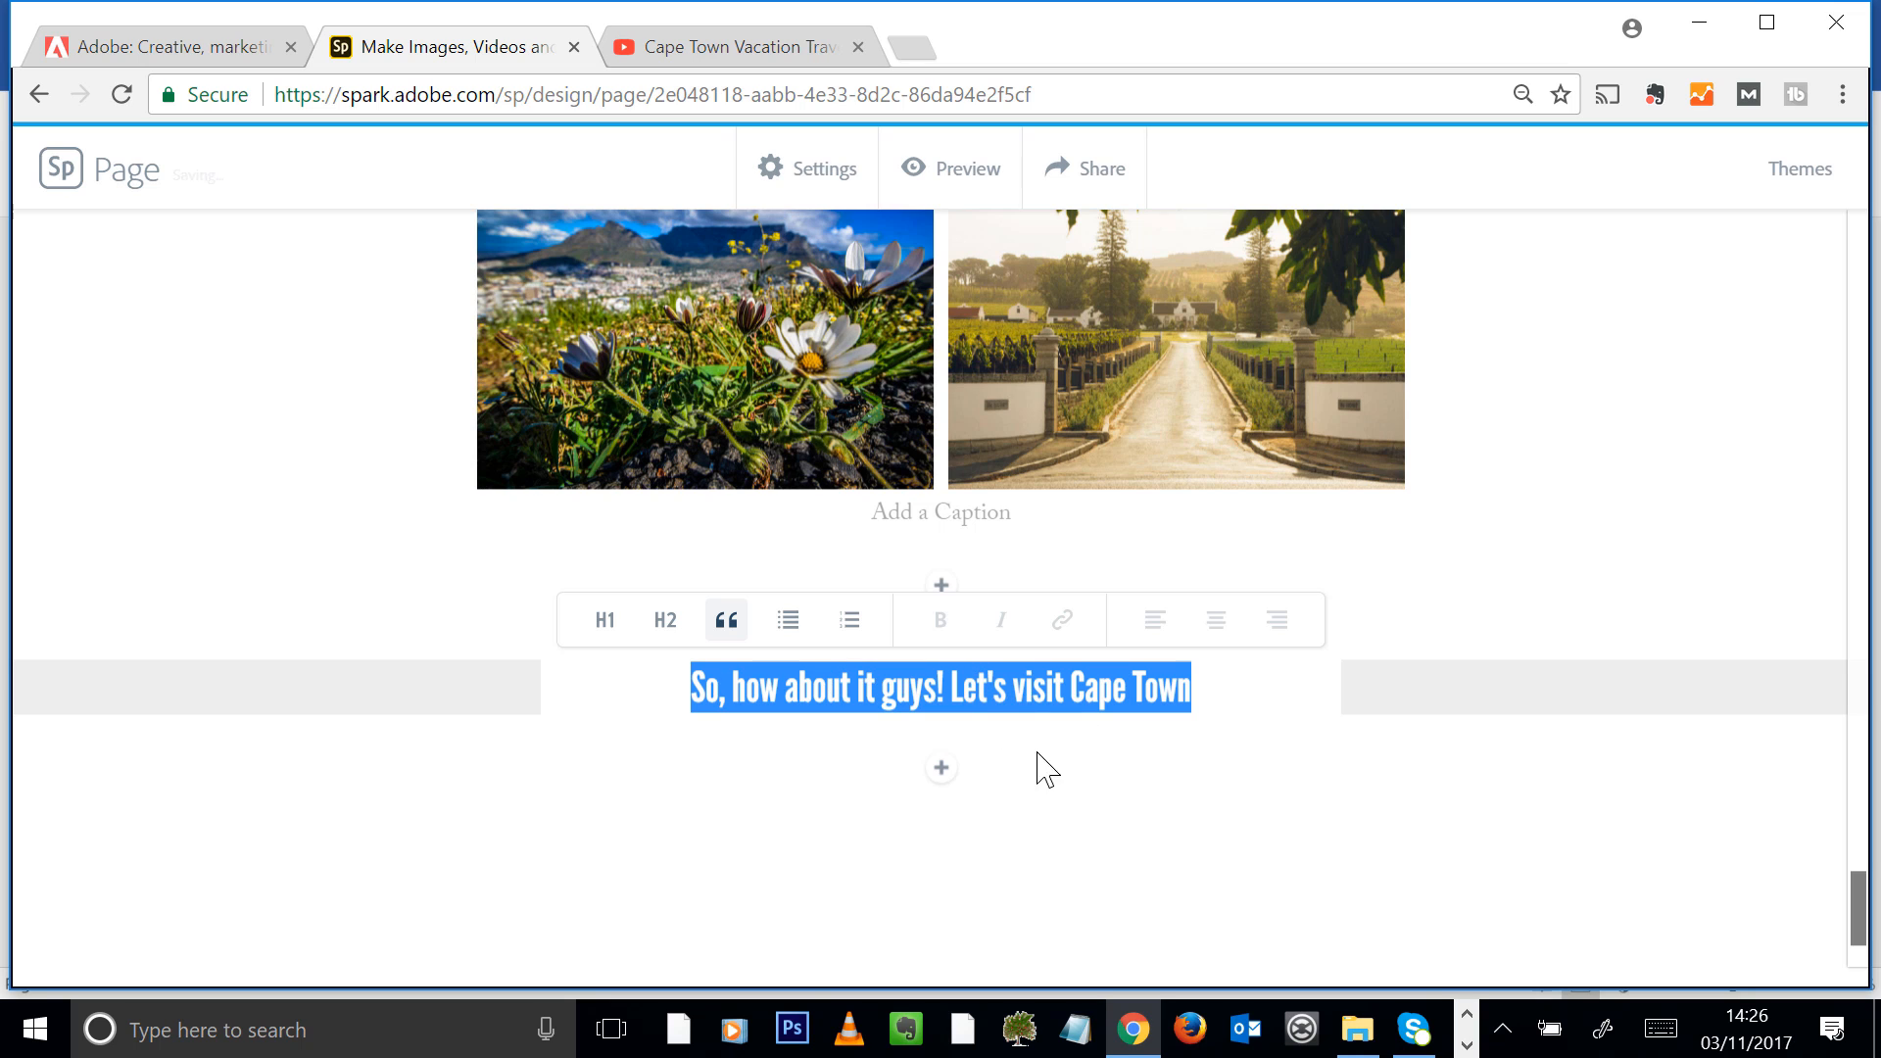
# Add a centred button below the quote labelled "Email me if you would like to join" with a mailto link to the organiser's e-mail
pyautogui.click(947, 774)
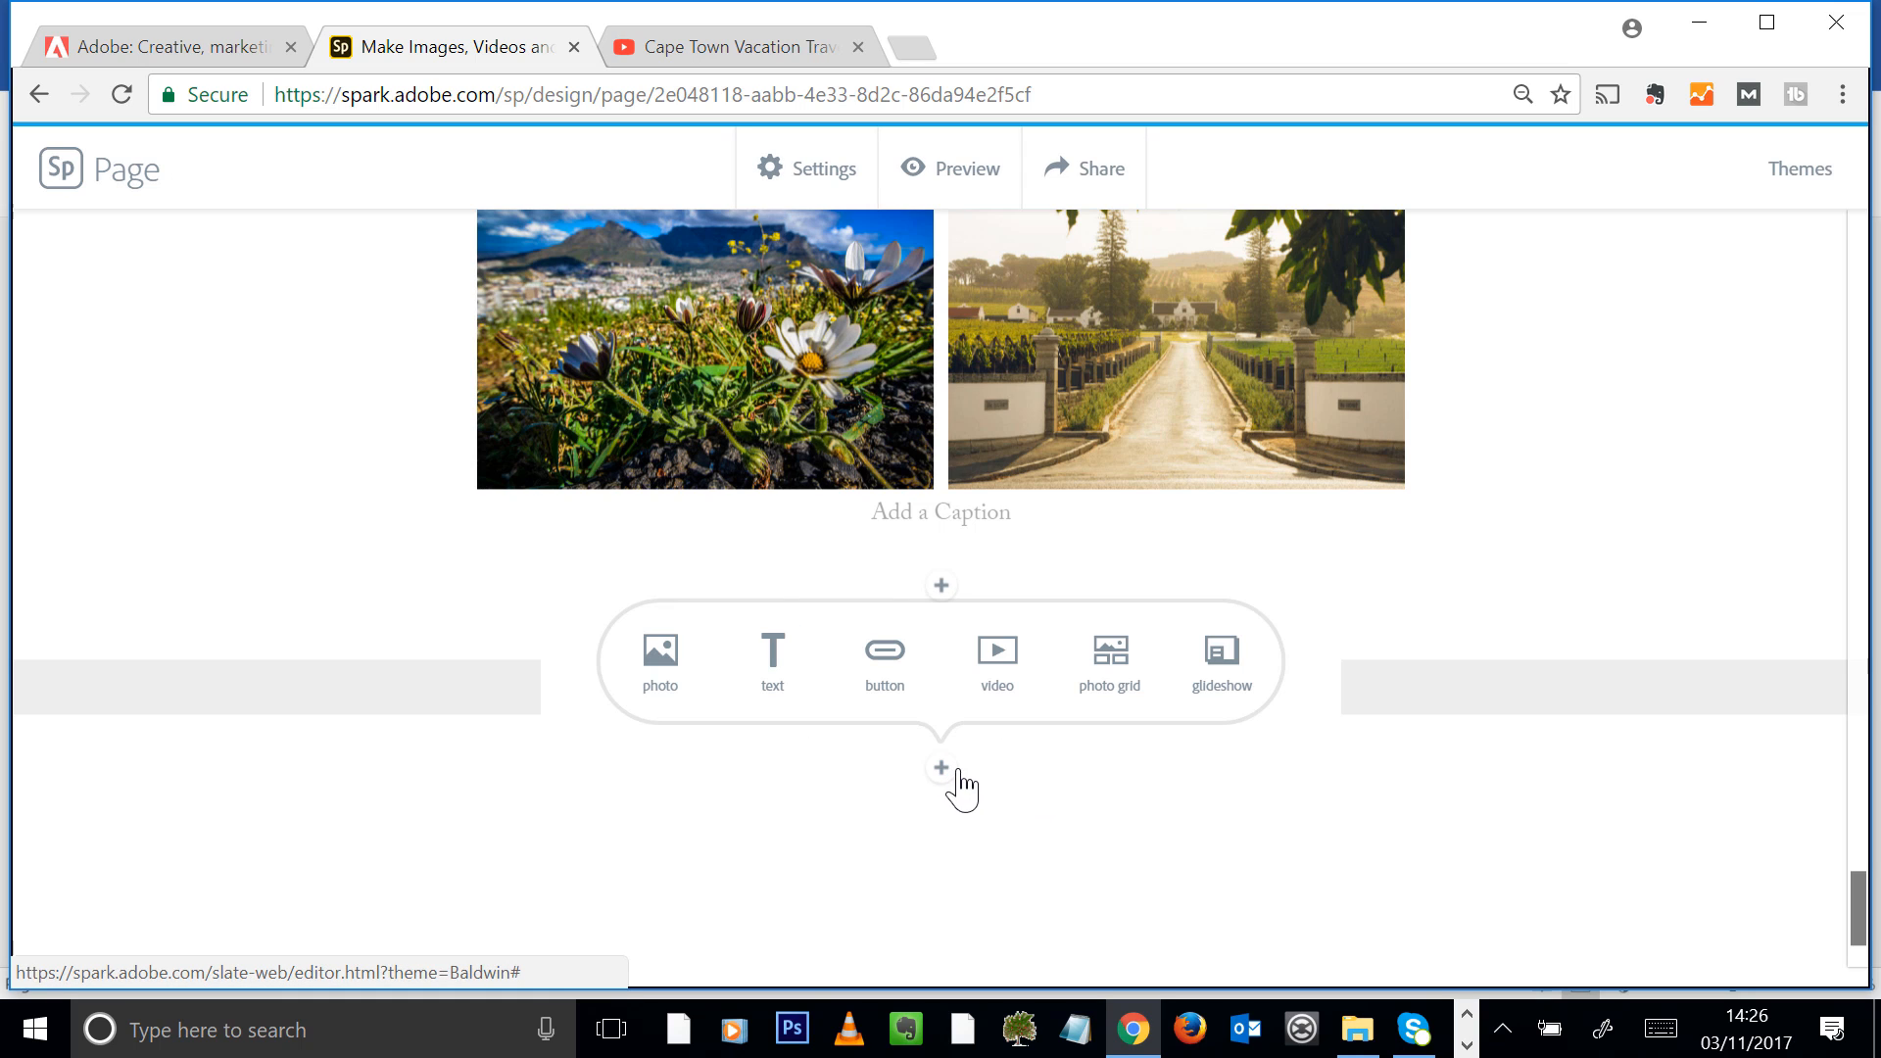
pyautogui.click(905, 681)
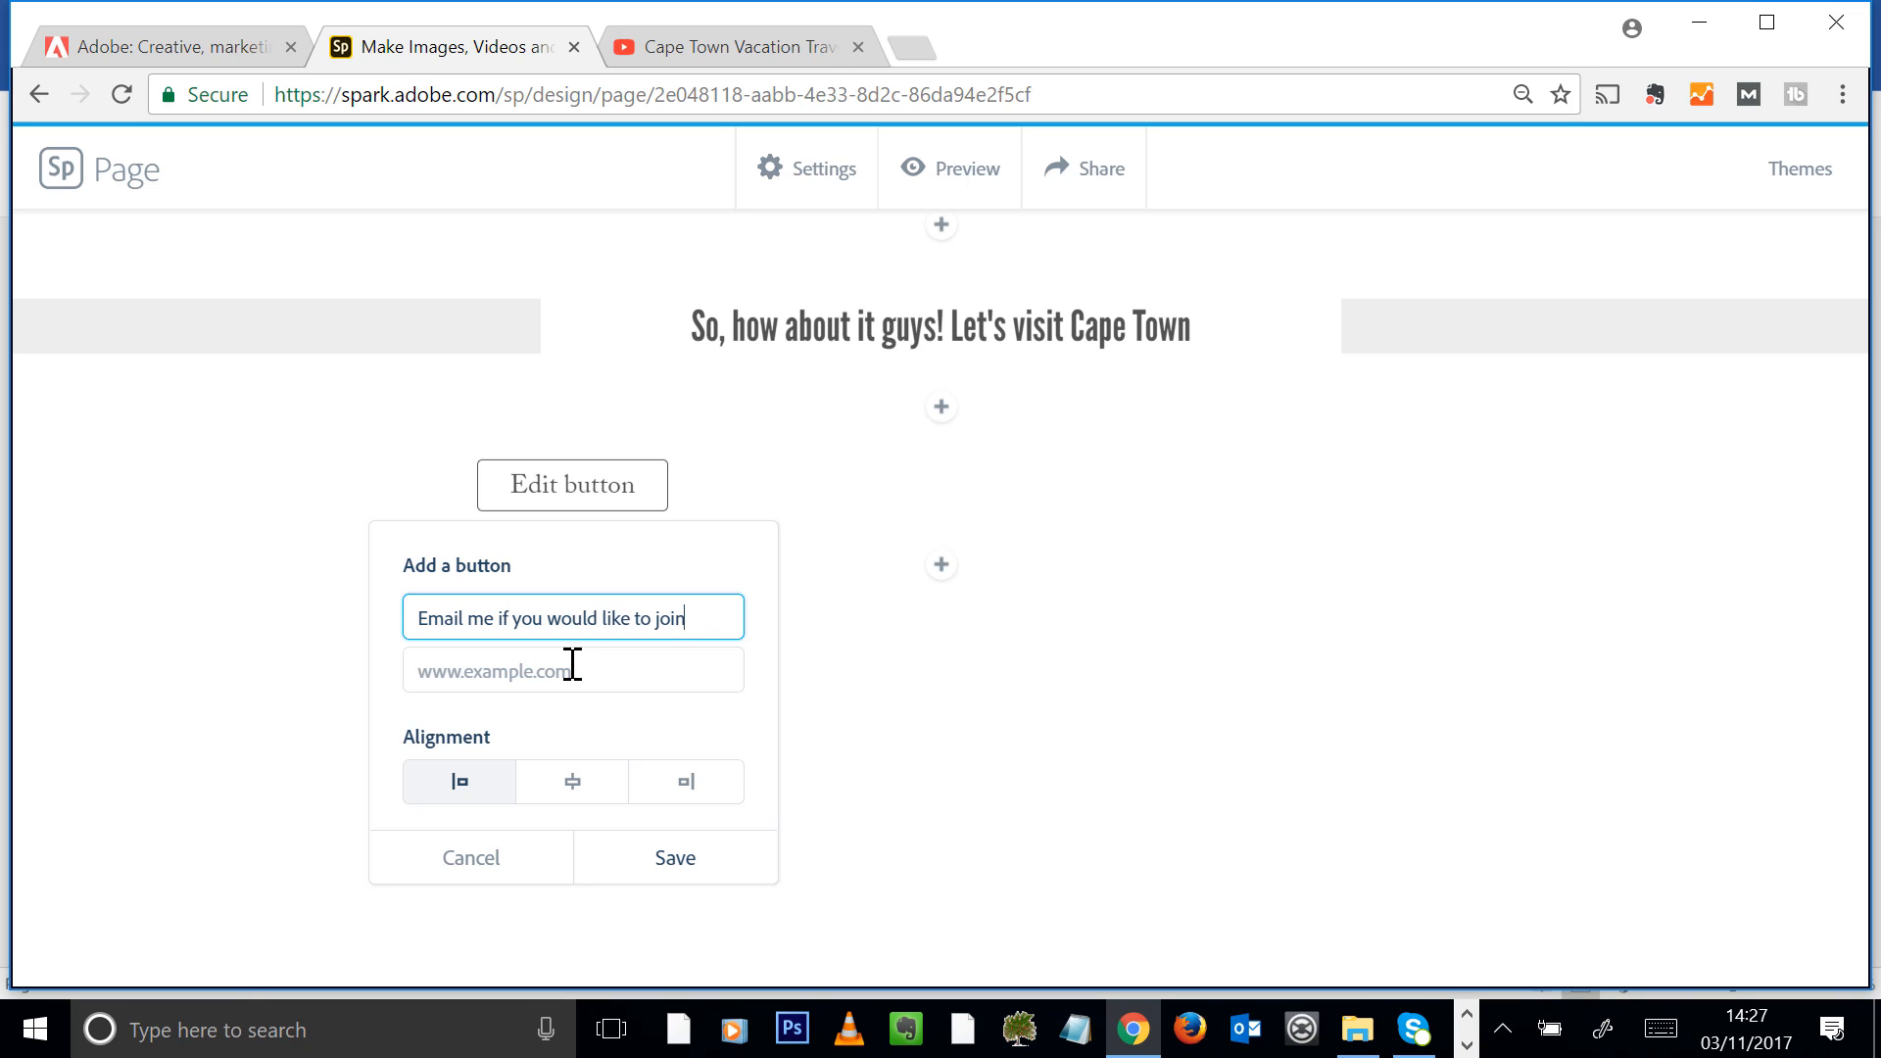
pyautogui.click(525, 671)
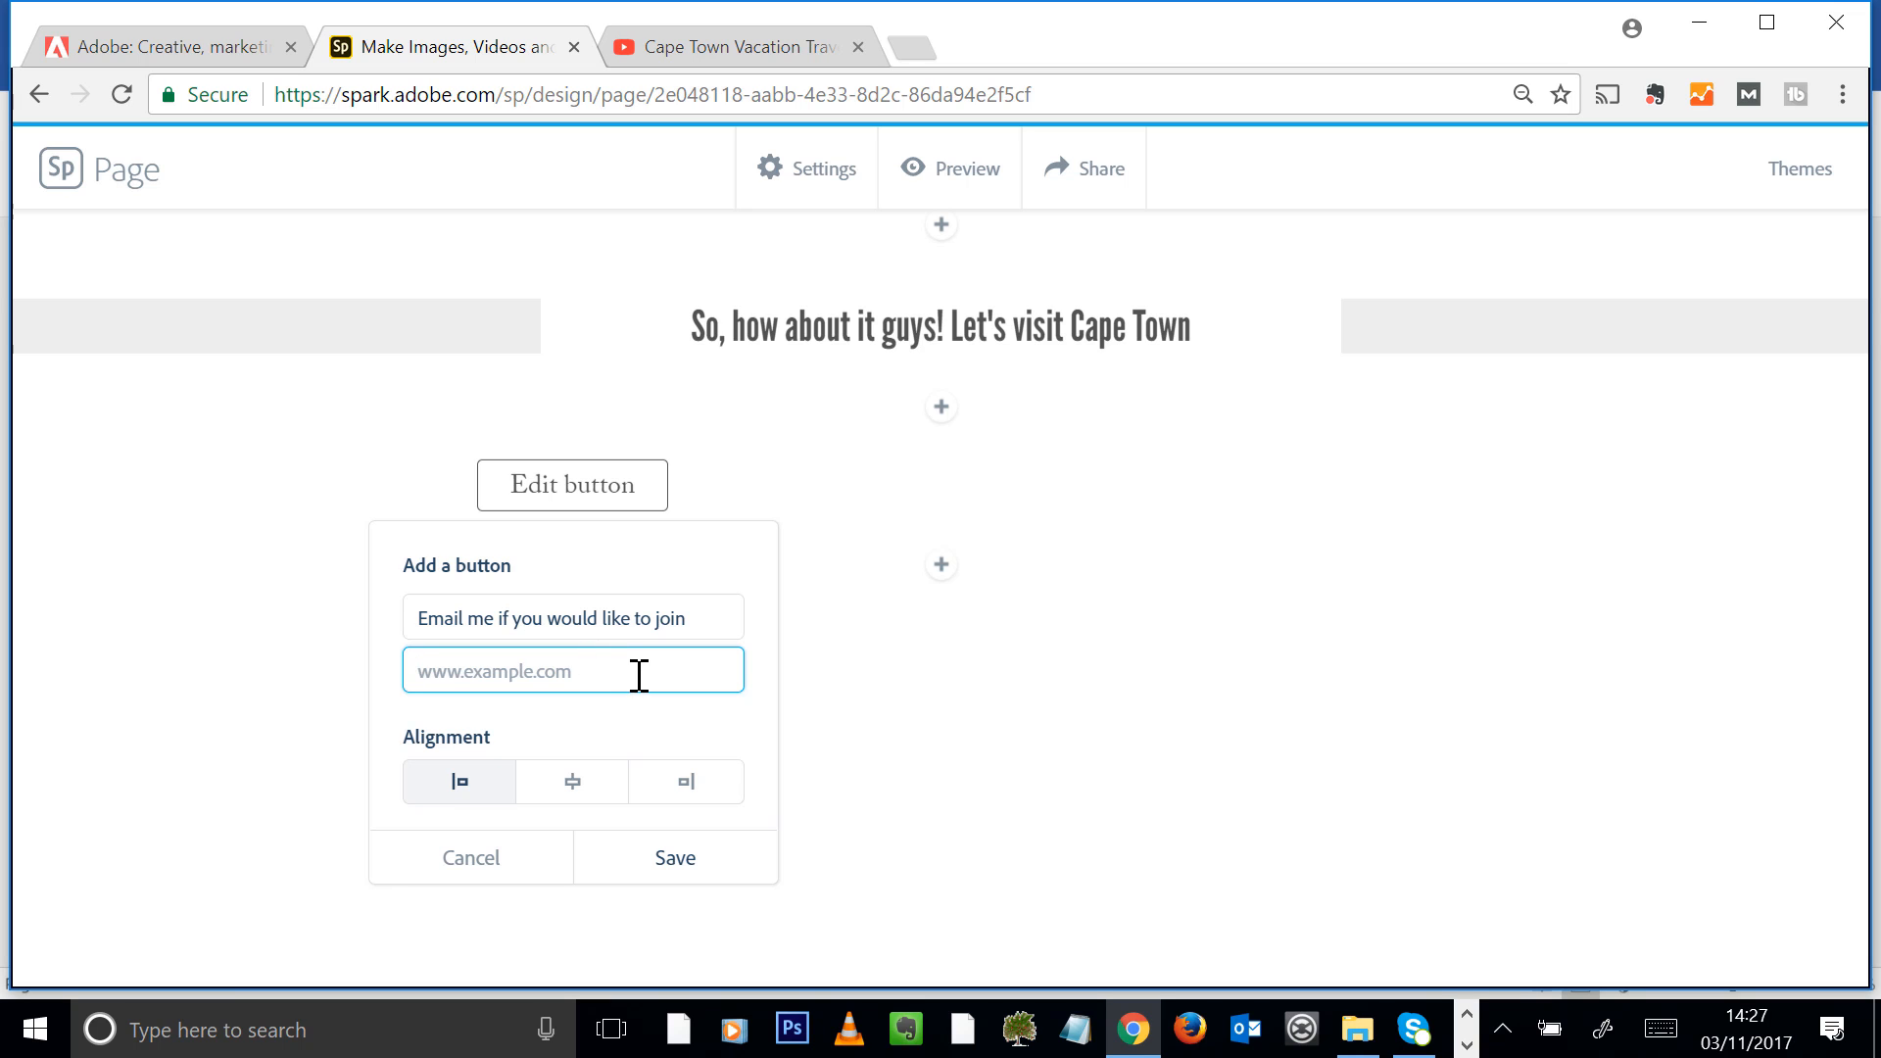
pyautogui.write('ma')
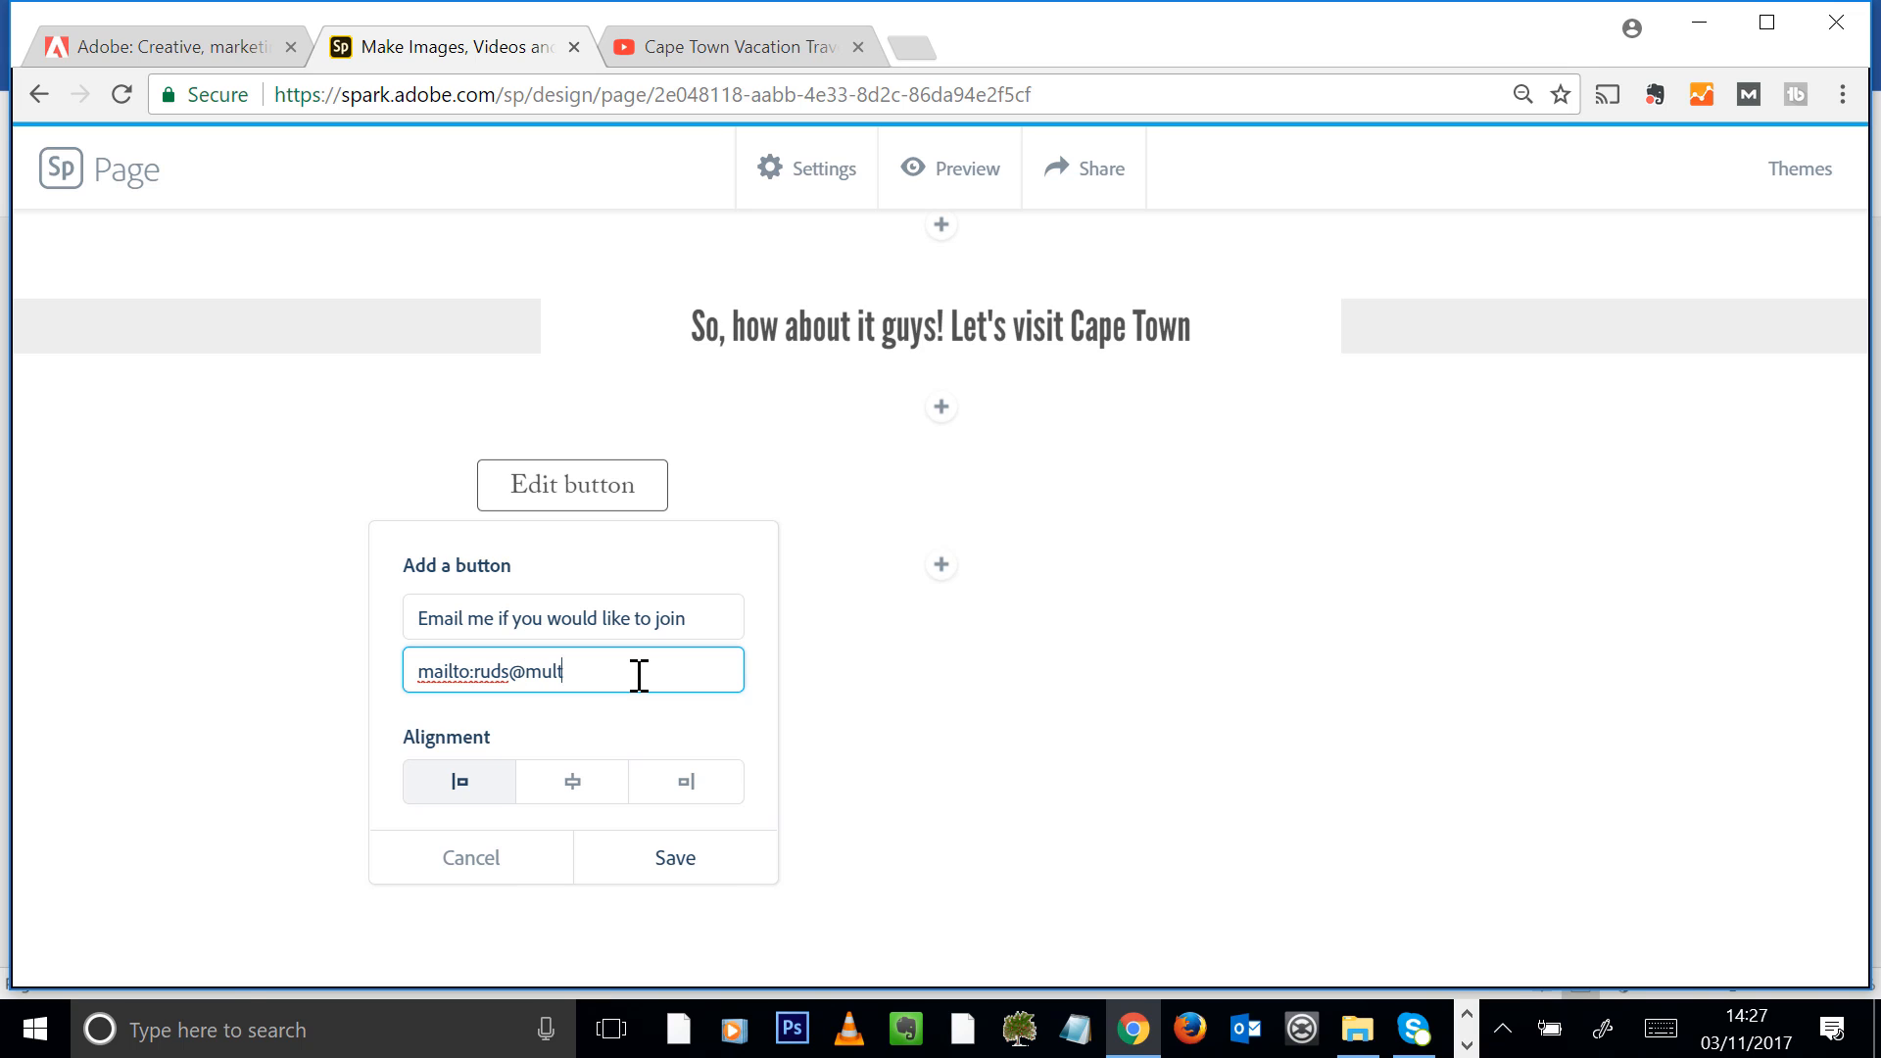
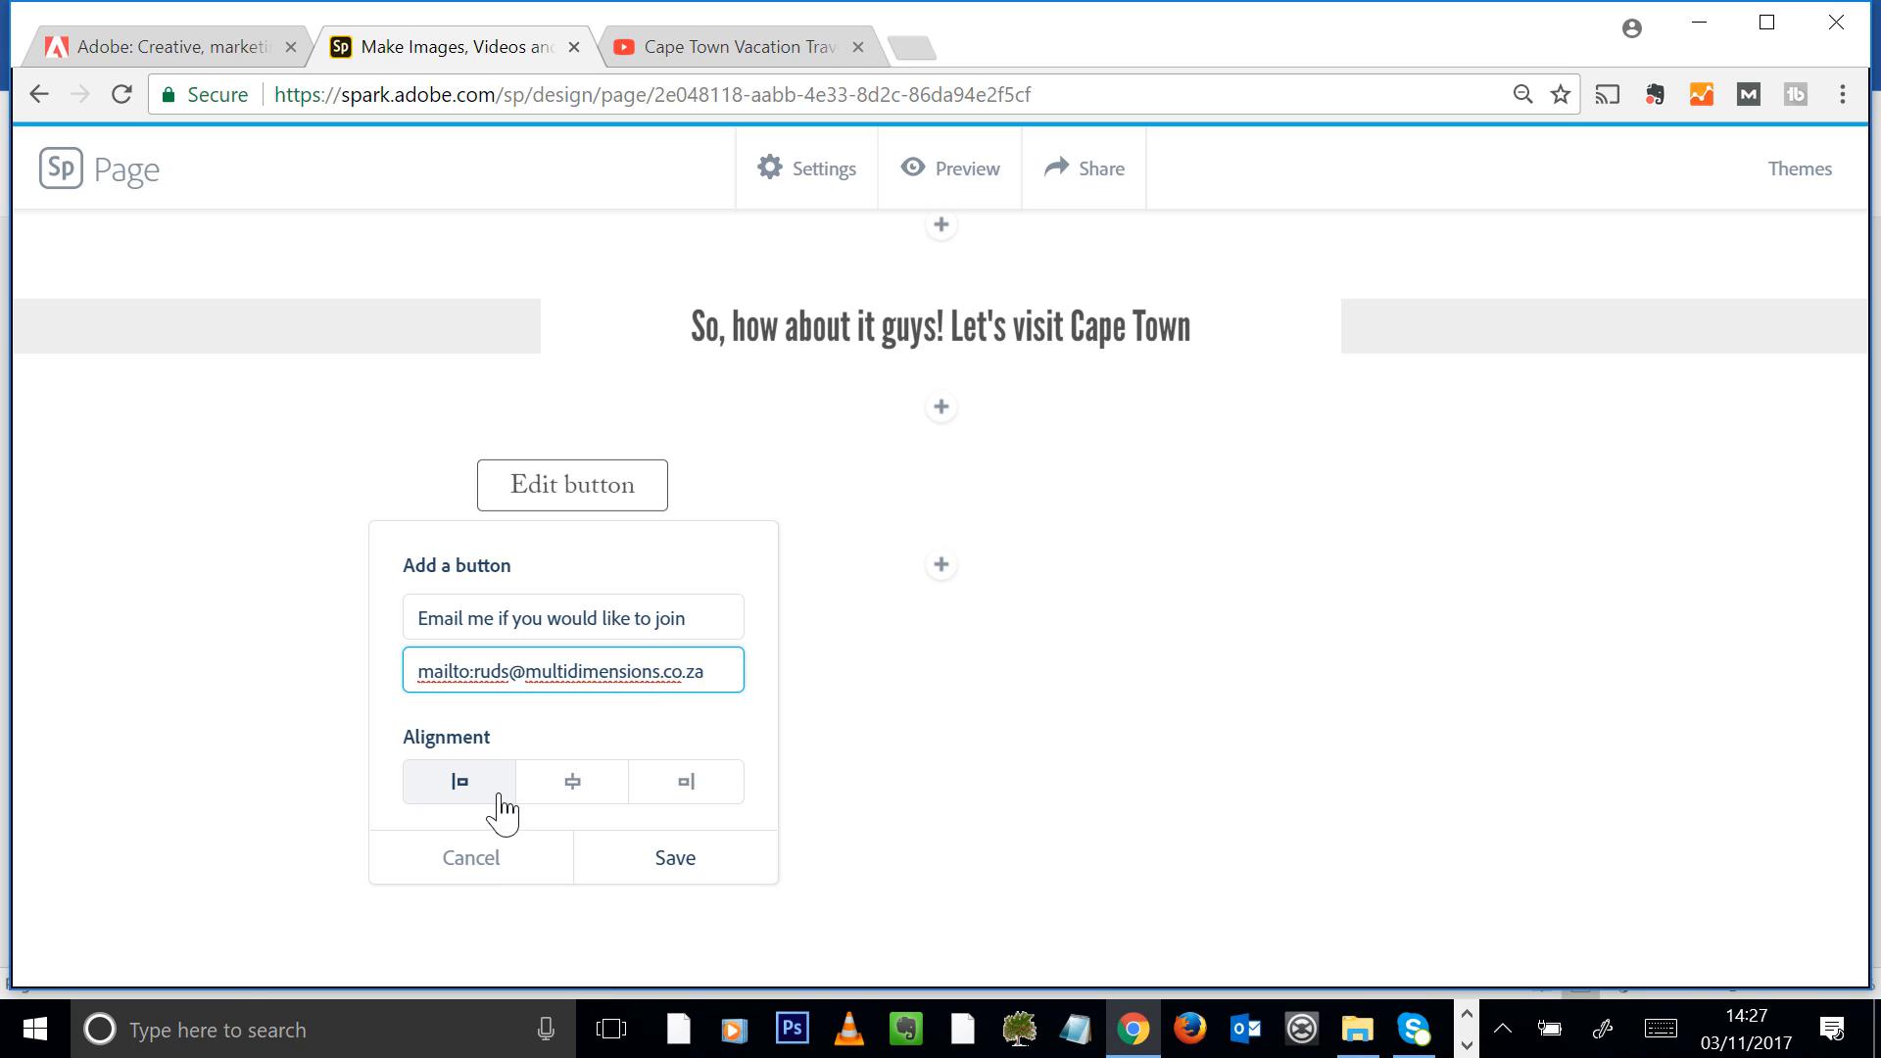
pyautogui.click(572, 784)
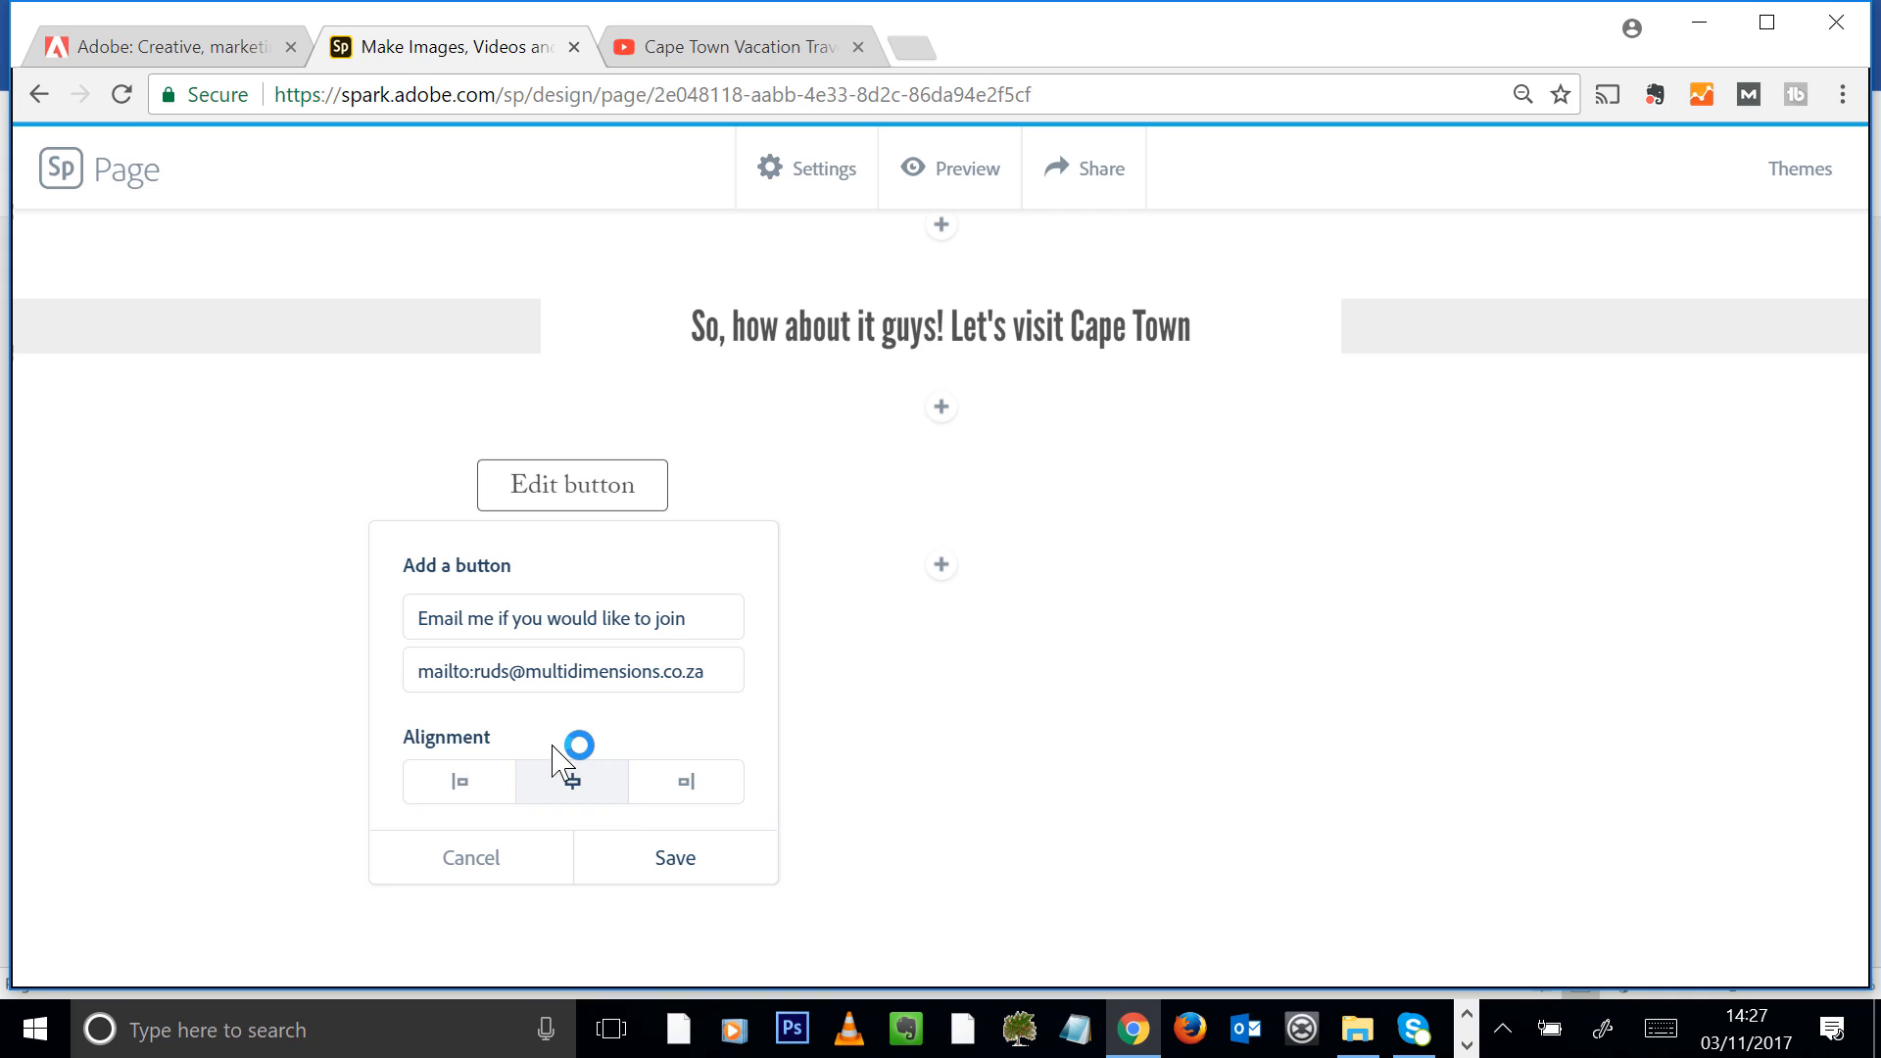
pyautogui.click(668, 849)
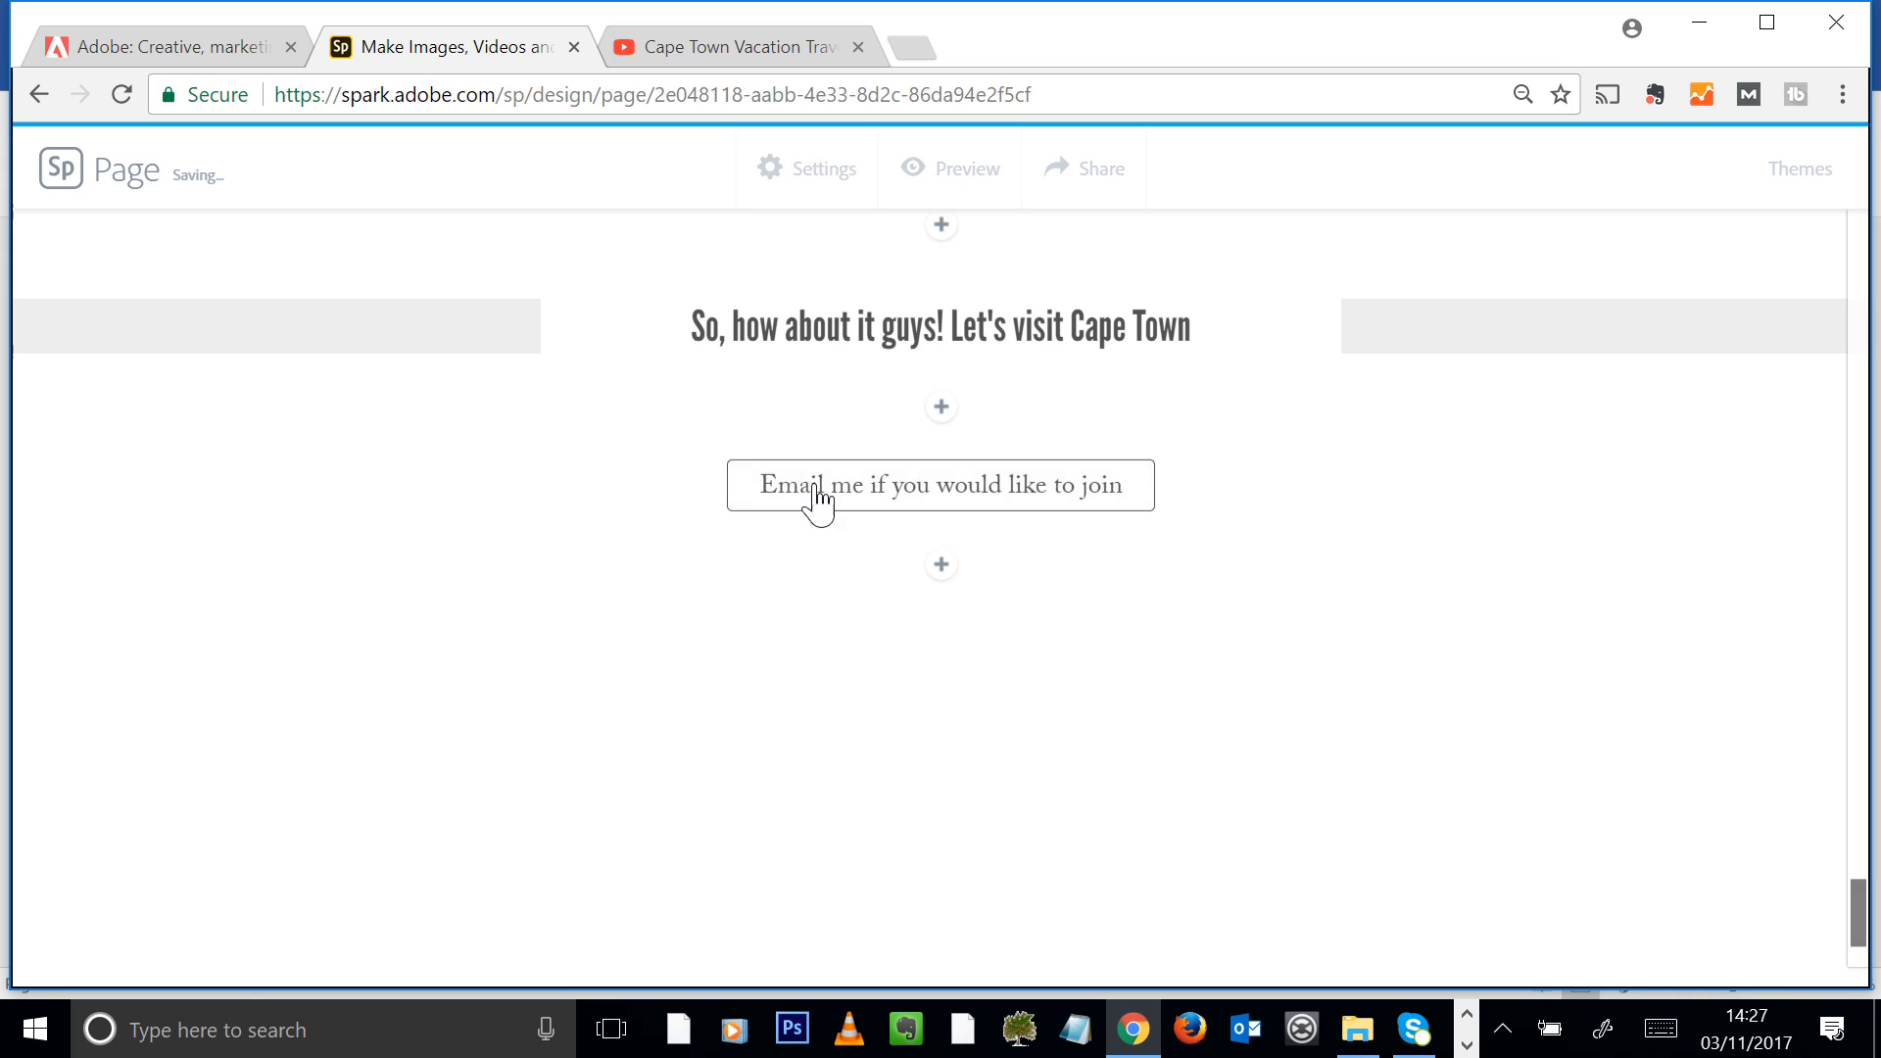
# Add the Cape_TownAerial-Image photo below the e-mail button and set it to fill screen
pyautogui.click(943, 567)
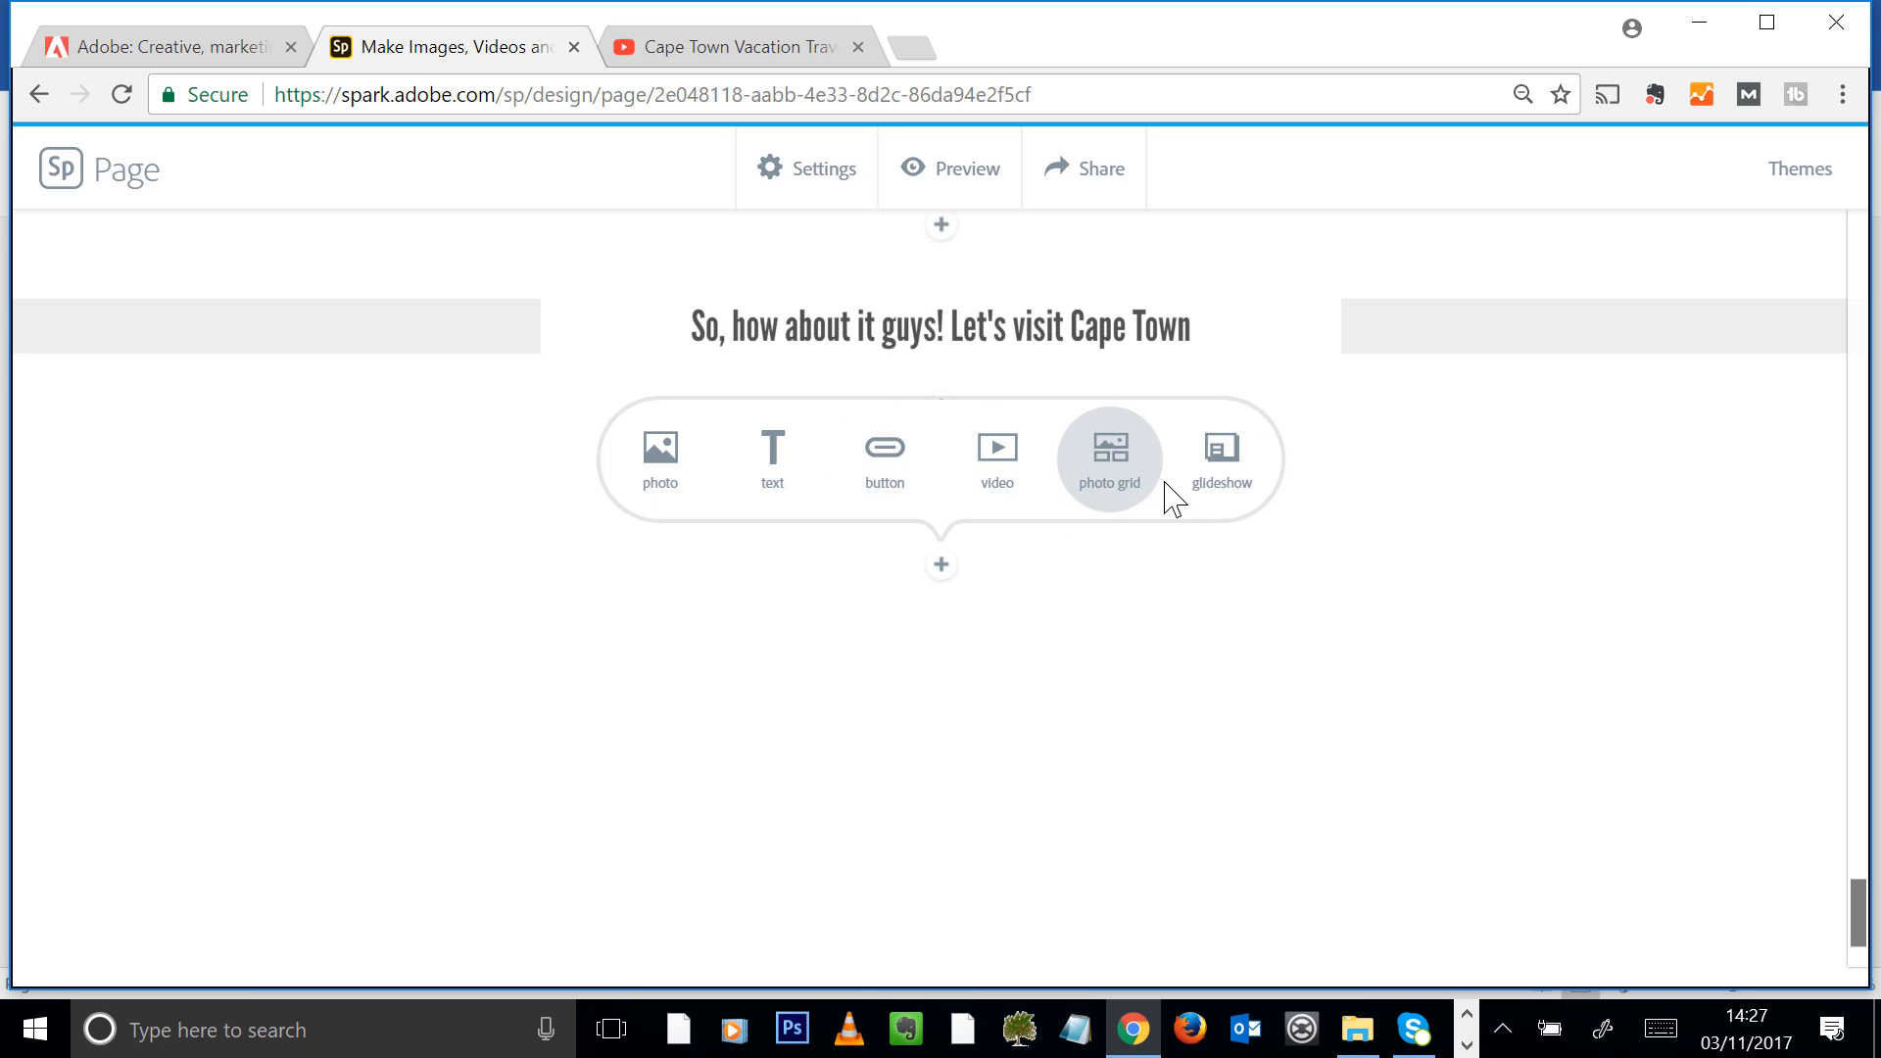
pyautogui.click(678, 477)
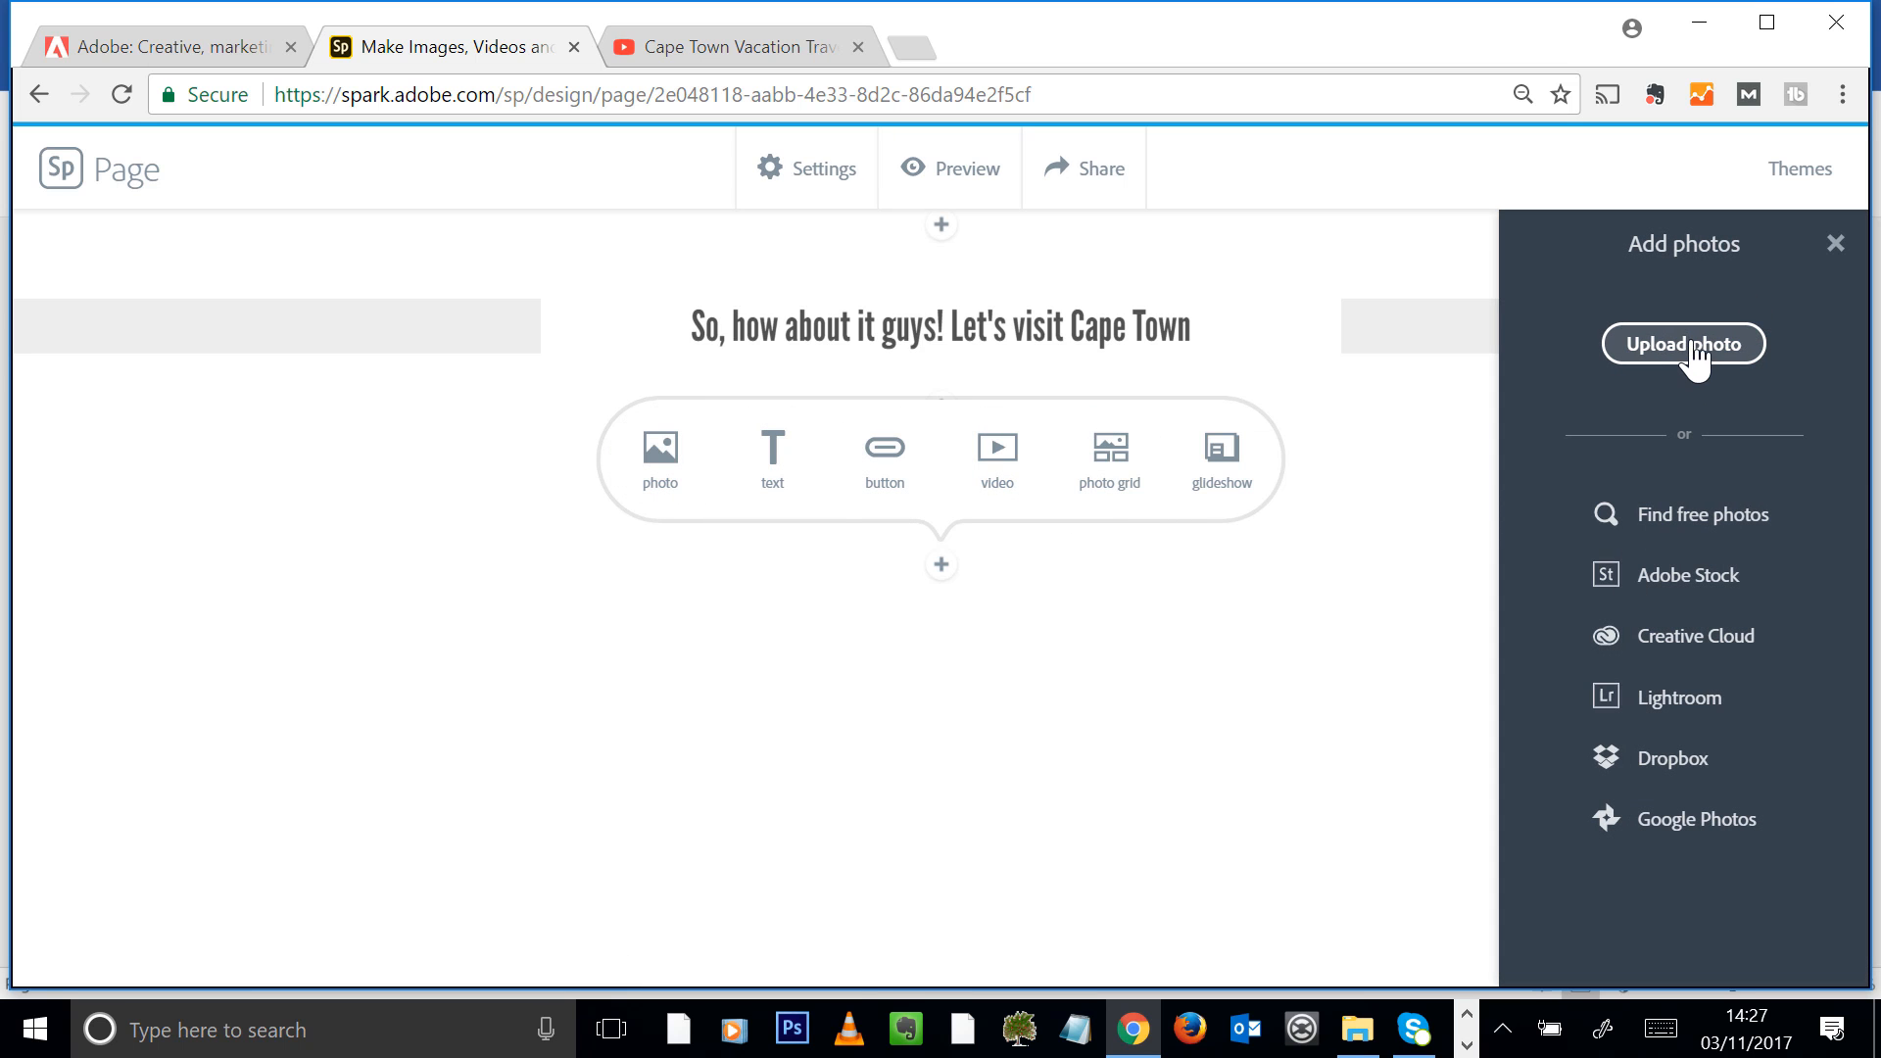
pyautogui.click(1689, 345)
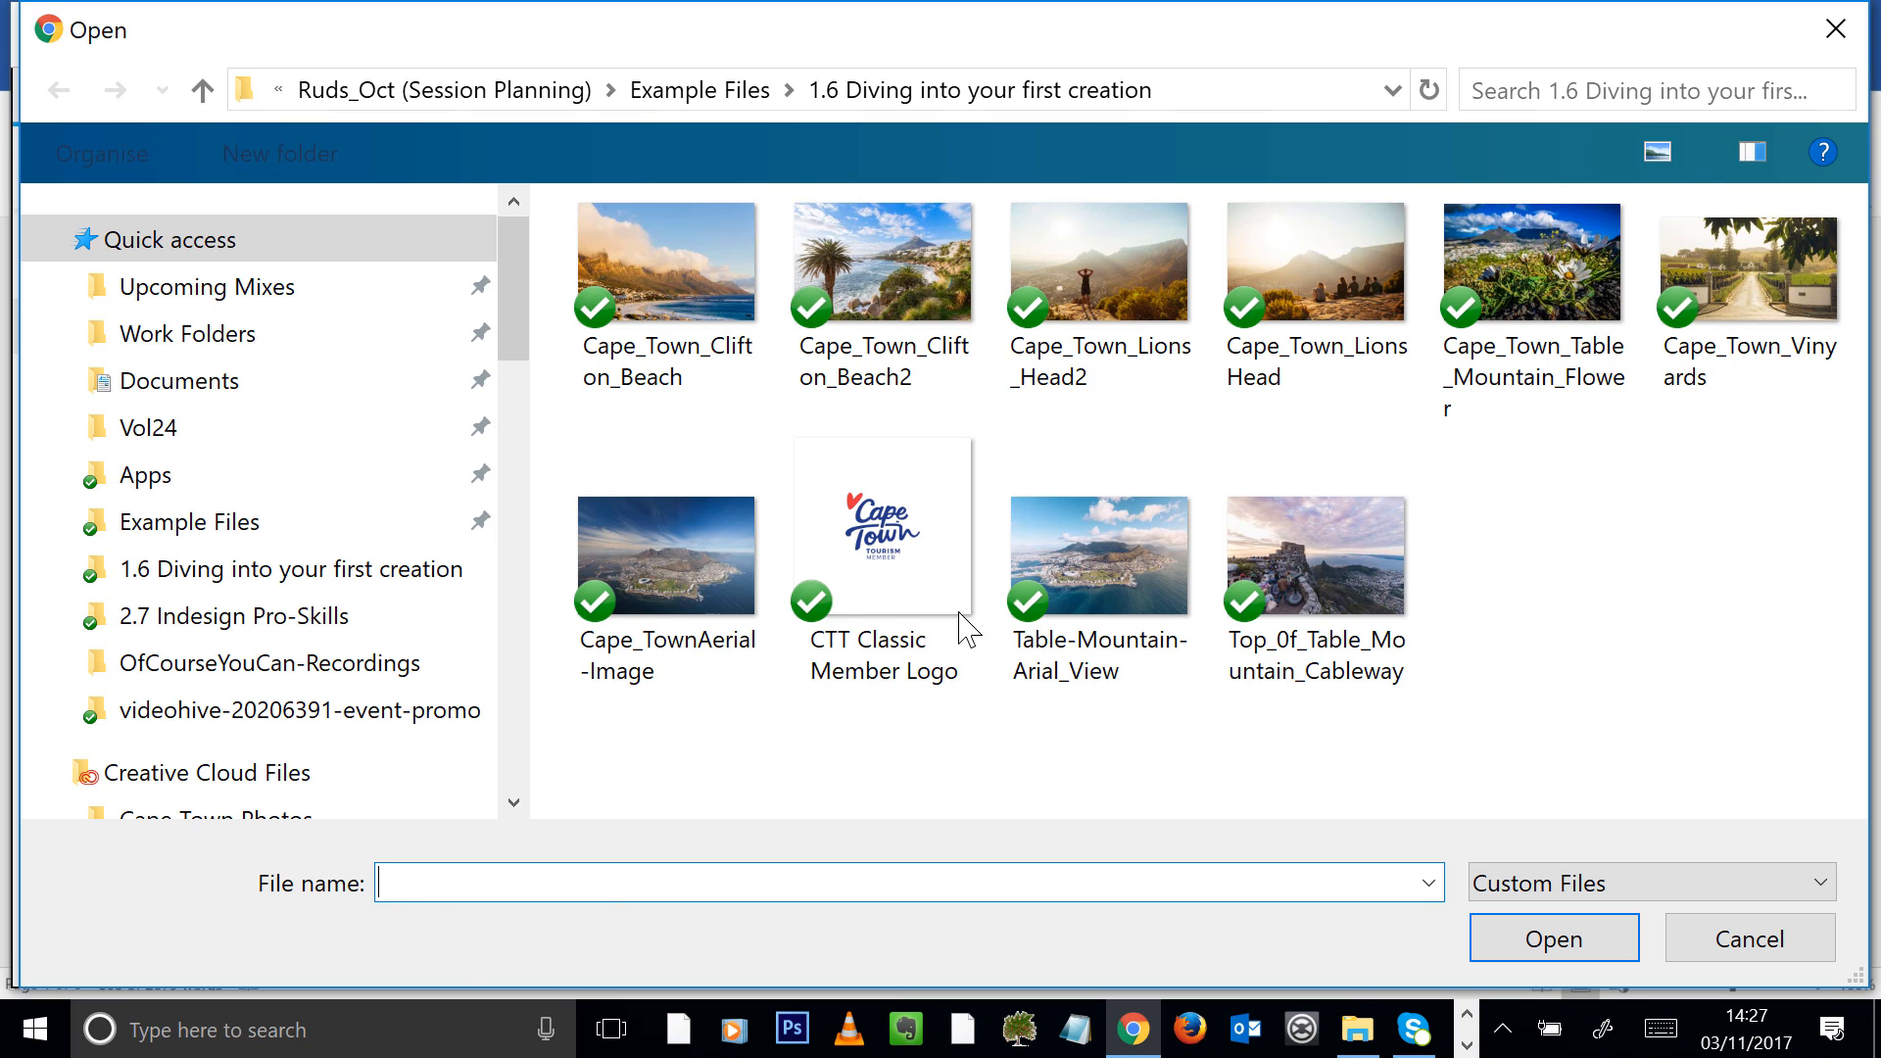
pyautogui.click(672, 560)
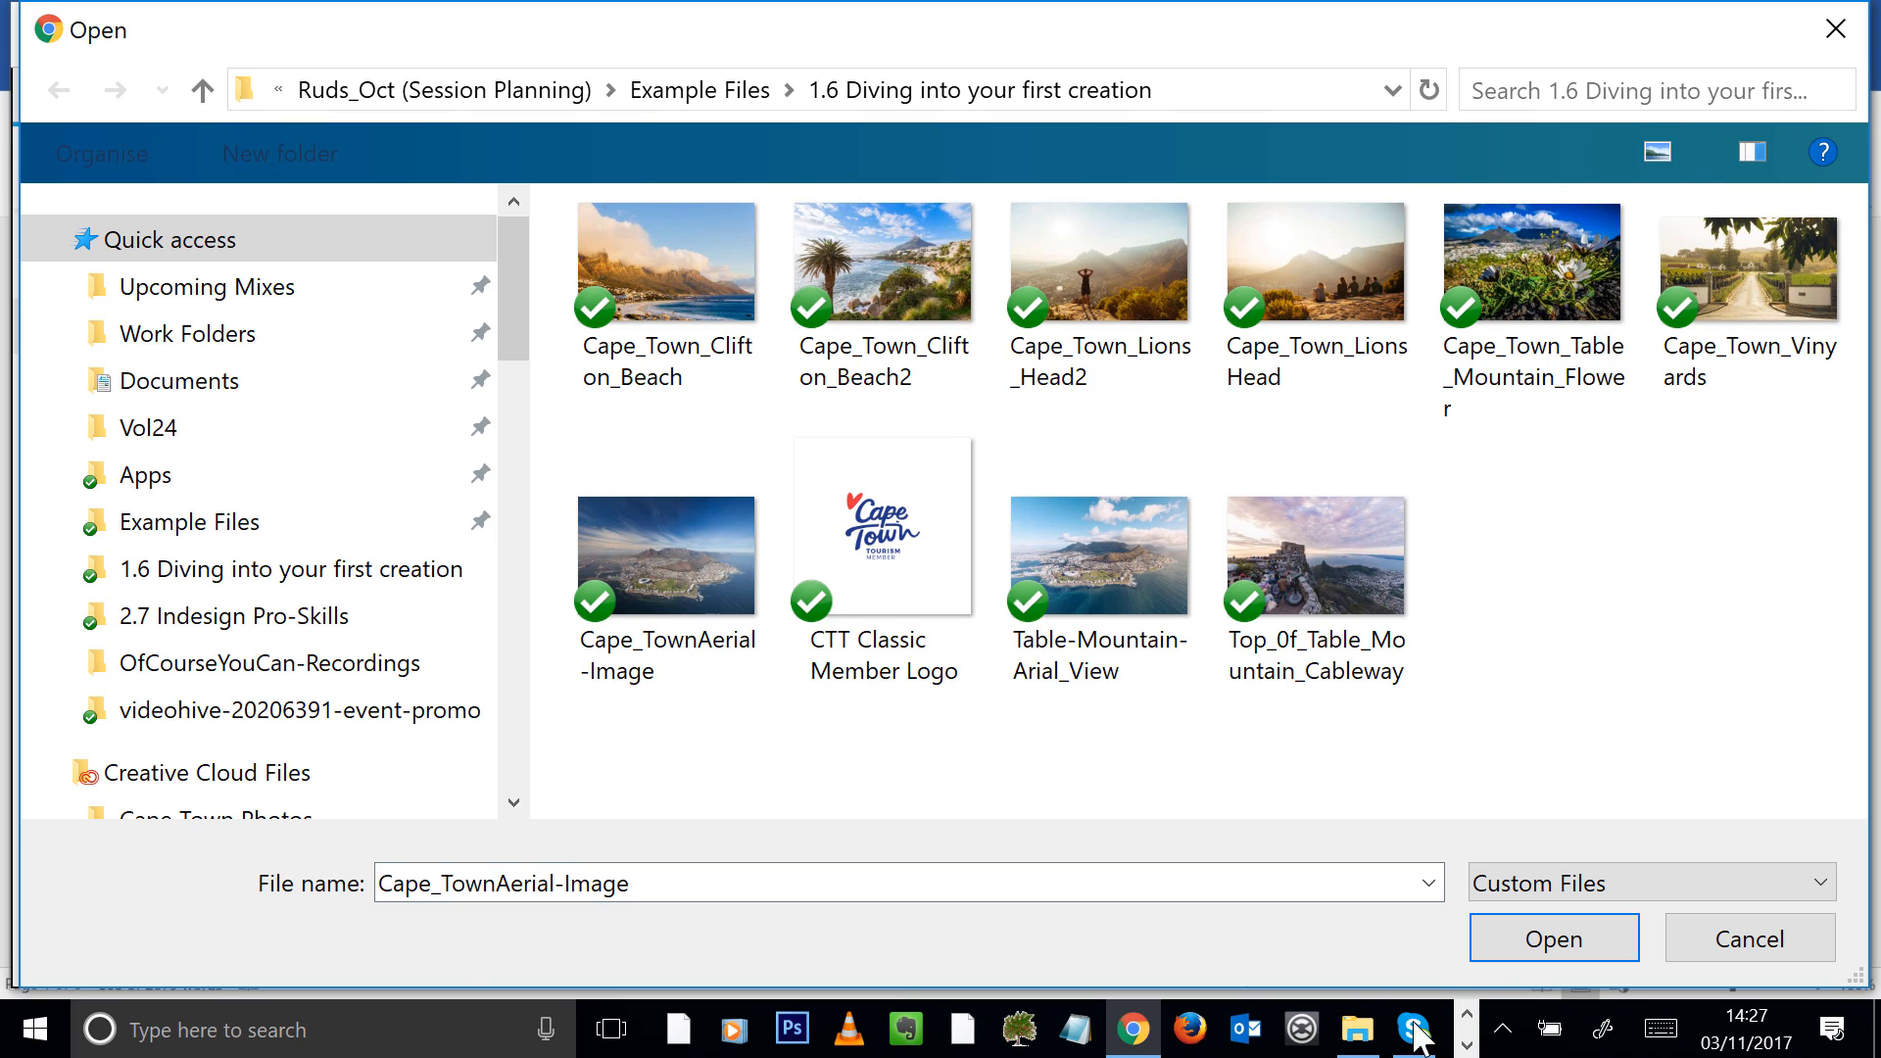
pyautogui.click(1554, 949)
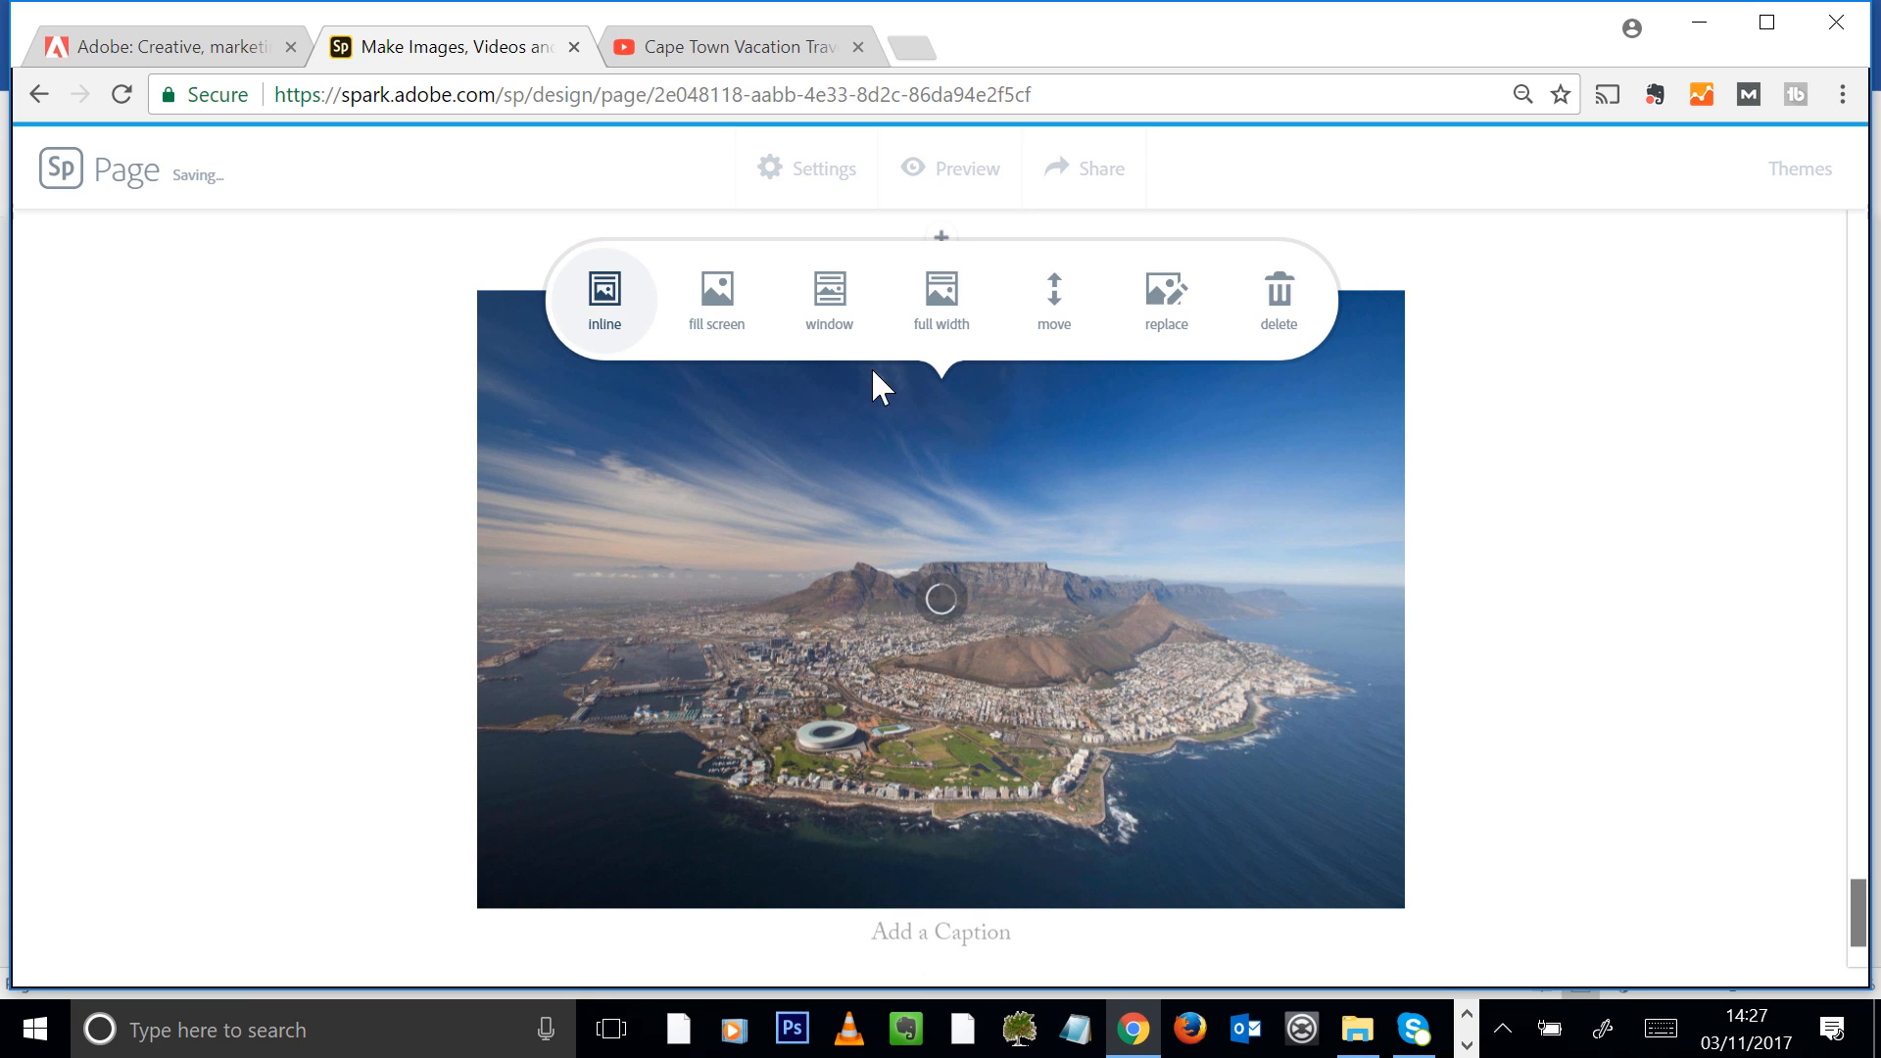
pyautogui.click(725, 319)
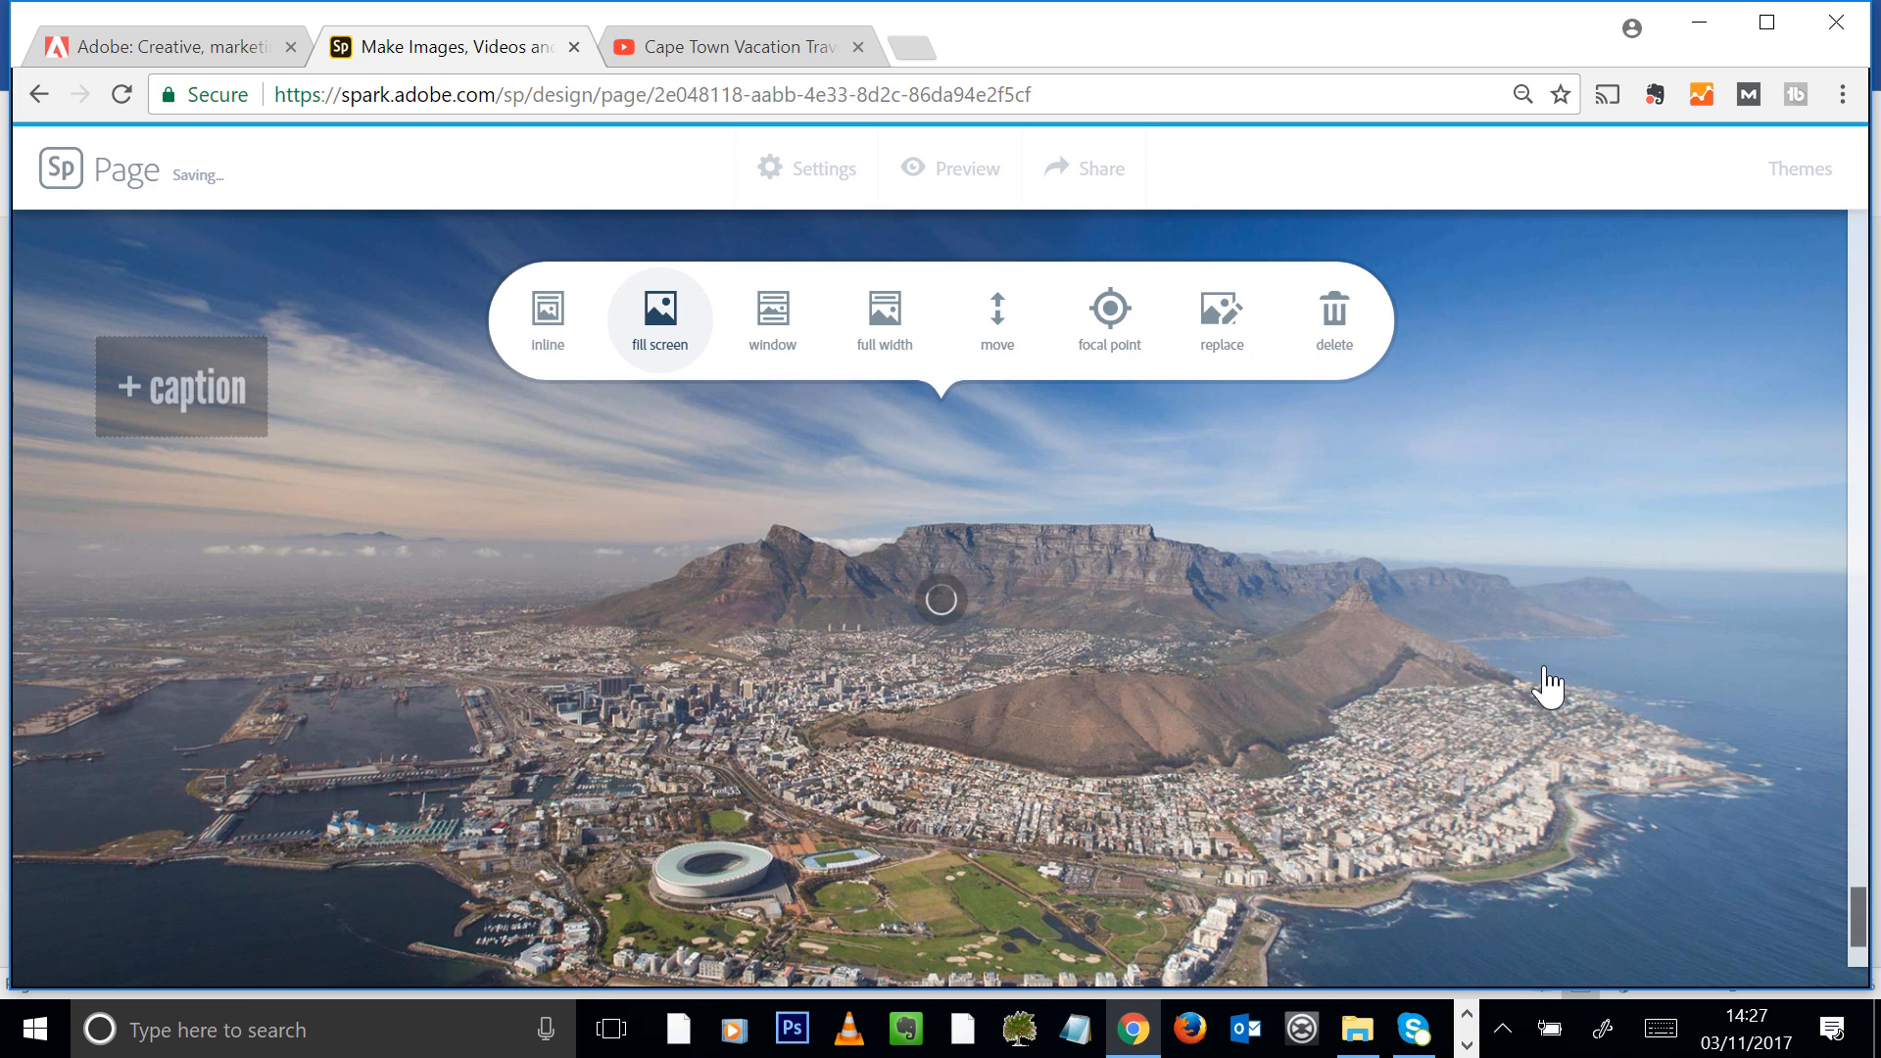
# Caption the fill-screen aerial photo "Cape Town South Africa"
pyautogui.scroll(-3, 1151, 520)
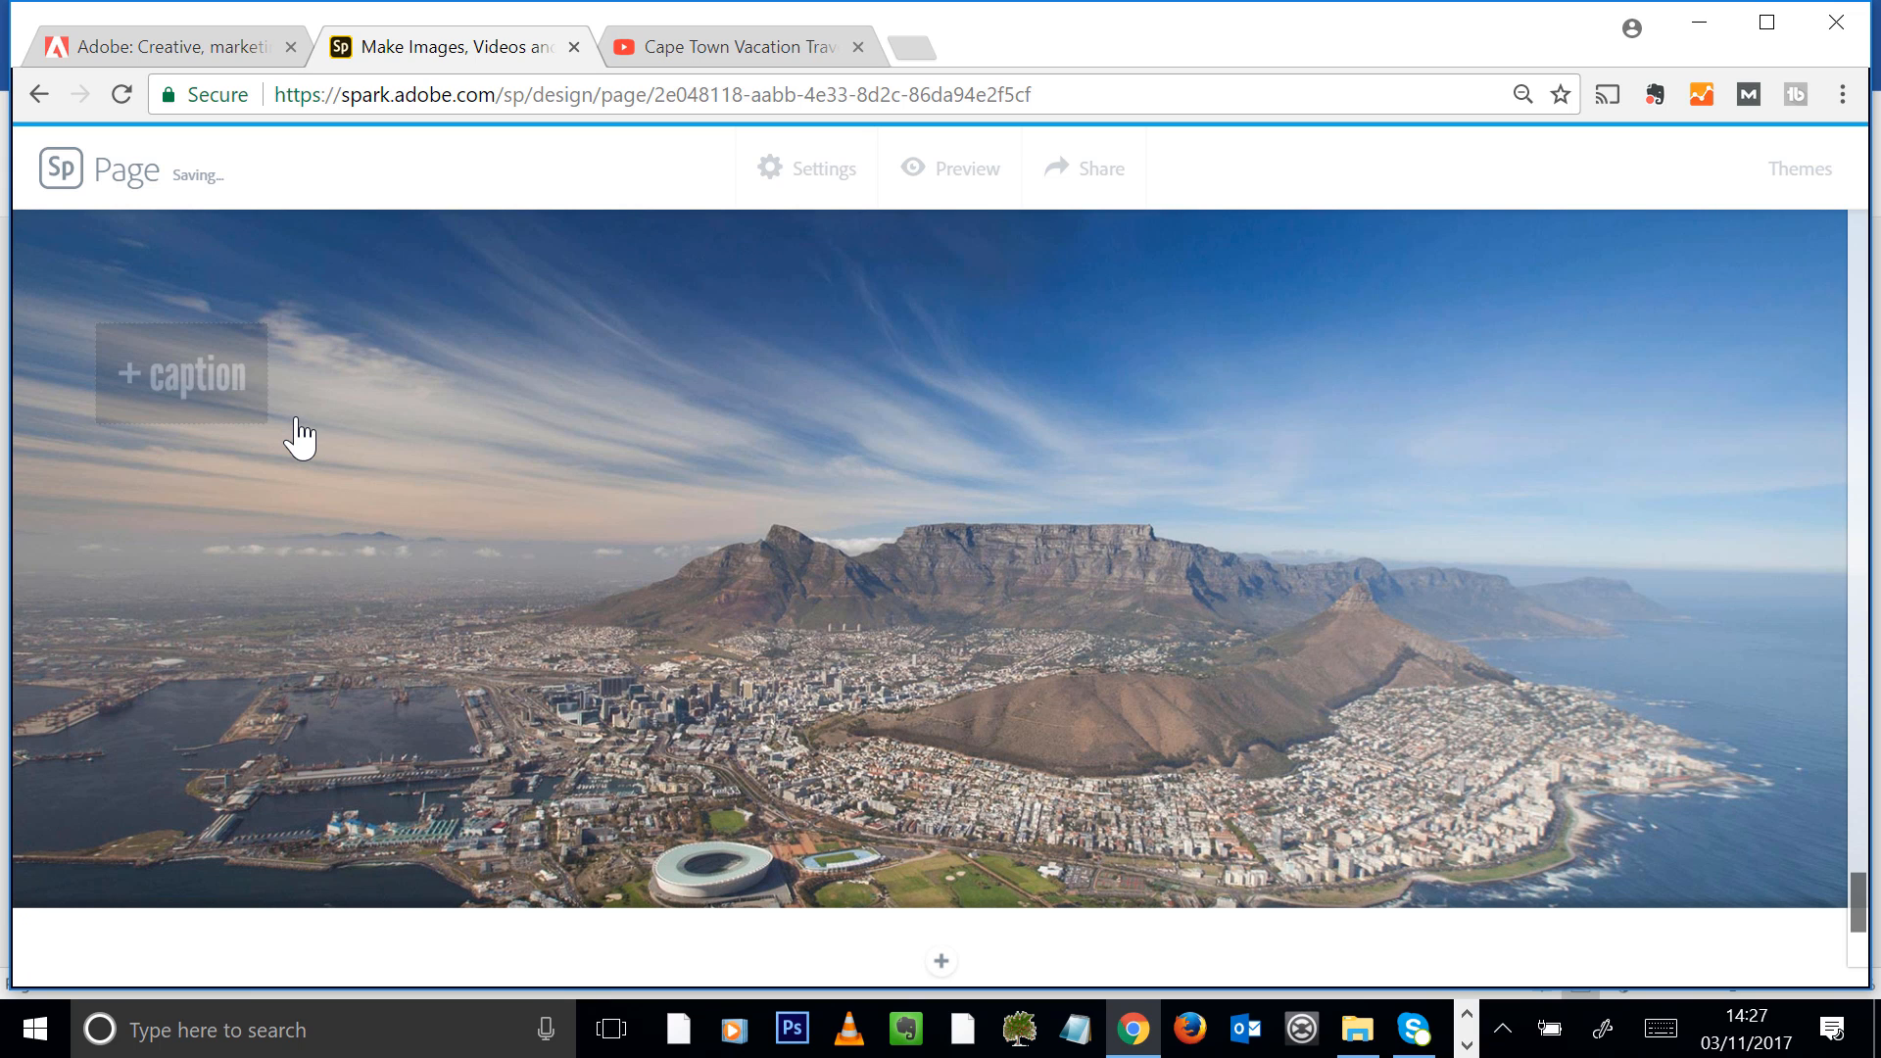
pyautogui.write('Cape TOwn')
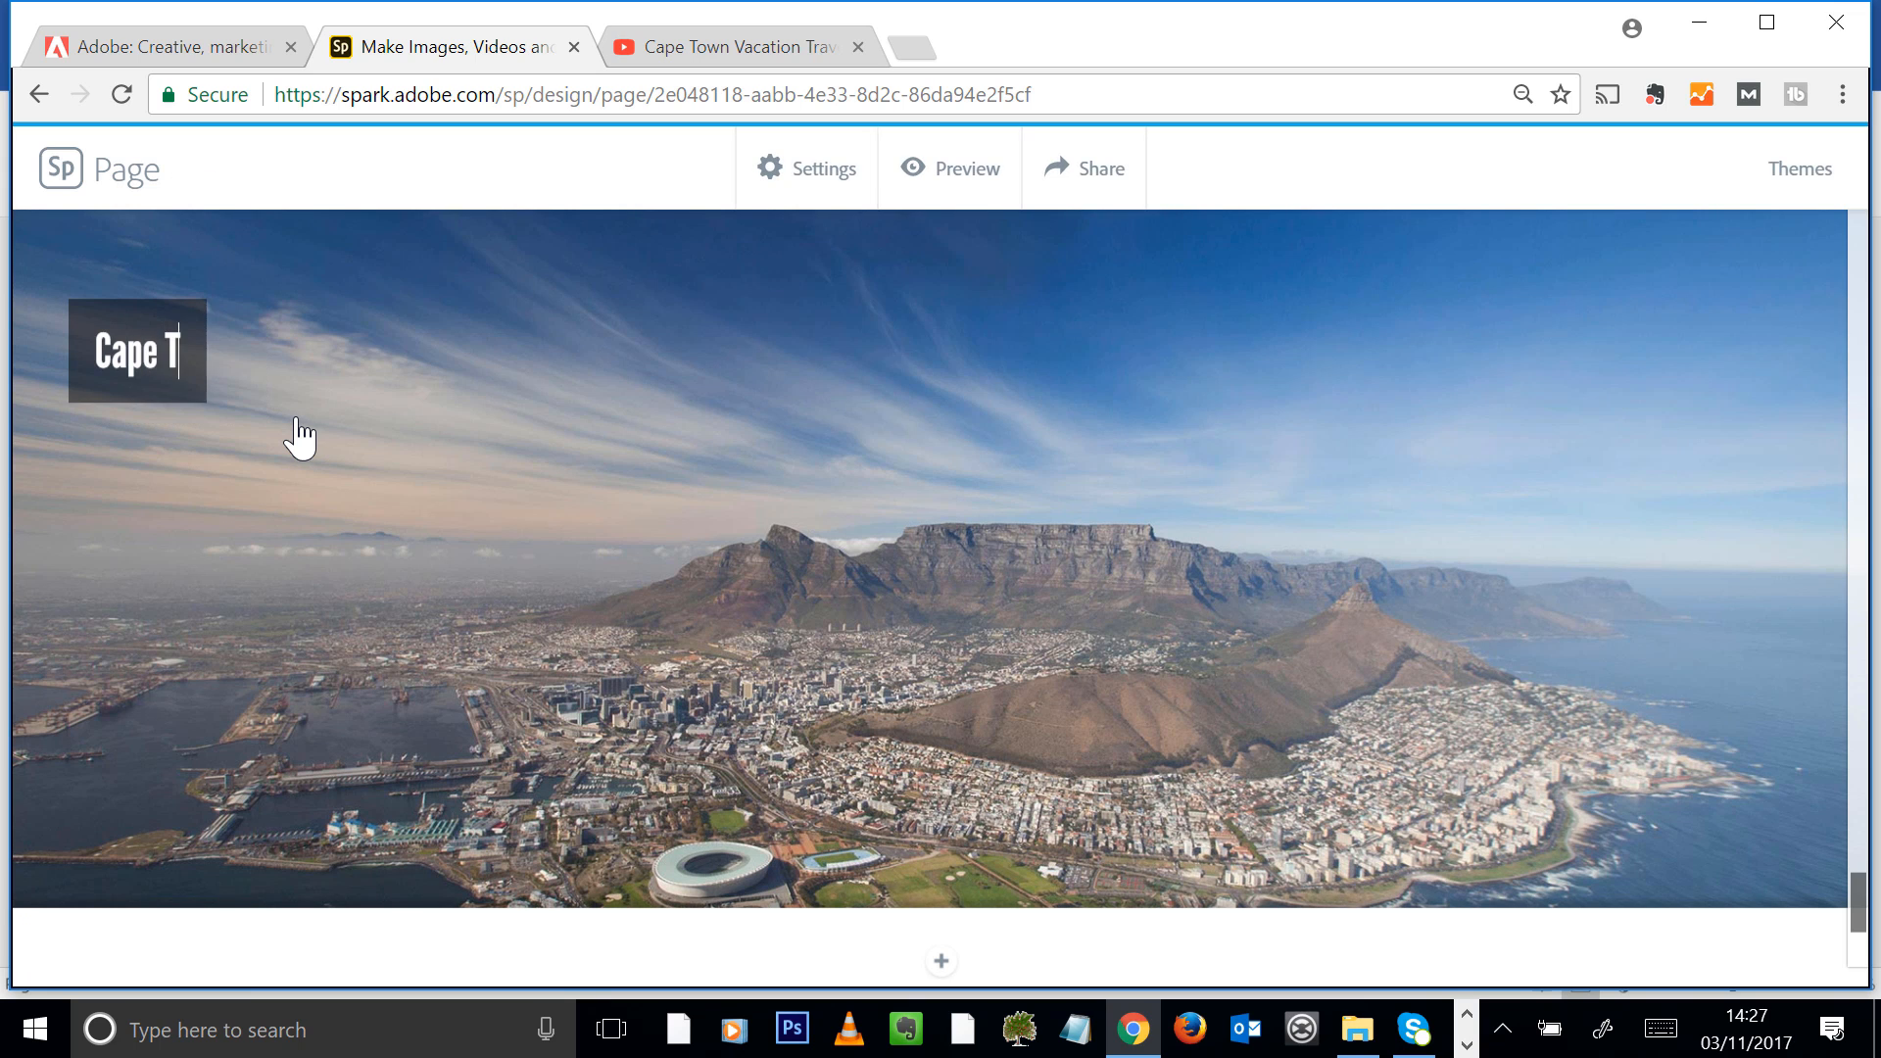
pyautogui.press('BackSpace')
pyautogui.press('BackSpace')
pyautogui.press('BackSpace')
pyautogui.write('own')
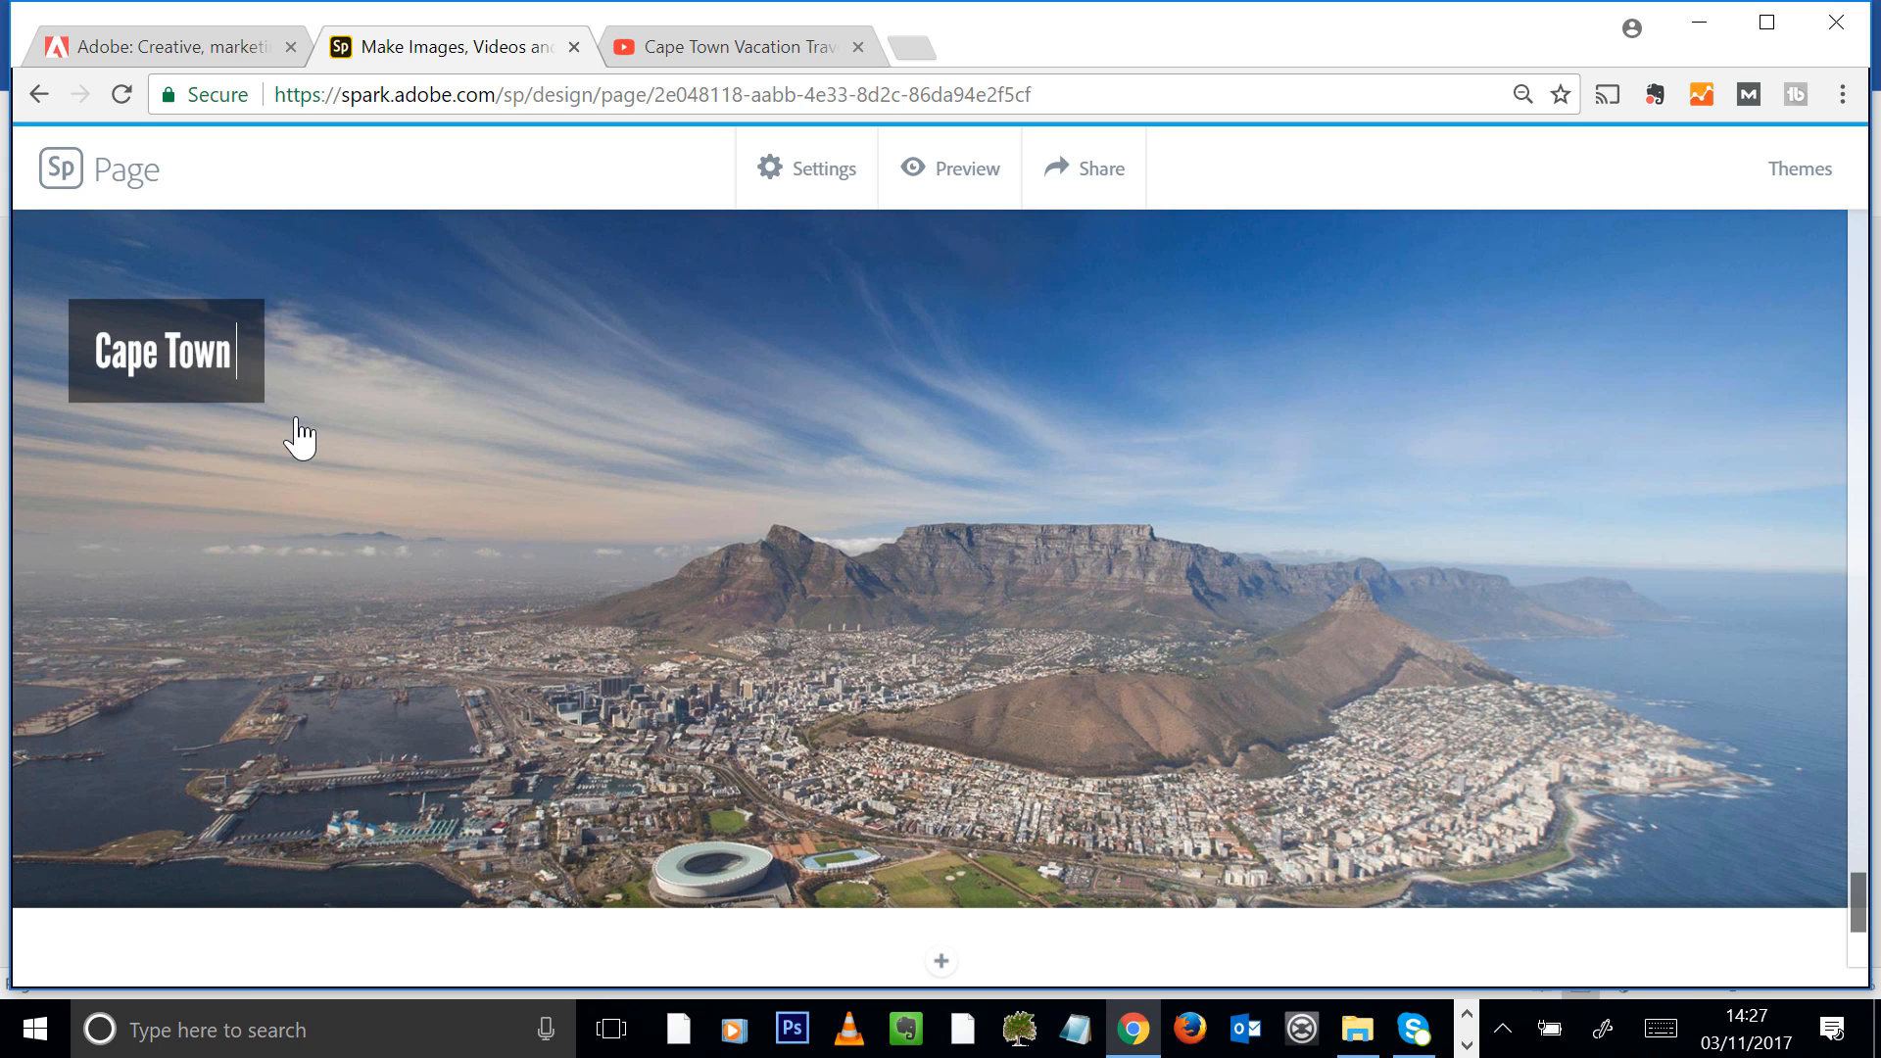
pyautogui.write(' South Africa')
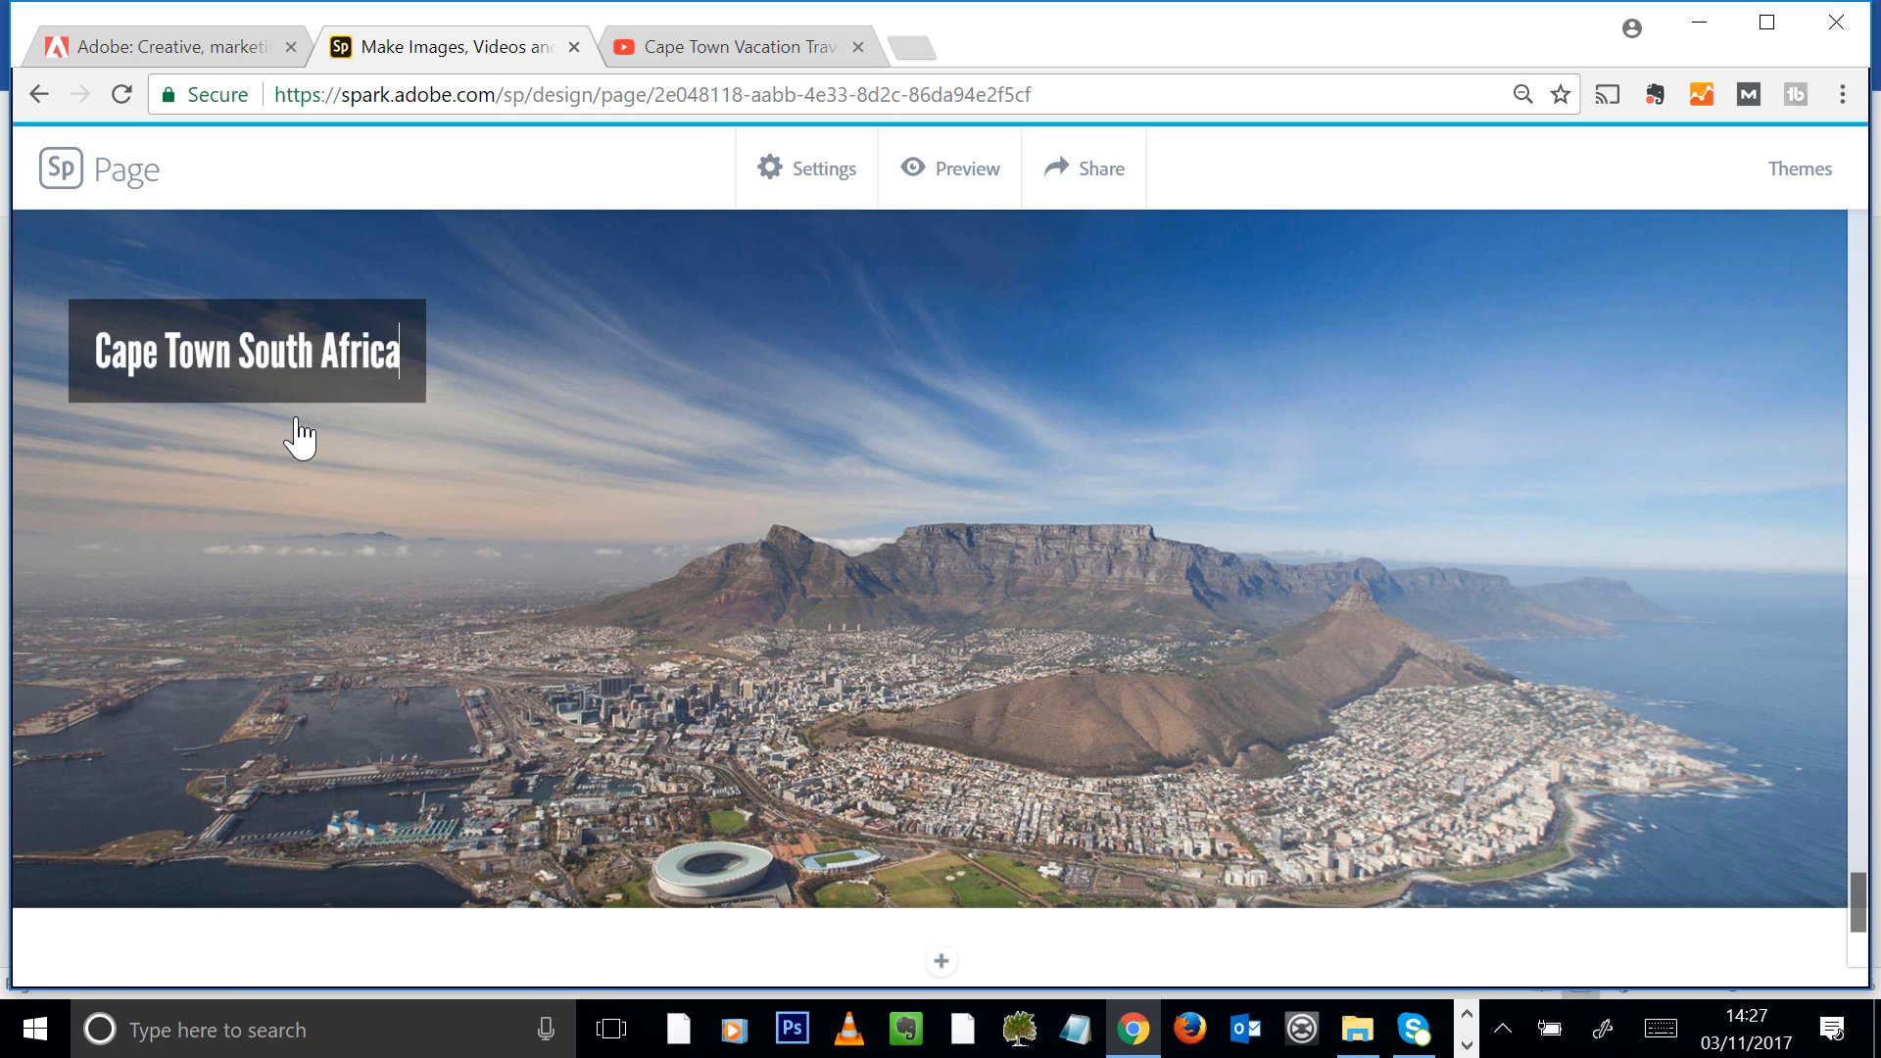
# Check the finished page from its end back to the title and view the project settings
pyautogui.scroll(-10, 1114, 588)
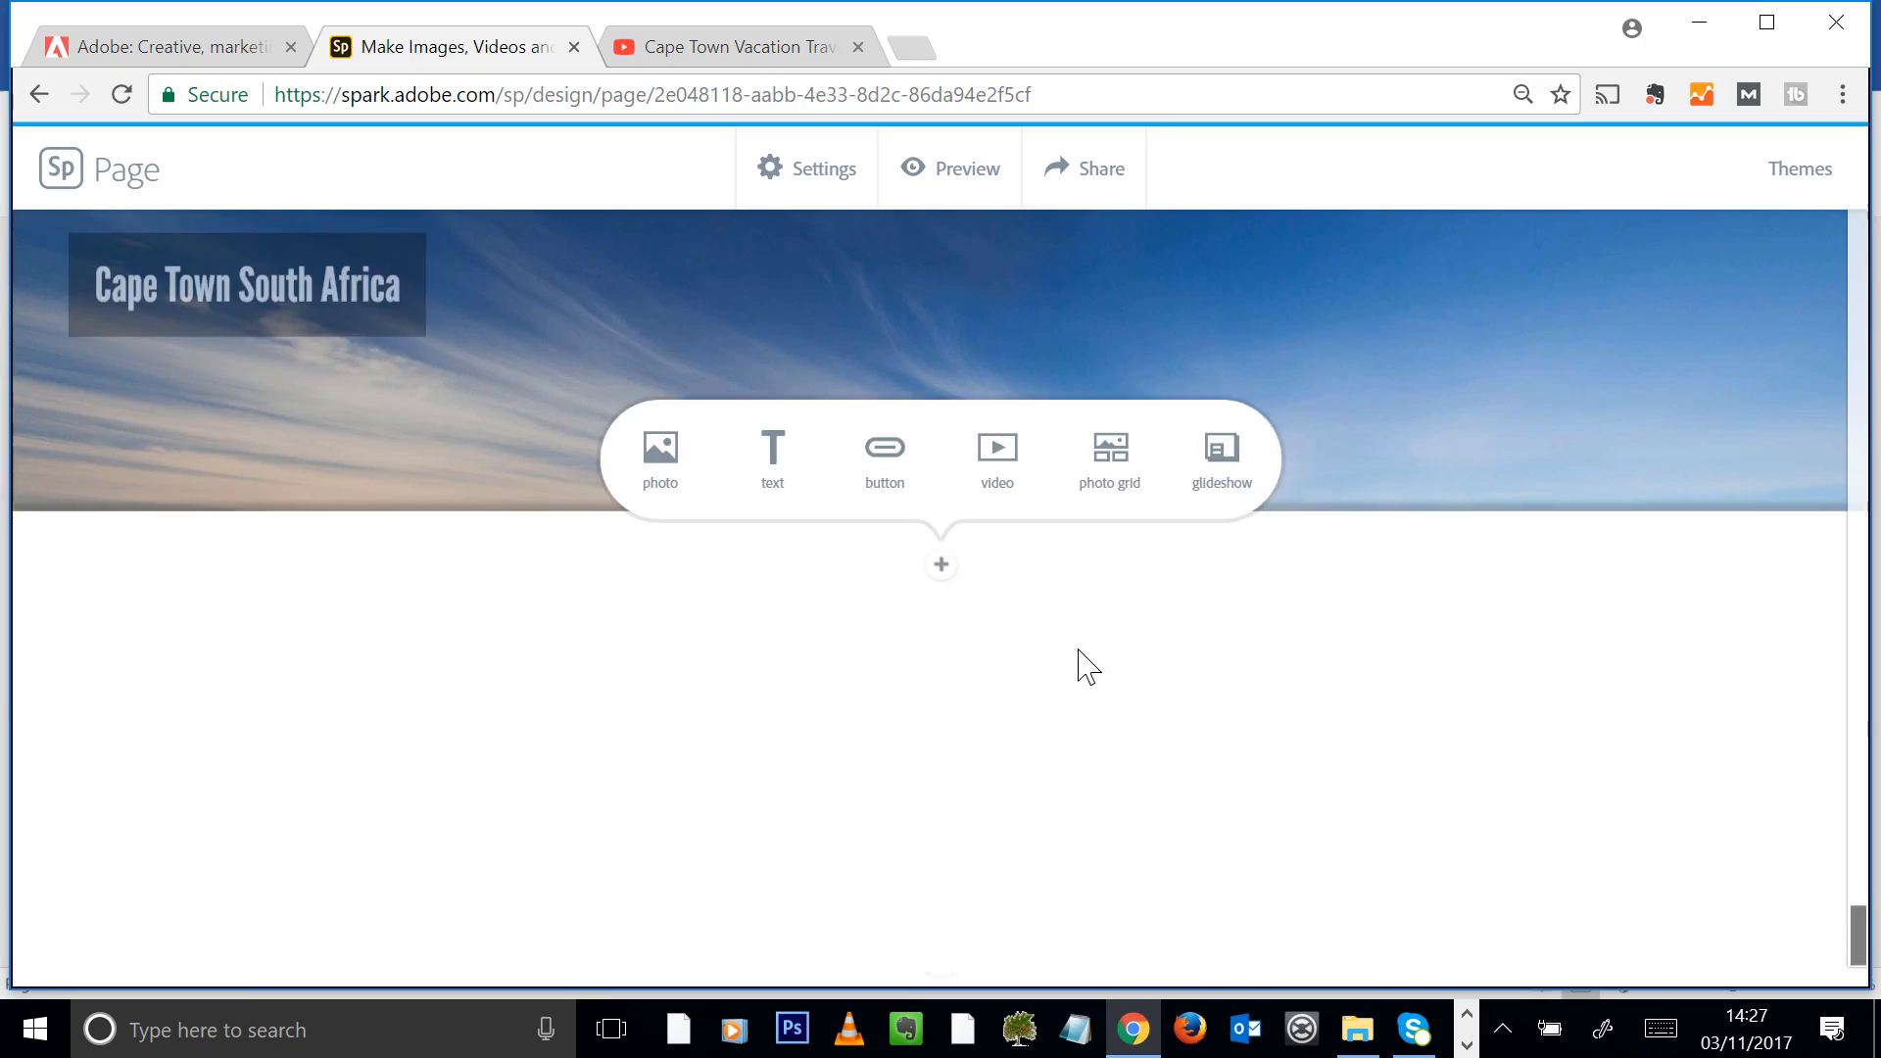
pyautogui.scroll(20, 1132, 655)
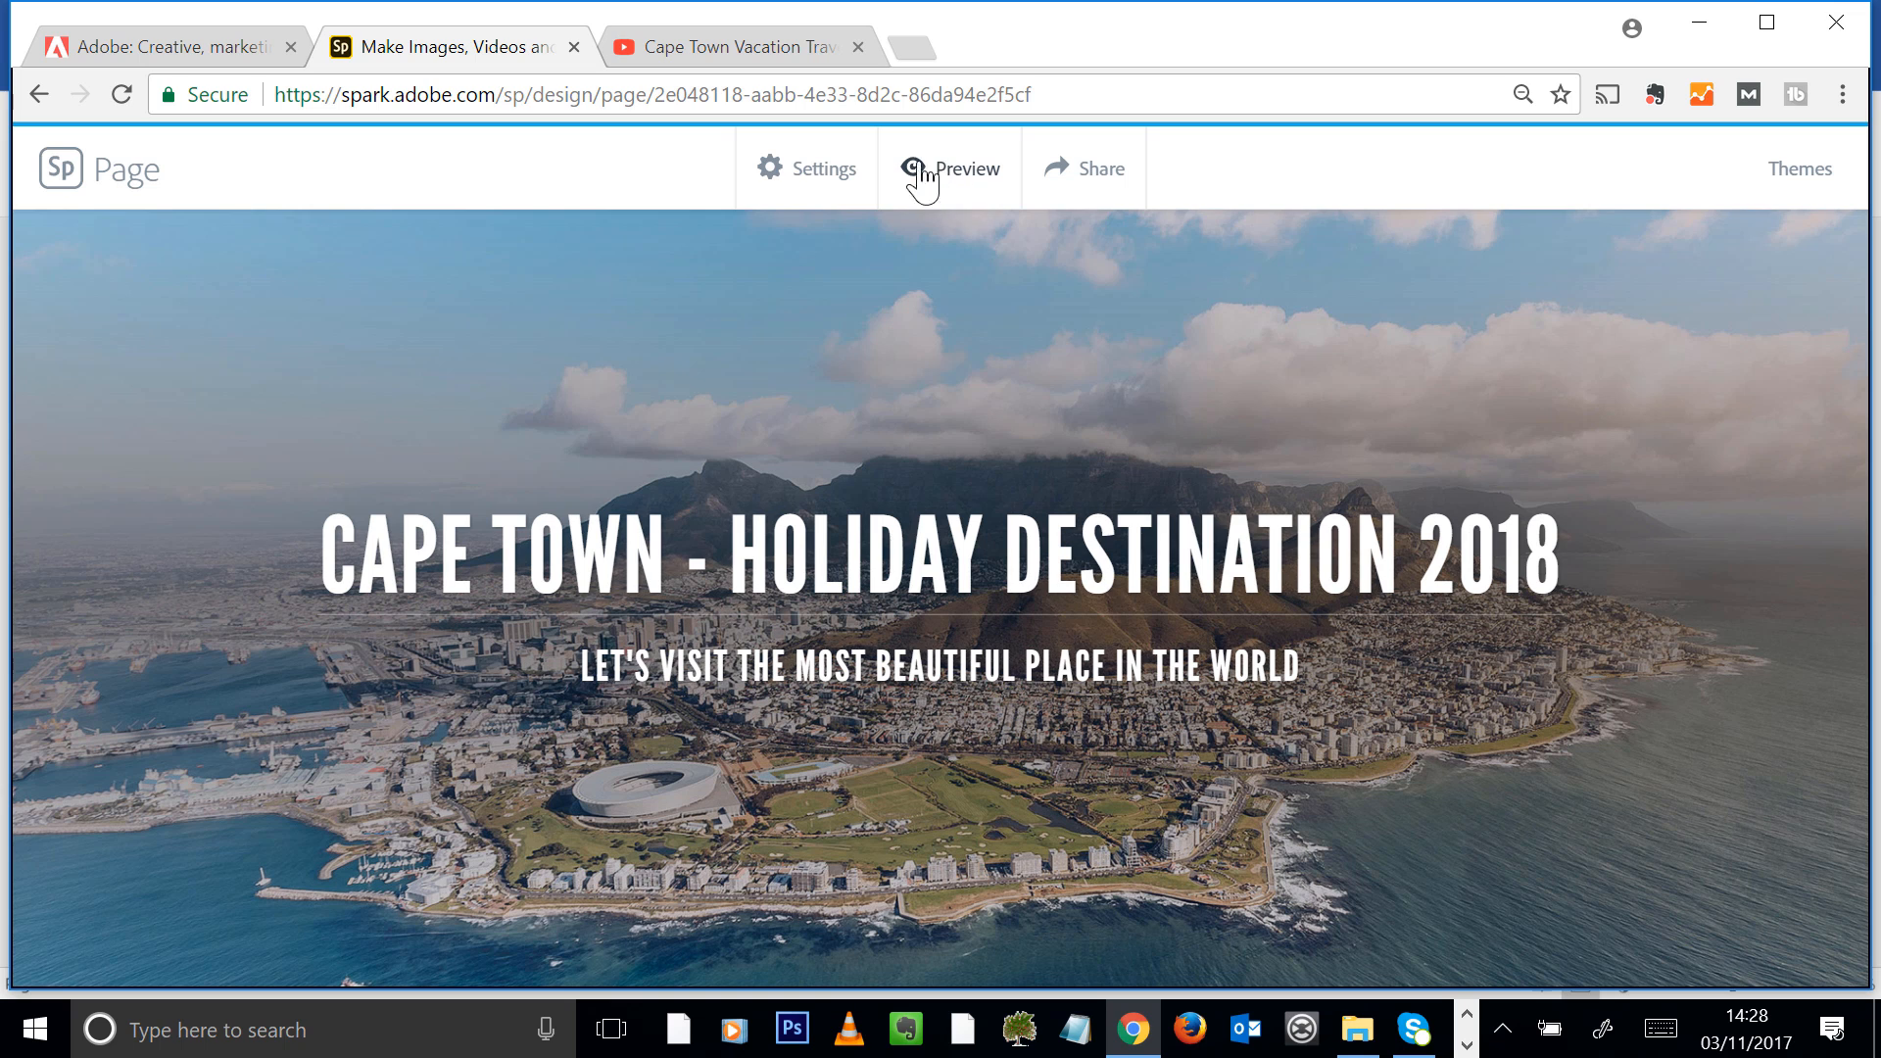
pyautogui.click(802, 189)
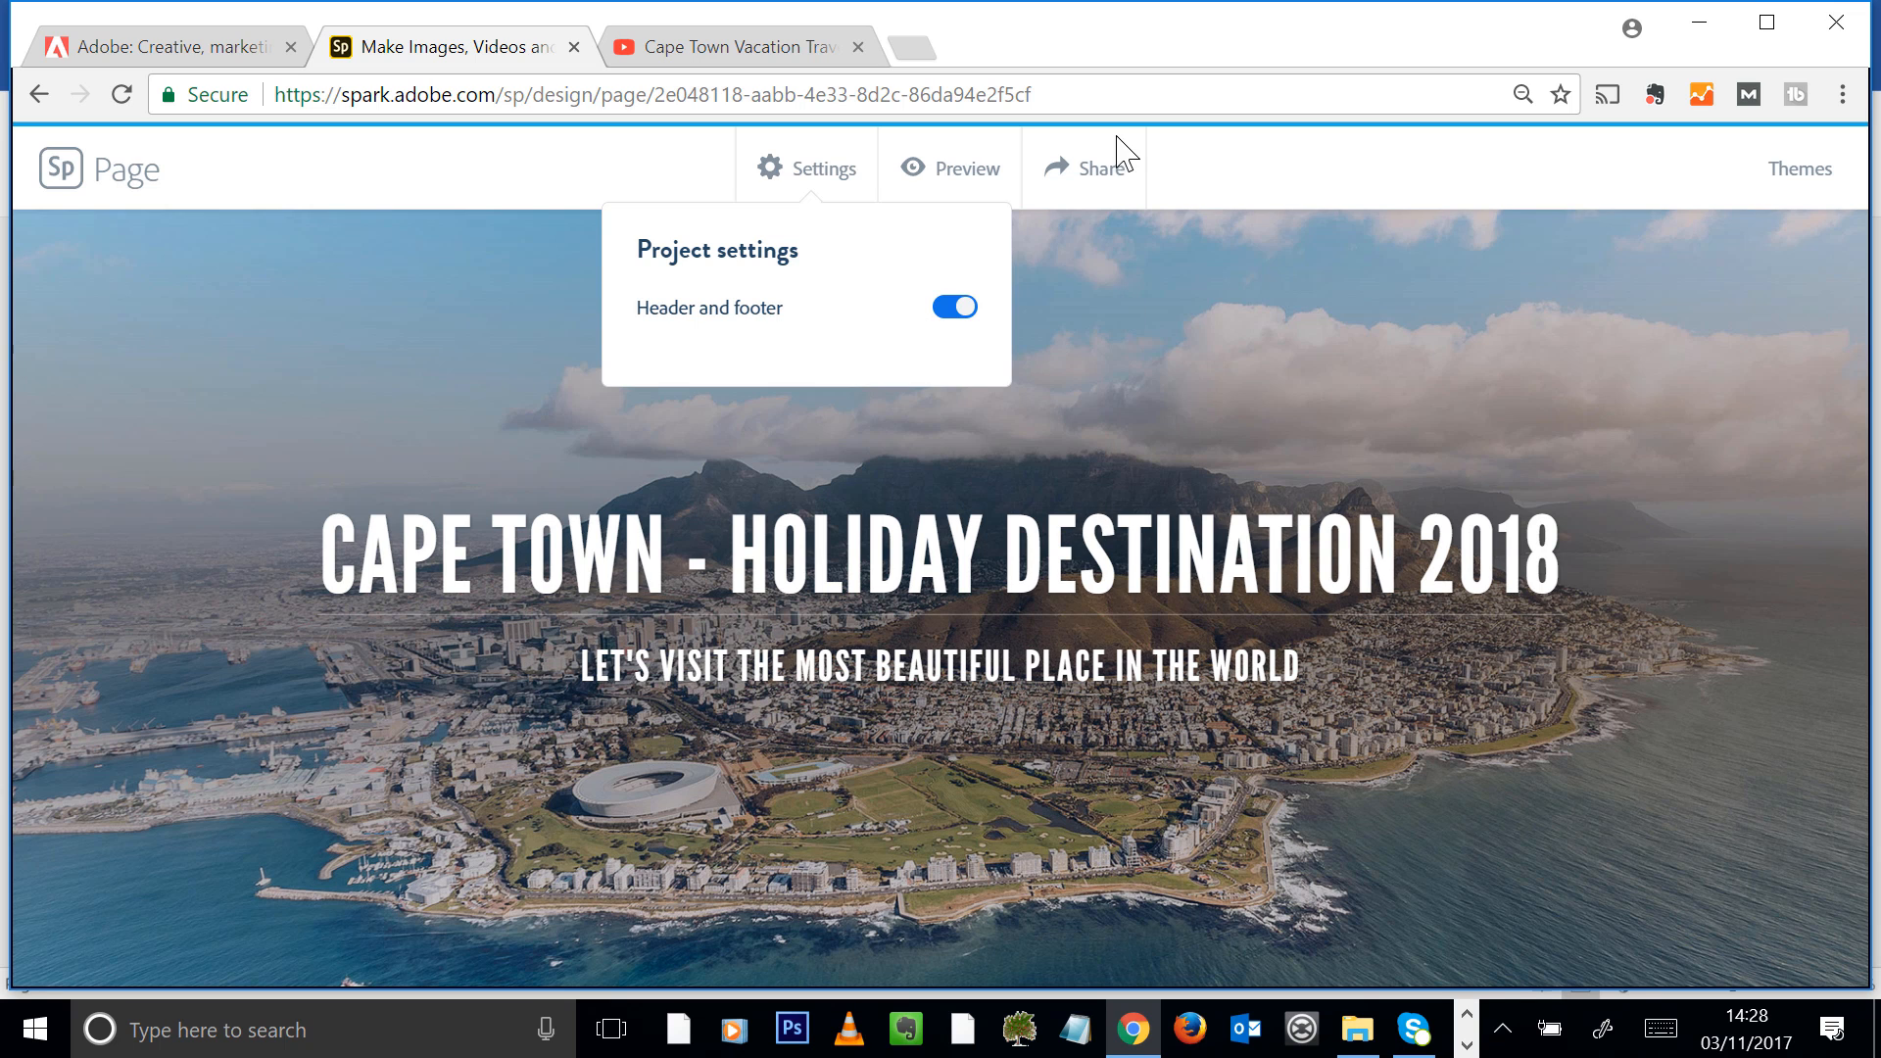
# Publish the page in the Travel category and create its shareable link
pyautogui.click(1142, 175)
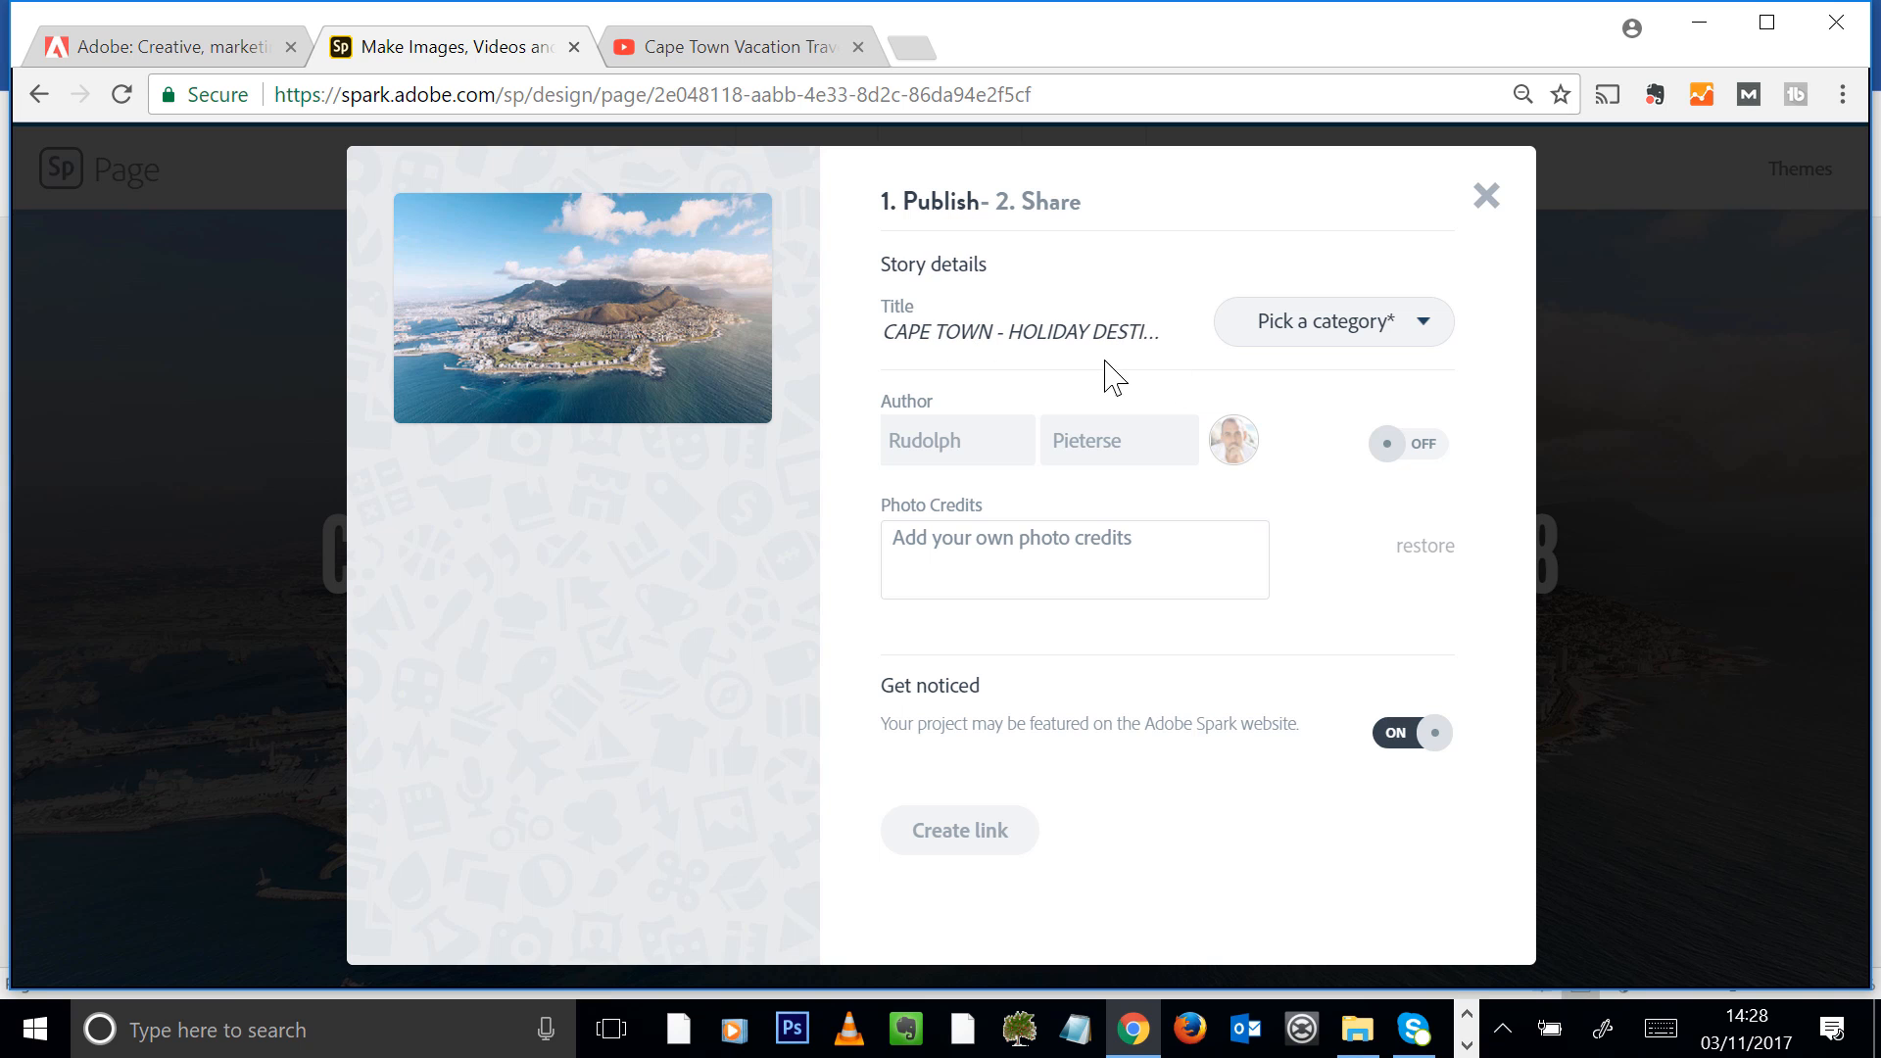
pyautogui.click(1341, 336)
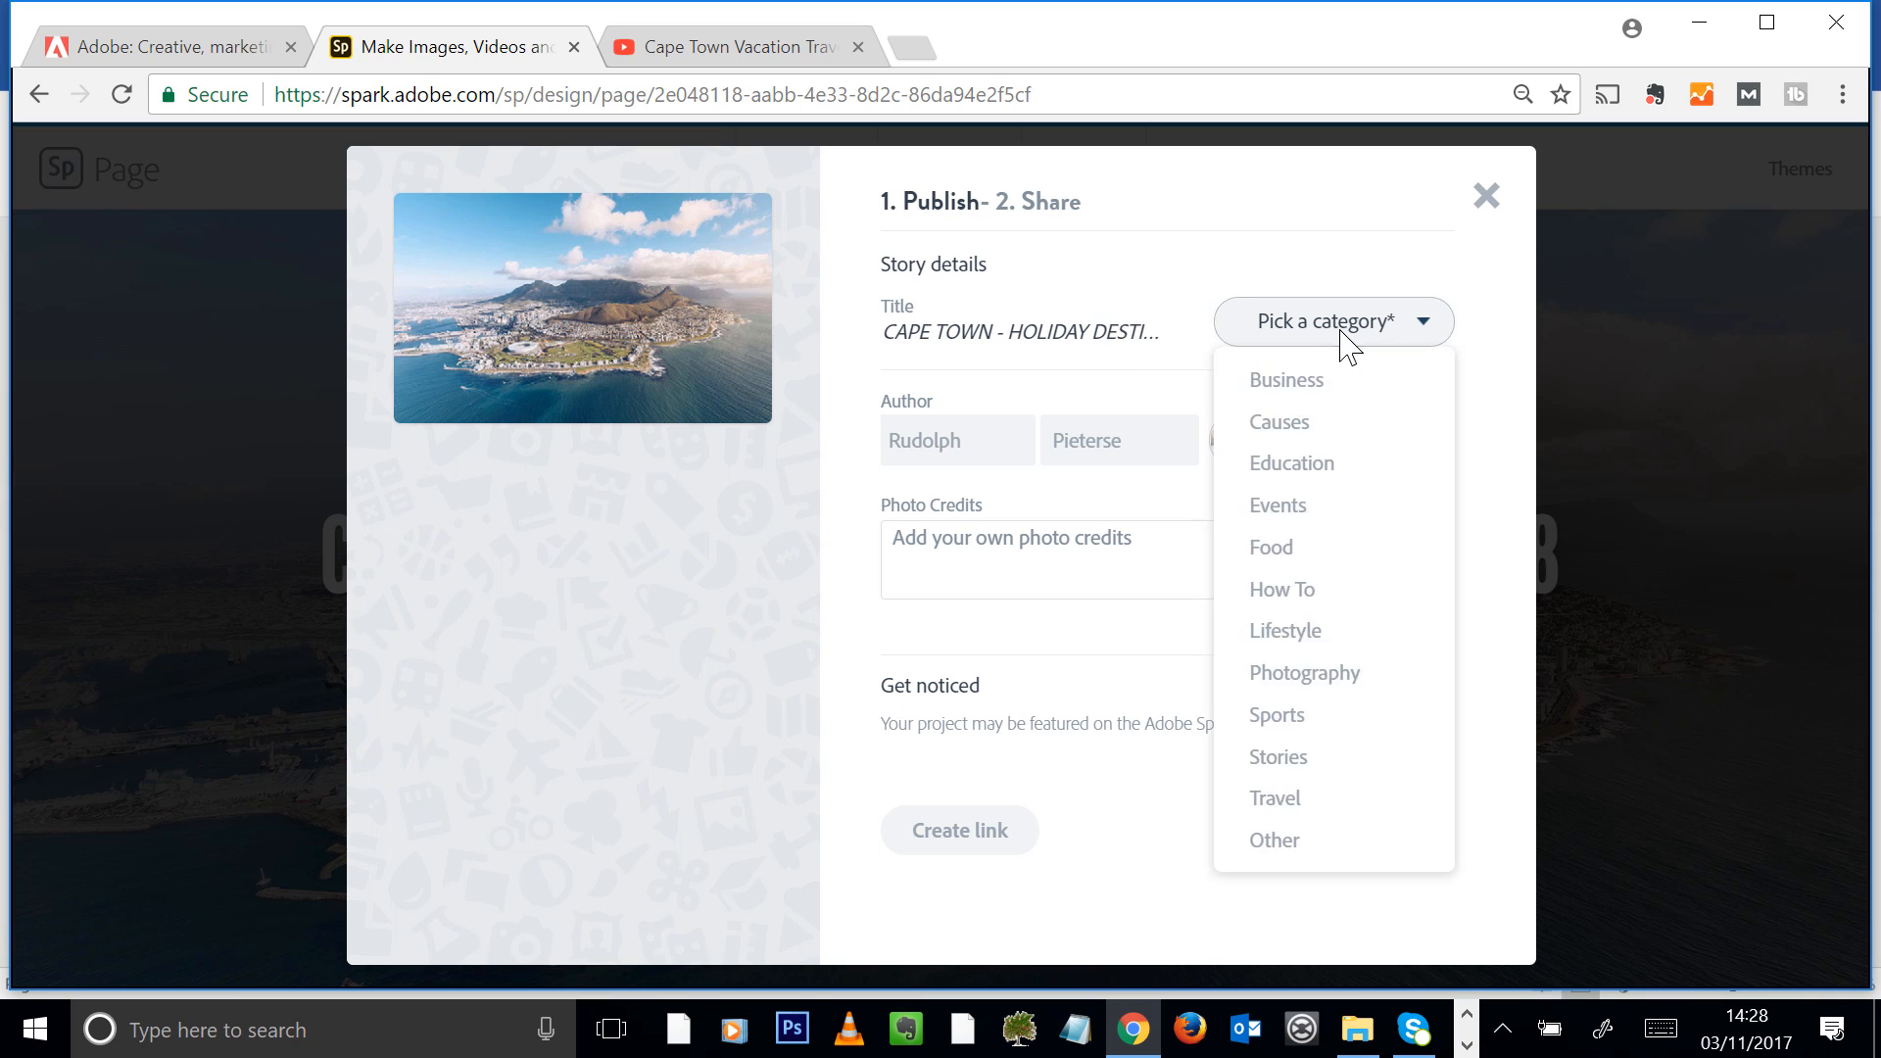
pyautogui.click(1328, 799)
pyautogui.click(1015, 551)
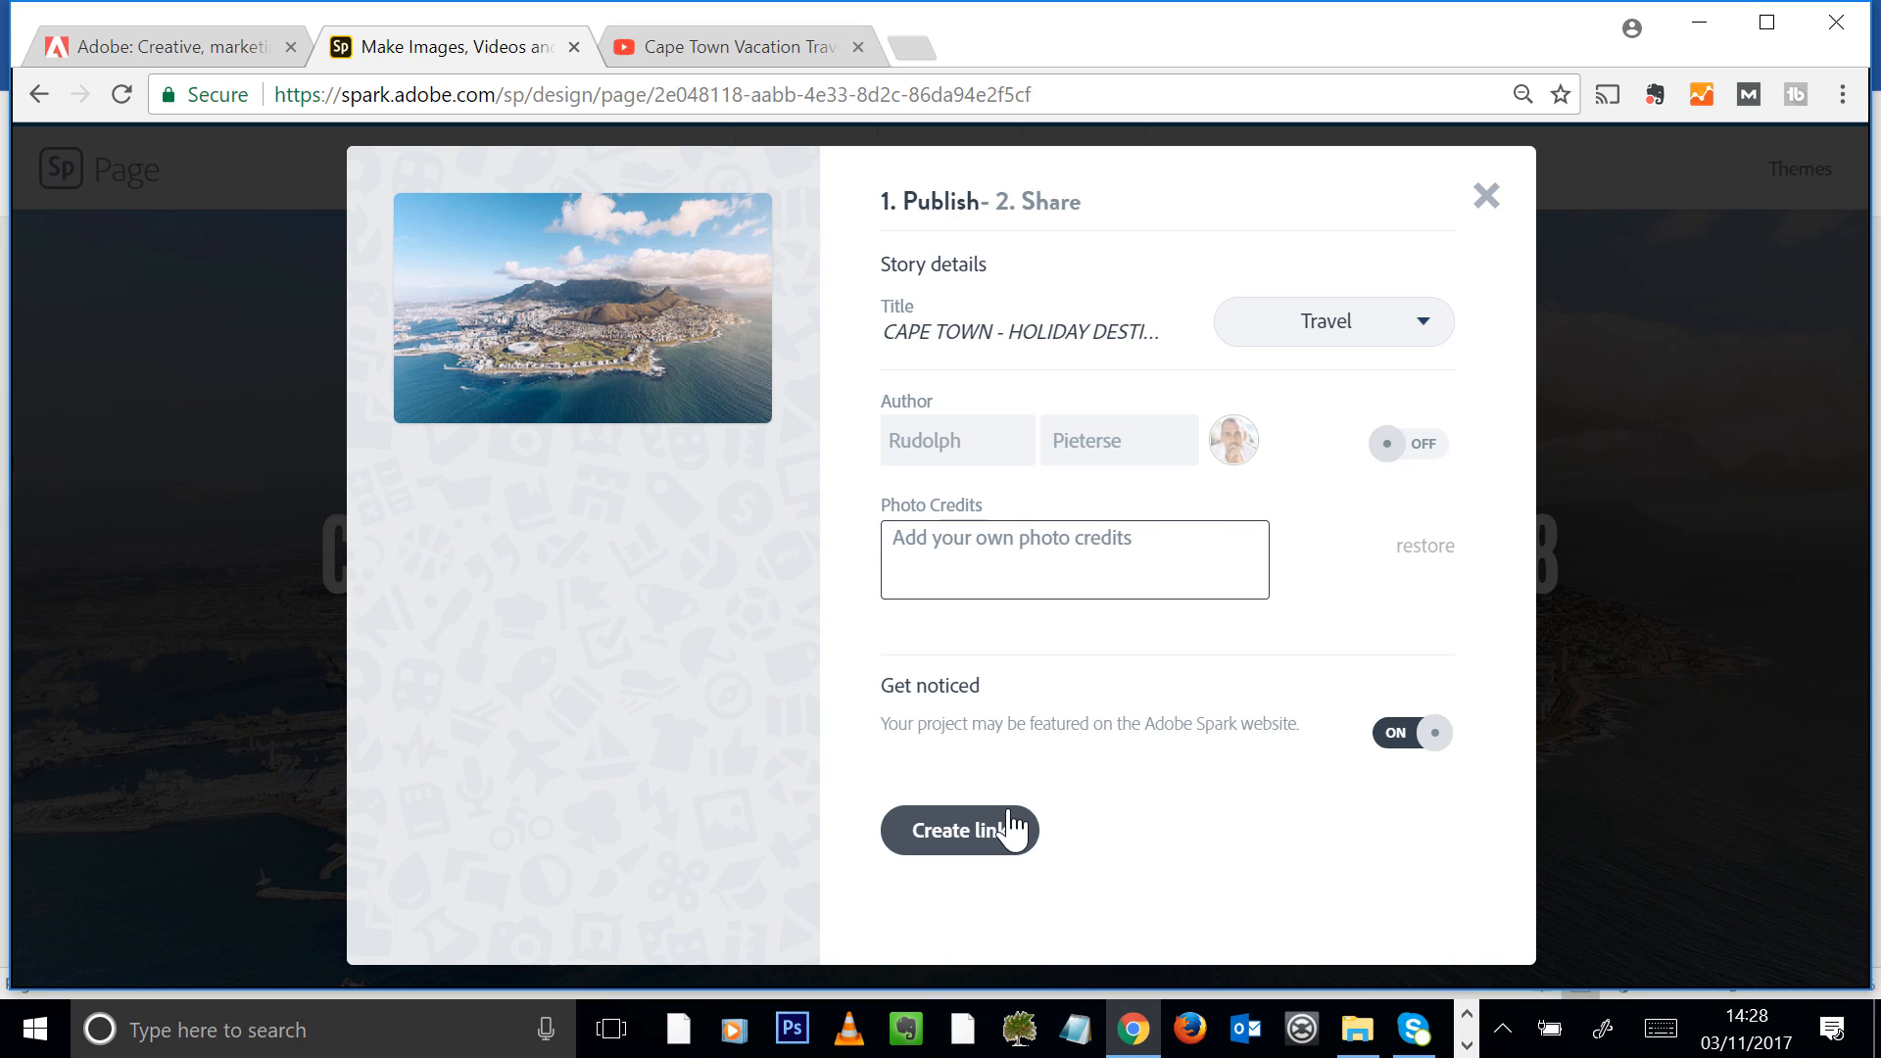
pyautogui.click(970, 842)
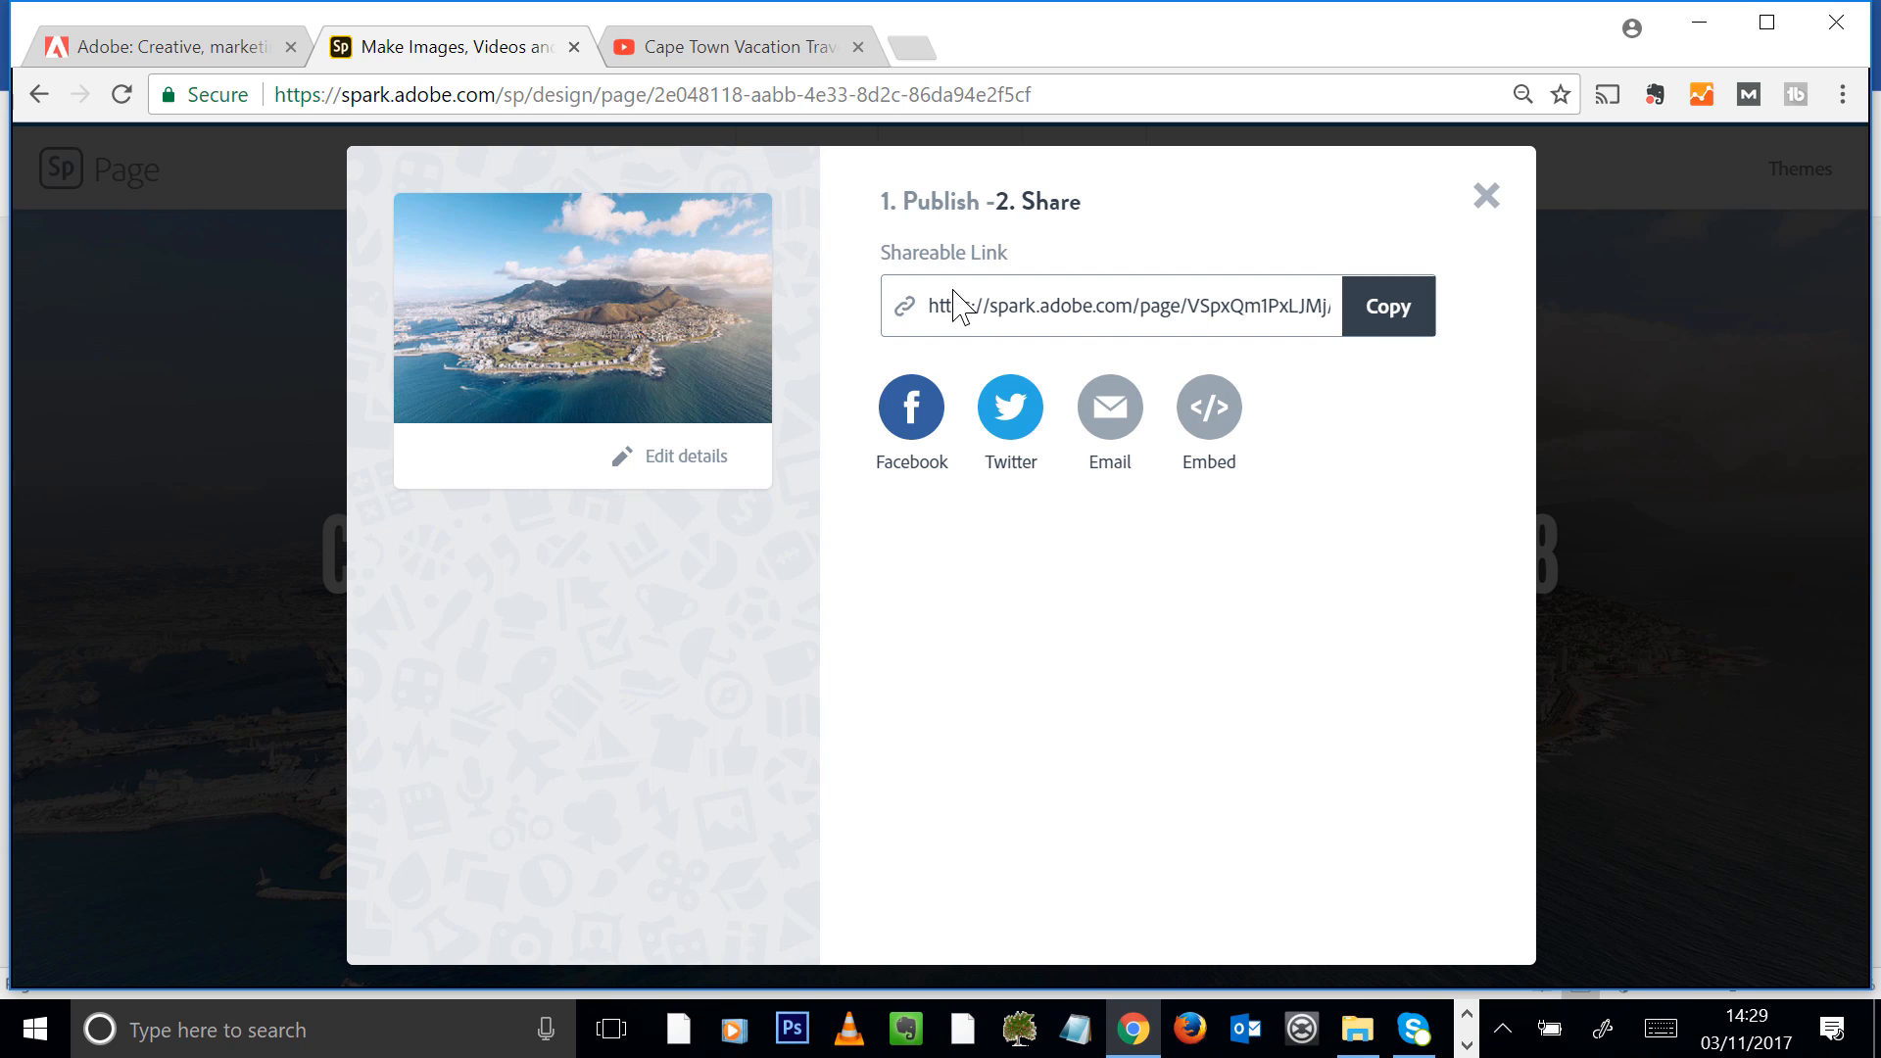
# Copy the shareable link and load the published page in a new browser tab
pyautogui.moveTo(933, 309); pyautogui.dragTo(1154, 311)
pyautogui.click(1154, 312)
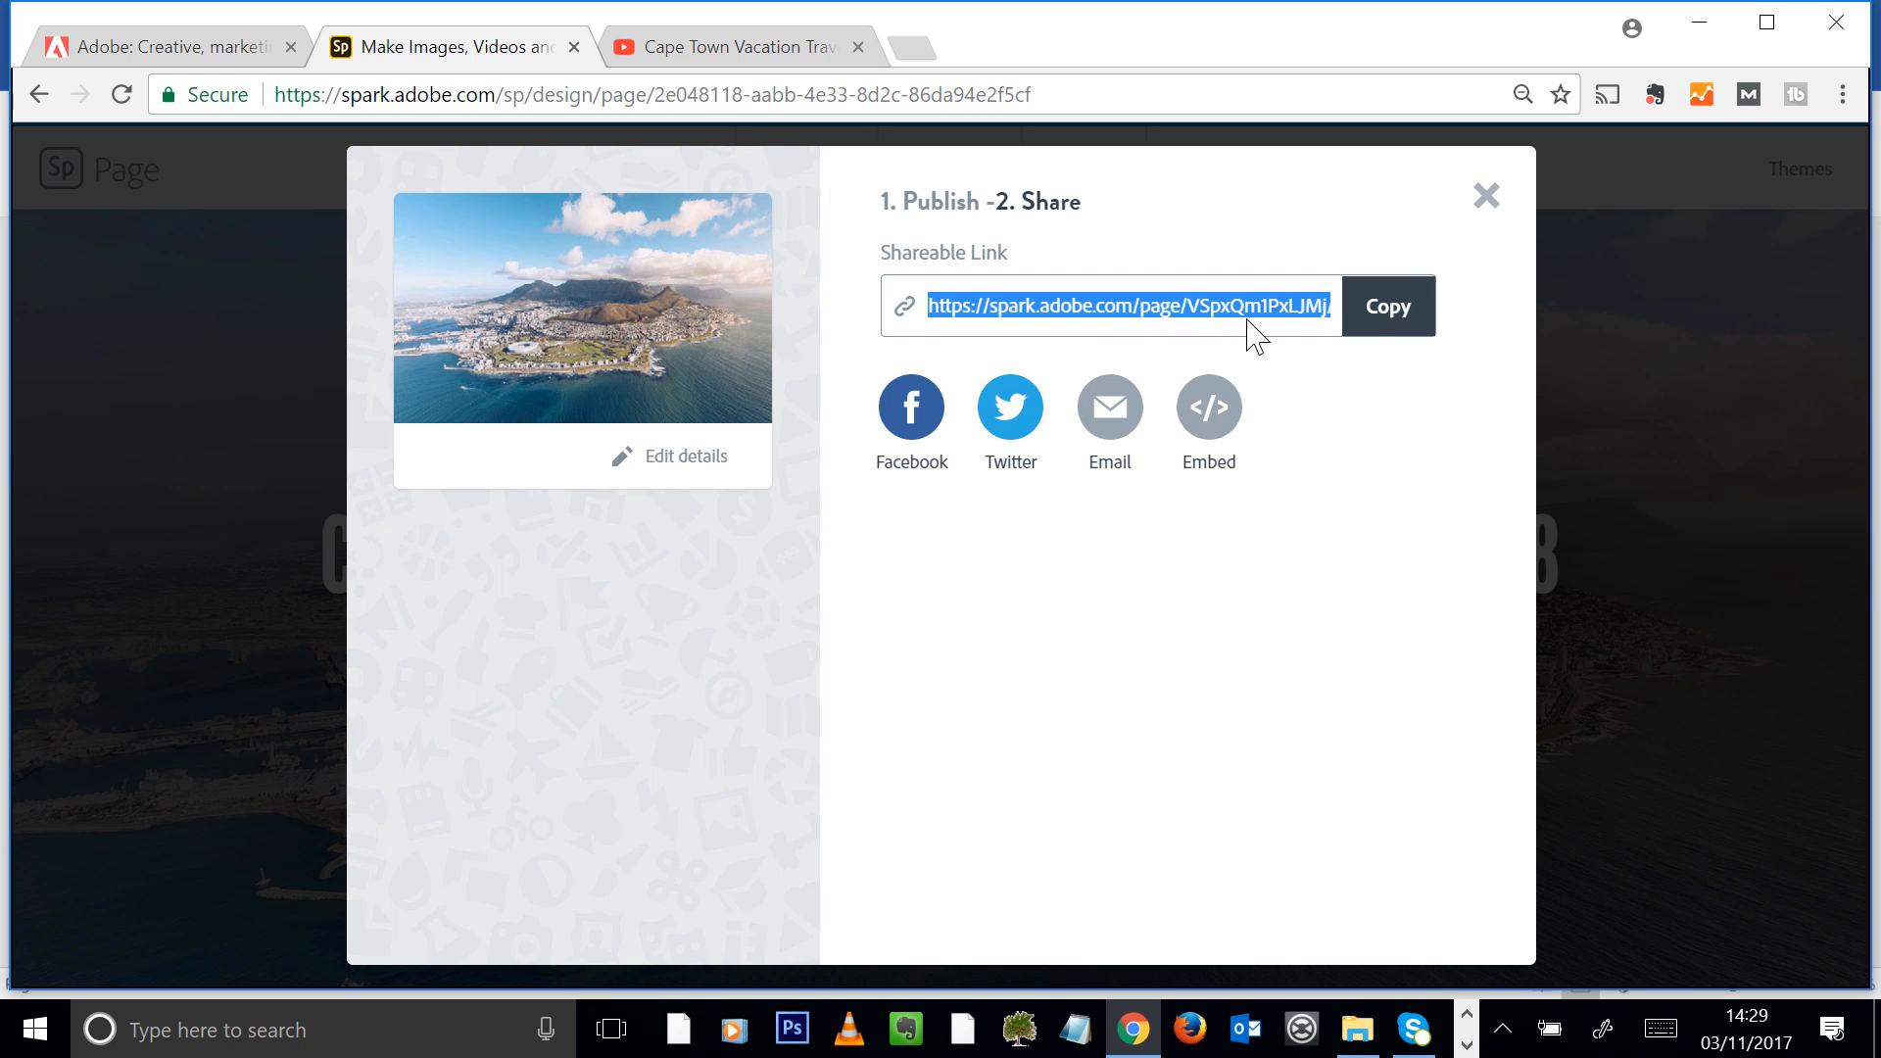
pyautogui.click(1385, 324)
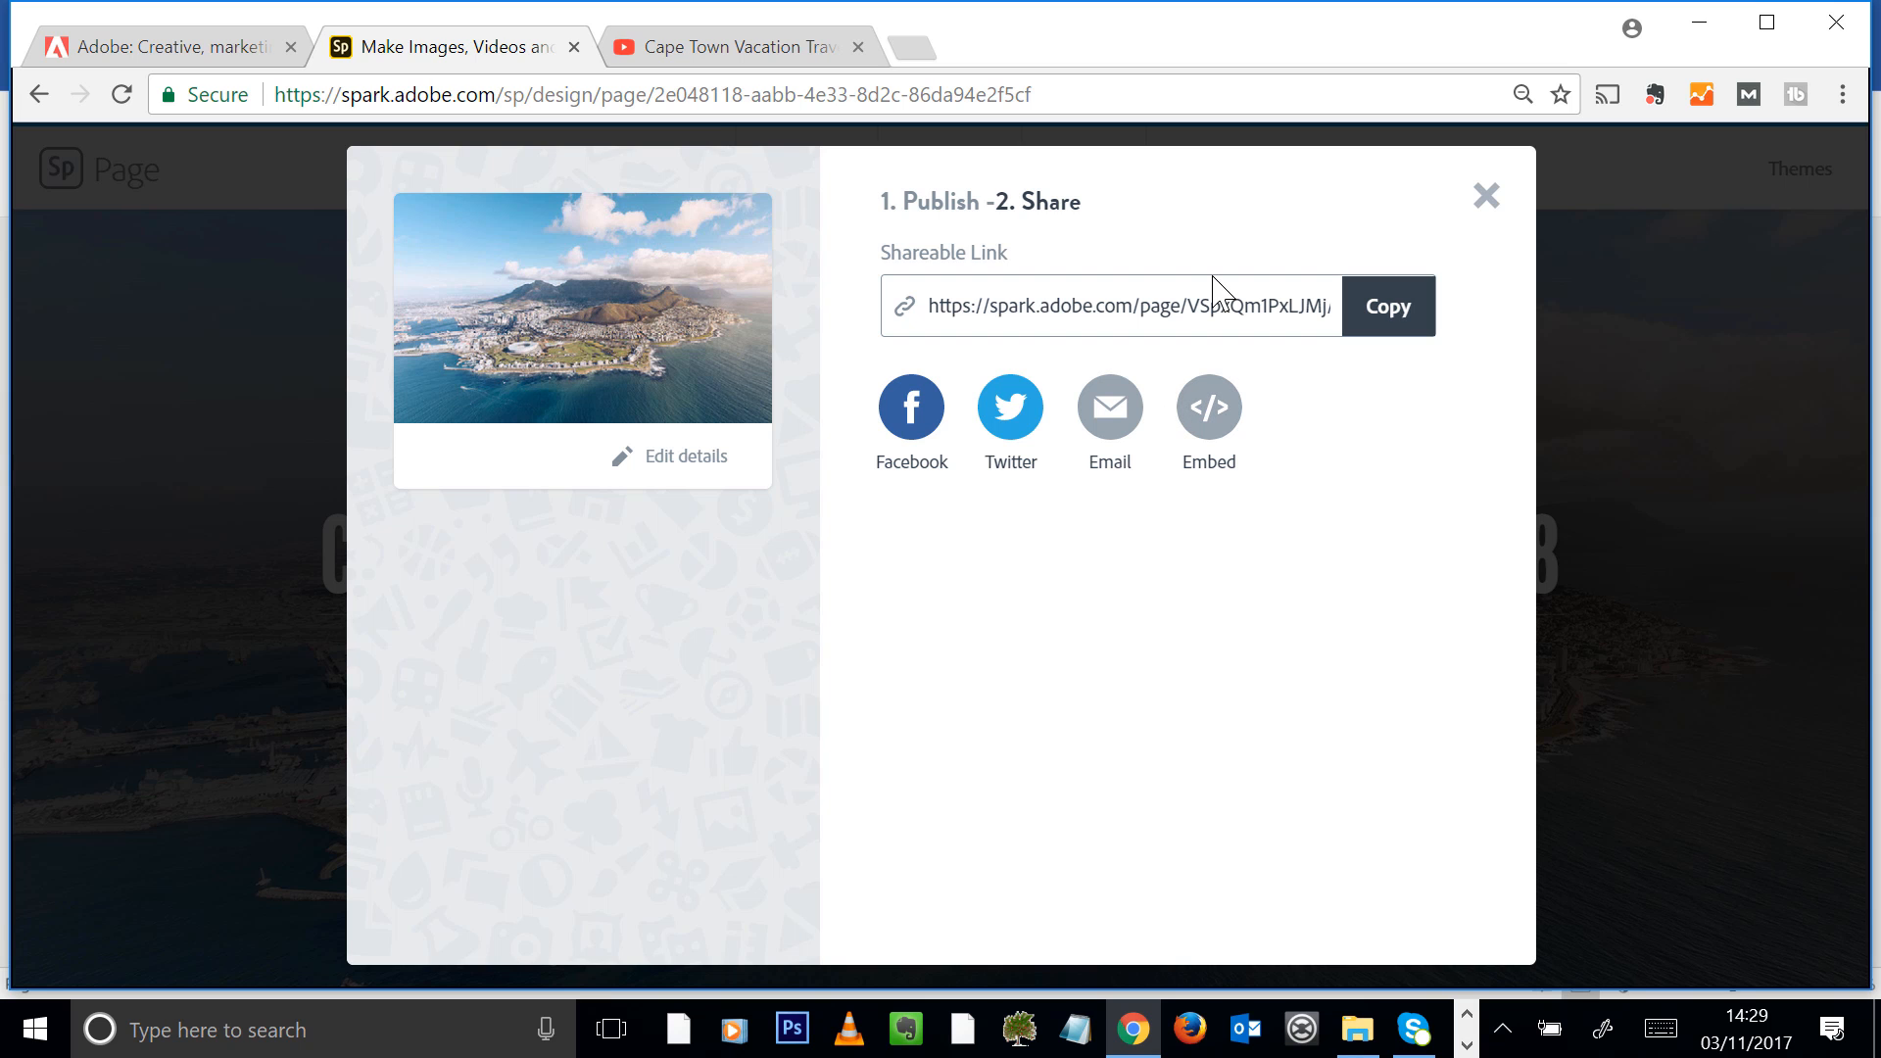
pyautogui.click(1388, 316)
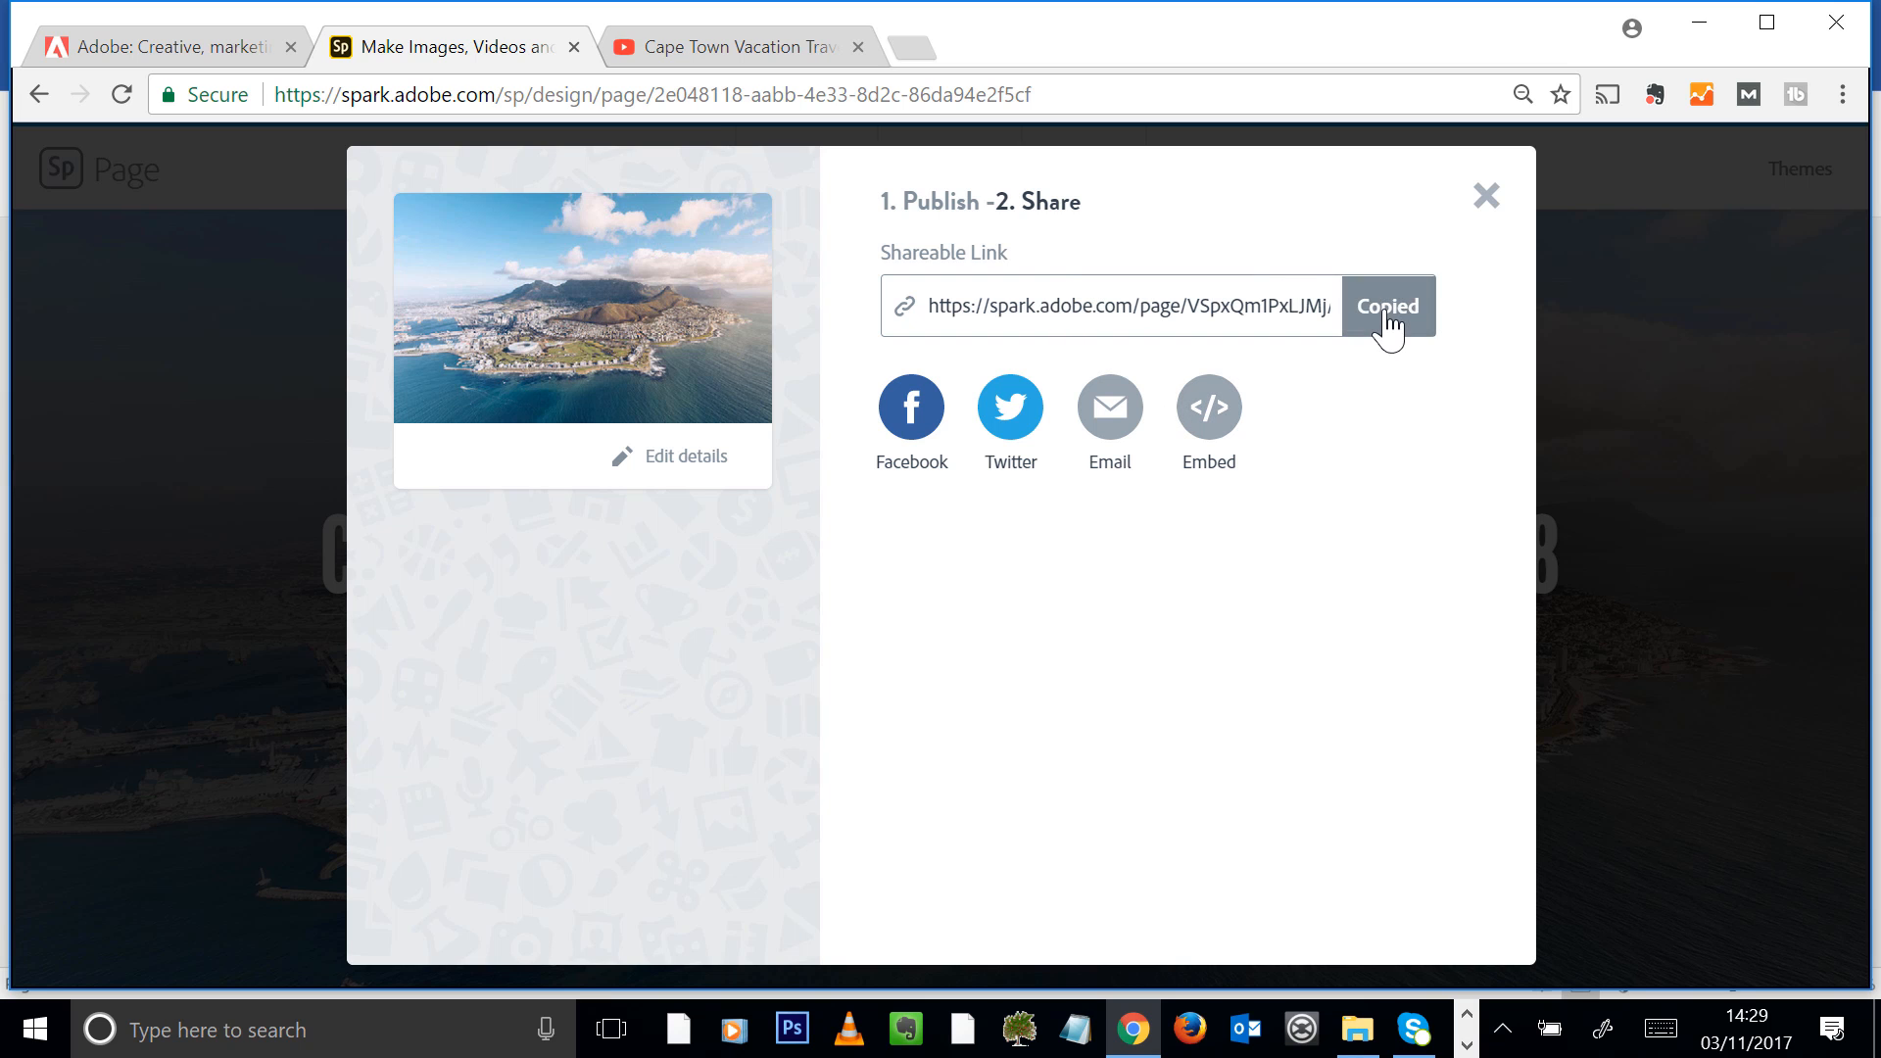
pyautogui.click(931, 51)
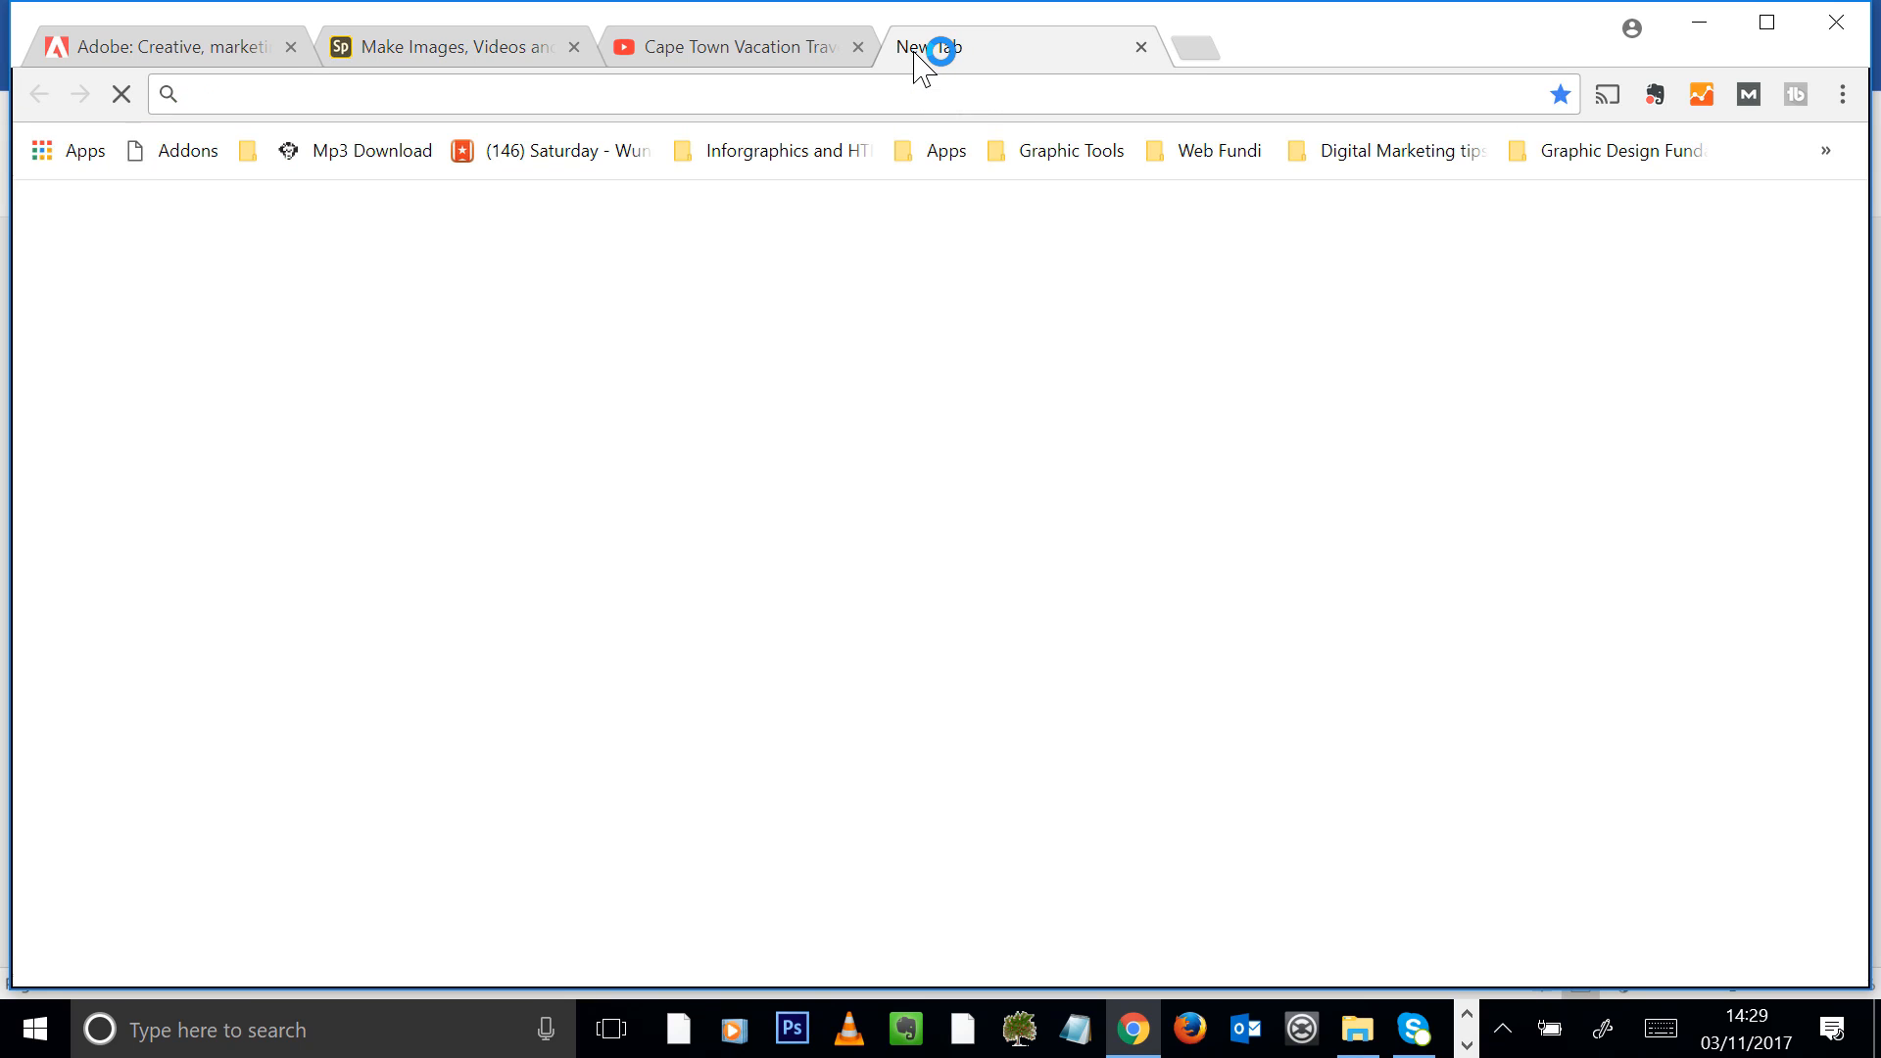
pyautogui.hotkey('ctrl', 'v')
pyautogui.press('Return')
pyautogui.moveTo(232, 96); pyautogui.dragTo(304, 96)
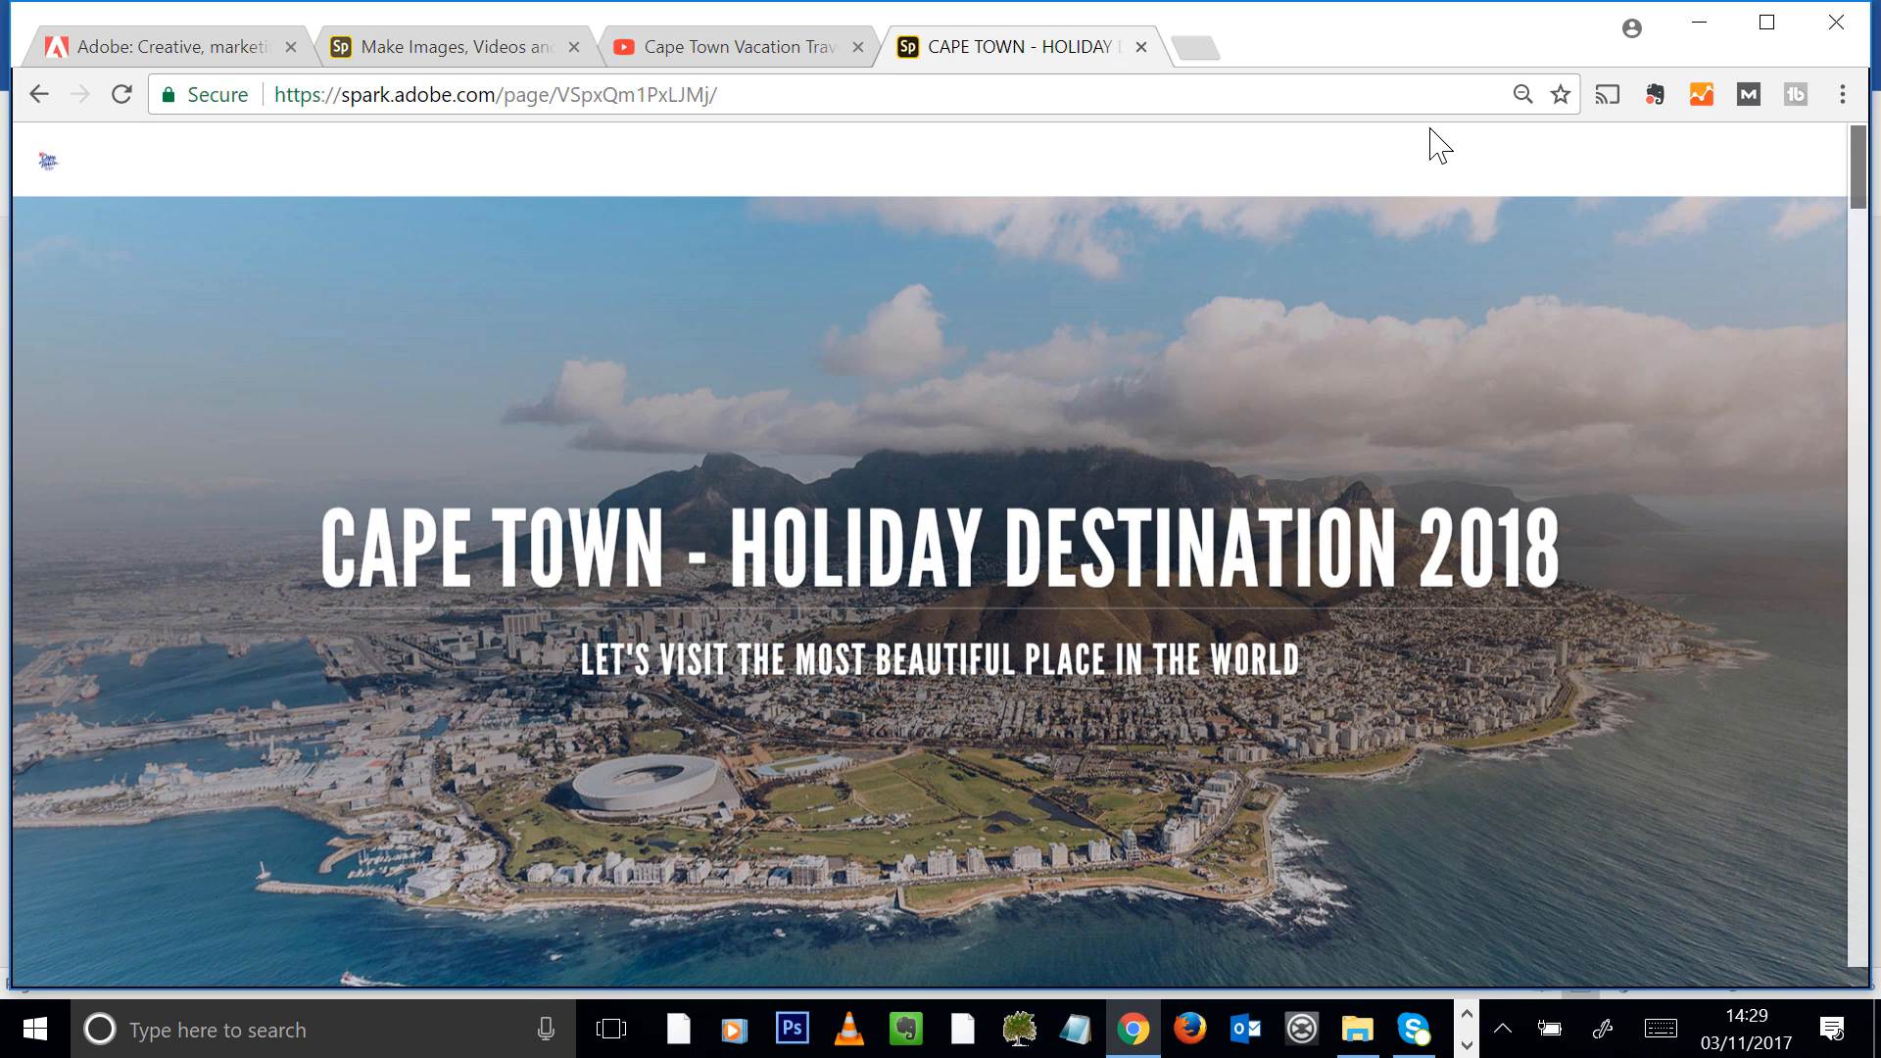
# Play the embedded Cape Town travel guide video on the published page, skip ahead in it and close it
pyautogui.moveTo(1862, 182); pyautogui.dragTo(1866, 276)
pyautogui.click(943, 510)
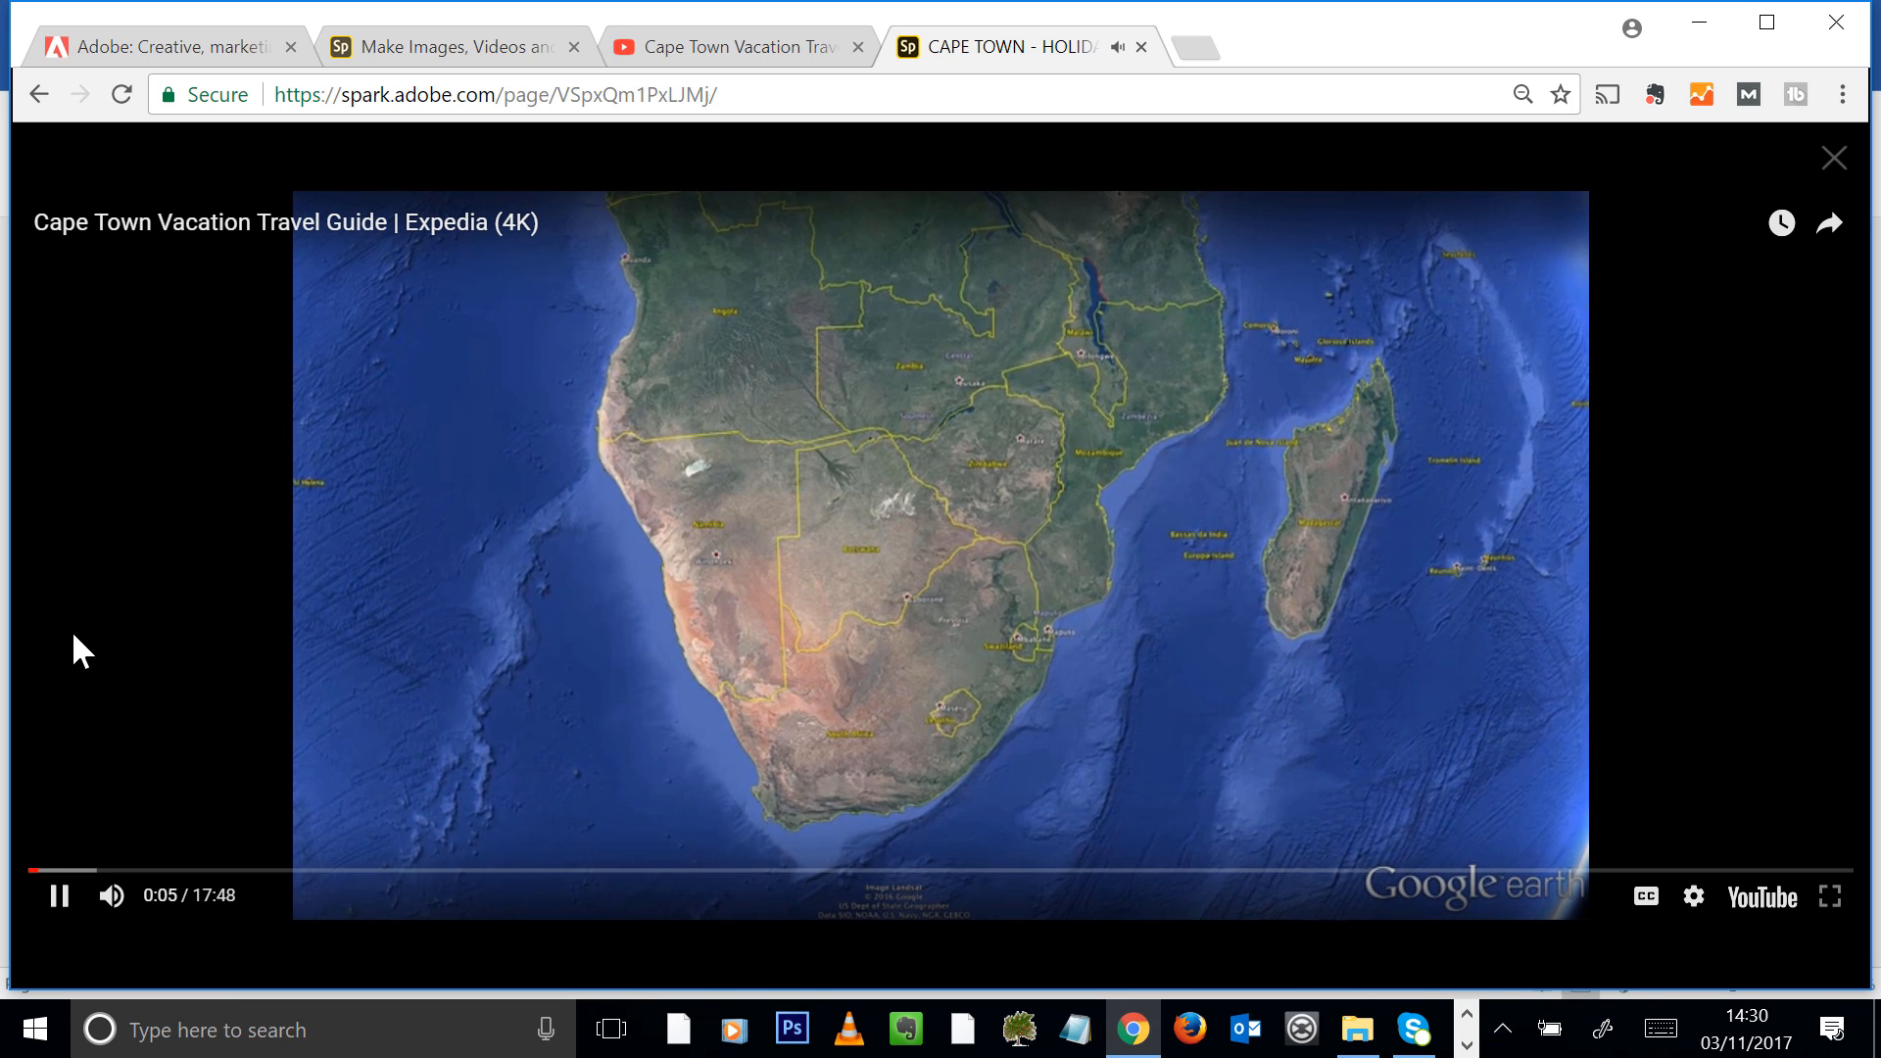
pyautogui.click(147, 871)
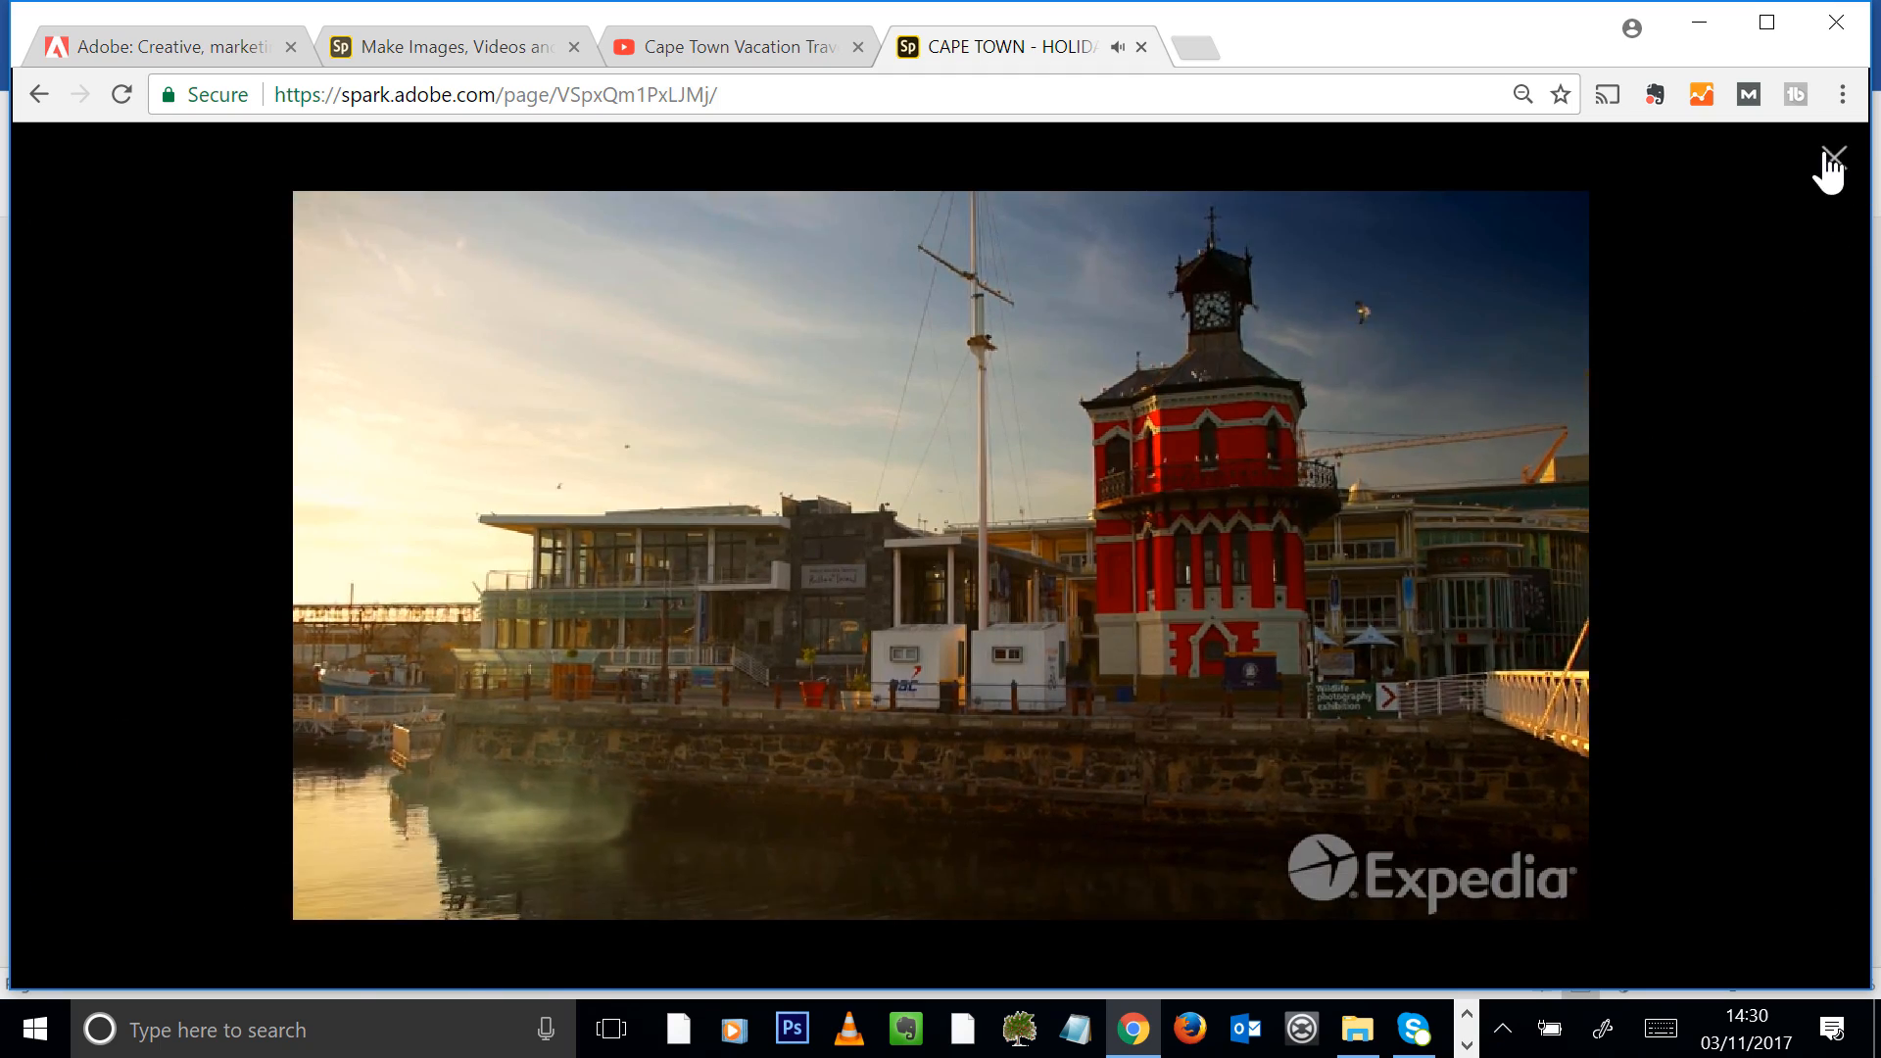
pyautogui.click(1831, 159)
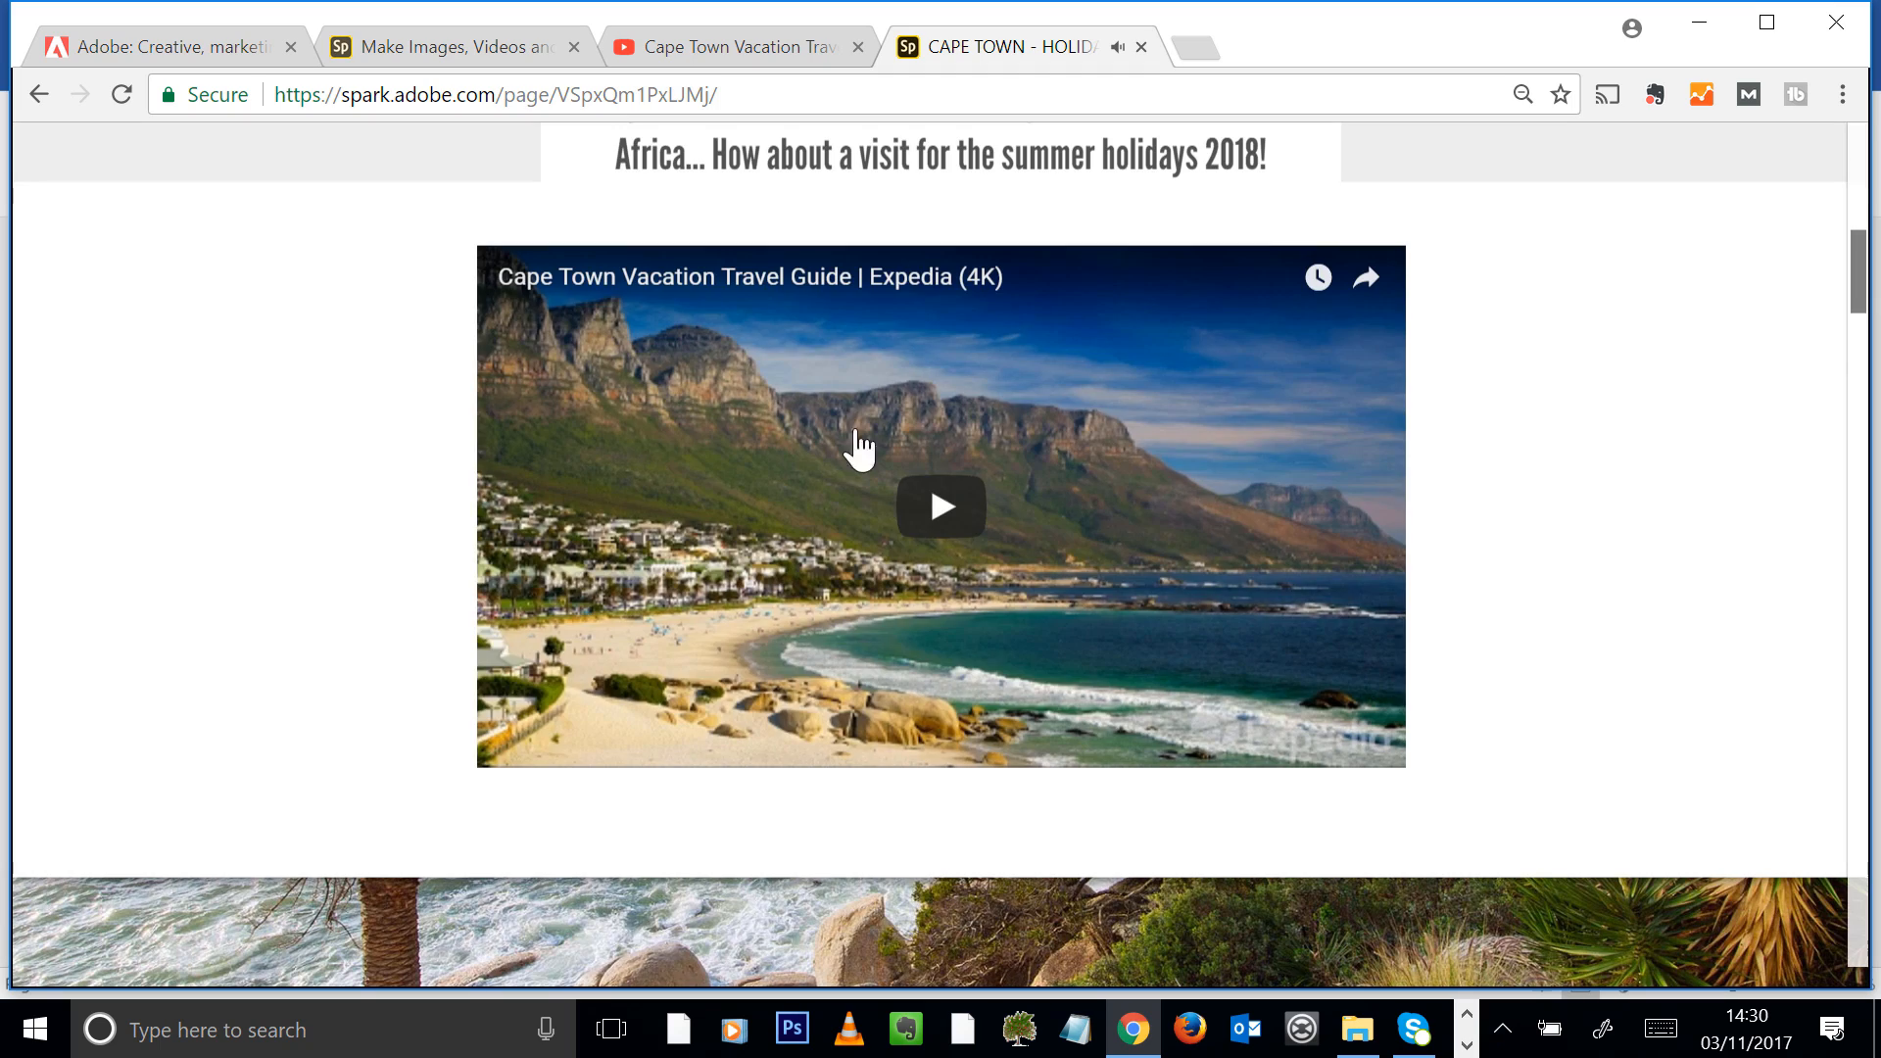
# Review the published article text and view the grid photo of the person standing on the rock enlarged
pyautogui.scroll(-4, 1705, 352)
pyautogui.scroll(-2, 1715, 363)
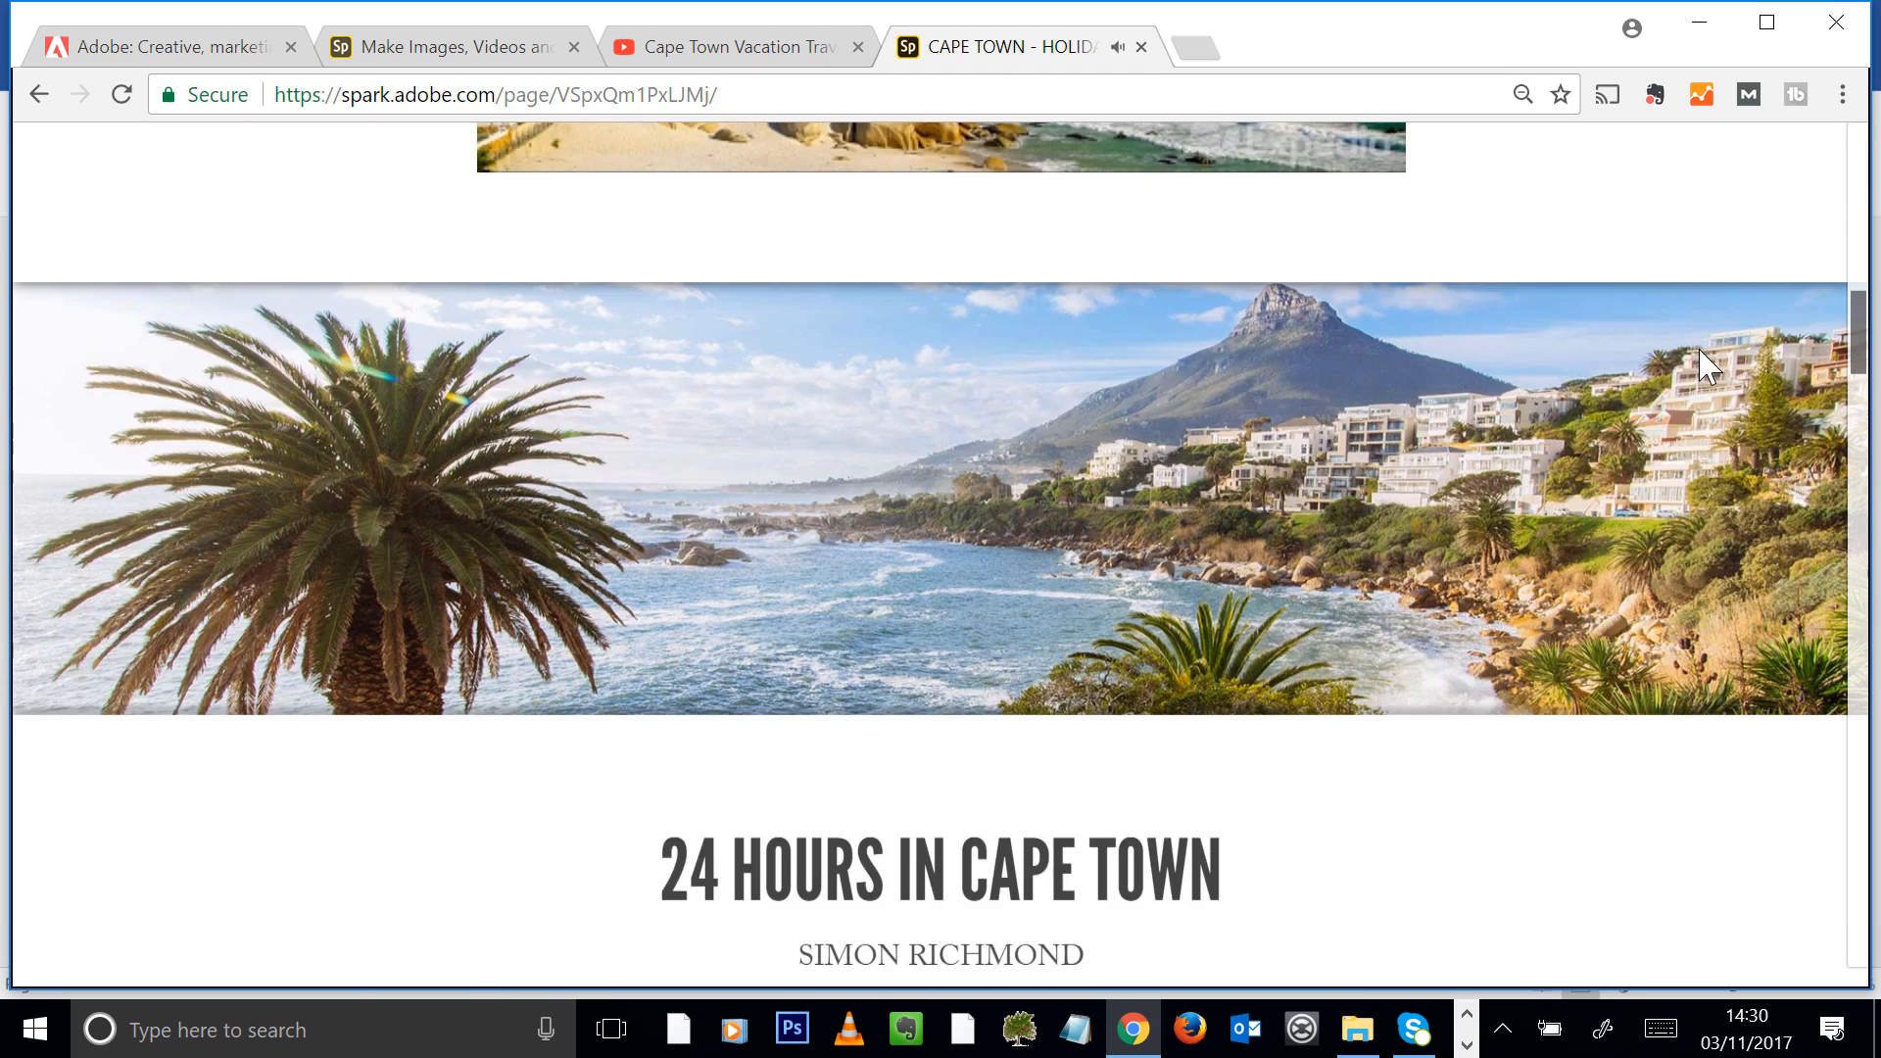
pyautogui.moveTo(1866, 358); pyautogui.dragTo(1856, 551)
pyautogui.scroll(5, 1542, 420)
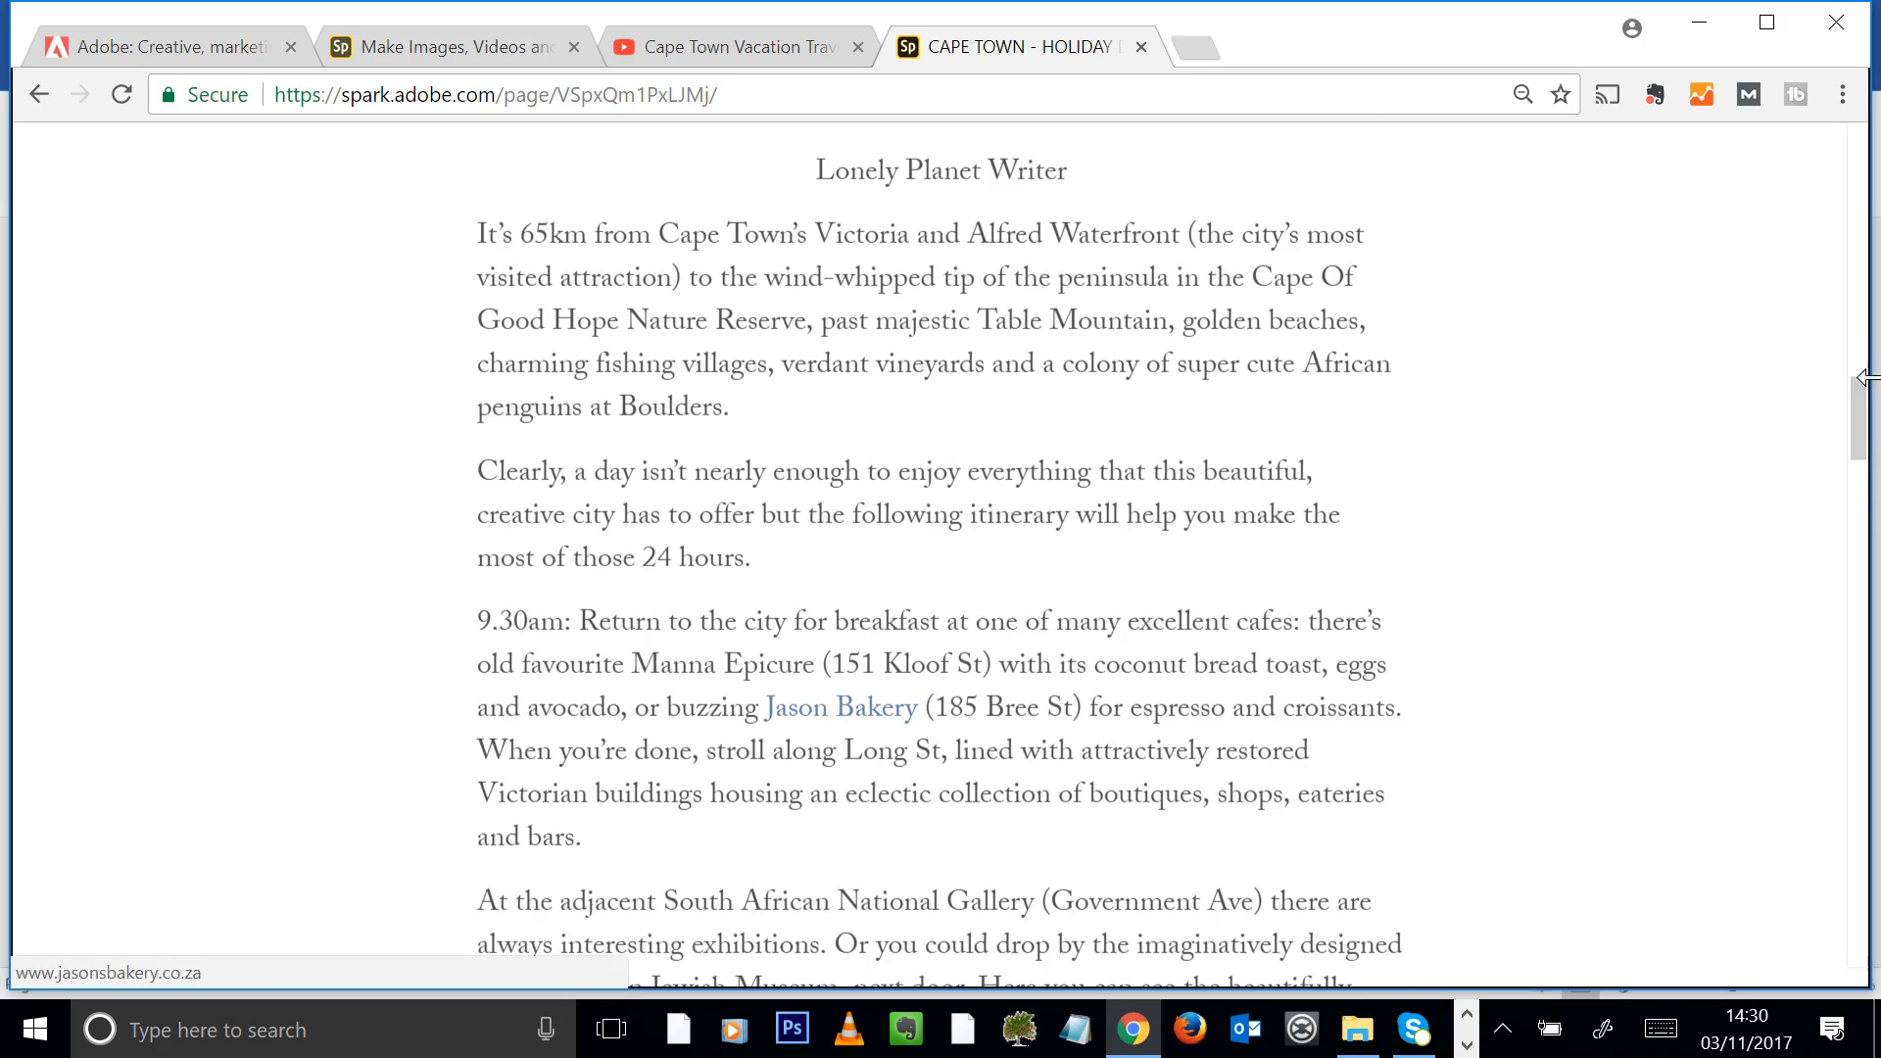
pyautogui.moveTo(1860, 421); pyautogui.dragTo(1864, 697)
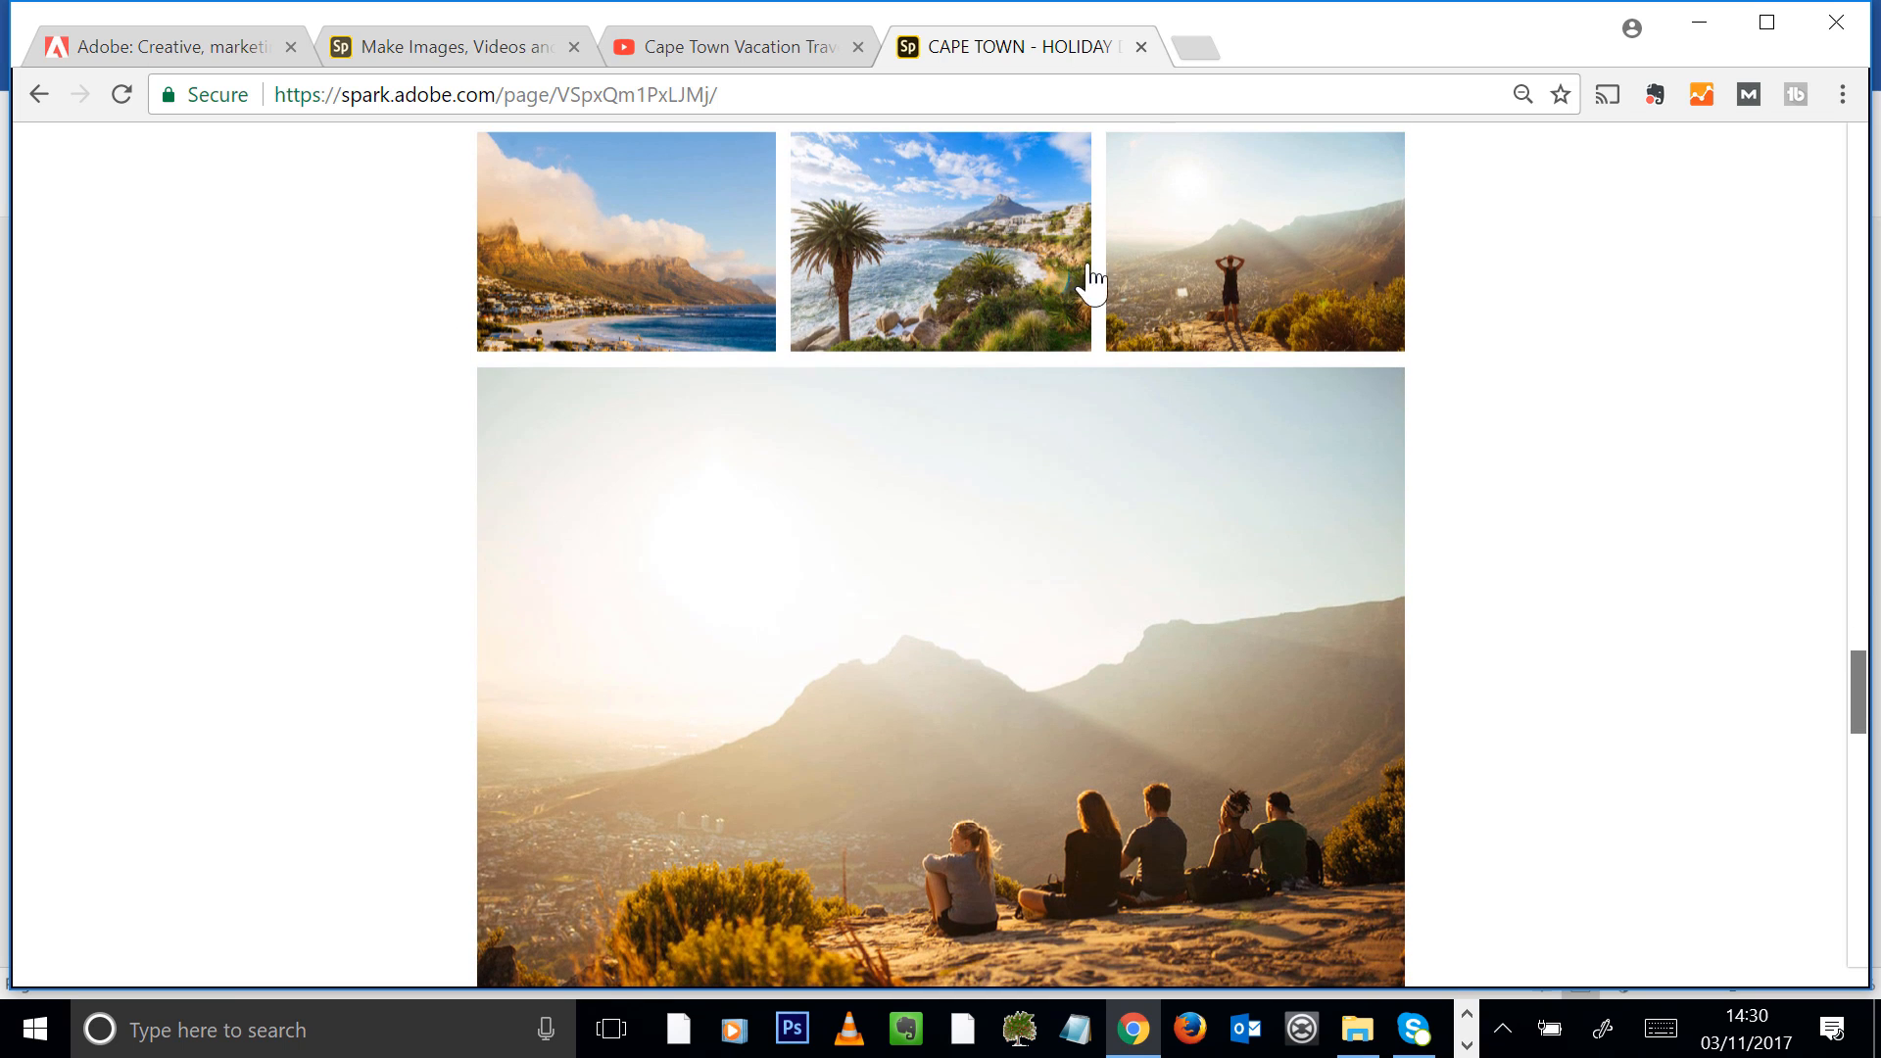
pyautogui.click(1271, 315)
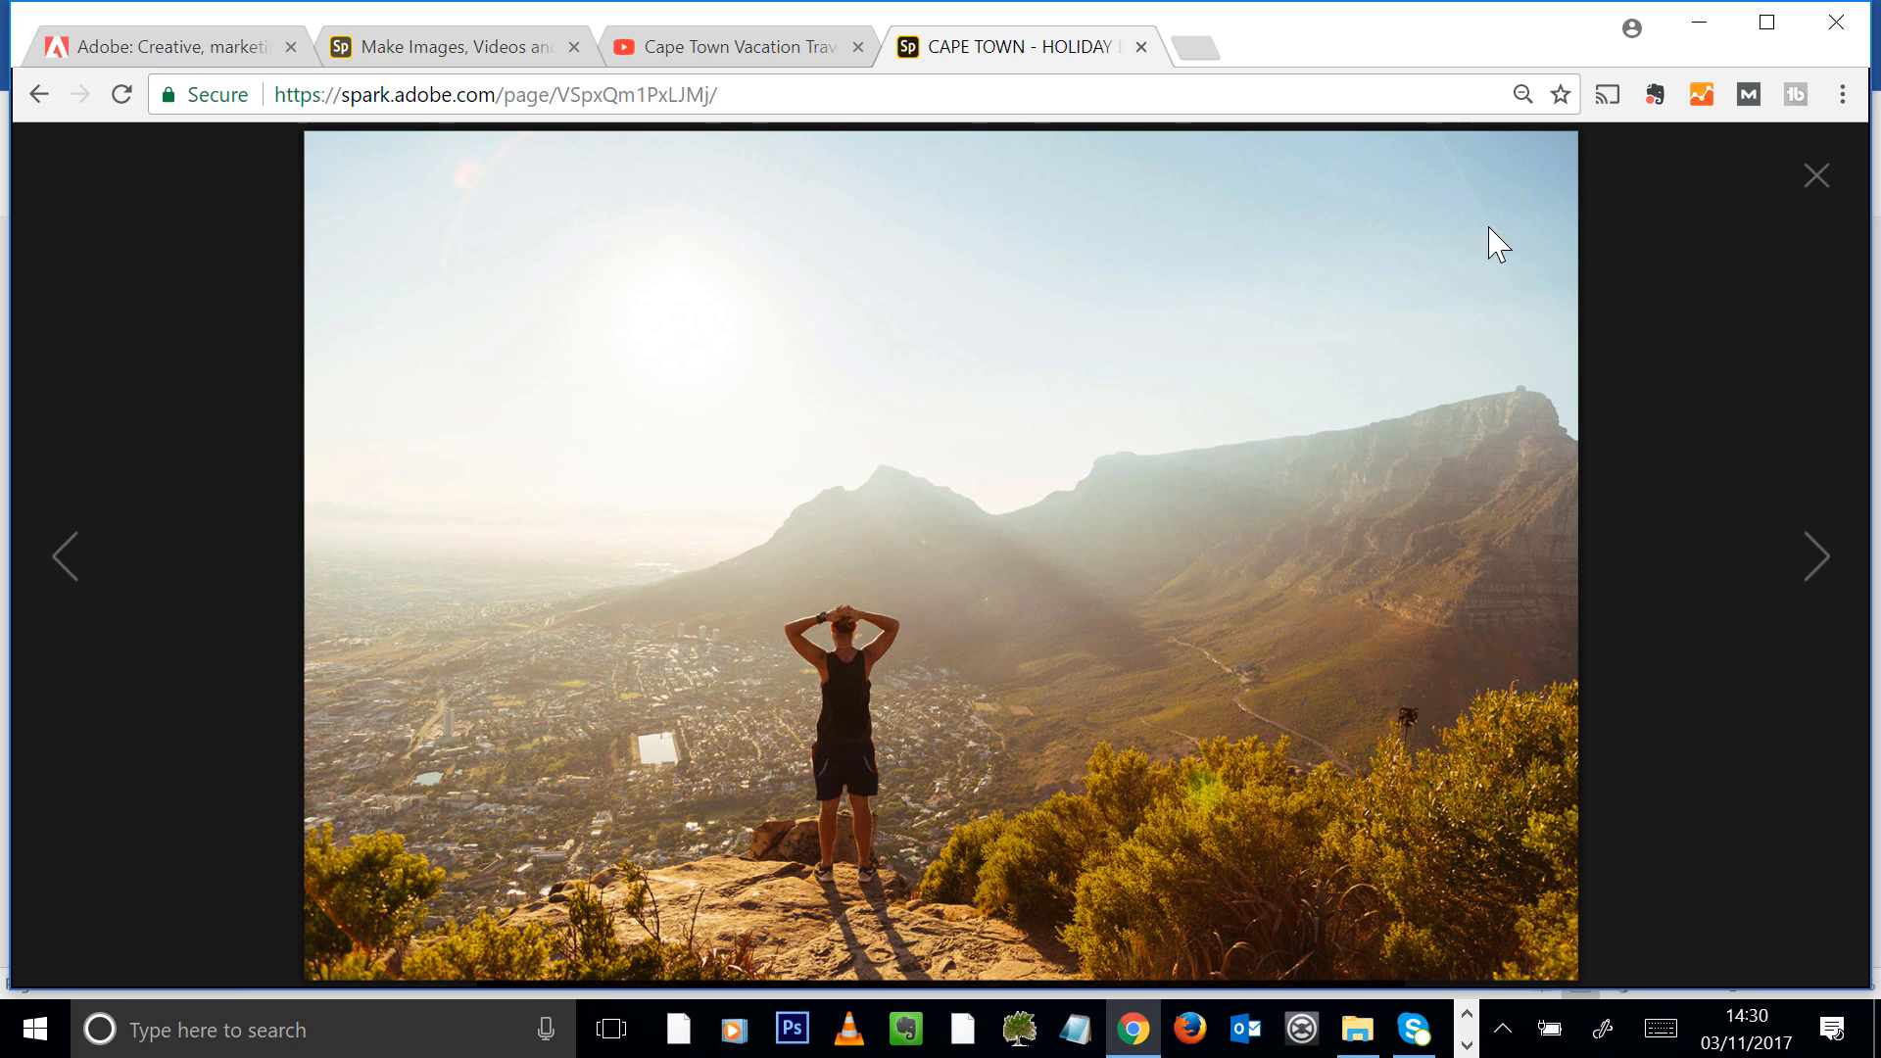
pyautogui.click(1819, 178)
# Review the closing quote, e-mail button and aerial photo on the published page, and return to its title
pyautogui.moveTo(1866, 668); pyautogui.dragTo(1864, 799)
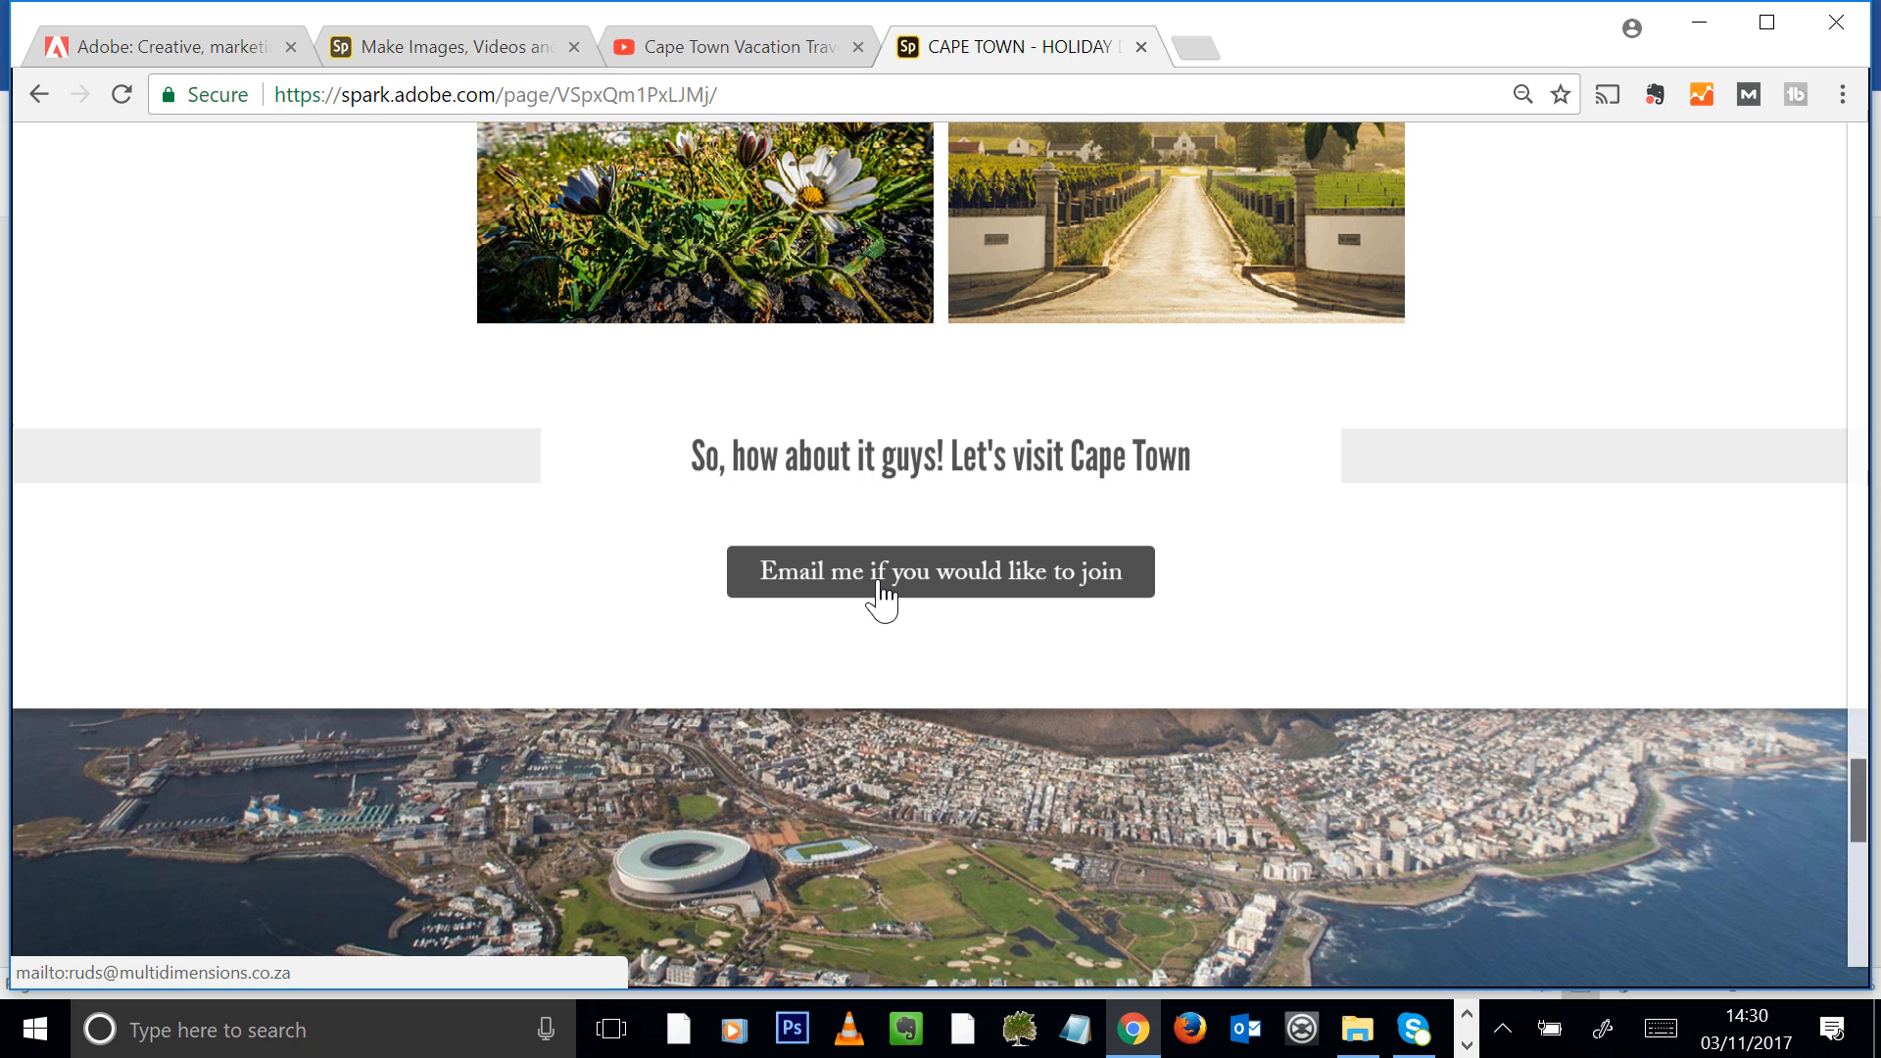
pyautogui.moveTo(1860, 814); pyautogui.dragTo(1793, 179)
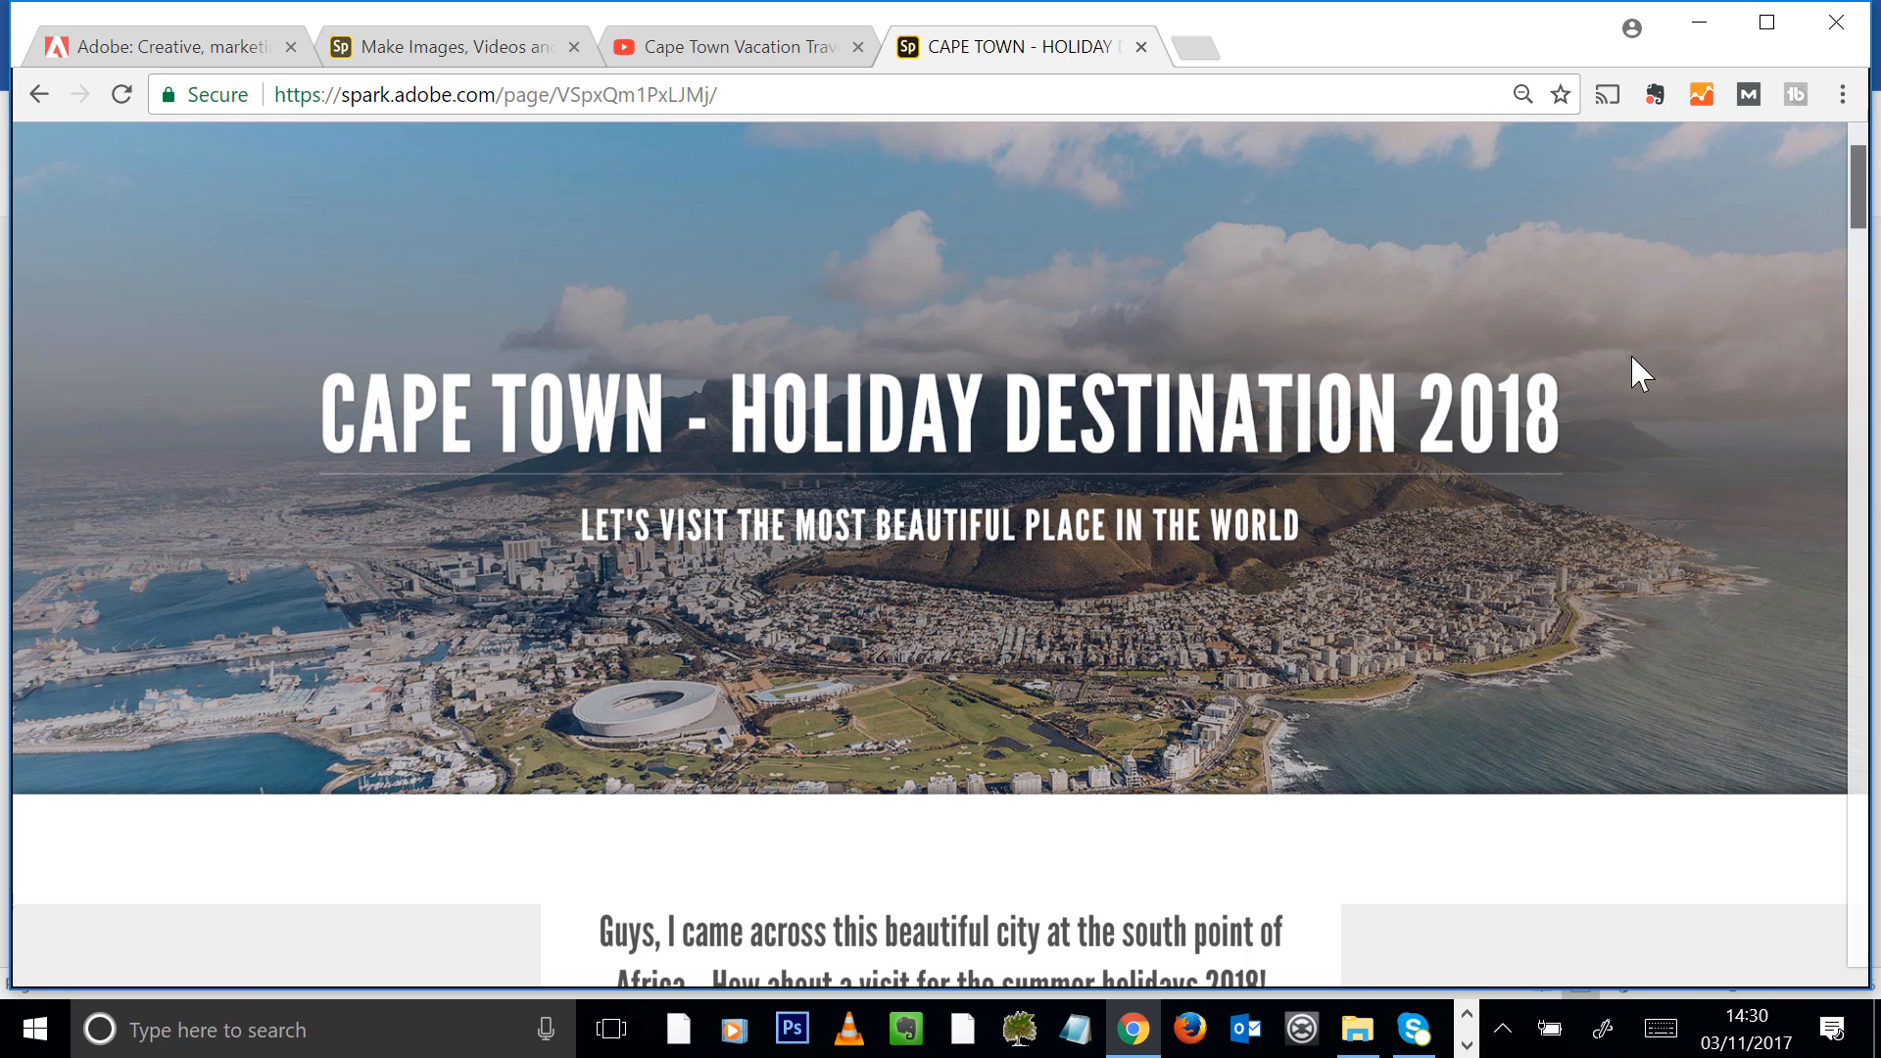
pyautogui.scroll(2, 1596, 345)
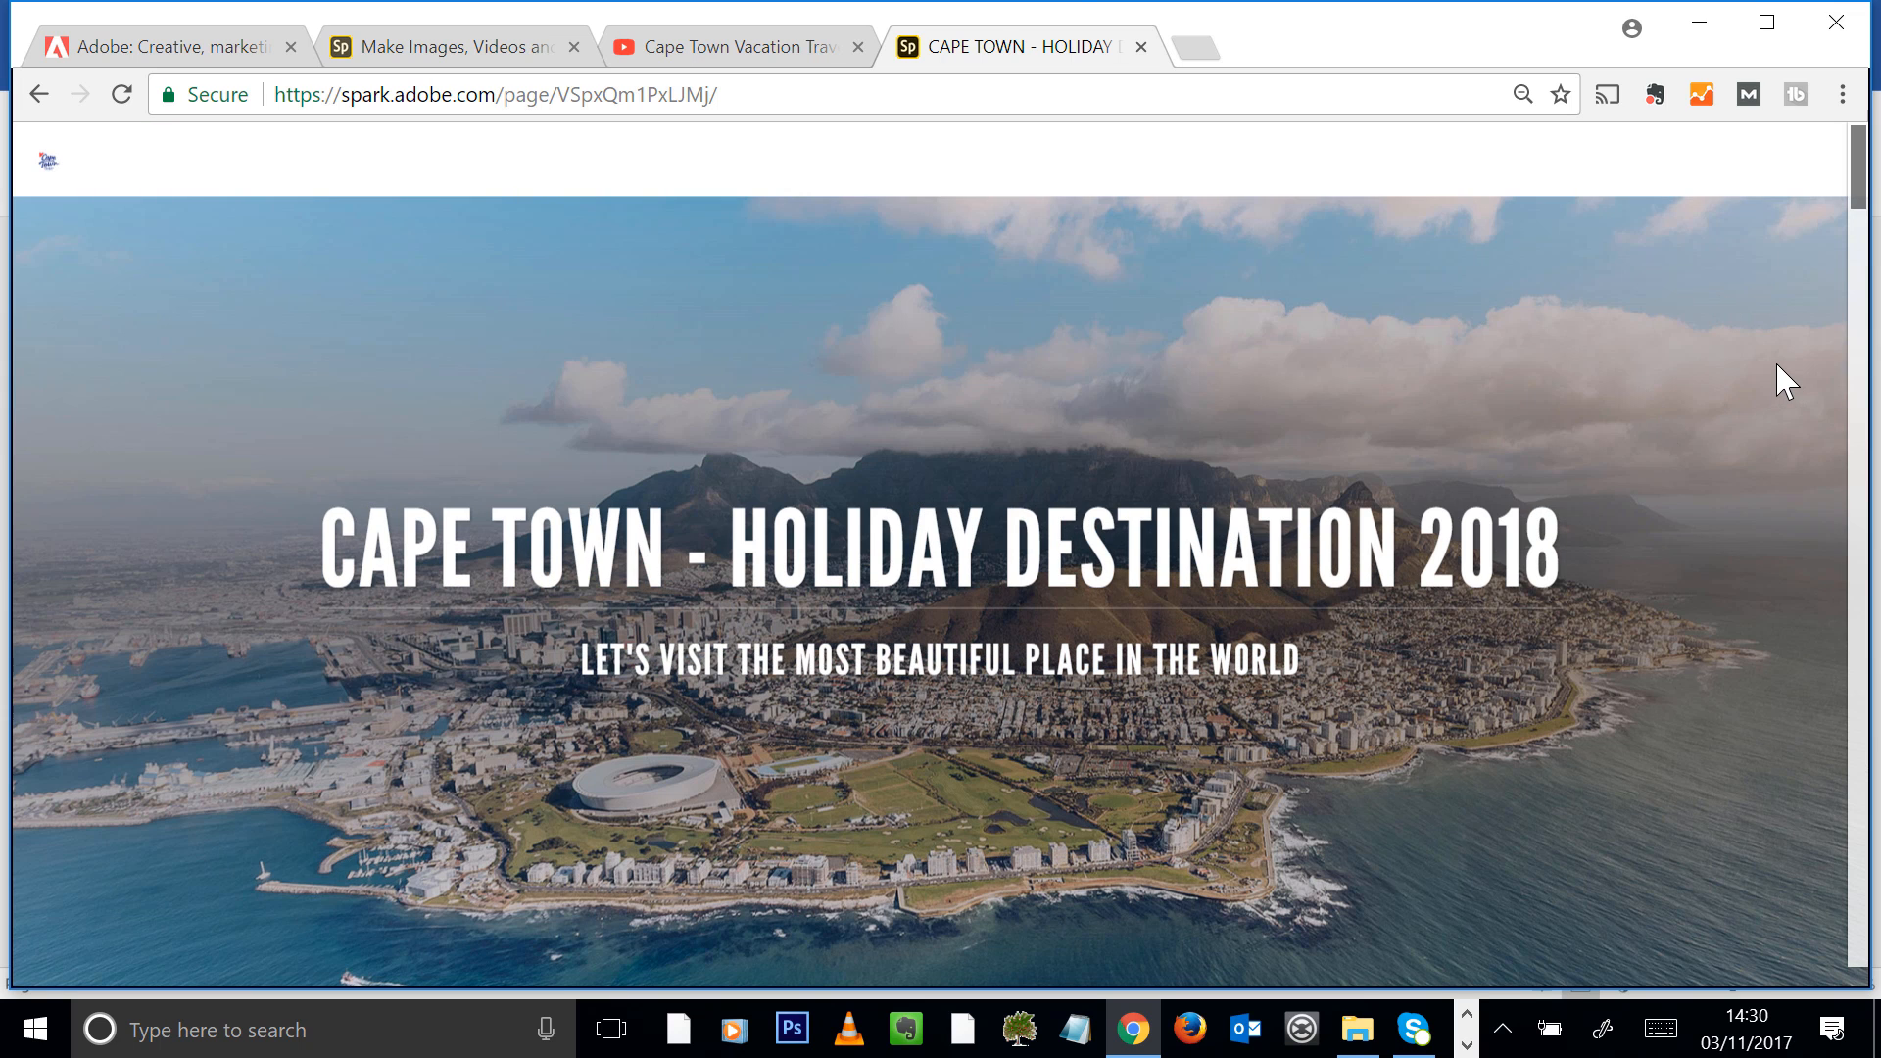
# Return to the page editor and close the publish and share dialog
pyautogui.click(432, 49)
pyautogui.click(1423, 292)
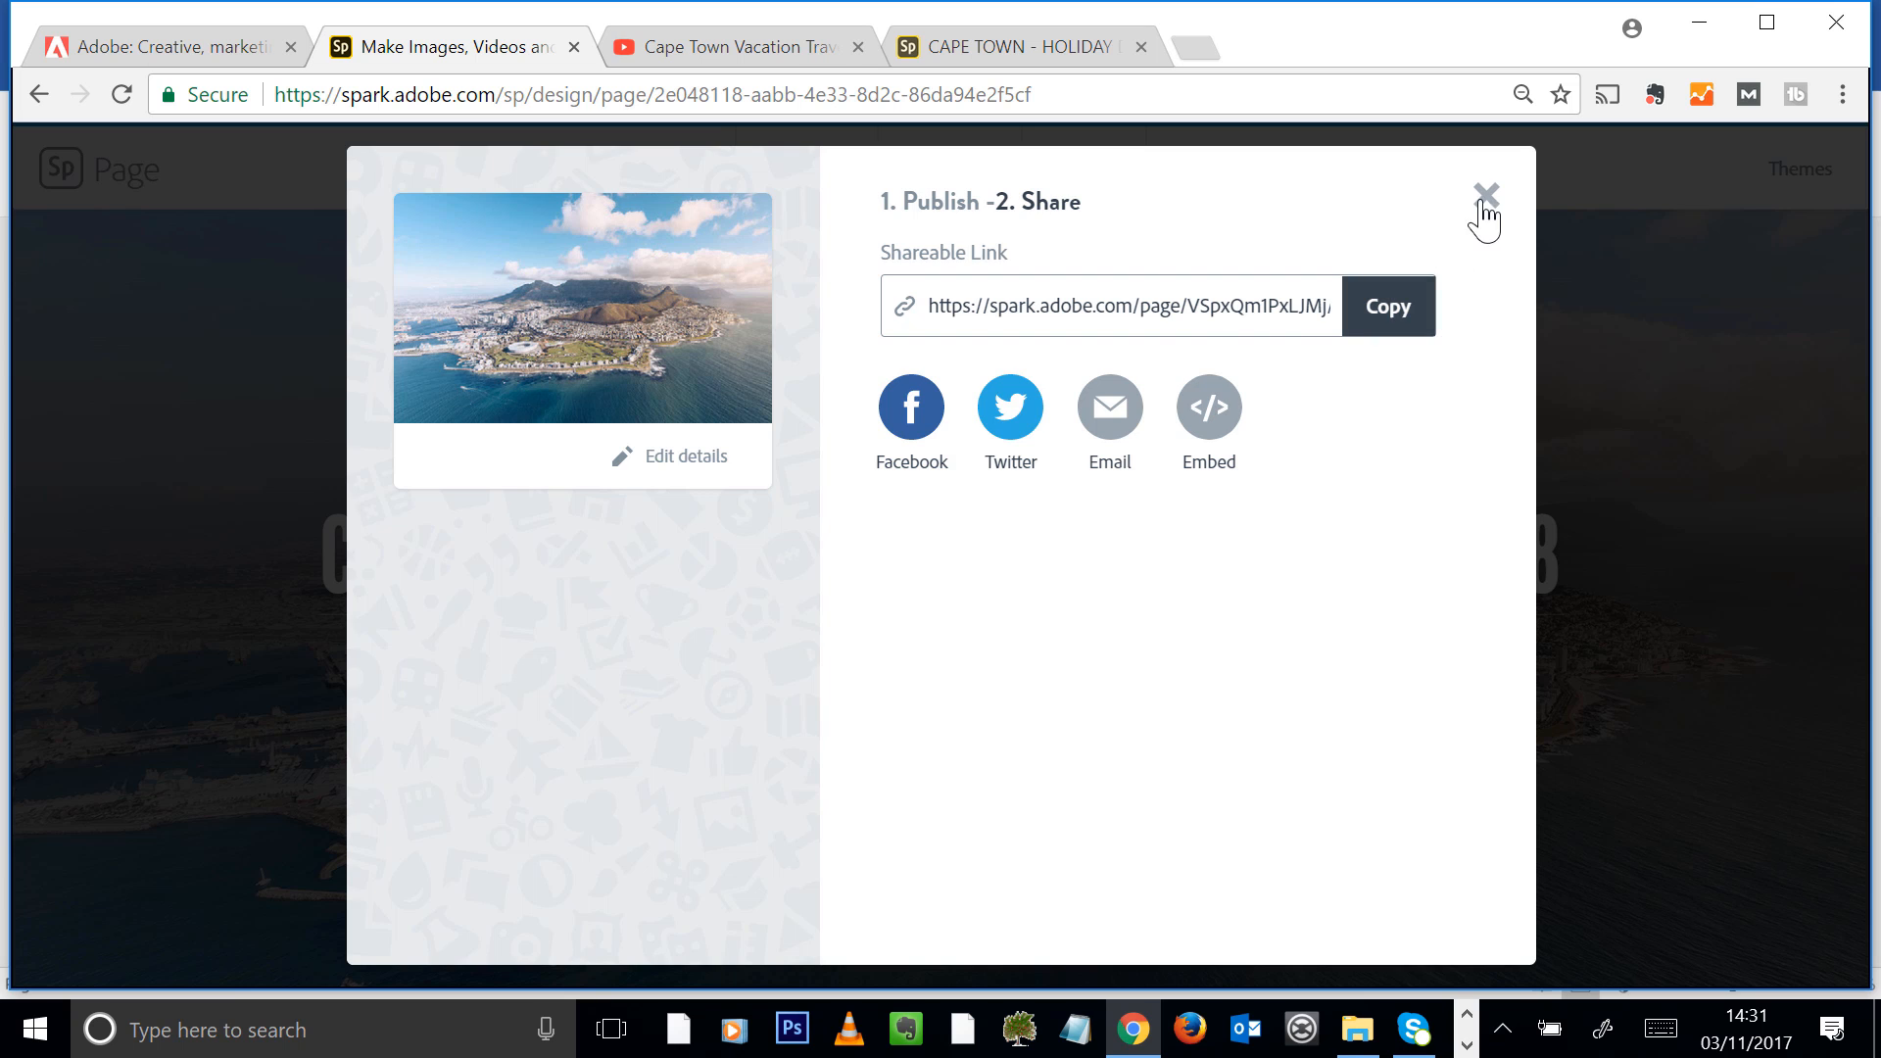
pyautogui.click(1482, 199)
# Leave the editor for the Spark projects overview by shortening the address to spark.adobe.com, and show the options for creating a new project
pyautogui.click(617, 95)
pyautogui.click(541, 95)
pyautogui.moveTo(514, 95); pyautogui.dragTo(1754, 103)
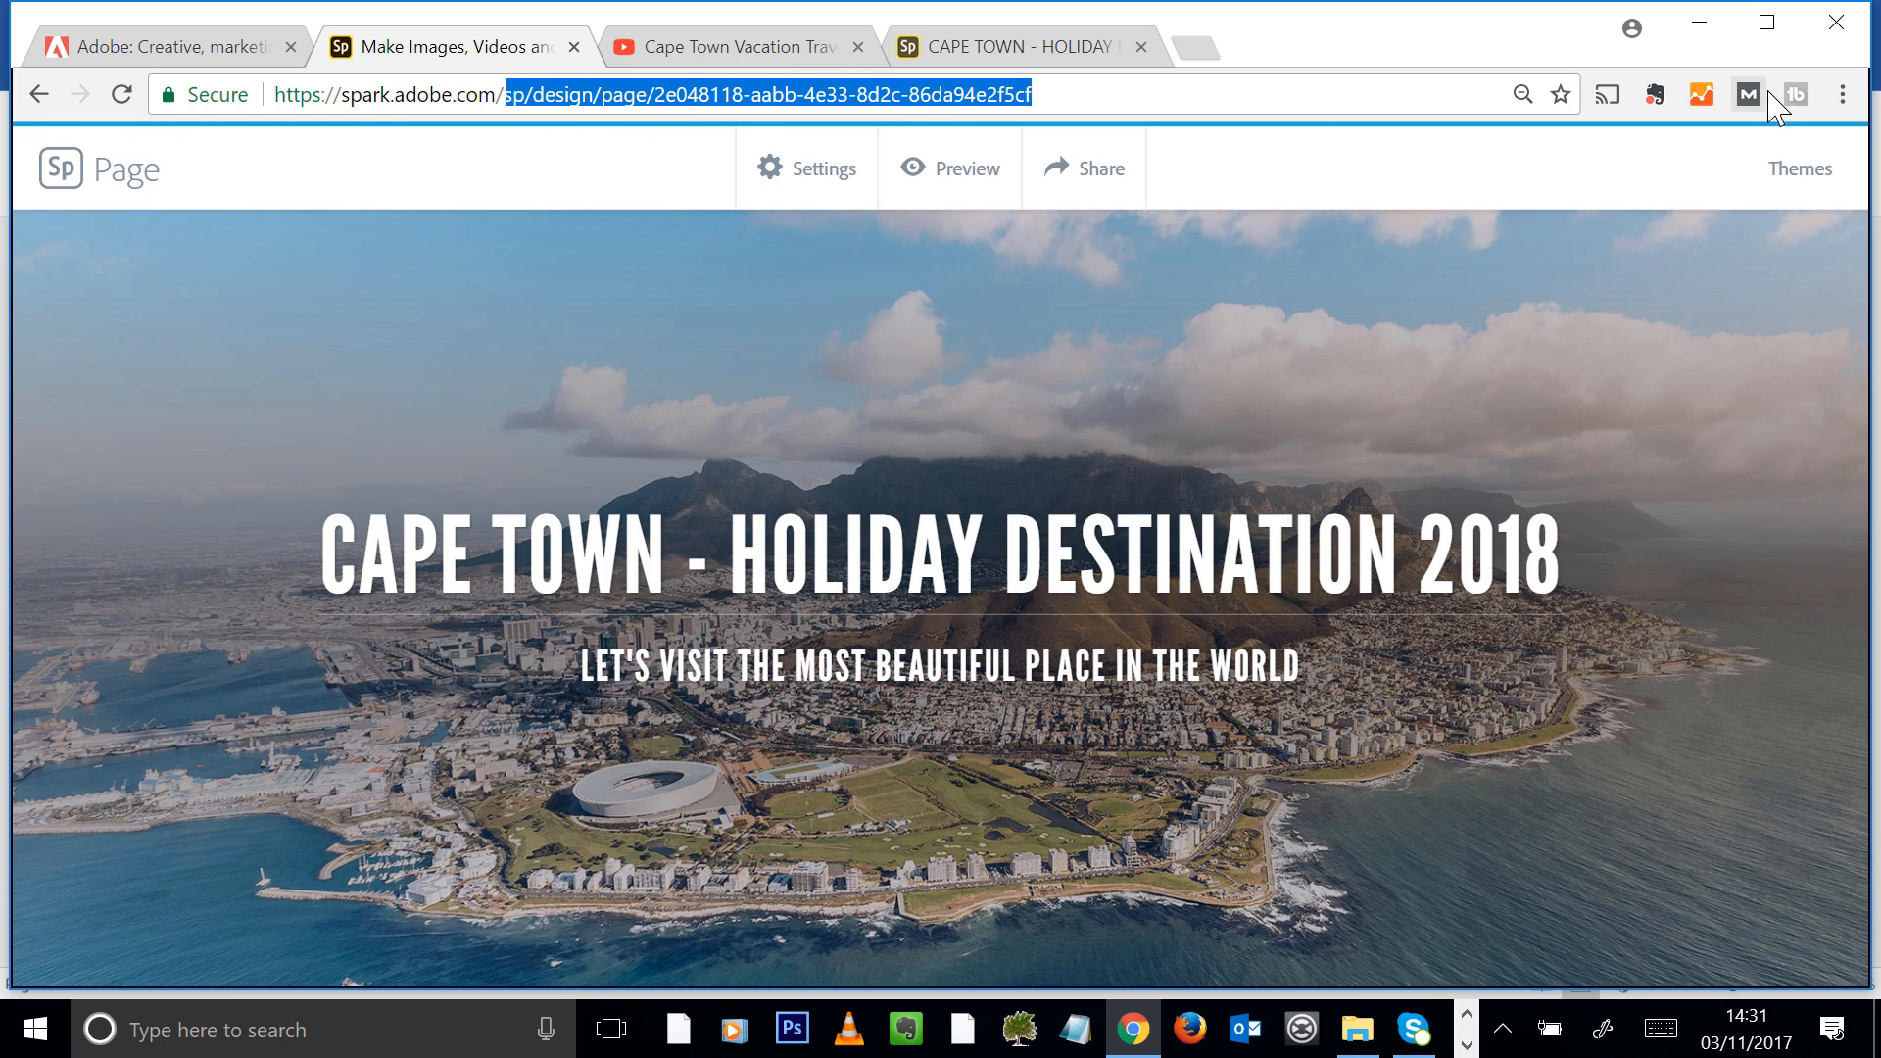
pyautogui.press('BackSpace')
pyautogui.press('Return')
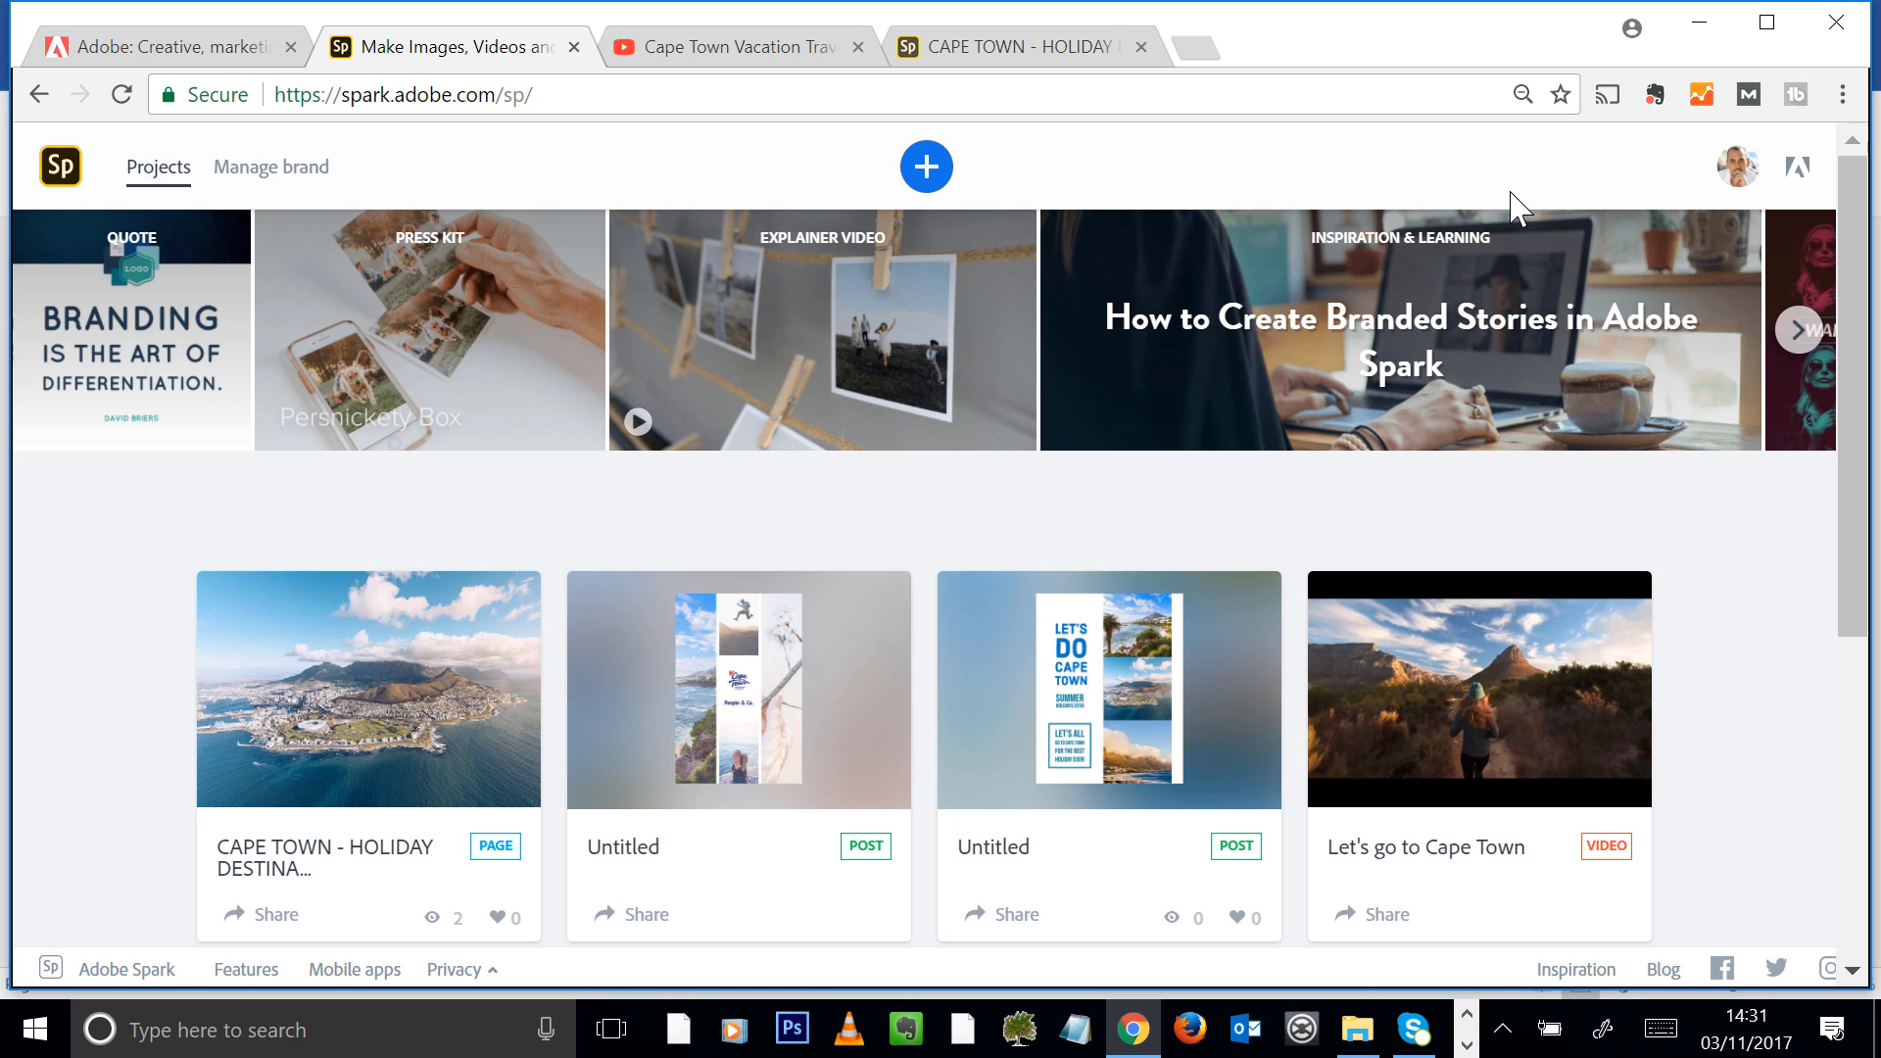
pyautogui.click(930, 182)
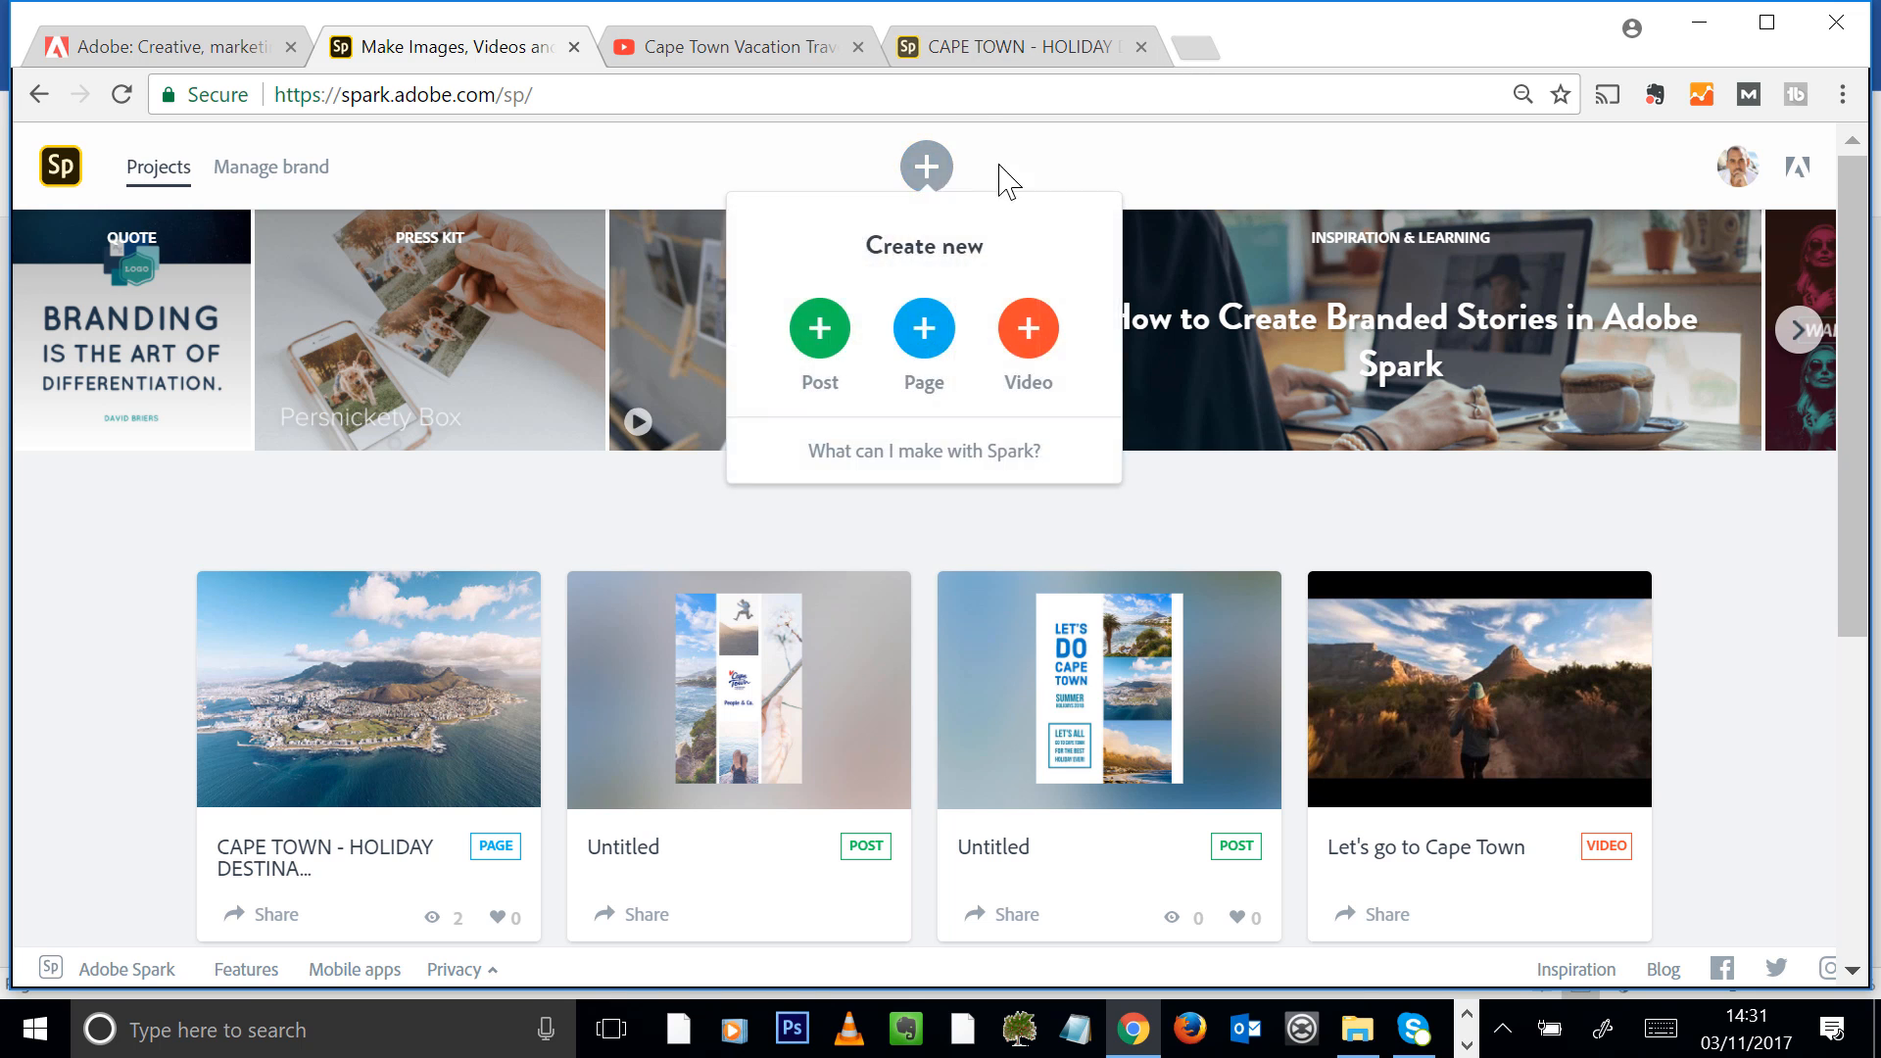
# Create a new video project with the story title "Cape Town South Africa"
pyautogui.click(1028, 334)
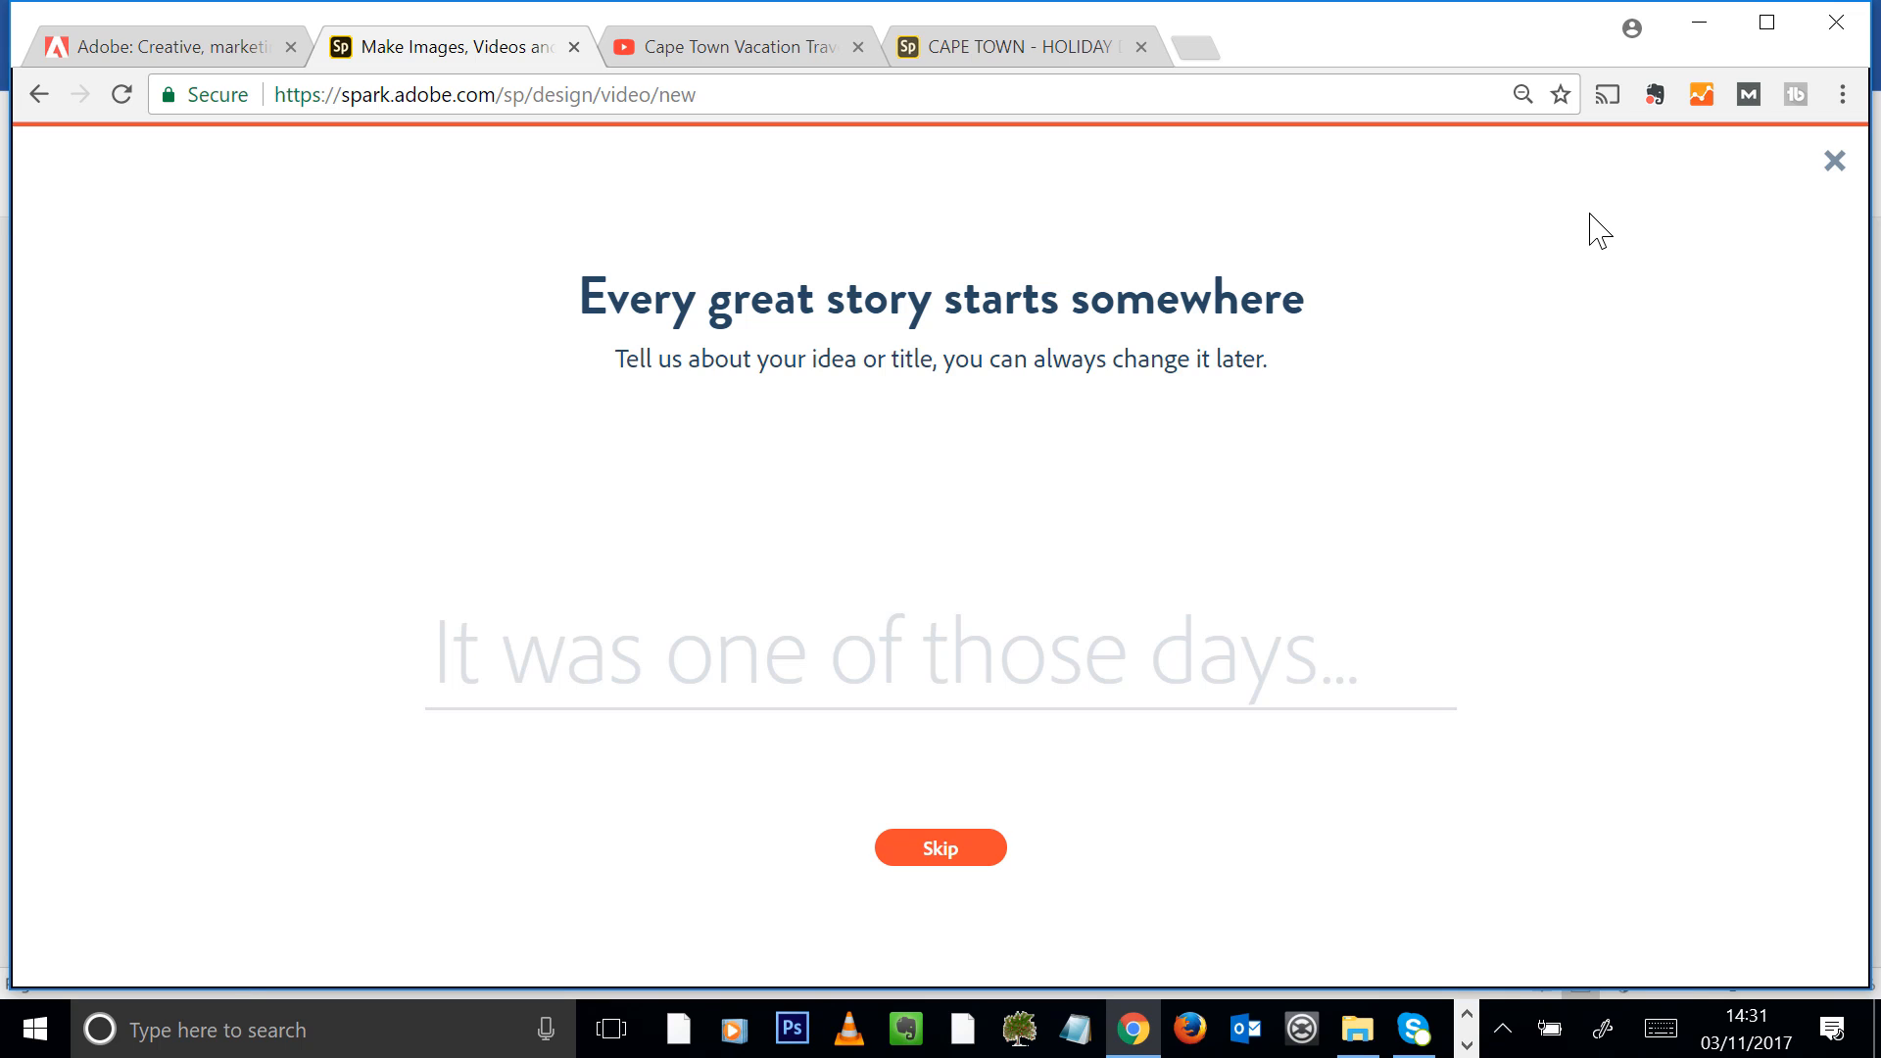
pyautogui.write('CA')
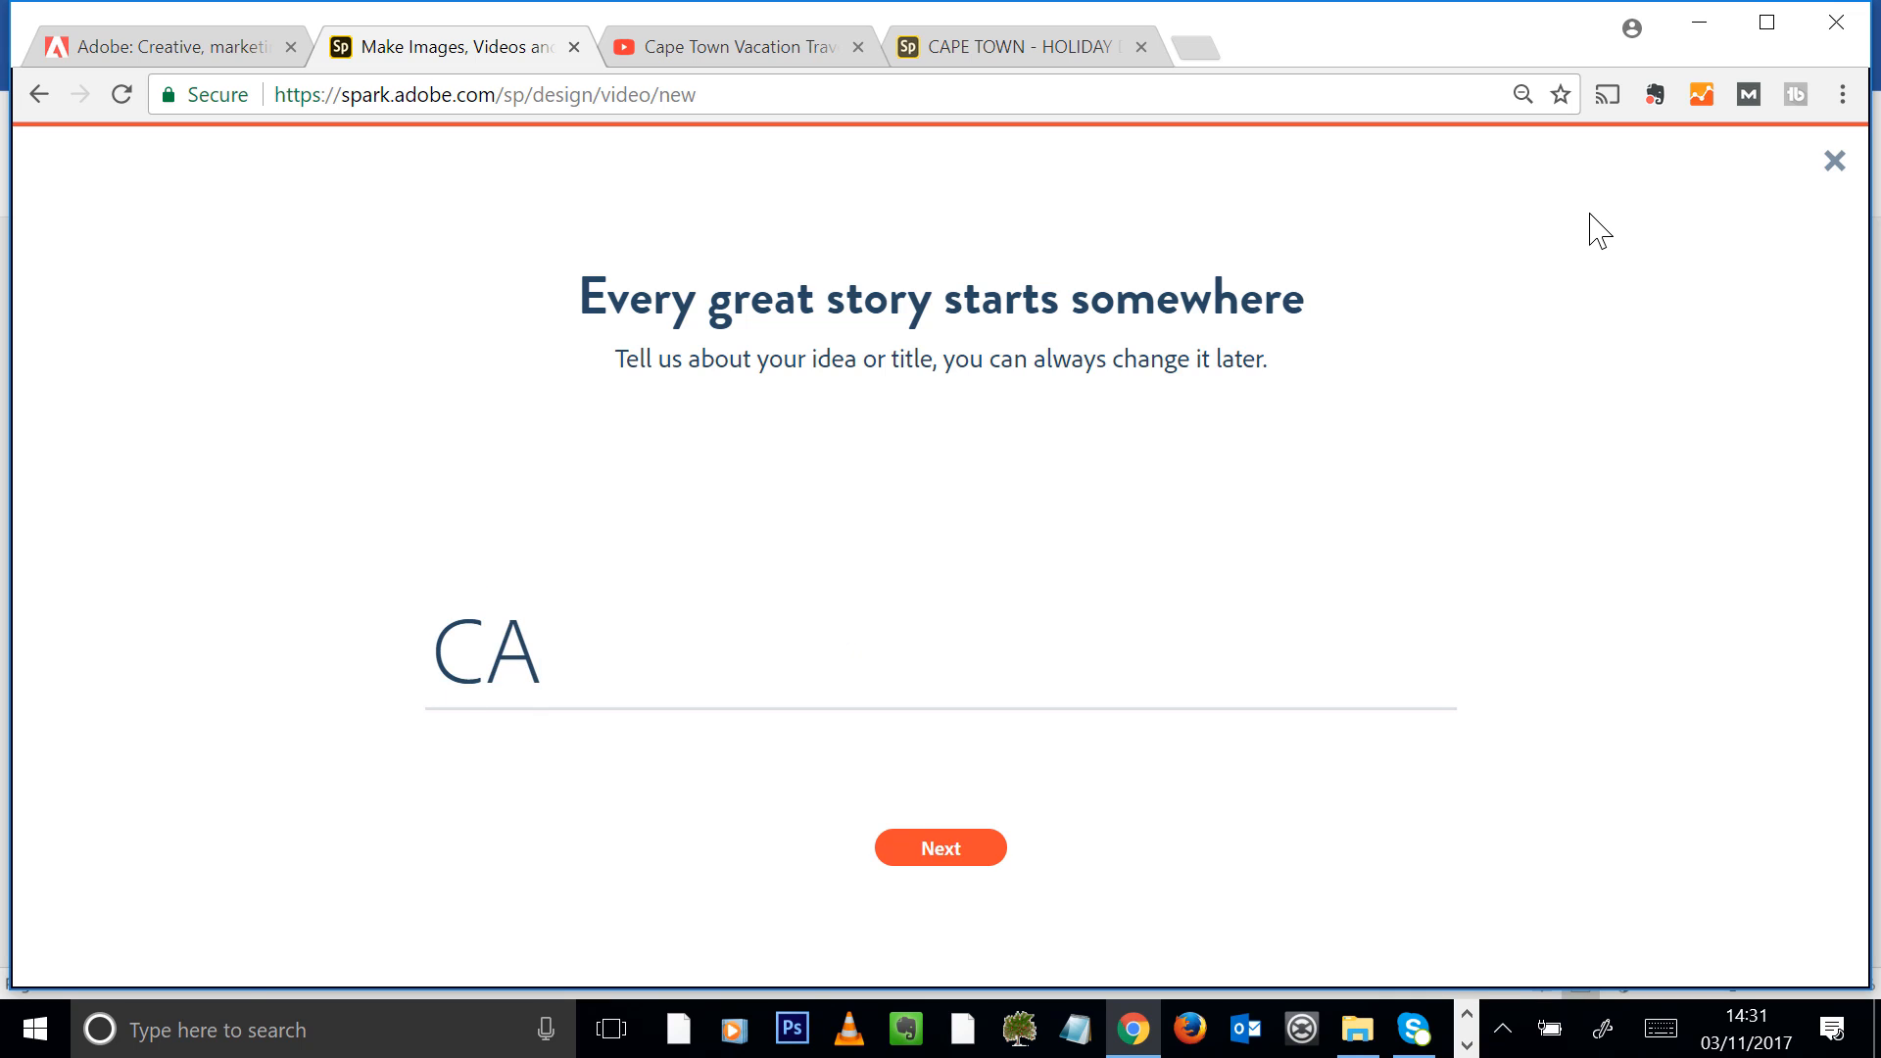
pyautogui.write('ape Town')
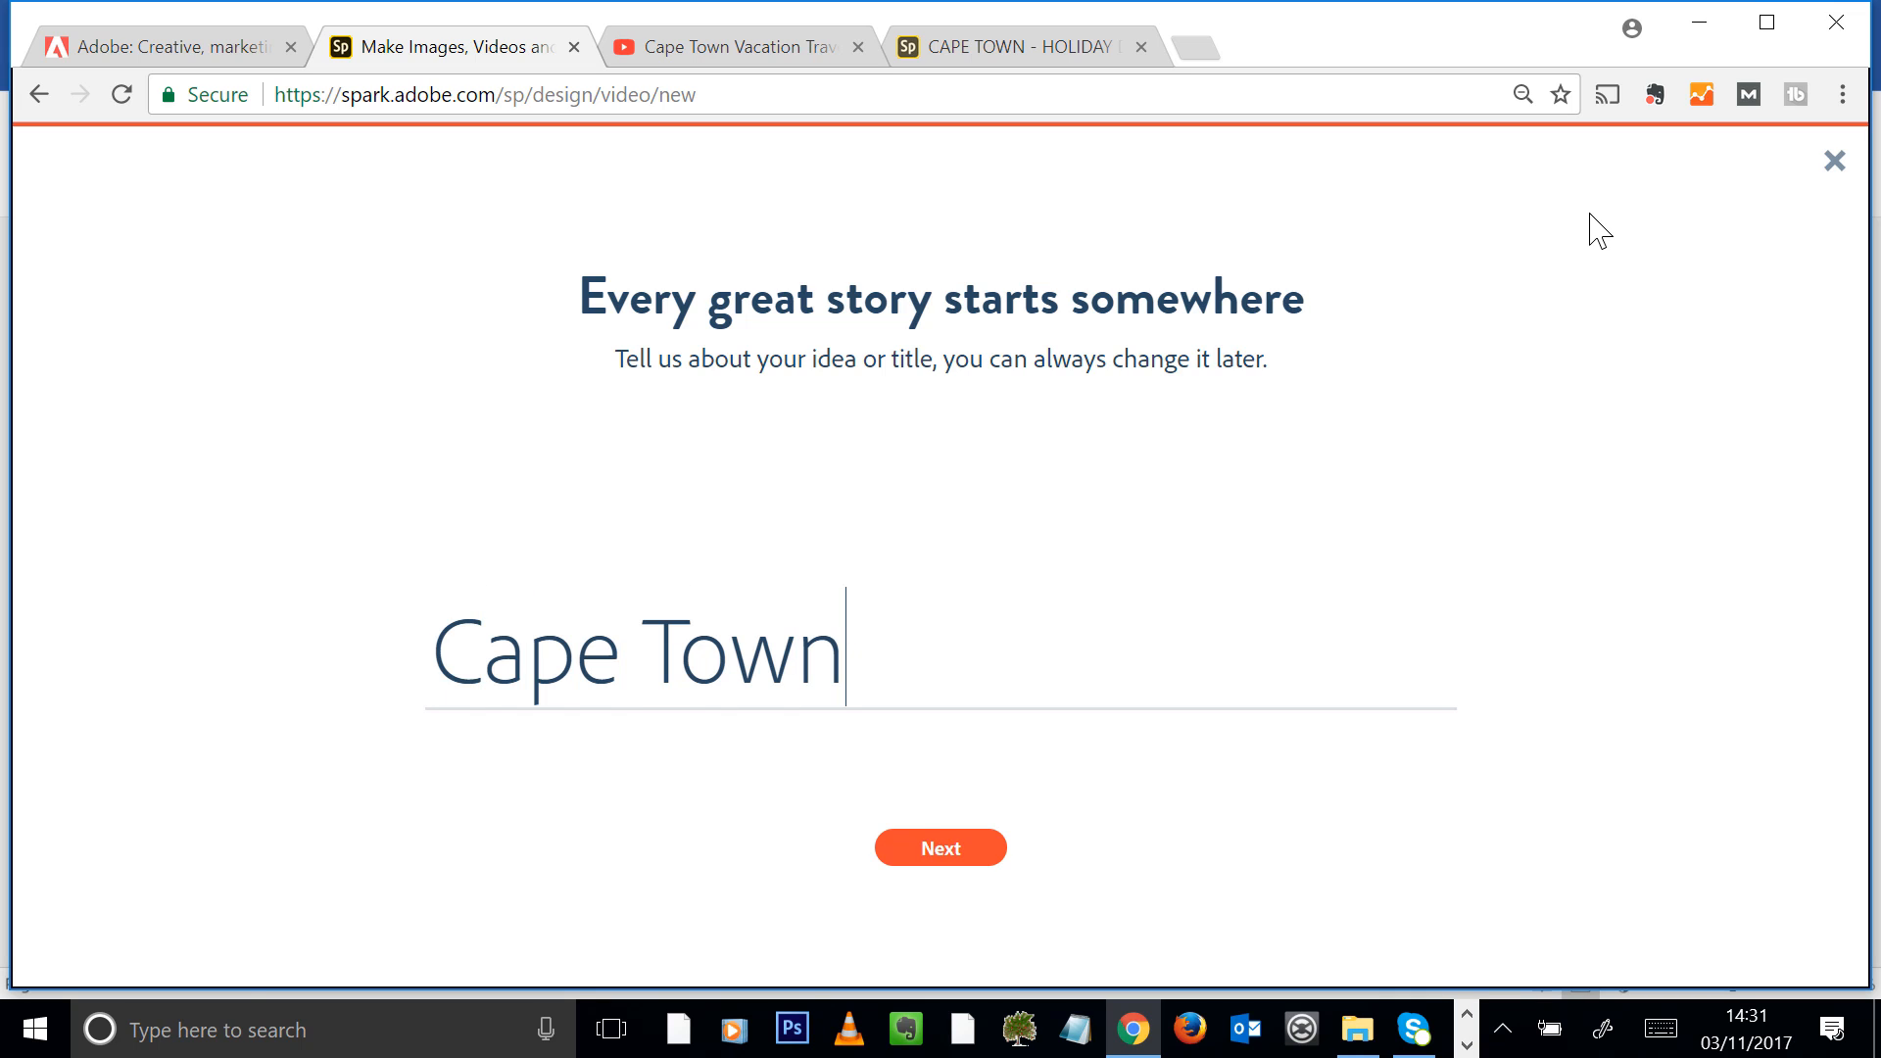
pyautogui.write(' South Africa')
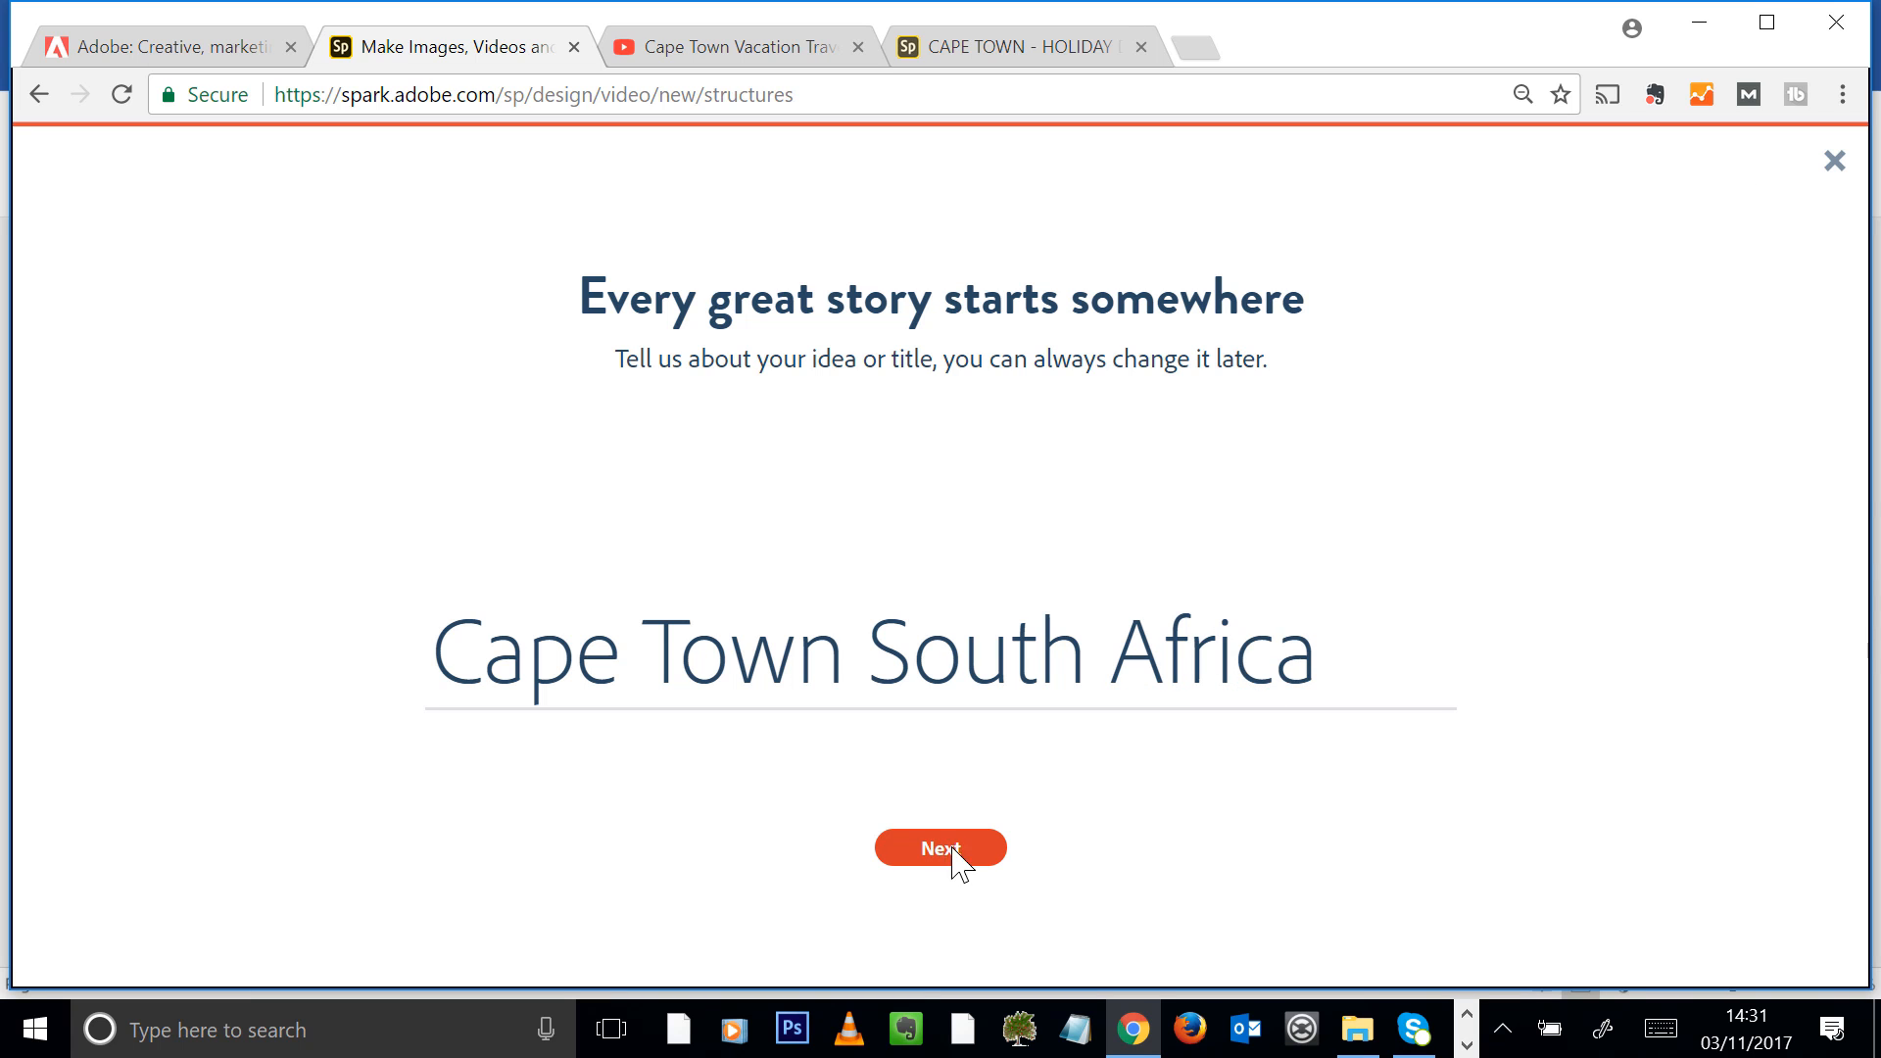
pyautogui.click(957, 849)
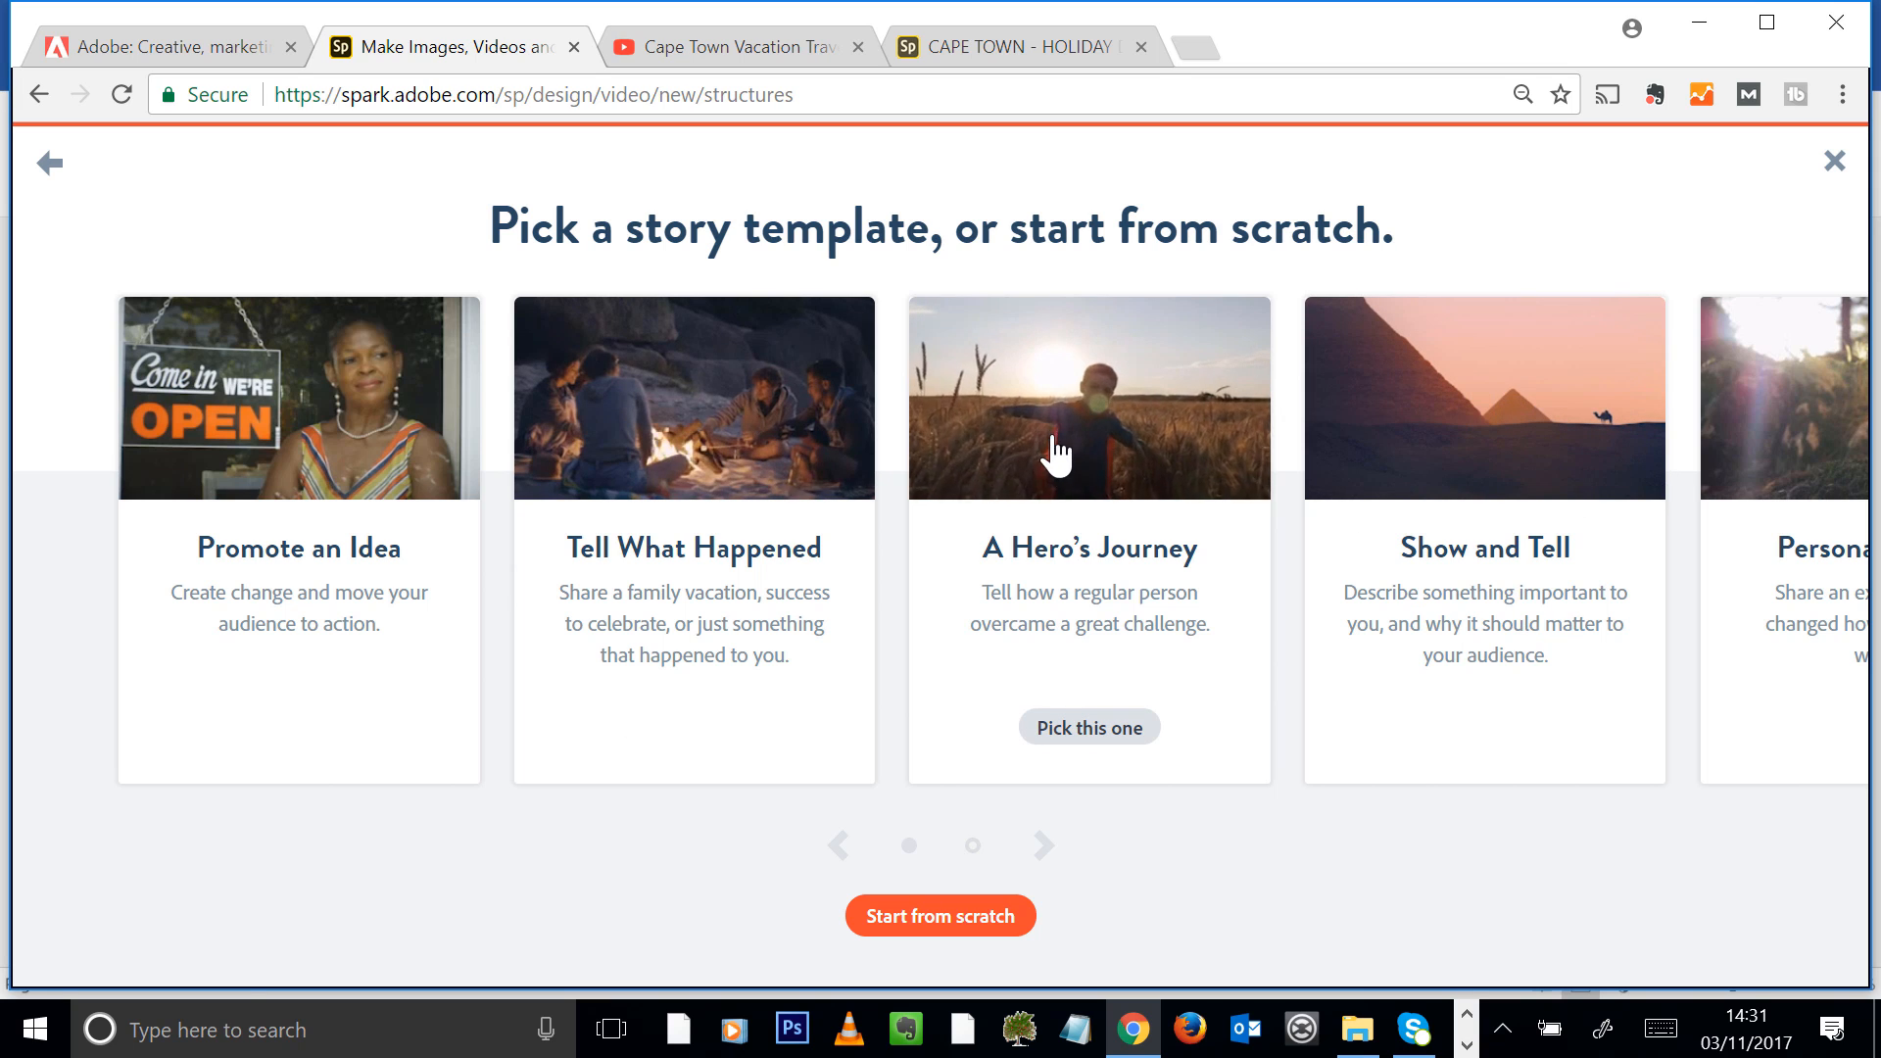
# Start the video from scratch instead of using a story template, and dismiss the welcome tips
pyautogui.click(1044, 847)
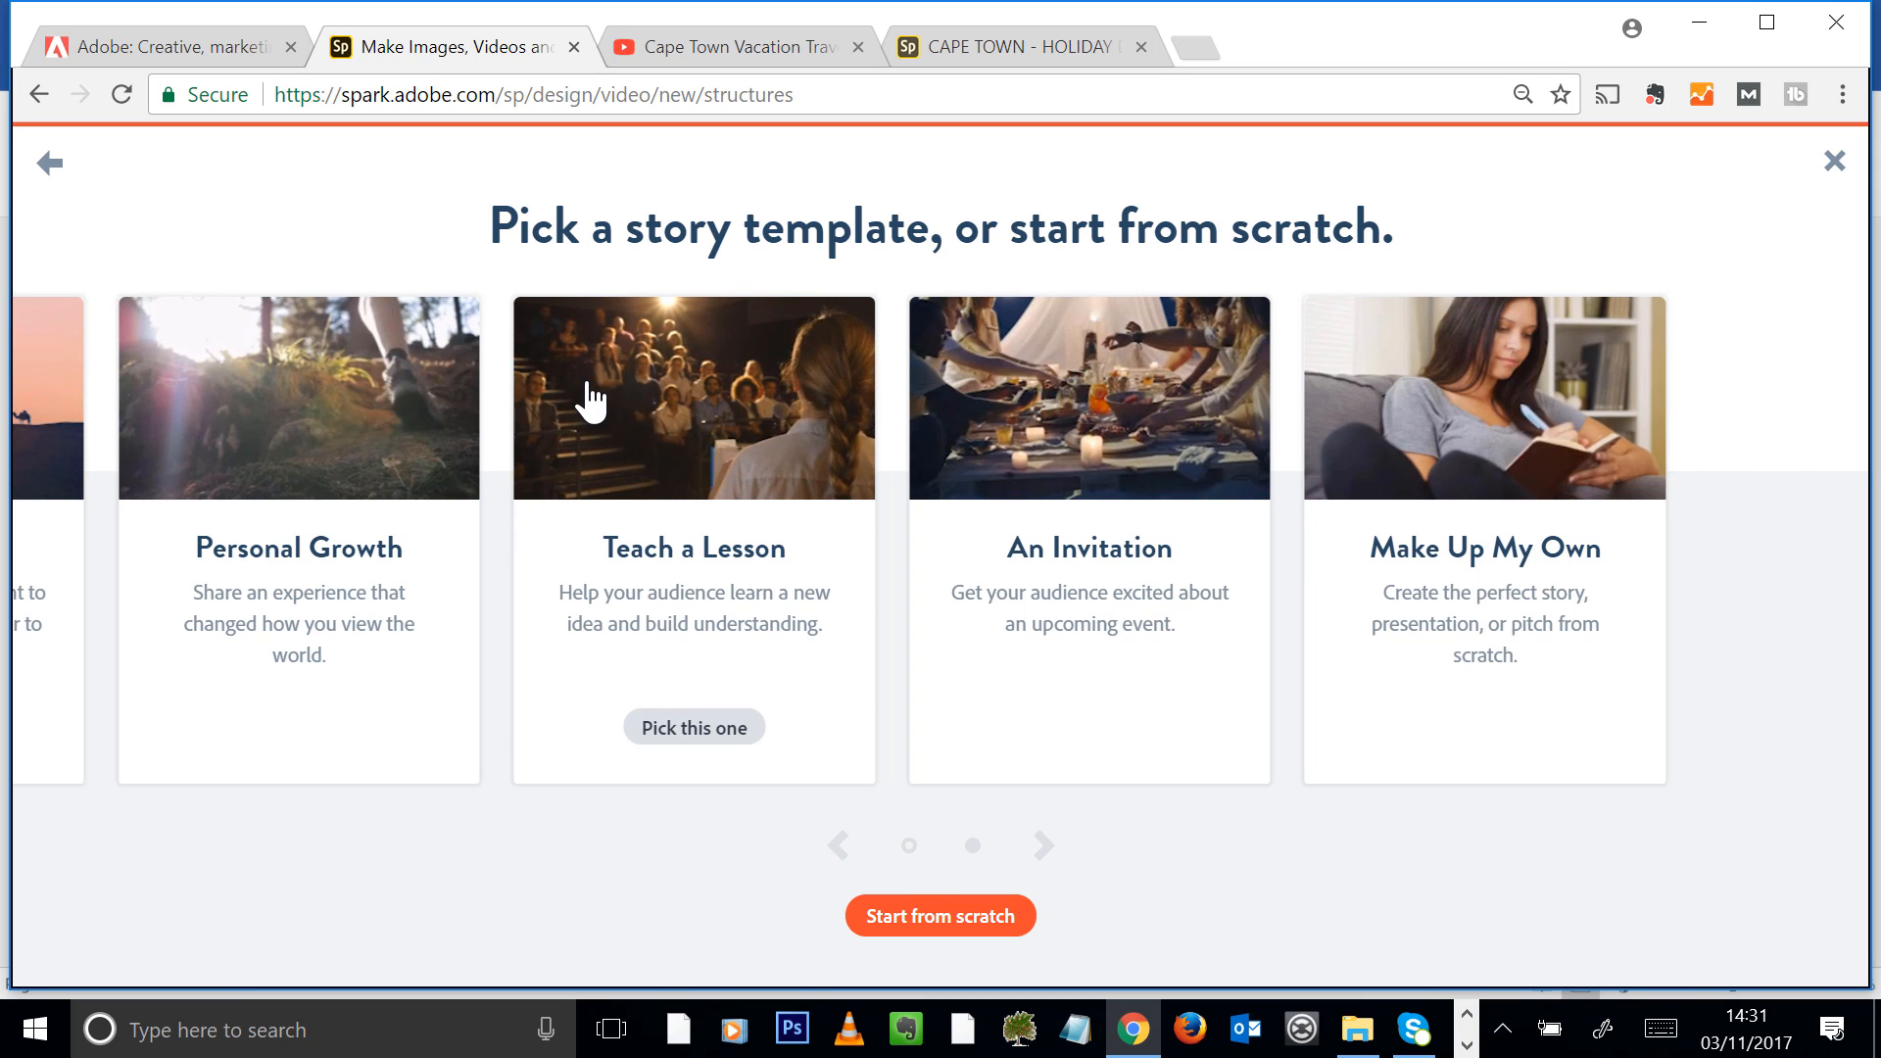
pyautogui.click(962, 927)
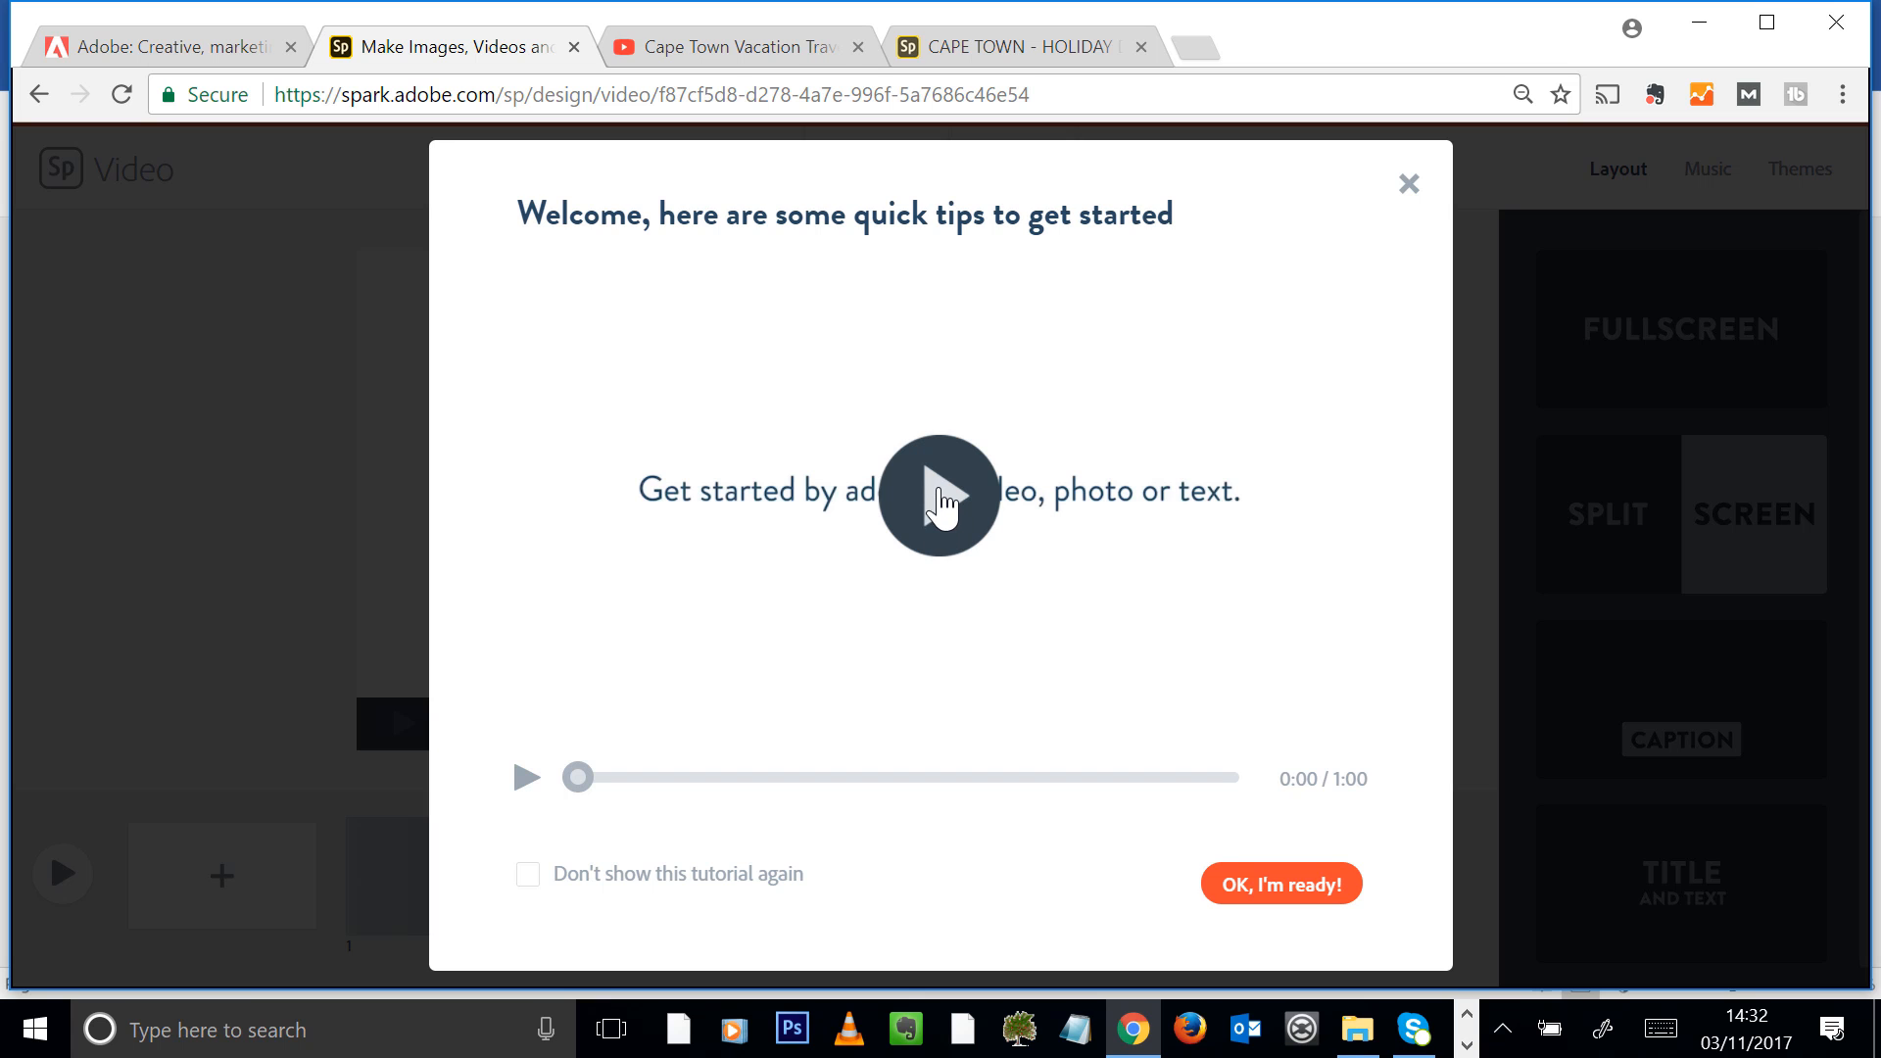
pyautogui.click(943, 499)
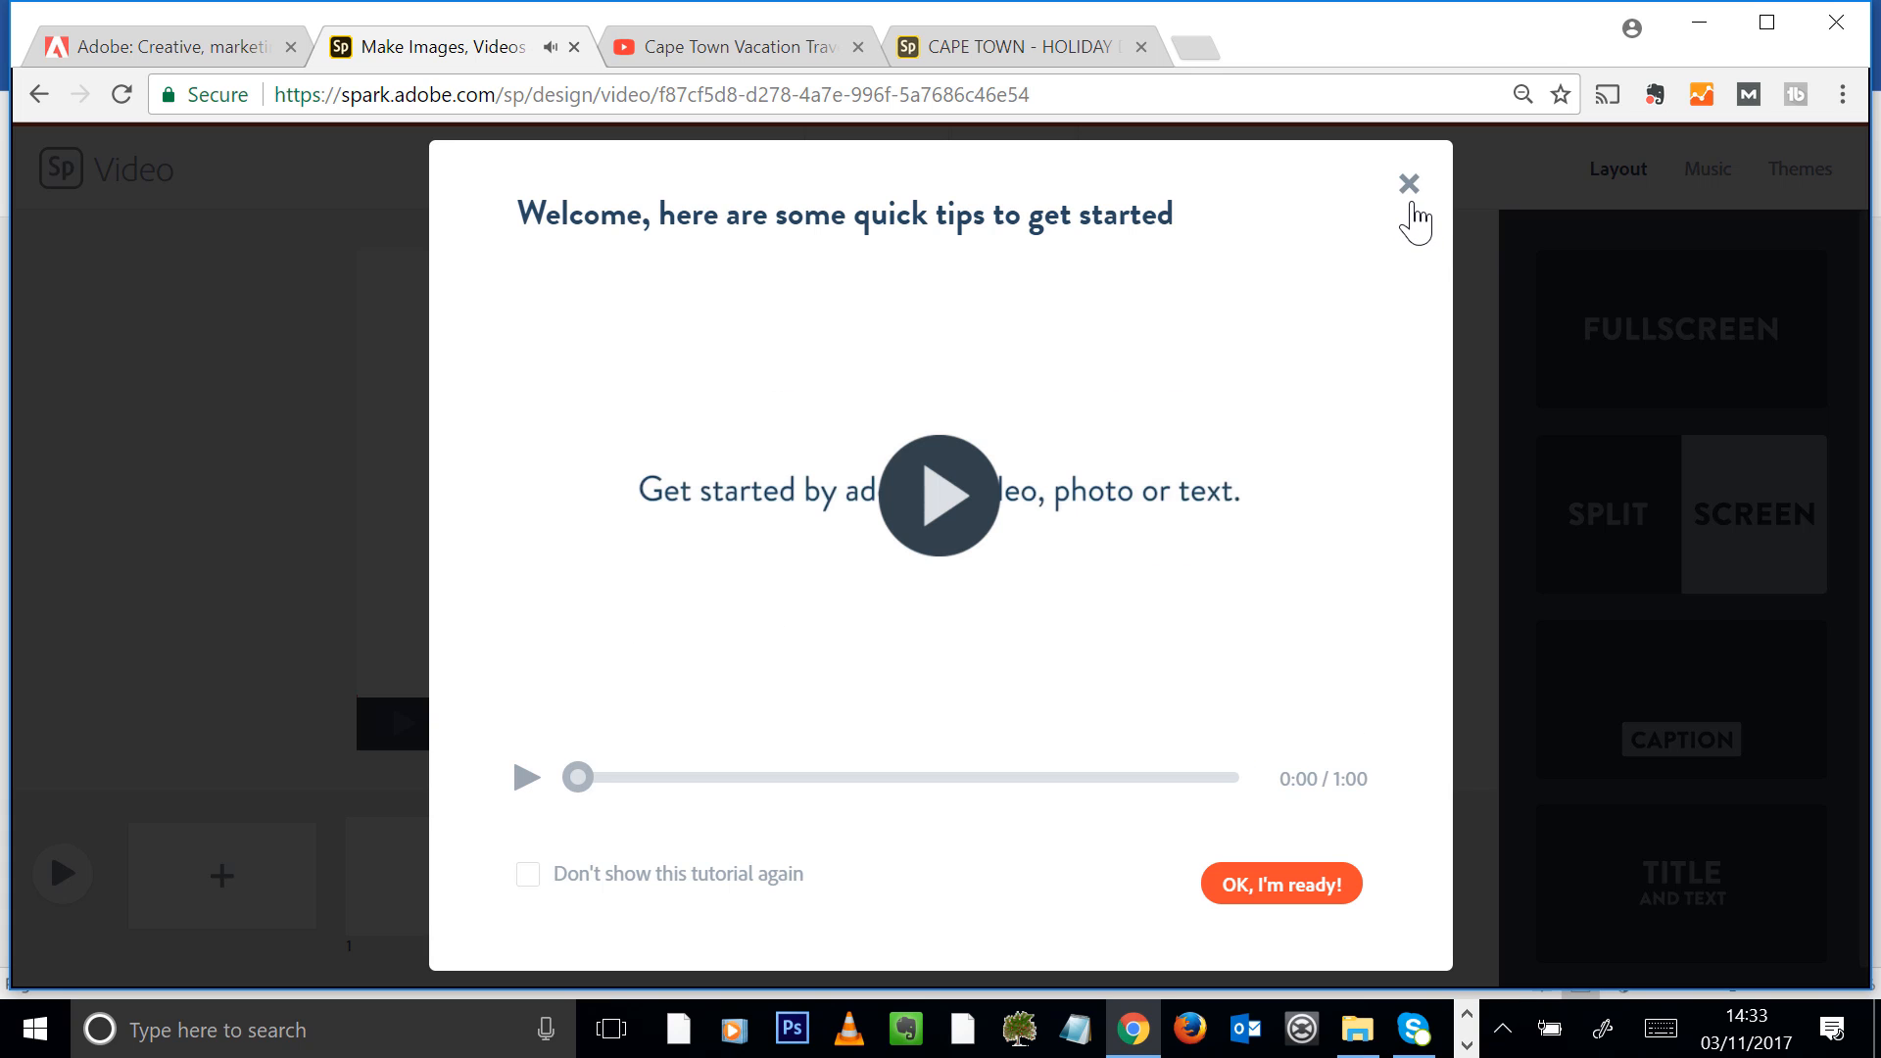
pyautogui.click(1409, 184)
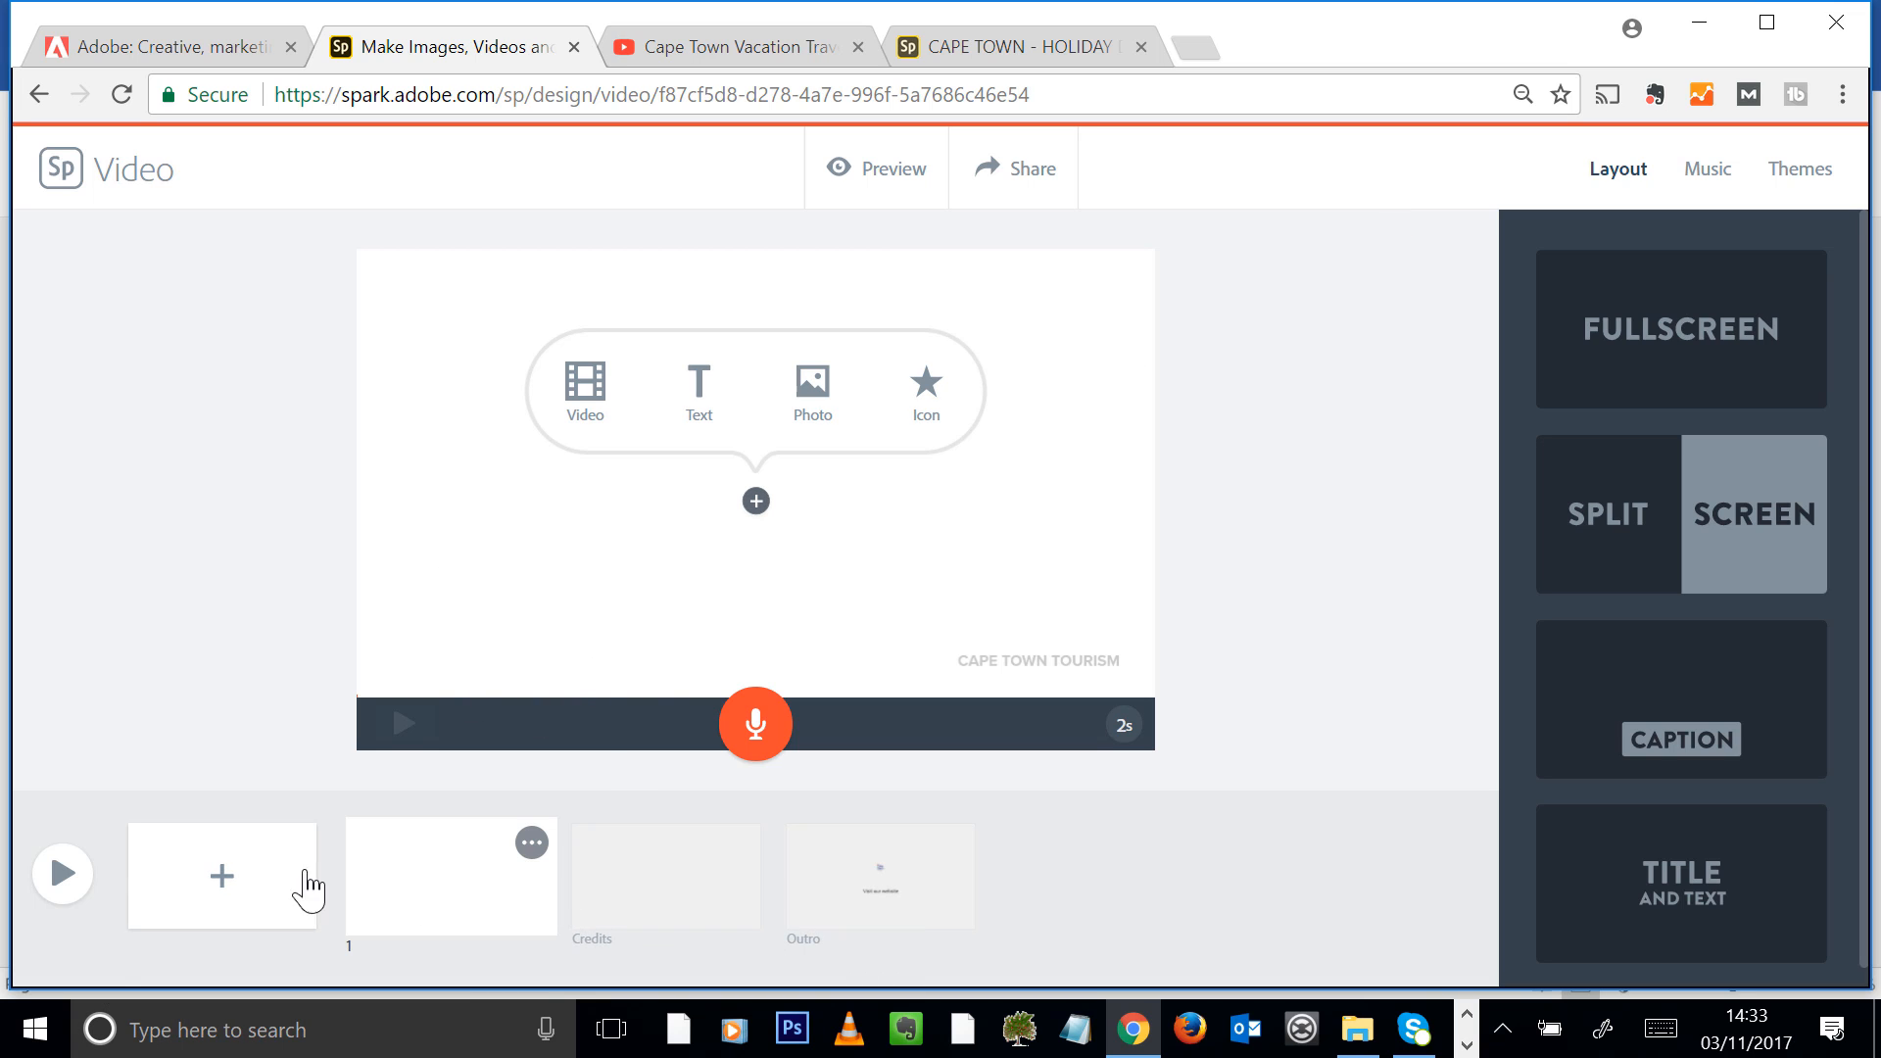
# Upload the Table-Mountain-Arial_View photo to the first slide
pyautogui.click(813, 392)
pyautogui.click(1684, 343)
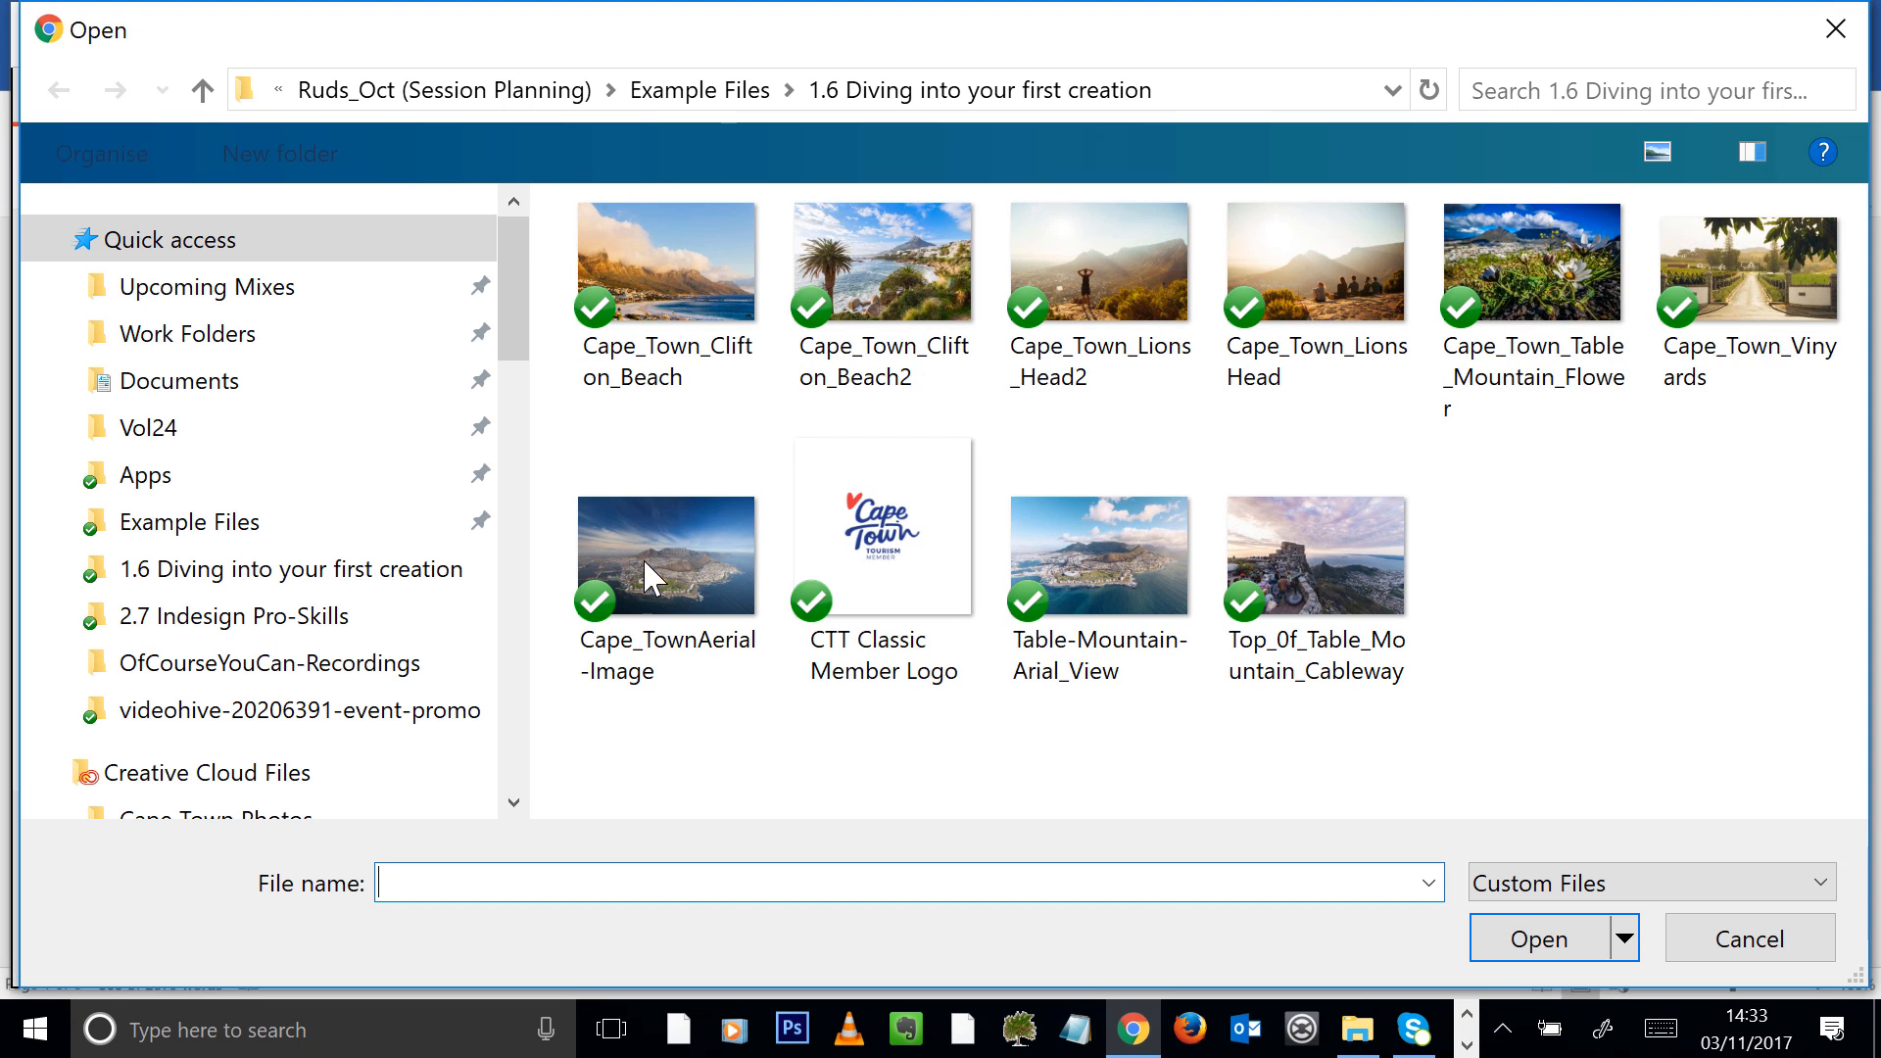
pyautogui.click(1099, 558)
pyautogui.click(1540, 941)
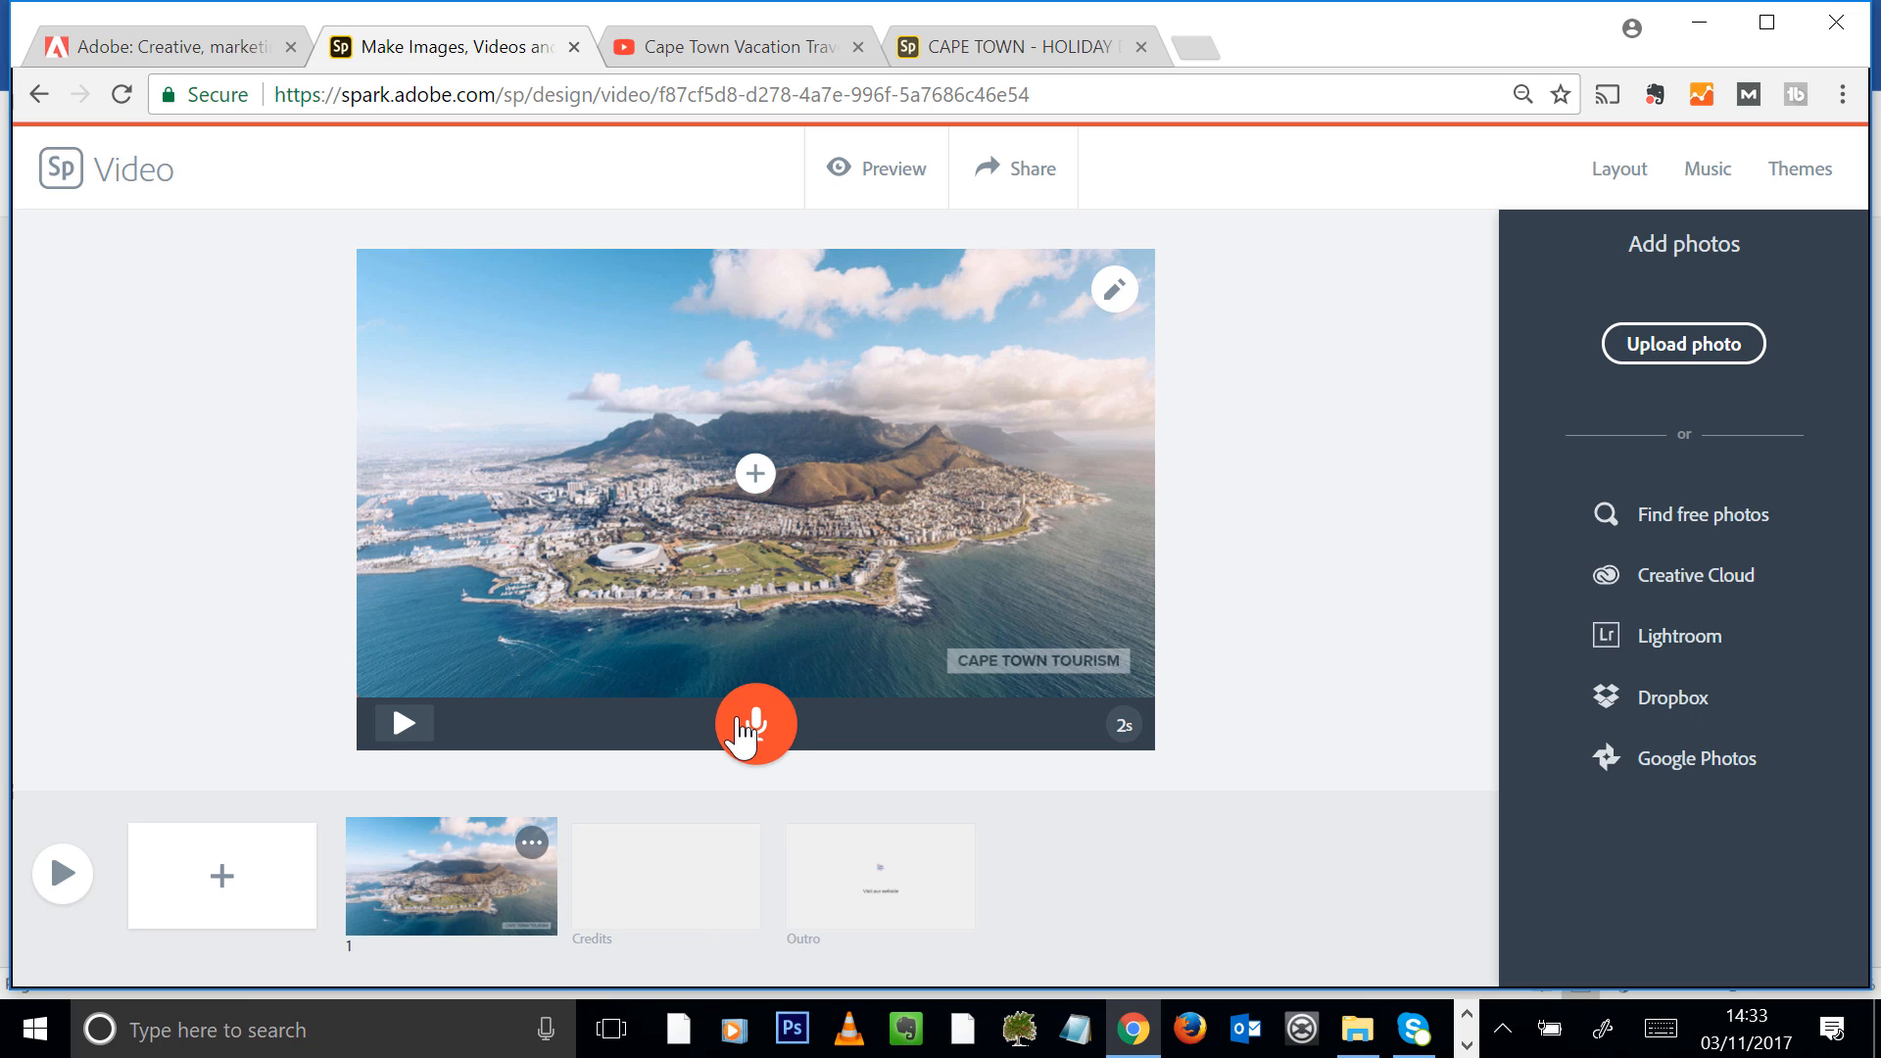
# Record about 10 seconds of voice narration for the first slide and add a second slide
pyautogui.click(757, 727)
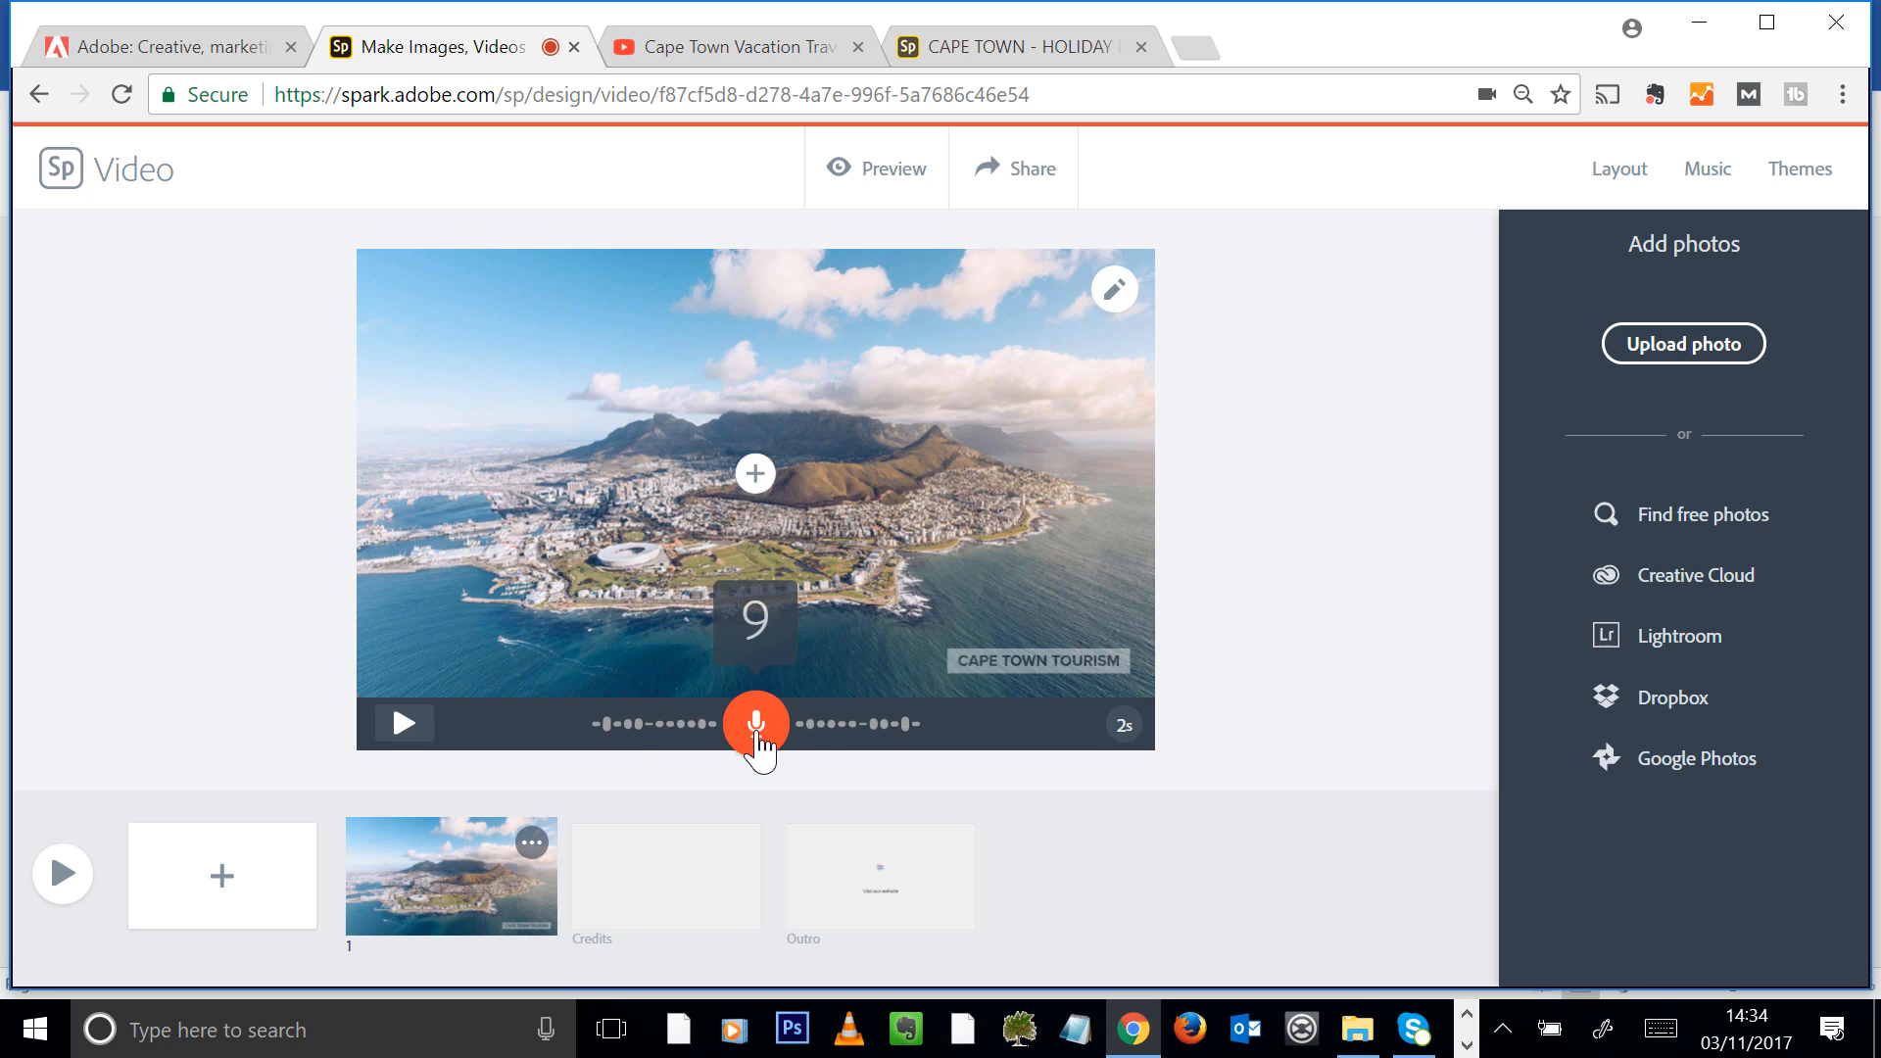
pyautogui.moveTo(756, 745); pyautogui.dragTo(757, 744)
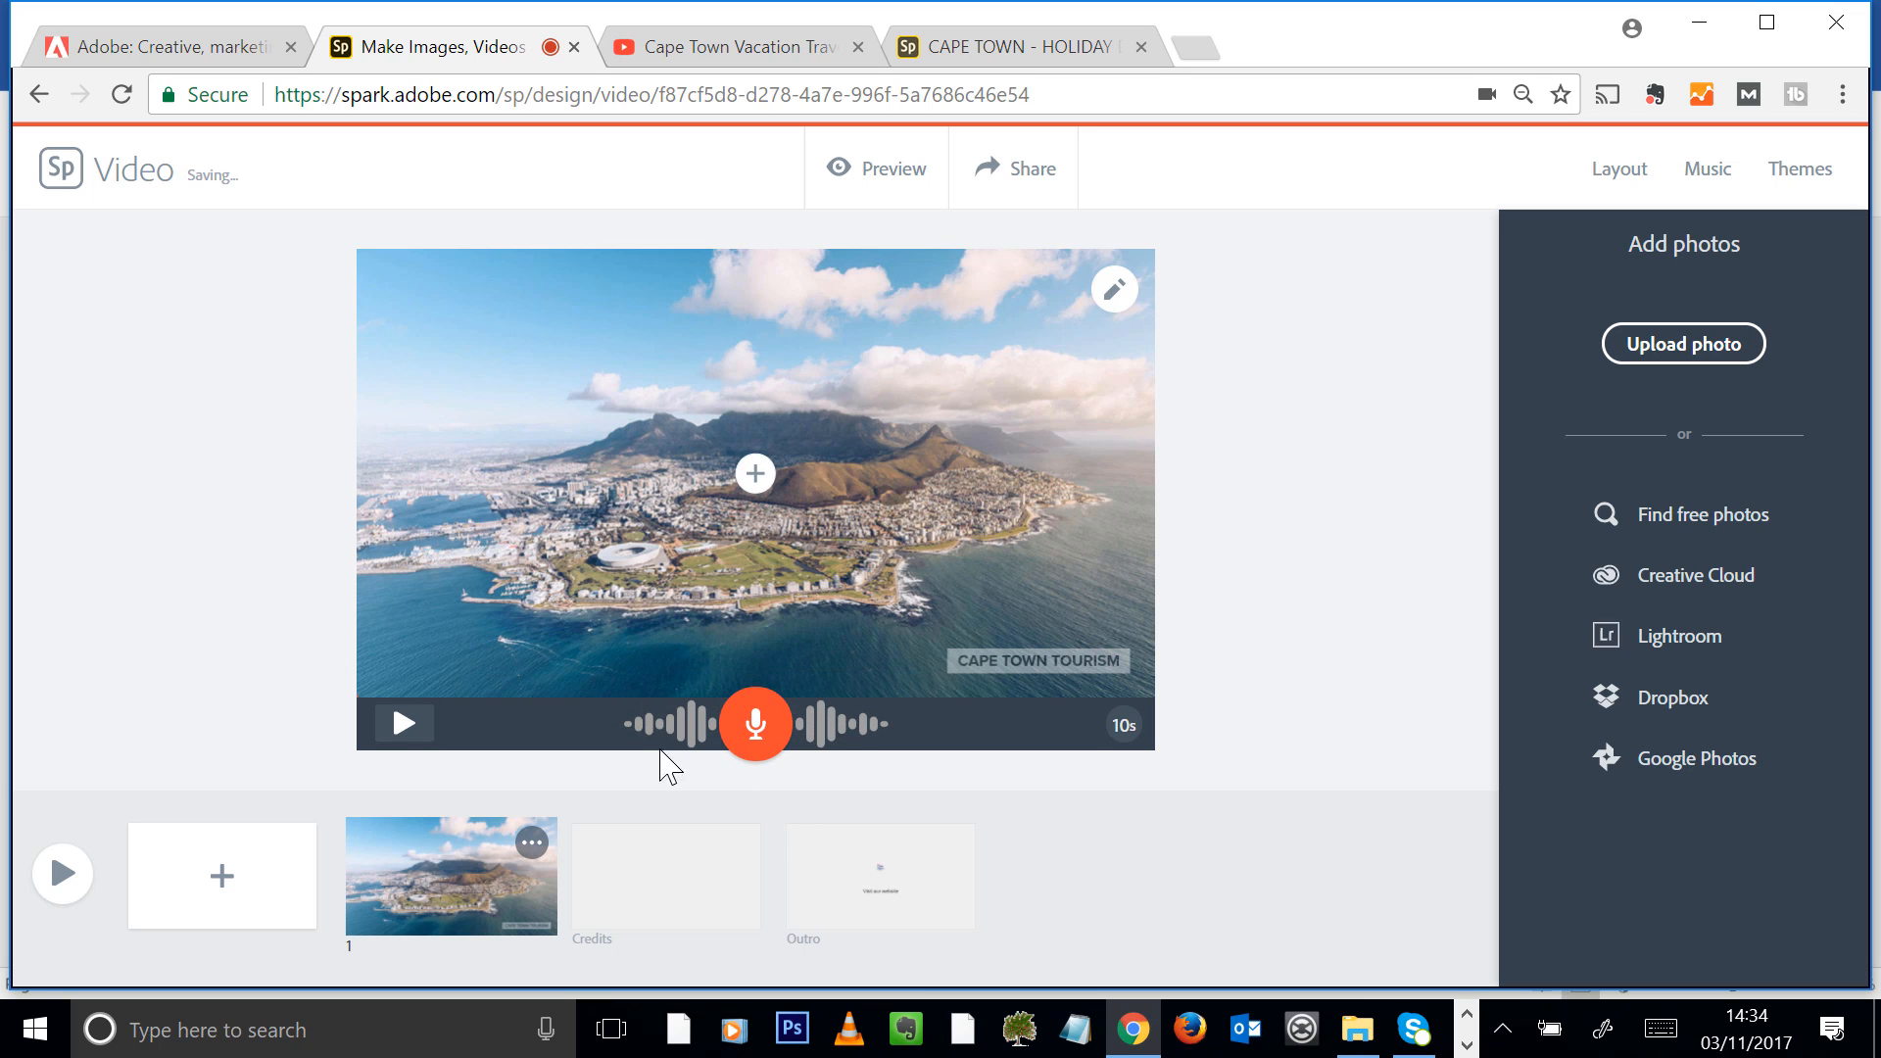
pyautogui.click(201, 894)
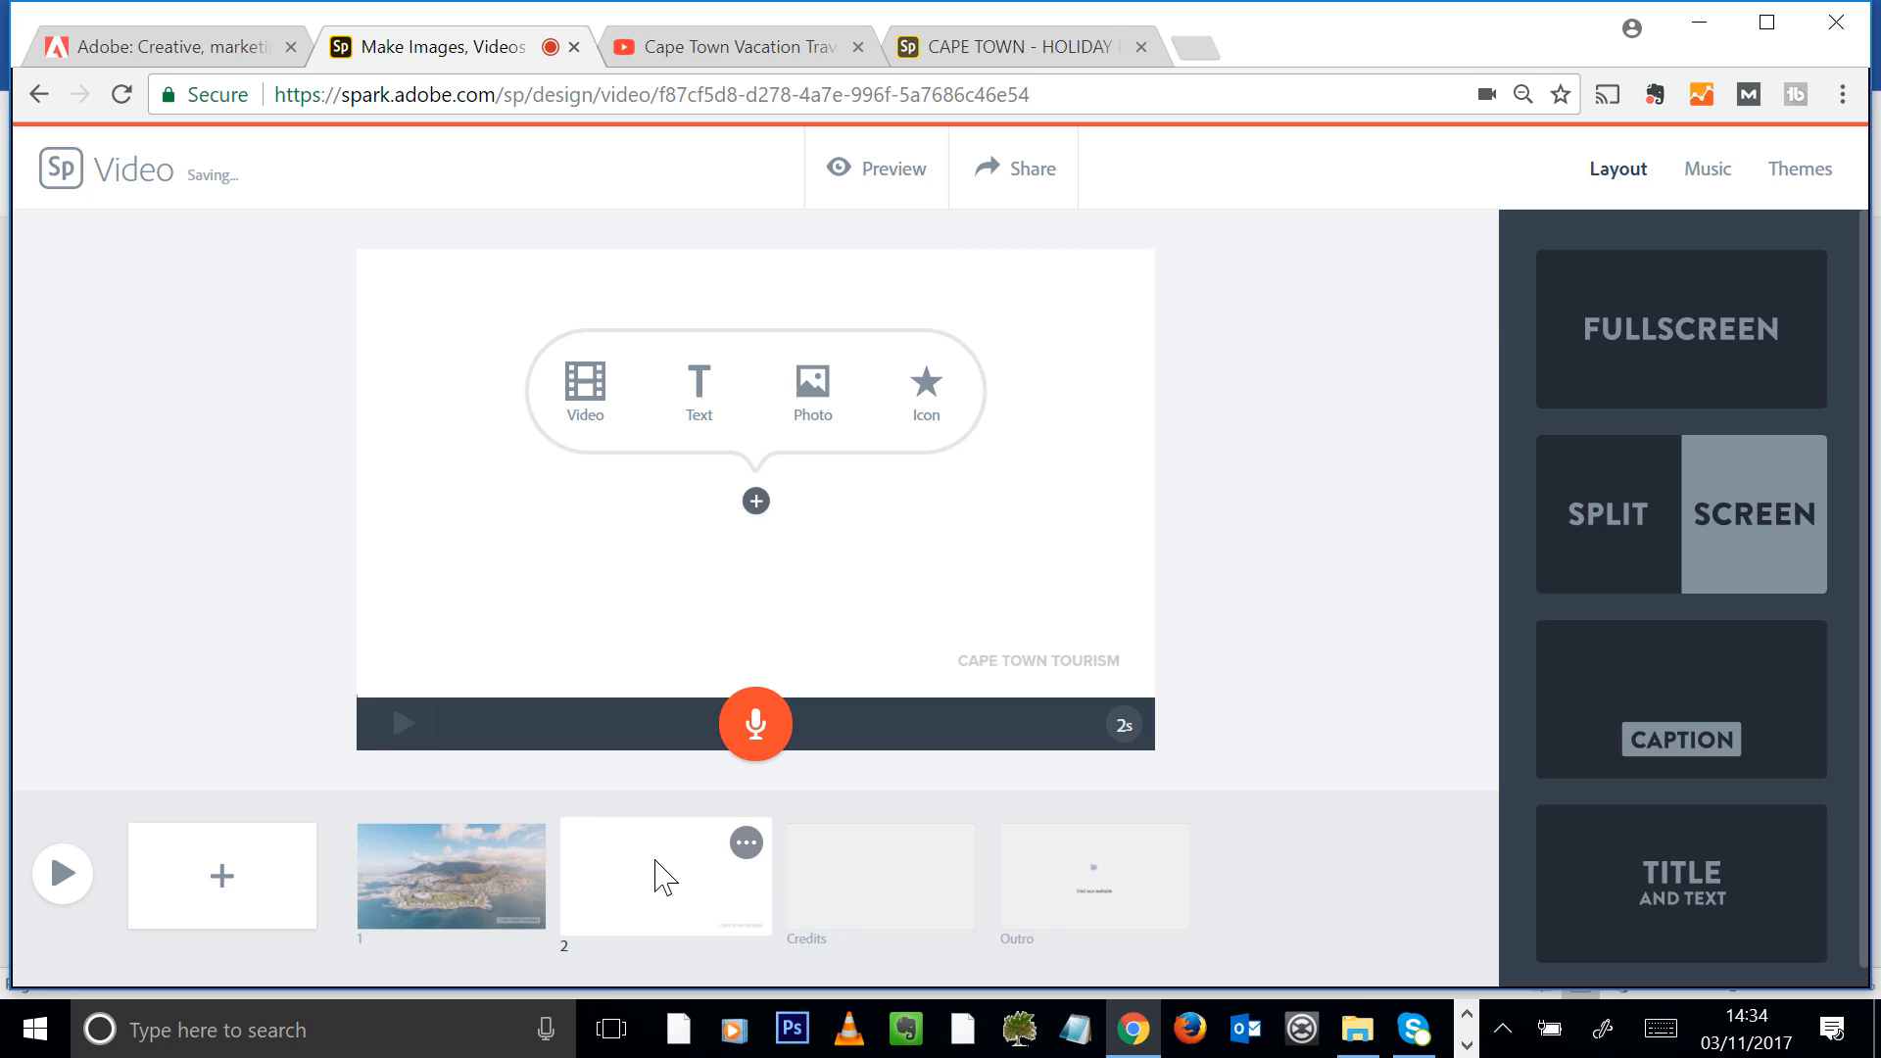
pyautogui.click(696, 382)
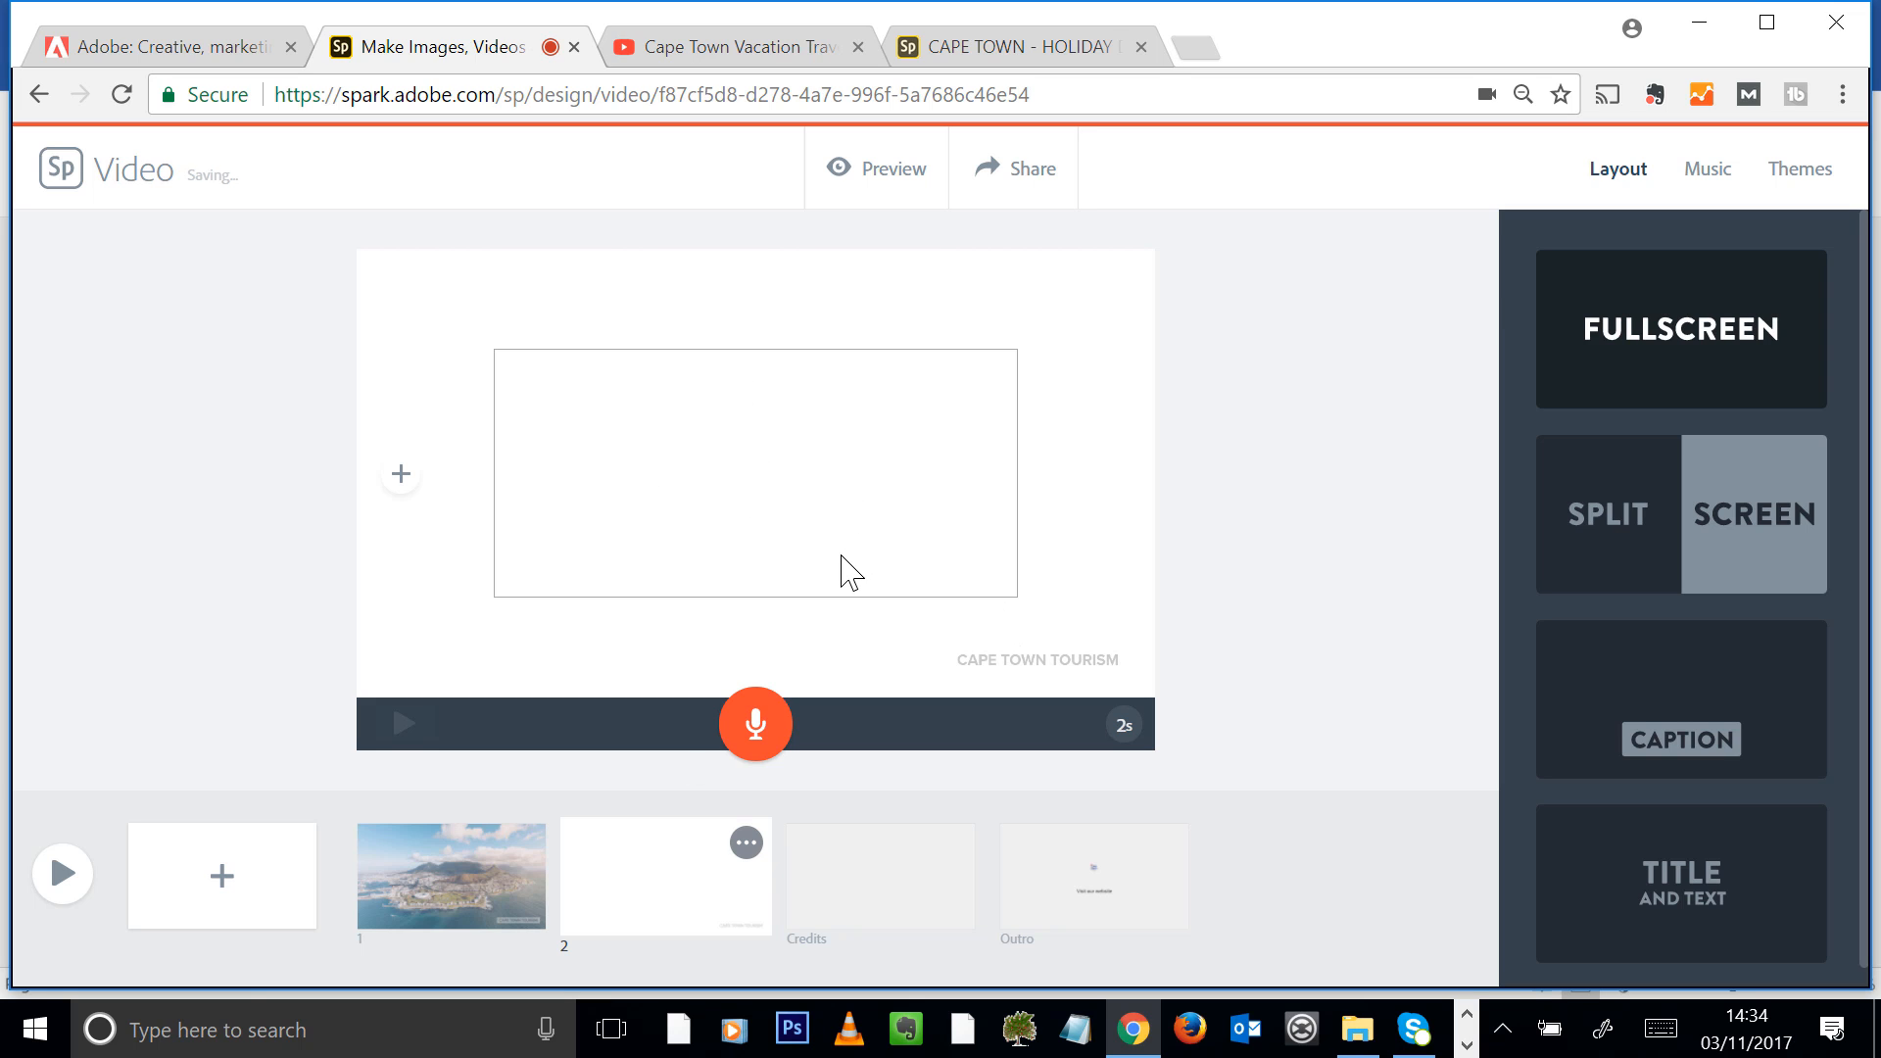
pyautogui.write('HEllo The')
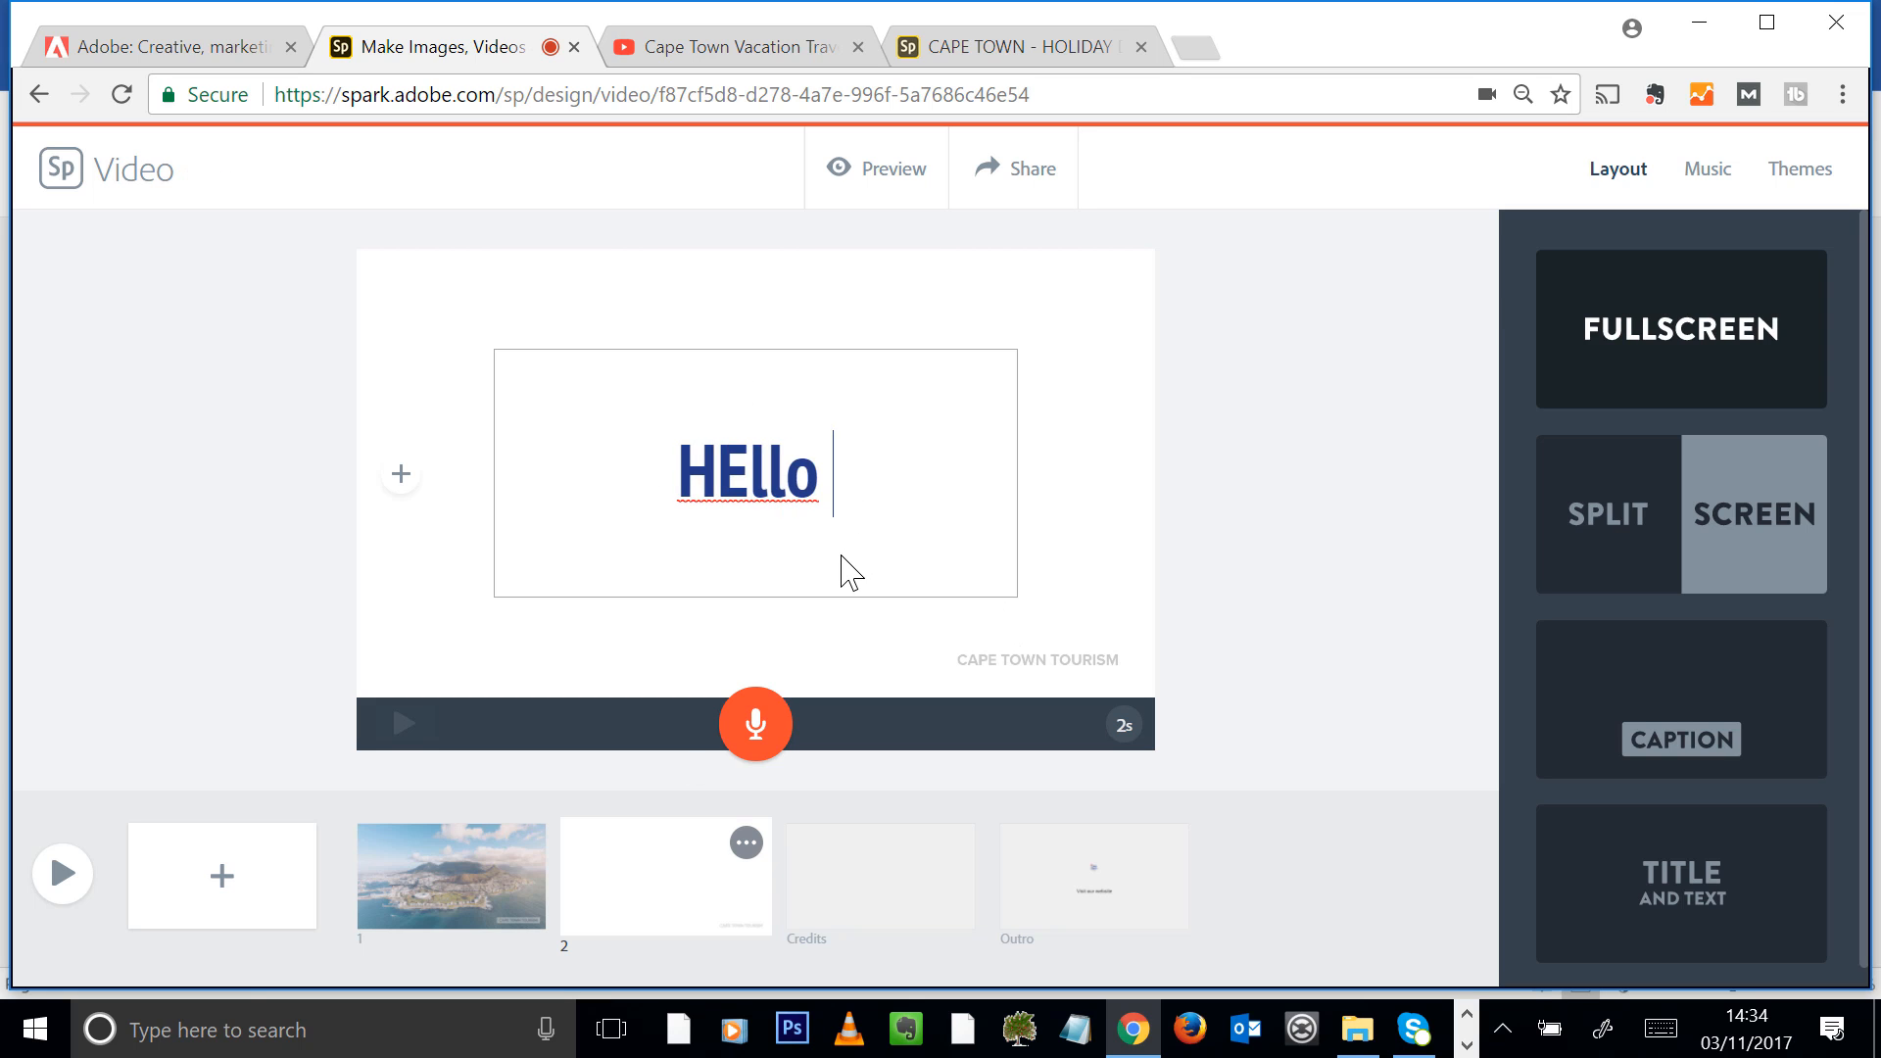
pyautogui.press('BackSpace')
pyautogui.press('BackSpace')
pyautogui.press('BackSpace')
pyautogui.press('BackSpace')
pyautogui.press('BackSpace')
pyautogui.press('BackSpace')
pyautogui.press('BackSpace')
pyautogui.press('BackSpace')
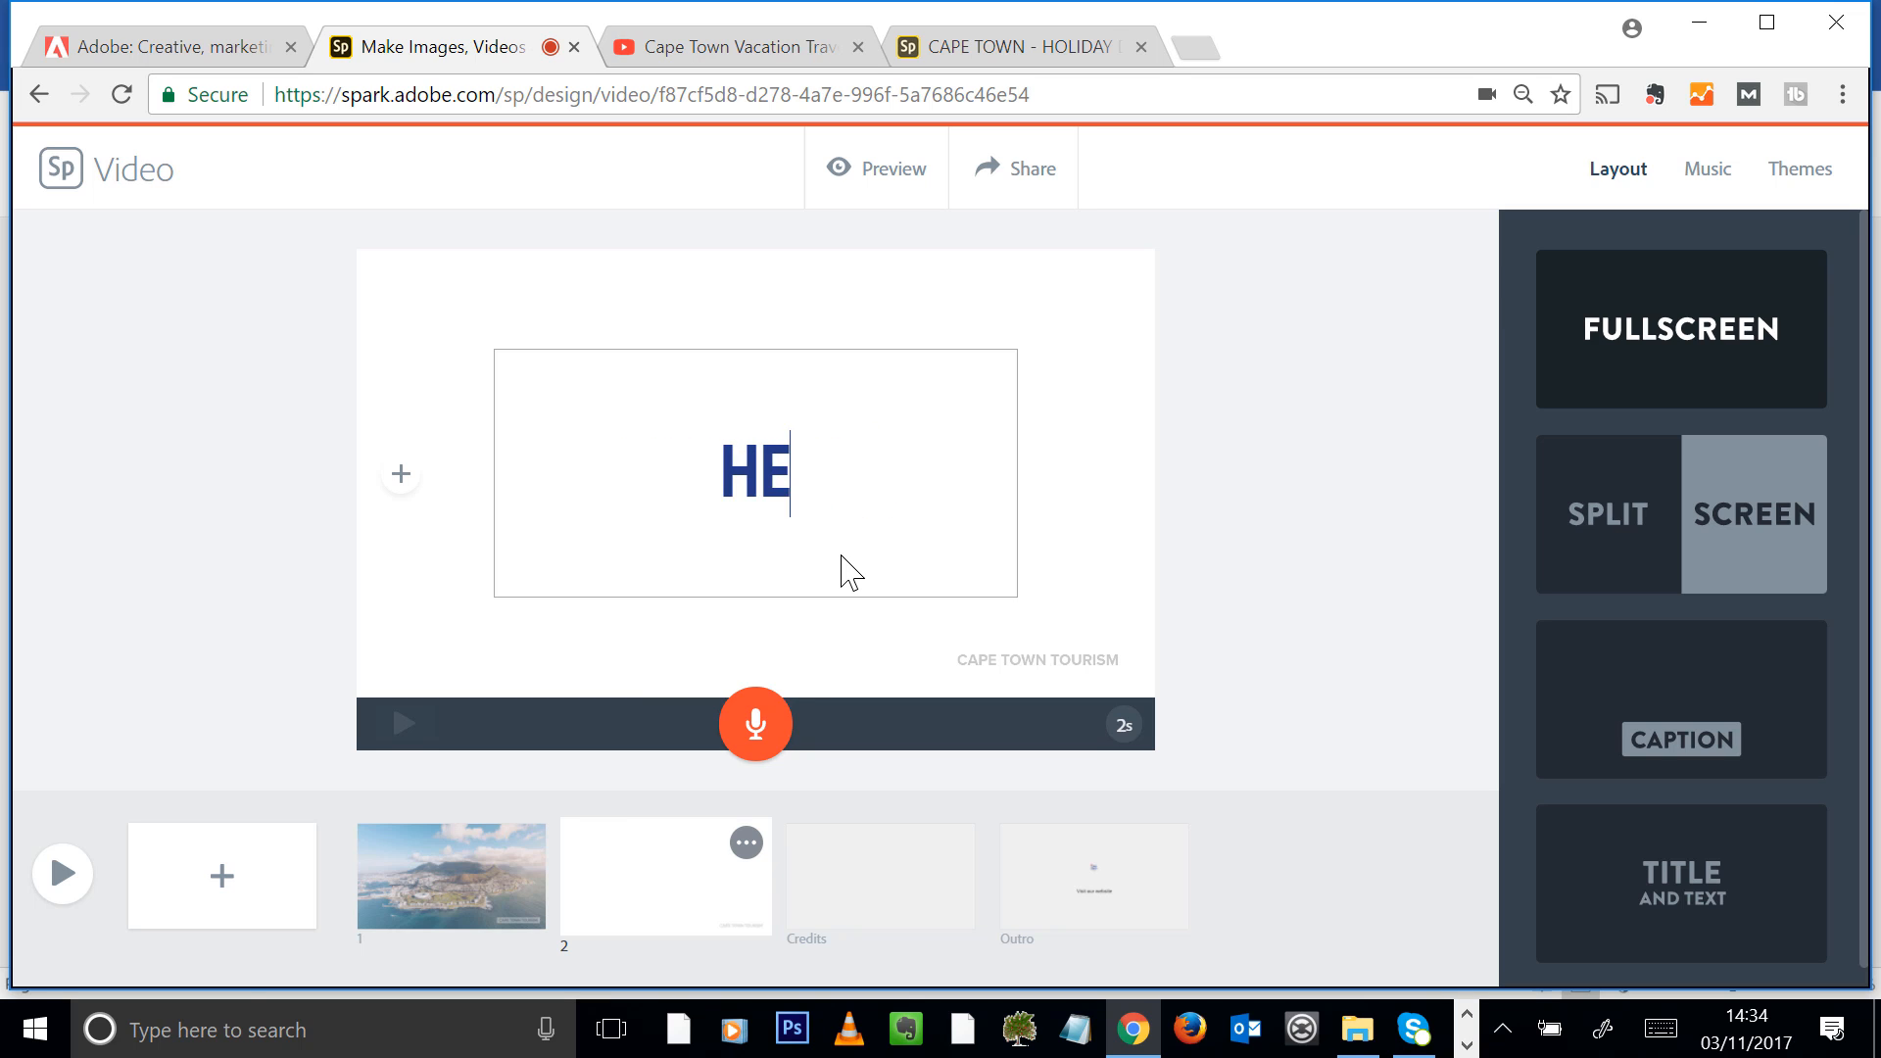
pyautogui.write('ELL')
pyautogui.press('BackSpace')
pyautogui.press('BackSpace')
pyautogui.write('LLO THERE')
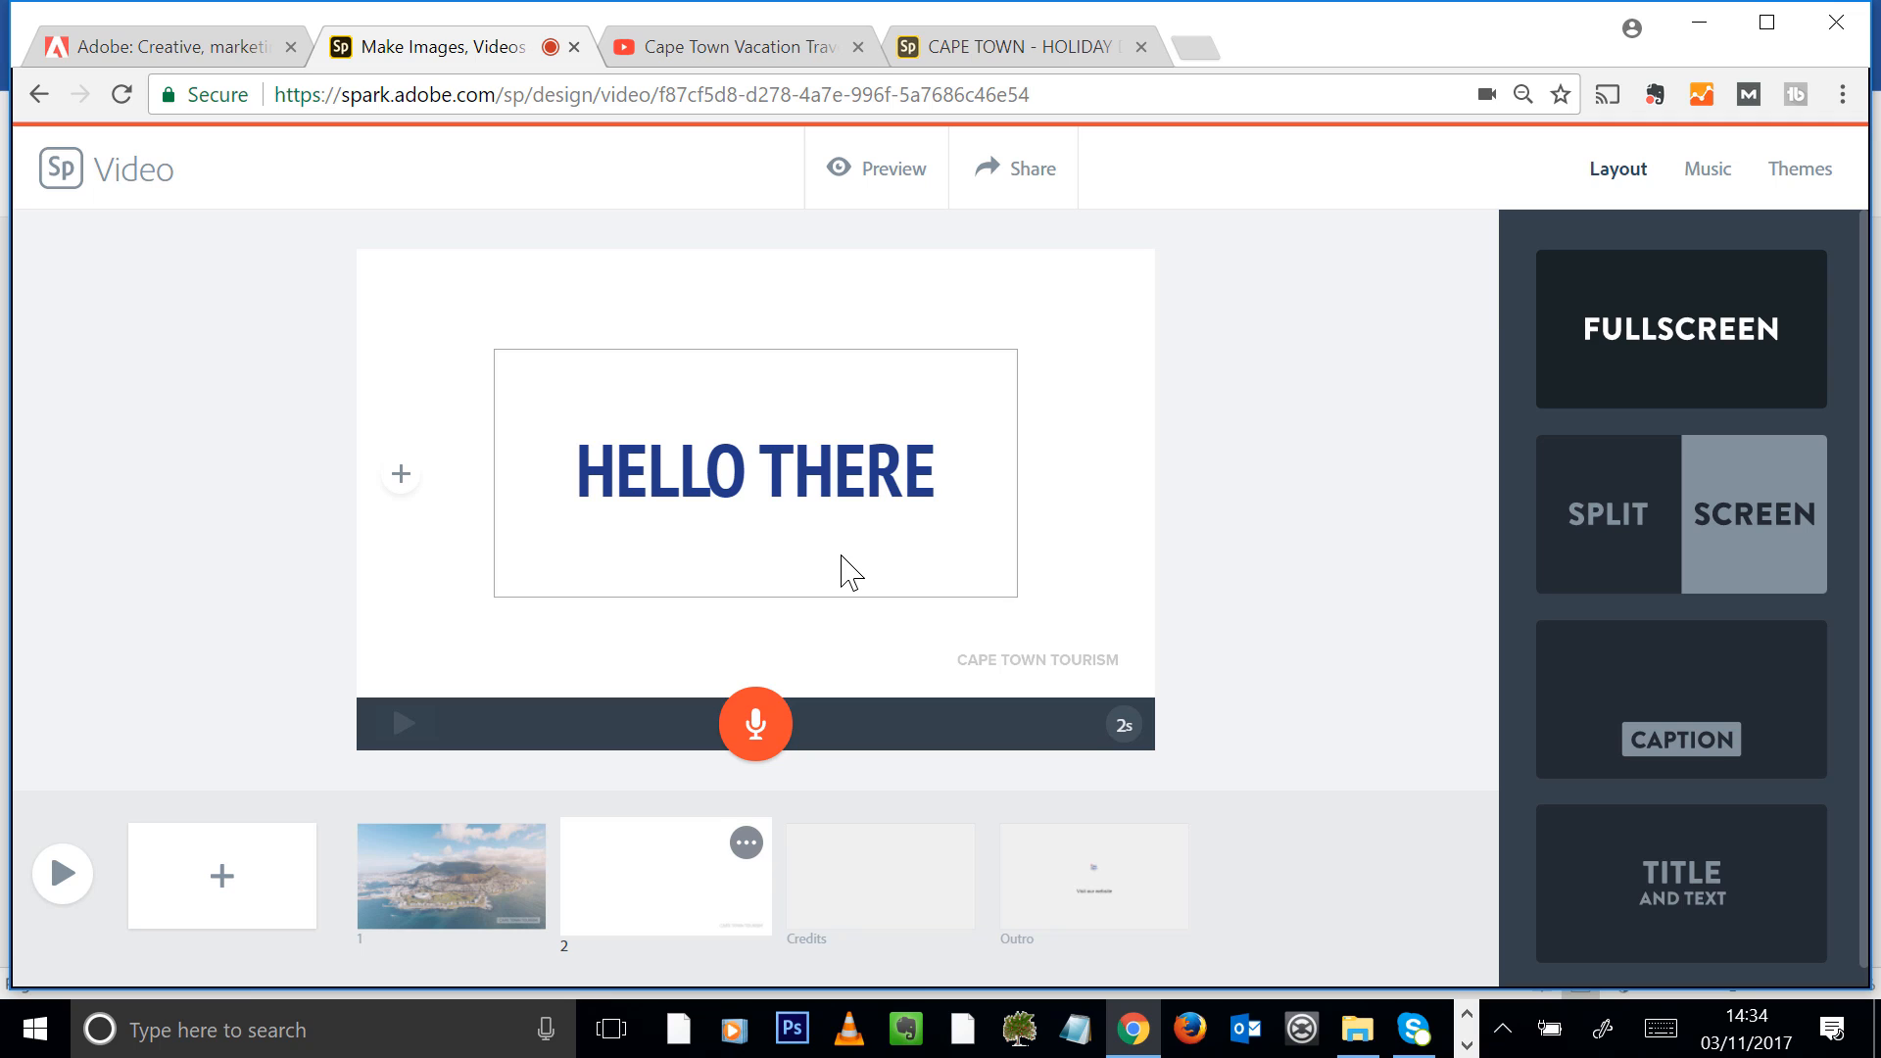
pyautogui.press('BackSpace')
pyautogui.press('BackSpace')
pyautogui.press('BackSpace')
pyautogui.press('BackSpace')
pyautogui.press('BackSpace')
pyautogui.press('BackSpace')
pyautogui.press('BackSpace')
pyautogui.press('BackSpace')
pyautogui.press('BackSpace')
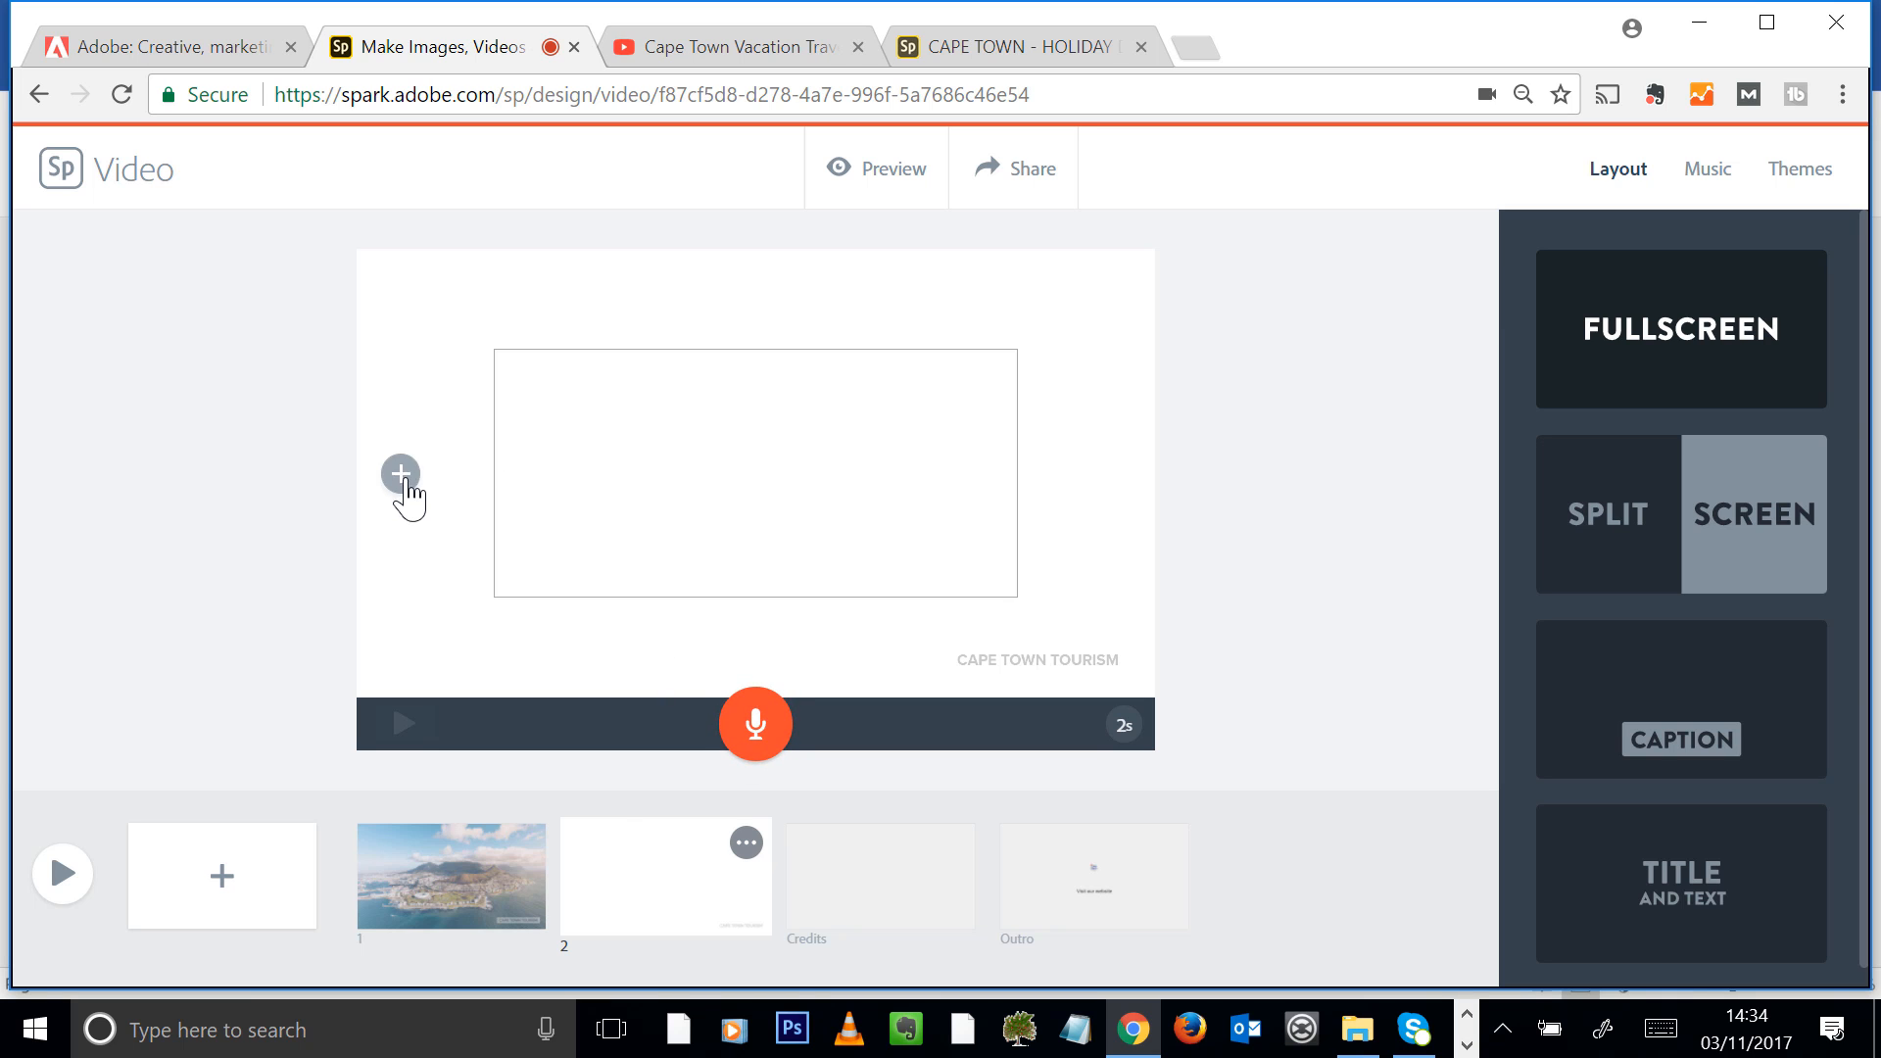
pyautogui.click(311, 480)
# Upload the Cape_Town_Clifton_Beach photo to the second slide and record about 8 seconds of narration for it
pyautogui.click(813, 387)
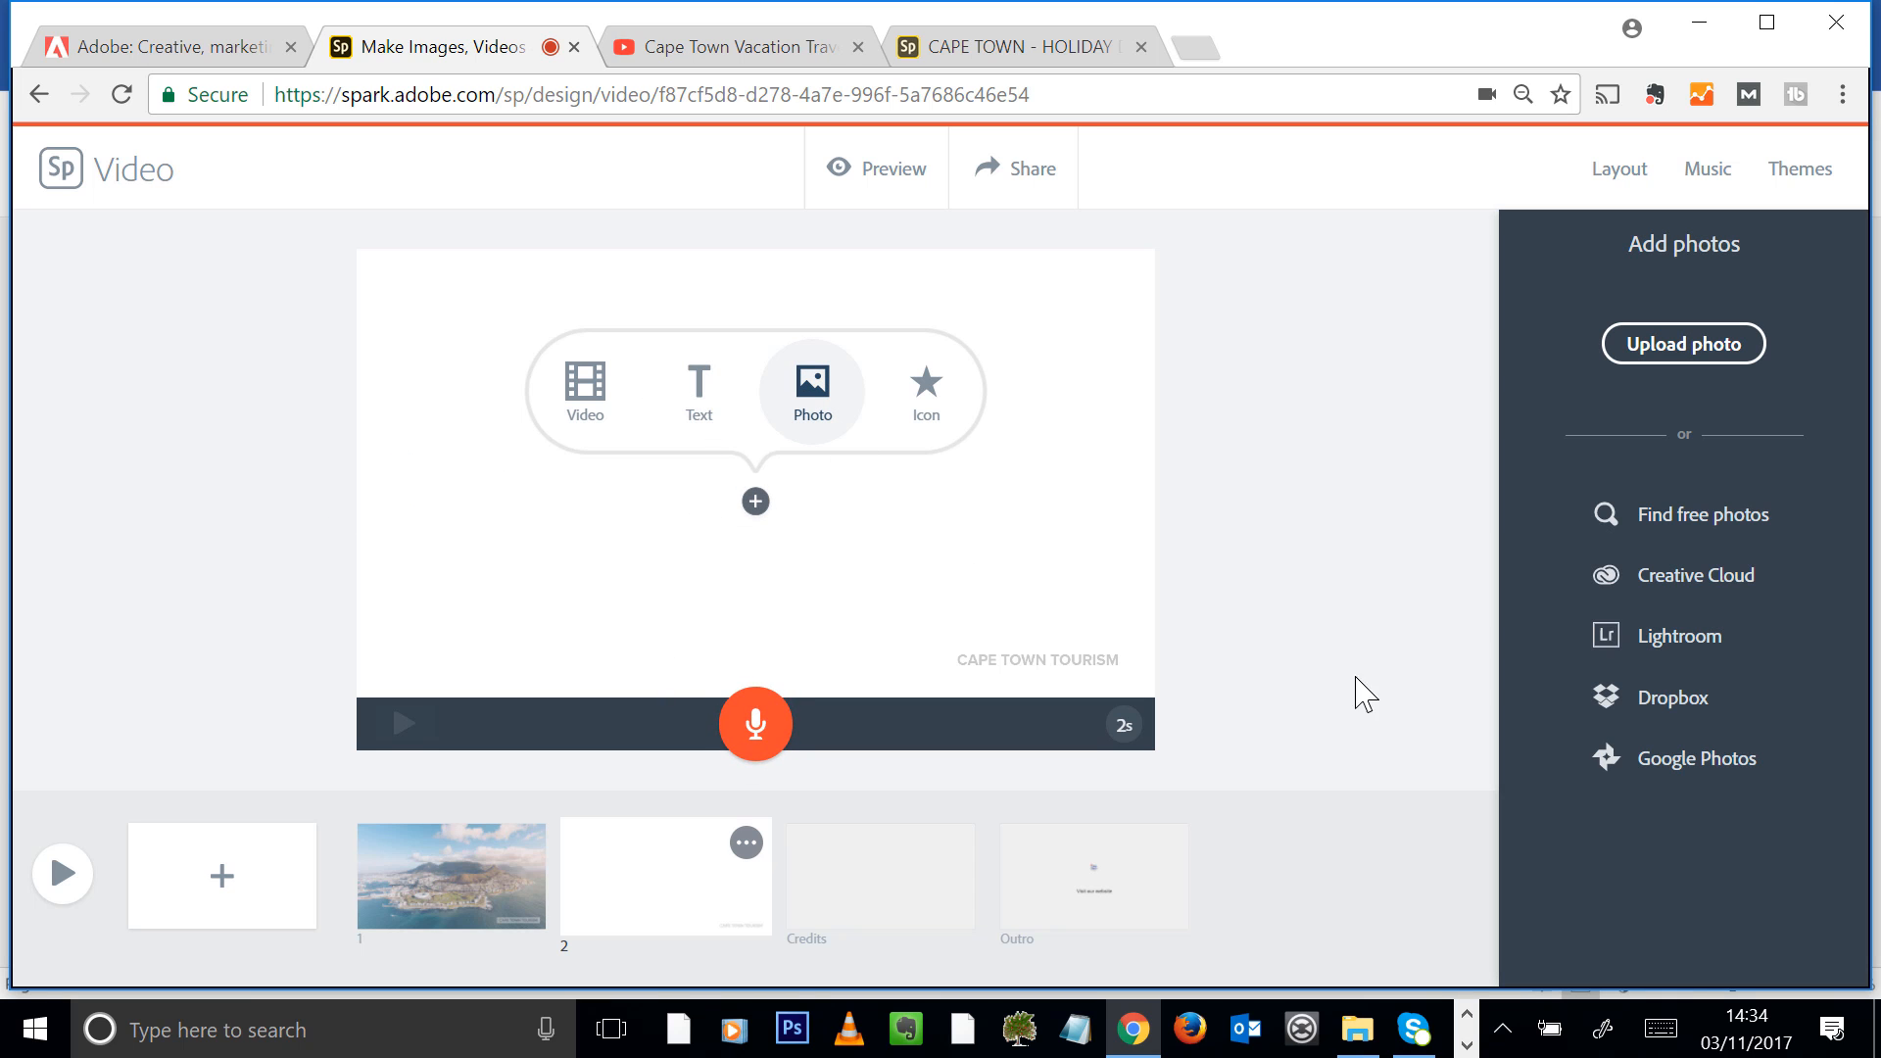
pyautogui.click(1676, 355)
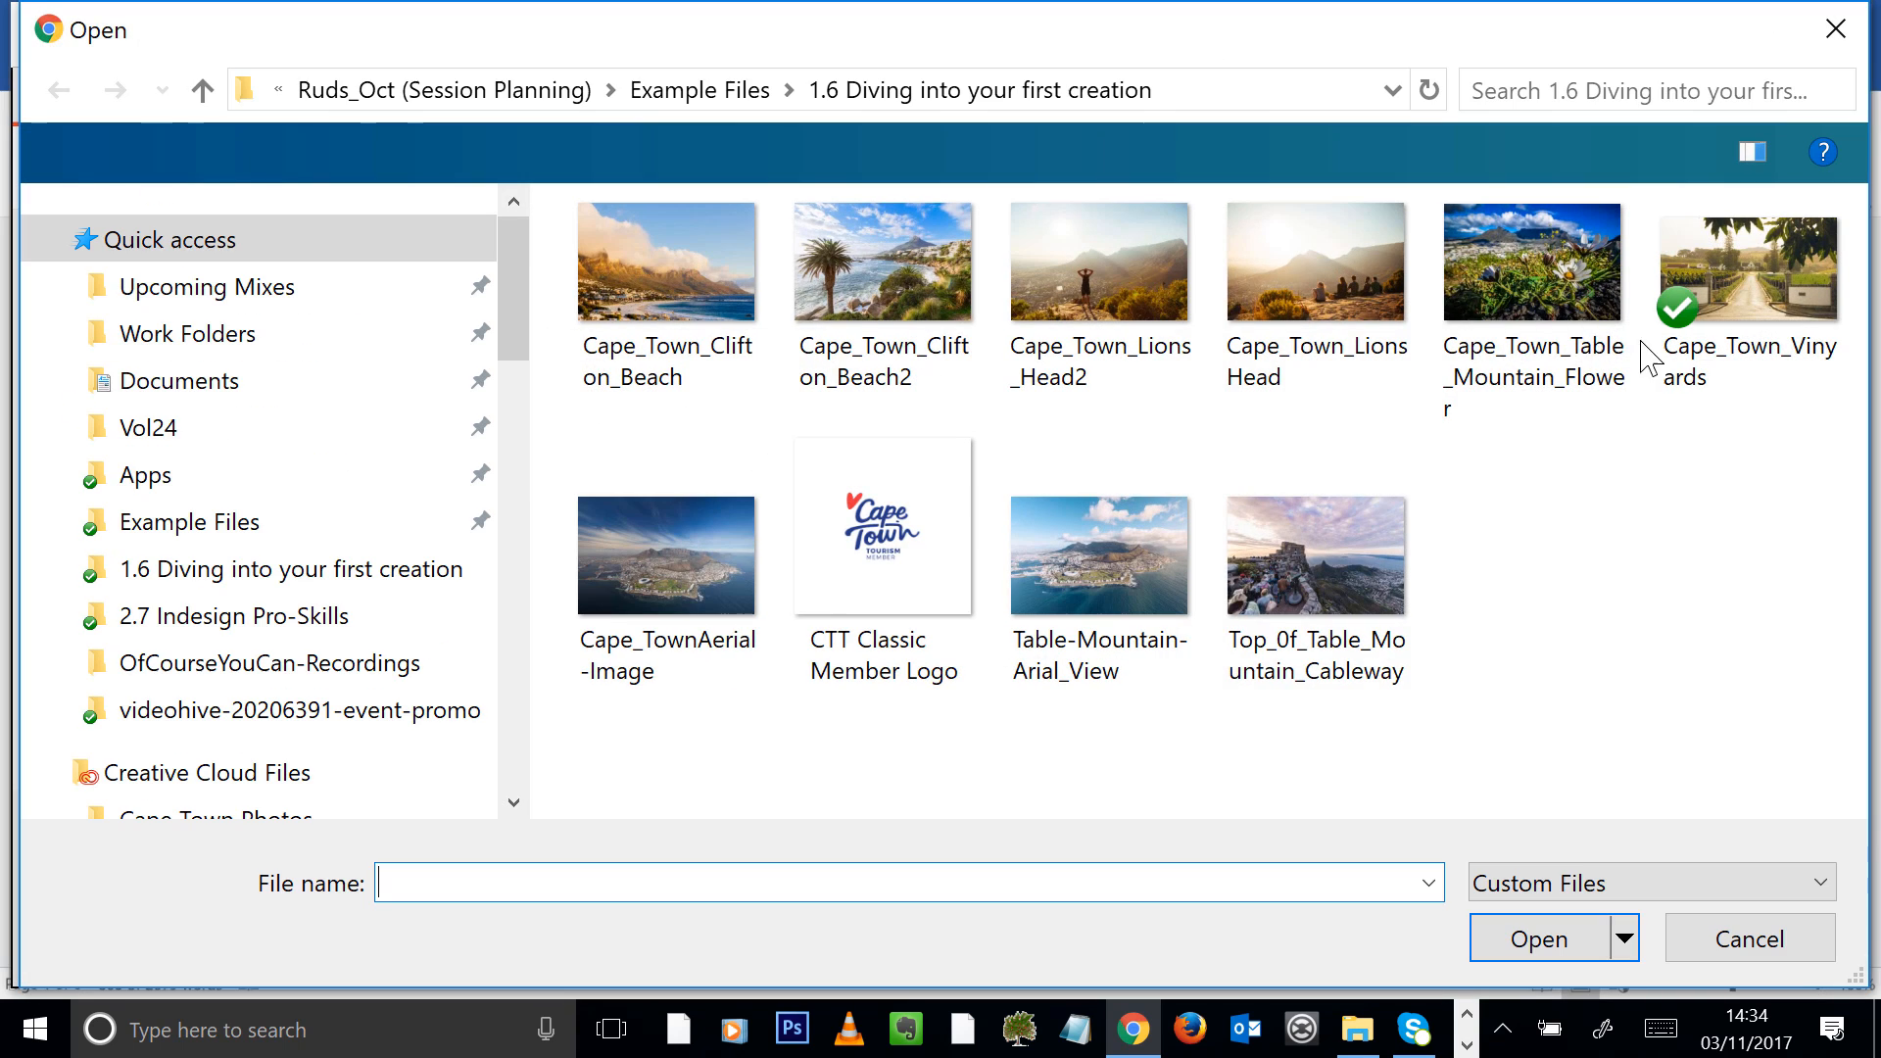
pyautogui.doubleClick(730, 289)
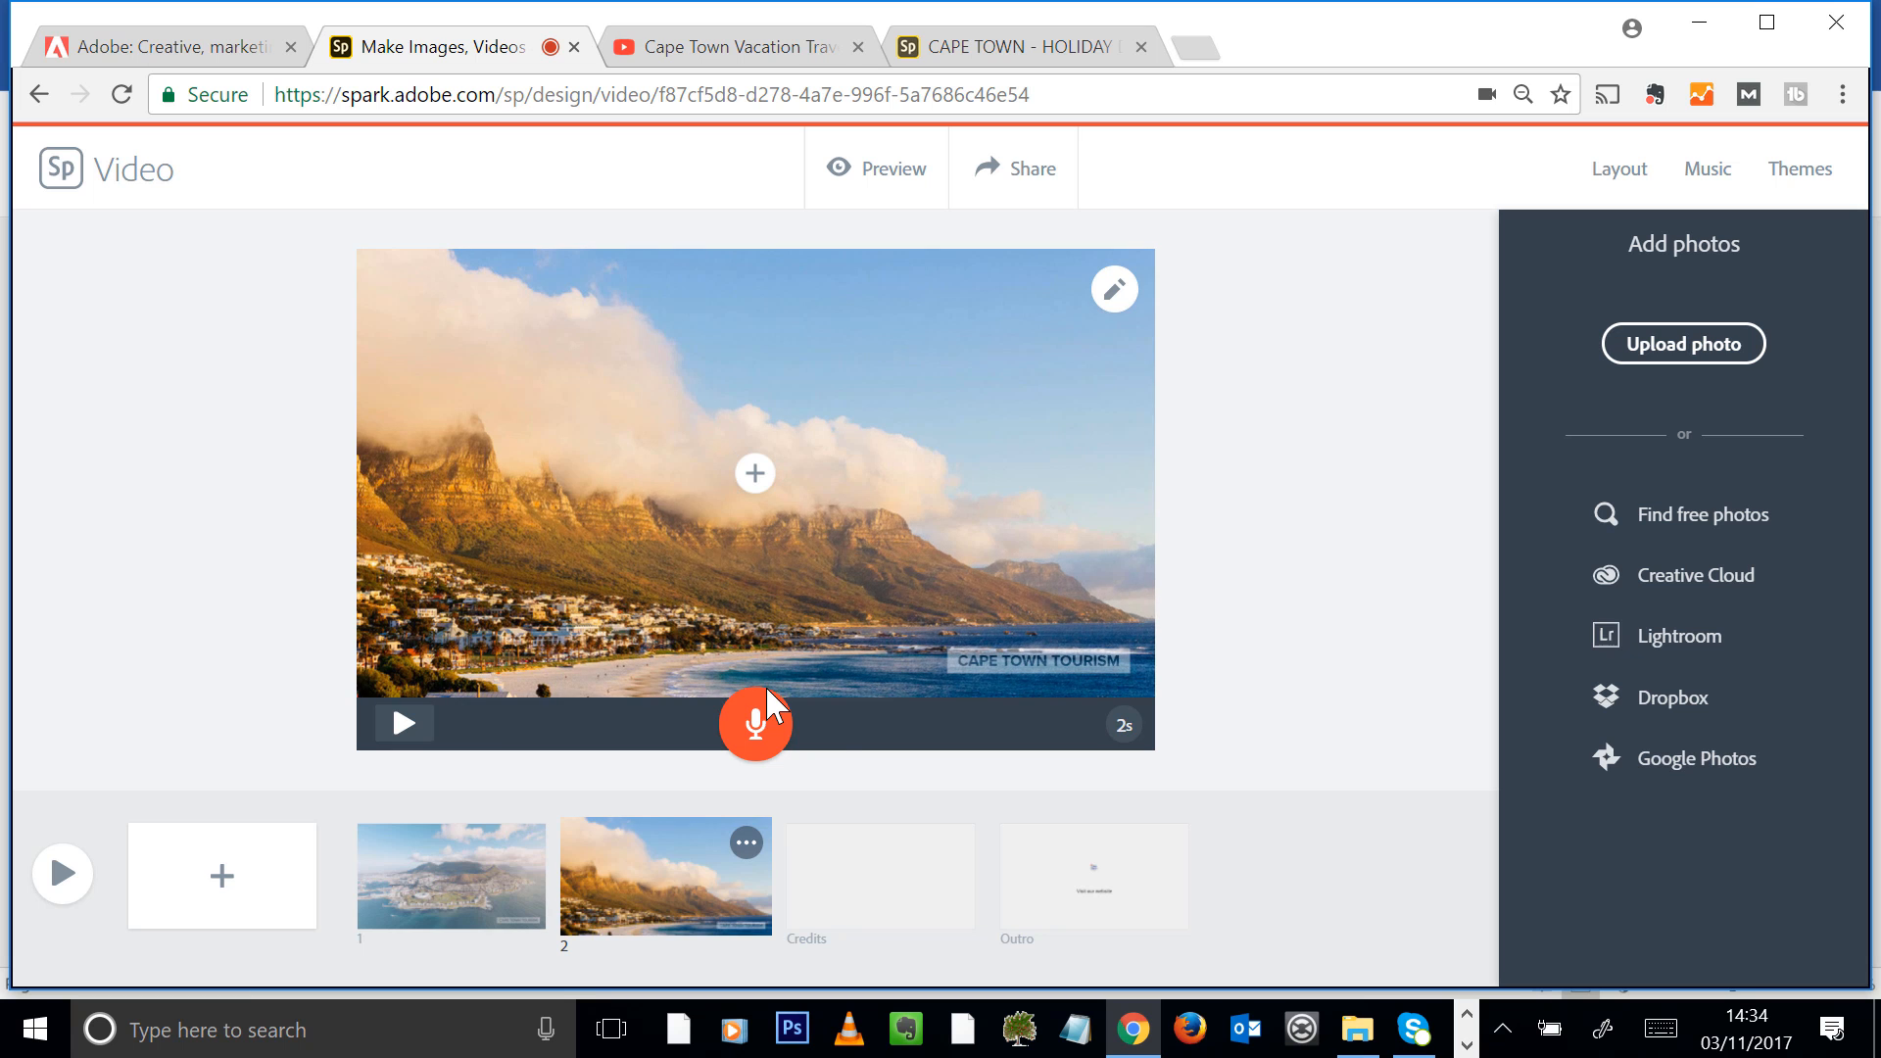
pyautogui.click(762, 747)
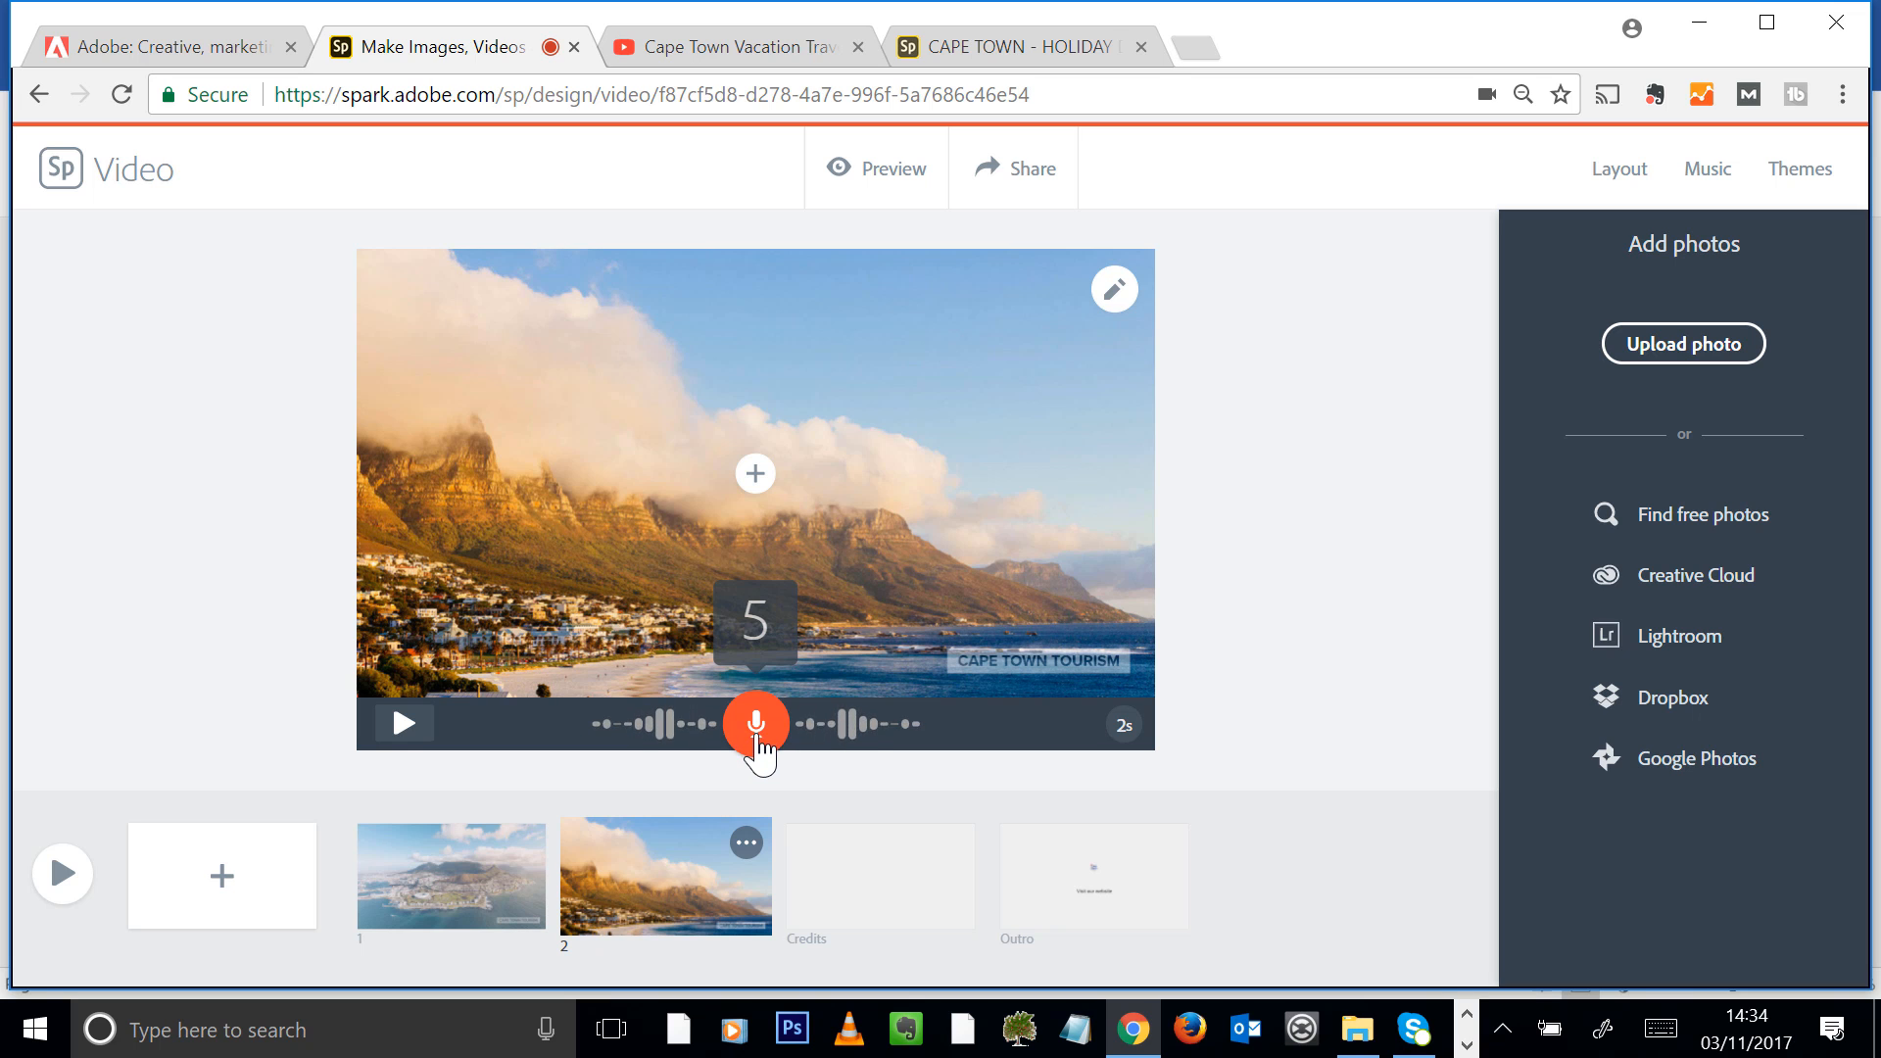
pyautogui.moveTo(742, 737); pyautogui.dragTo(747, 741)
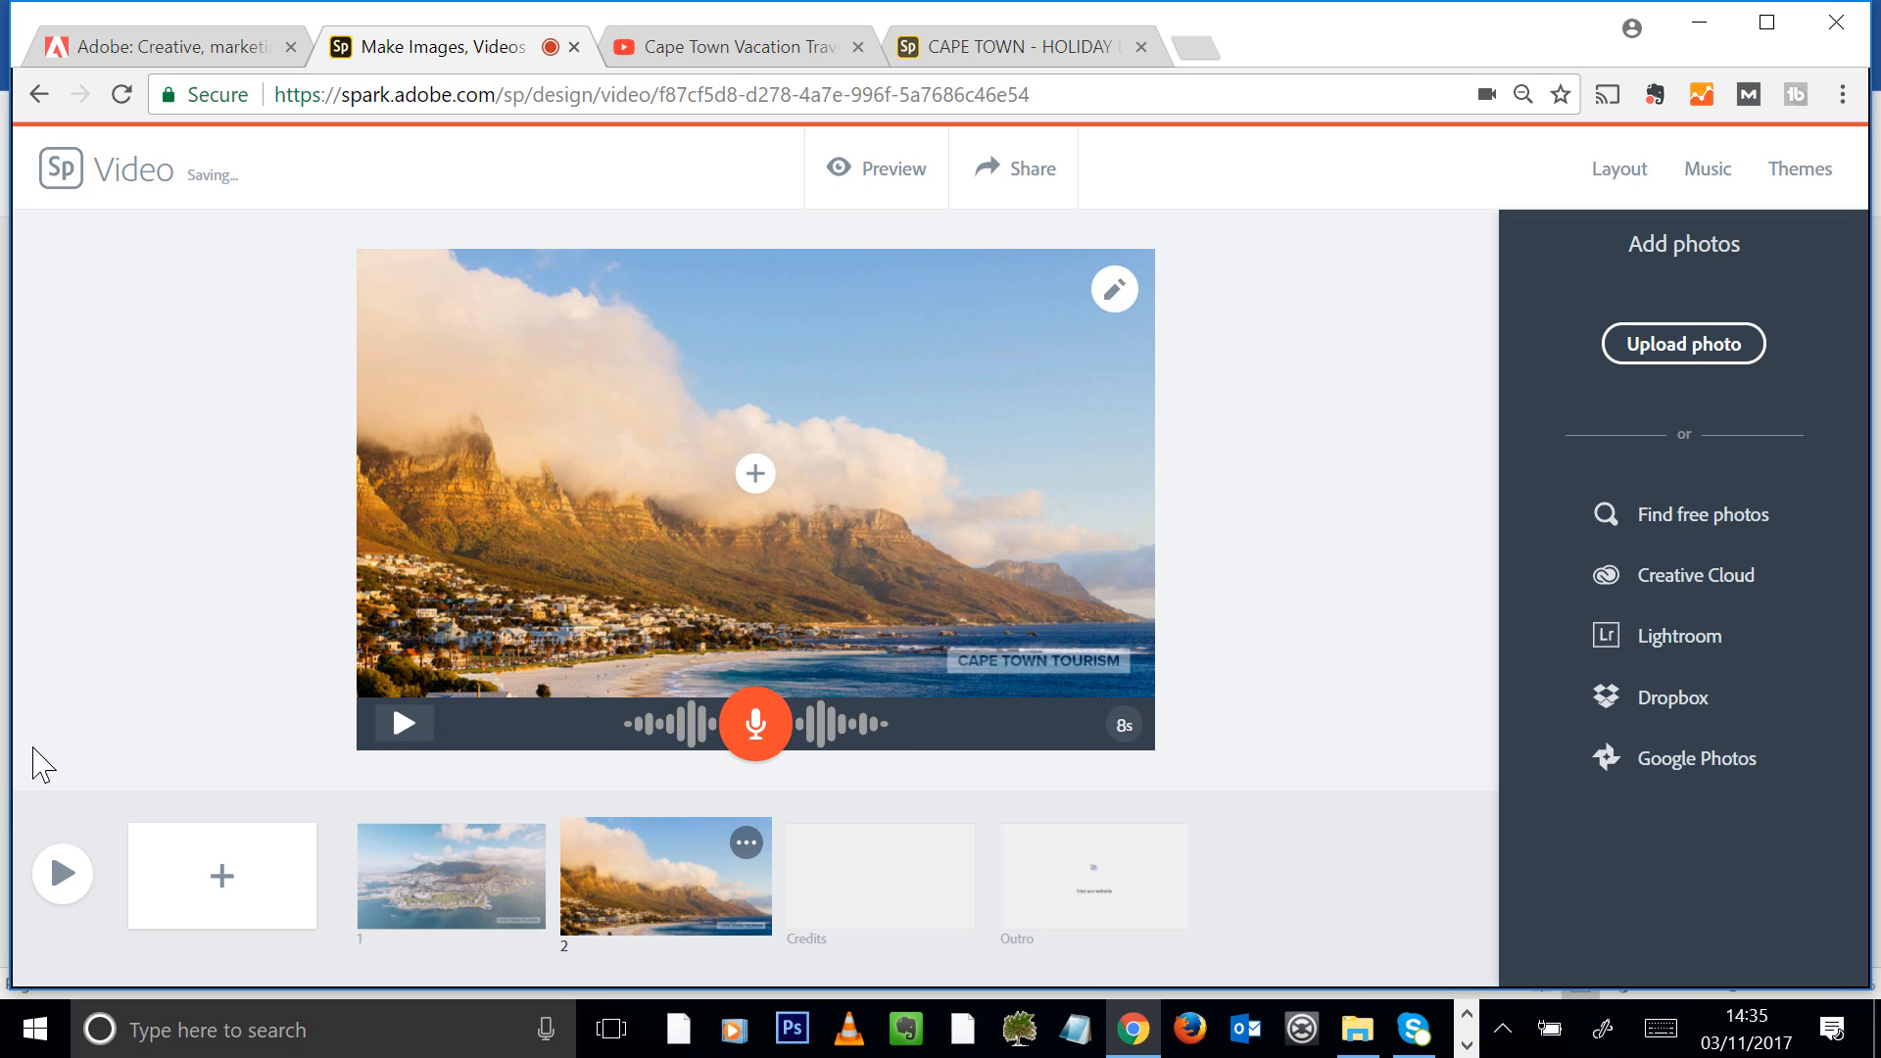
# Add a third slide with the Cape_Town_Lions_Head2 photo and record about 12 seconds of narration for it
pyautogui.click(244, 890)
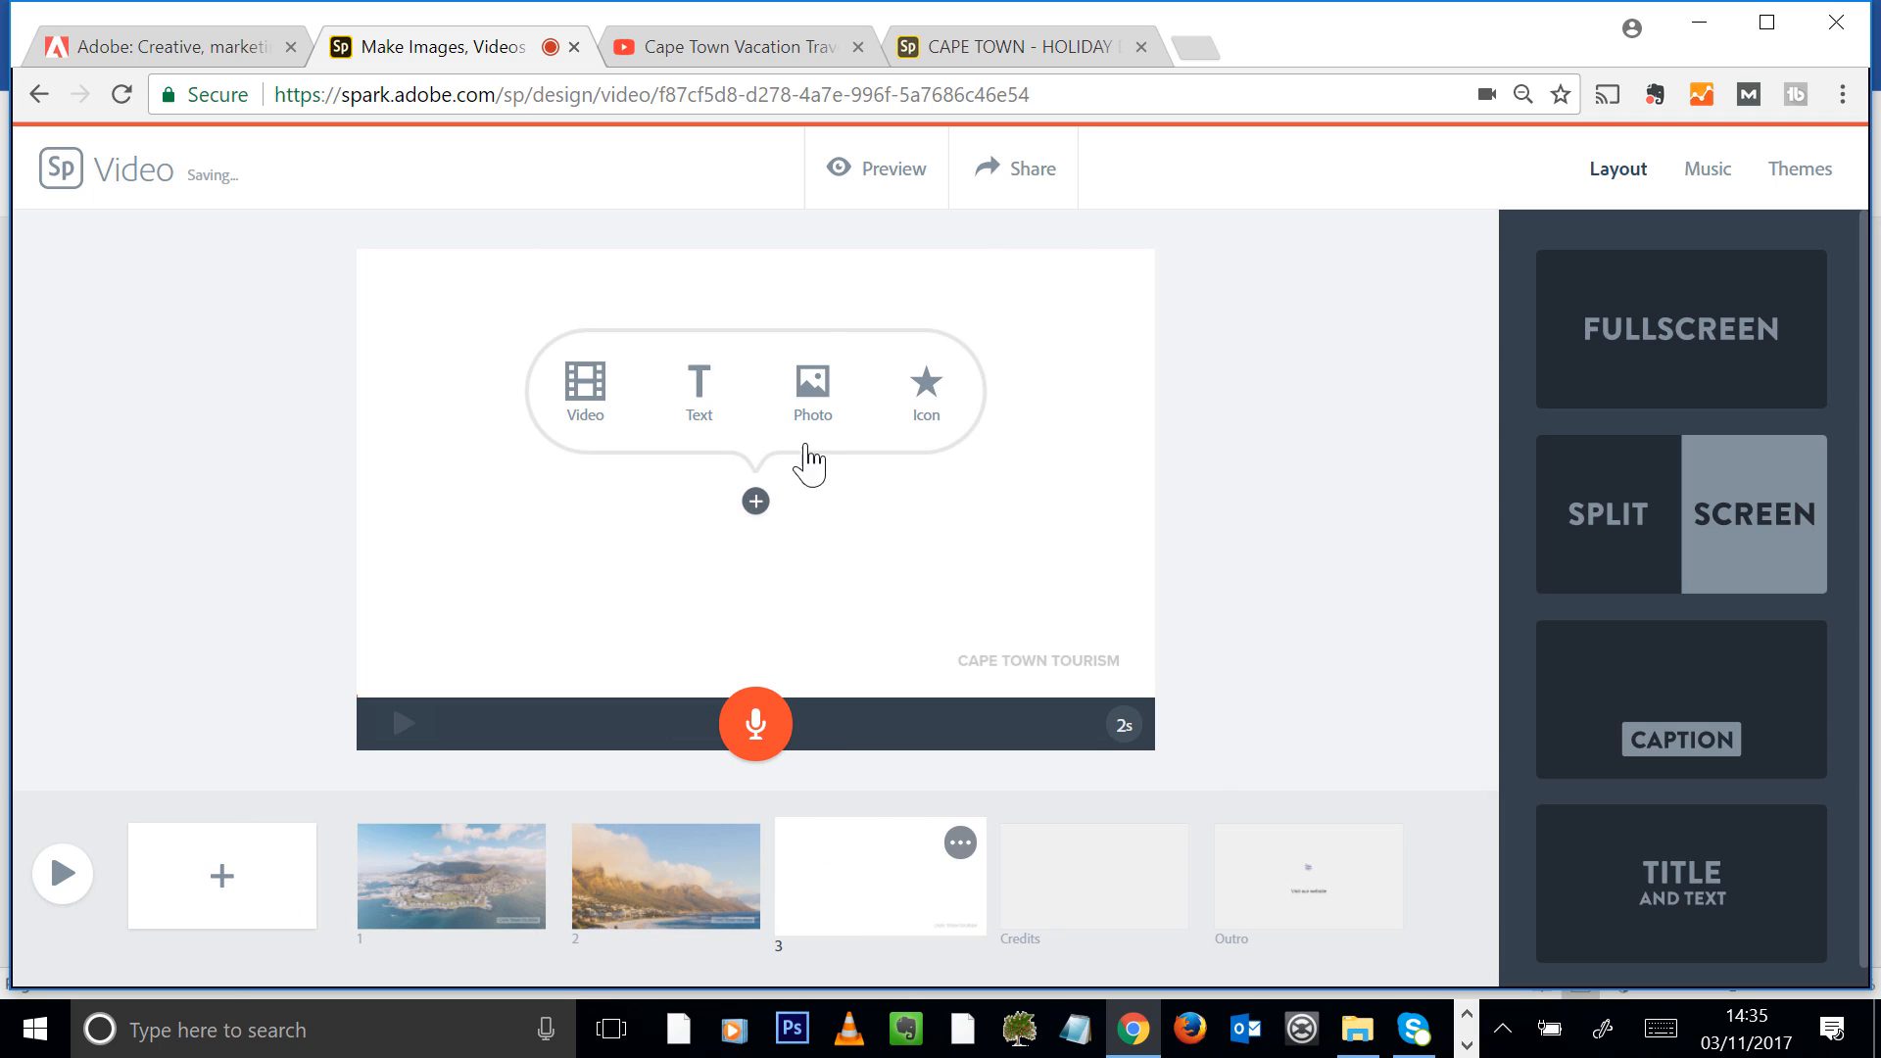
pyautogui.click(833, 424)
pyautogui.click(1726, 343)
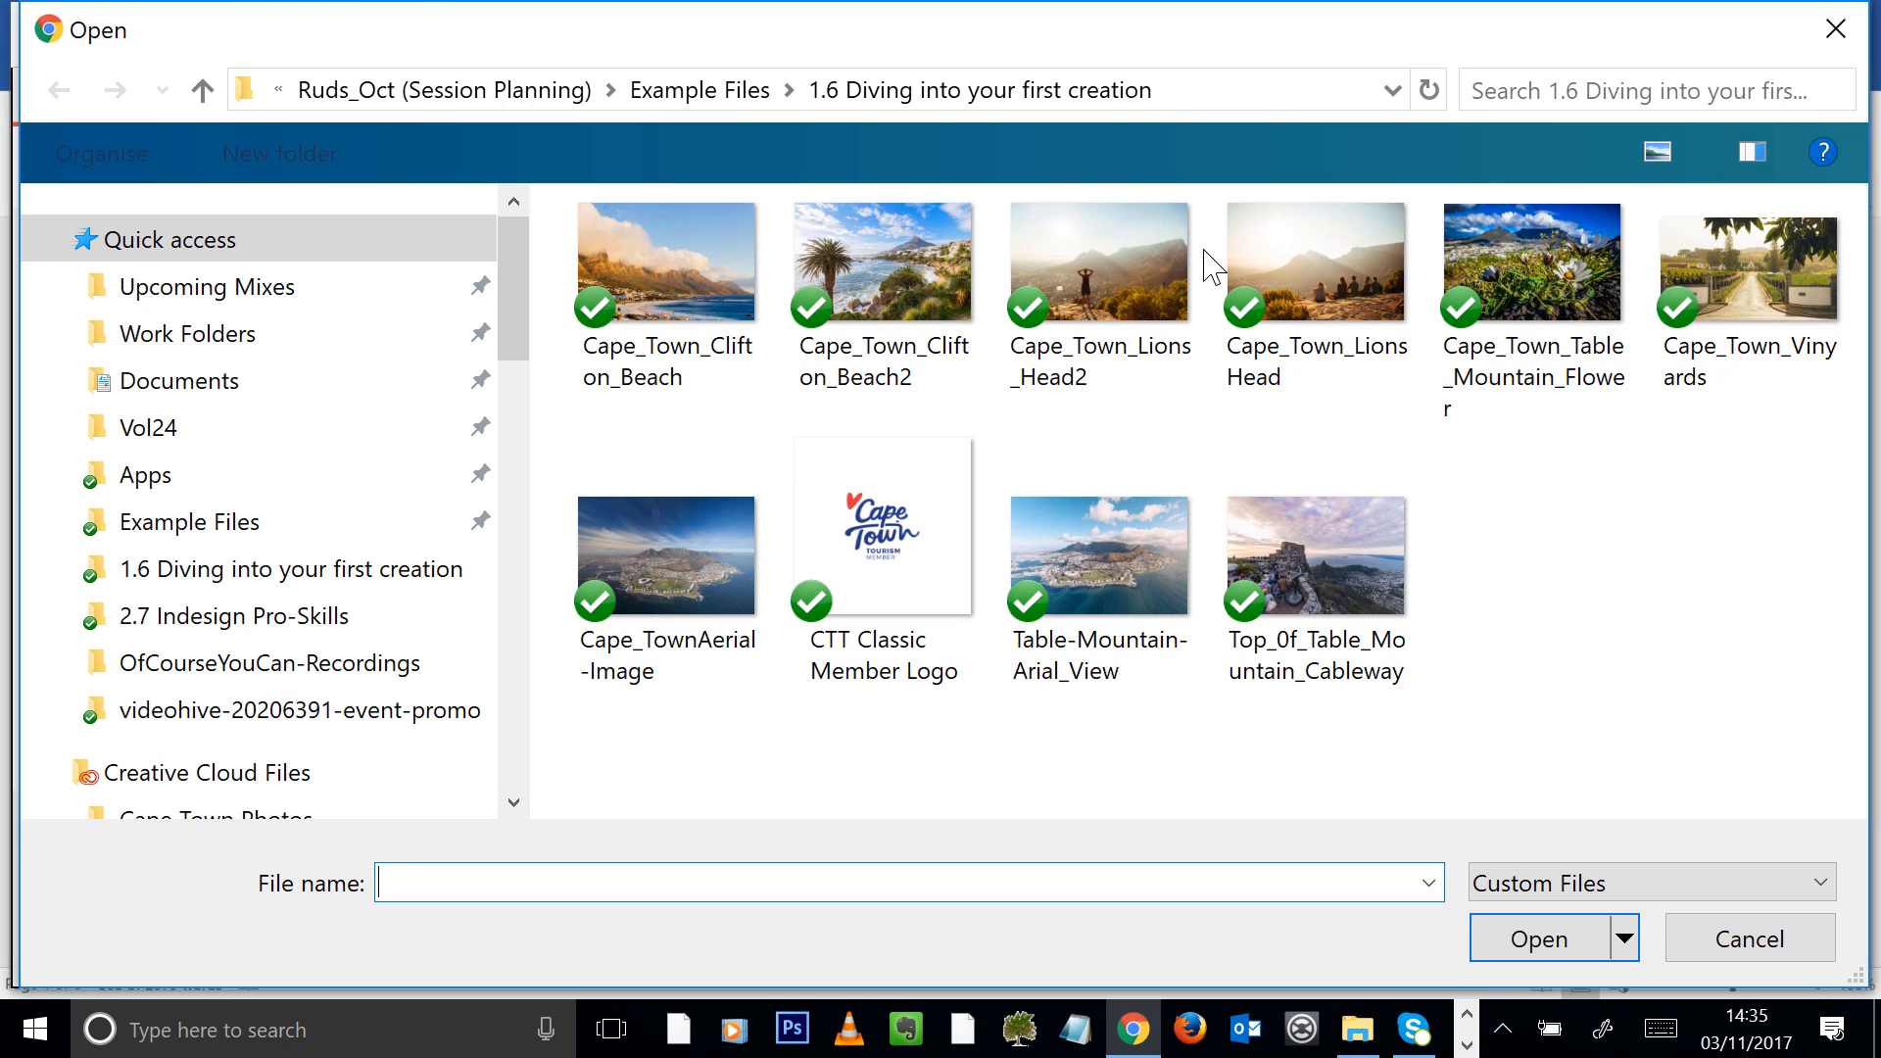
pyautogui.click(1102, 284)
pyautogui.click(1536, 942)
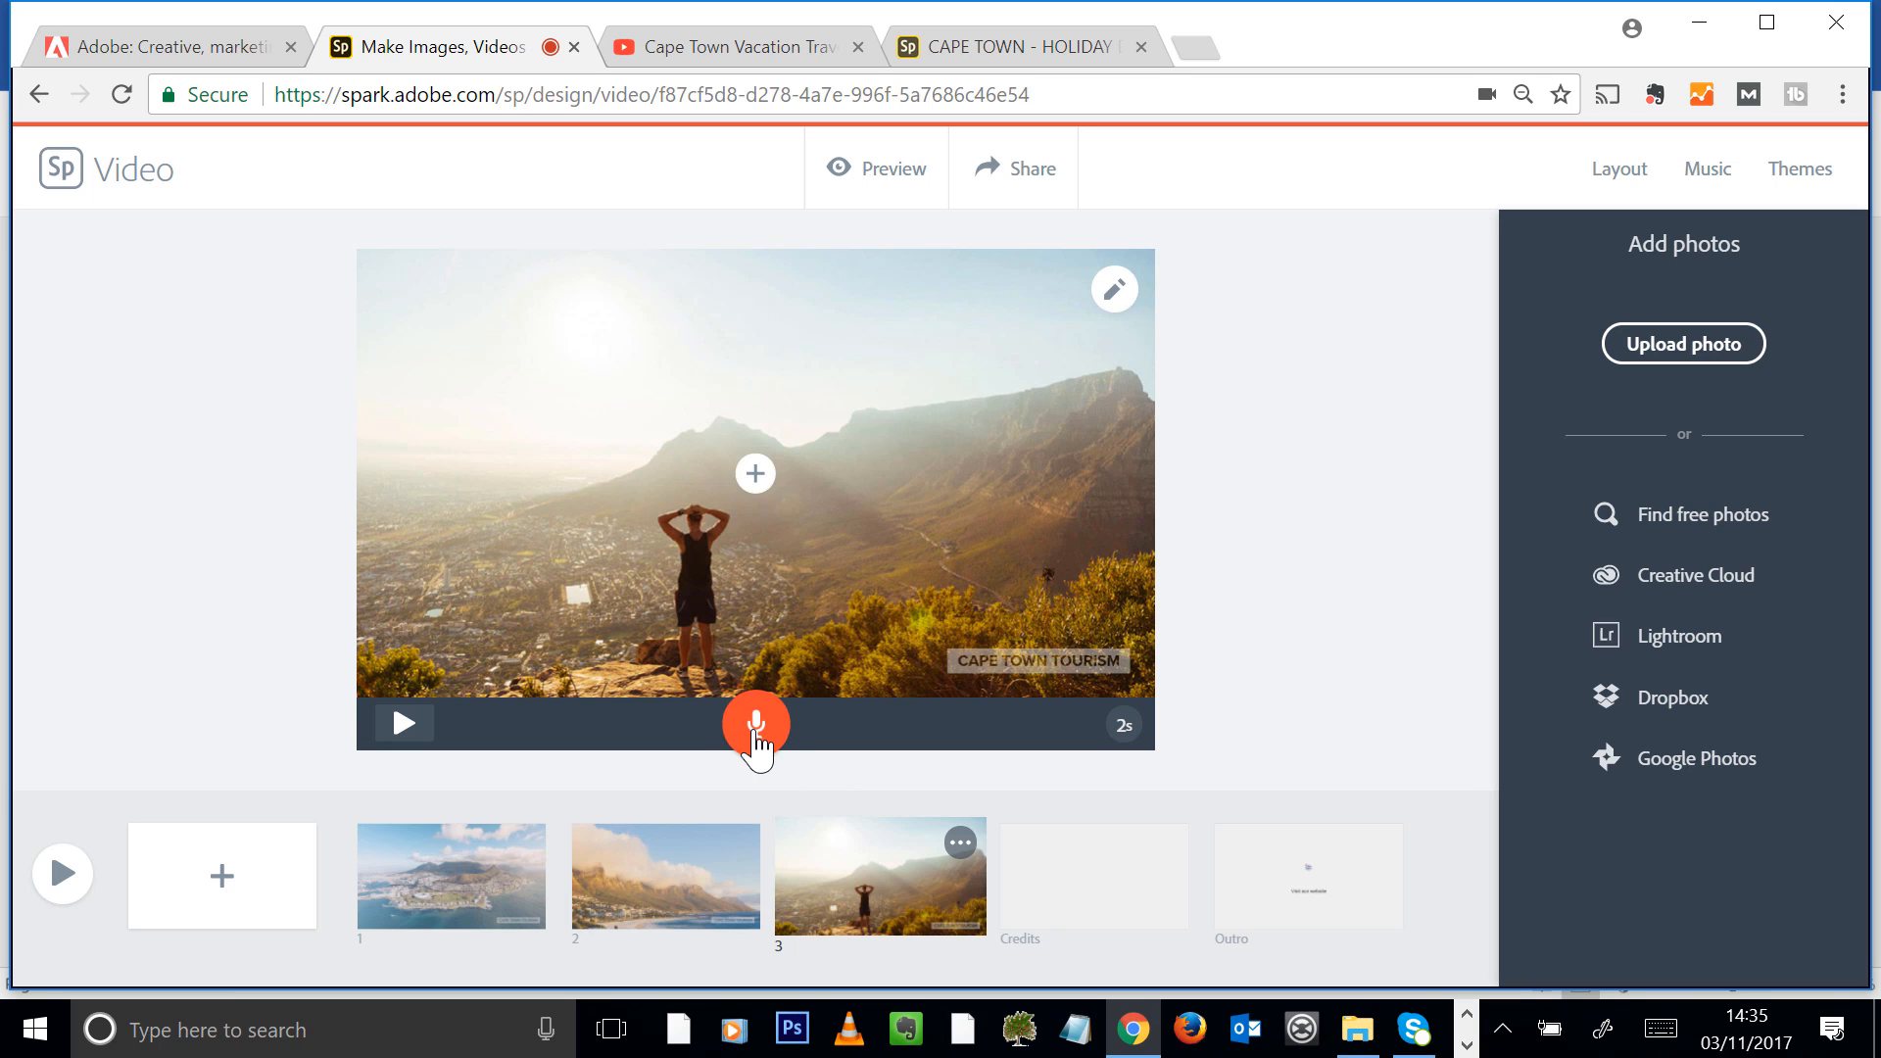
pyautogui.moveTo(757, 737); pyautogui.dragTo(757, 749)
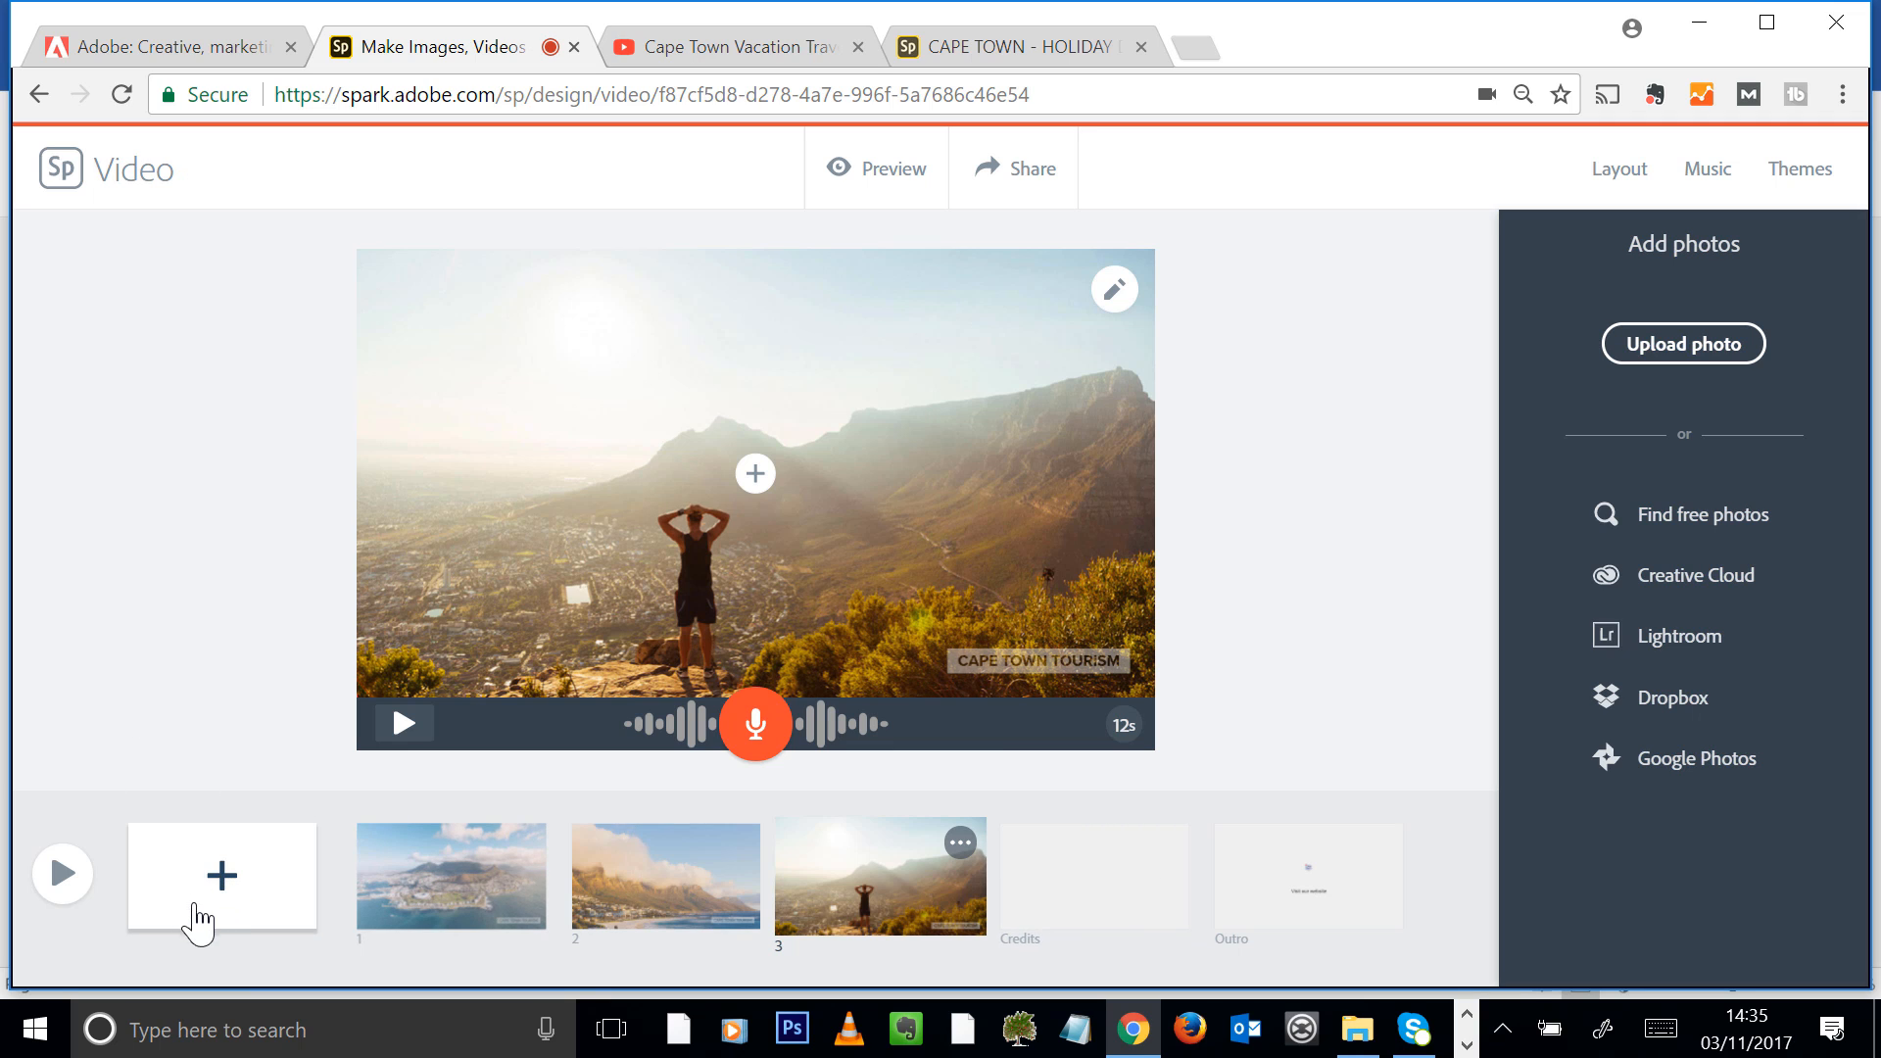
# Add a fourth slide and load the CTT Trade Toolkit MP4 from the "1.12 A web story" example folder as its video
pyautogui.click(210, 875)
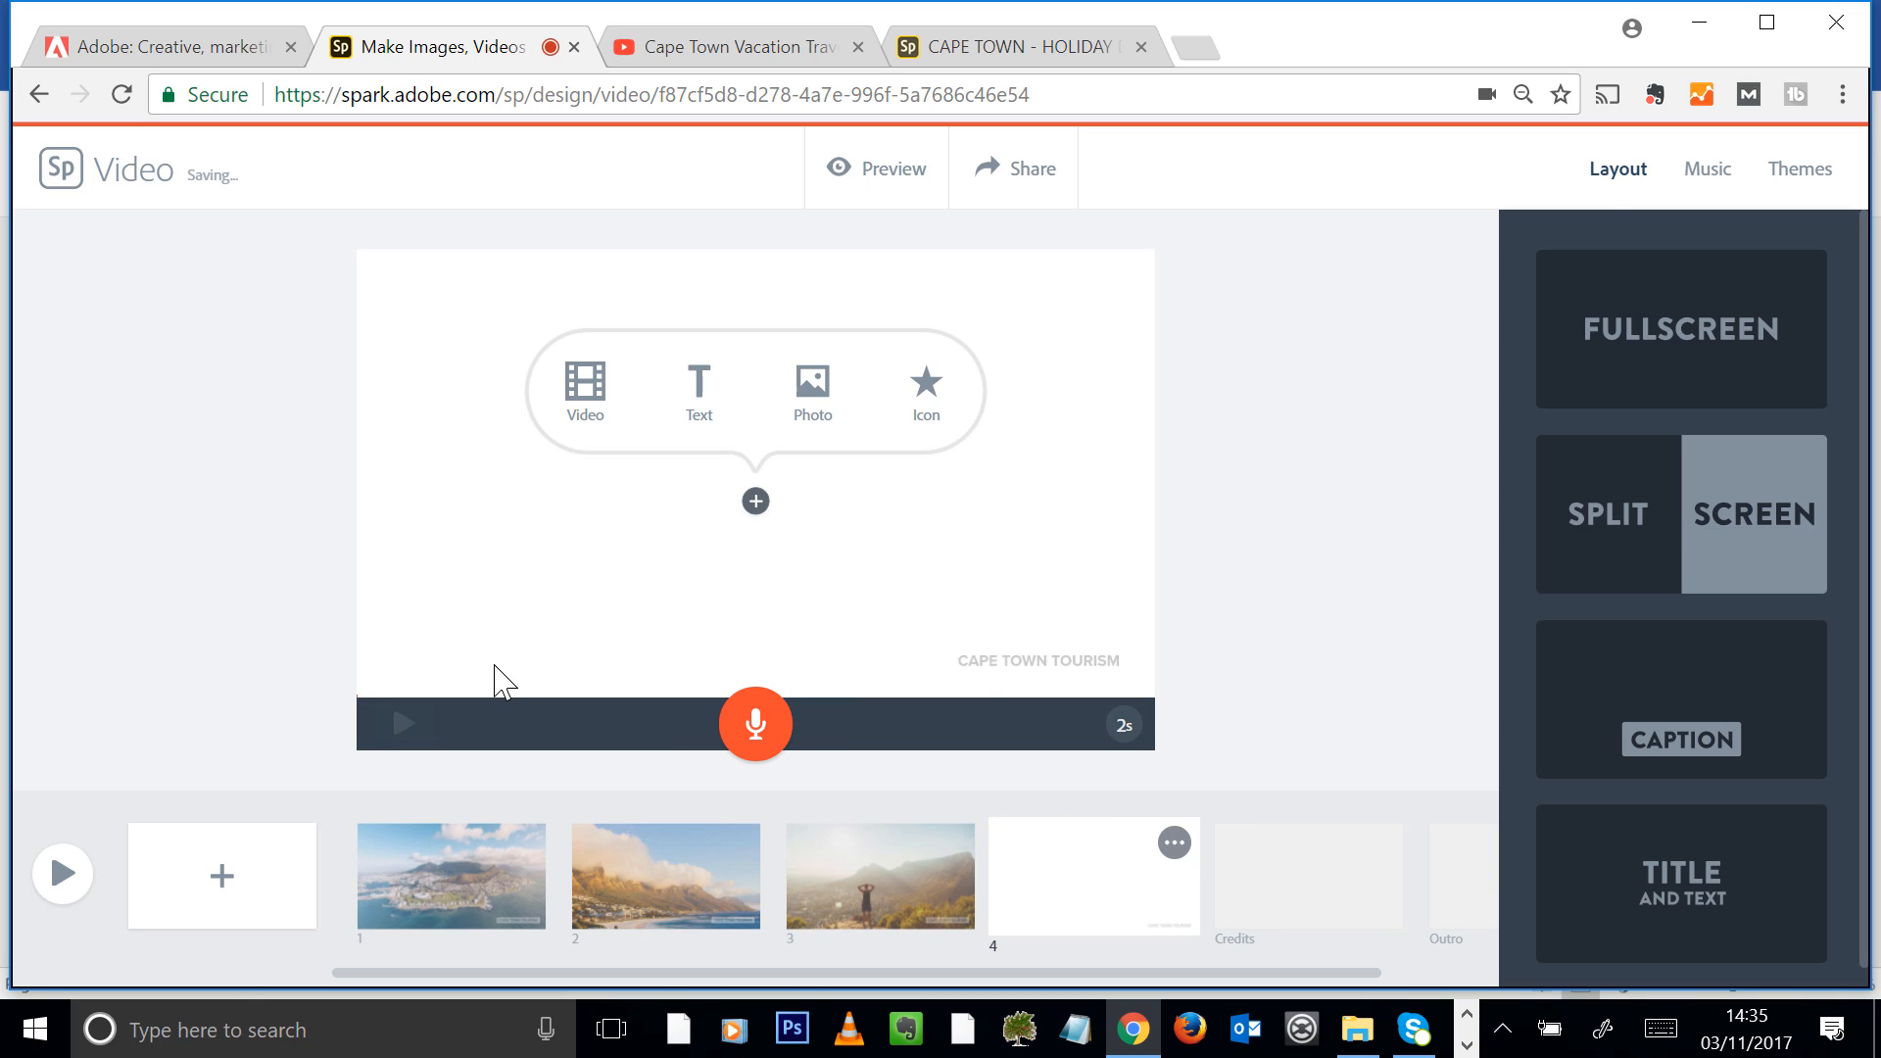
pyautogui.click(590, 416)
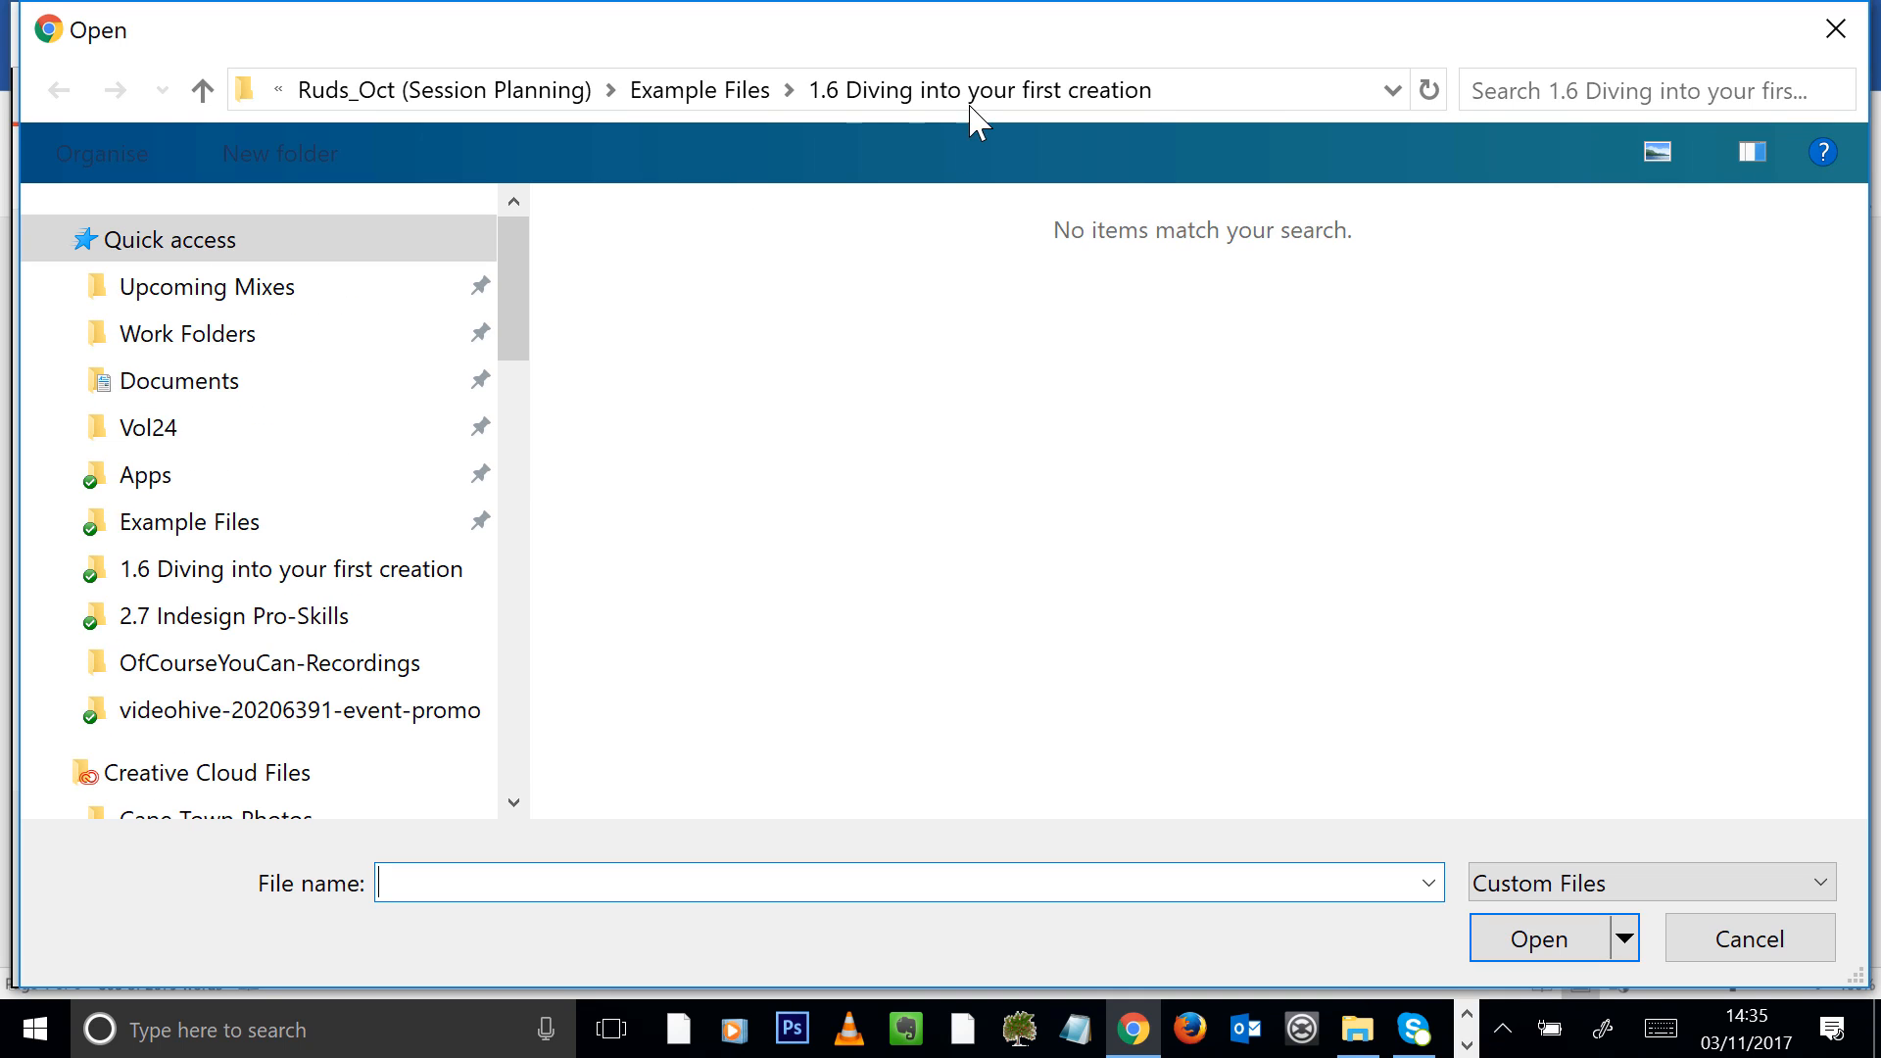
pyautogui.click(745, 98)
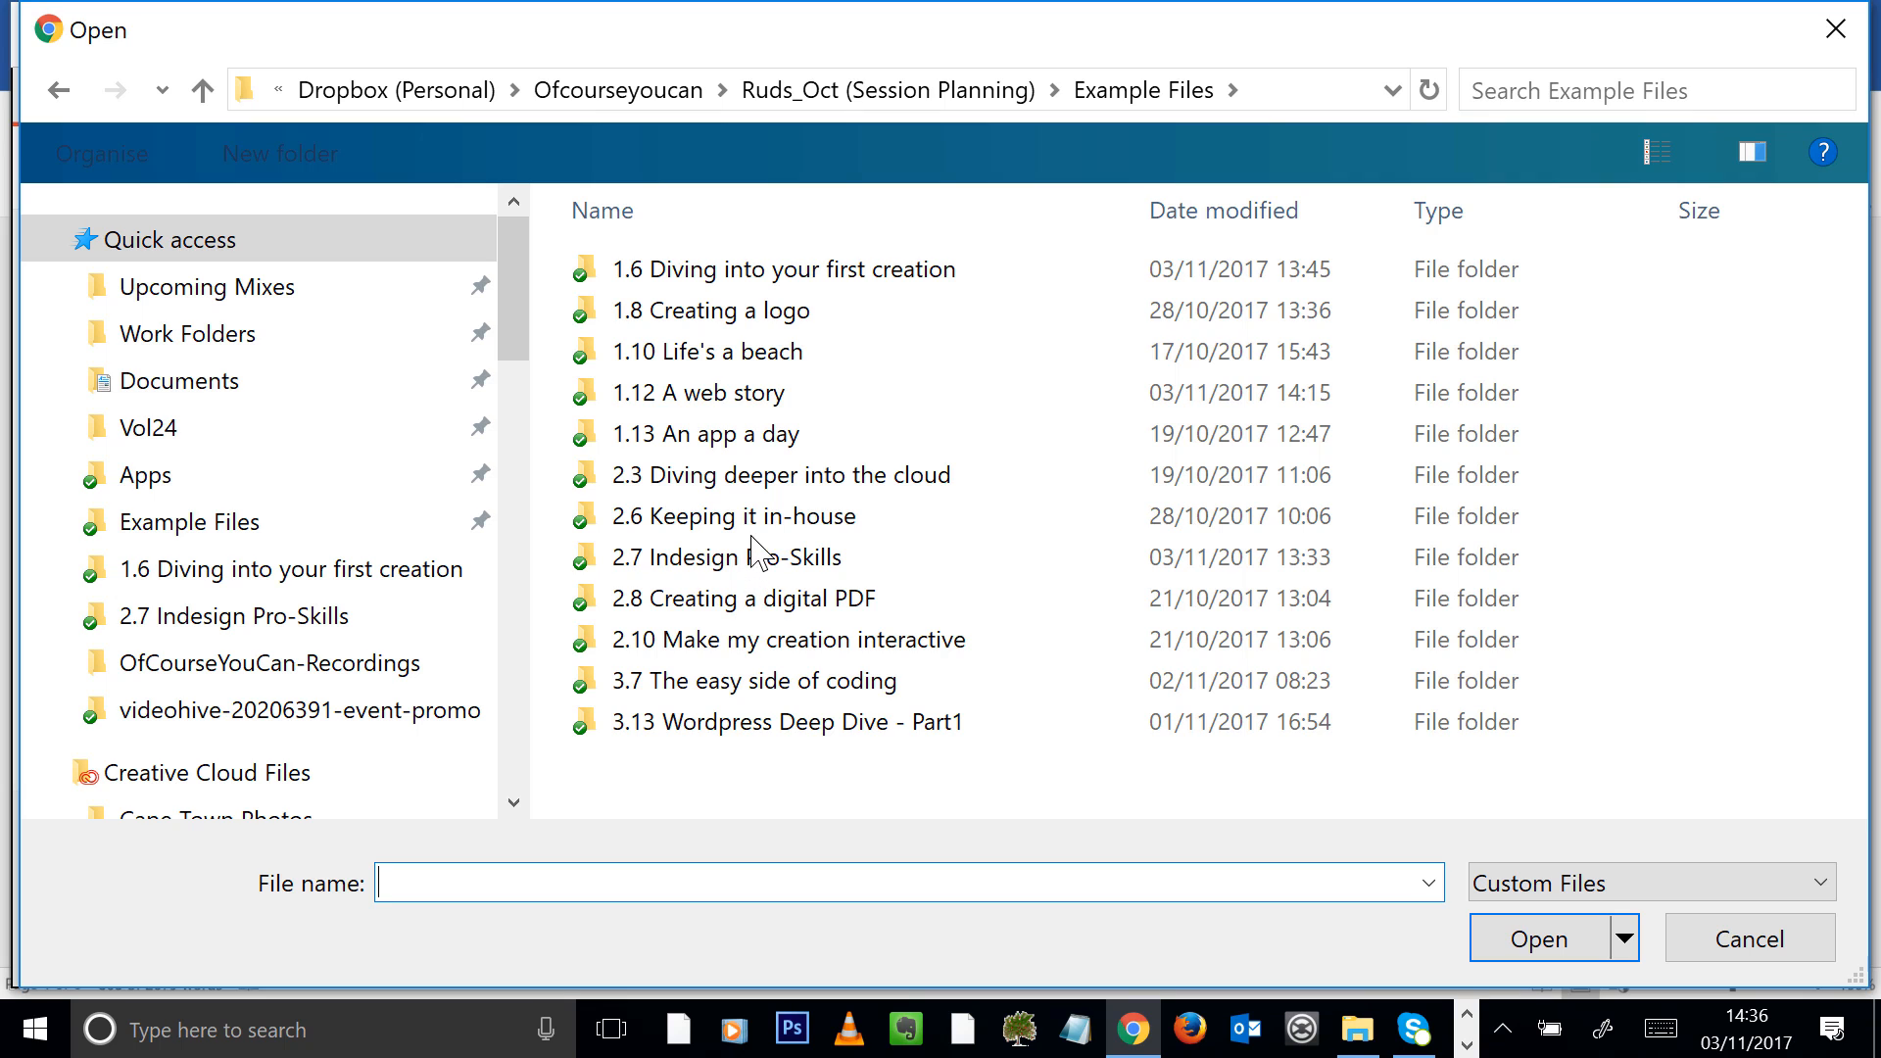
pyautogui.doubleClick(747, 397)
pyautogui.click(725, 247)
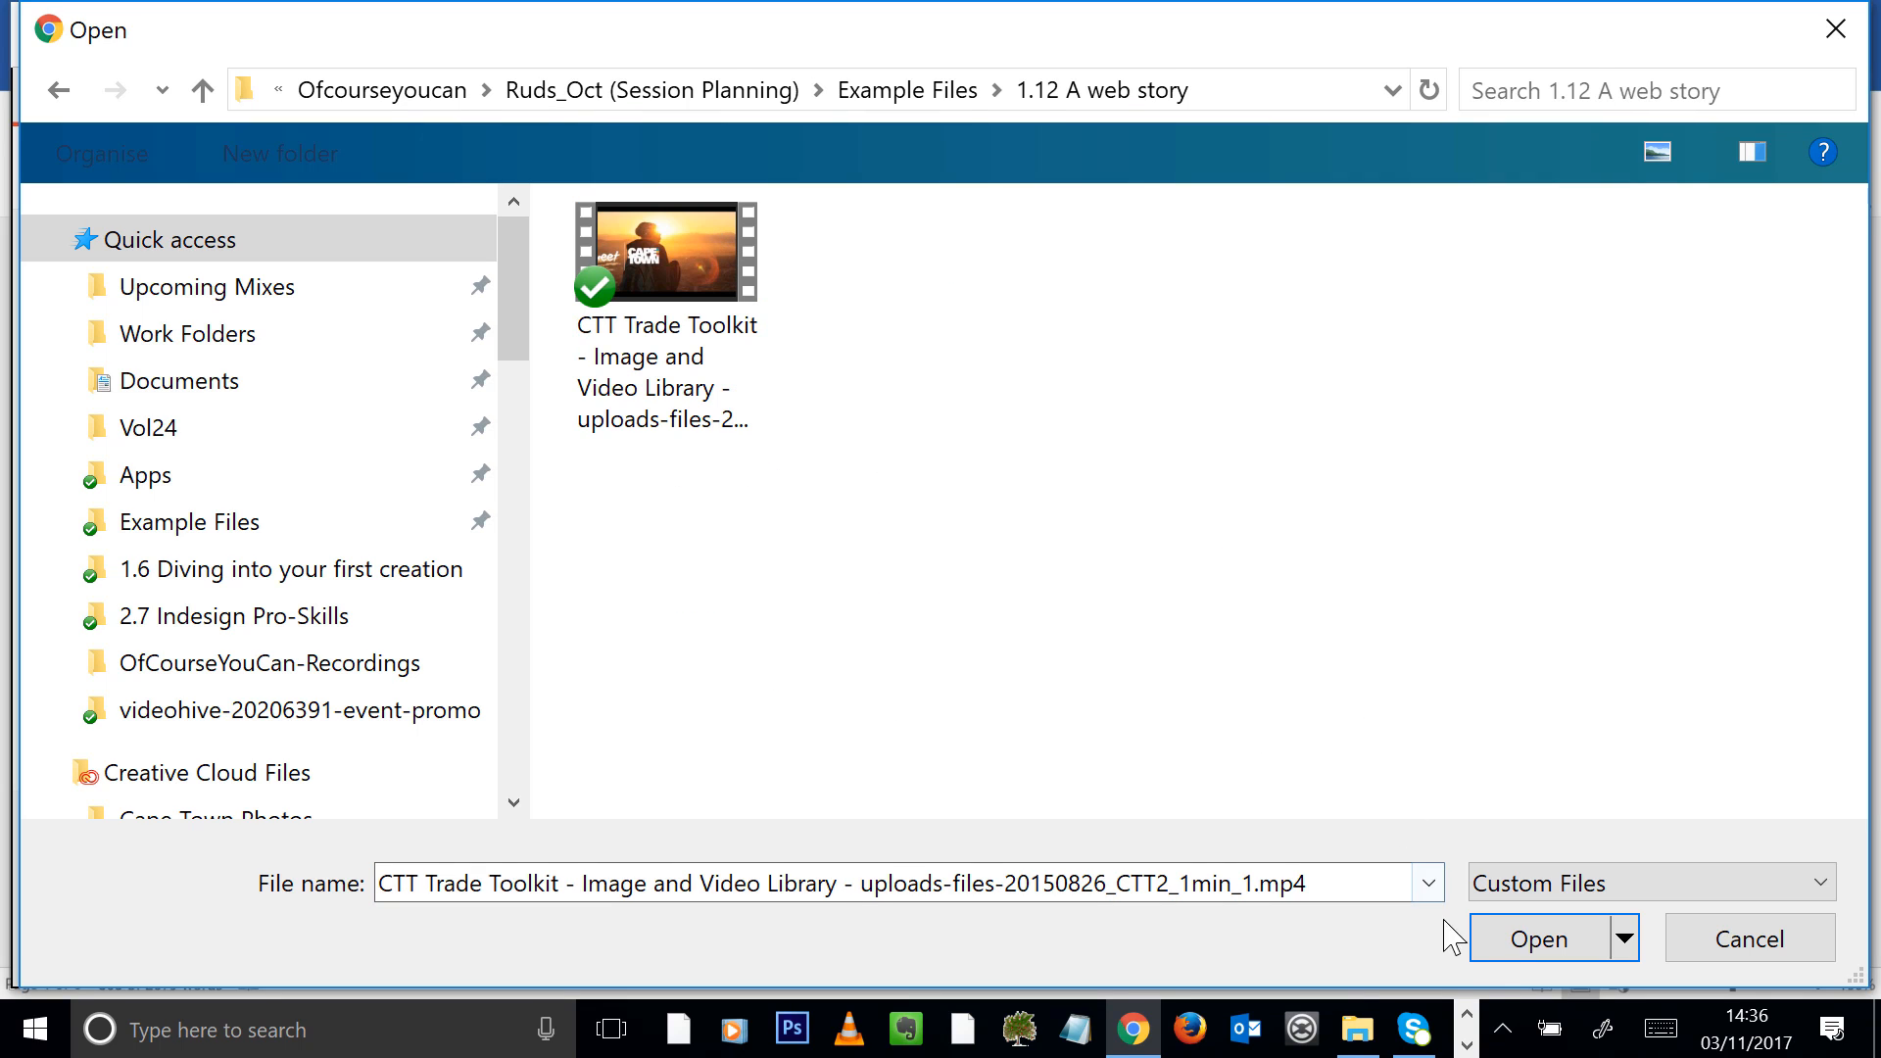
pyautogui.click(1509, 944)
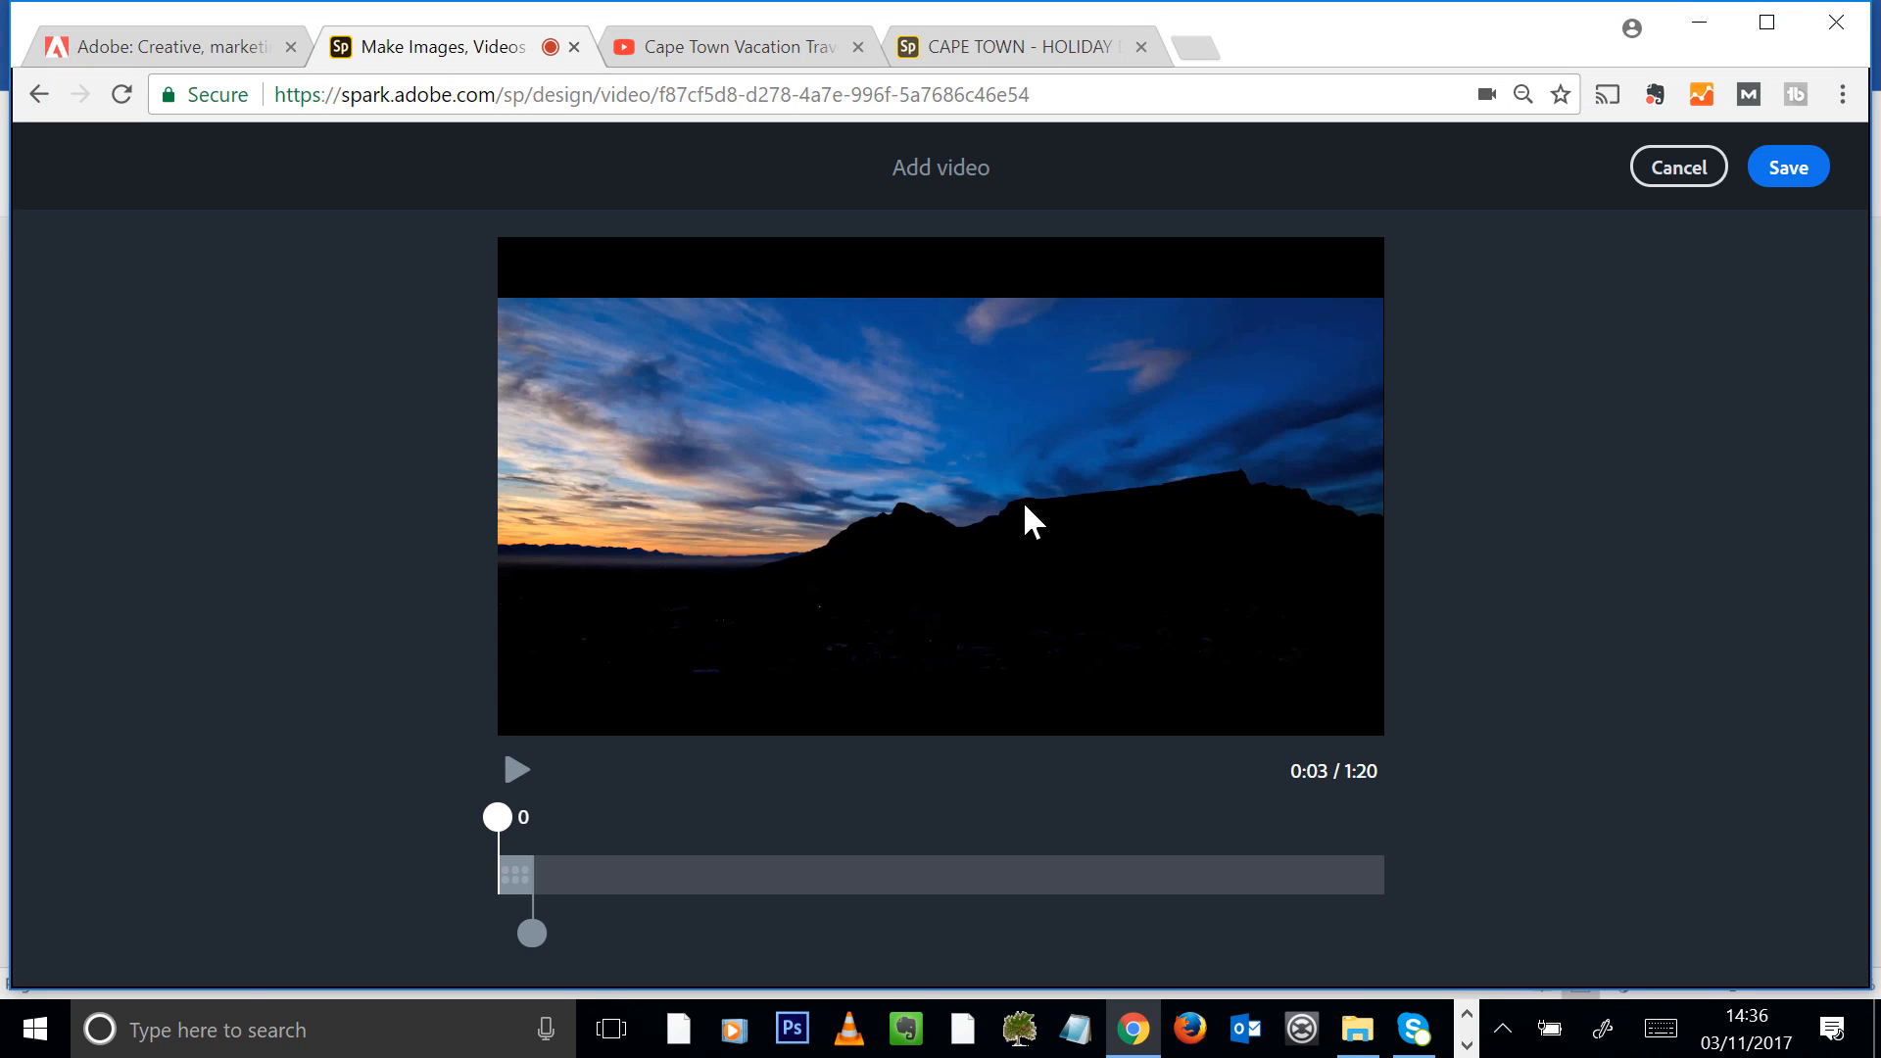
# Preview the clip, trim it to run from 4 to 8 seconds, and play back the trimmed section
pyautogui.click(506, 779)
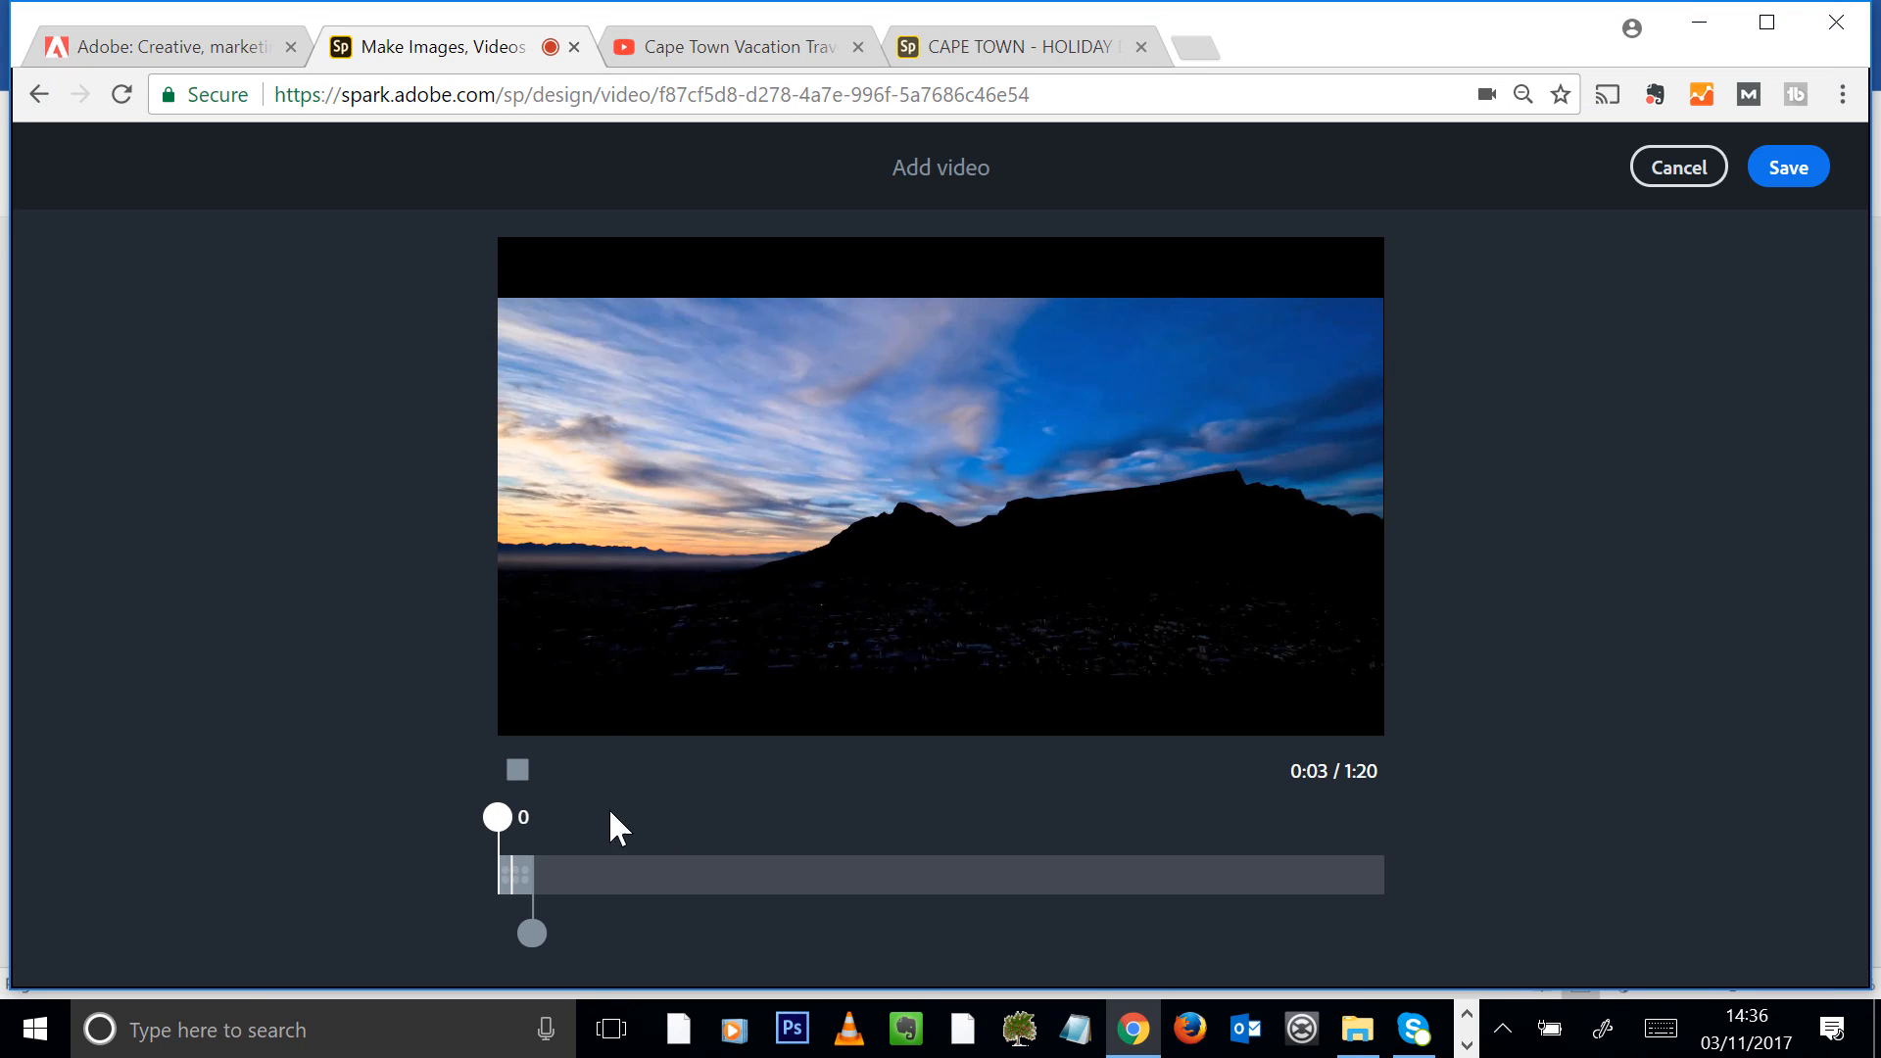
pyautogui.click(521, 774)
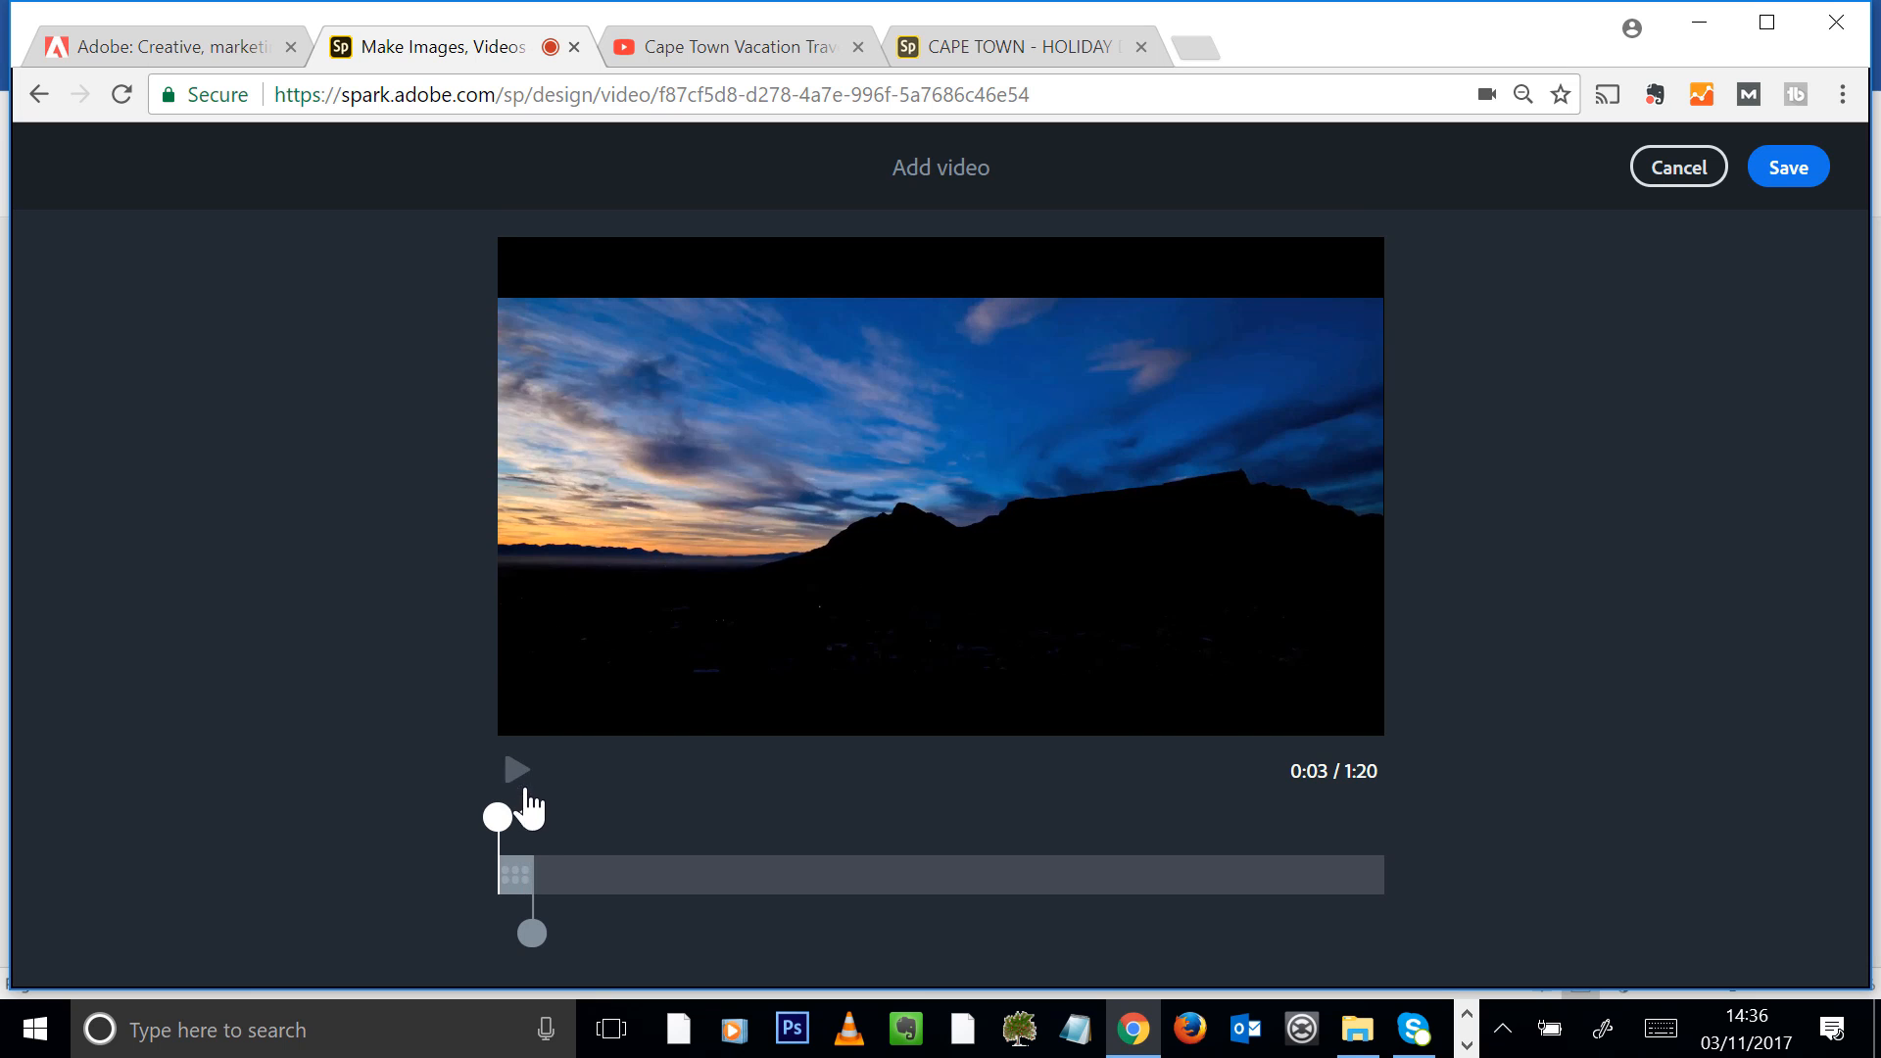
pyautogui.moveTo(533, 930); pyautogui.dragTo(625, 943)
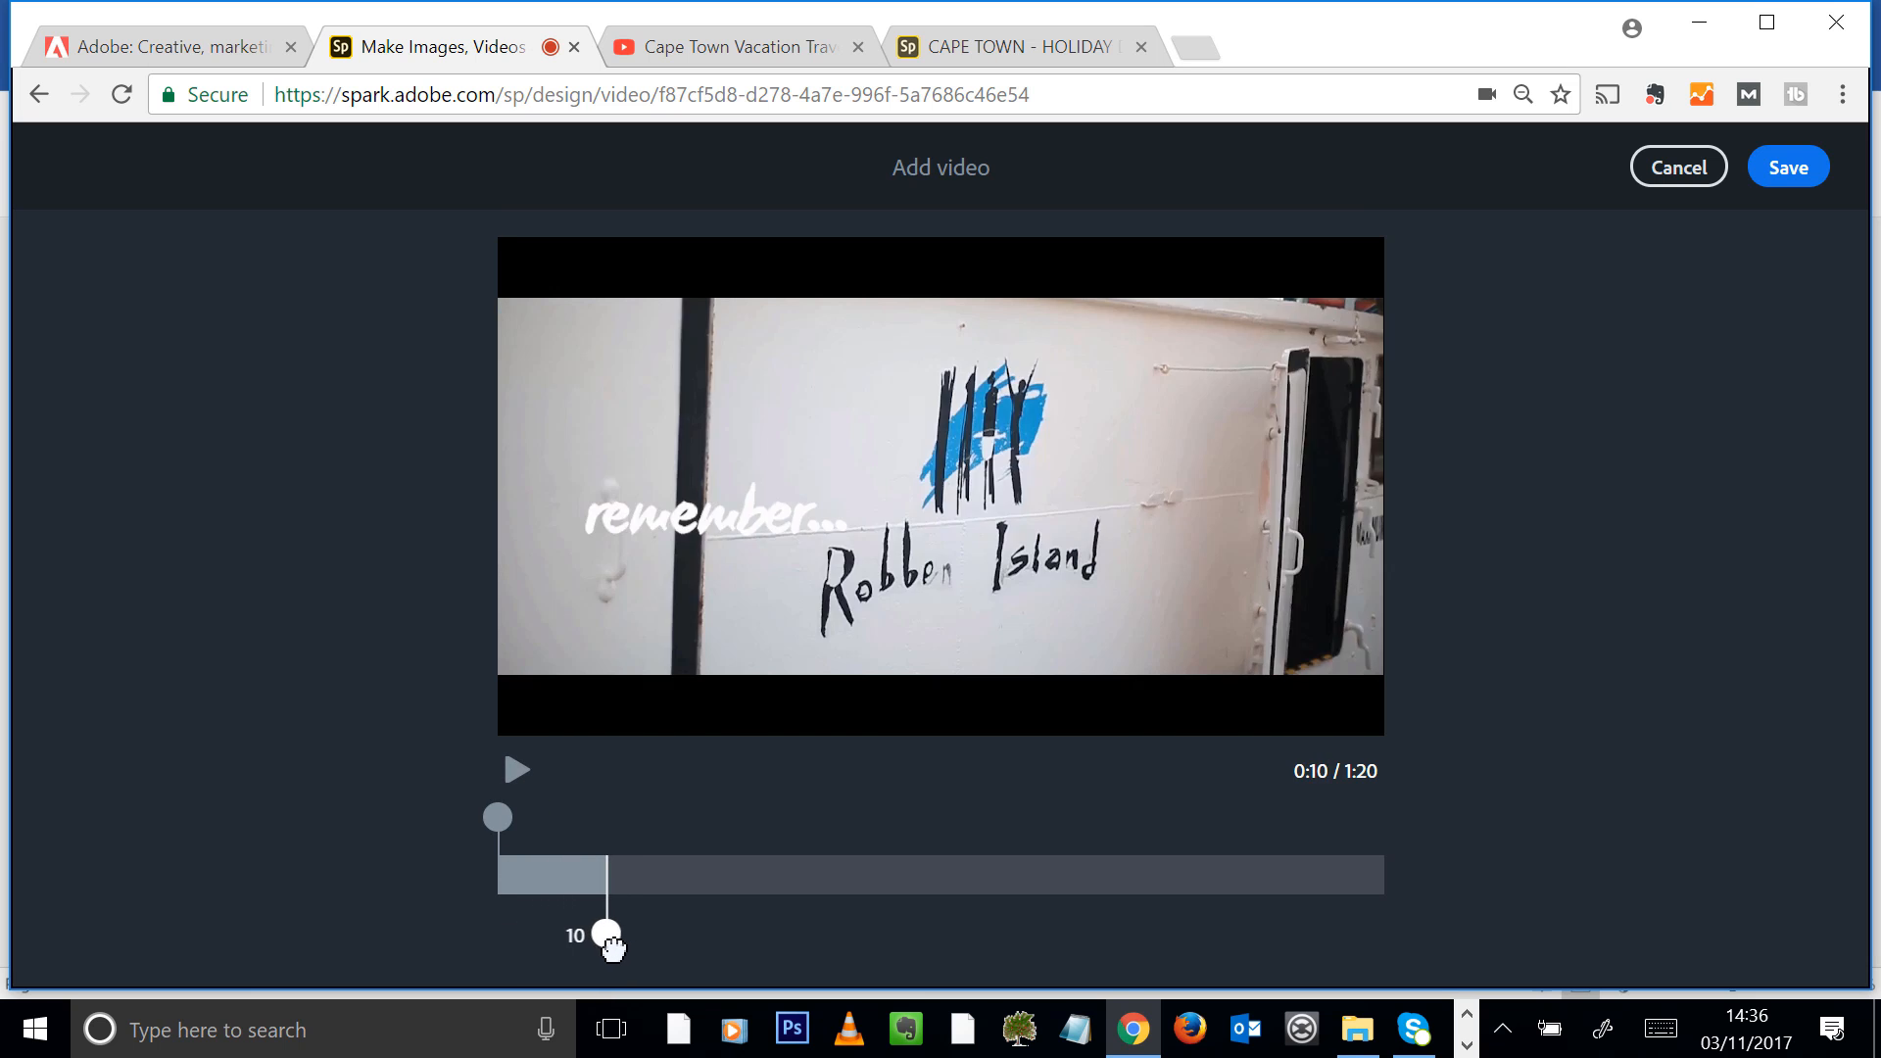
pyautogui.moveTo(498, 817); pyautogui.dragTo(539, 819)
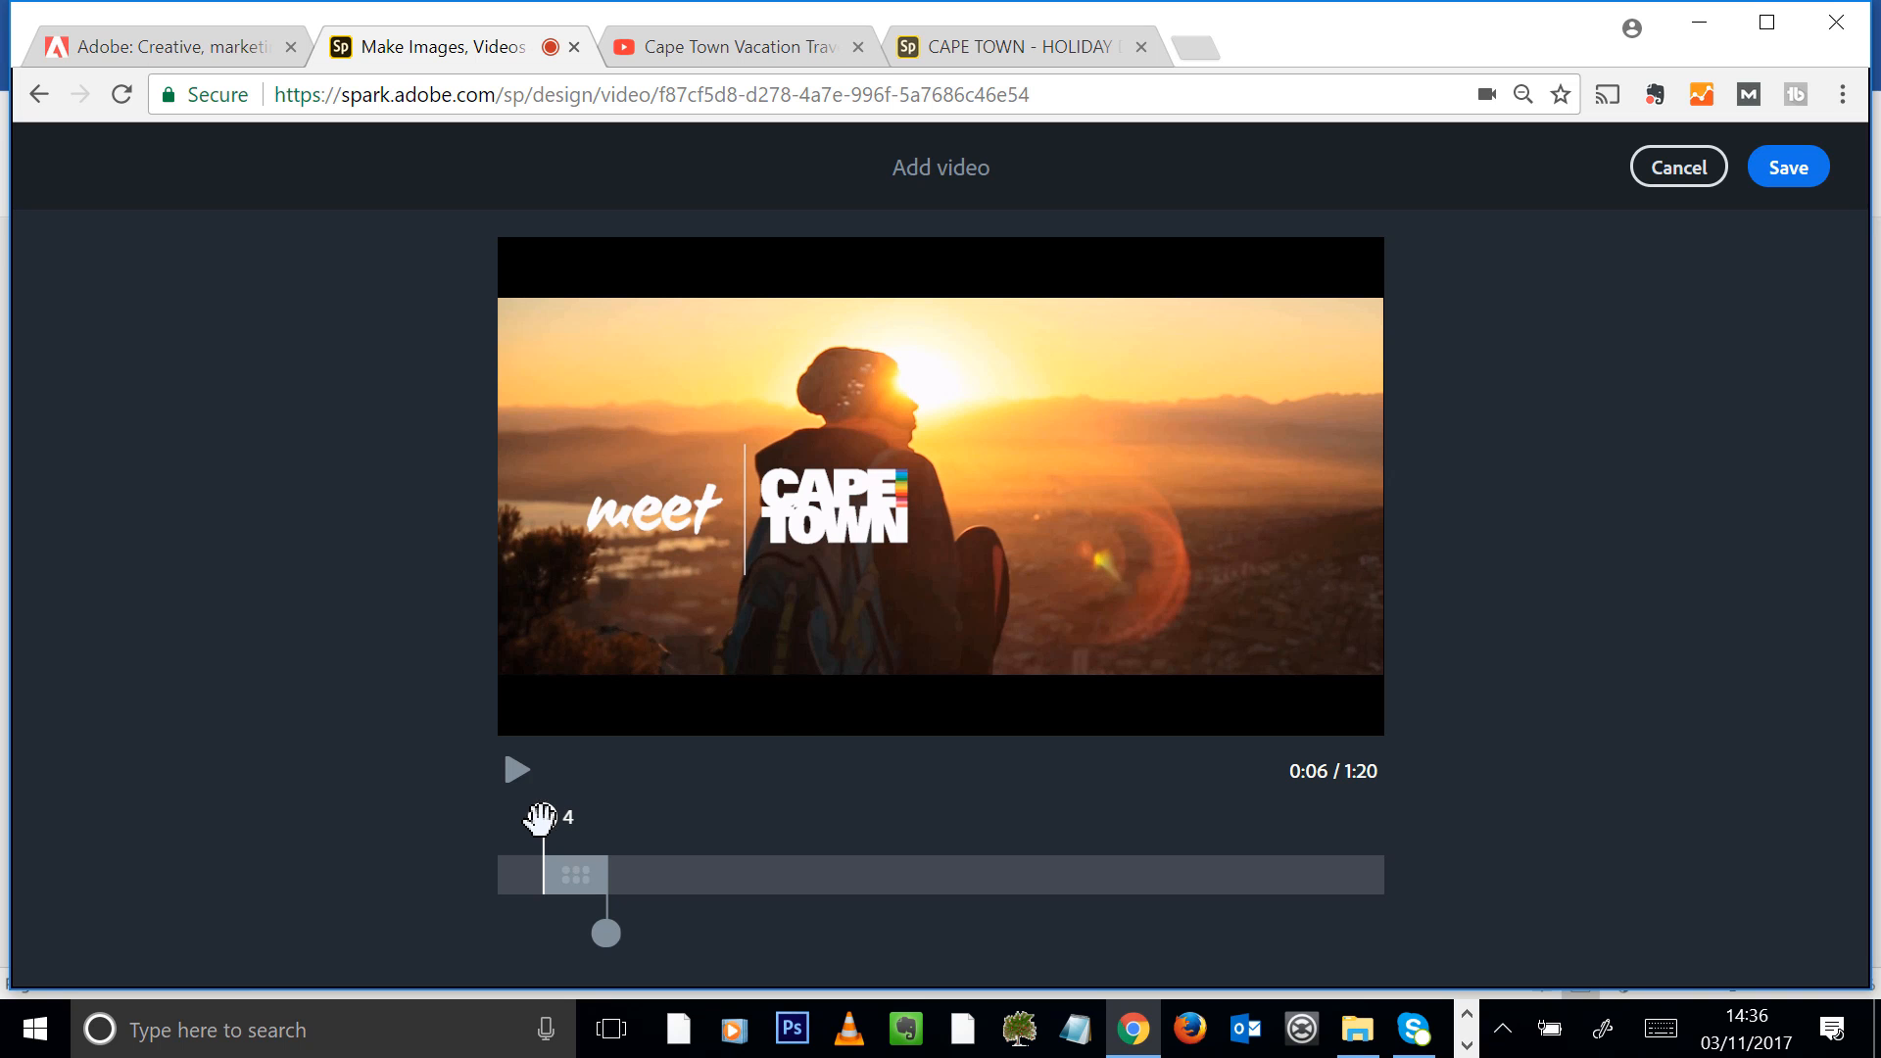
pyautogui.moveTo(595, 936)
pyautogui.mouseDown()
pyautogui.moveTo(625, 942)
pyautogui.moveTo(588, 950)
pyautogui.mouseUp()
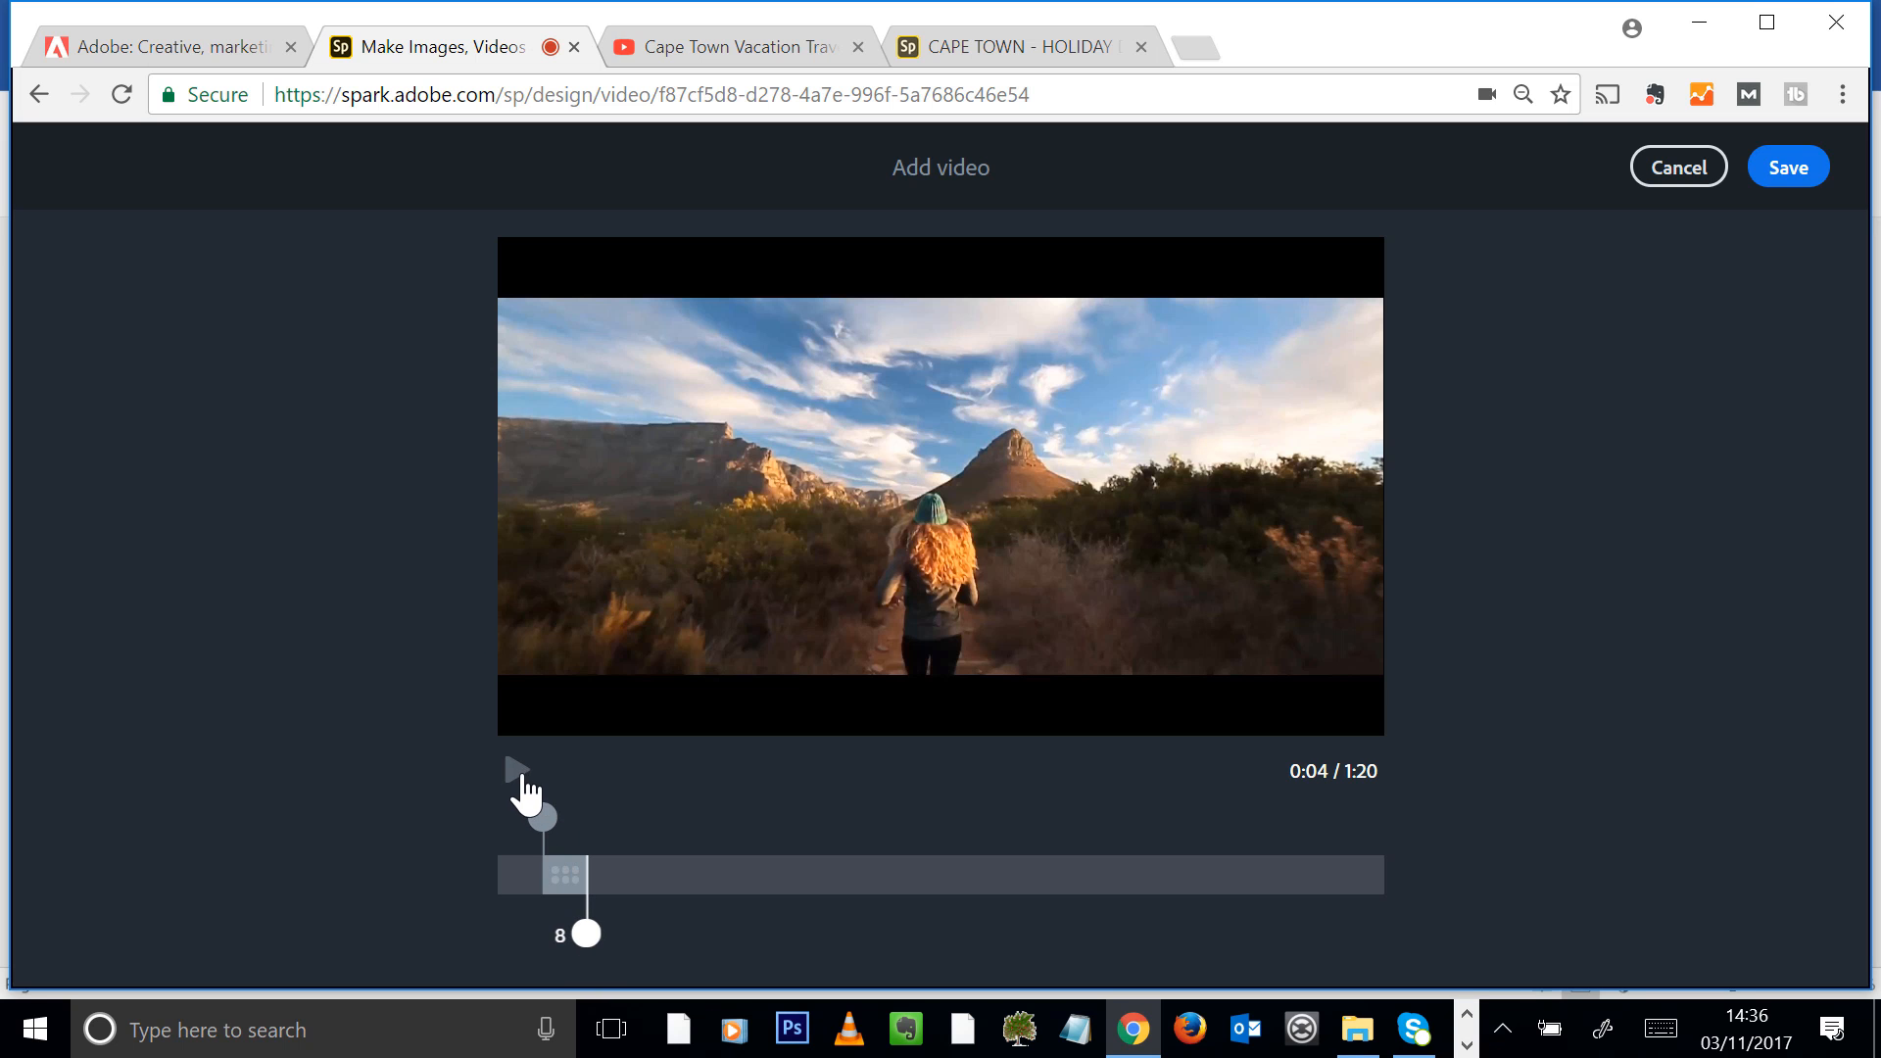
pyautogui.click(517, 772)
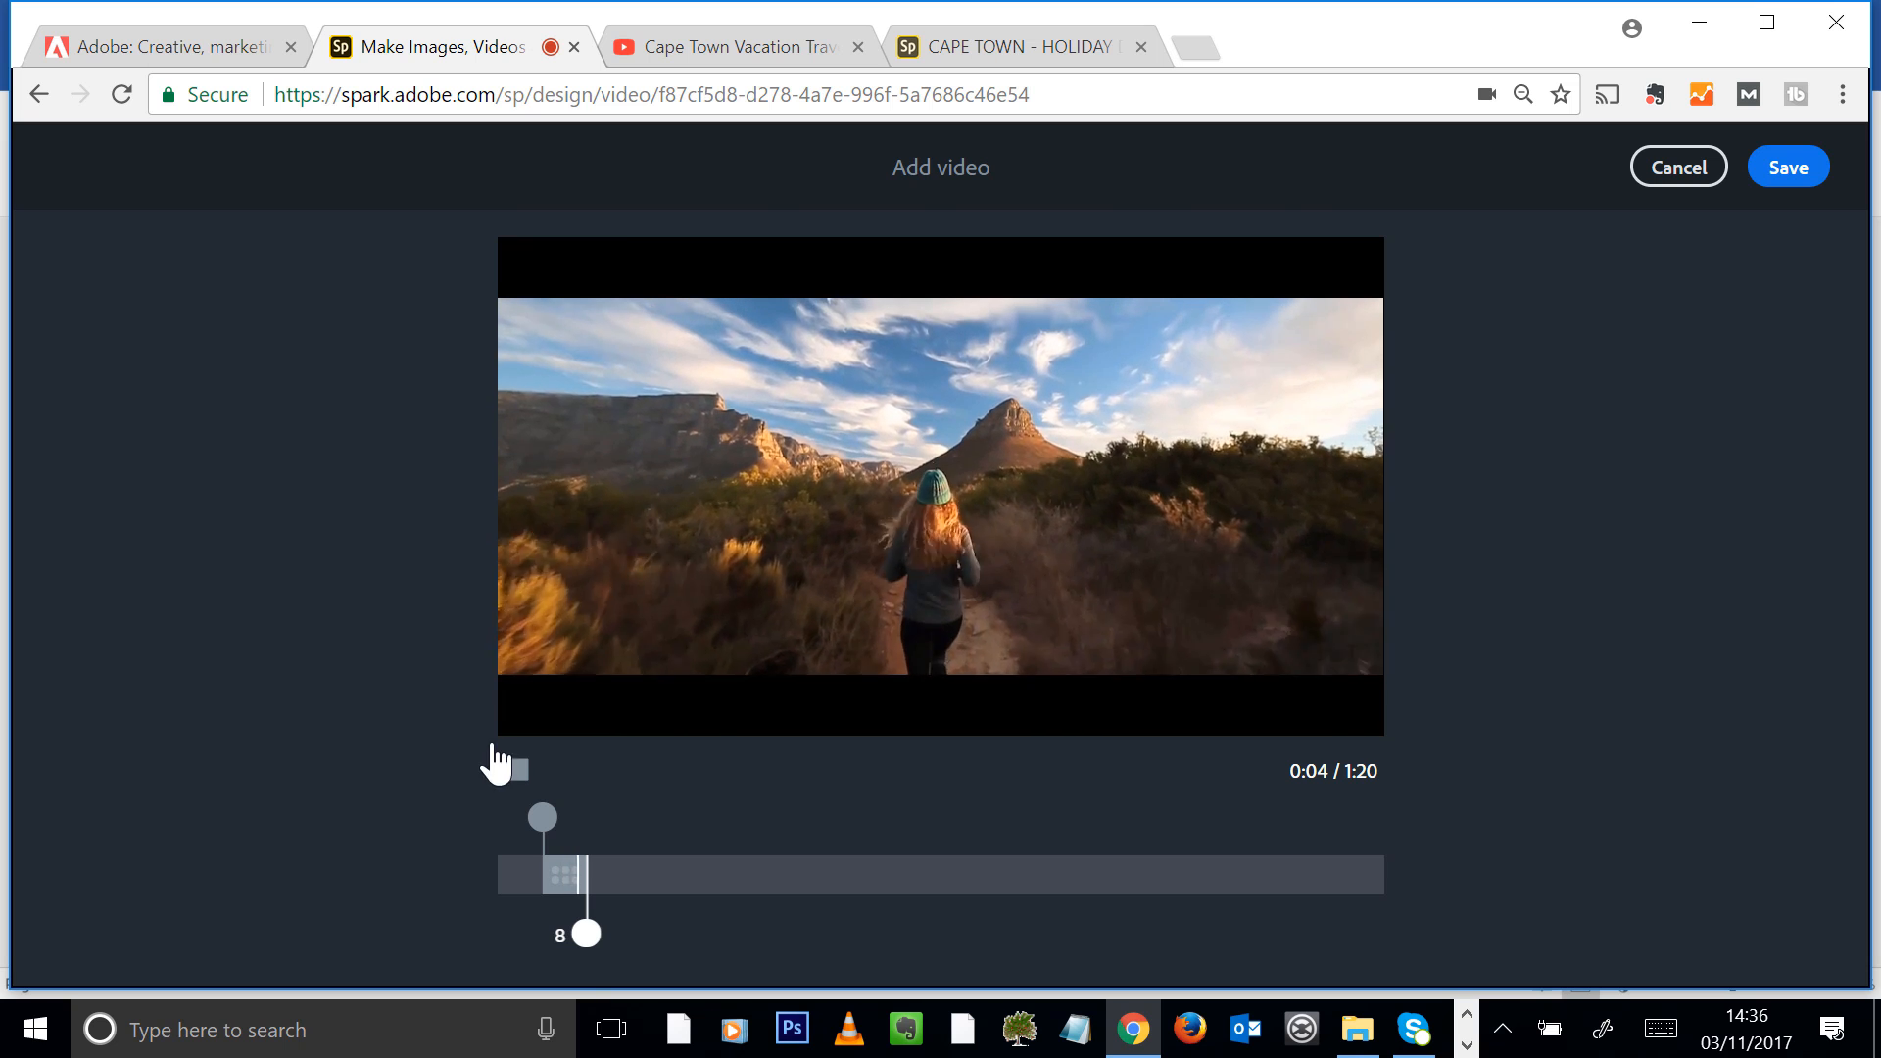
# Move the trimmed section further into the video, set its start to 26 seconds, and preview it
pyautogui.moveTo(550, 866); pyautogui.dragTo(805, 897)
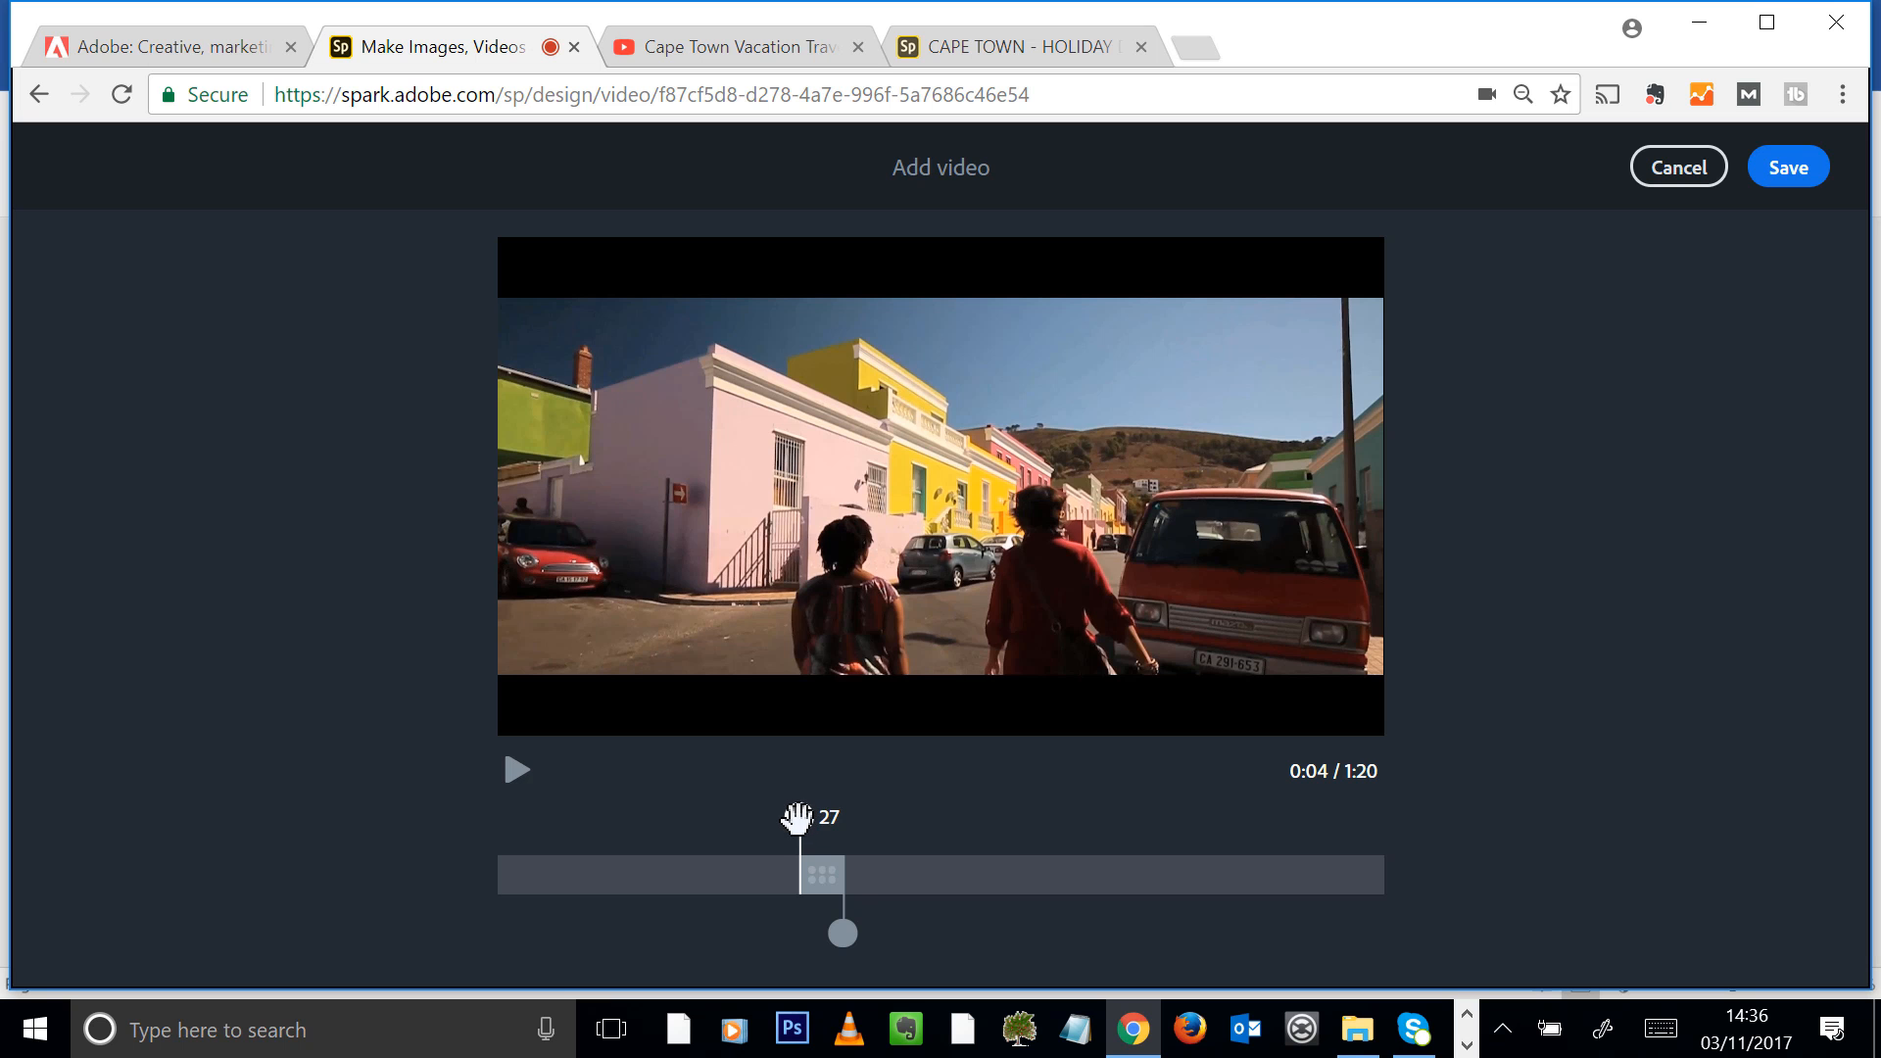
pyautogui.moveTo(796, 816); pyautogui.dragTo(790, 817)
pyautogui.click(516, 772)
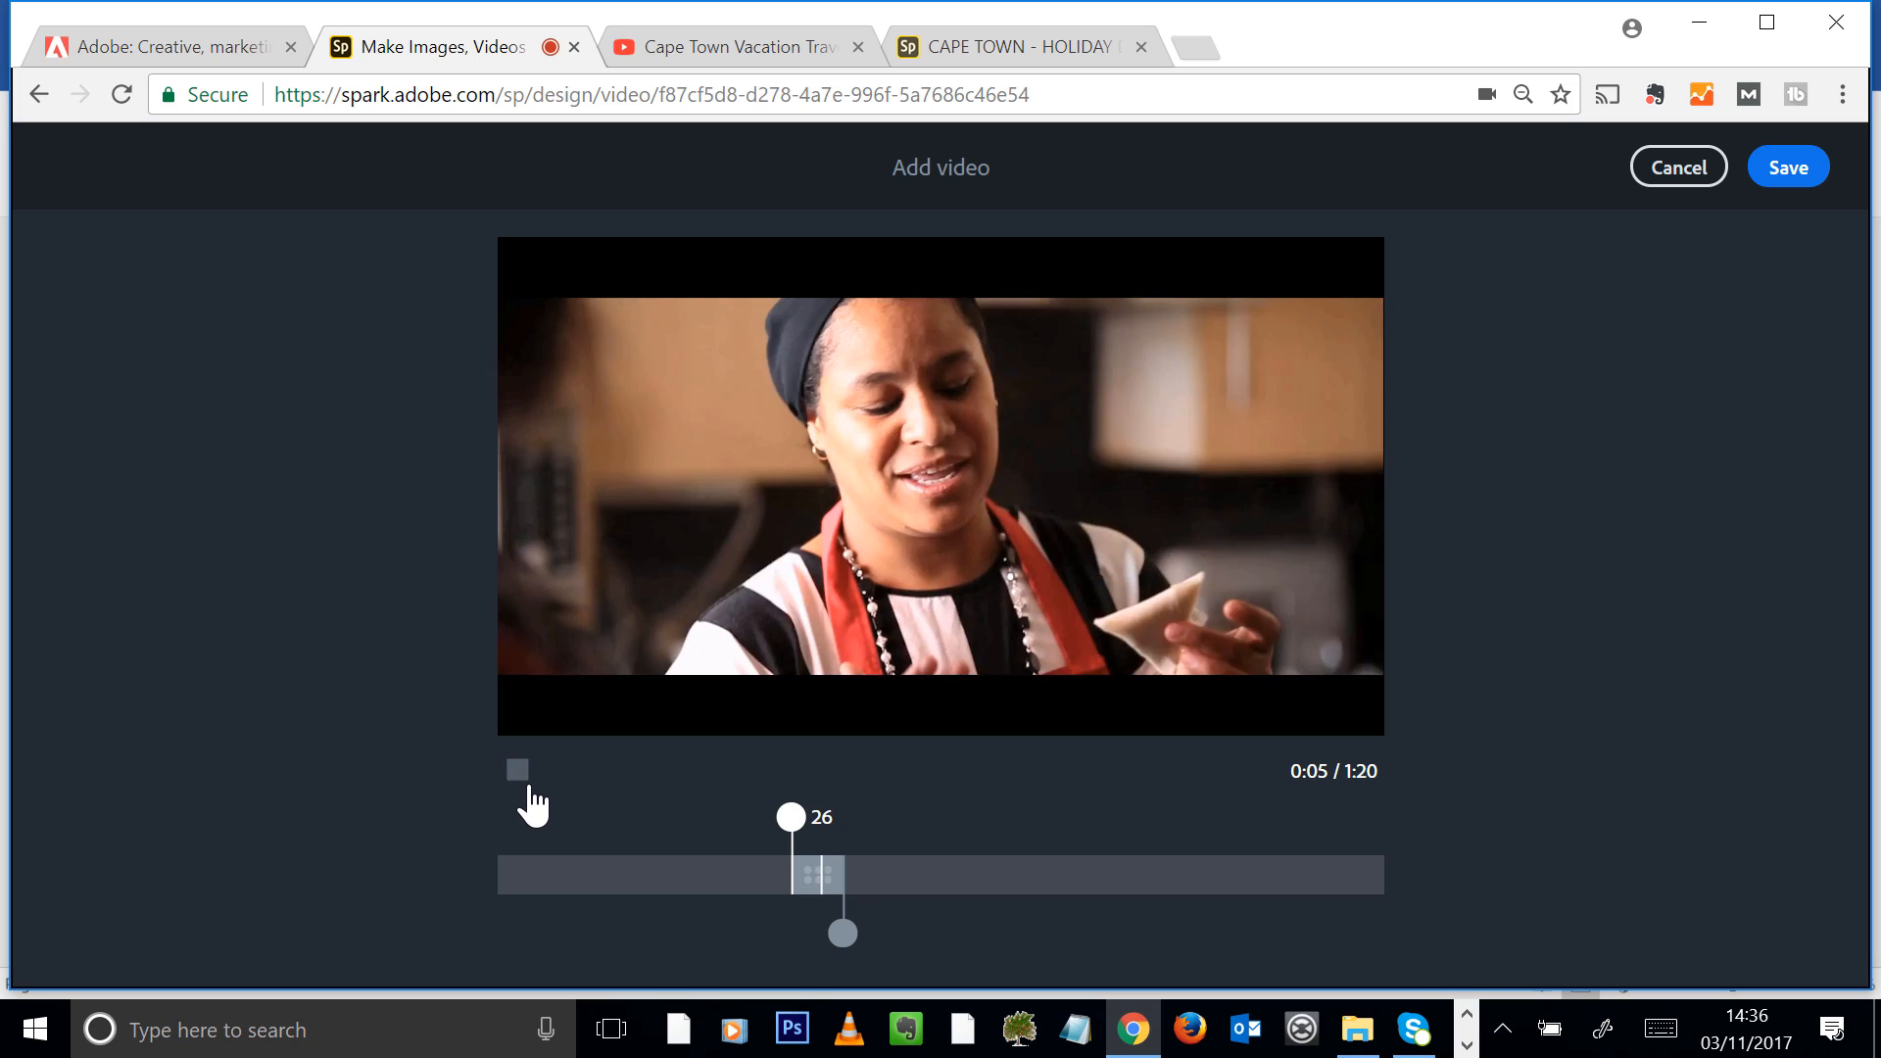
pyautogui.click(519, 773)
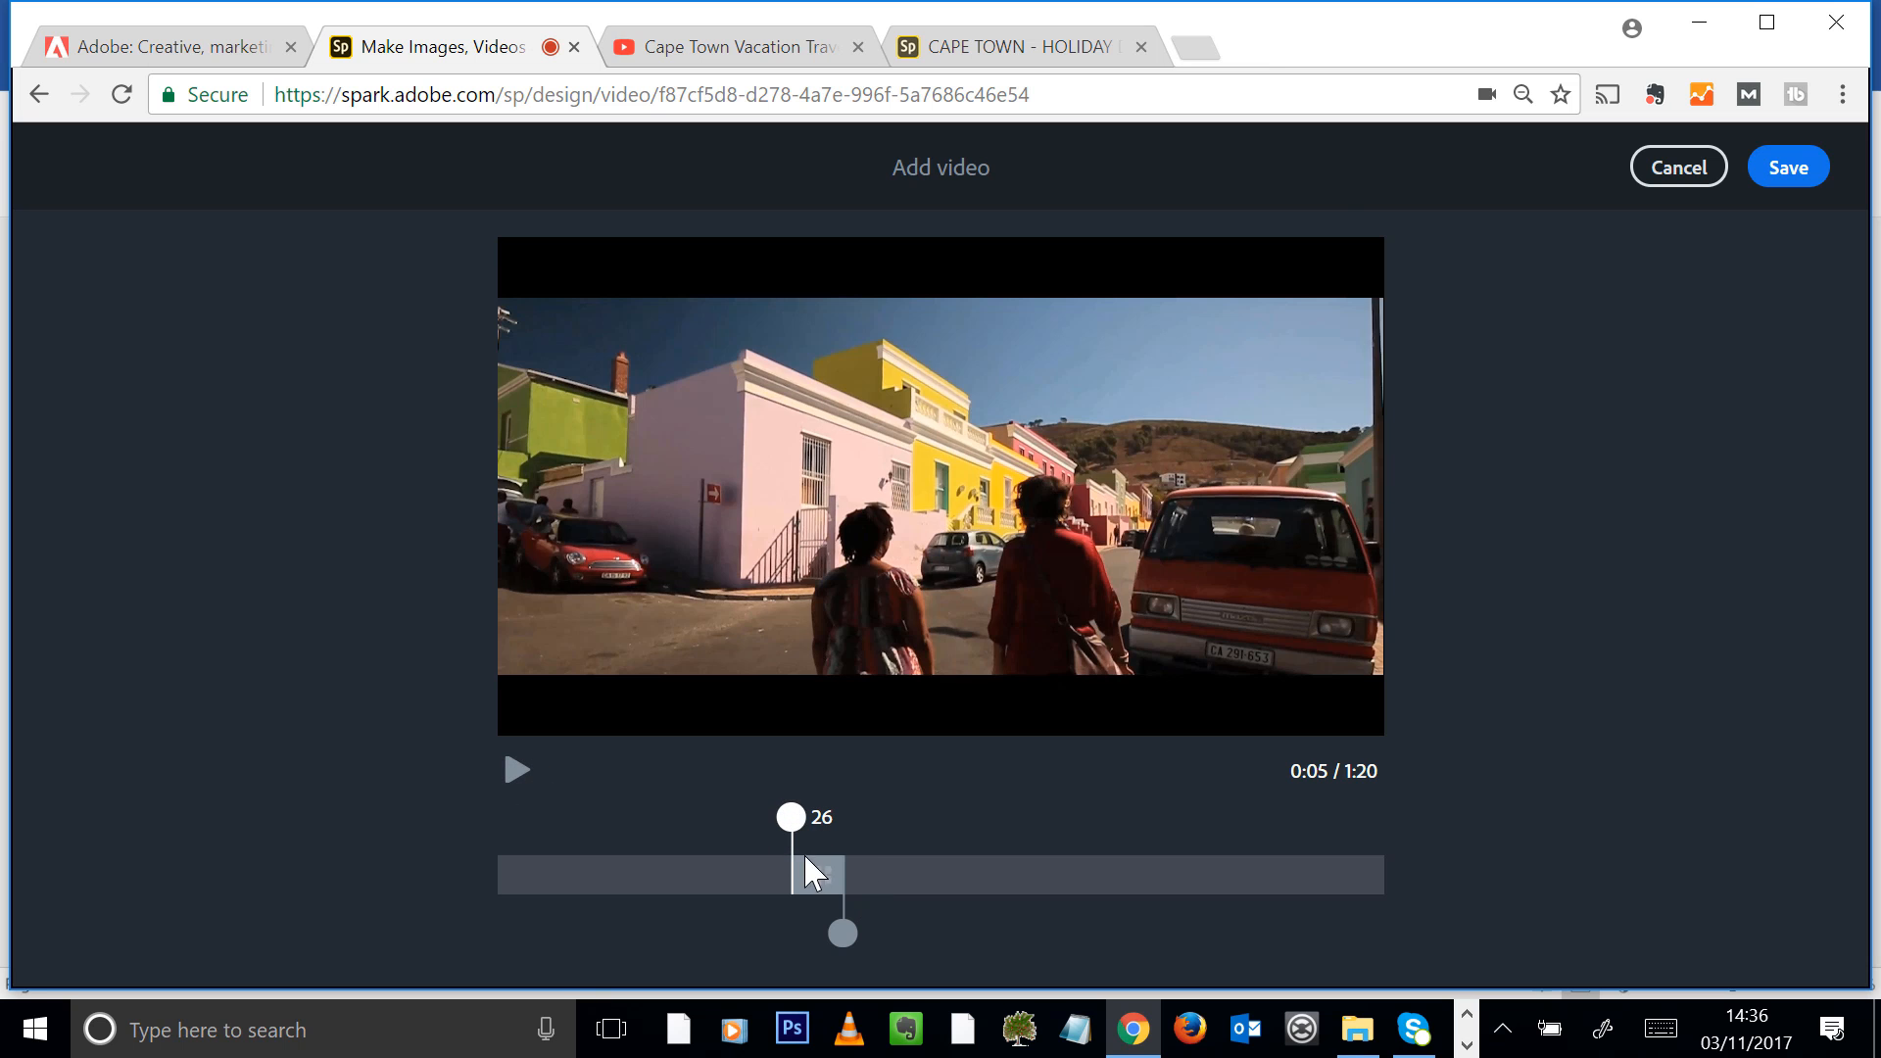
# Shift the 5-second trimmed section back so it ends at 8 seconds and save the clip to the slide
pyautogui.moveTo(805, 872); pyautogui.dragTo(589, 929)
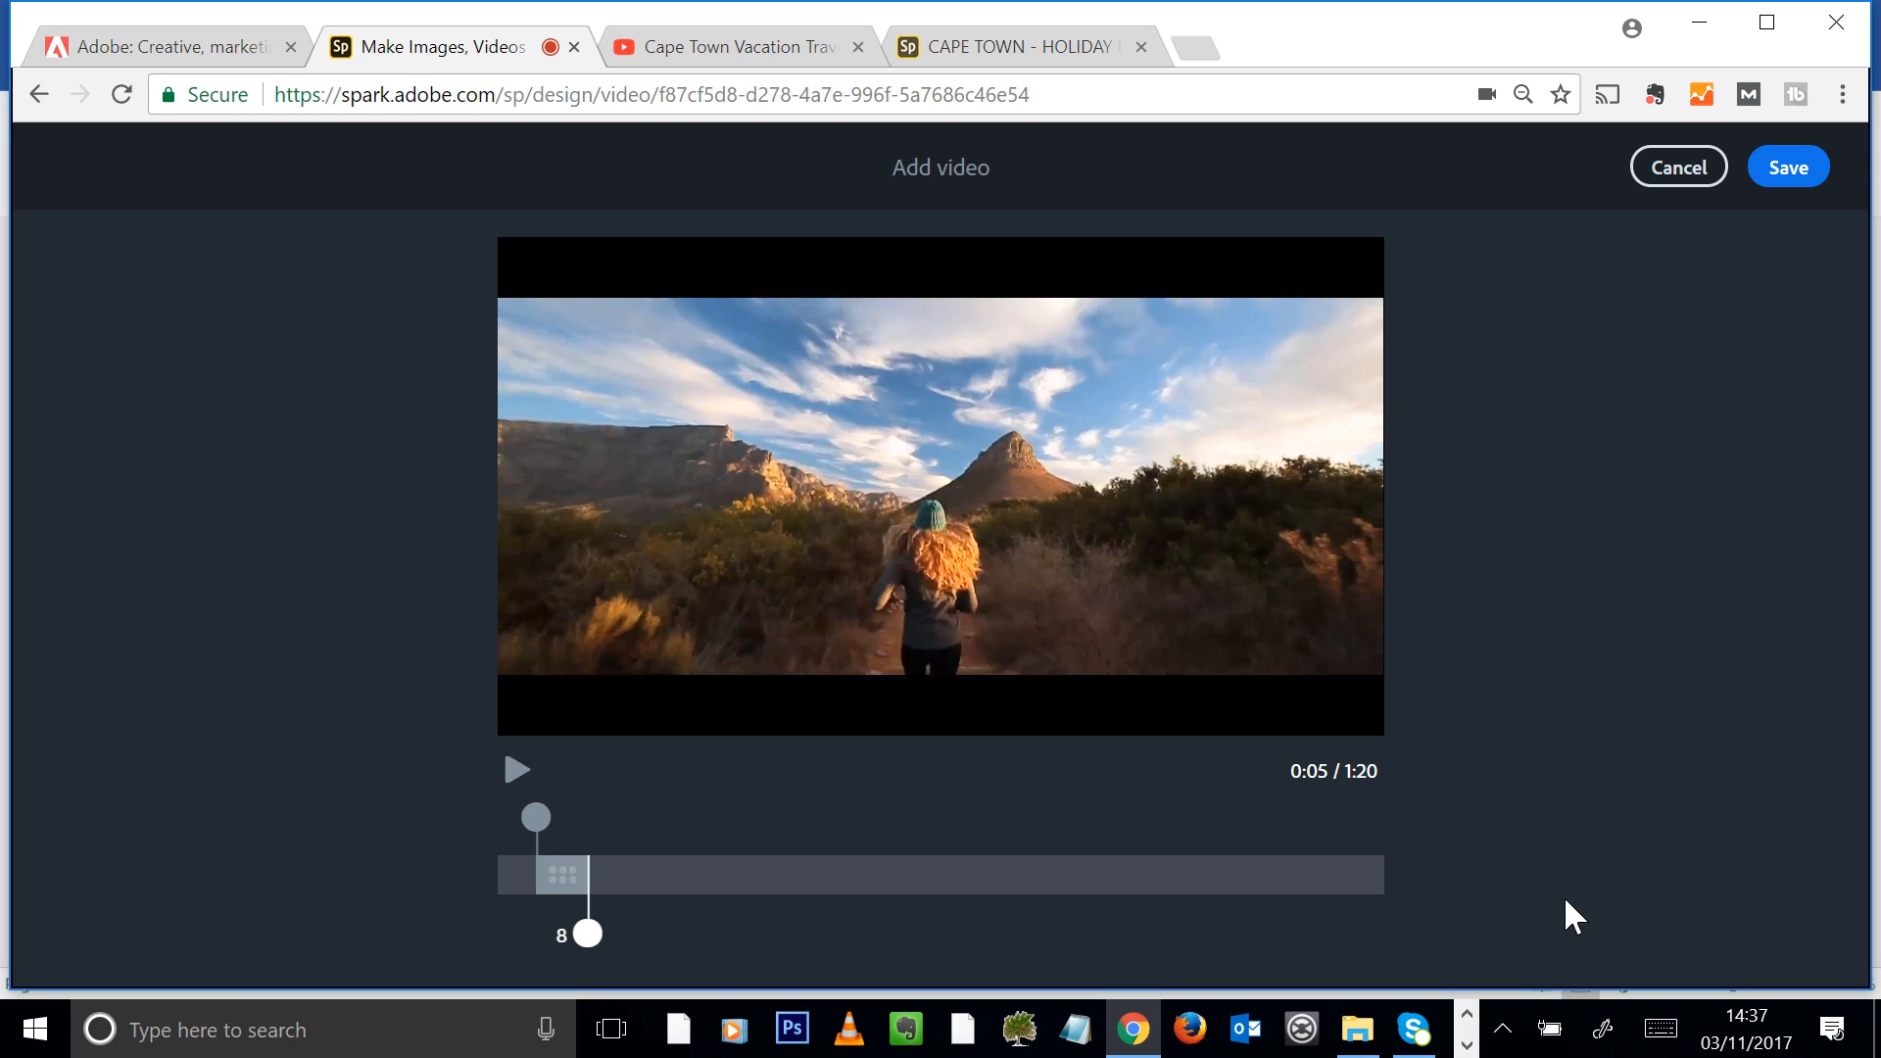
pyautogui.click(1801, 167)
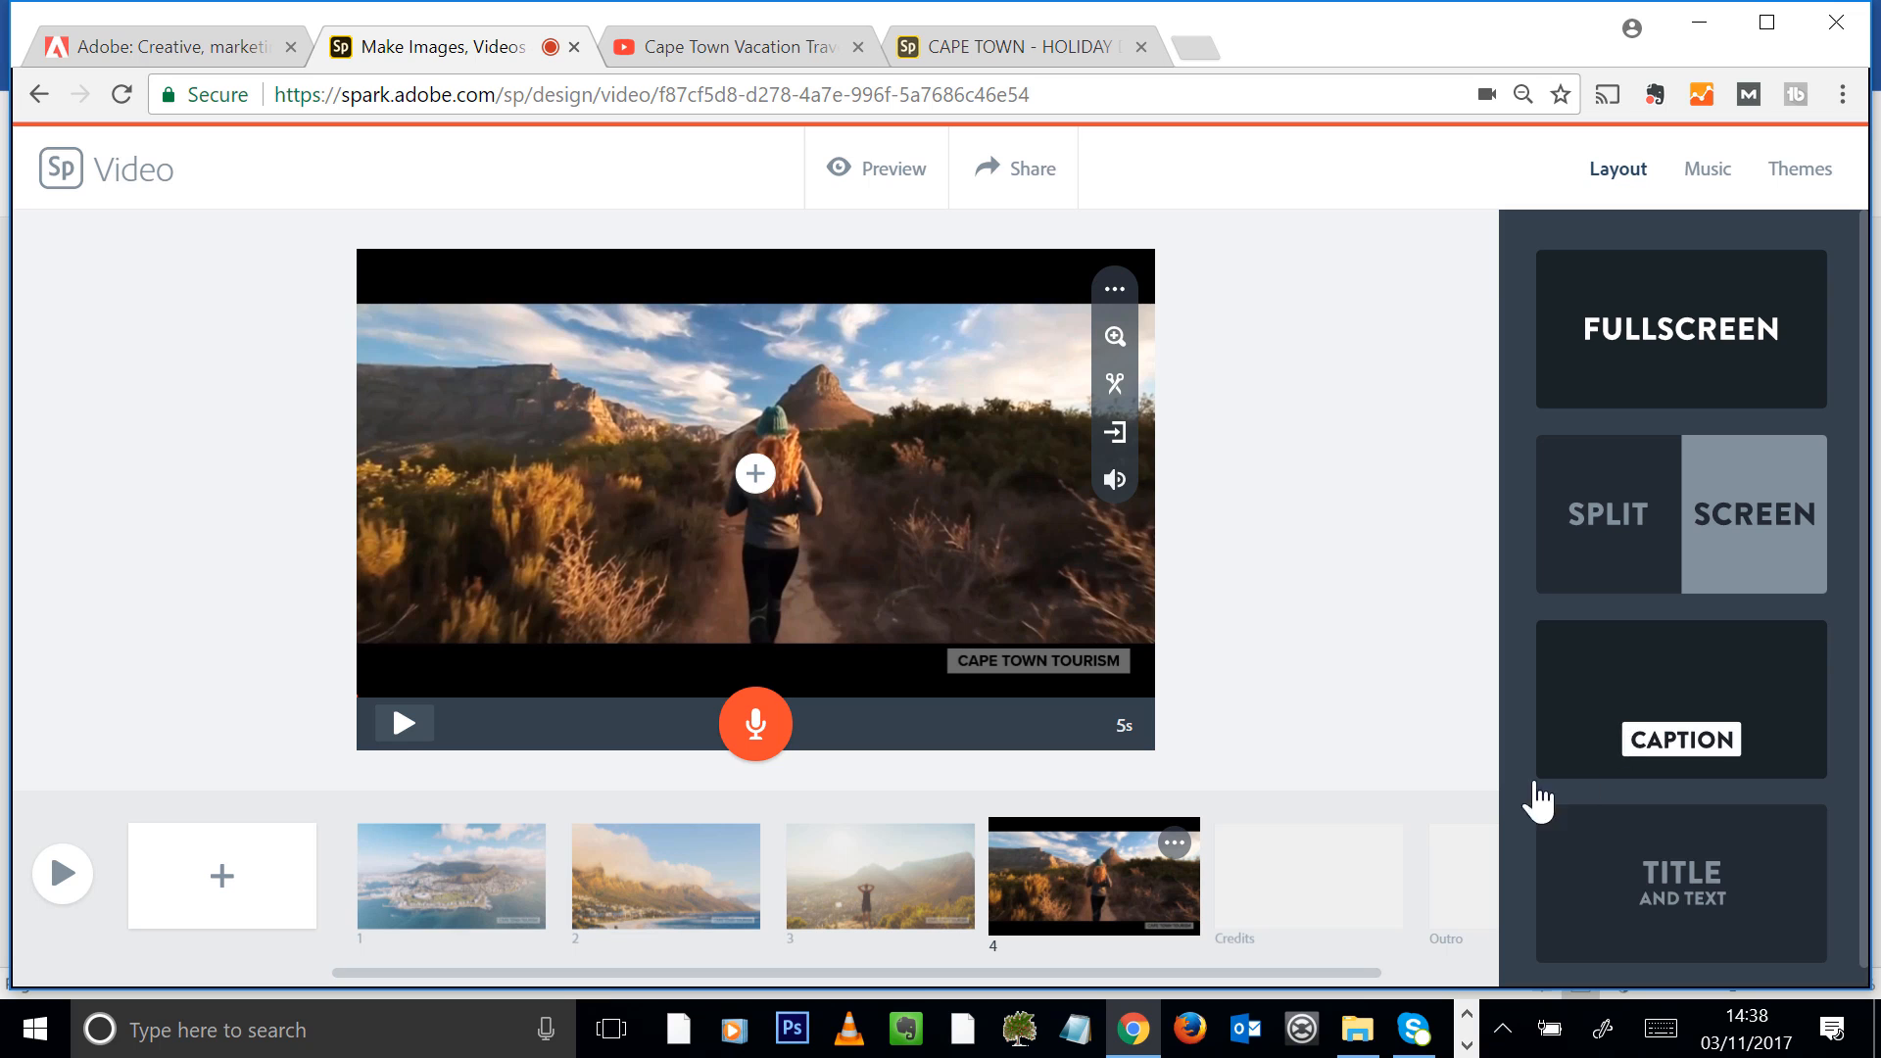
# Add a fifth slide with the Split Screen layout and upload the "Groot Constantia .jpg (1)" photo into its blue half
pyautogui.click(223, 876)
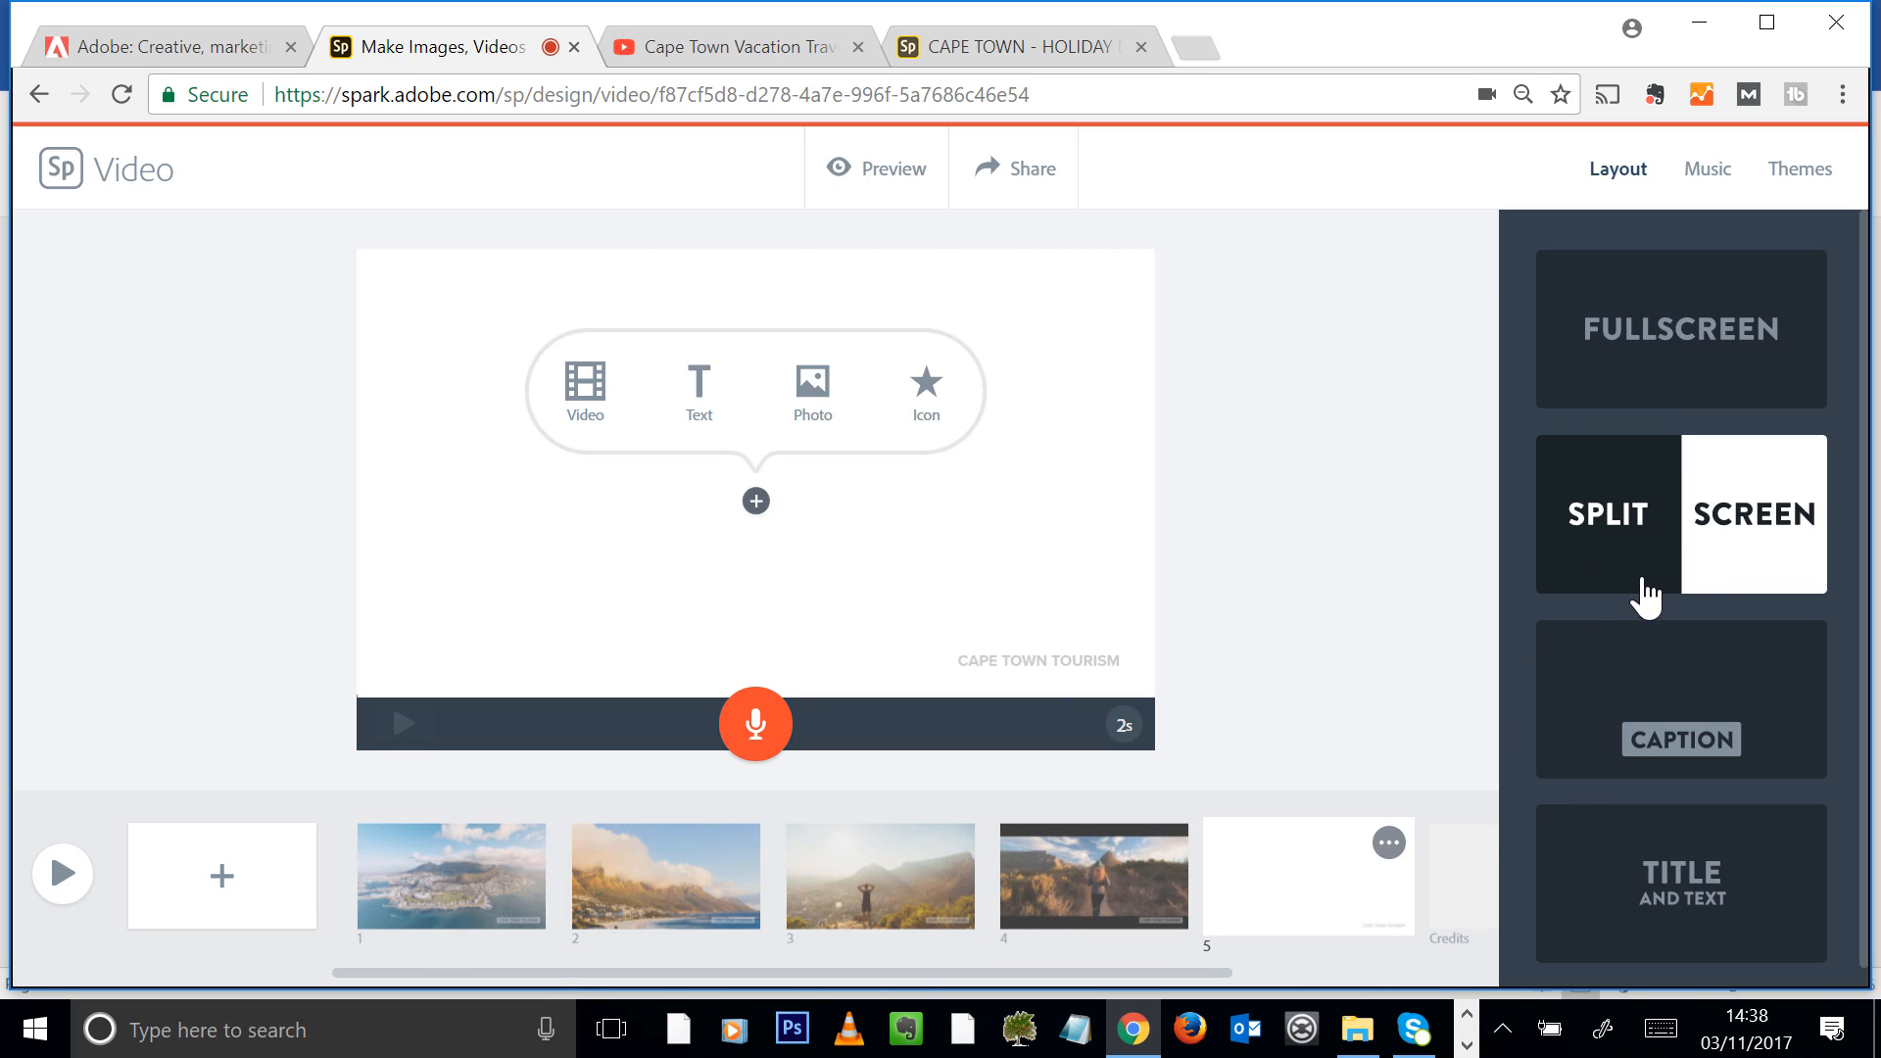
pyautogui.click(1701, 533)
pyautogui.click(557, 473)
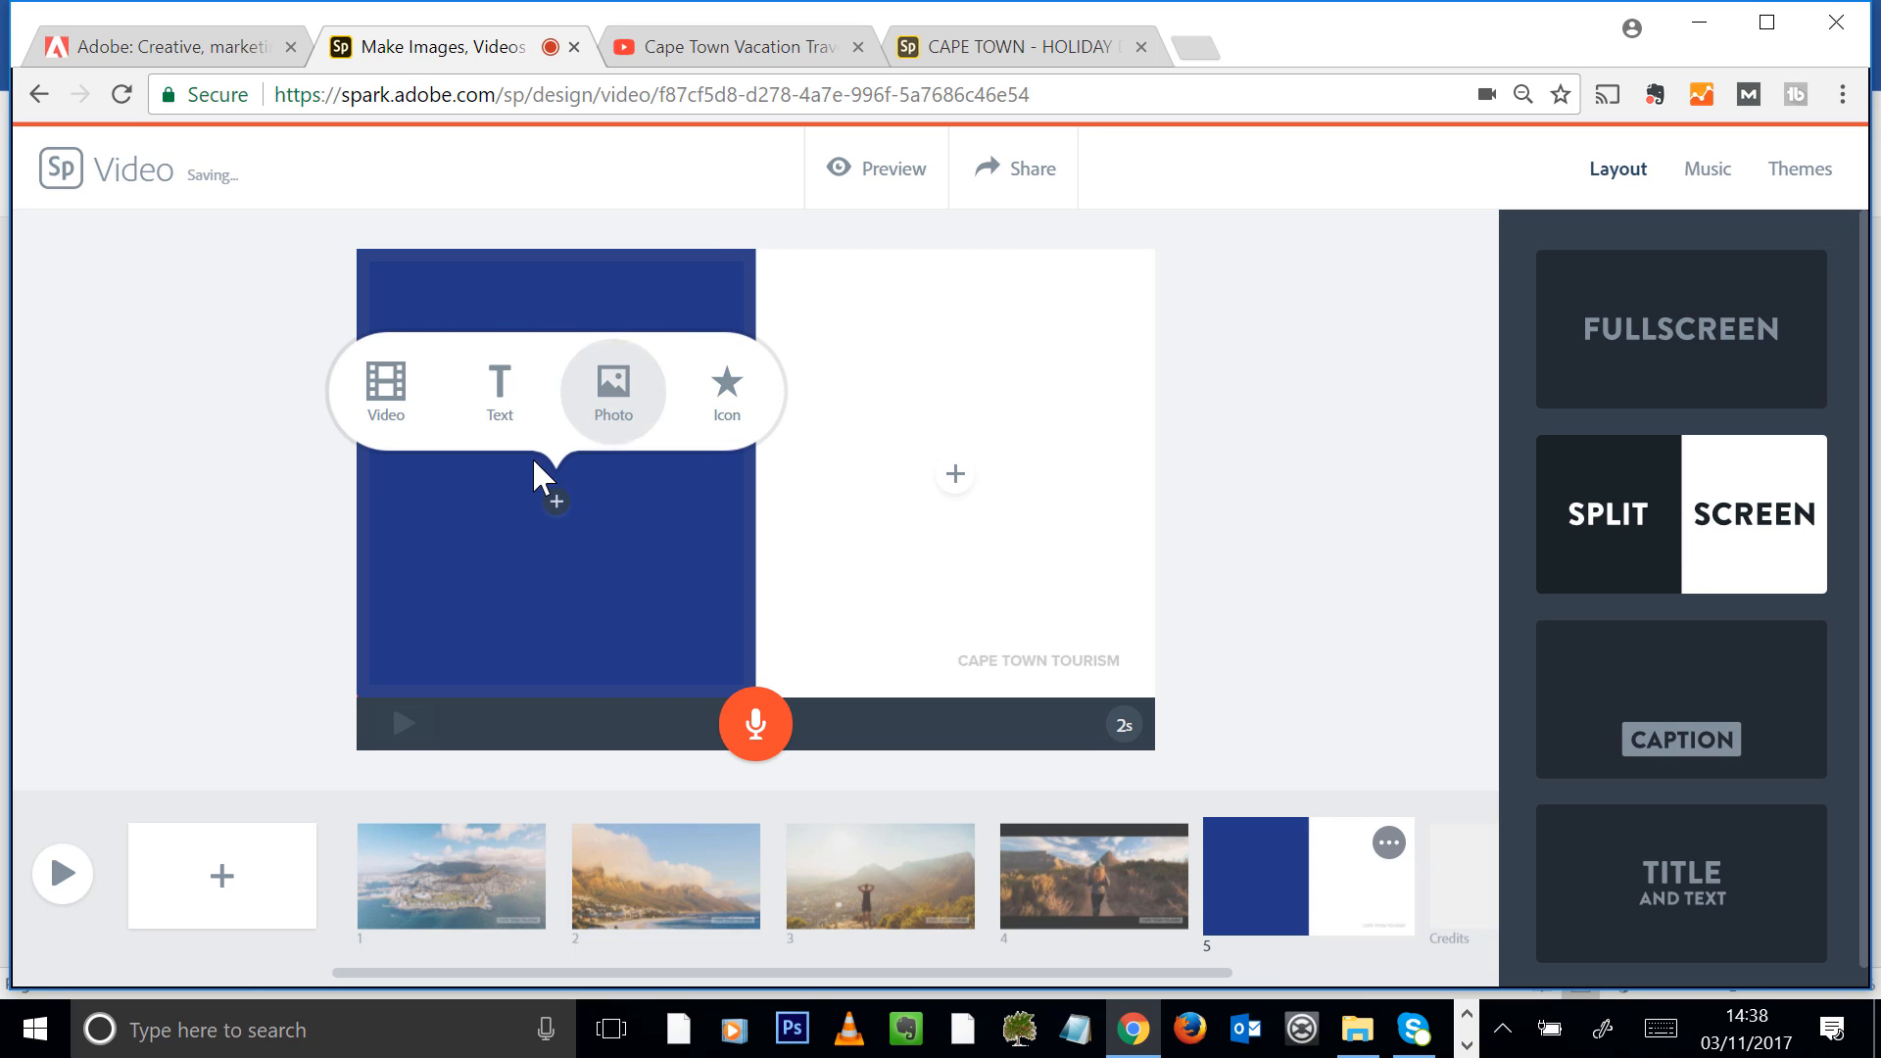
pyautogui.click(614, 387)
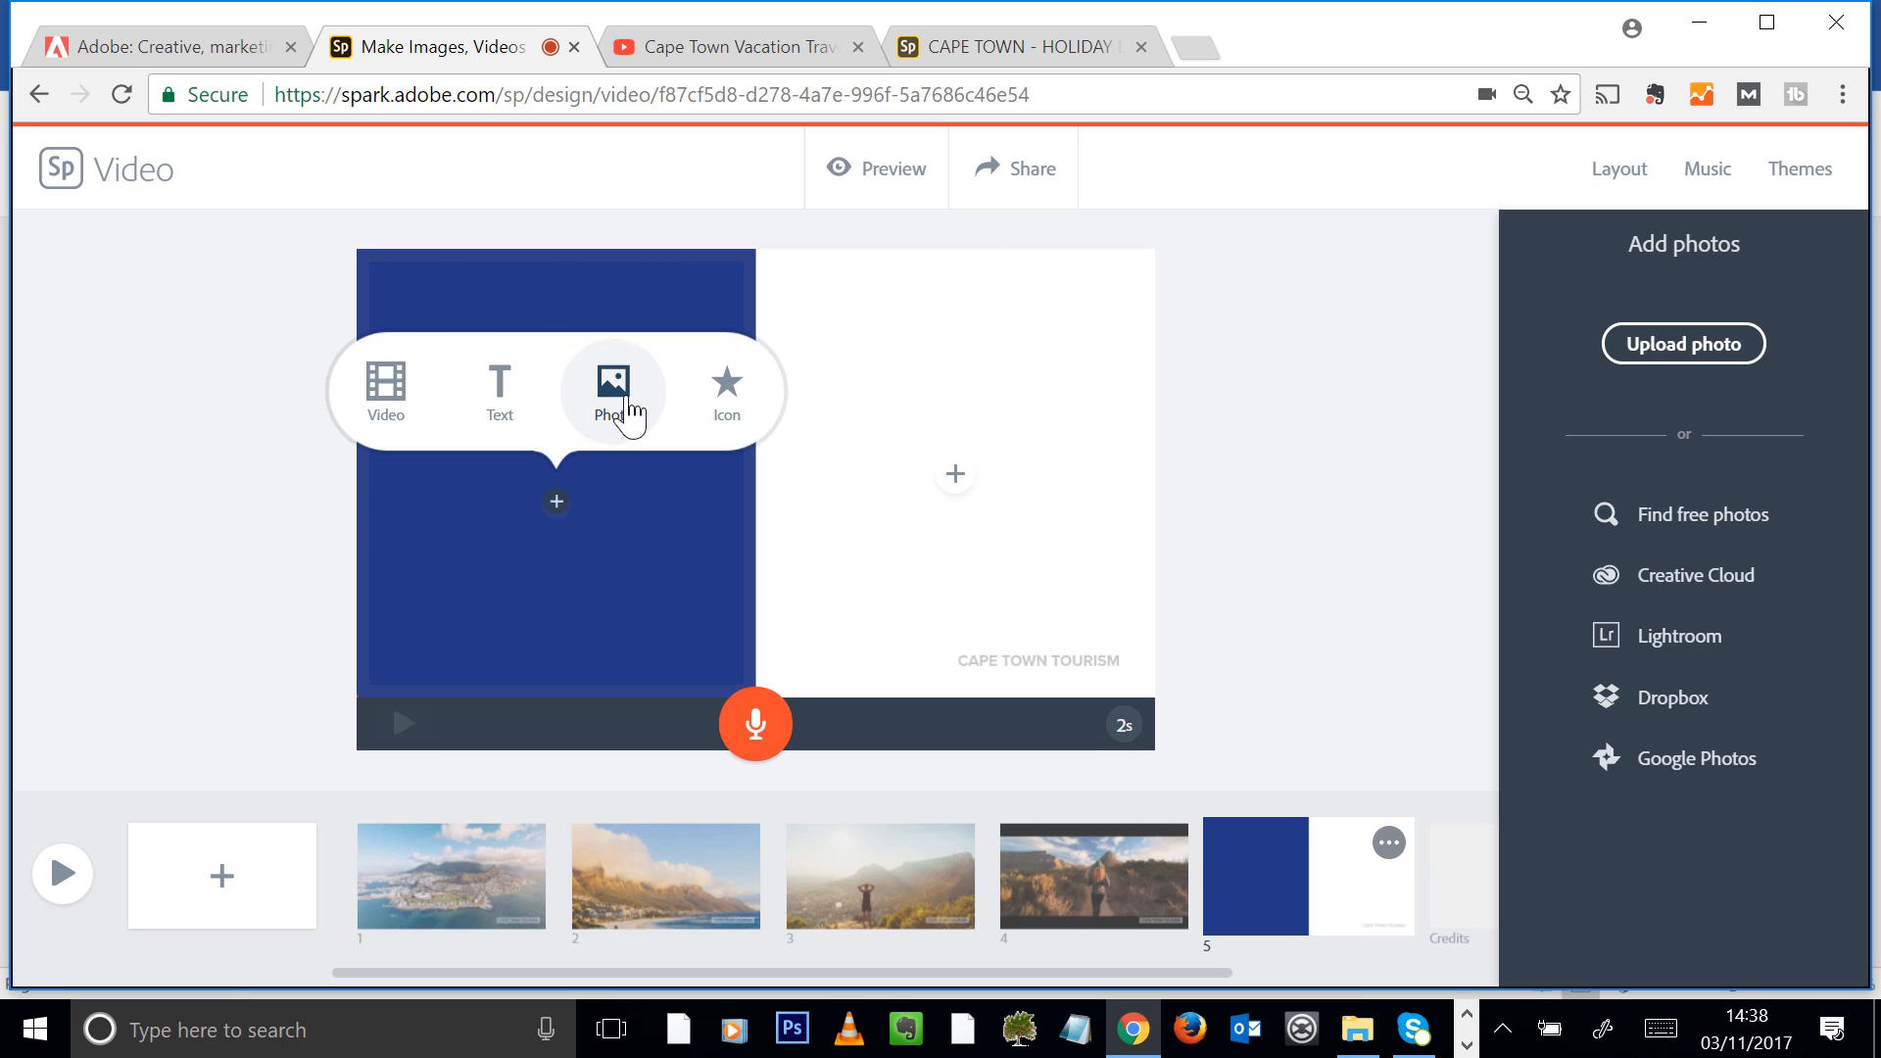
pyautogui.click(1695, 360)
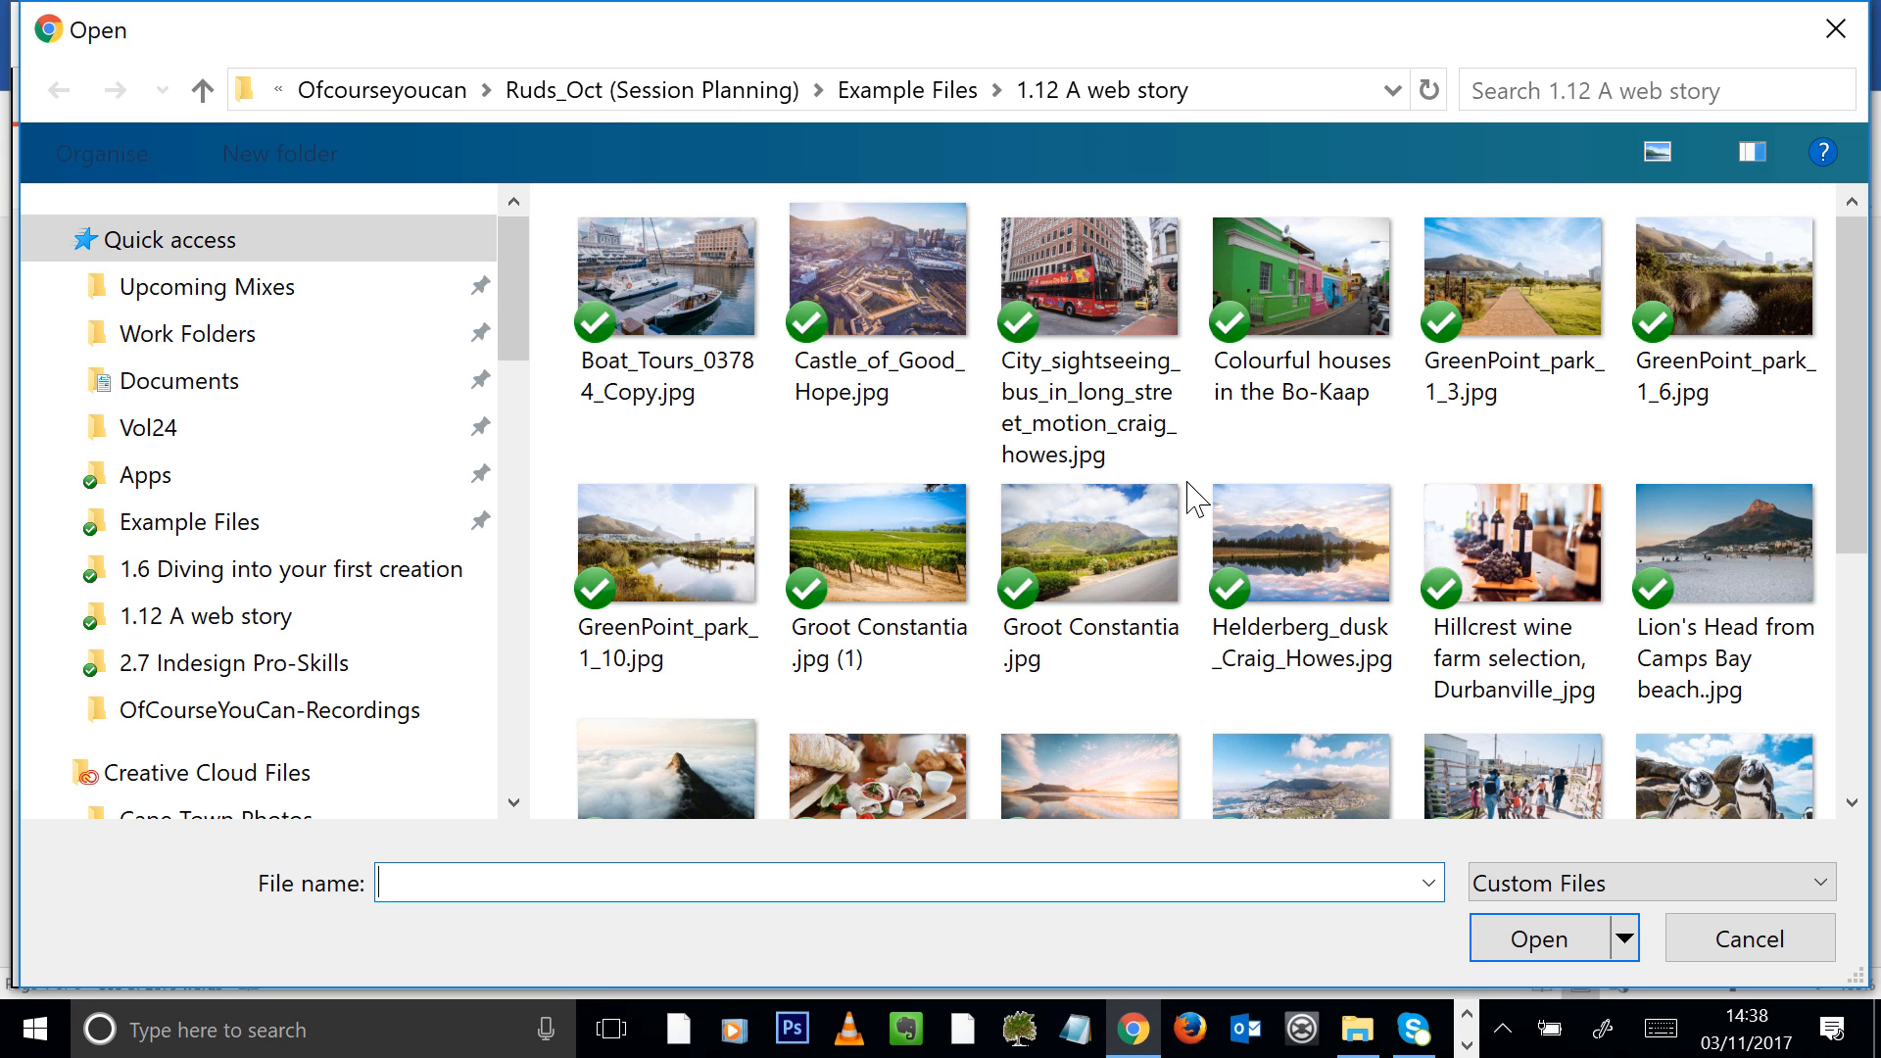
pyautogui.scroll(-2, 1539, 537)
pyautogui.scroll(2, 1539, 537)
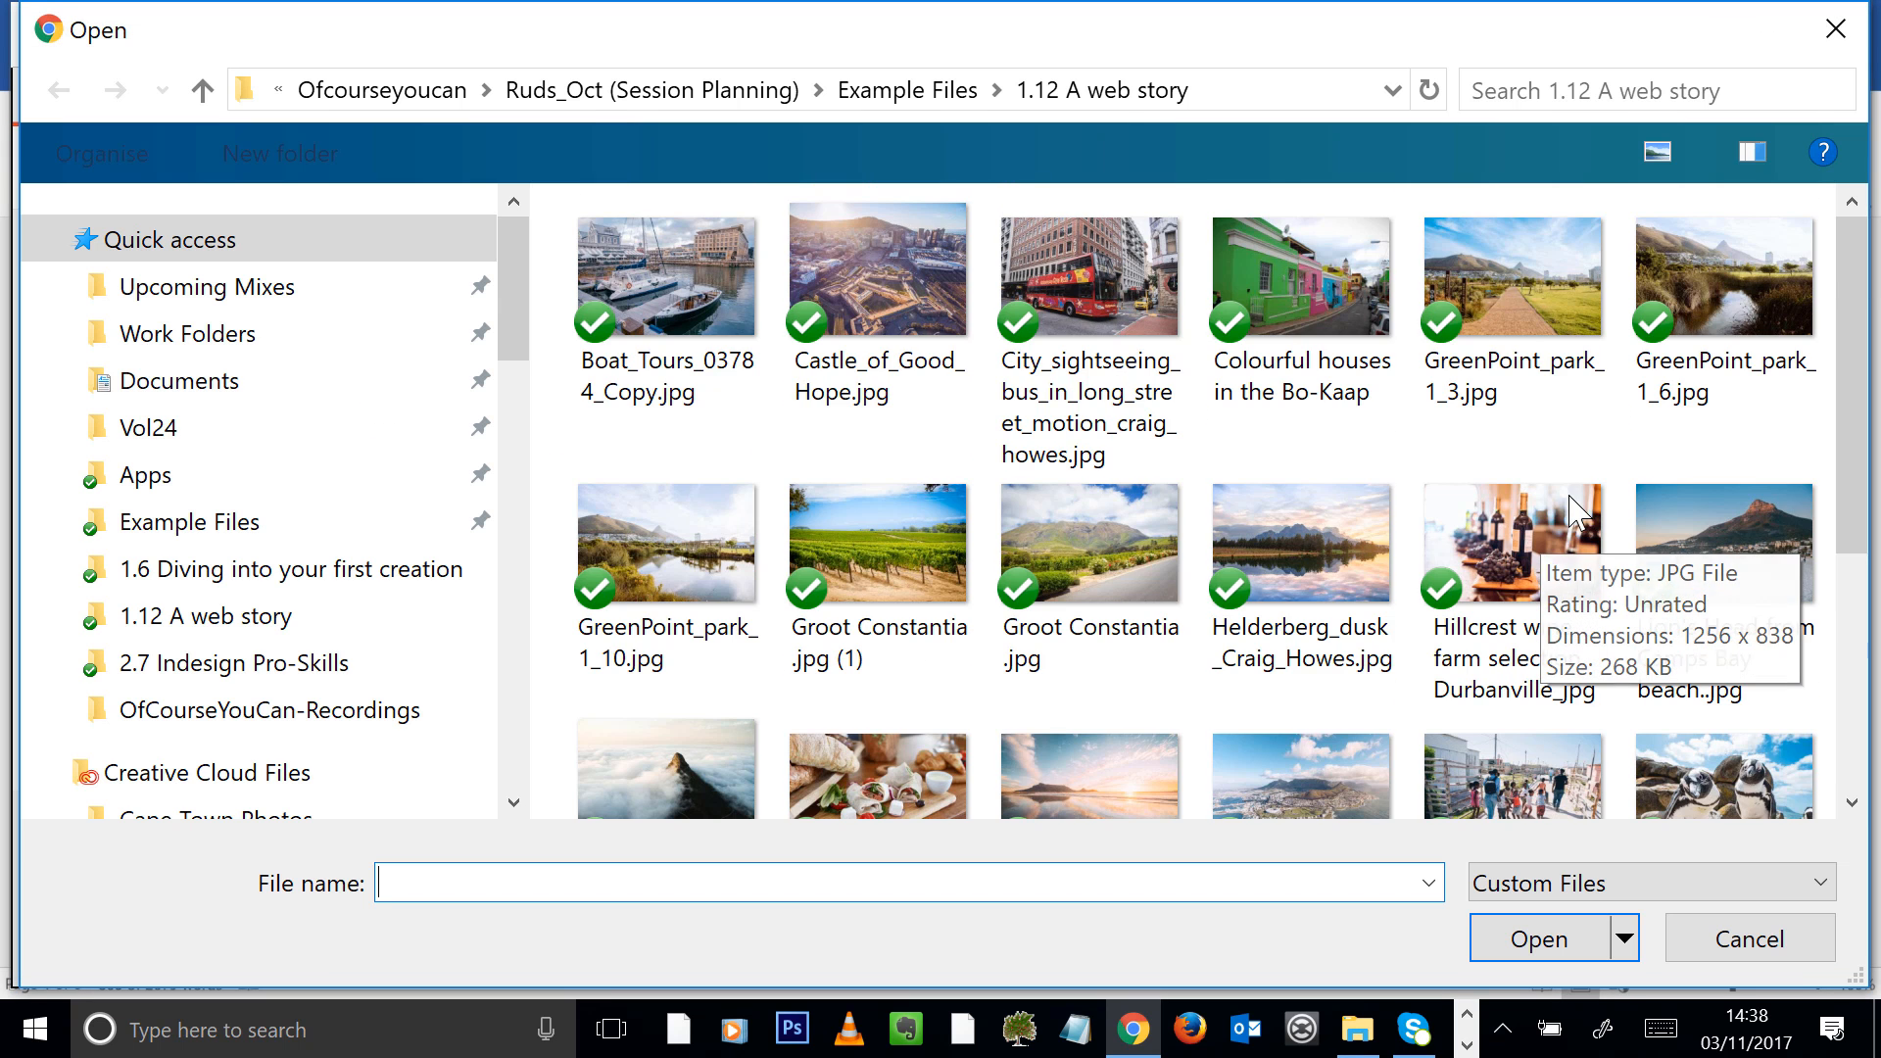
pyautogui.scroll(-2, 1505, 426)
pyautogui.click(896, 421)
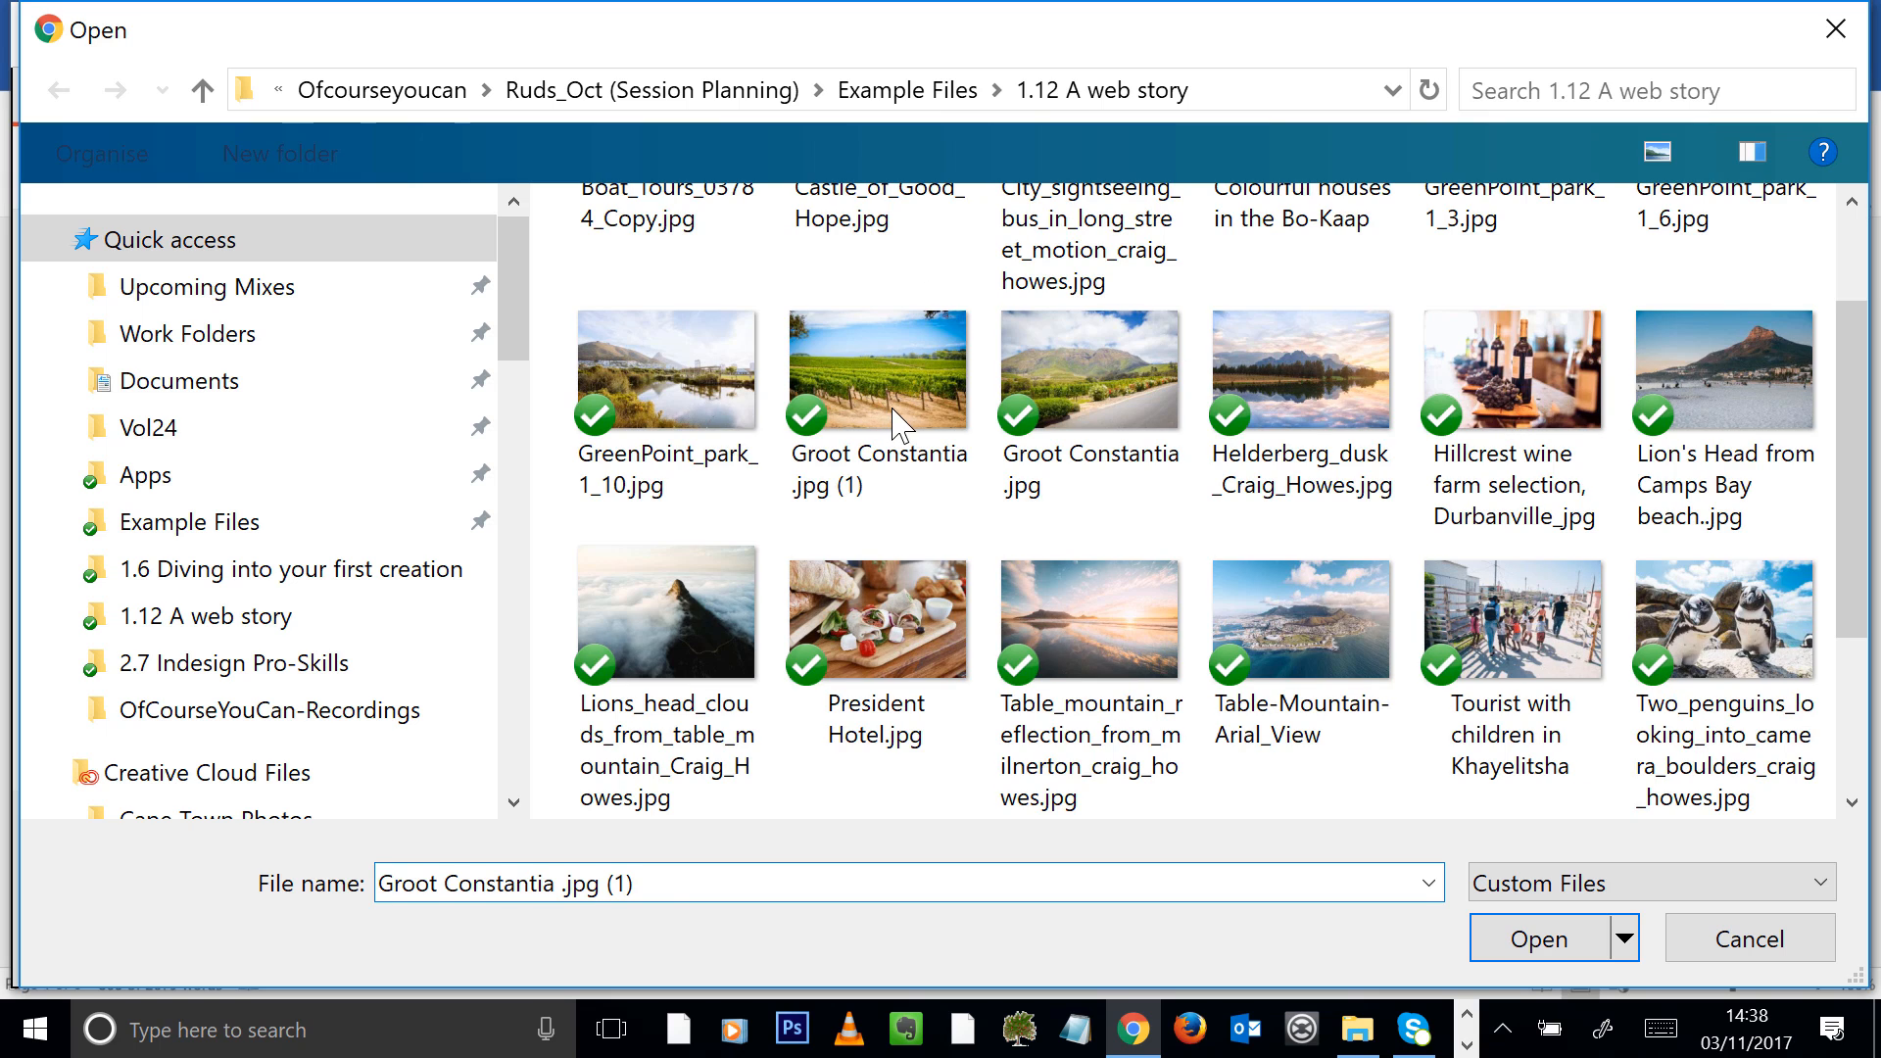
pyautogui.click(1568, 941)
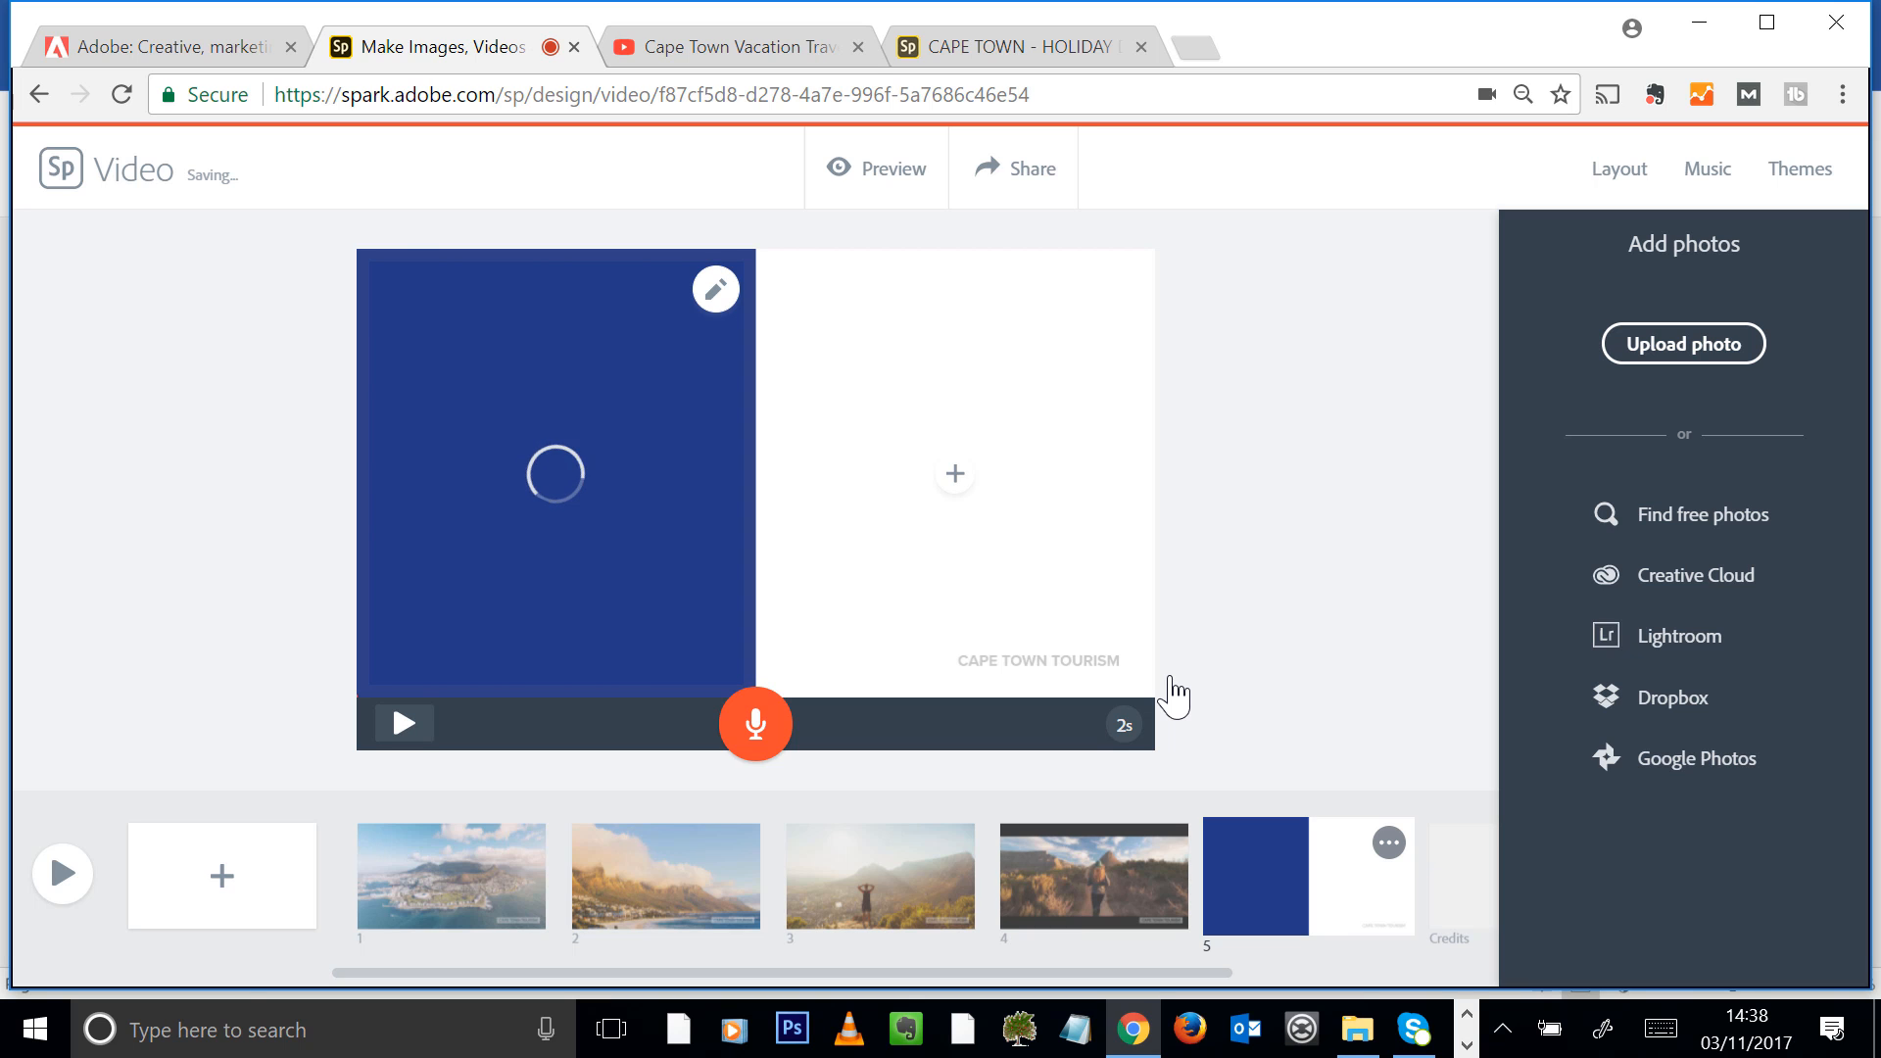
# Enter the text "Visit the winelands" in the slide's empty half and record about 6 seconds of narration
pyautogui.click(951, 478)
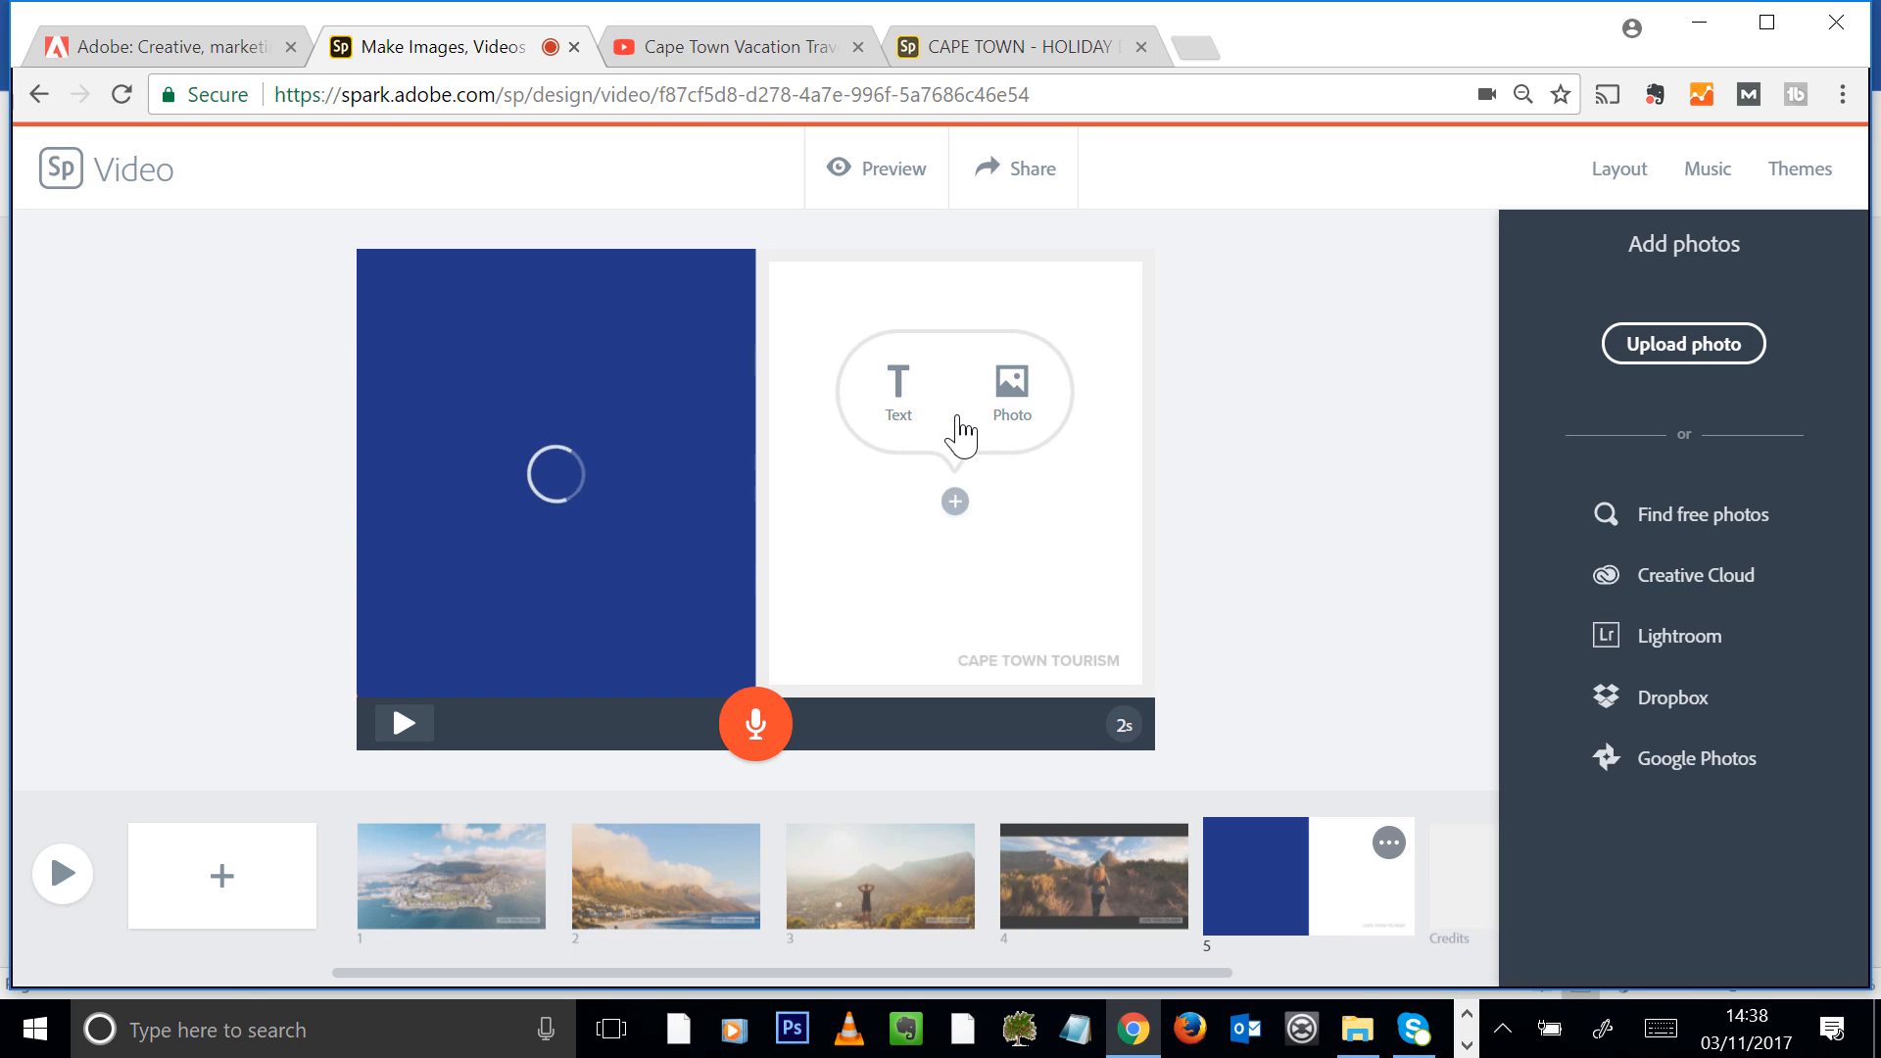
pyautogui.click(901, 392)
pyautogui.write('Visirt ')
pyautogui.write('t ht')
pyautogui.write('he W')
pyautogui.press('BackSpace')
pyautogui.write('winelands')
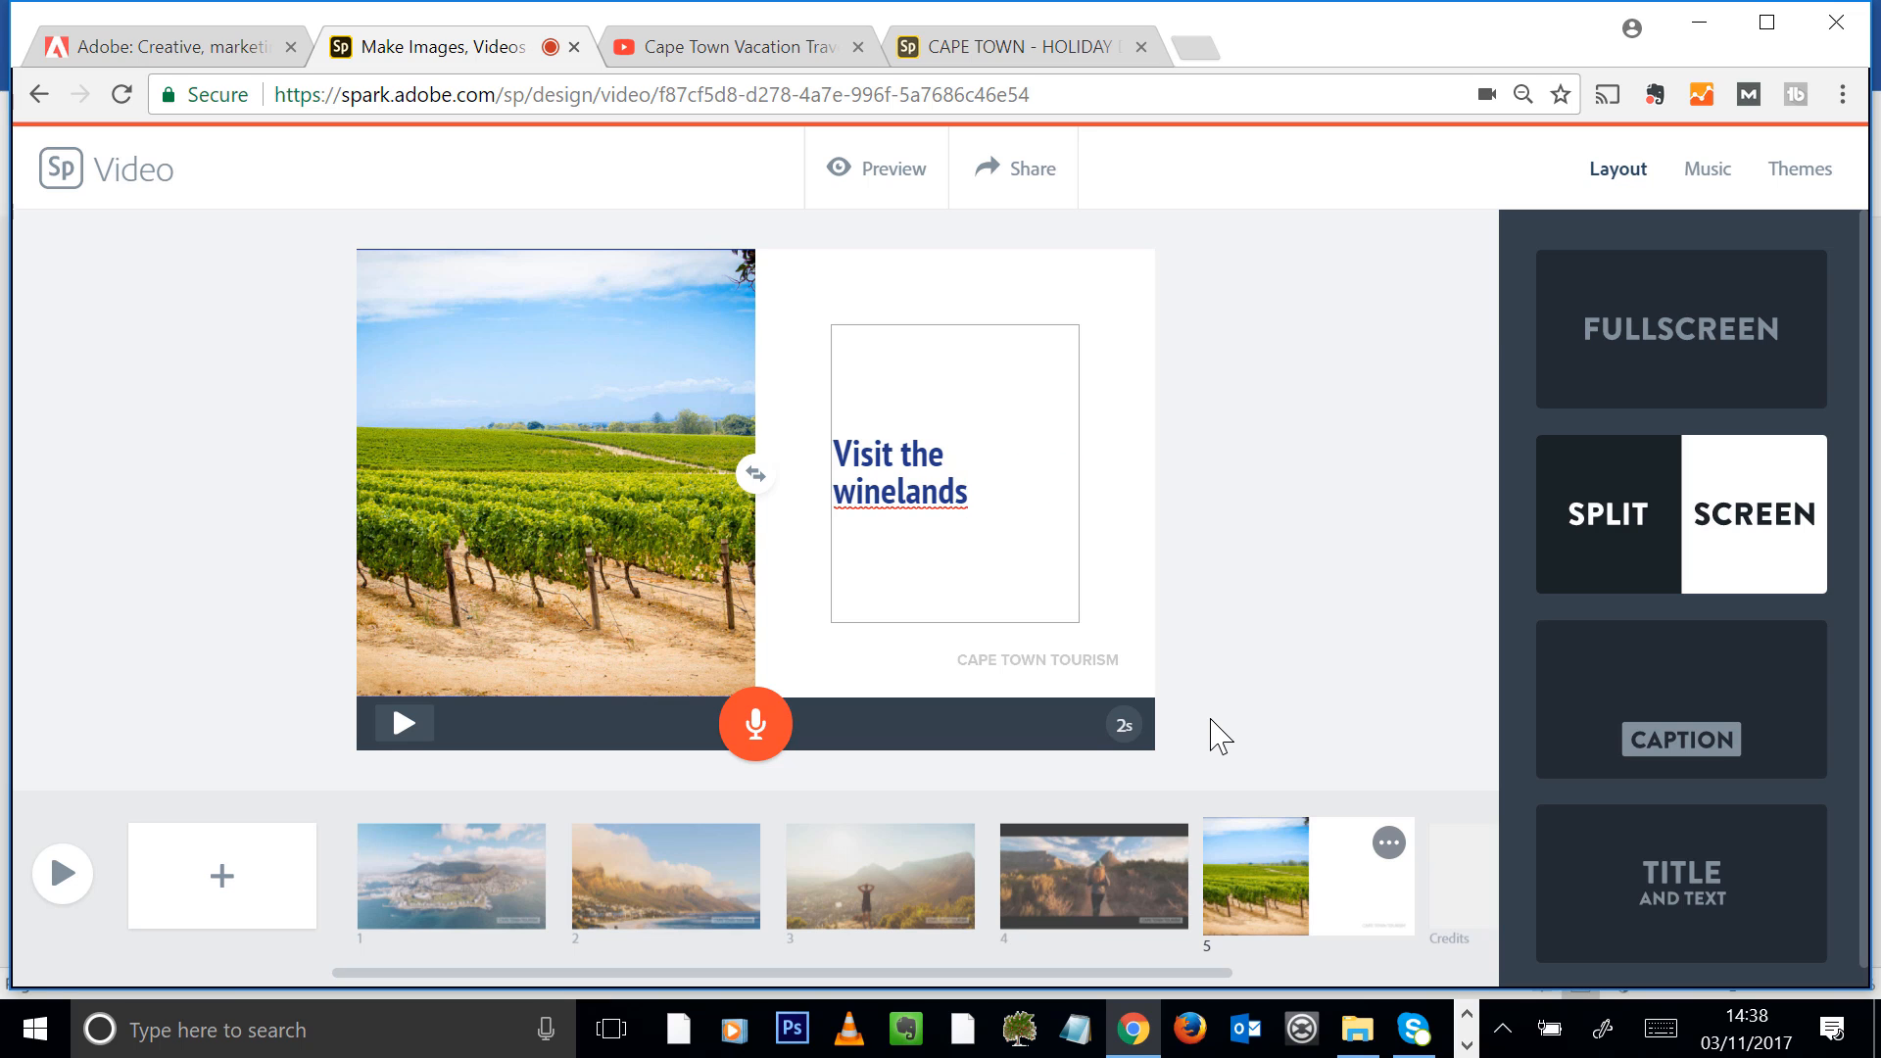
pyautogui.click(1243, 655)
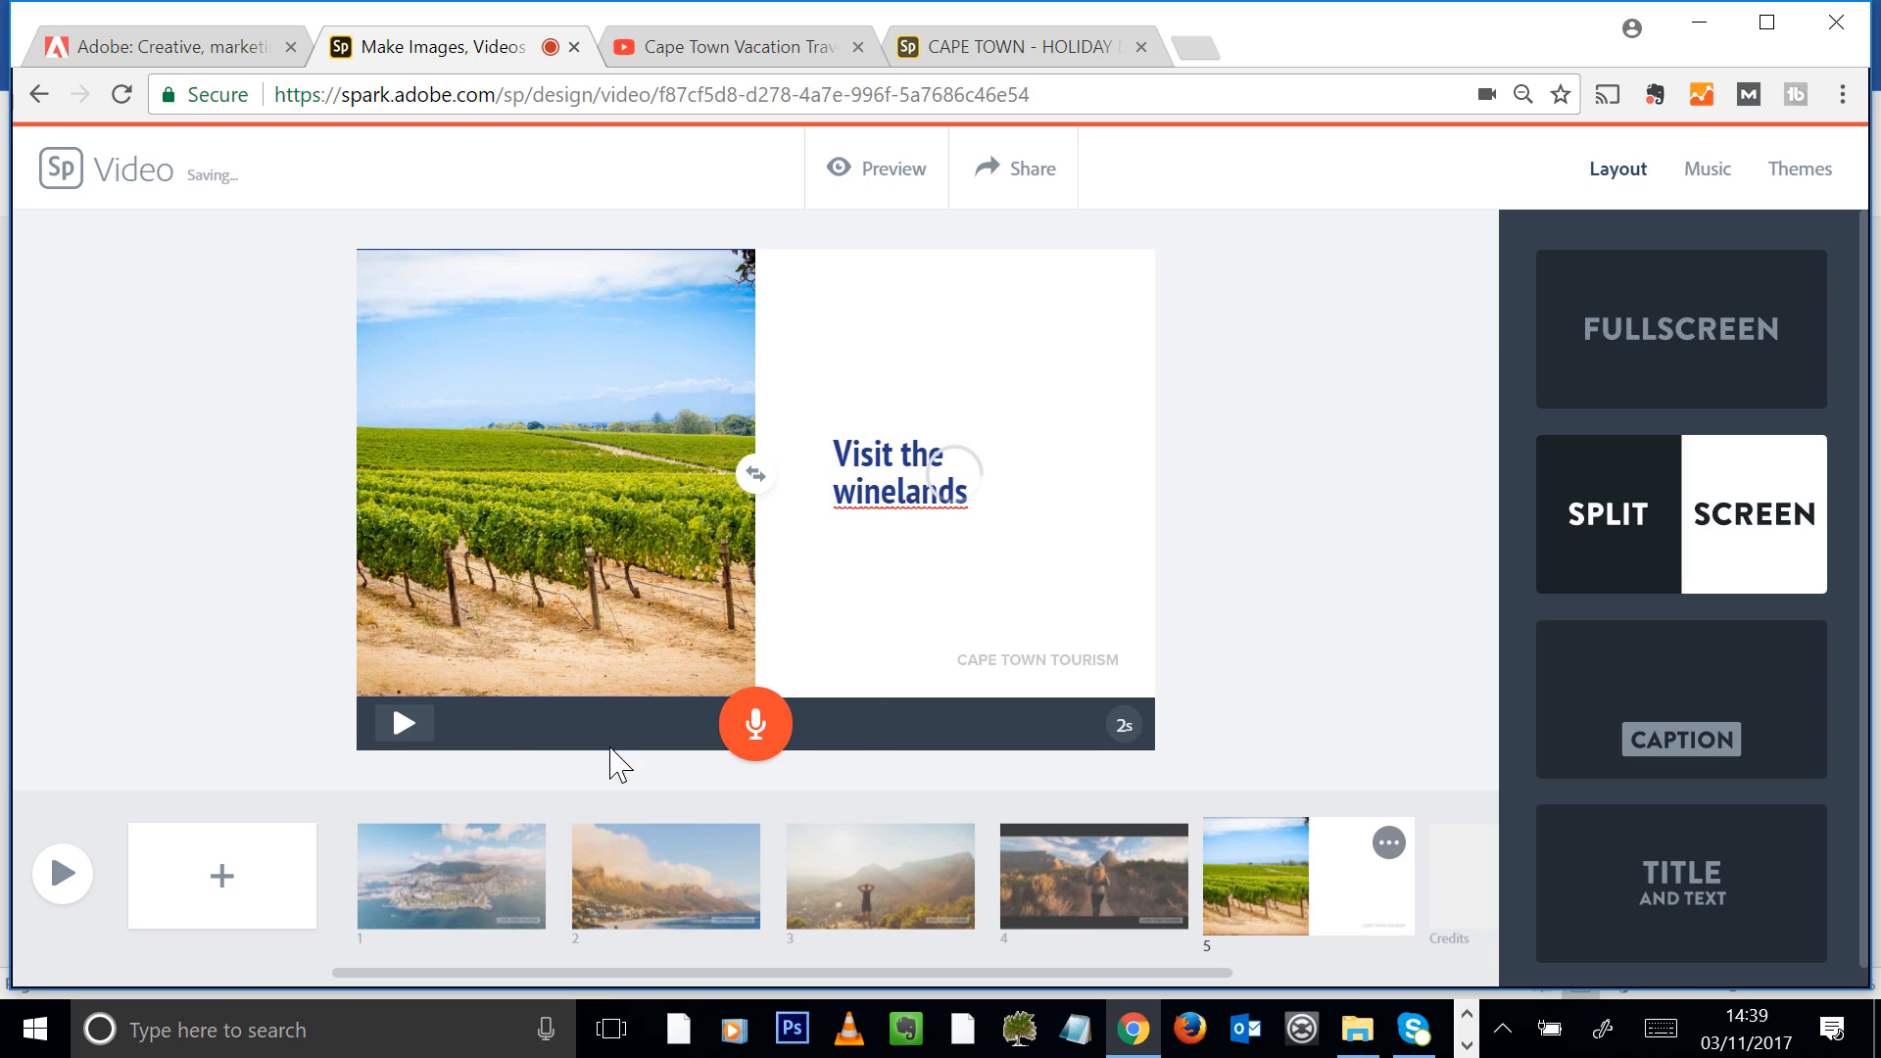
pyautogui.moveTo(756, 734); pyautogui.dragTo(773, 734)
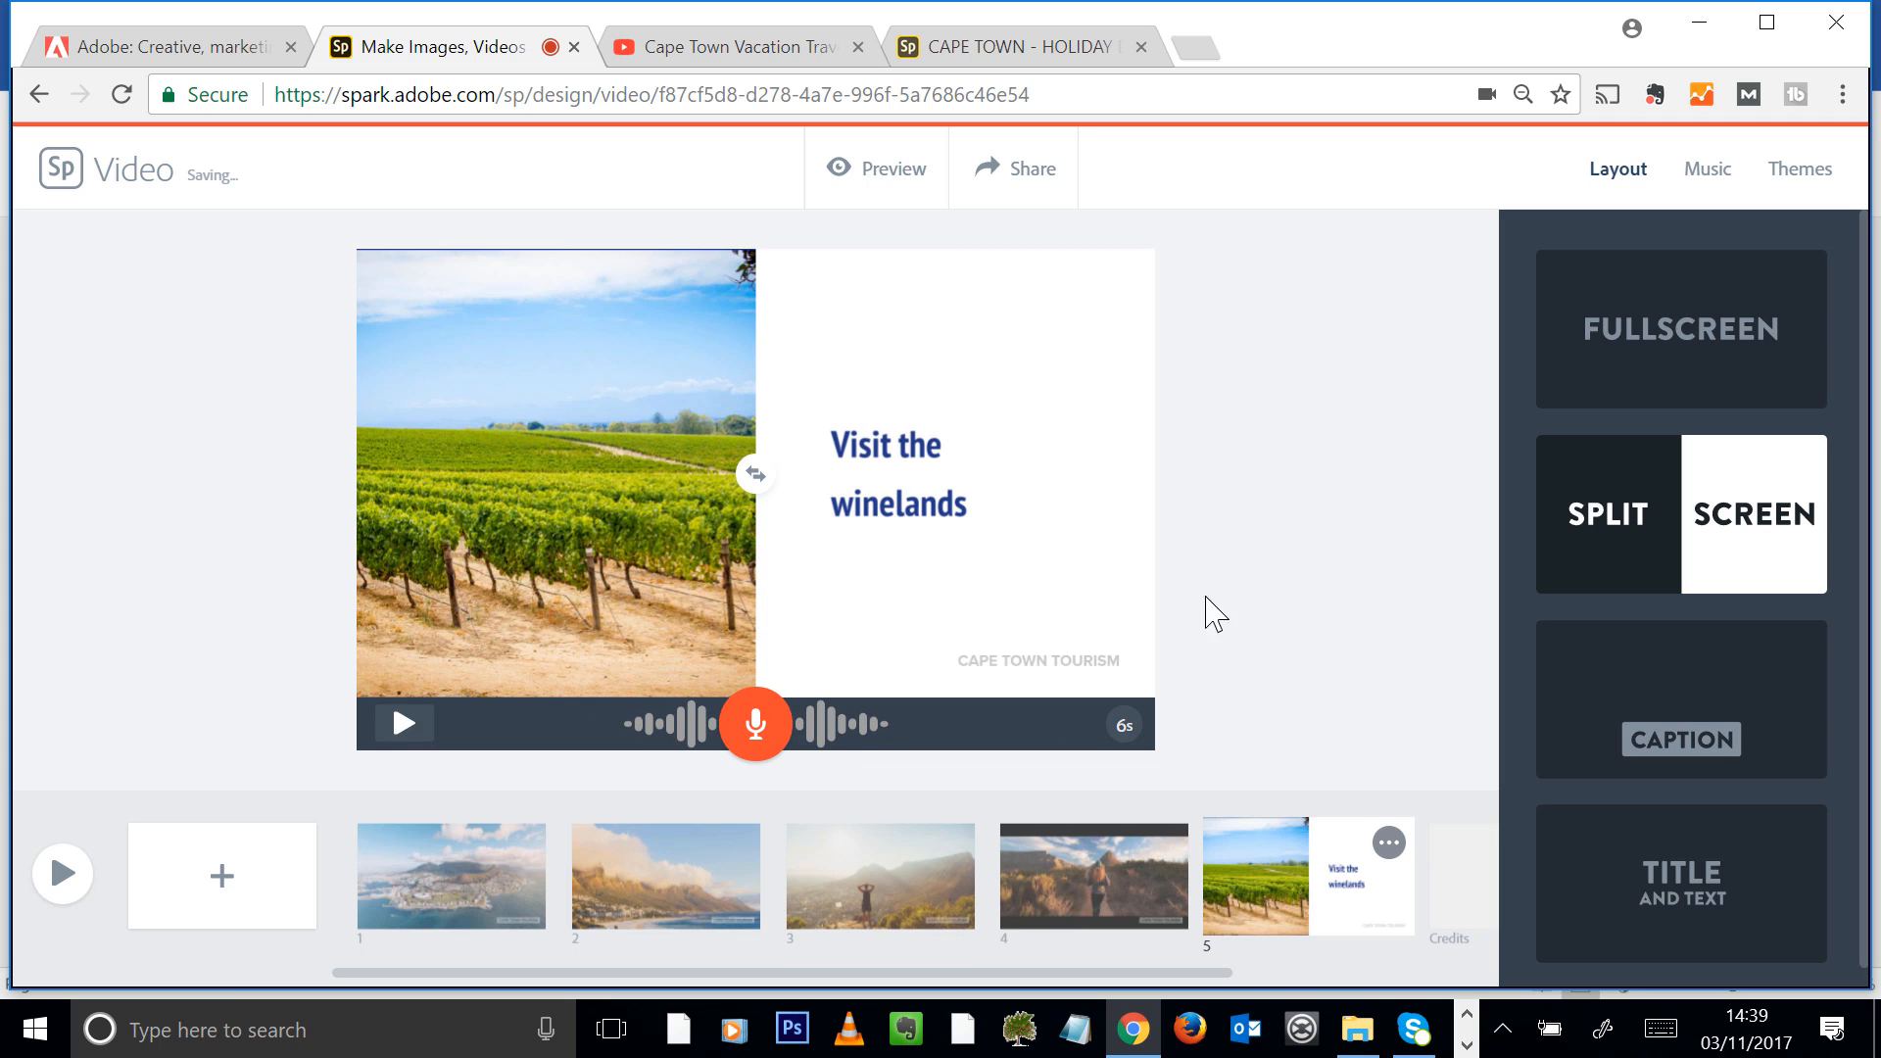
# Mute the sound of the video clip on the fourth slide
pyautogui.click(1077, 860)
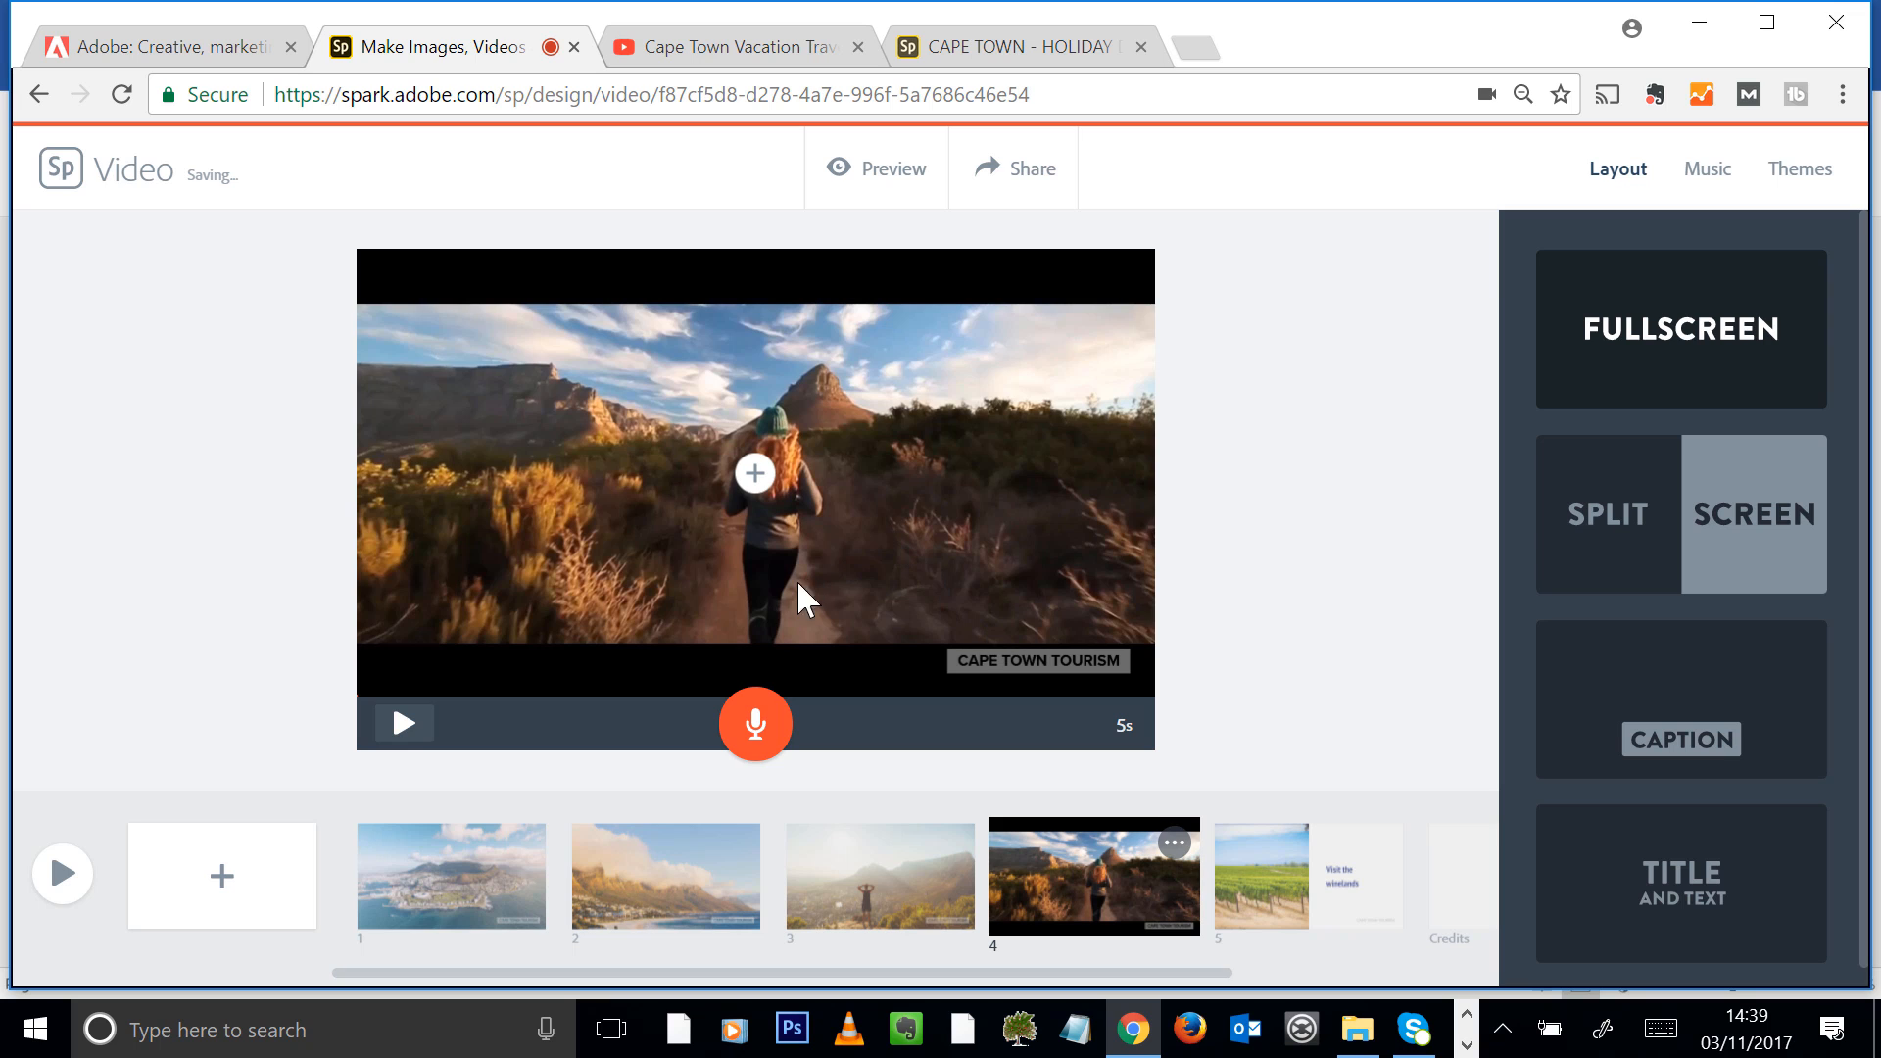
pyautogui.click(827, 540)
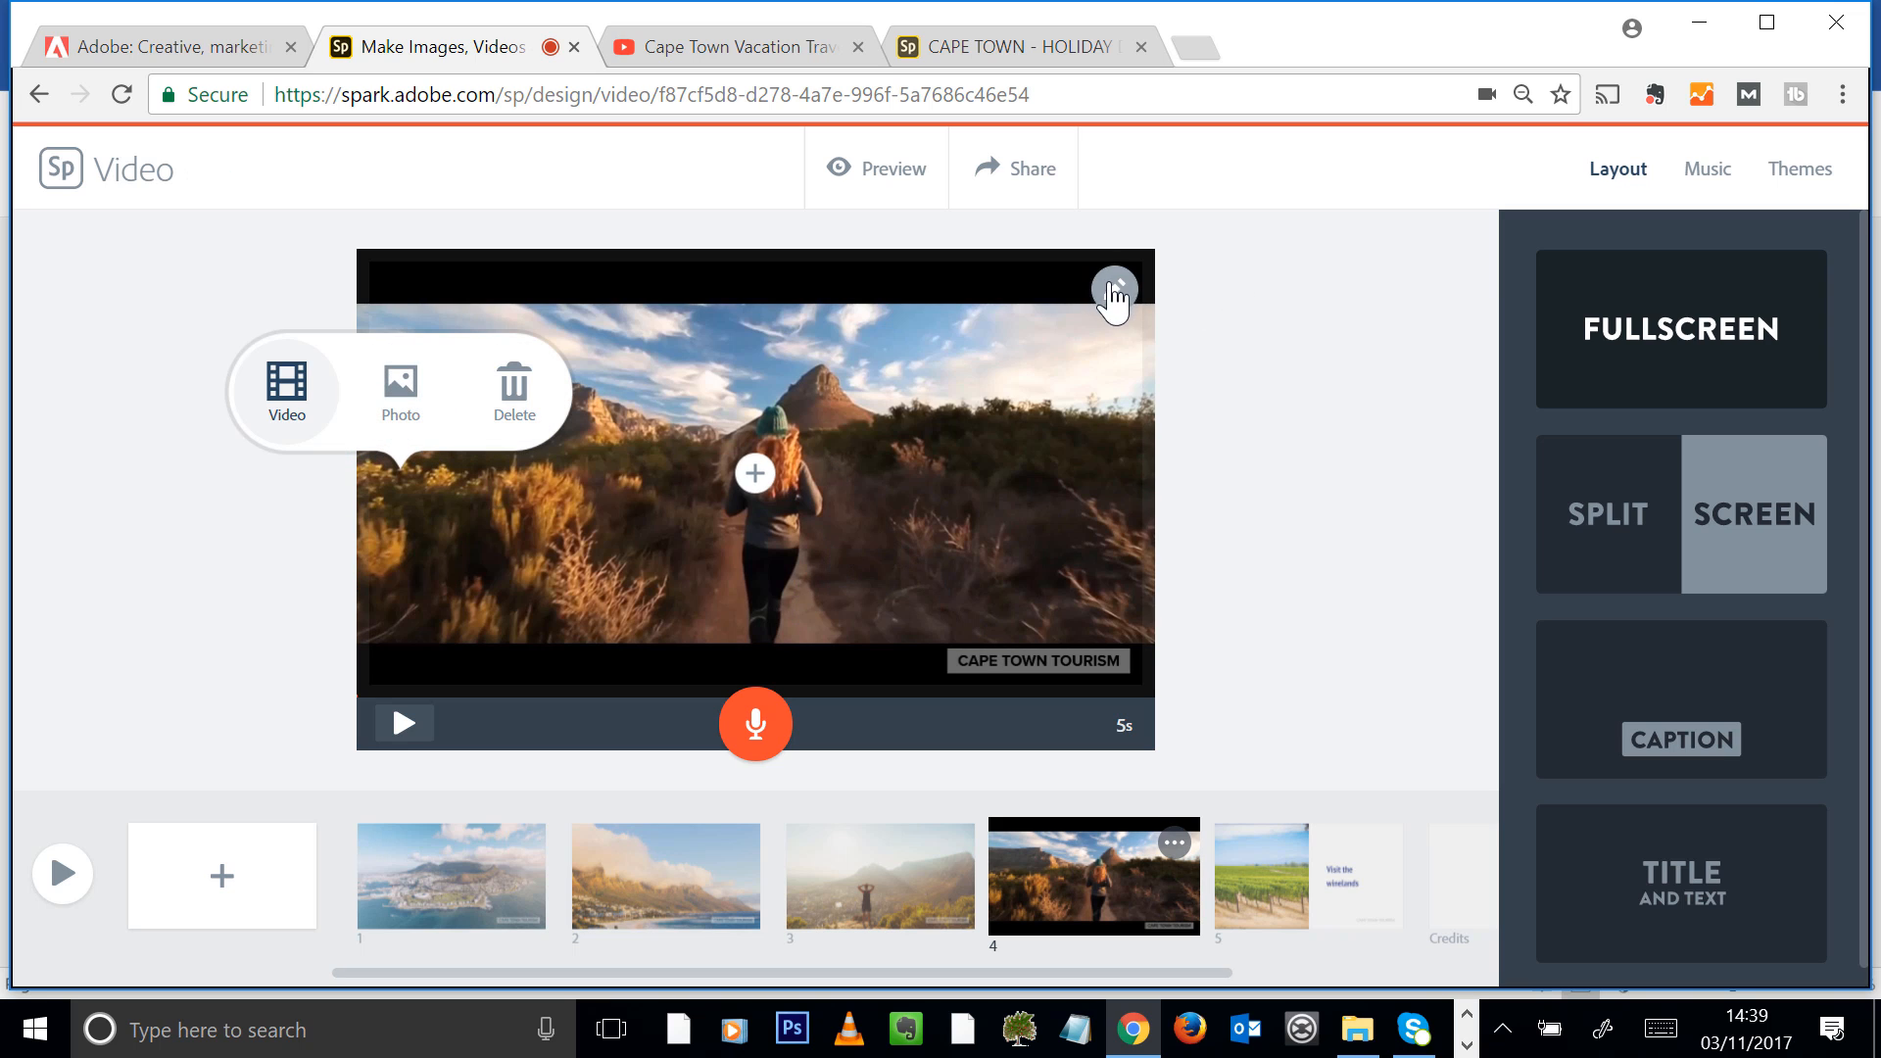
pyautogui.click(1114, 291)
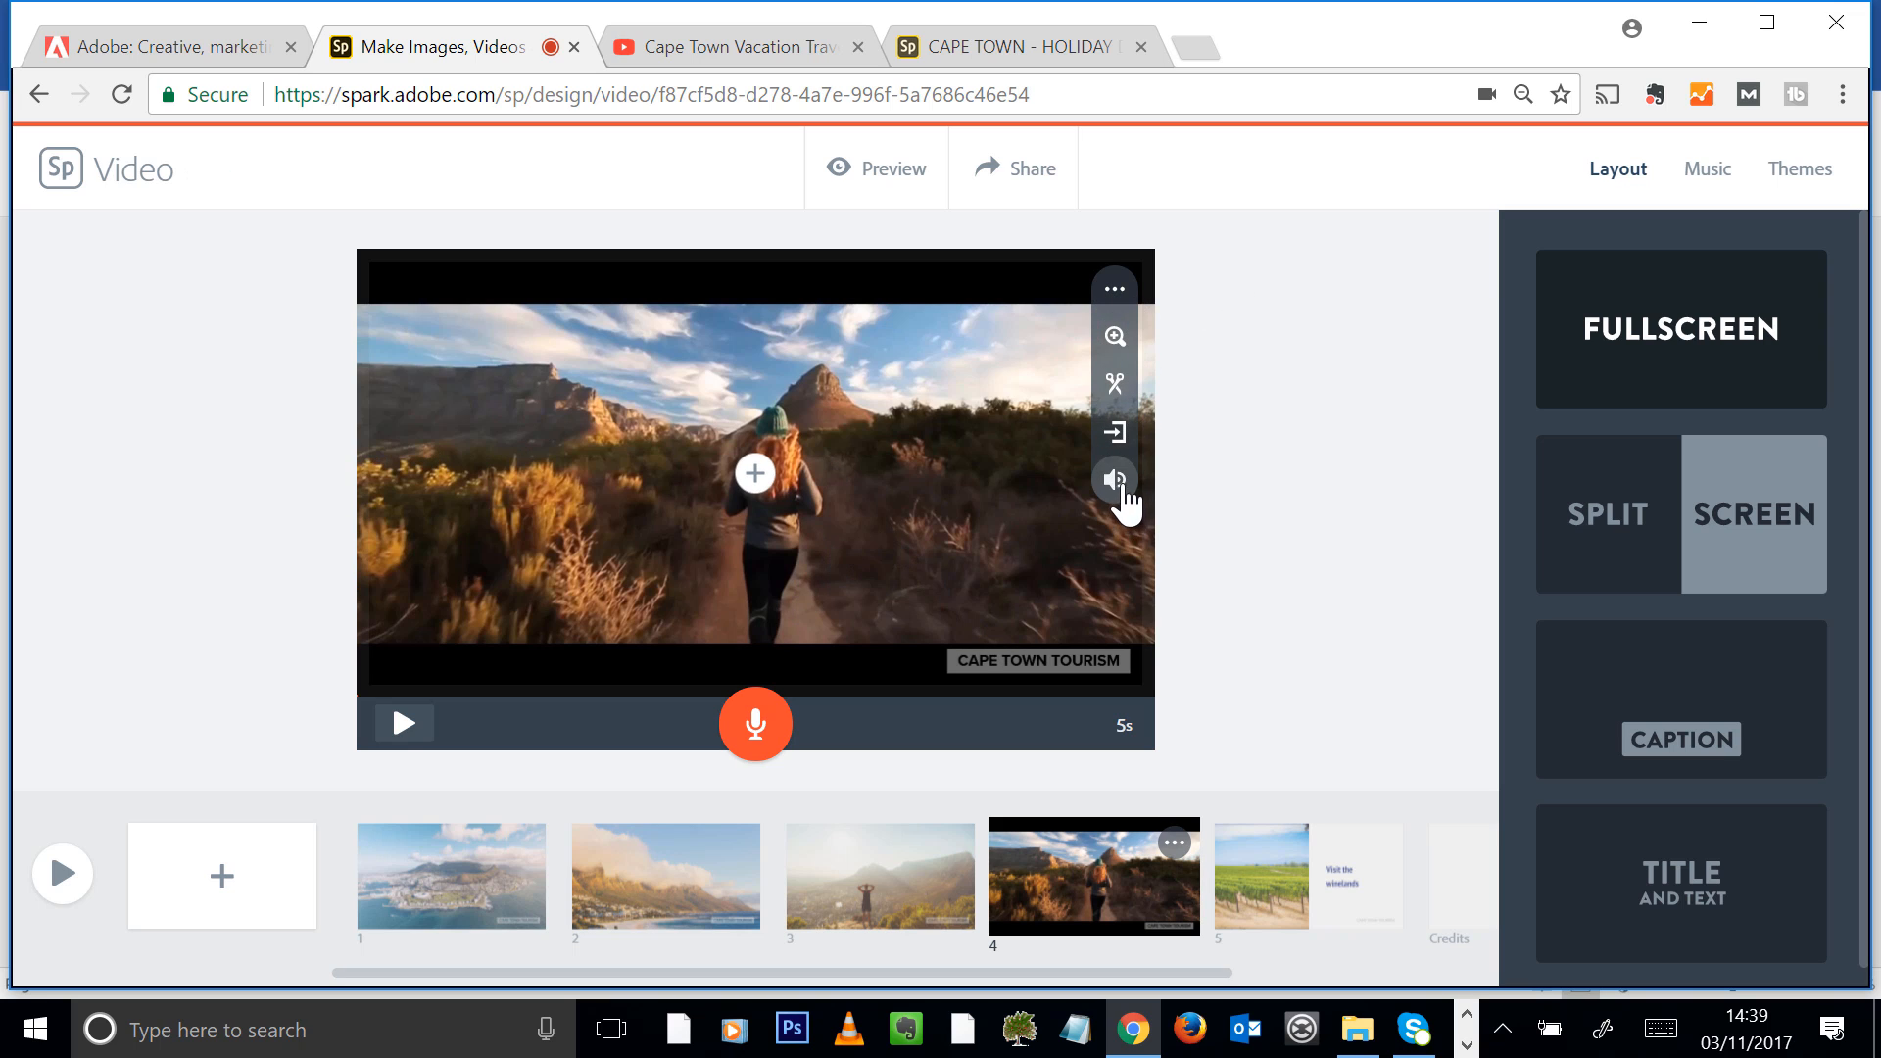
pyautogui.click(1123, 490)
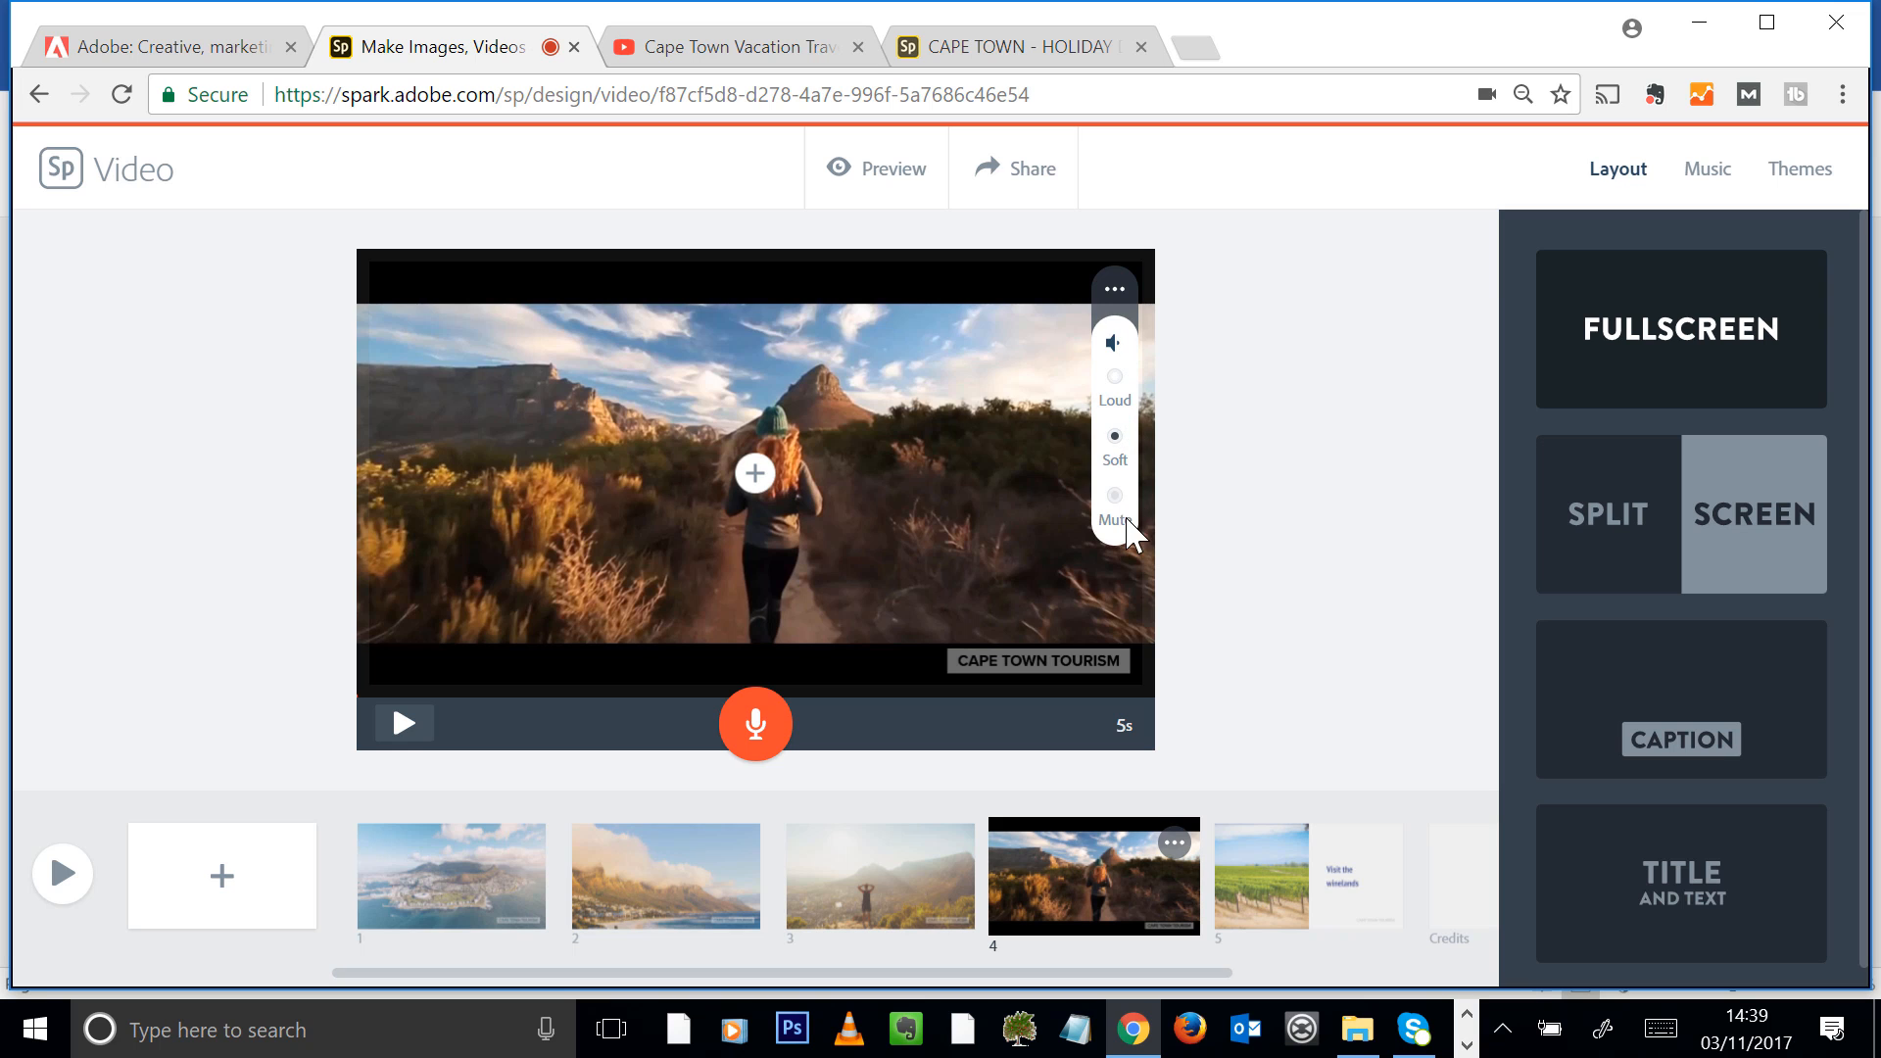
pyautogui.click(1120, 509)
pyautogui.click(1117, 291)
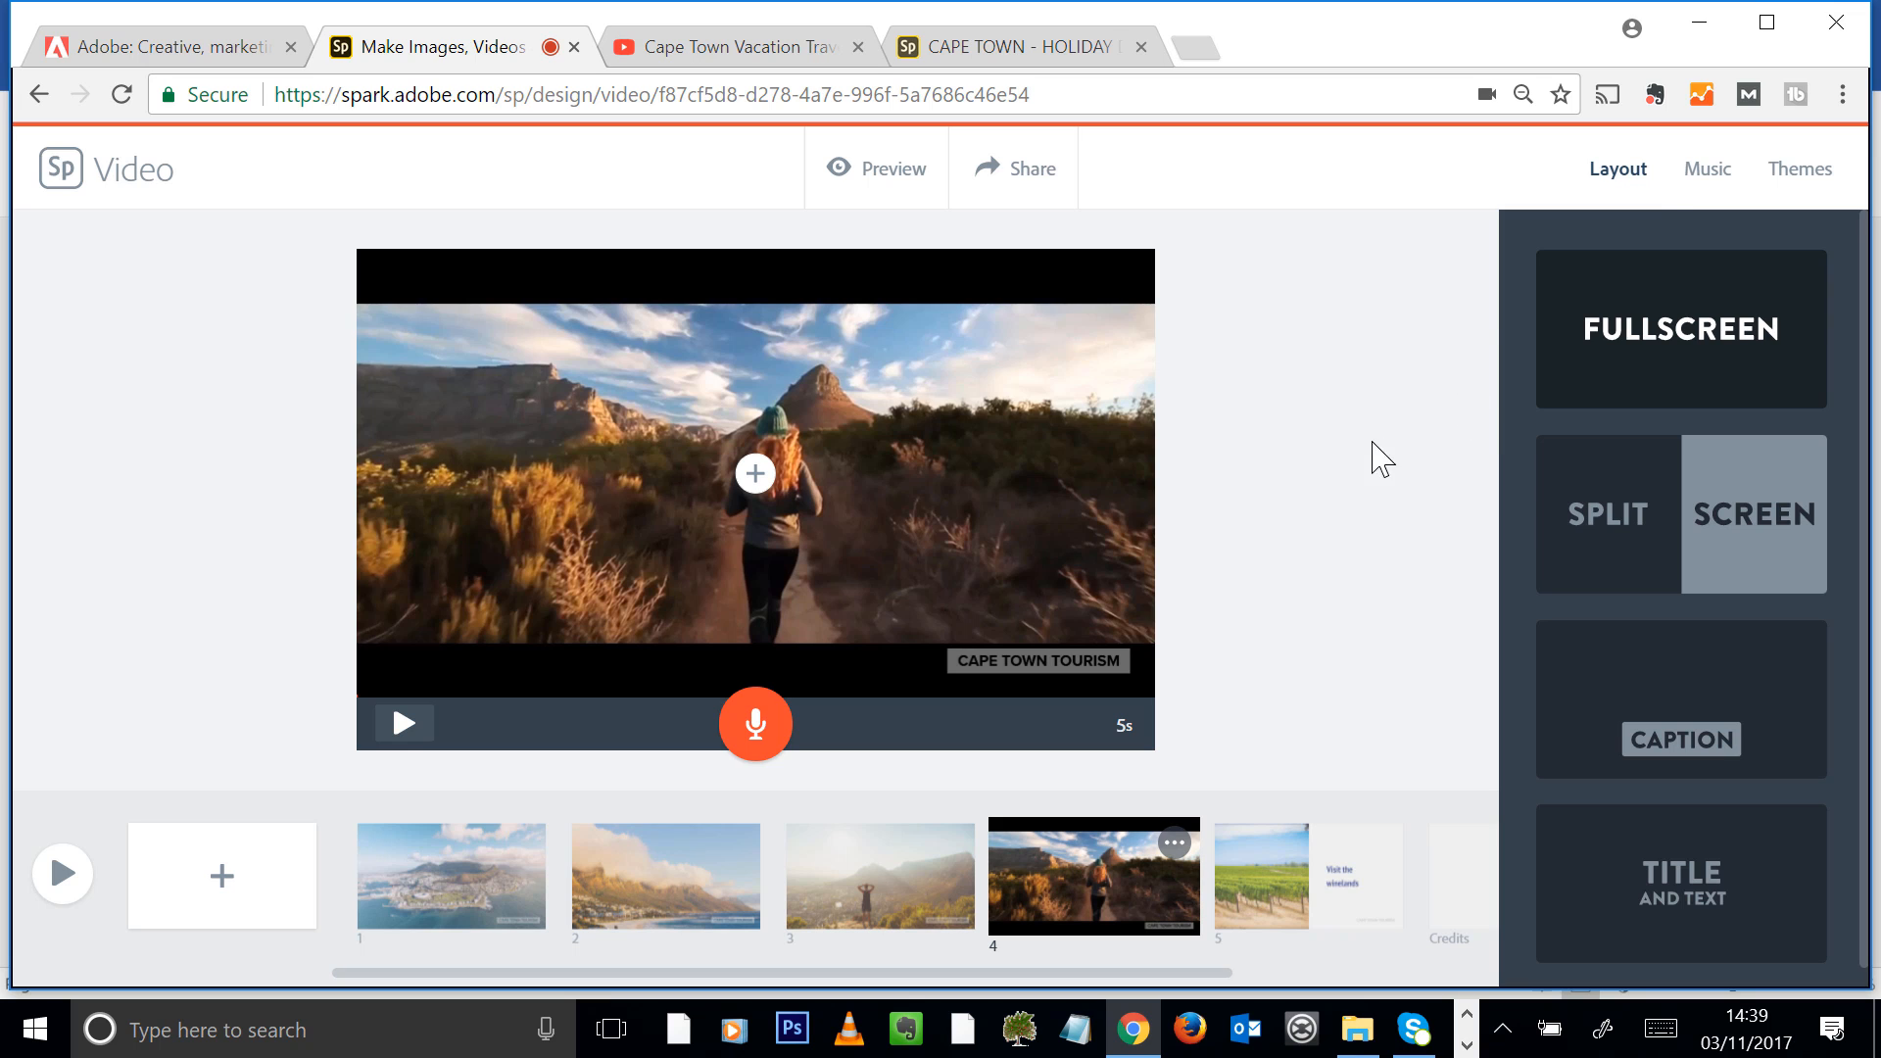
# Choose the Thematic track Careful Scene as background music and raise the music volume to about two thirds
pyautogui.click(1712, 182)
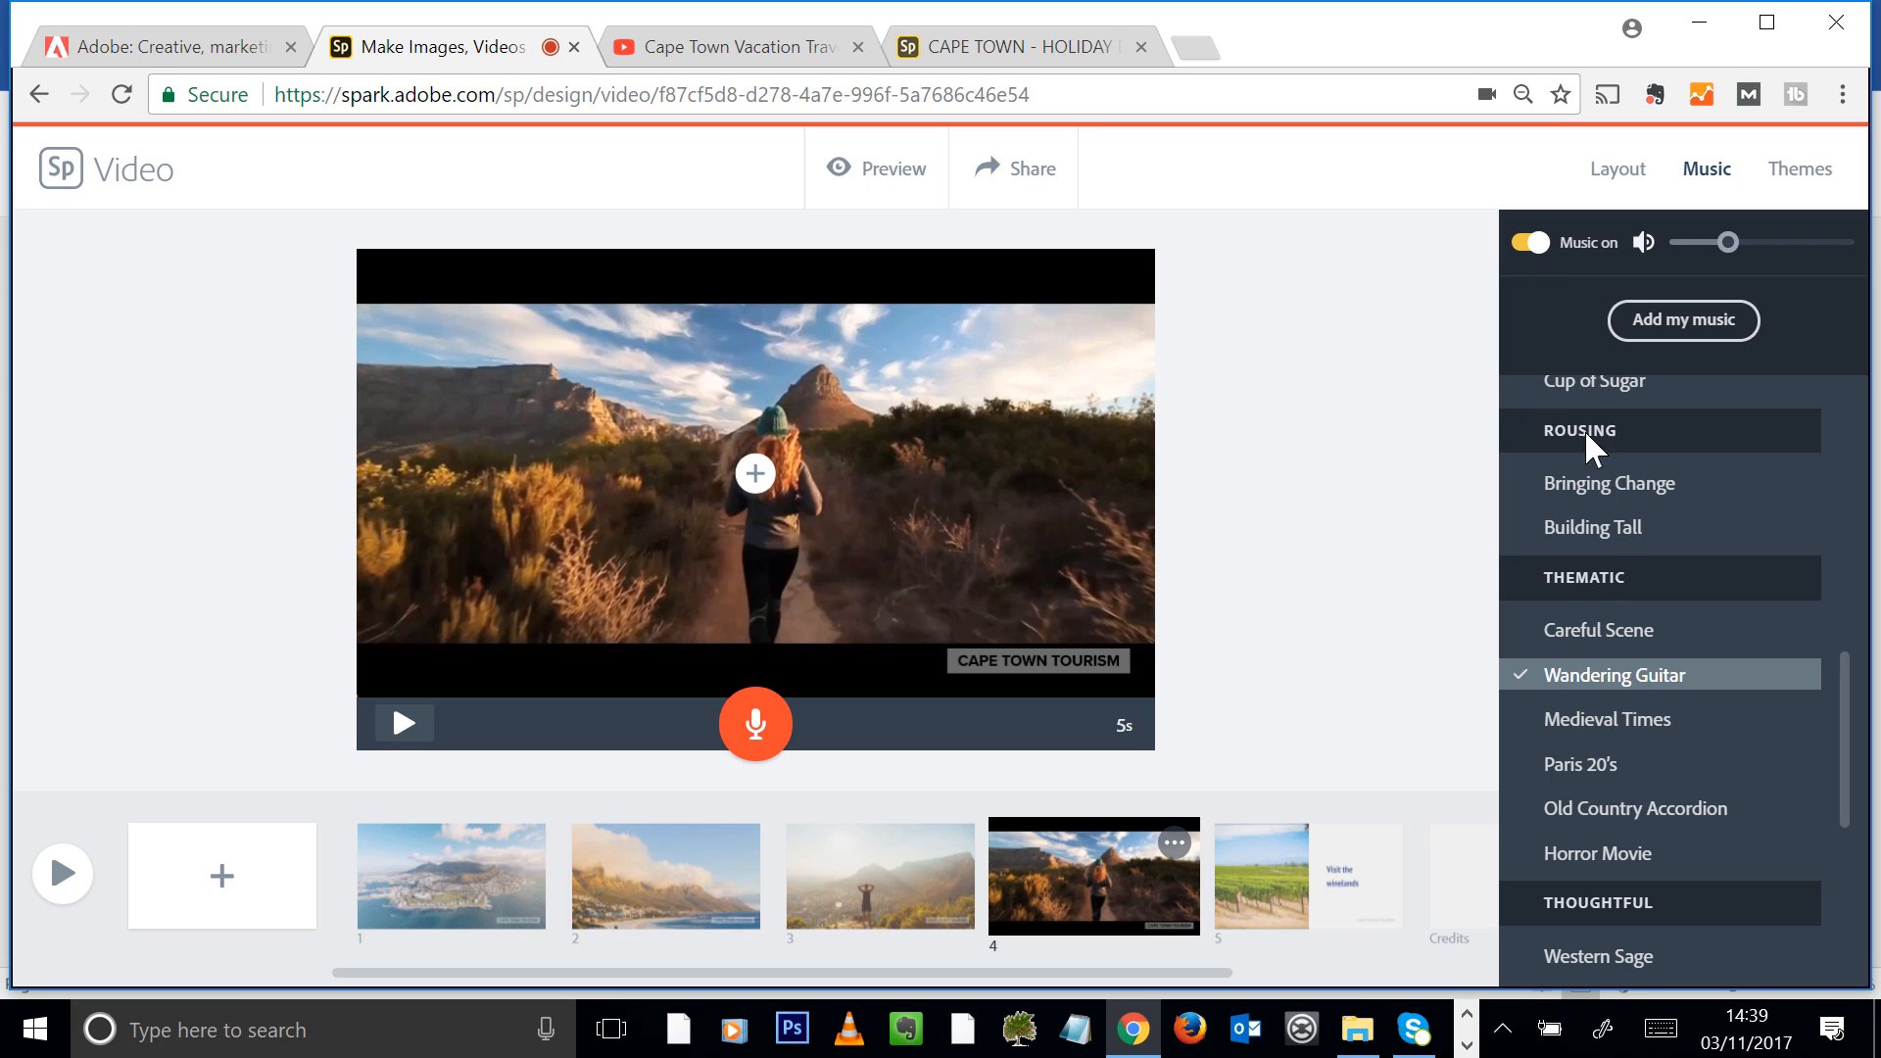
pyautogui.click(1607, 632)
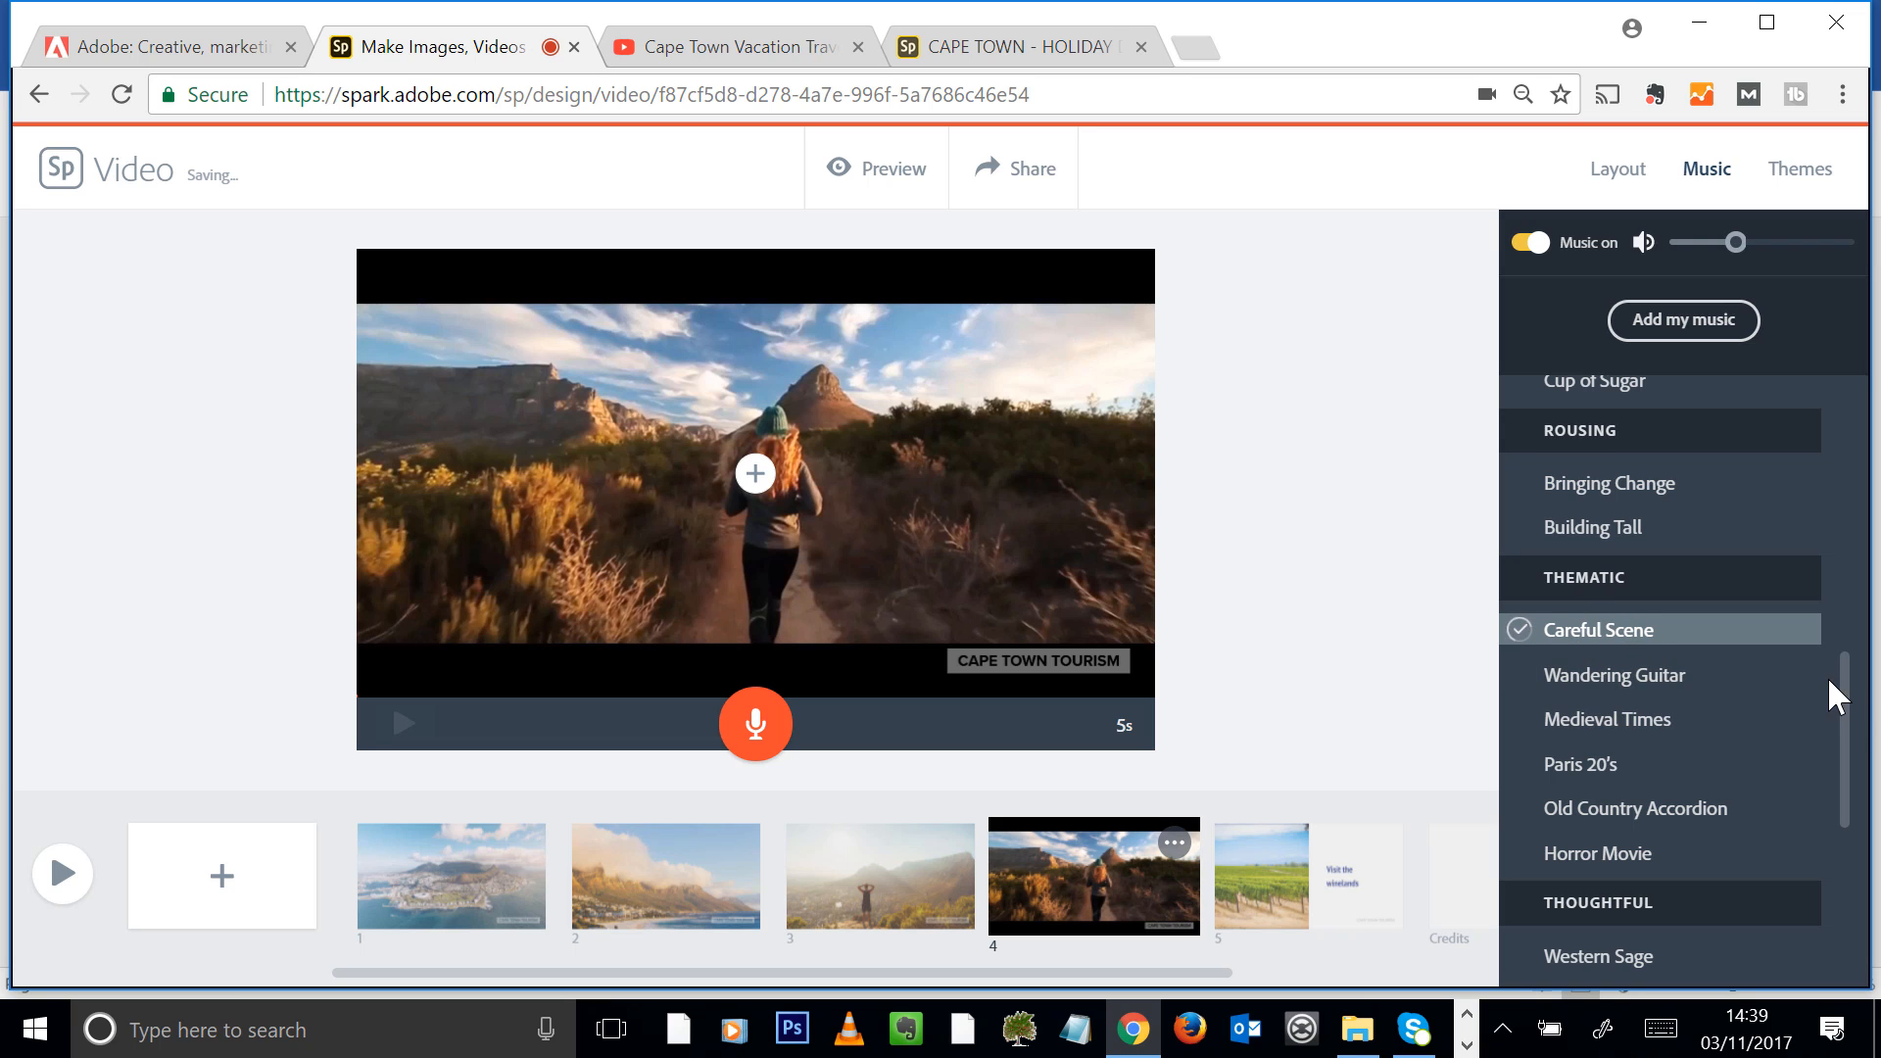
pyautogui.moveTo(1857, 714); pyautogui.dragTo(1852, 747)
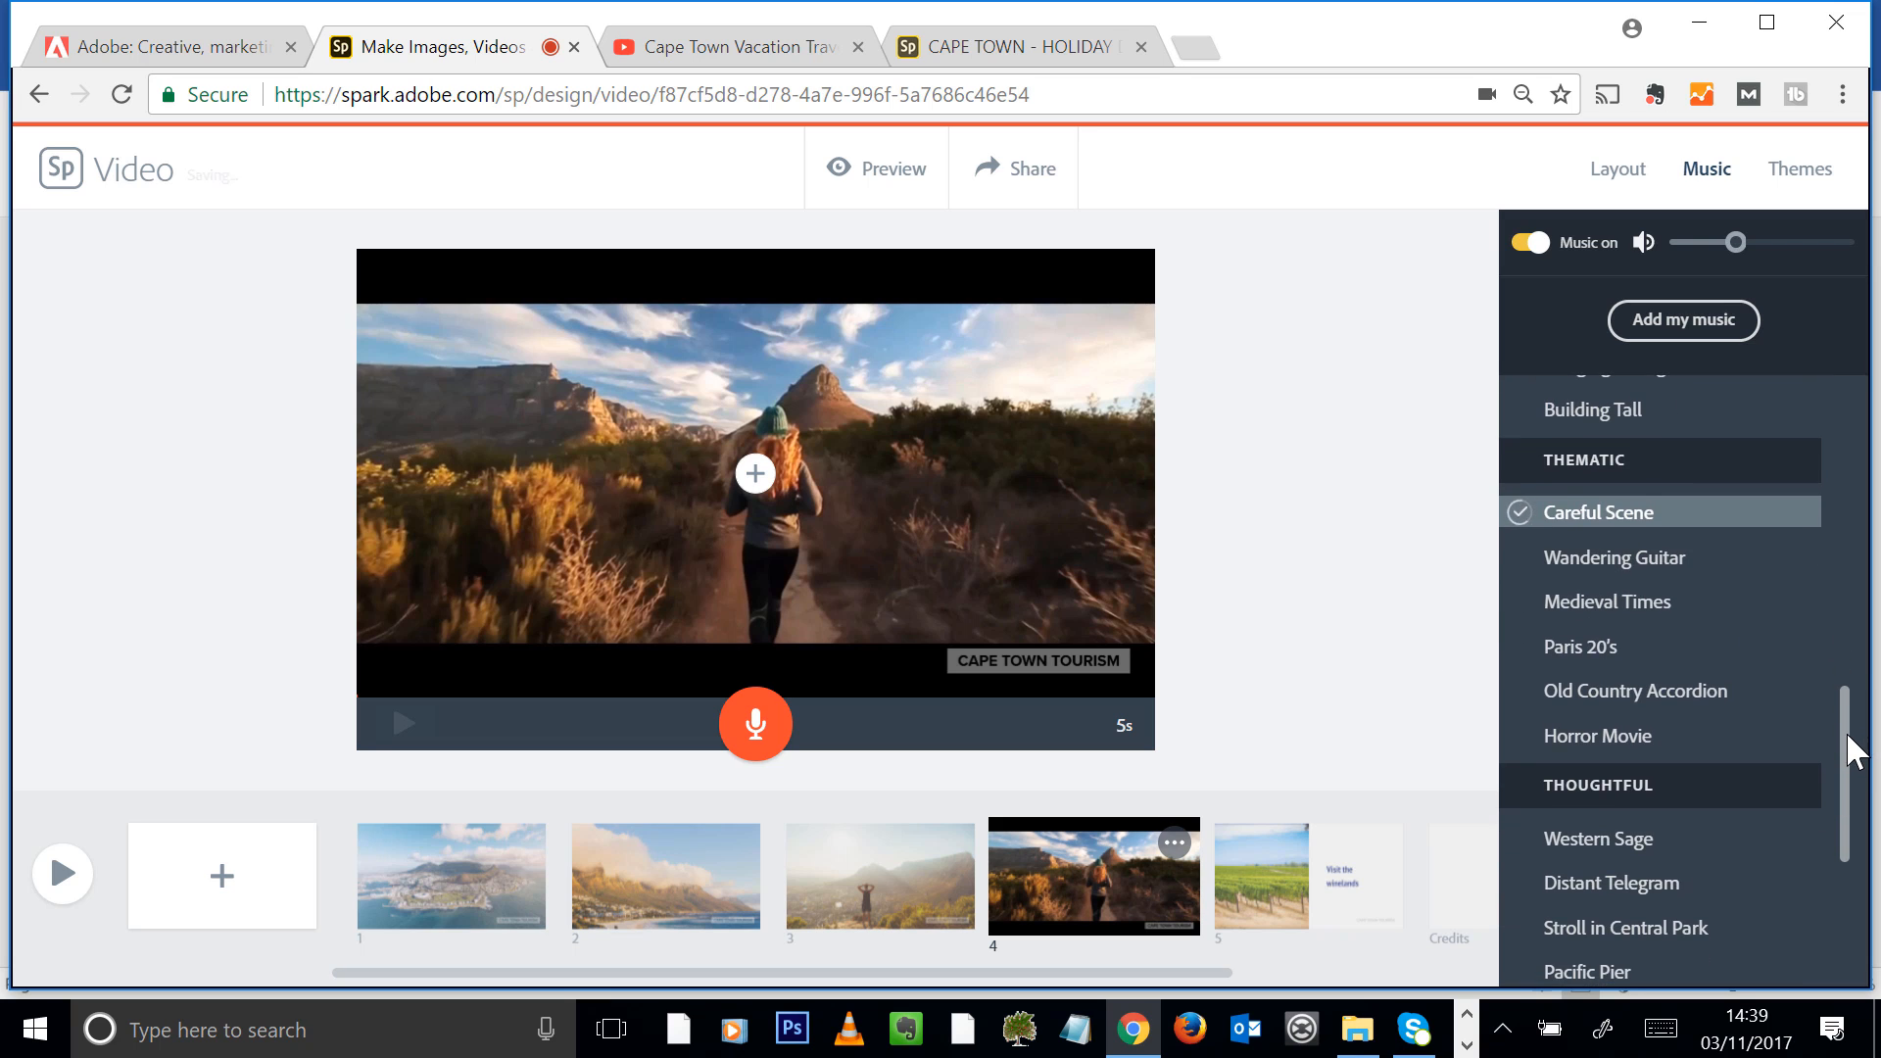
pyautogui.moveTo(1735, 242); pyautogui.dragTo(1791, 244)
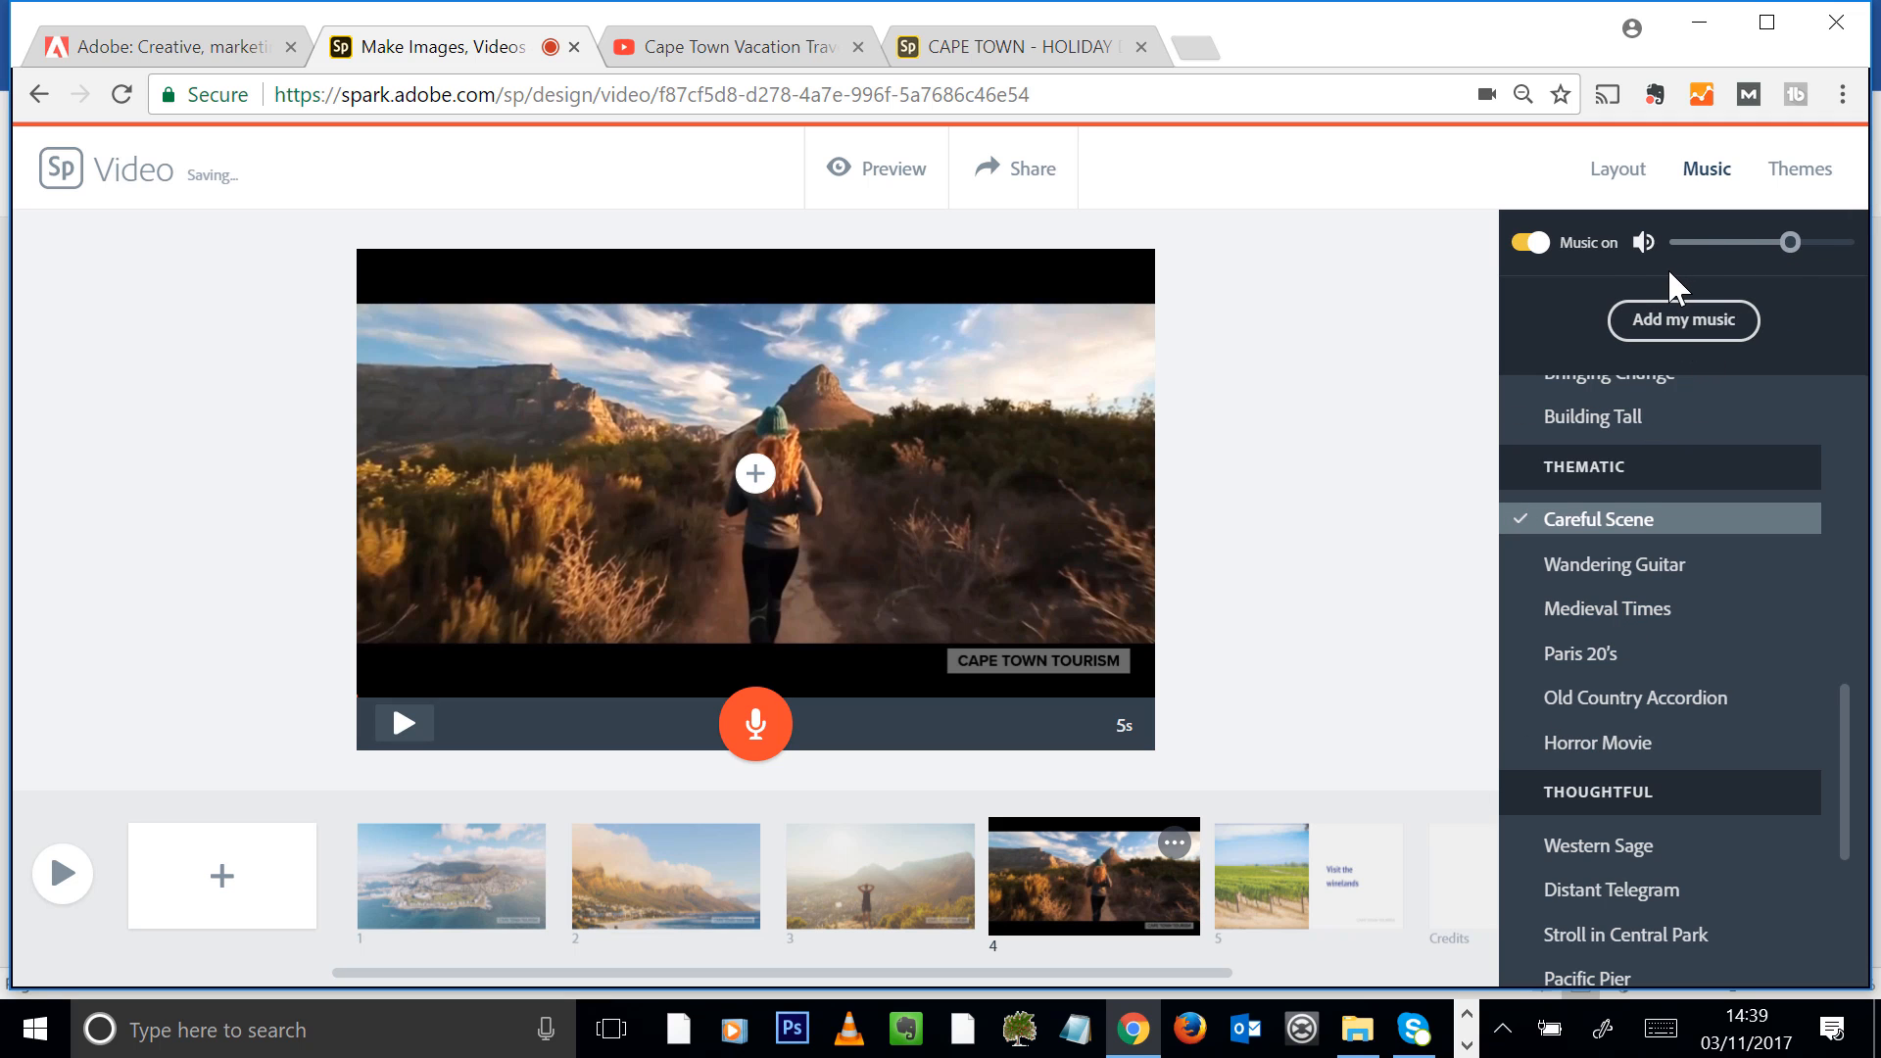
# Audition the Thoughtful tracks Western Sage, Pacific Pier and Stroll in Central Park and the Uplifting track Sunlit Valley
pyautogui.scroll(-3, 1608, 558)
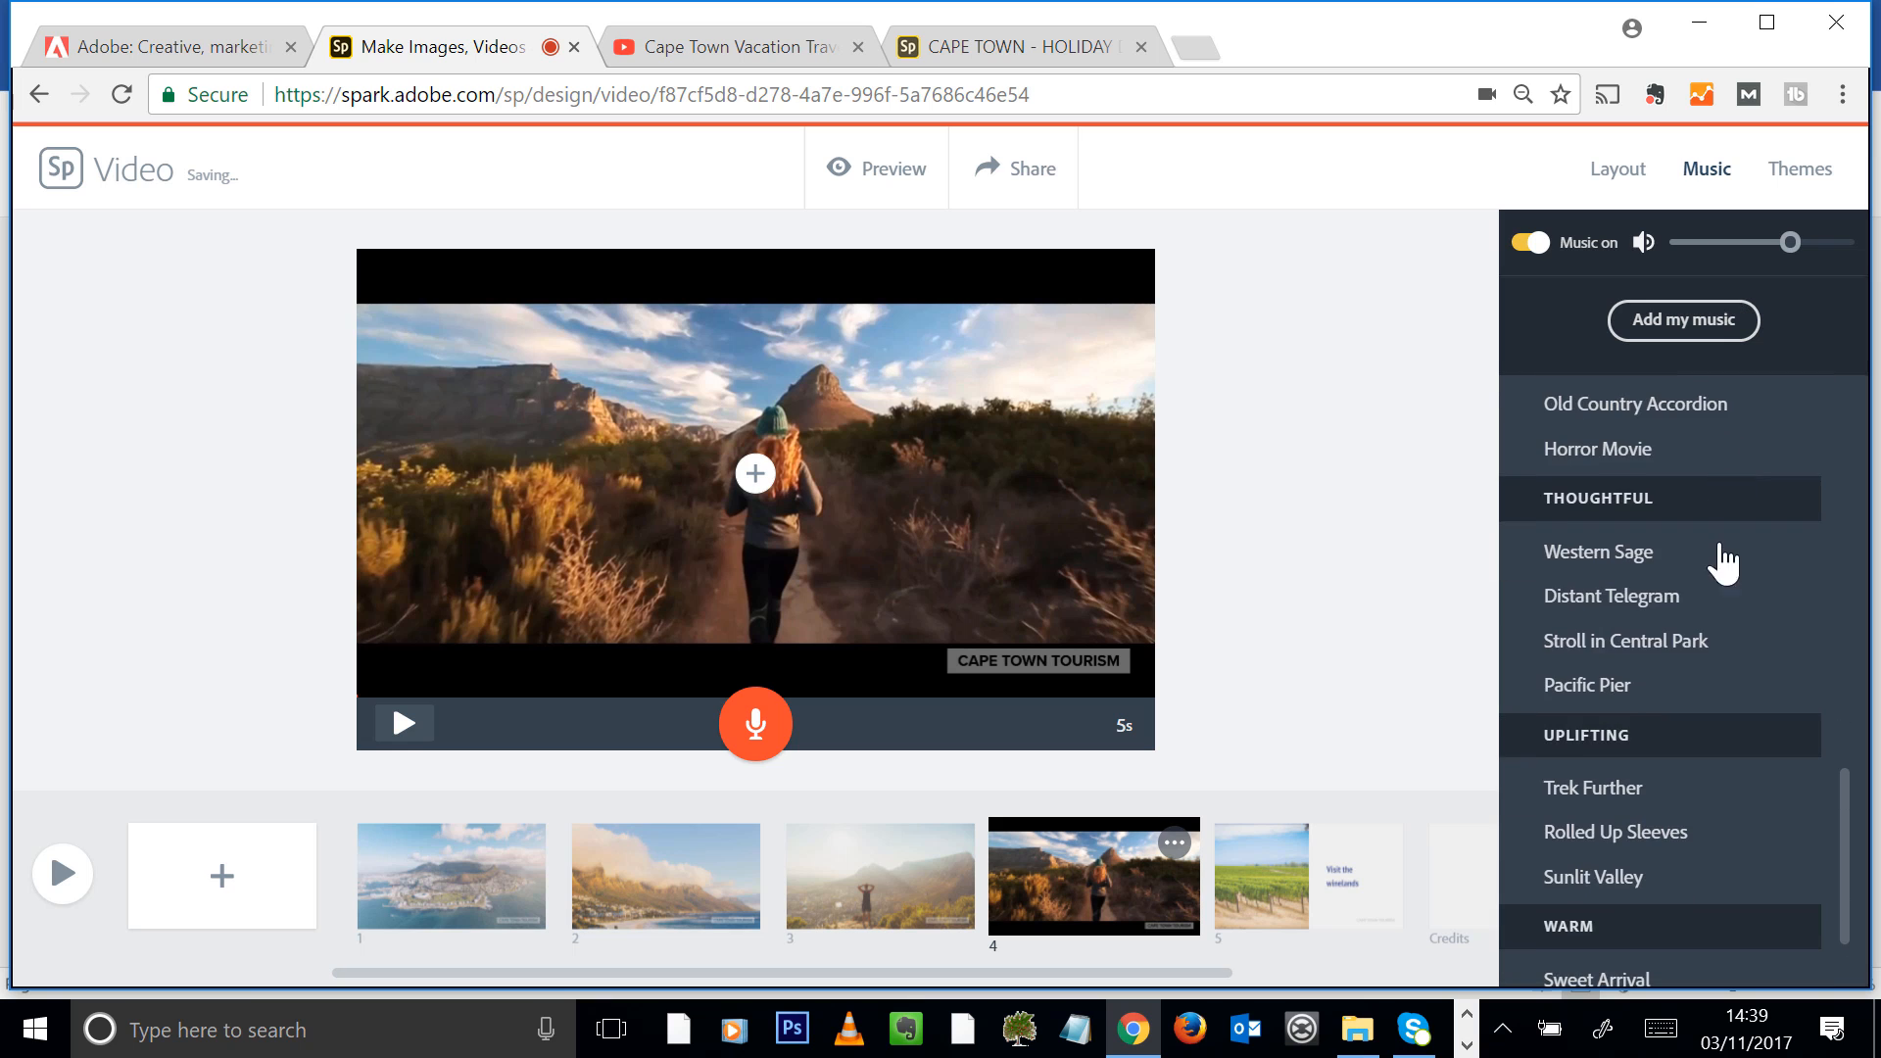
pyautogui.scroll(5, 1549, 569)
pyautogui.scroll(-2, 1514, 600)
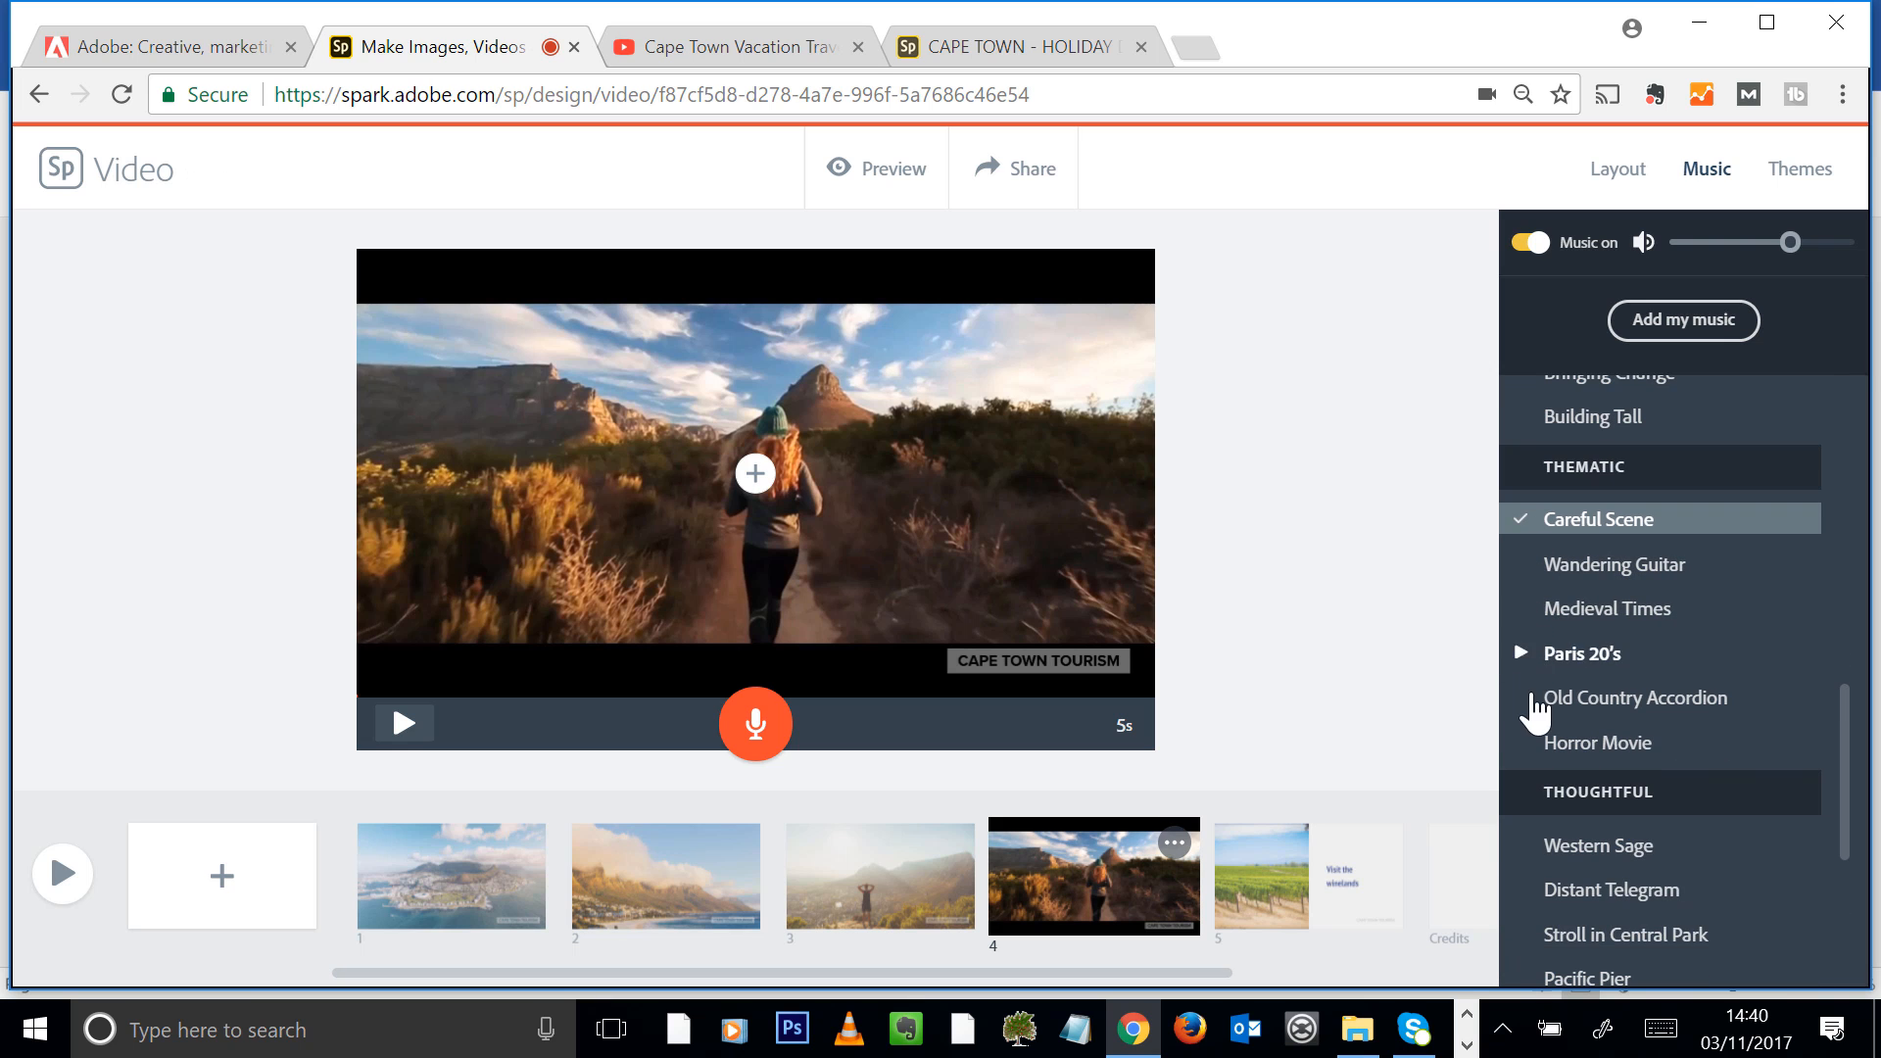
pyautogui.scroll(-3, 1534, 698)
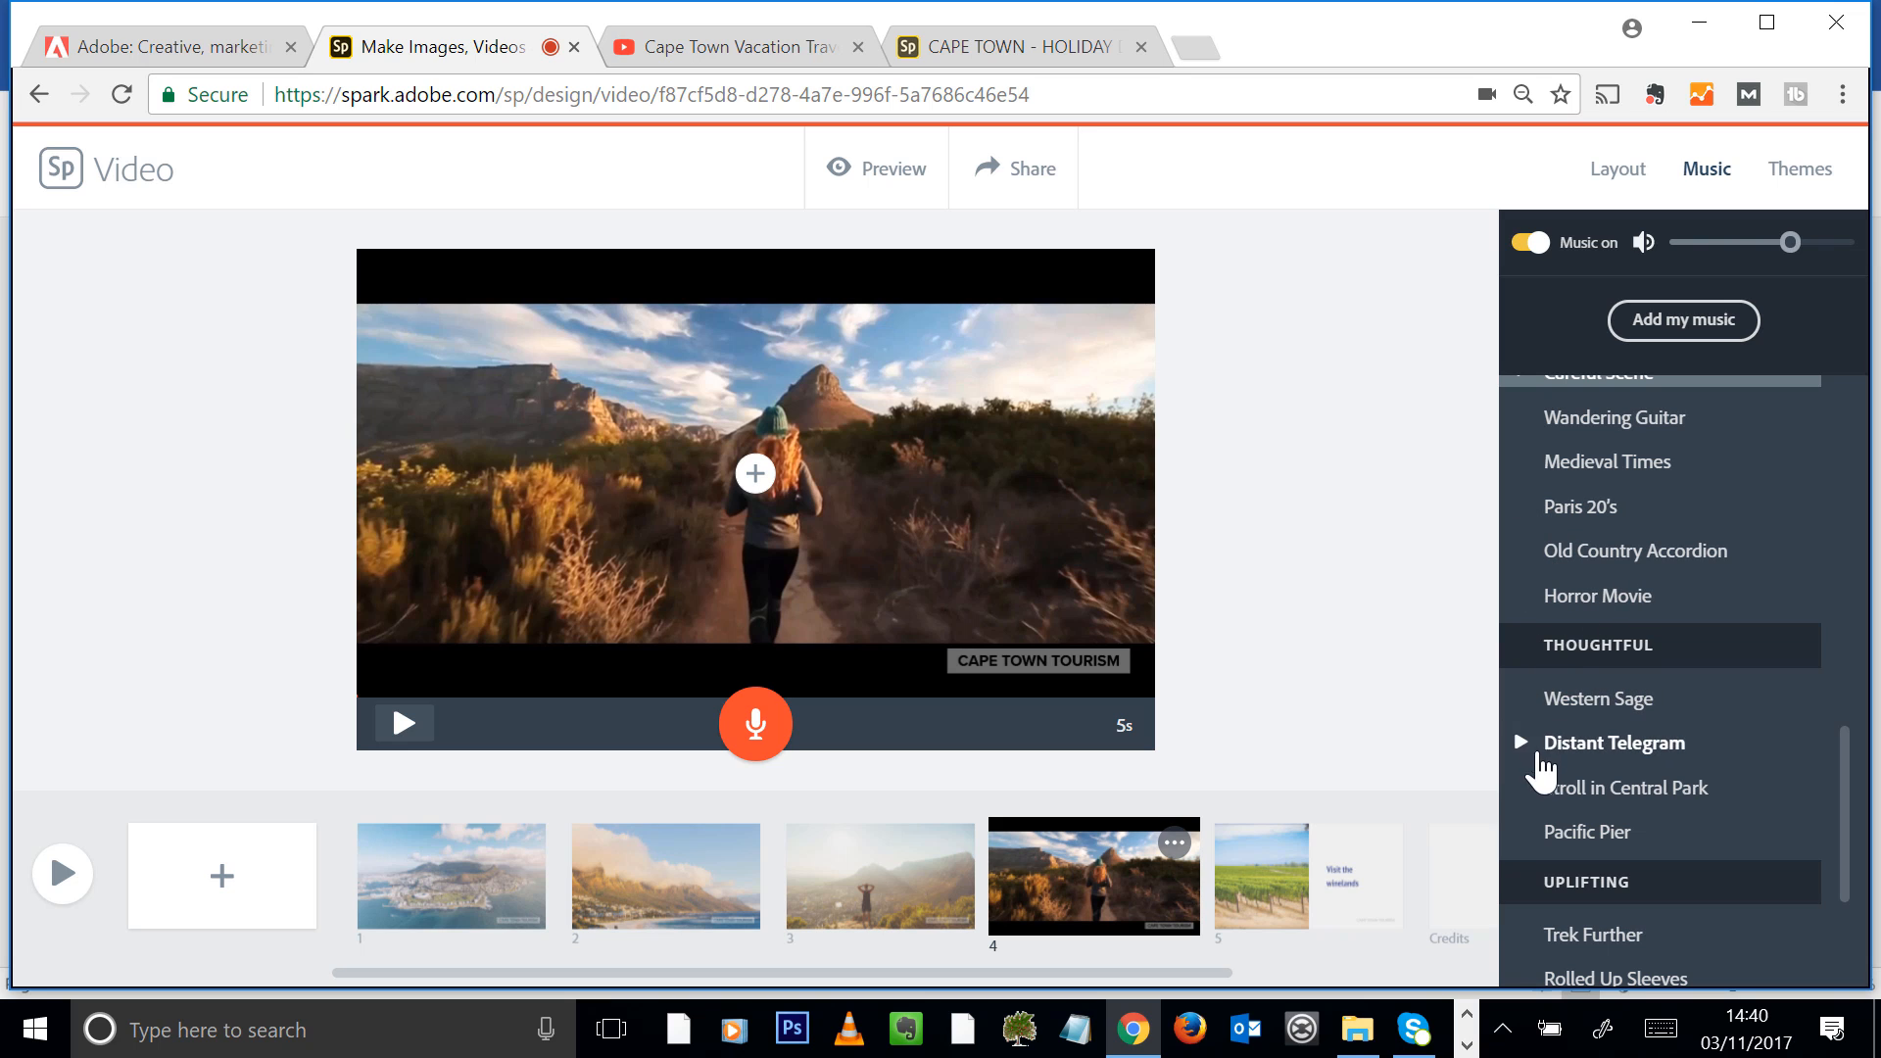
pyautogui.click(1521, 698)
pyautogui.scroll(-3, 1667, 722)
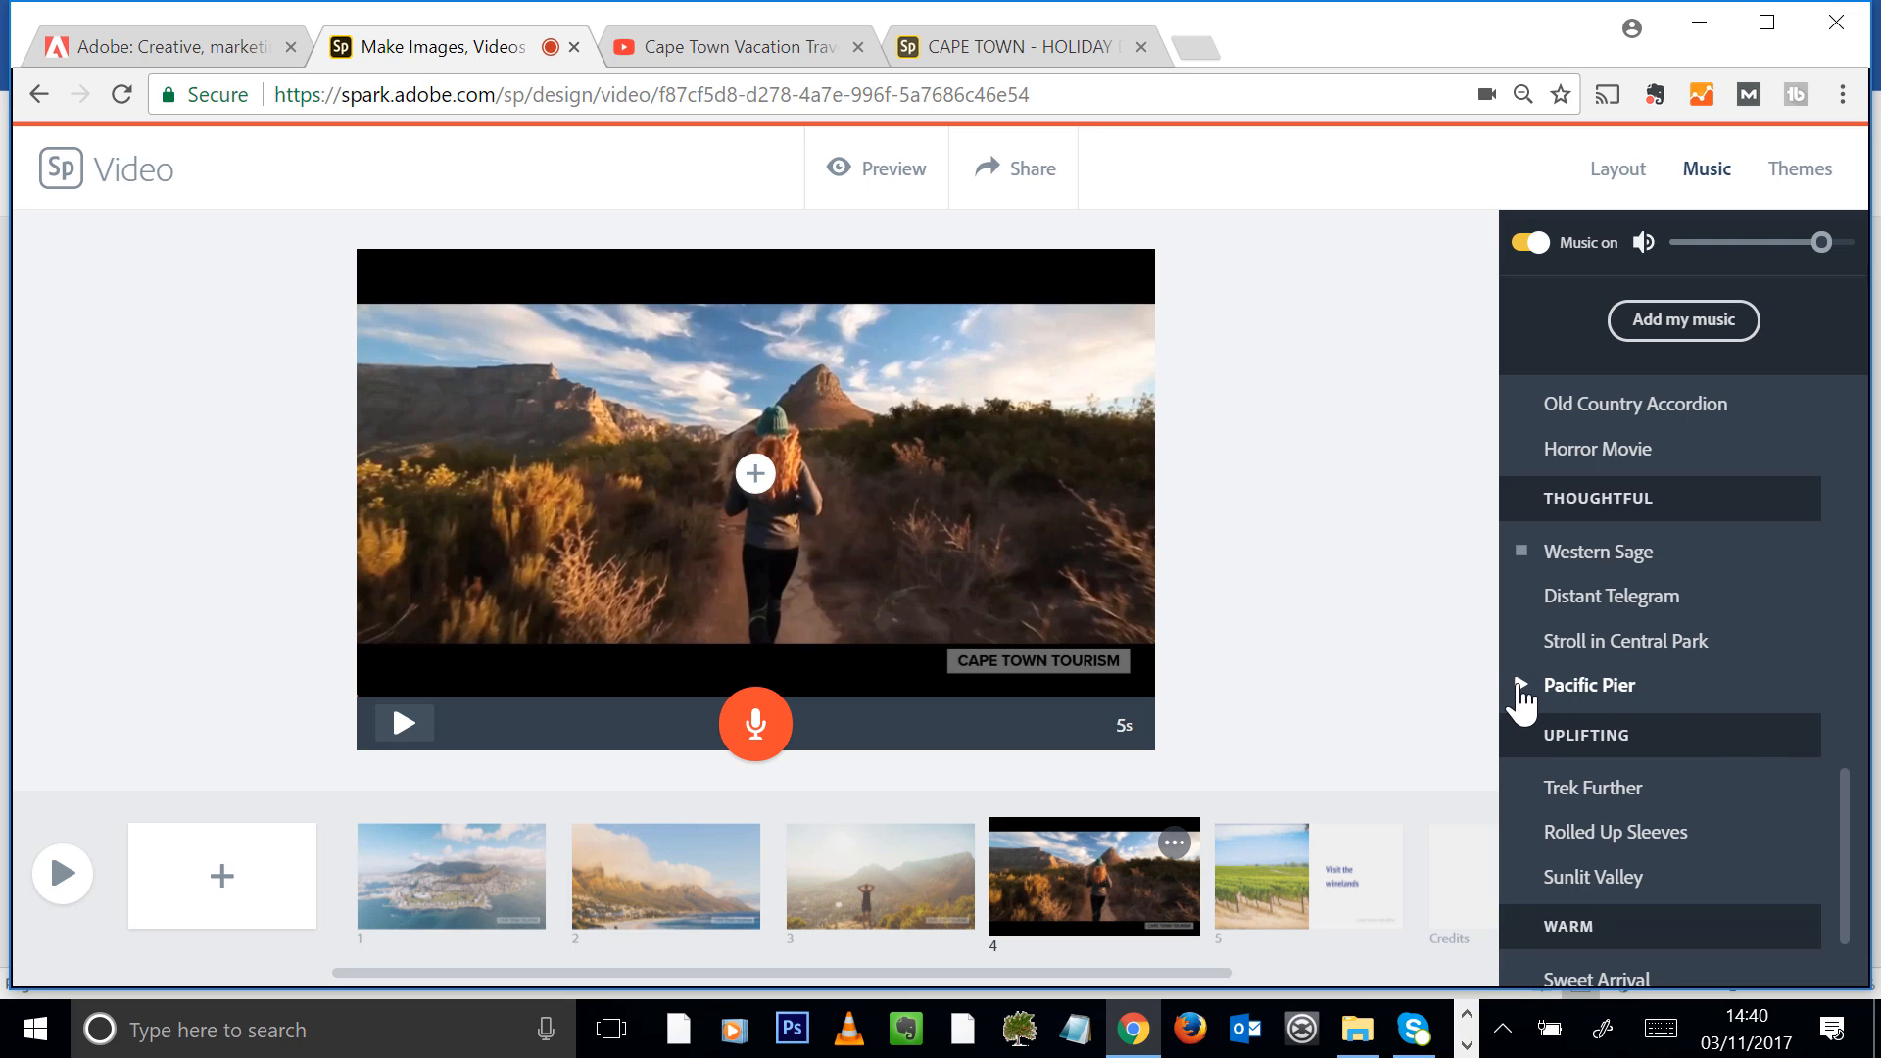
pyautogui.click(1520, 689)
pyautogui.scroll(-3, 1764, 748)
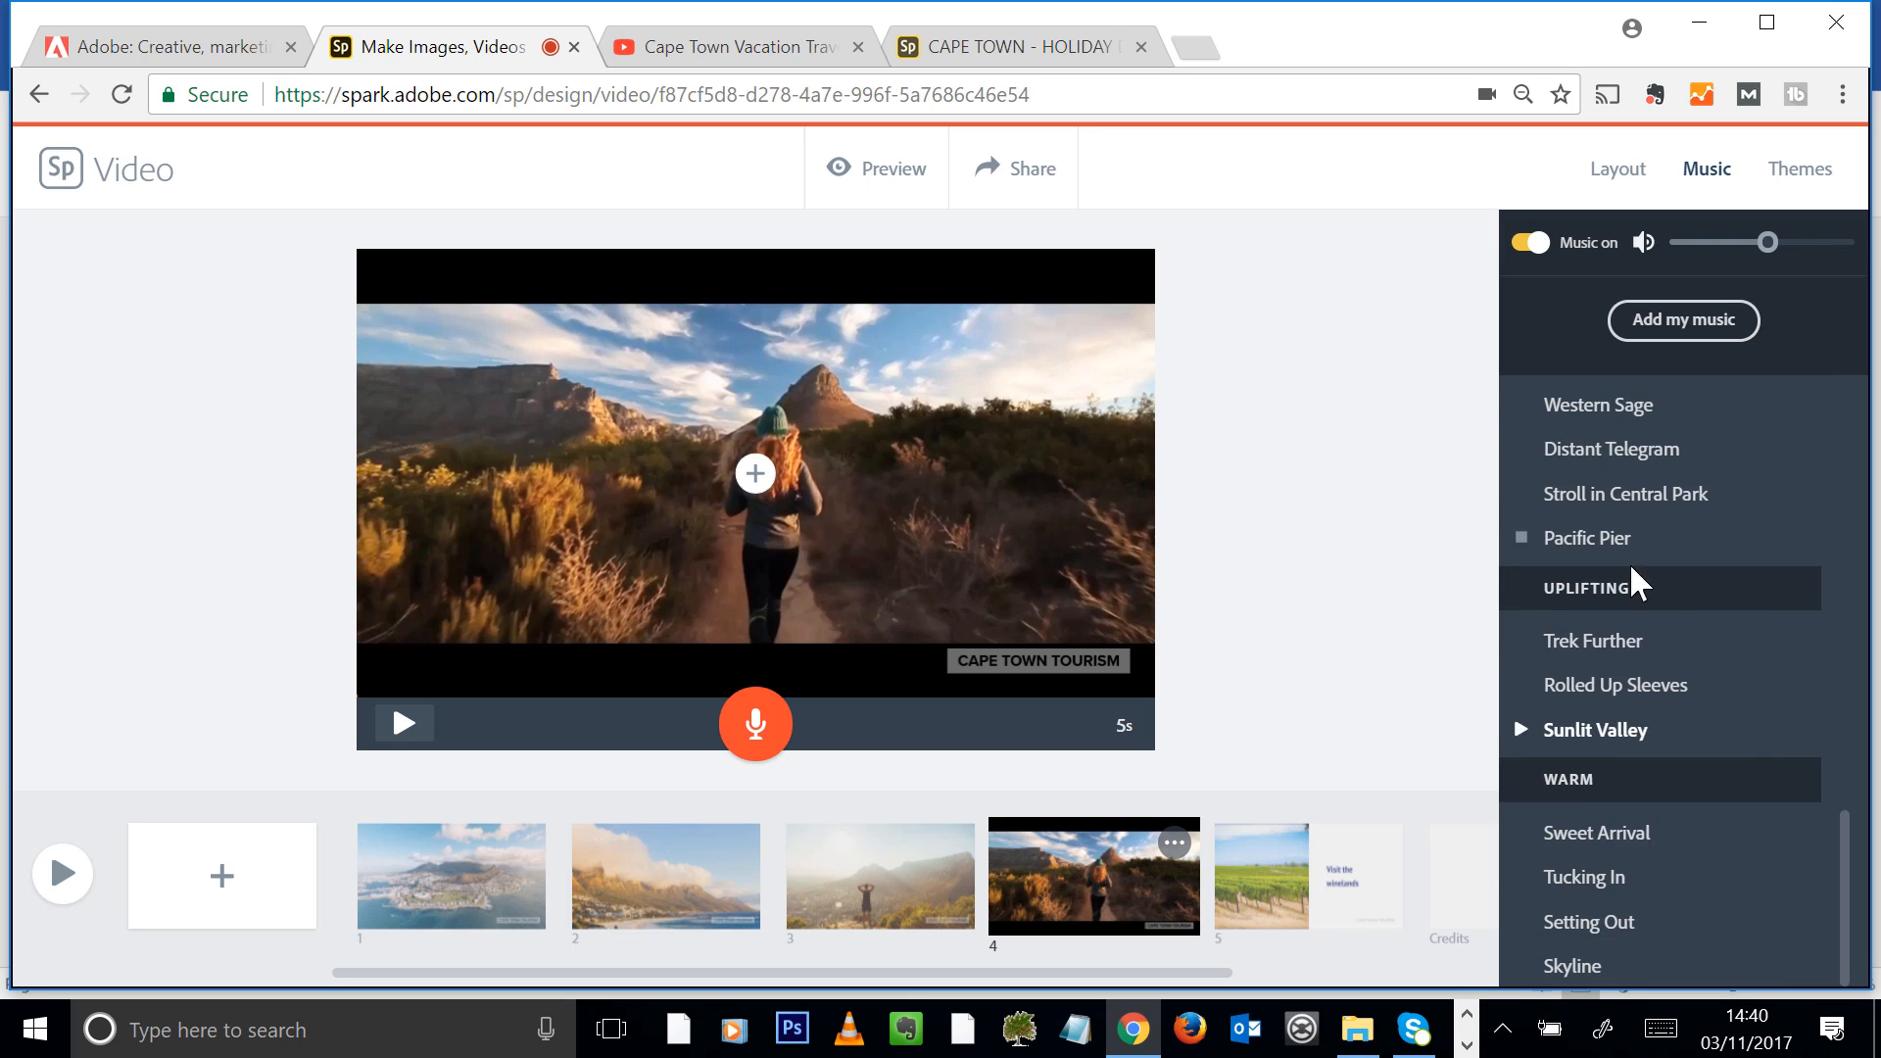
pyautogui.click(1521, 494)
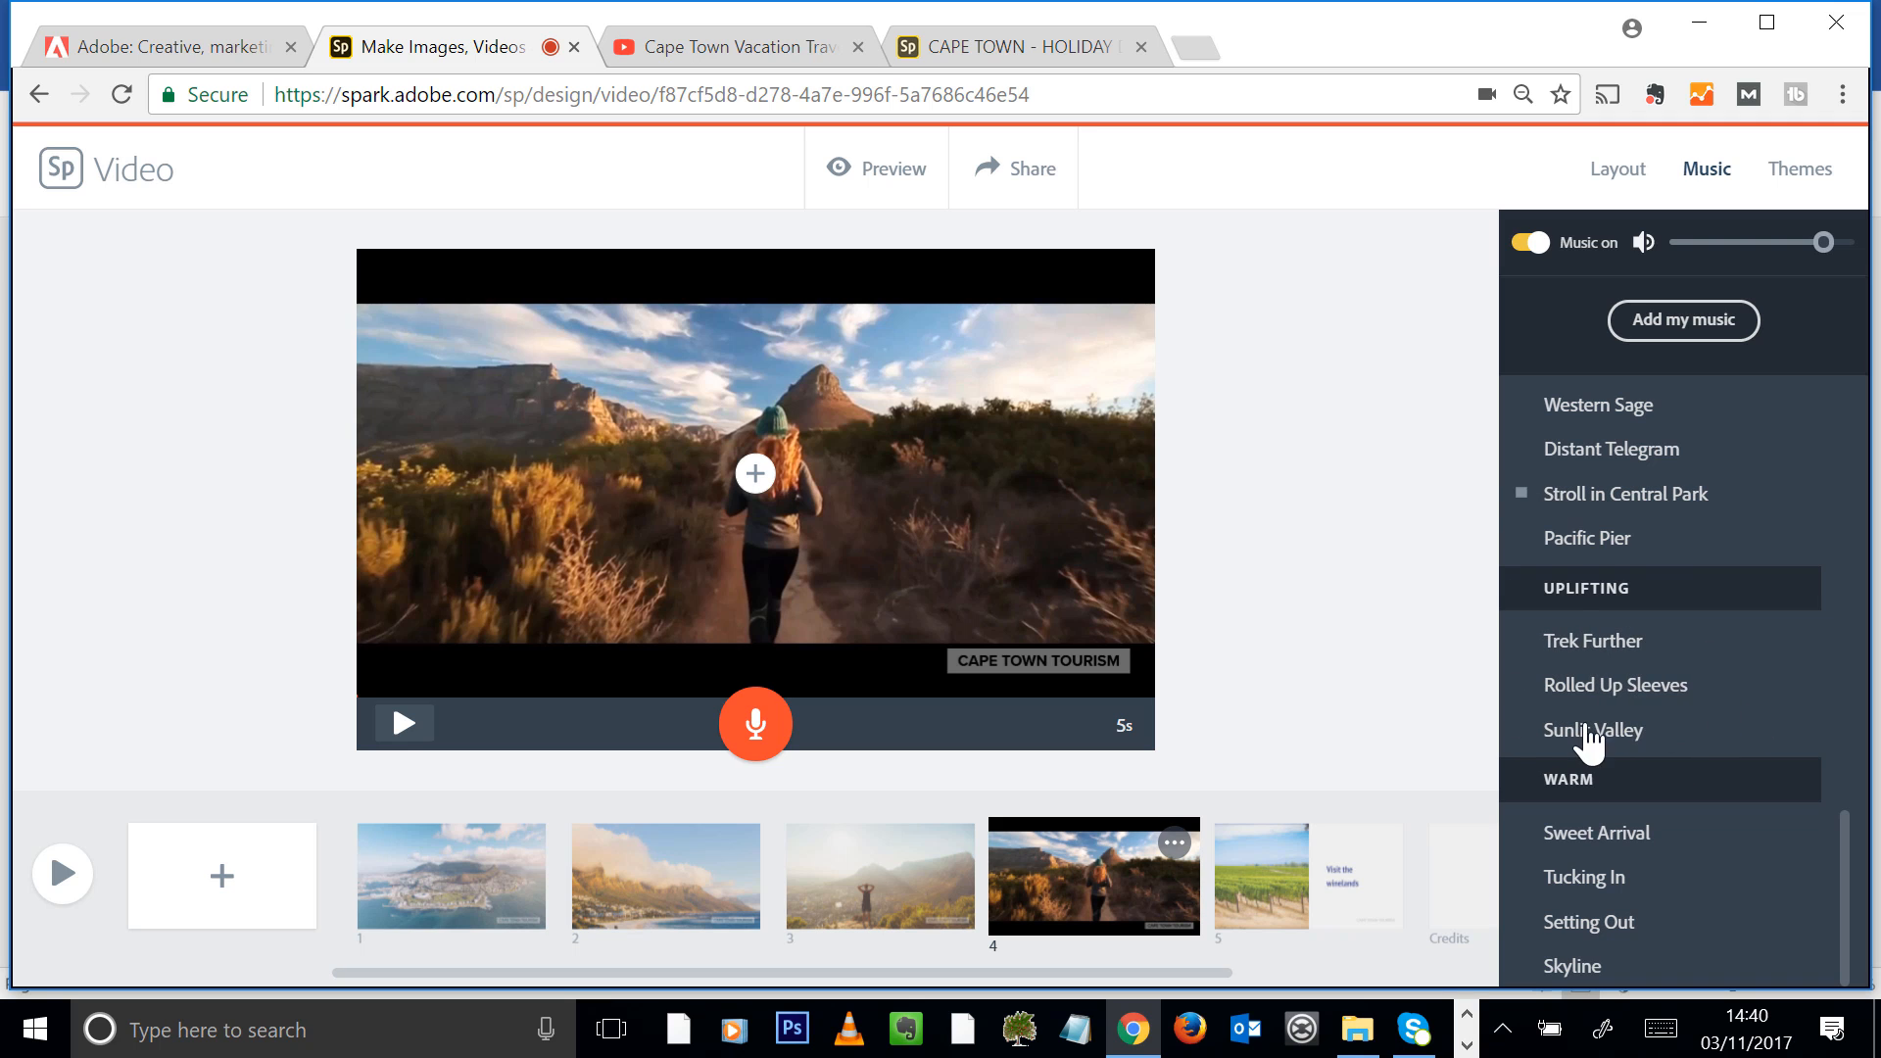
pyautogui.click(1522, 731)
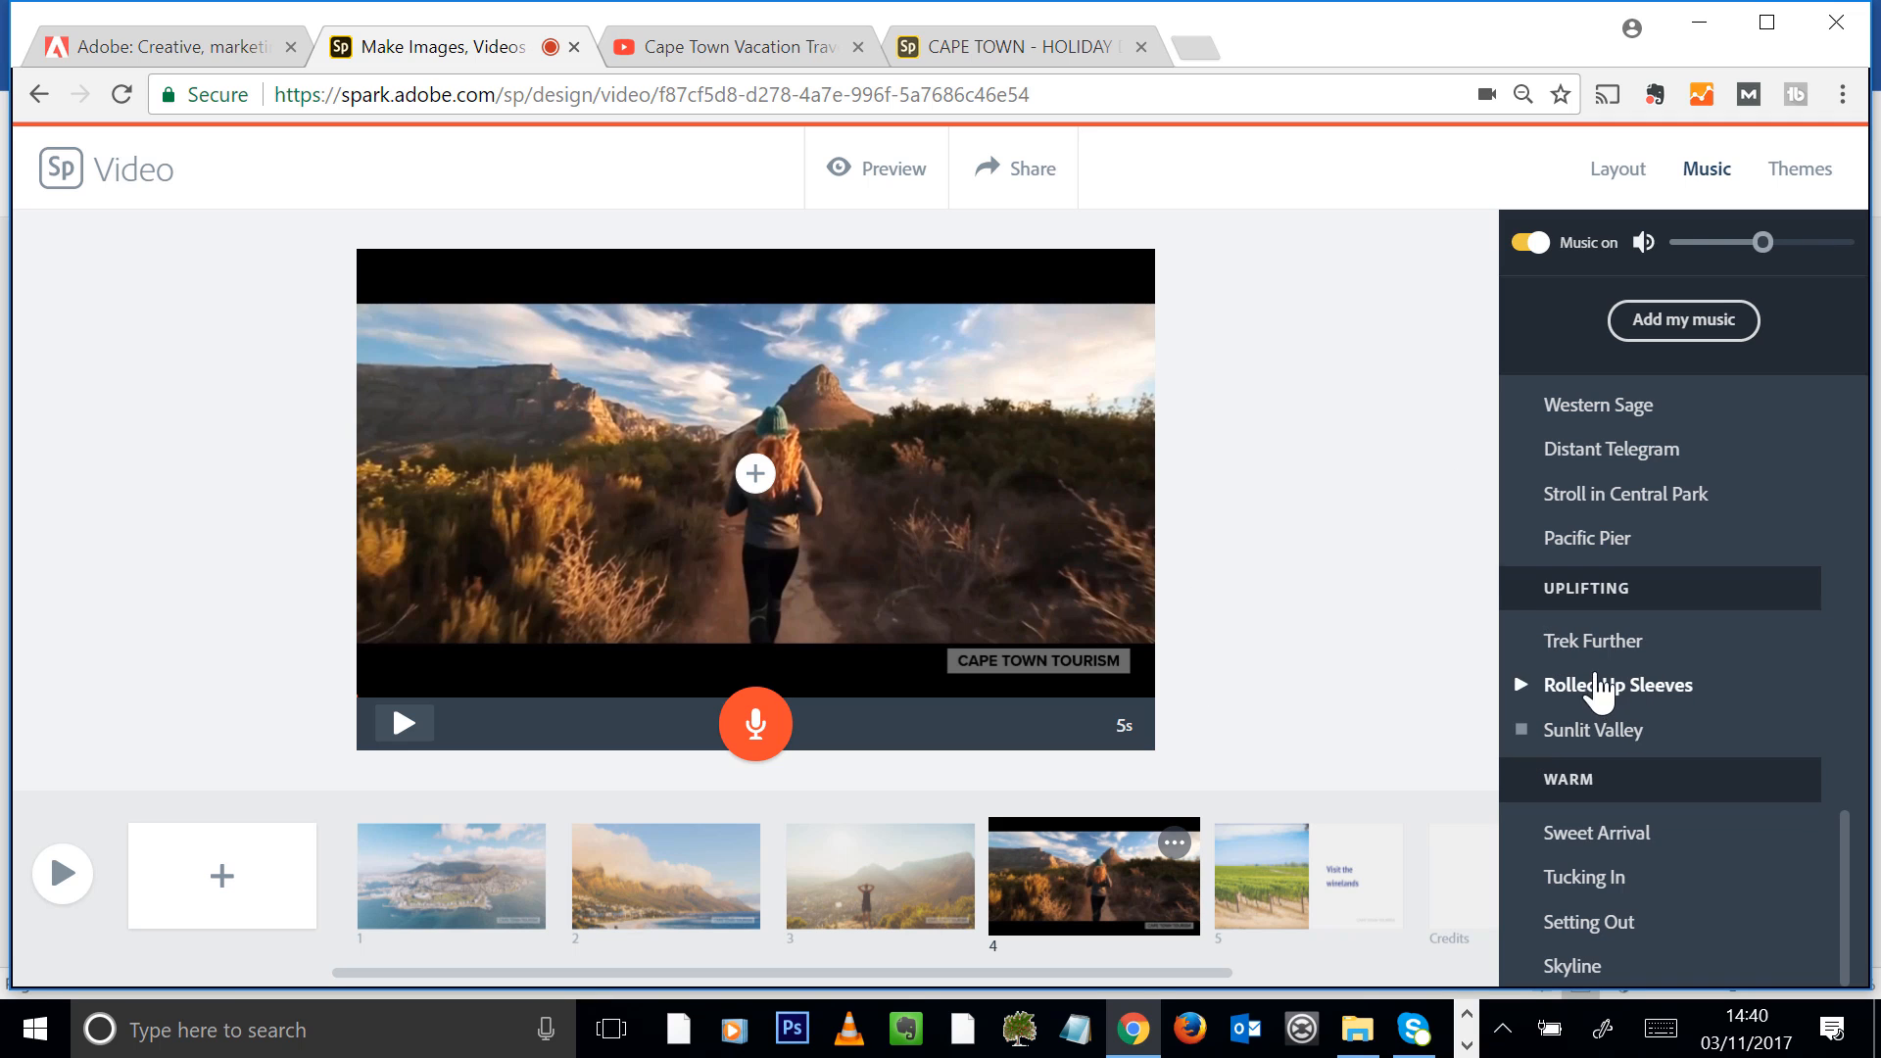
pyautogui.scroll(-1, 1603, 708)
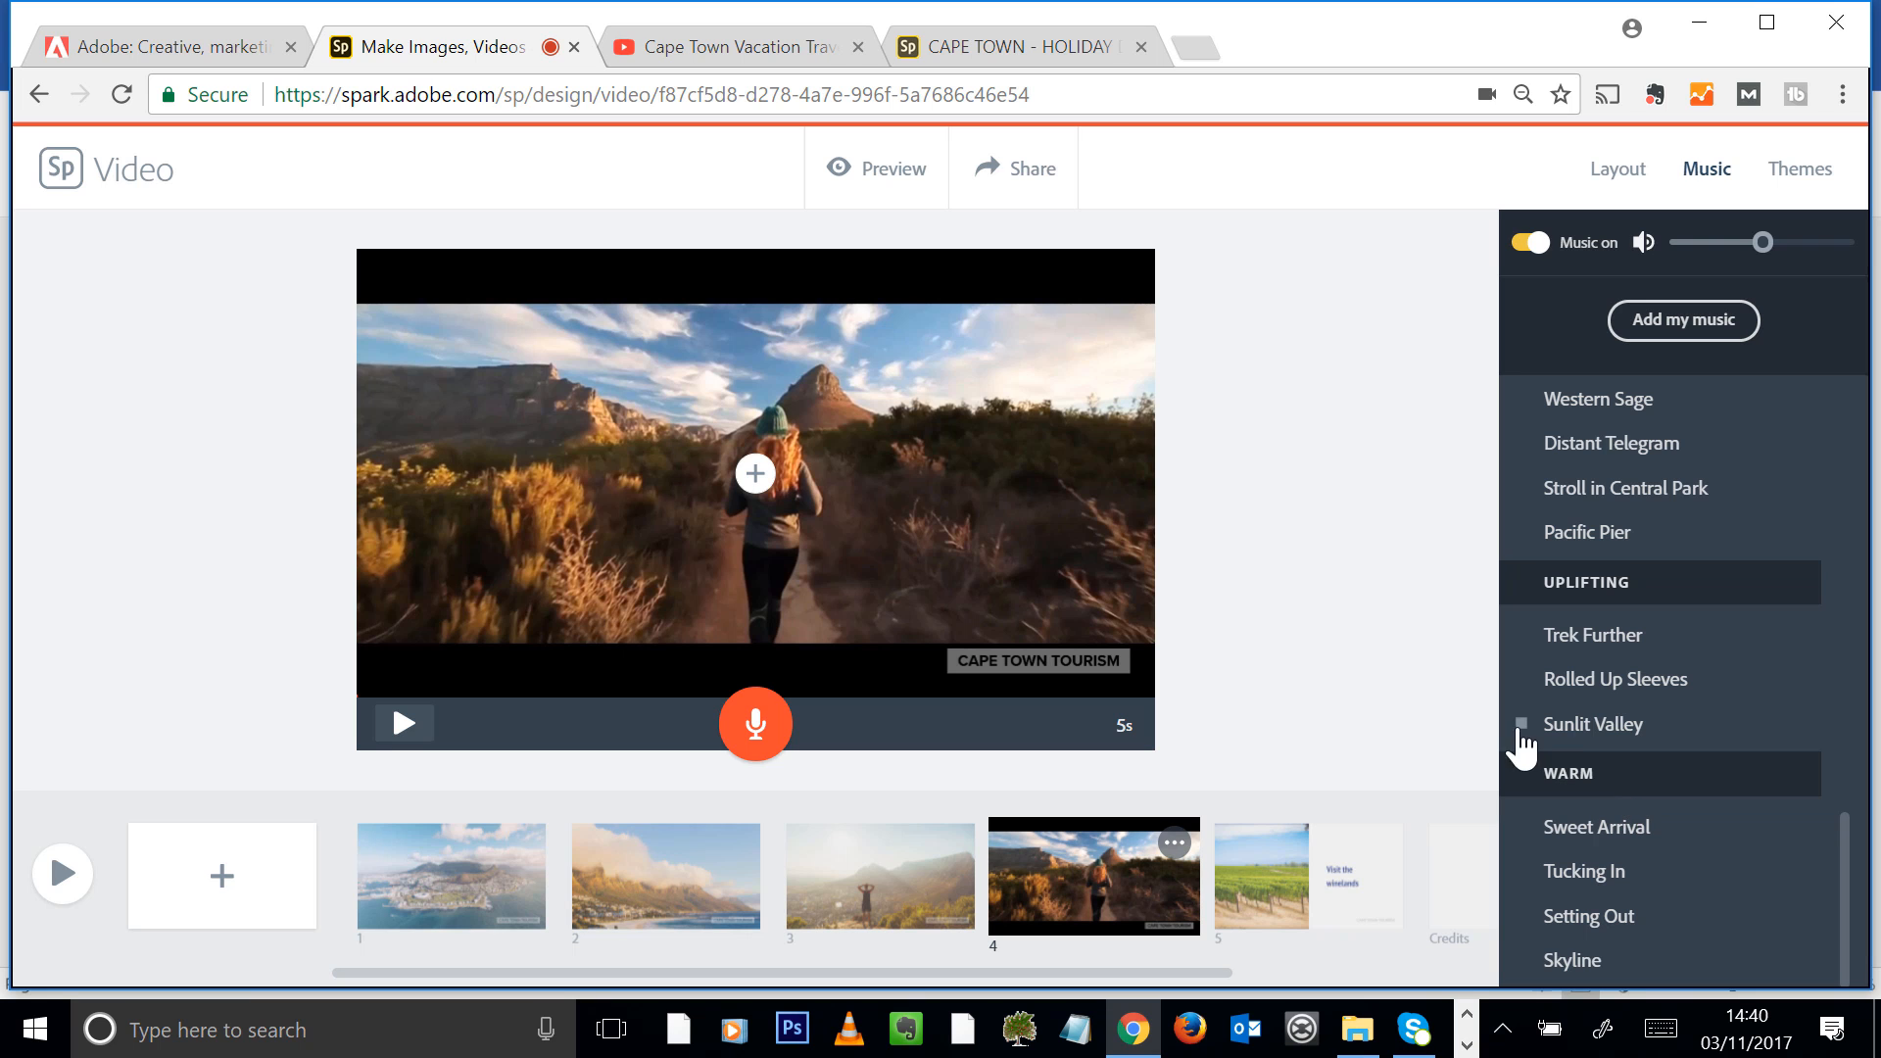
pyautogui.click(1522, 724)
# Choose the Uplifting track Sunlit Valley as background music and preview the whole video
pyautogui.click(1726, 328)
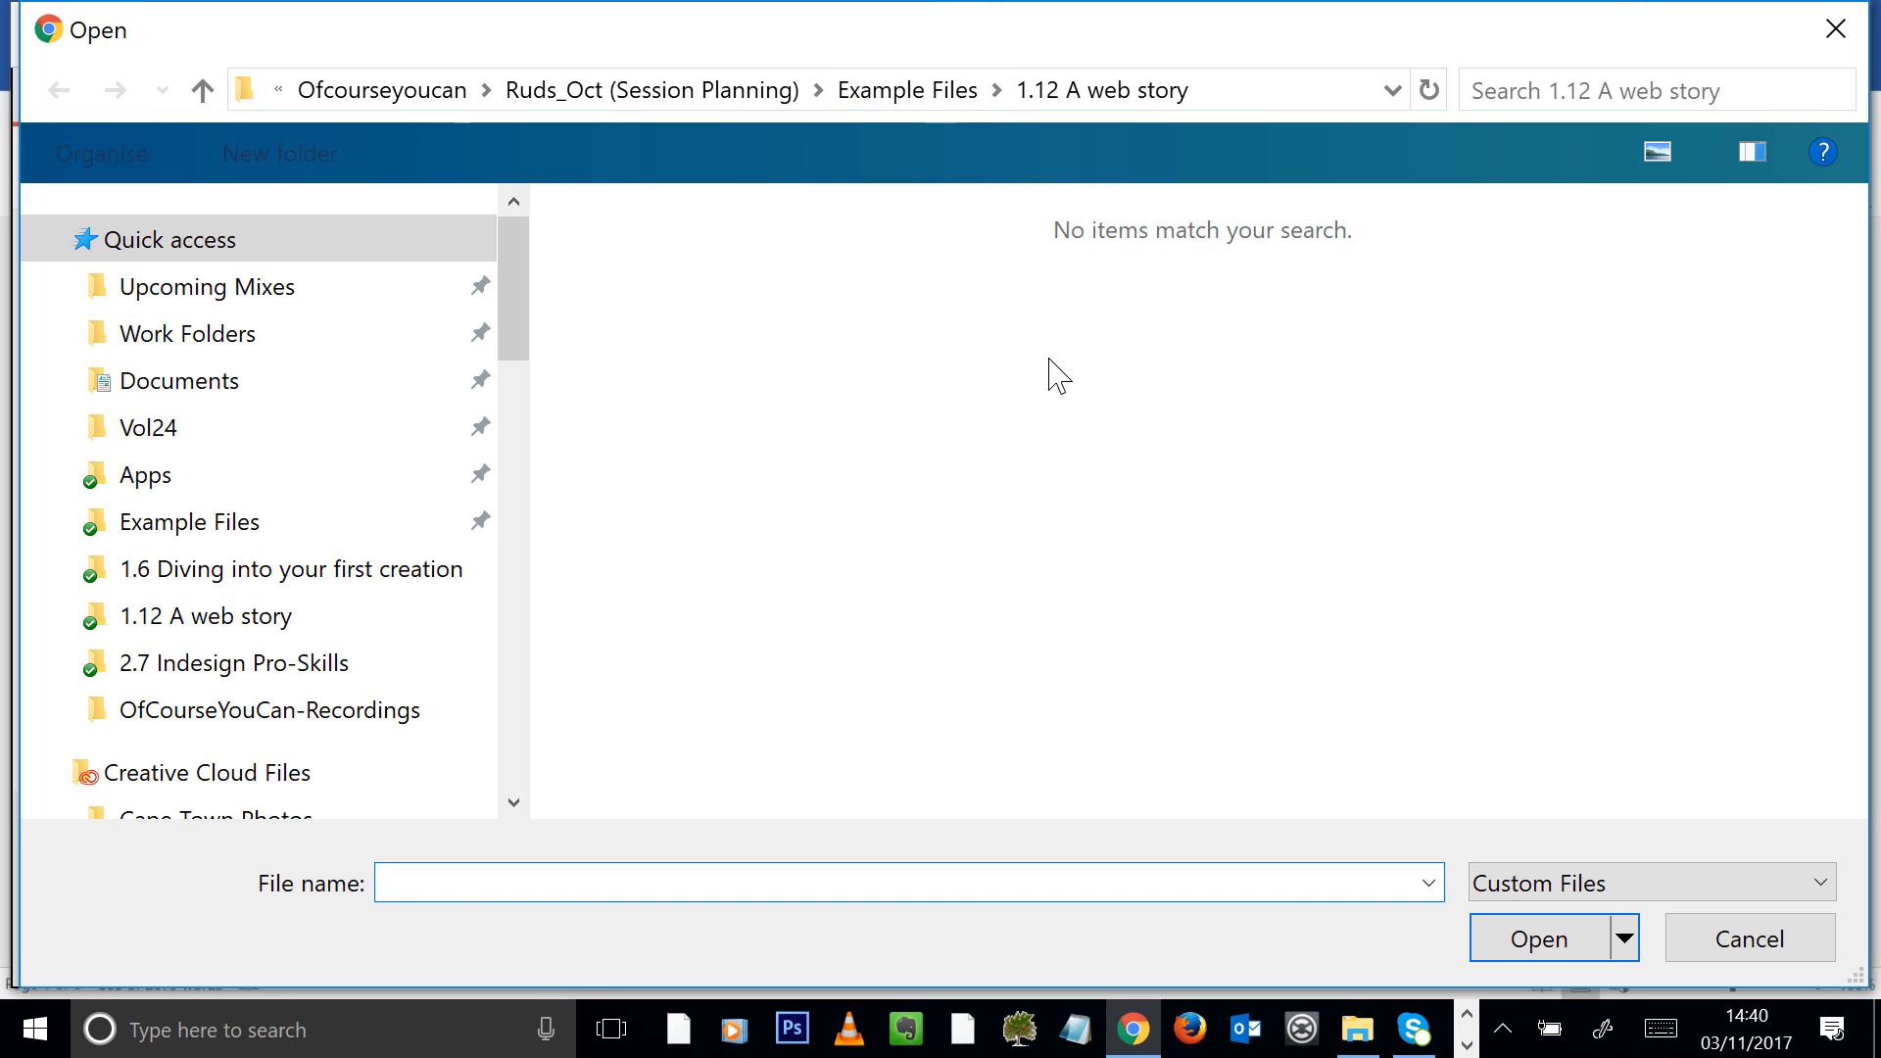
pyautogui.click(1737, 943)
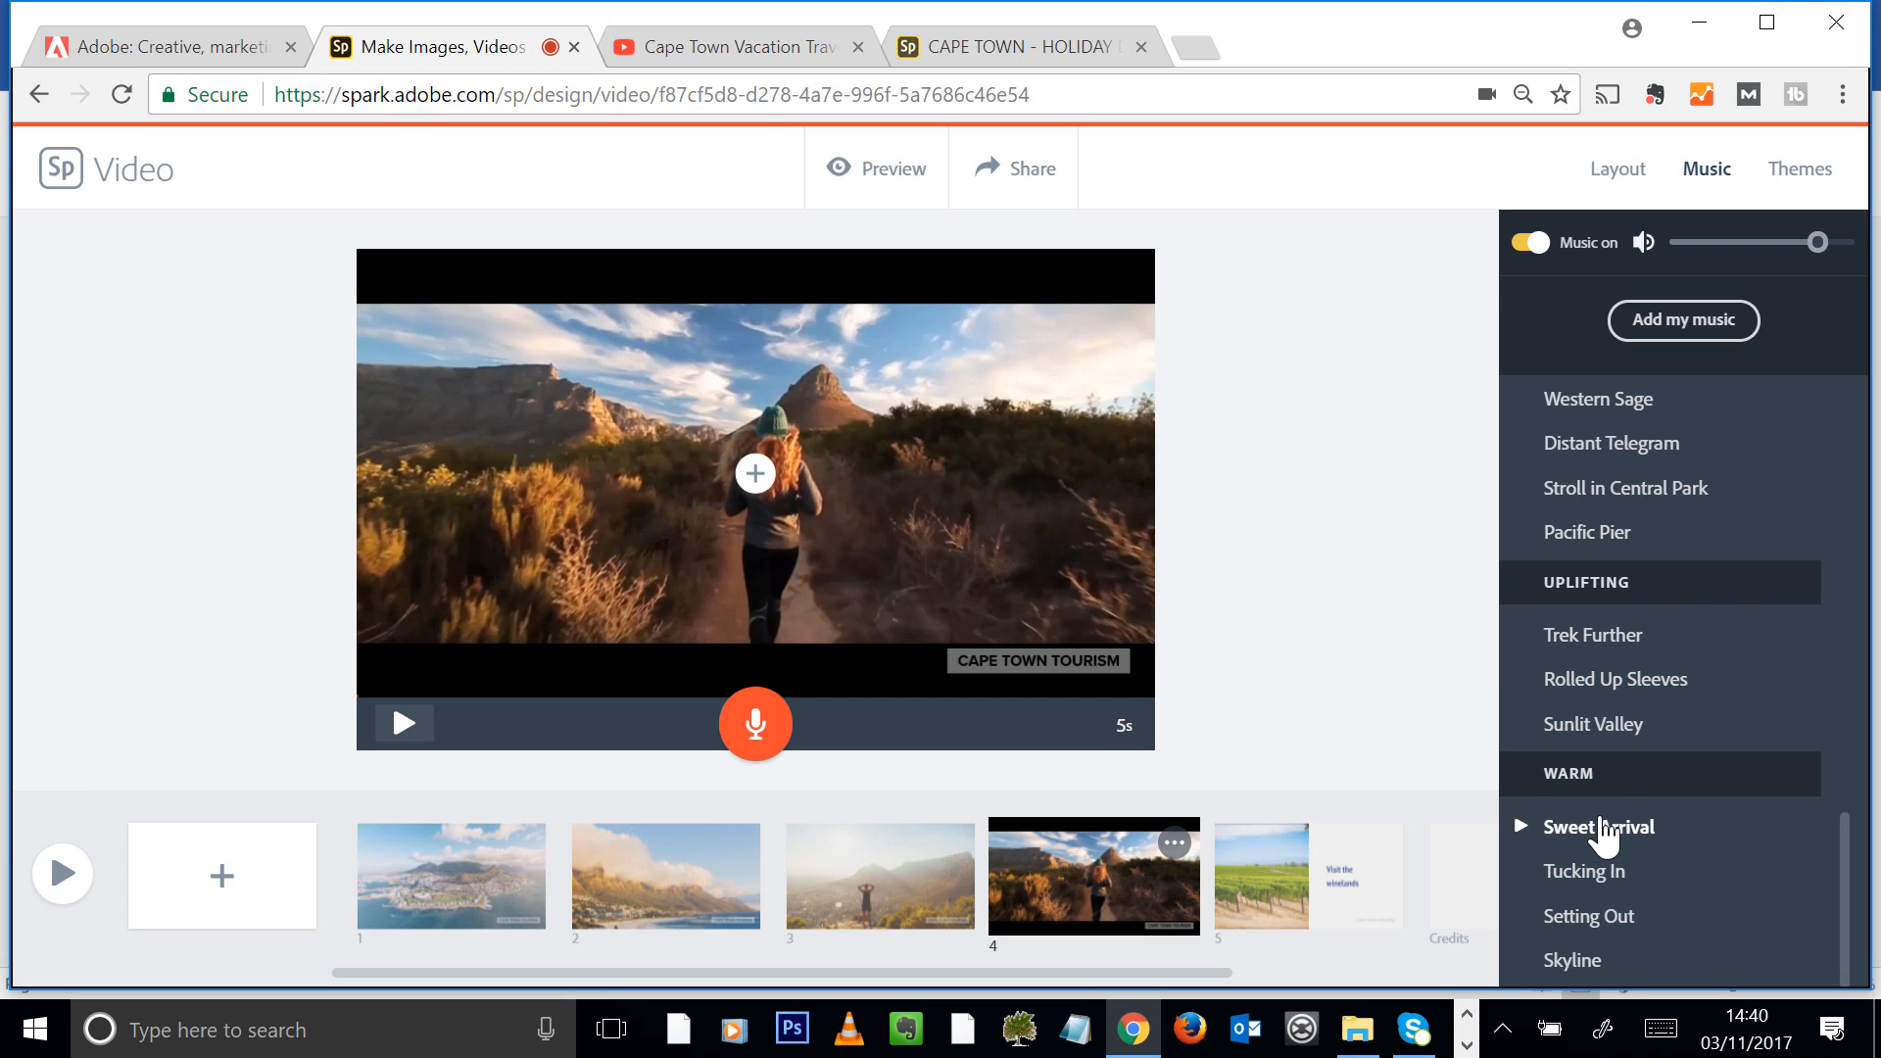
pyautogui.click(1580, 729)
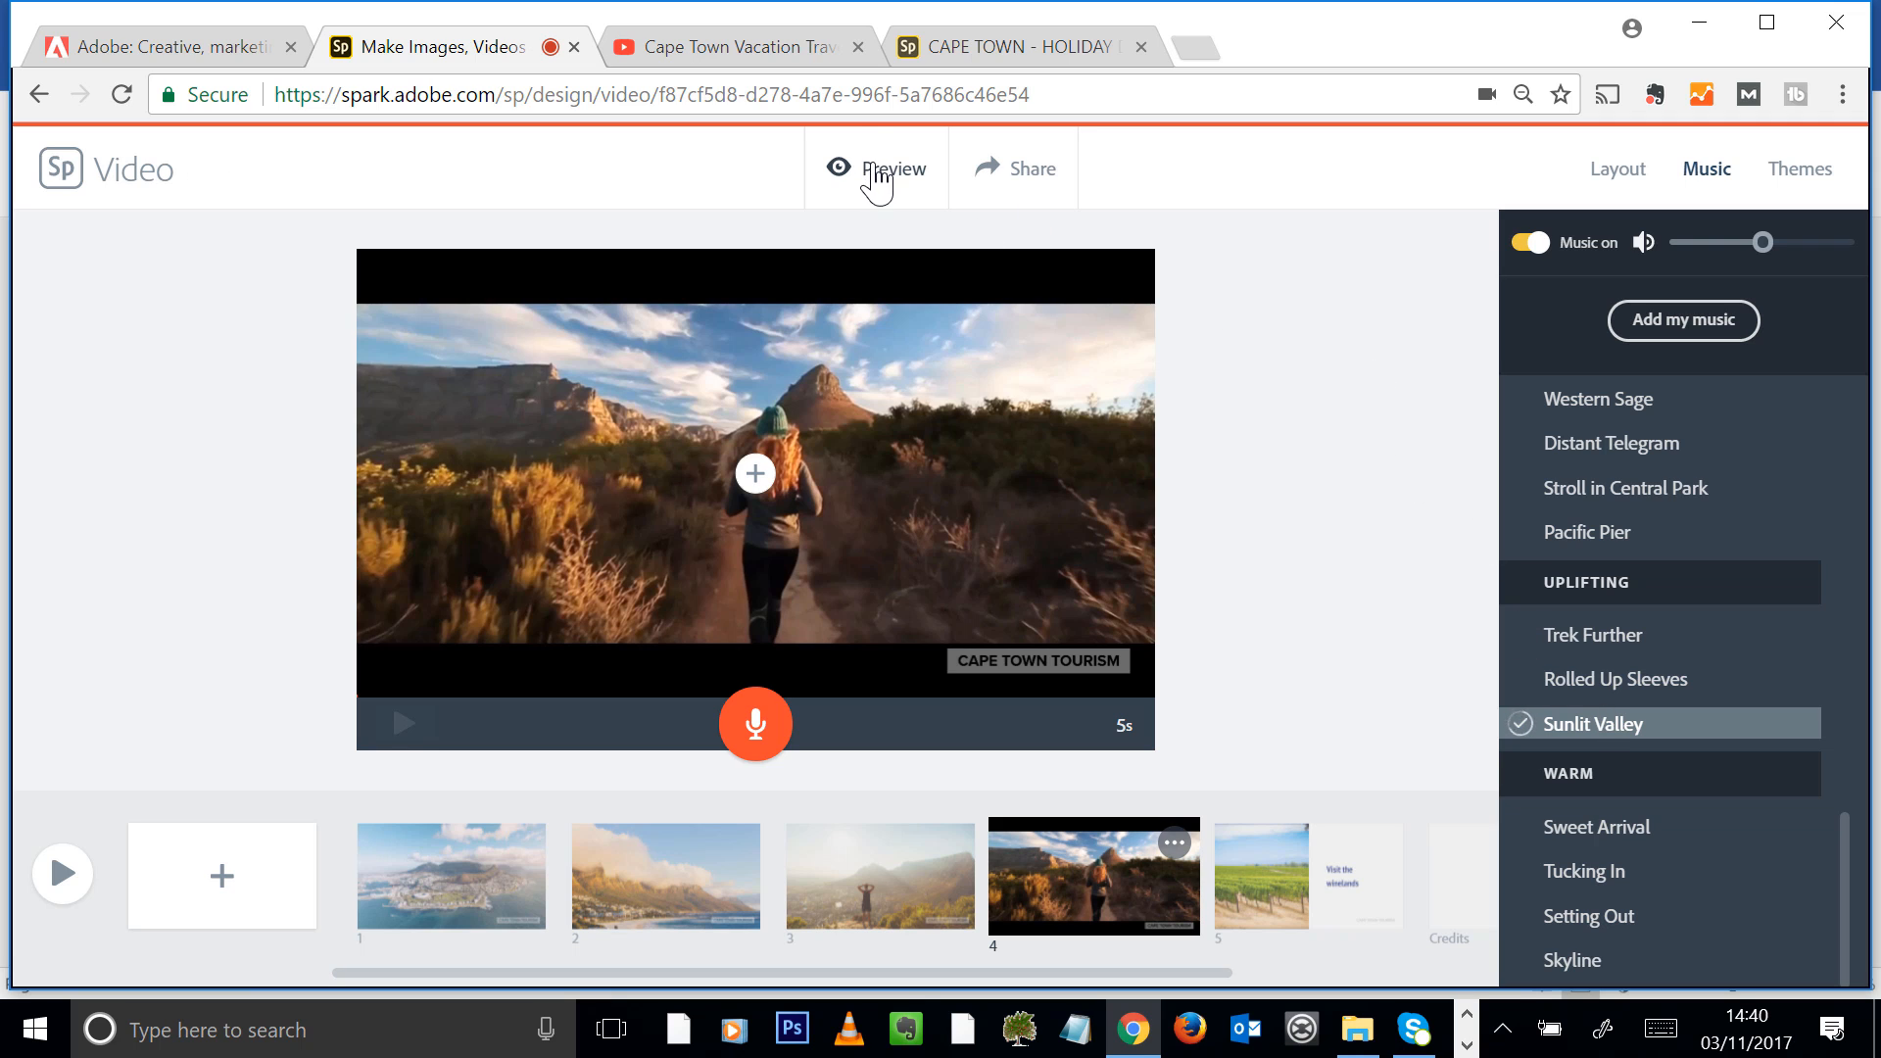
pyautogui.click(868, 182)
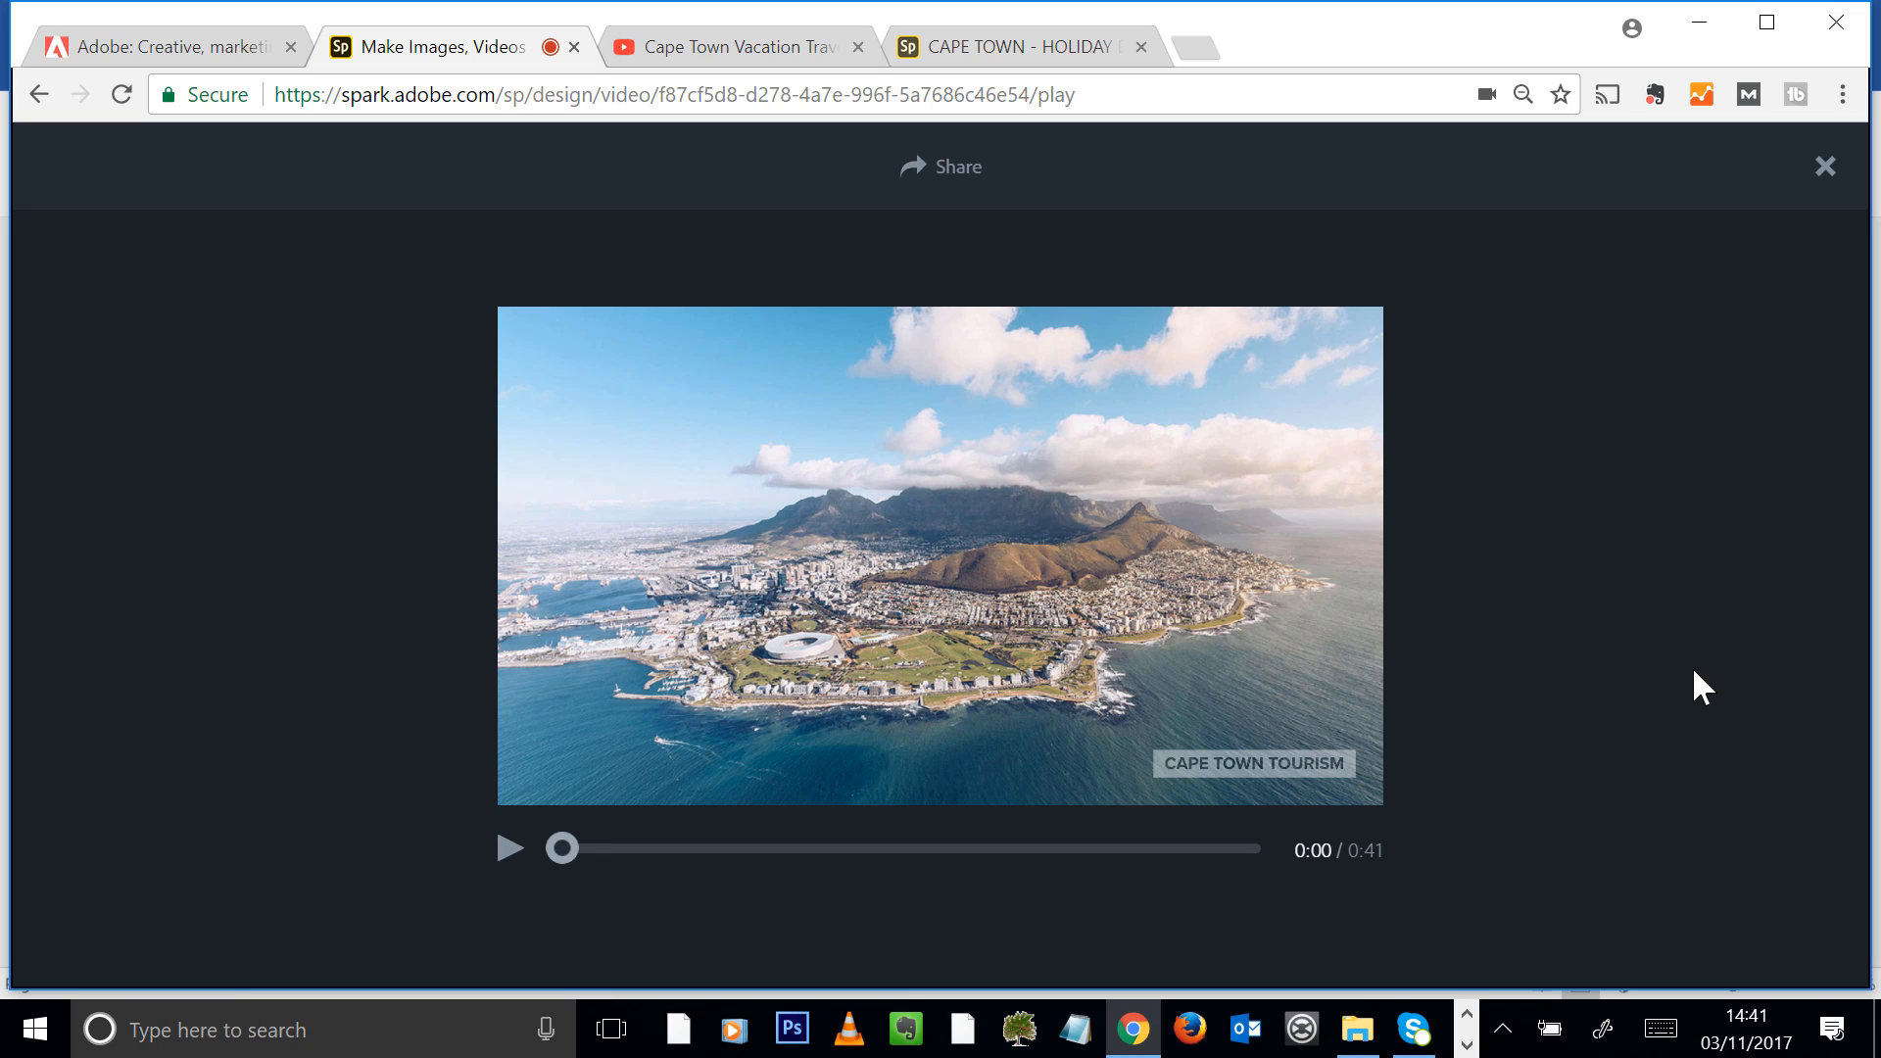
# Publish the video in the Travel category and create its shareable link
pyautogui.click(958, 168)
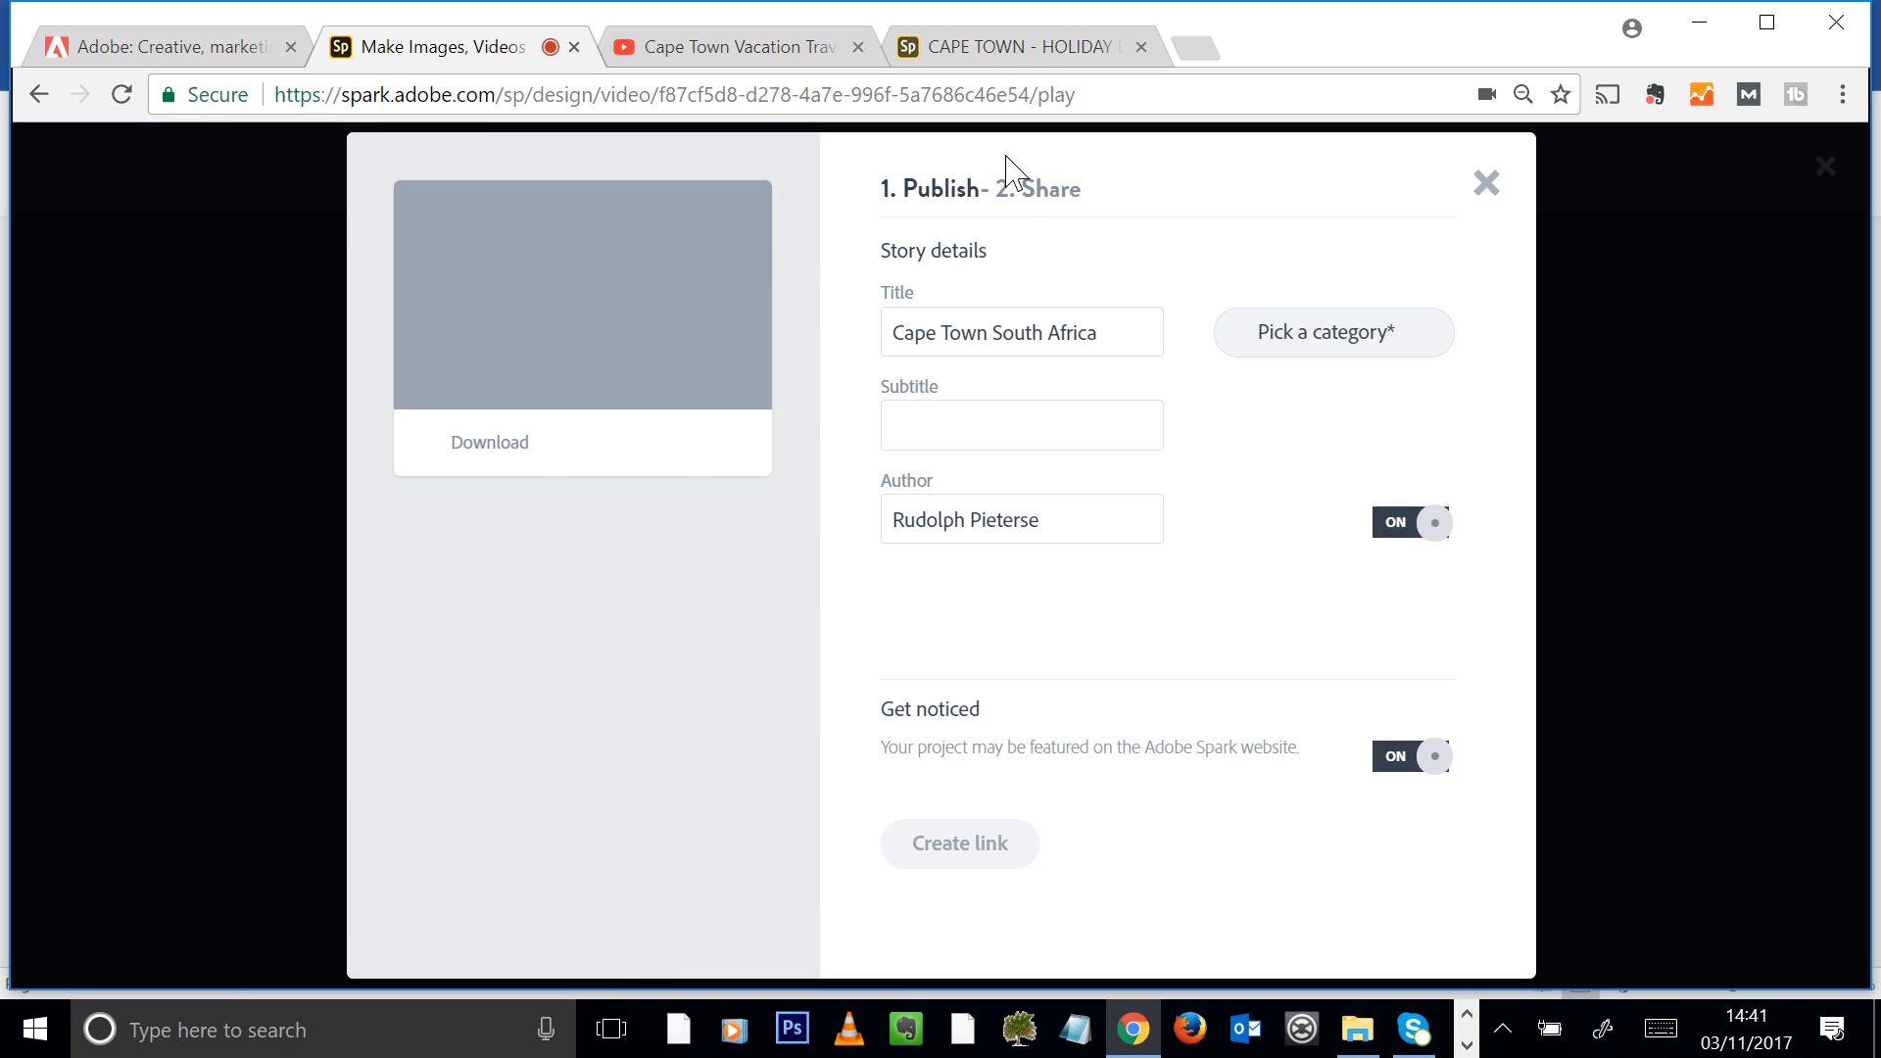
pyautogui.click(1412, 347)
pyautogui.click(1307, 811)
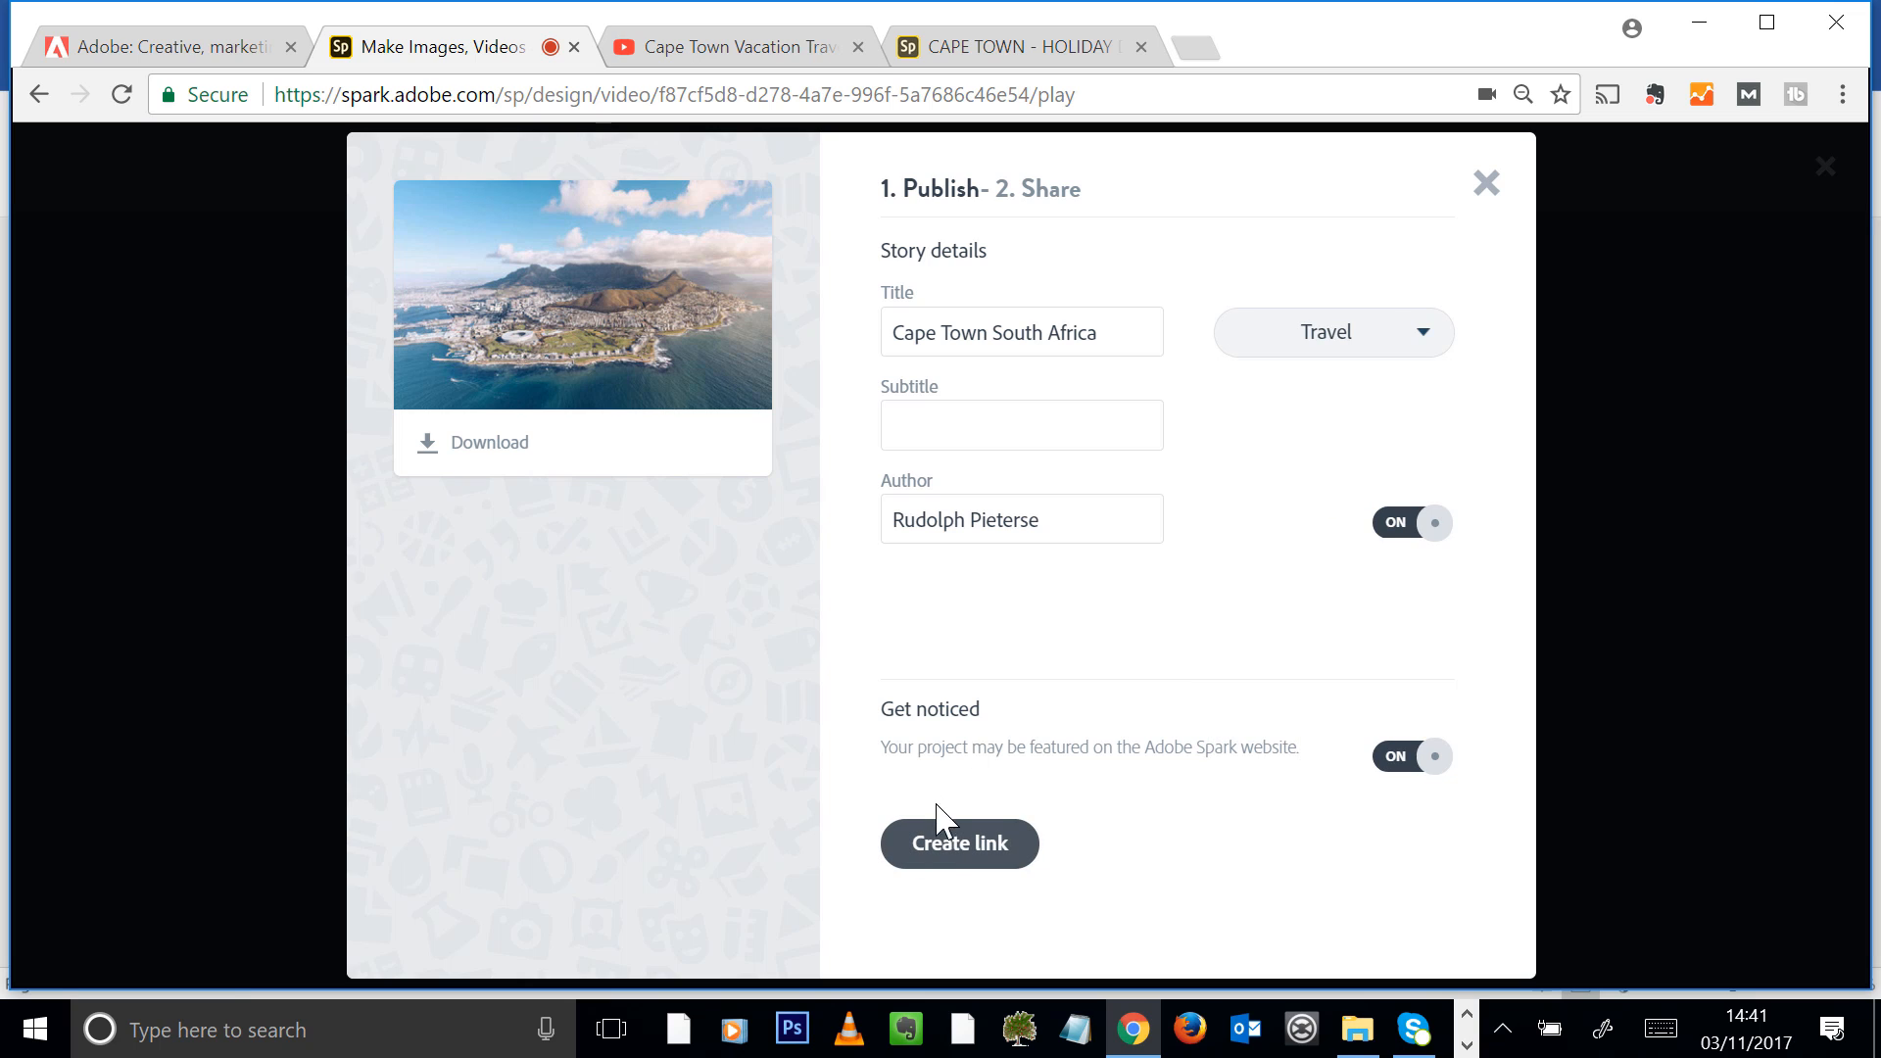
pyautogui.click(963, 845)
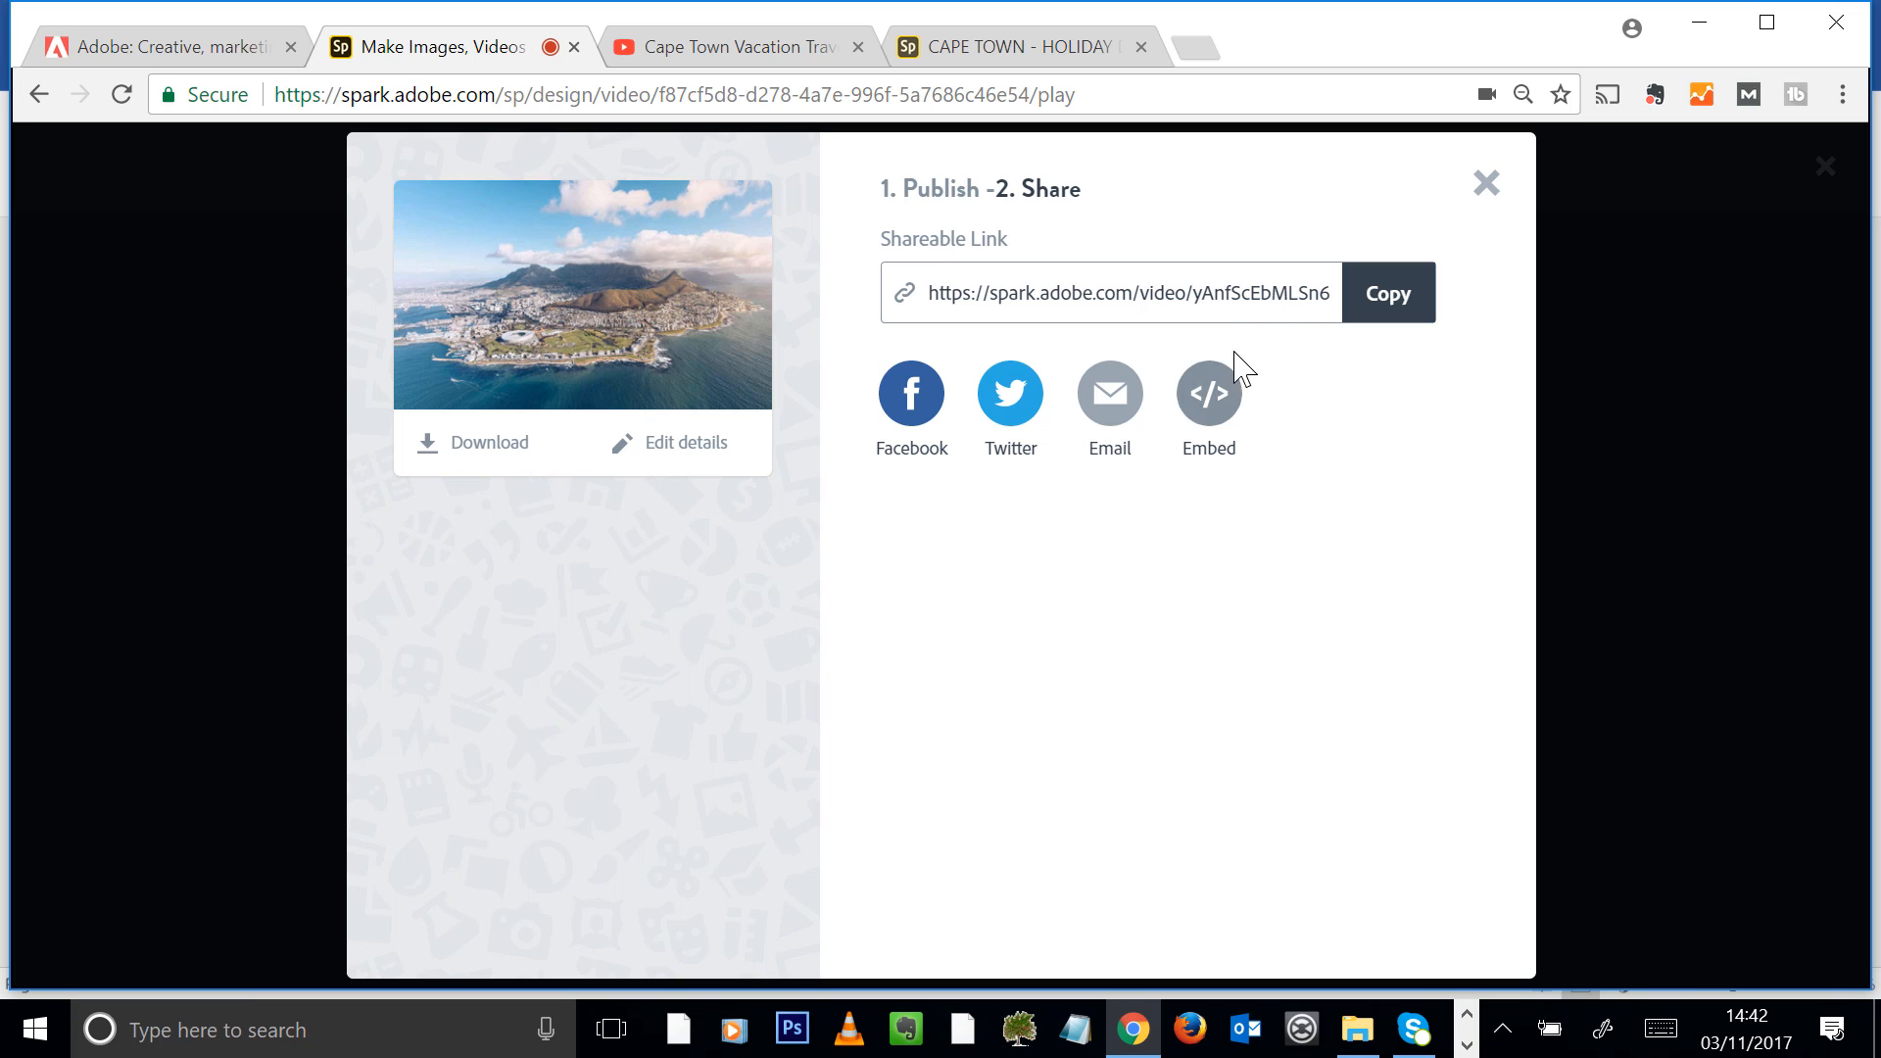
# Select the complete shareable link of the published video
pyautogui.moveTo(1271, 293); pyautogui.dragTo(923, 299)
pyautogui.tripleClick(1047, 302)
pyautogui.click(1051, 296)
pyautogui.moveTo(1050, 296); pyautogui.dragTo(1271, 300)
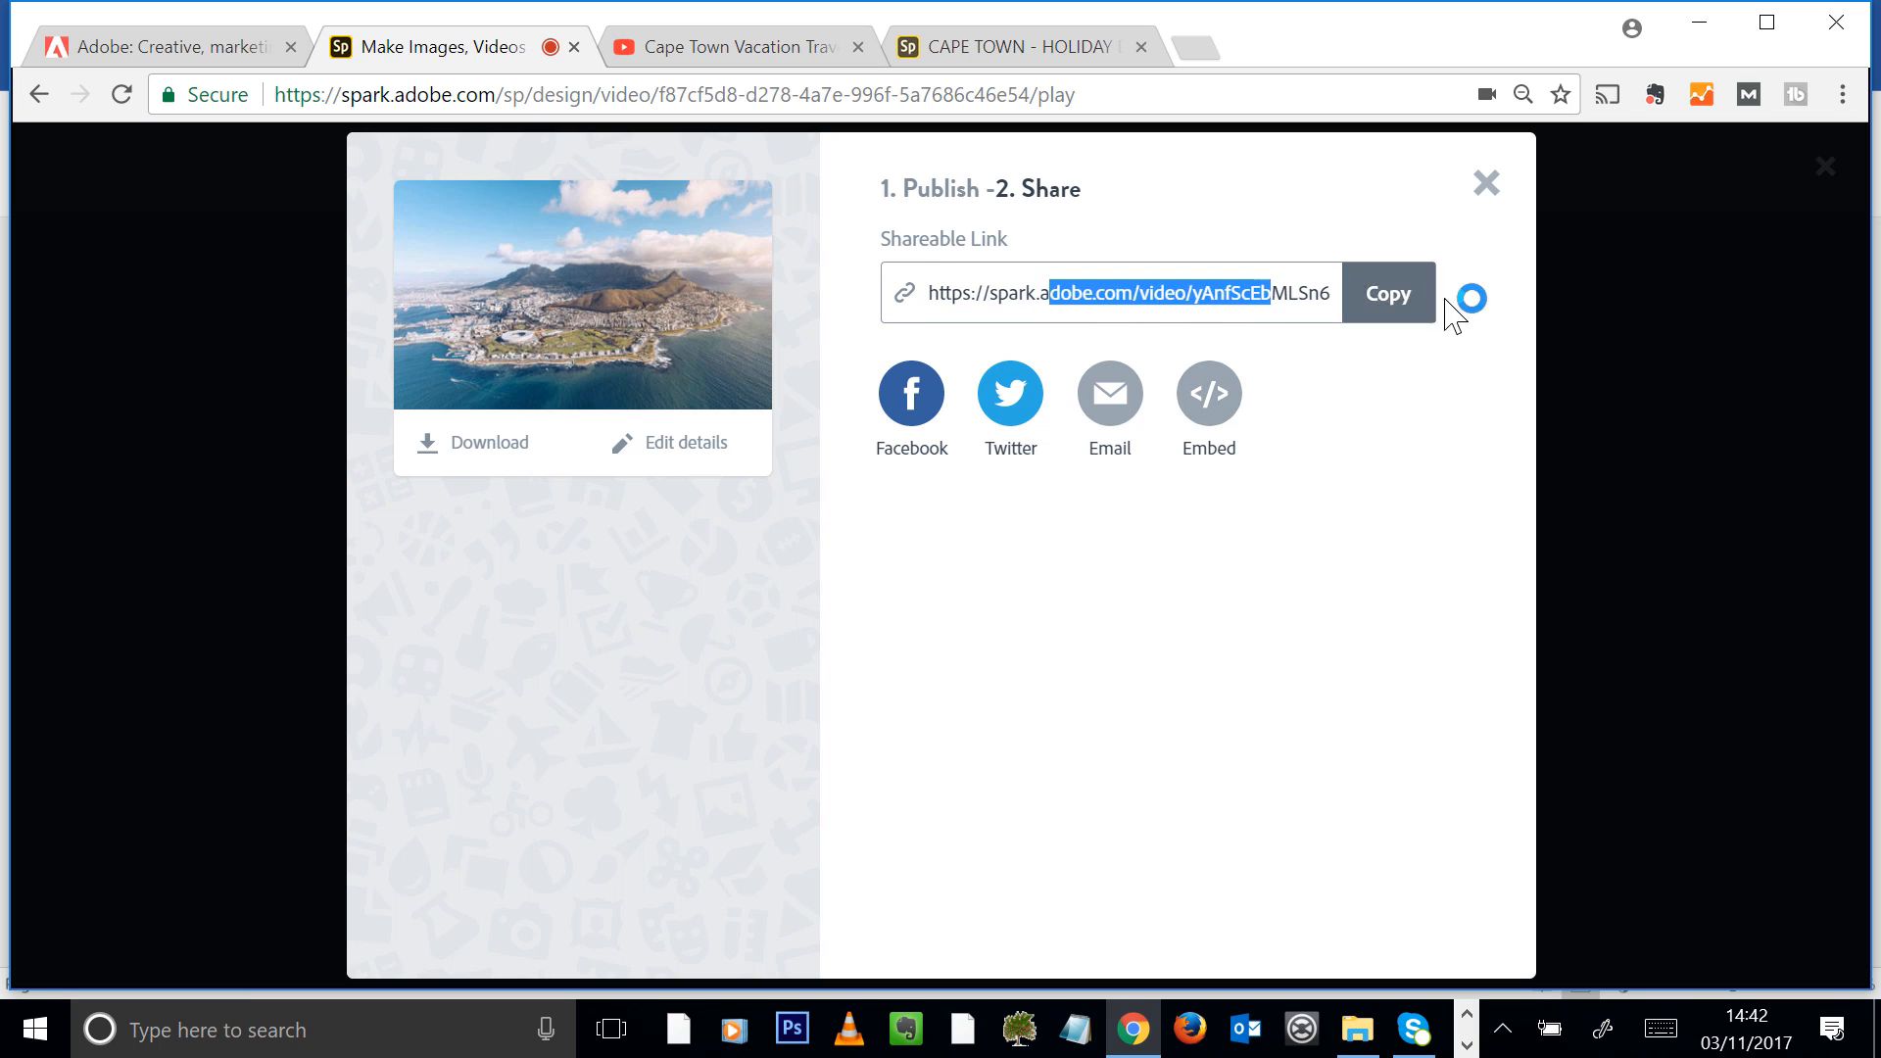
pyautogui.tripleClick(1215, 299)
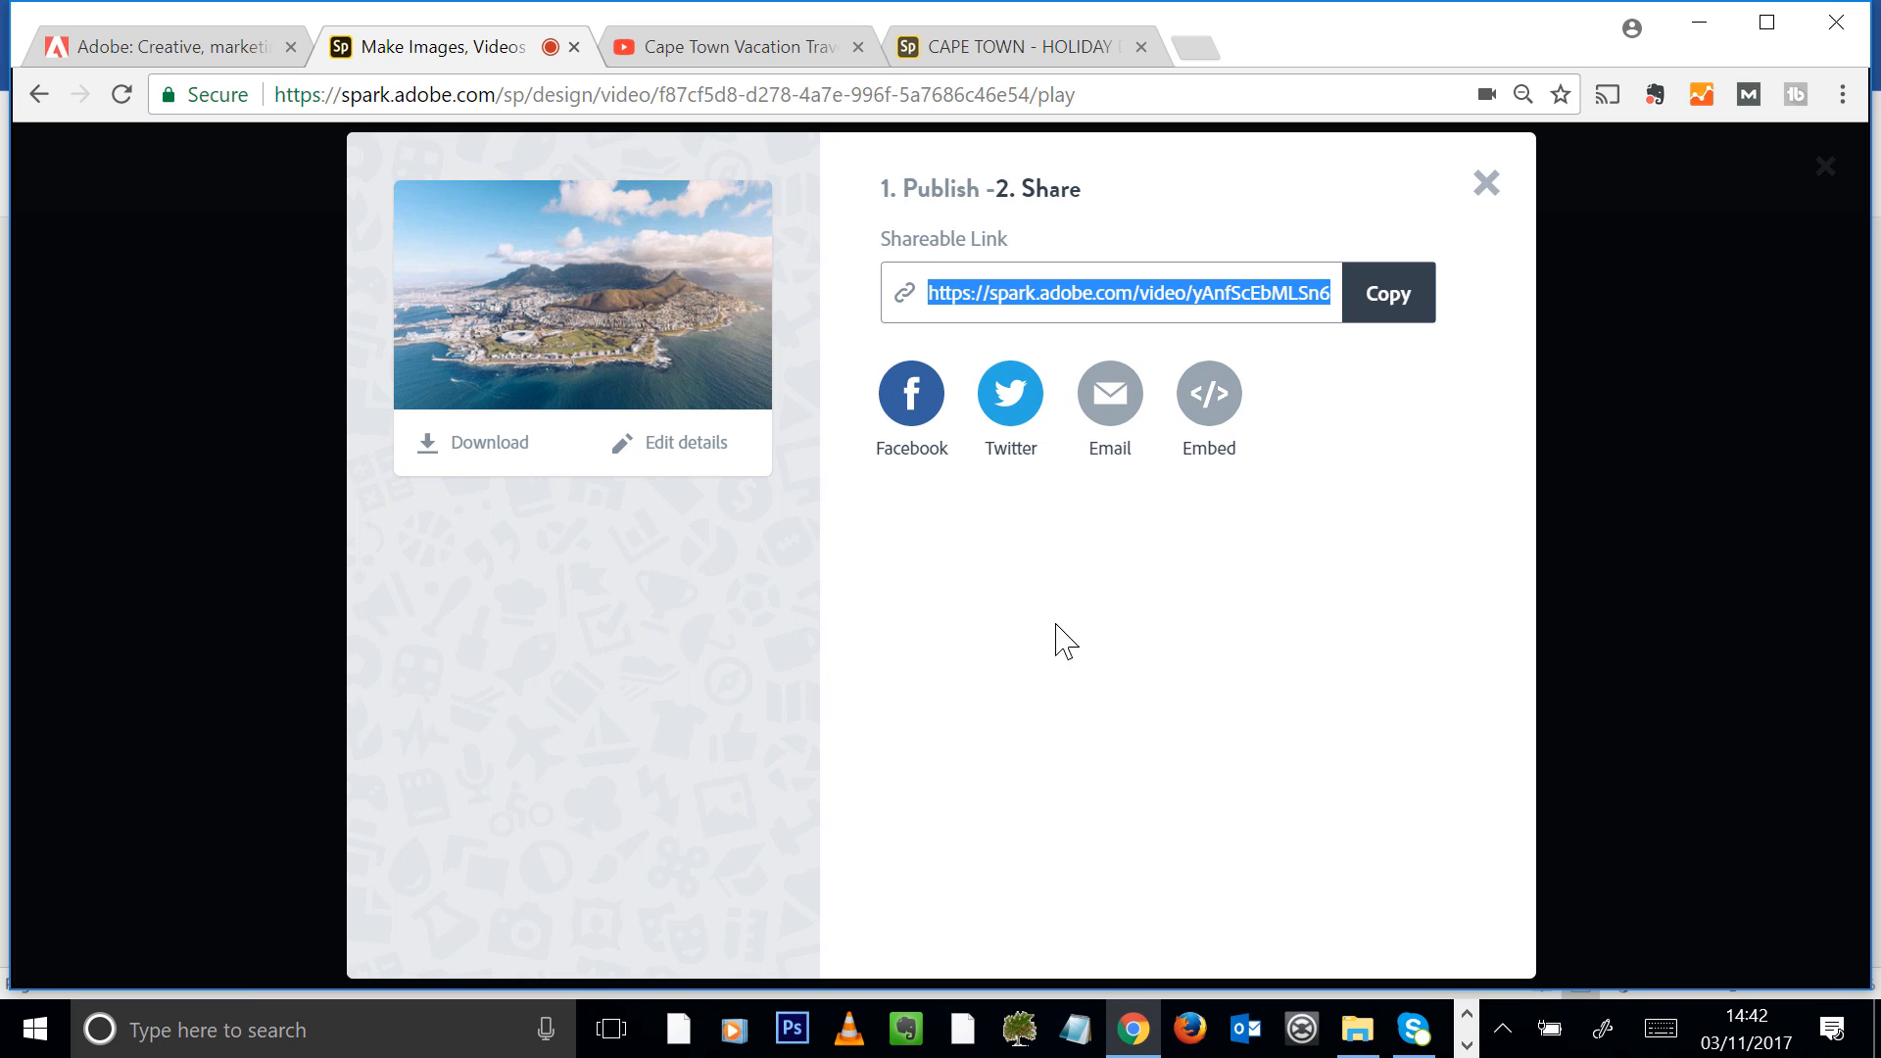
# Download the finished video as a file
pyautogui.click(459, 451)
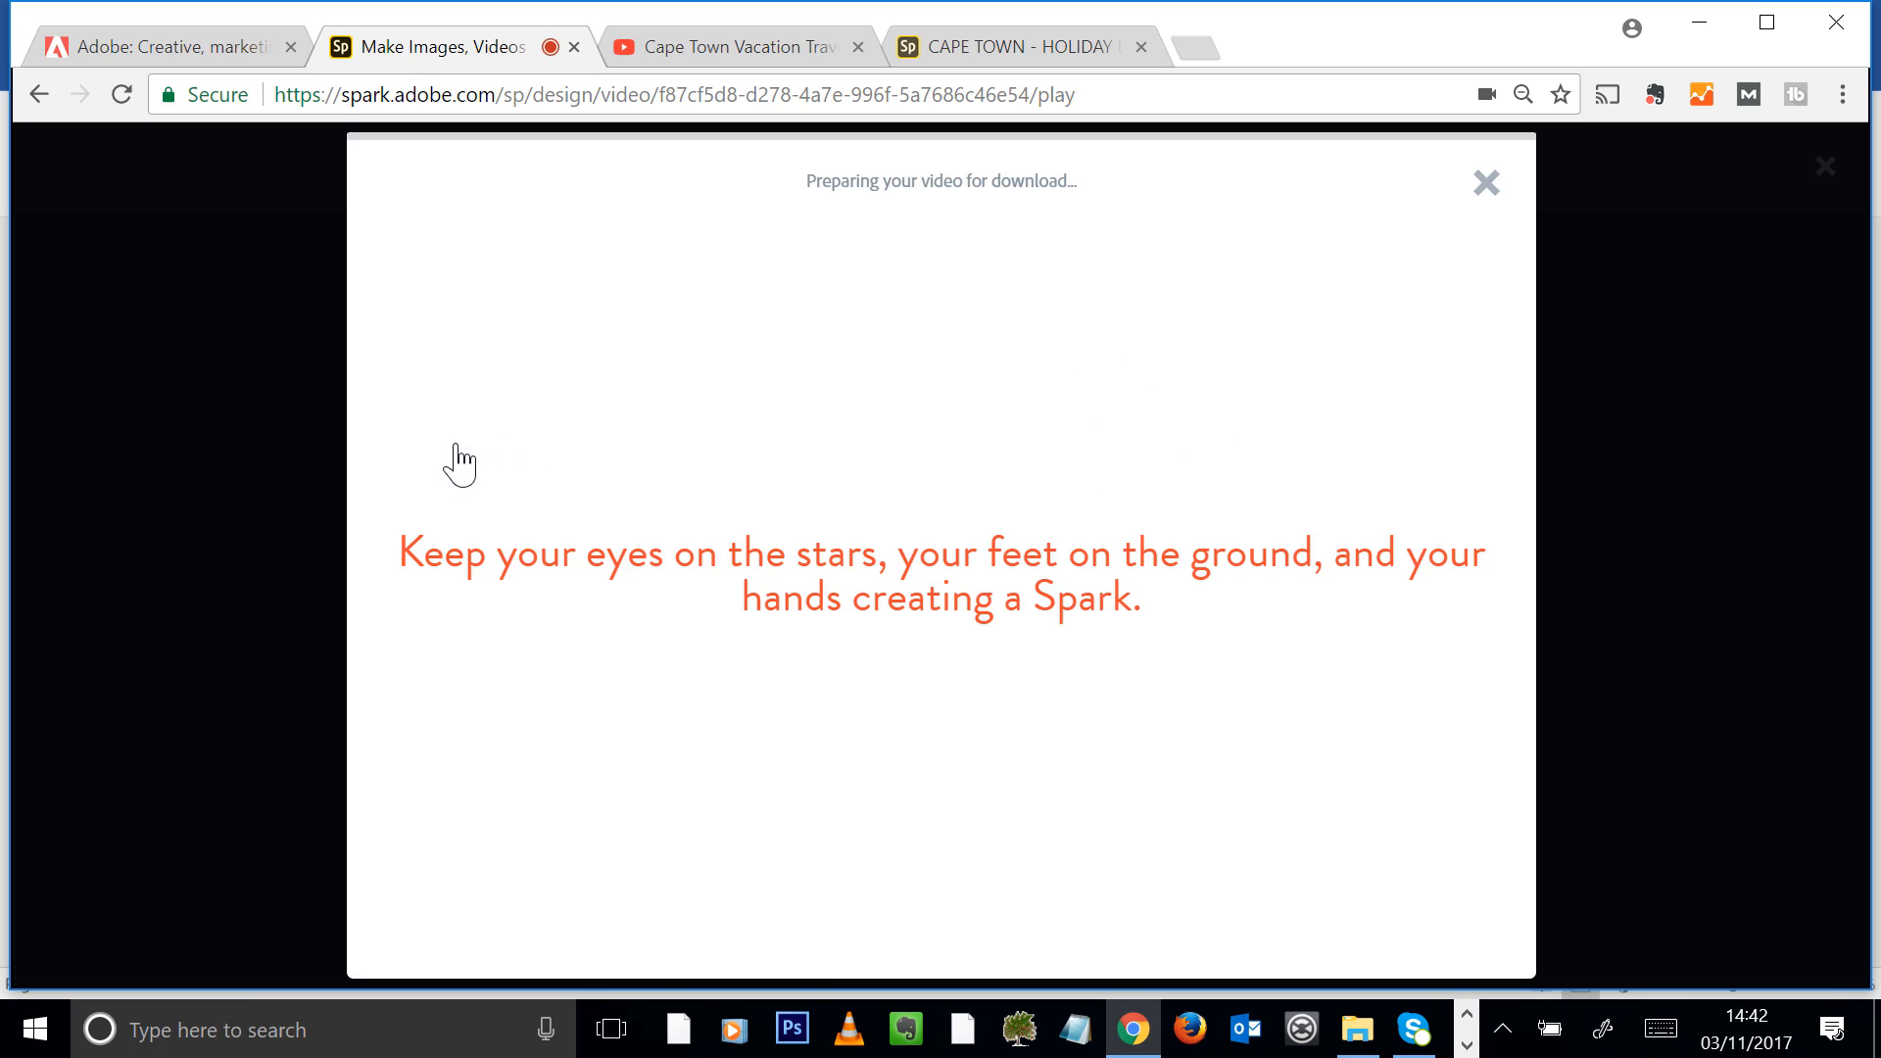